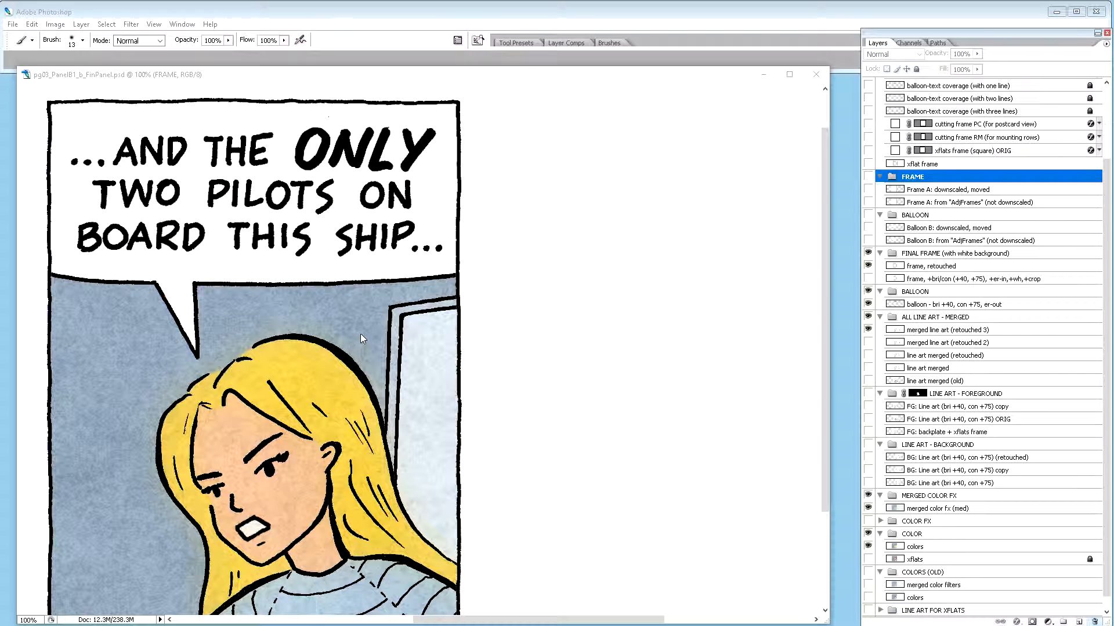
# Step: Minimize the comic panel document and the cover image, and open pg03_PaneB1_AssTextLines.psd from the 2_Adjusting folder
pyautogui.click(764, 75)
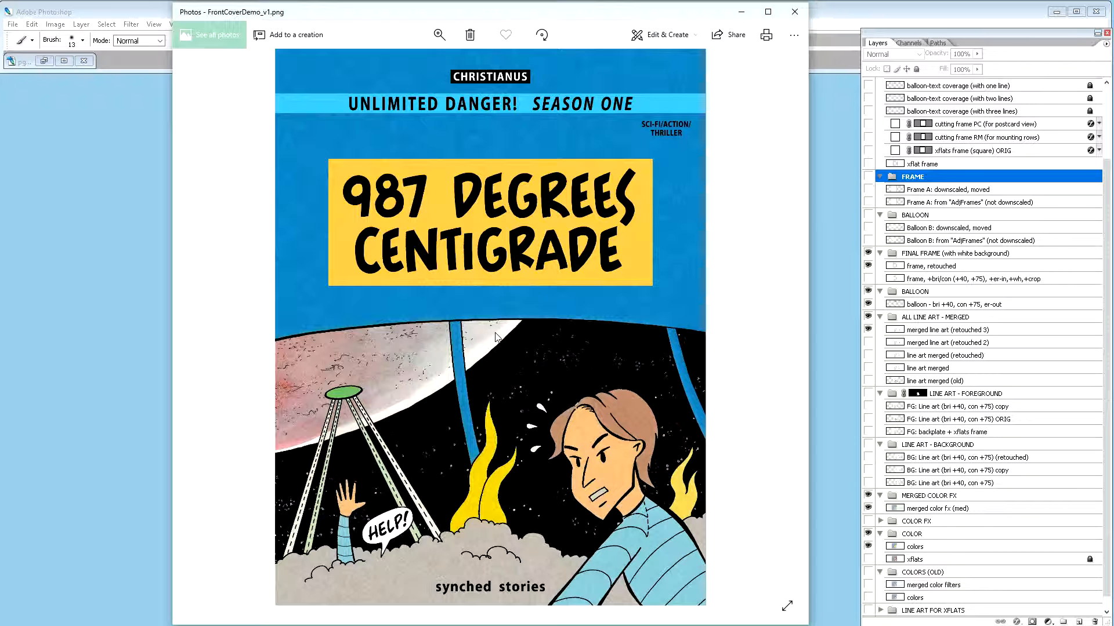
pyautogui.click(742, 14)
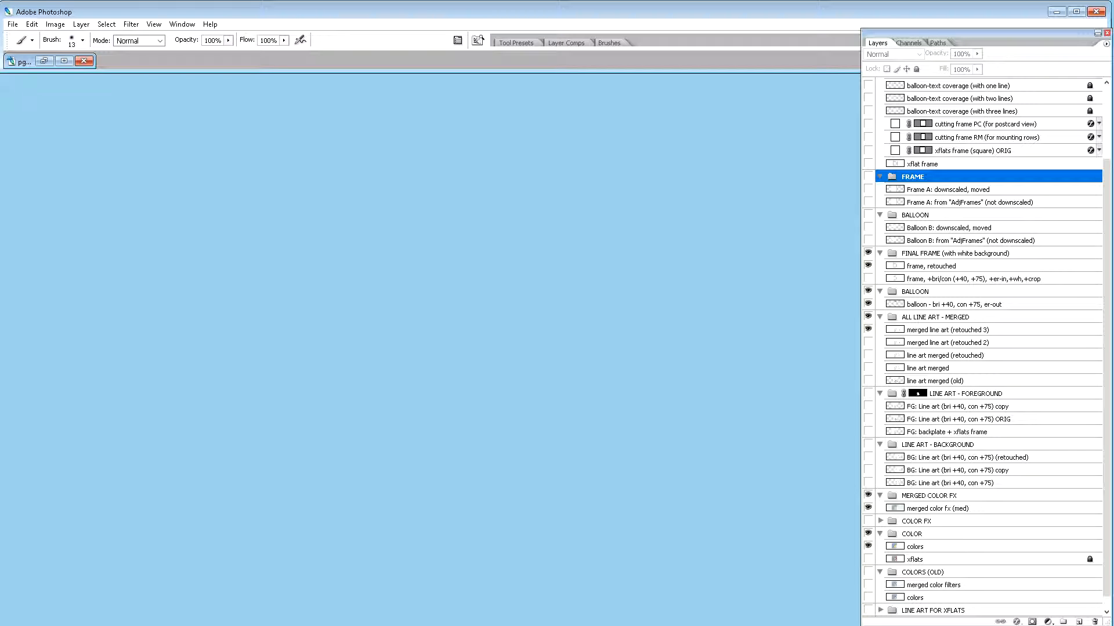
pyautogui.moveTo(0, 275); pyautogui.dragTo(382, 149)
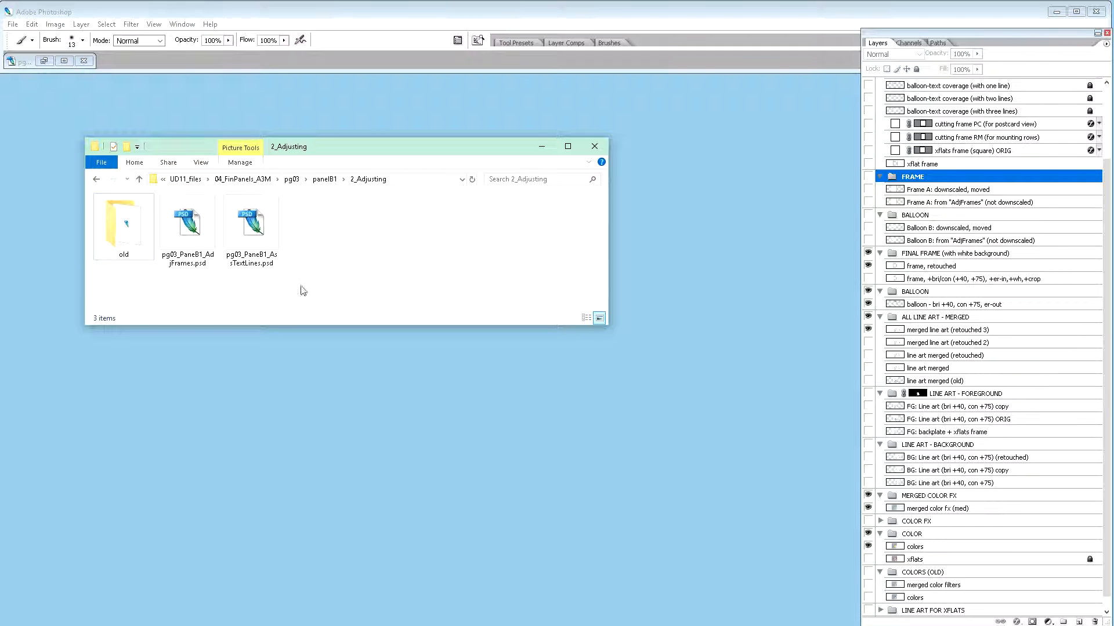
pyautogui.doubleClick(253, 227)
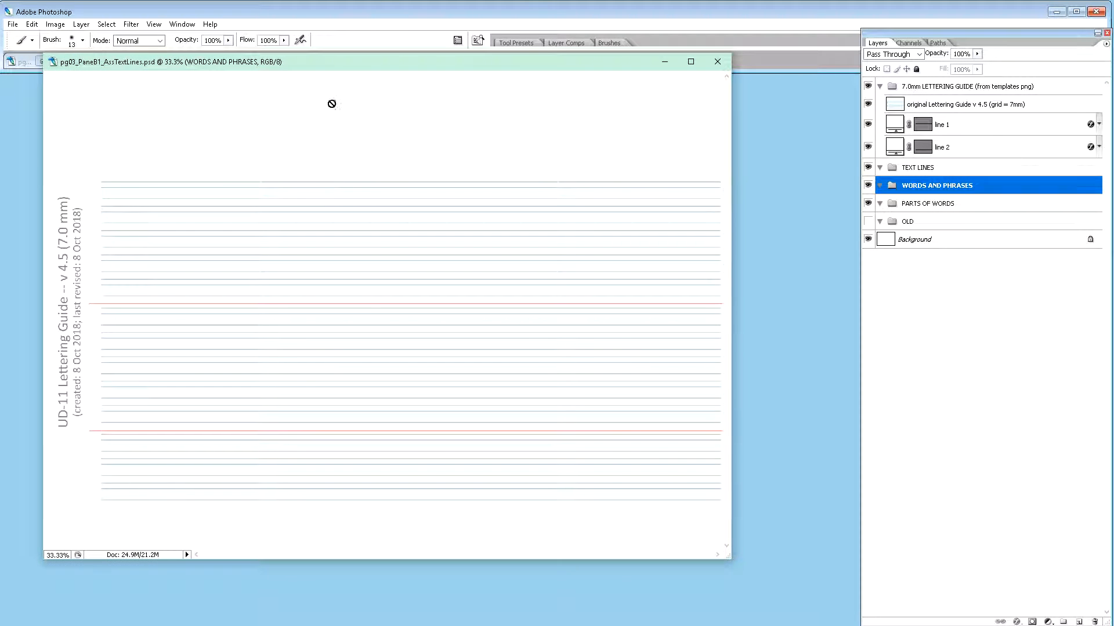
# Step: Reposition the lettering guide document's window so the whole page fits in the workspace
pyautogui.moveTo(315, 68); pyautogui.dragTo(451, 219)
pyautogui.moveTo(428, 157); pyautogui.dragTo(0, 33)
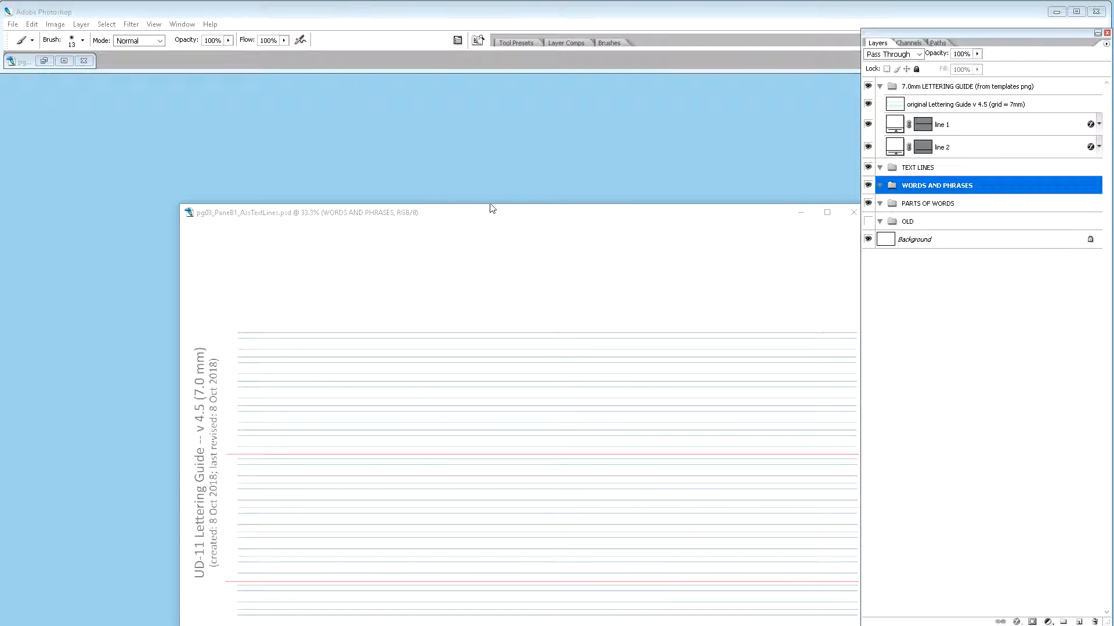
pyautogui.click(500, 222)
pyautogui.moveTo(474, 218); pyautogui.dragTo(323, 123)
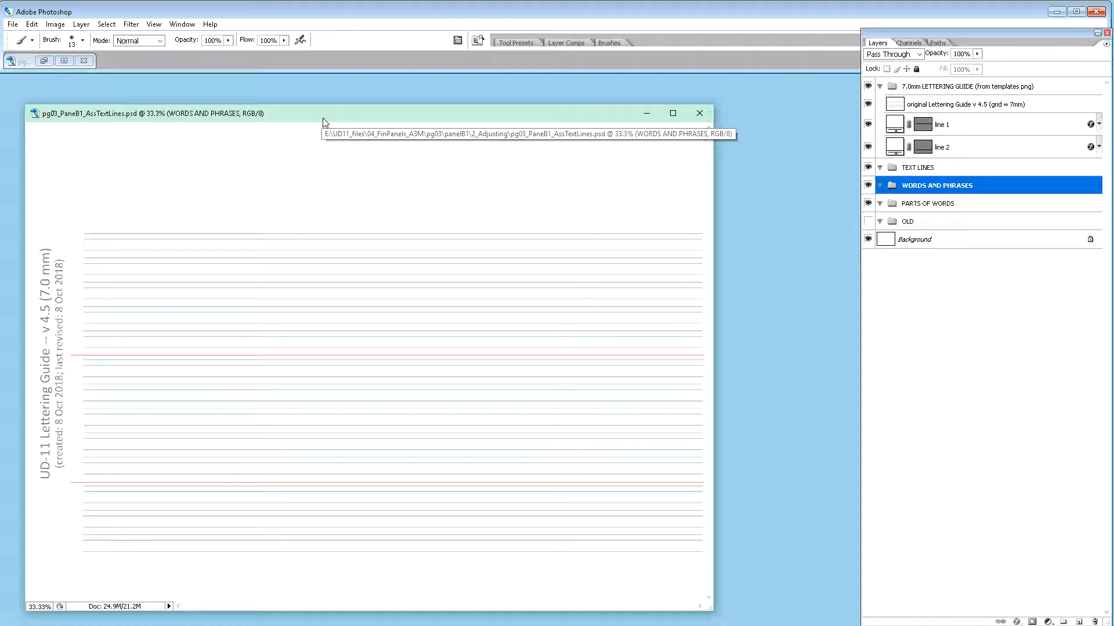
pyautogui.moveTo(323, 118)
pyautogui.mouseDown()
pyautogui.moveTo(328, 110)
pyautogui.moveTo(317, 110)
pyautogui.mouseUp()
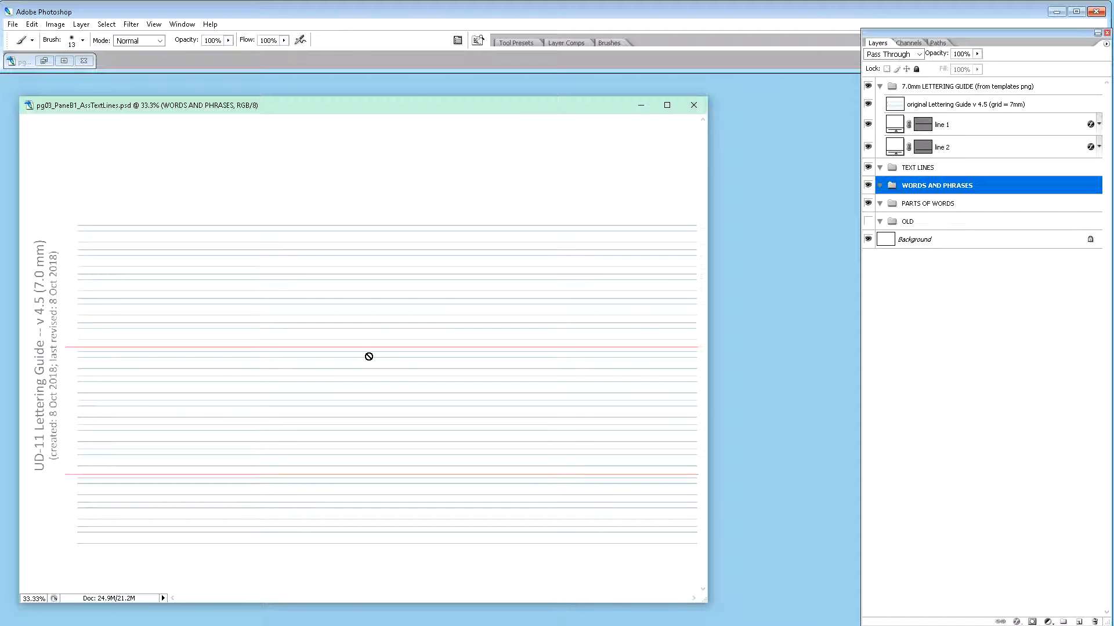
# Step: Import a scan of the handwritten lettering sheet from the CanoScan LiDE 220 scanner
pyautogui.click(14, 27)
pyautogui.moveTo(84, 216)
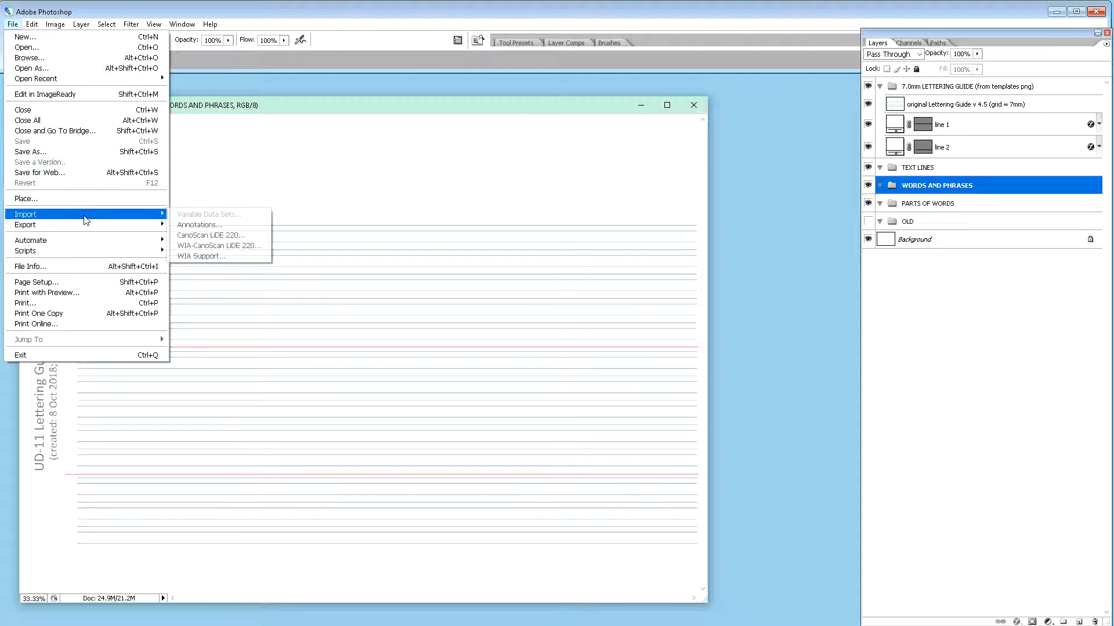
pyautogui.click(208, 234)
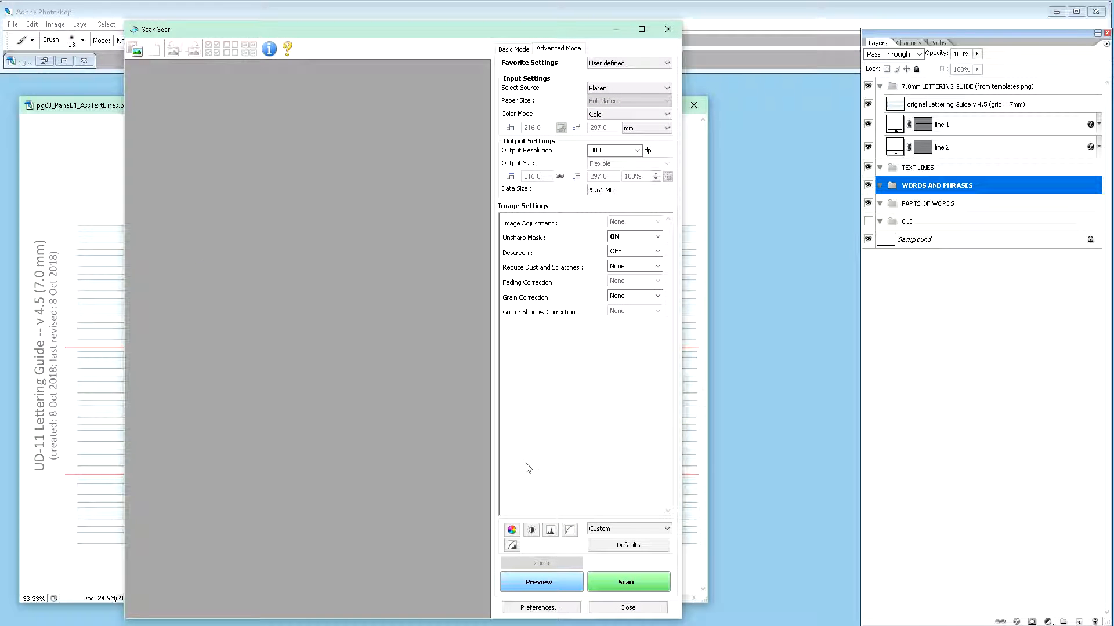
pyautogui.click(631, 581)
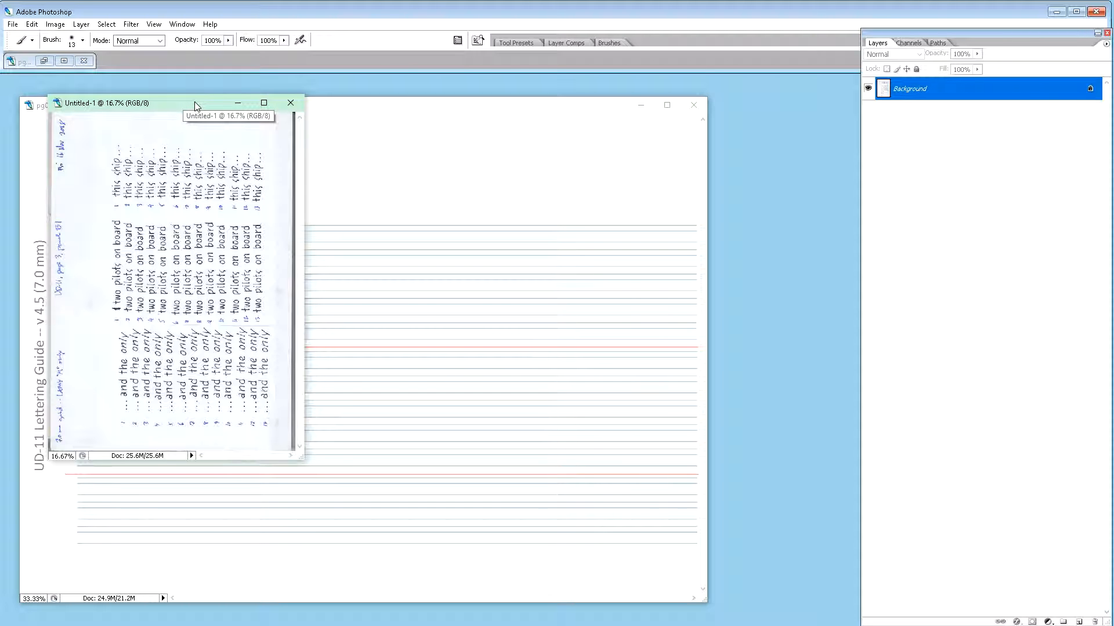
# Step: Rotate the scanned lettering sheet 90° clockwise and enlarge its view to 33.3%
pyautogui.hotkey('alt', 'i')
pyautogui.press('e')
pyautogui.press('9')
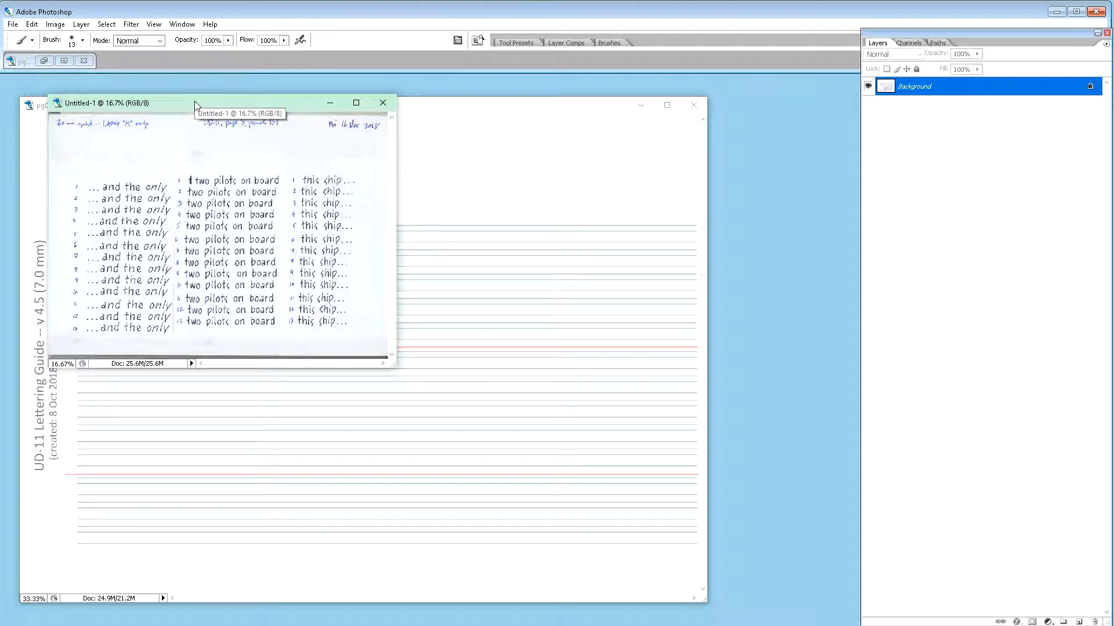
pyautogui.moveTo(222, 105); pyautogui.dragTo(307, 94)
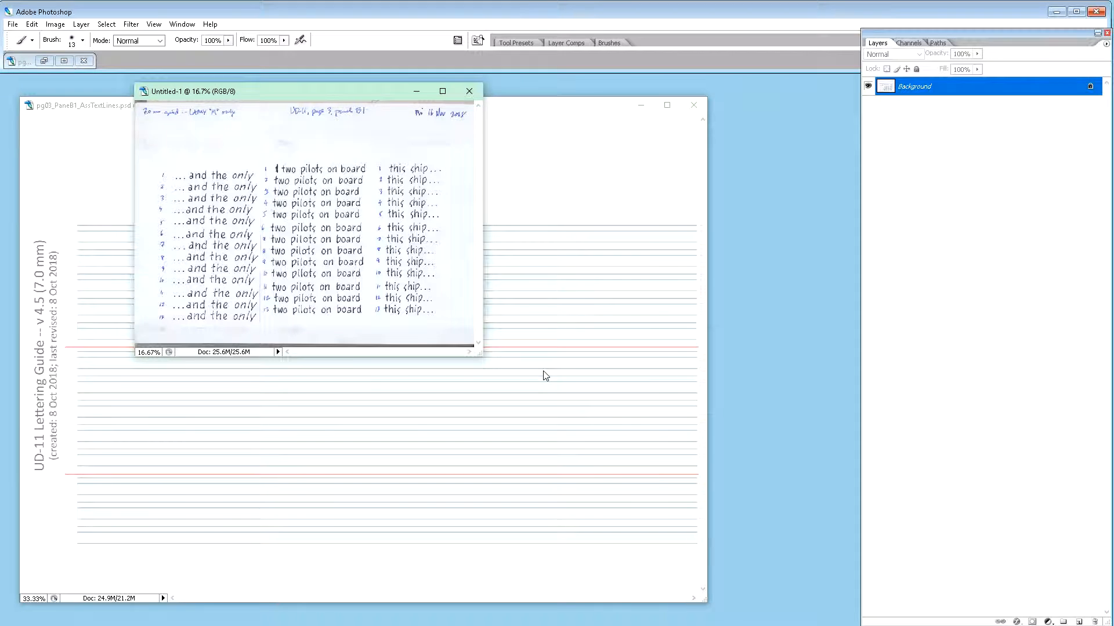
pyautogui.hotkey('ctrl', '+')
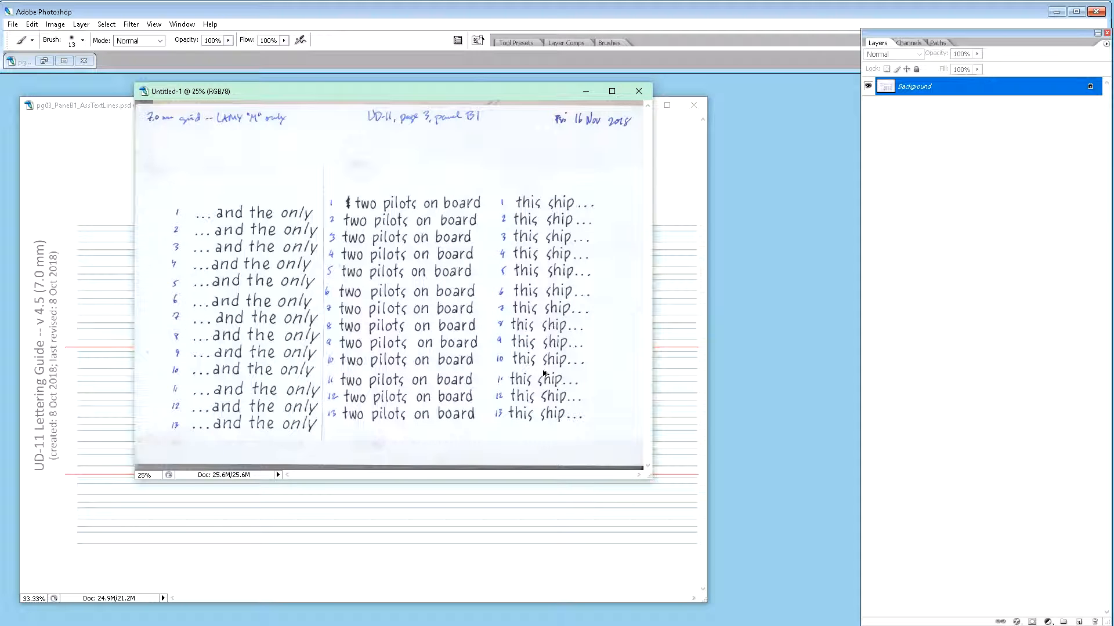
pyautogui.hotkey('ctrl', '+')
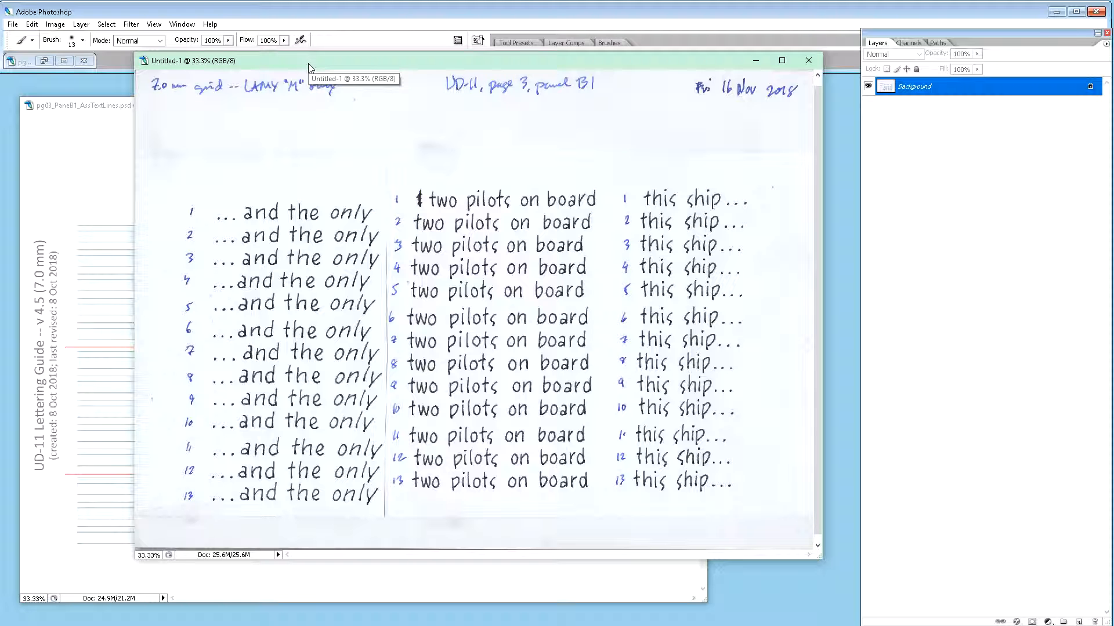
pyautogui.moveTo(318, 73); pyautogui.dragTo(403, 85)
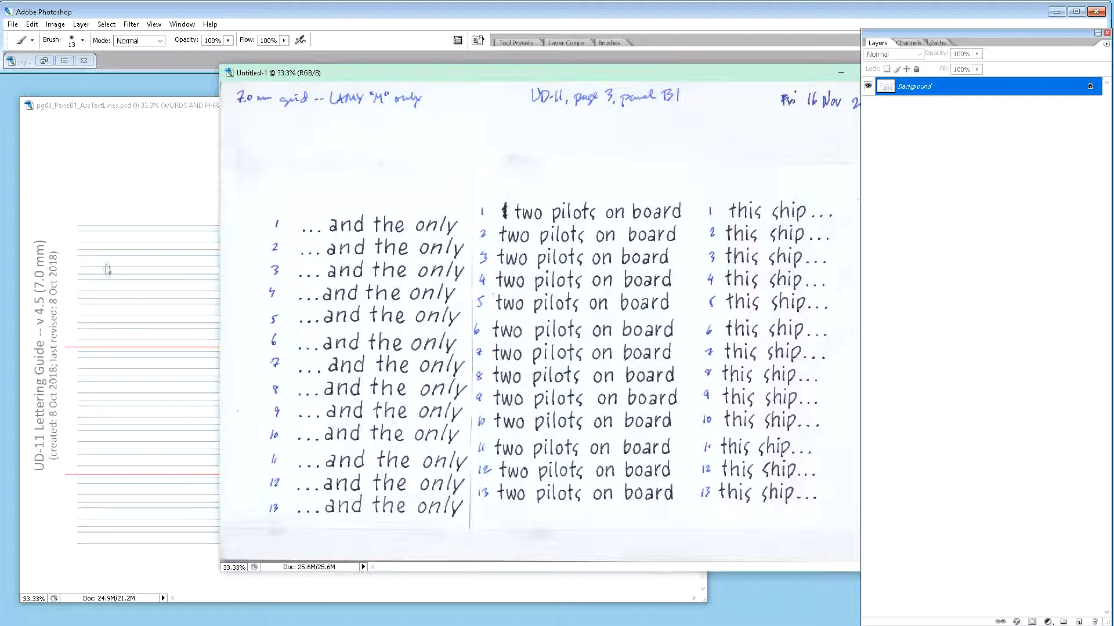
pyautogui.moveTo(654, 74); pyautogui.dragTo(513, 79)
# Step: While saving the scan, rename the existing lettering file in 1_ScanSheets as pg03_PanelB1_ScanSheet_c_lett_old.psd
pyautogui.hotkey('ctrl', 's')
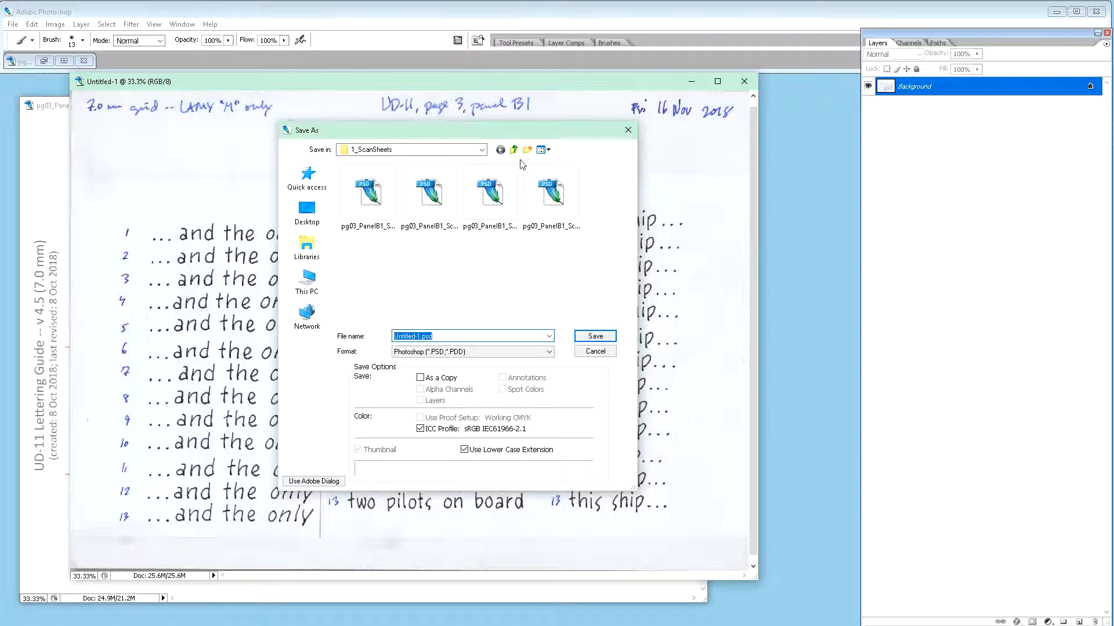
pyautogui.click(515, 152)
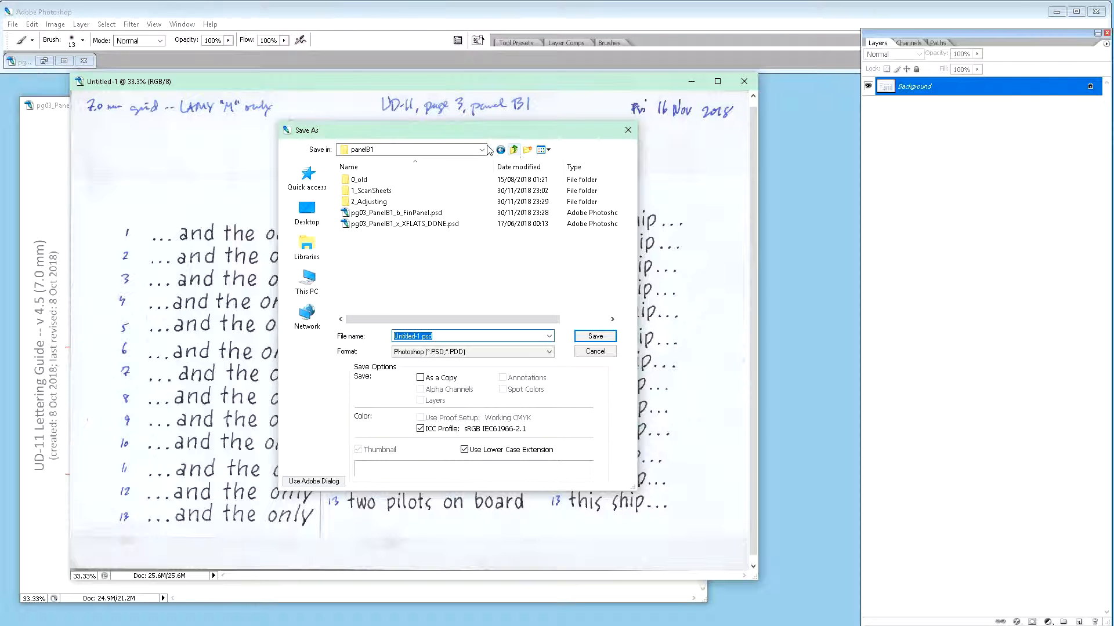
pyautogui.doubleClick(382, 193)
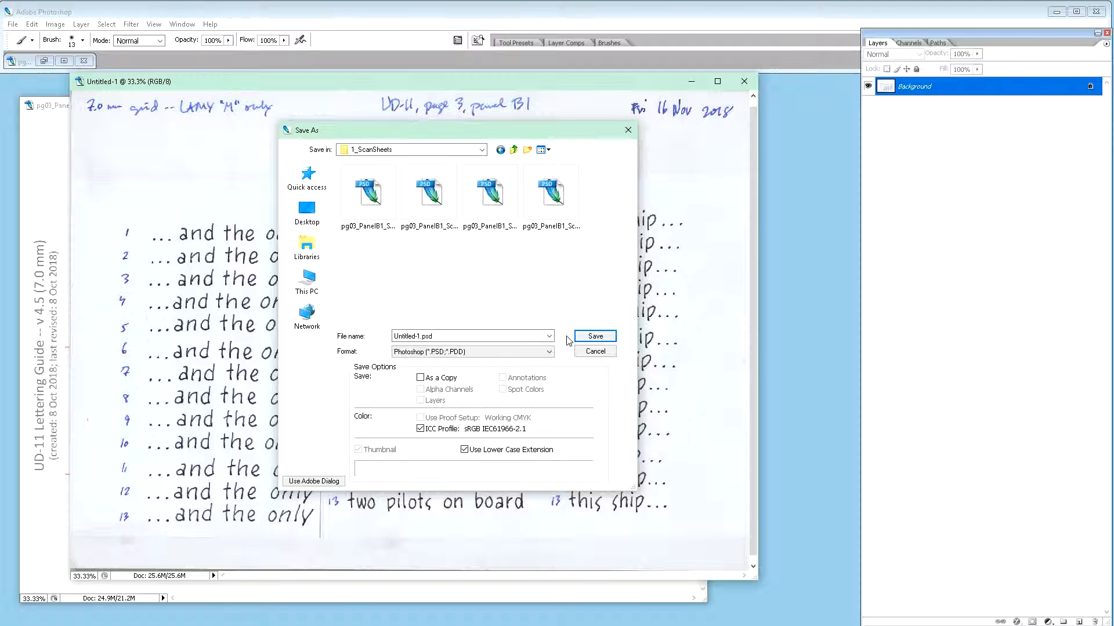
pyautogui.click(491, 200)
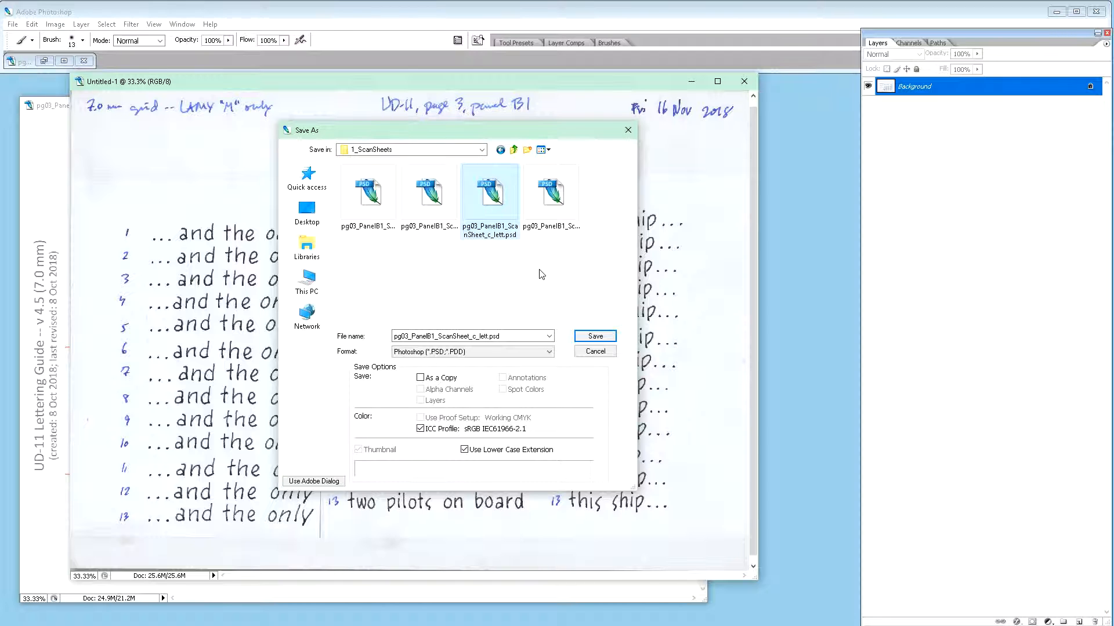
pyautogui.click(493, 235)
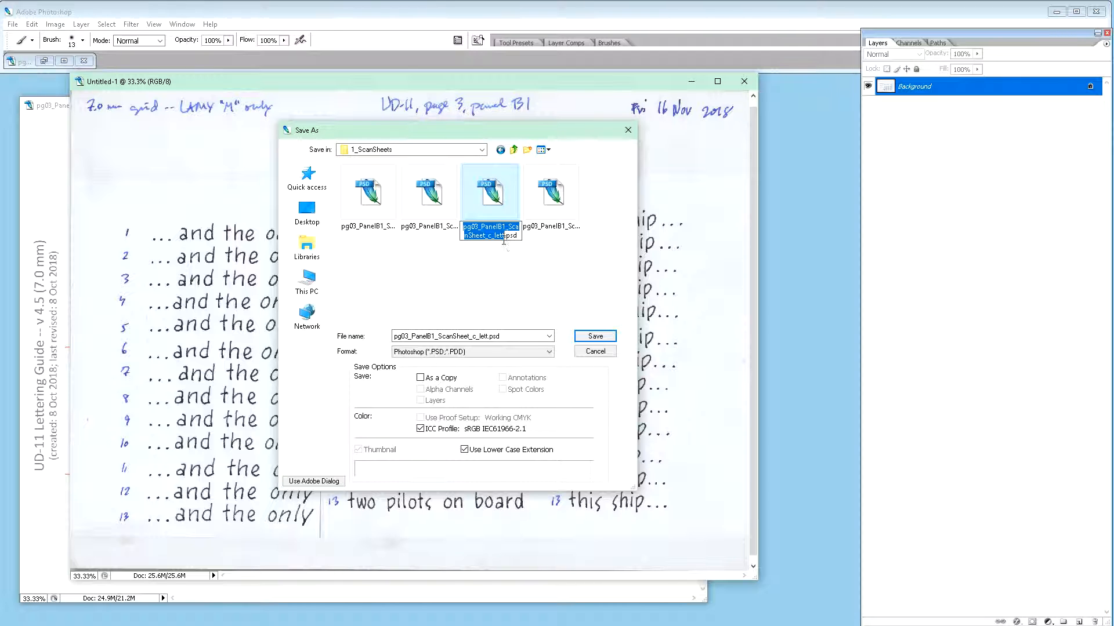
pyautogui.click(506, 235)
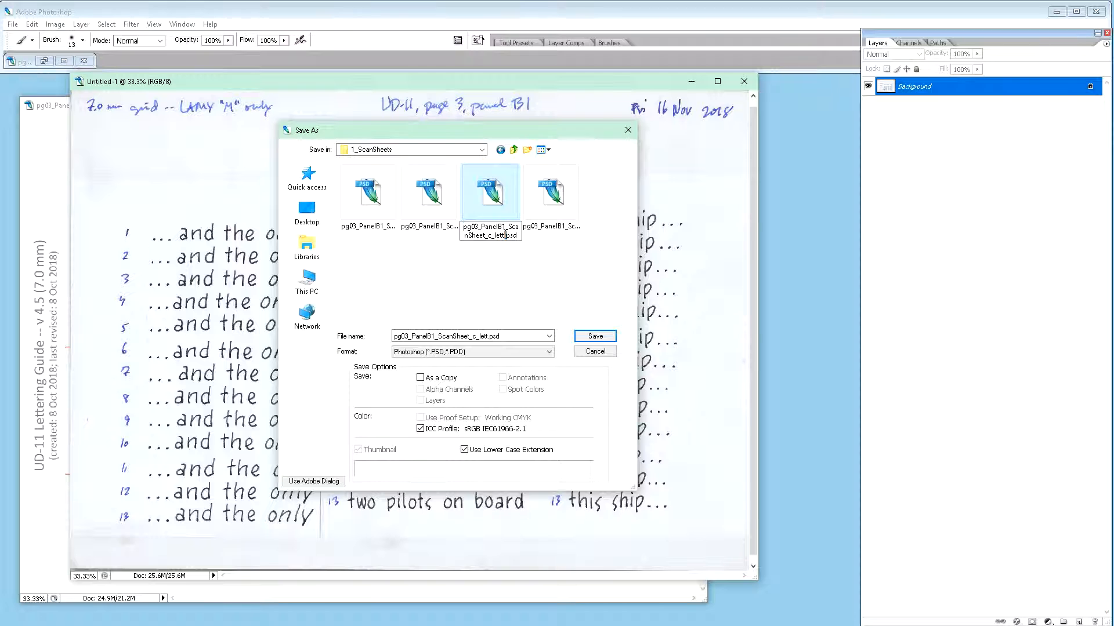
pyautogui.write('_old')
pyautogui.click(546, 260)
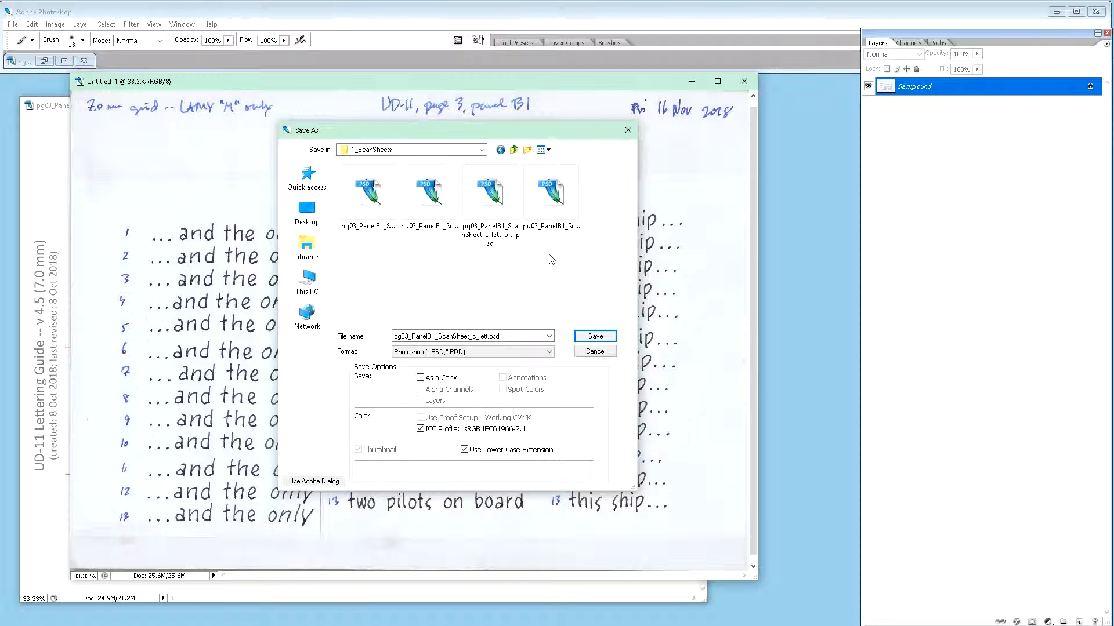
# Step: Save the new scan as pg03_PanelB1_ScanSheet_c_lett.psd in the 1_ScanSheets folder
pyautogui.click(499, 335)
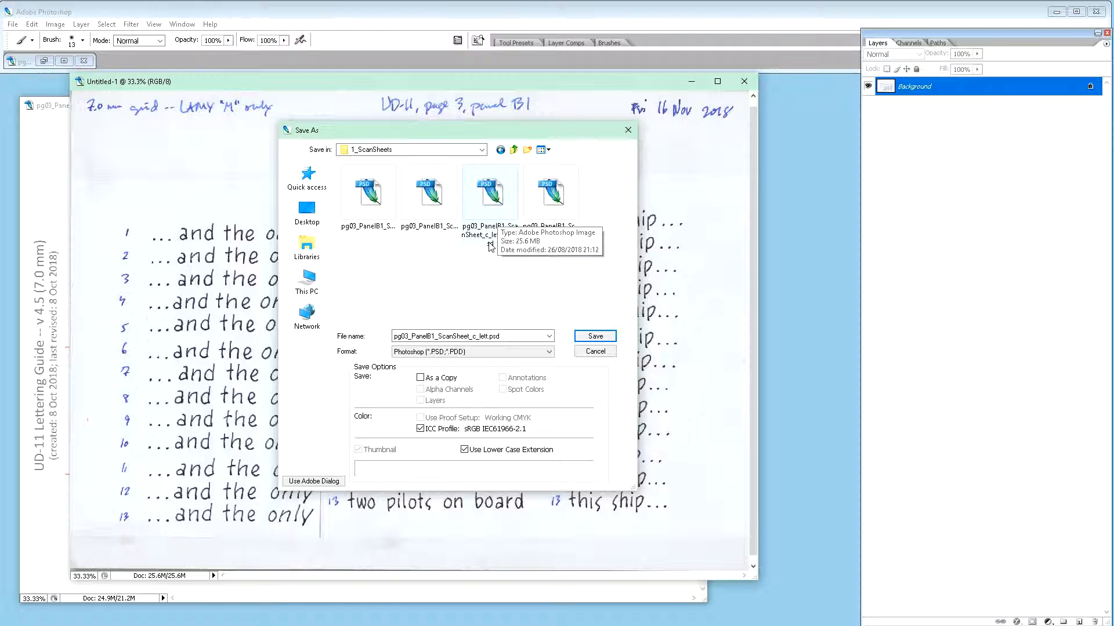
pyautogui.click(489, 337)
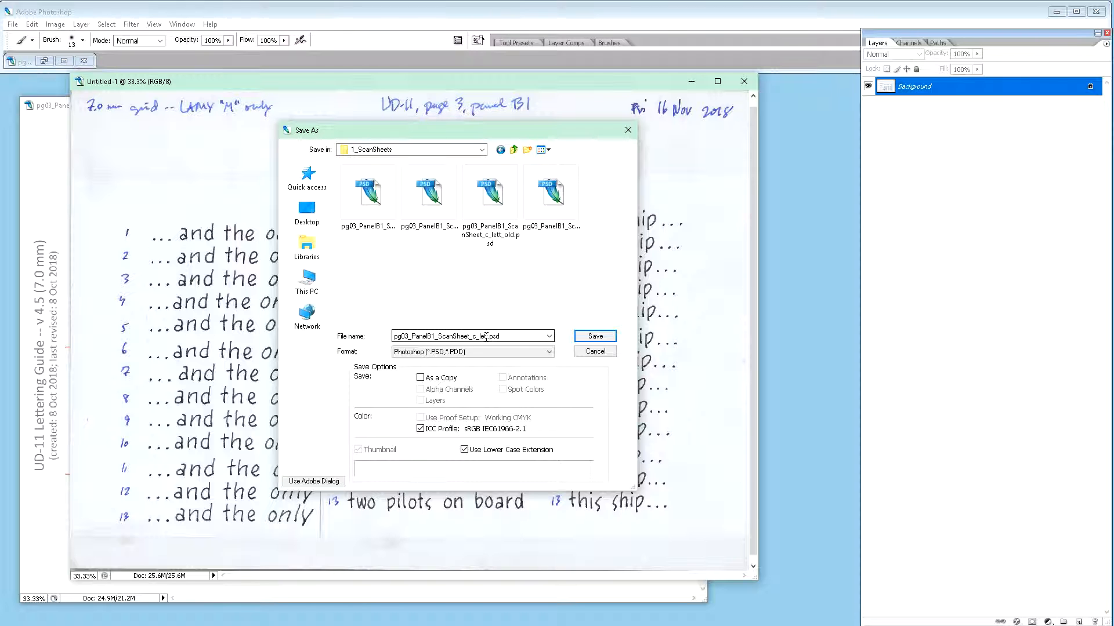
pyautogui.doubleClick(487, 337)
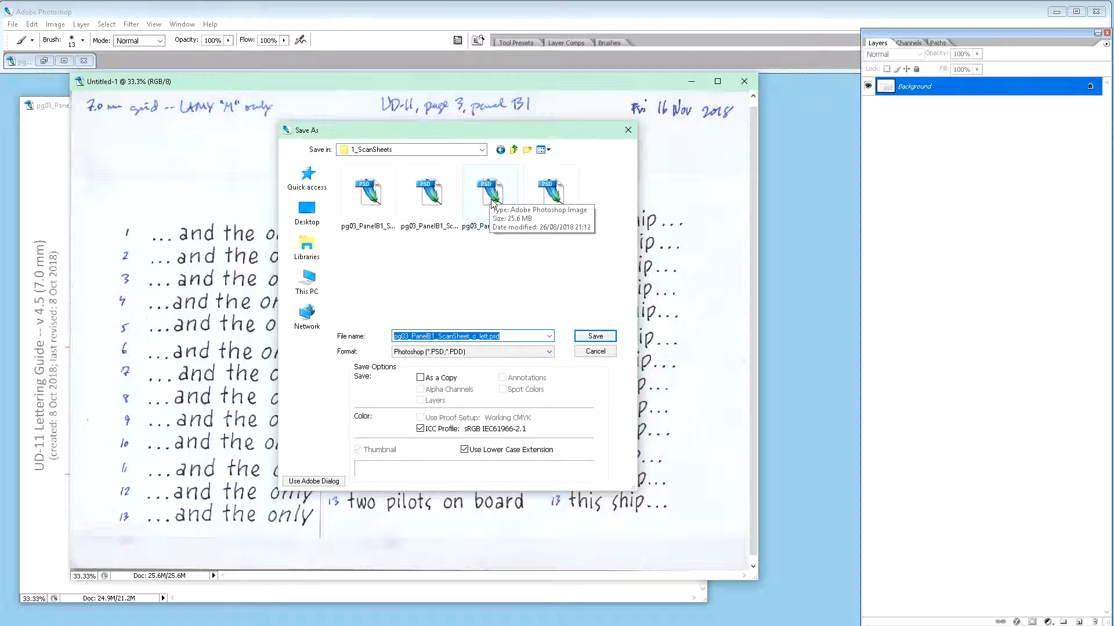
pyautogui.click(596, 336)
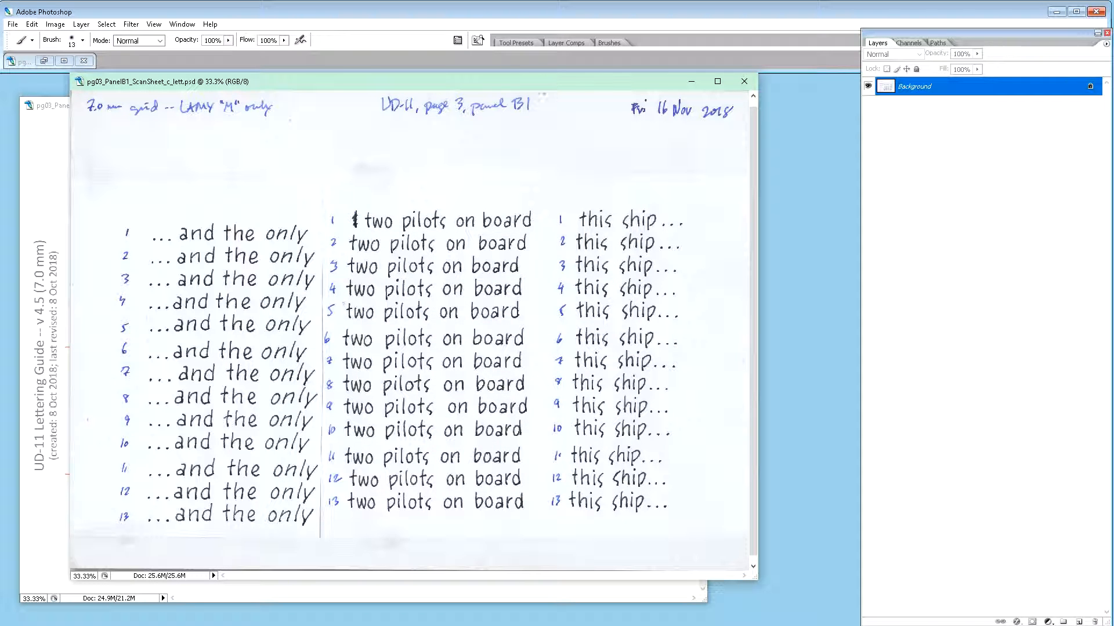
# Step: Minimize the lettering guide document and close the saved scan sheet
pyautogui.moveTo(486, 81); pyautogui.dragTo(597, 130)
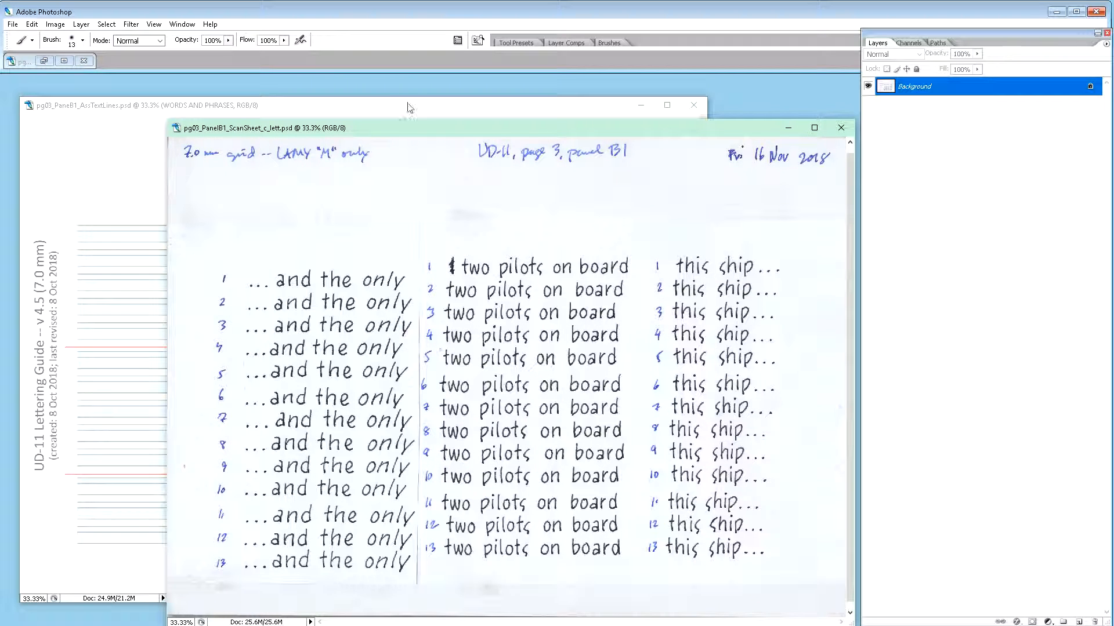
pyautogui.moveTo(379, 133); pyautogui.dragTo(727, 242)
pyautogui.click(480, 110)
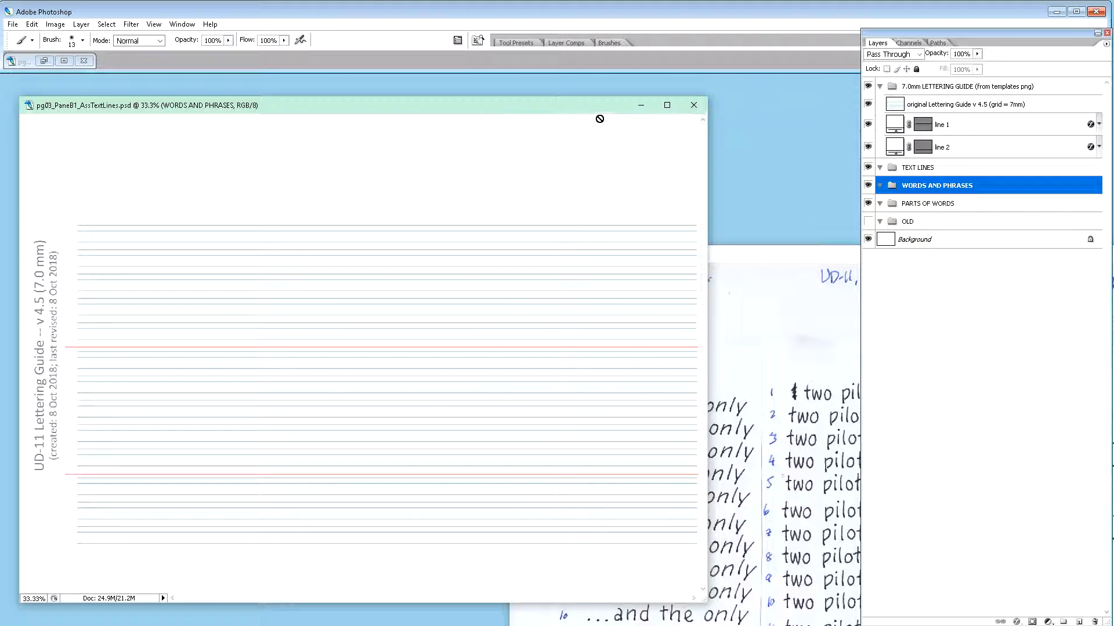
pyautogui.click(640, 109)
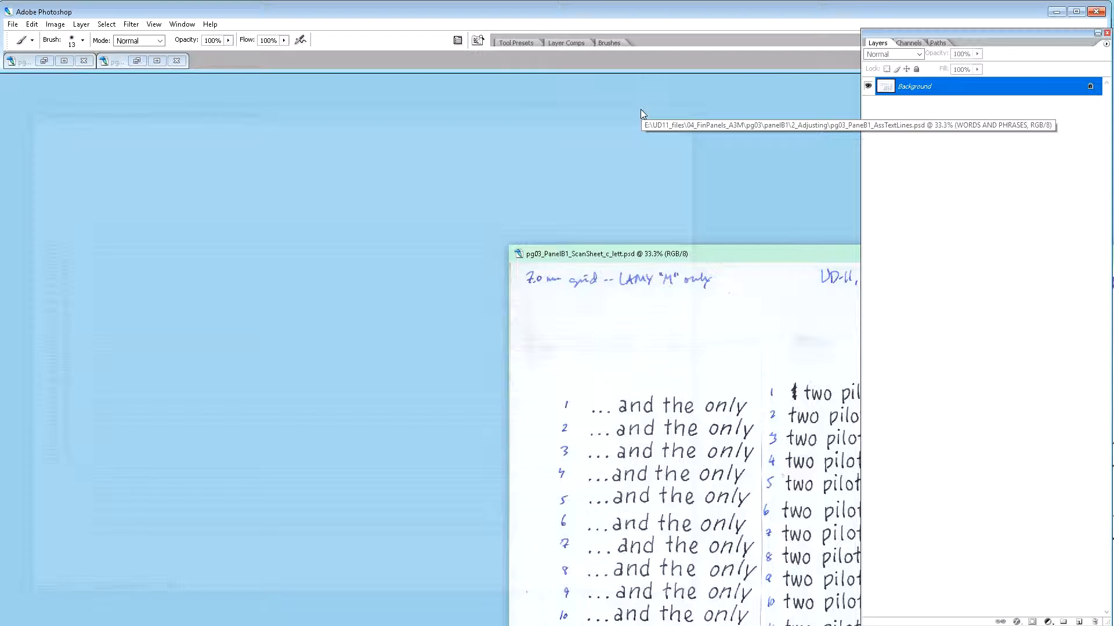
pyautogui.moveTo(709, 256); pyautogui.dragTo(308, 190)
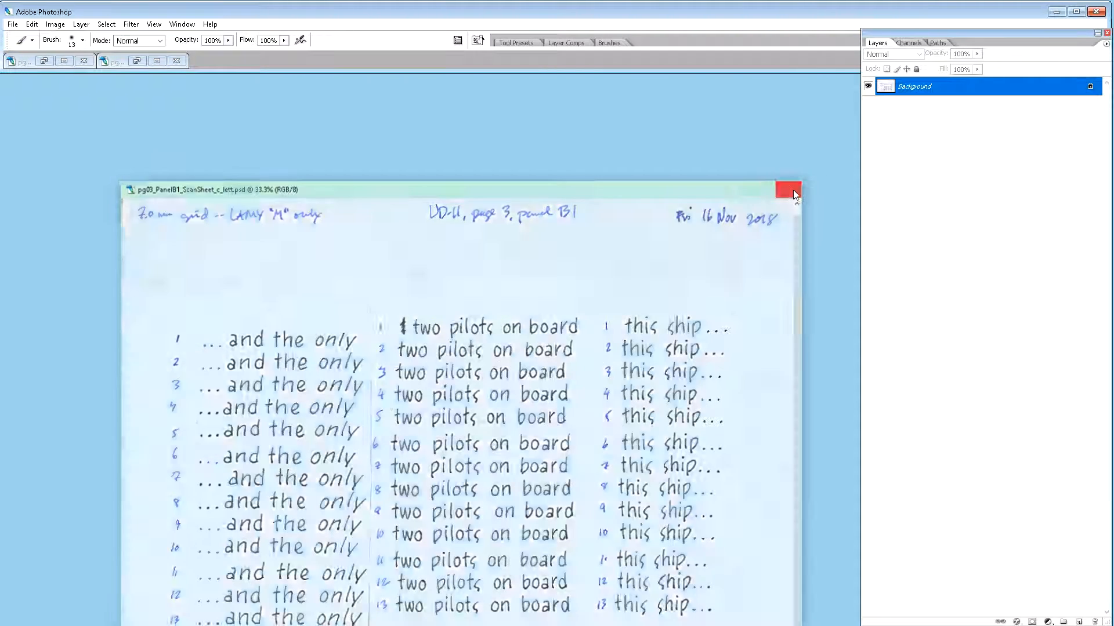
pyautogui.click(793, 191)
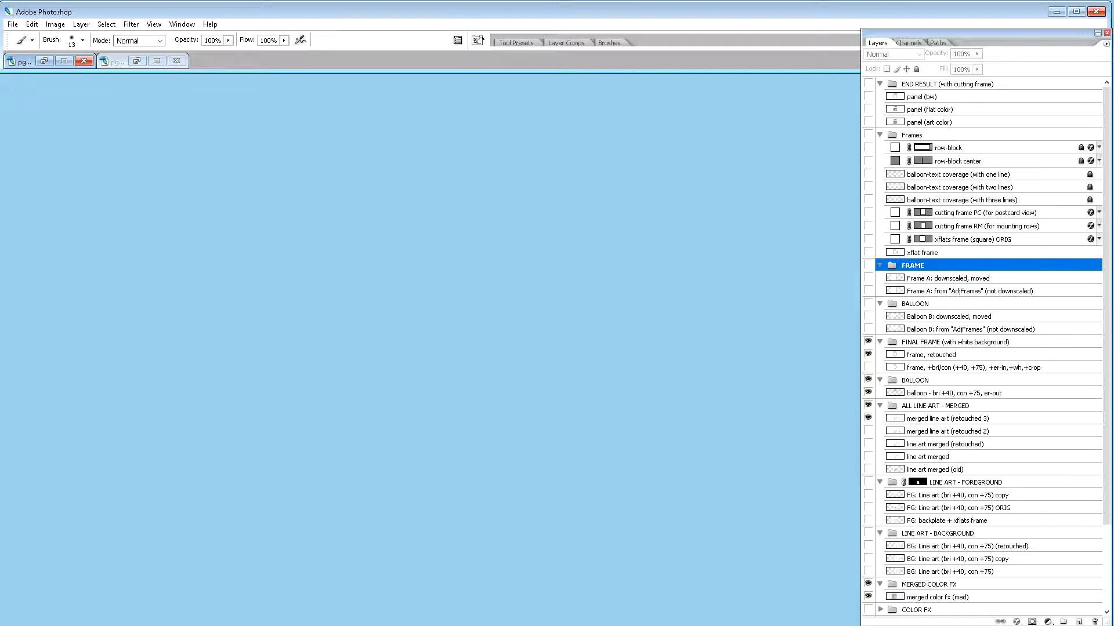
# Step: Switch to File Explorer, leave the old folder inside 2_Adjusting, and open the 1_ScanSheets folder of panelB1
pyautogui.hotkey('alt', 'Tab')
pyautogui.moveTo(509, 485); pyautogui.dragTo(441, 140)
pyautogui.doubleClick(199, 229)
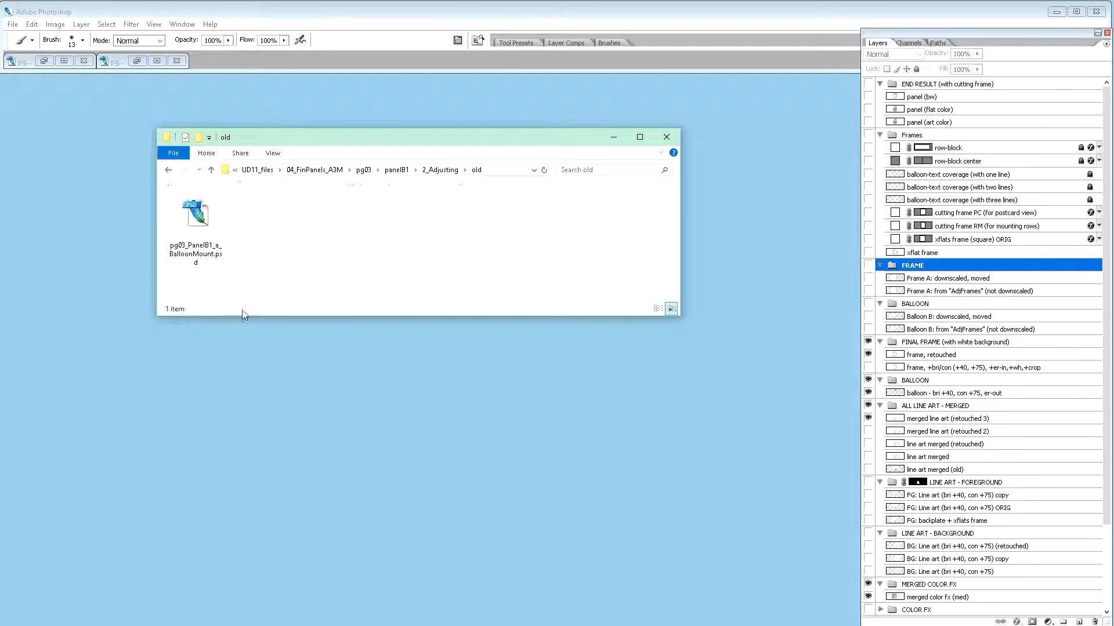
pyautogui.click(168, 170)
pyautogui.click(169, 169)
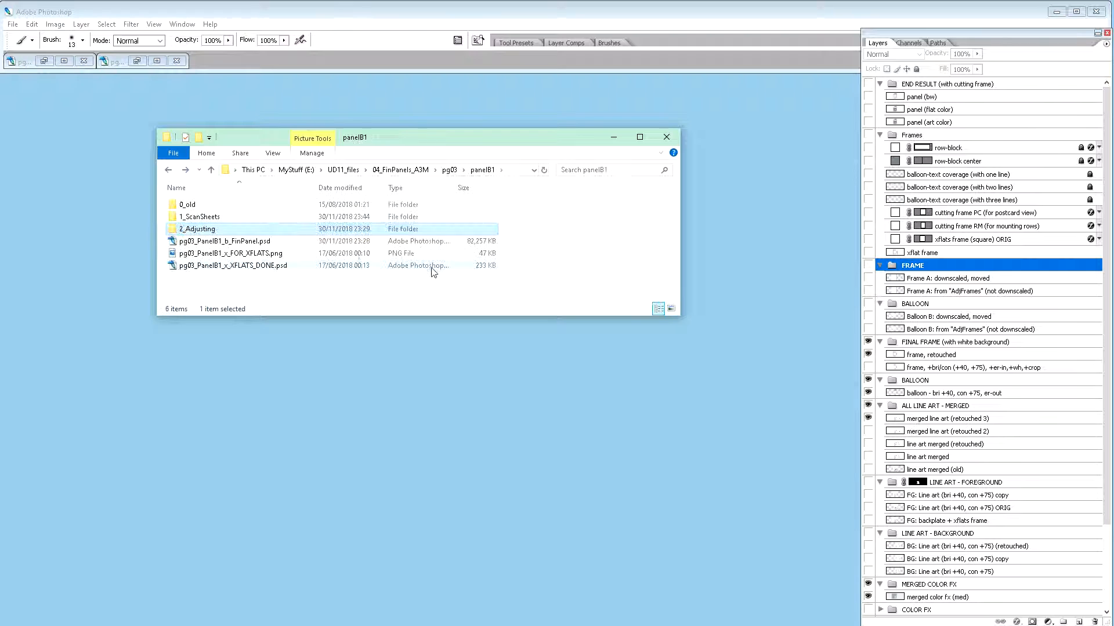
pyautogui.doubleClick(239, 218)
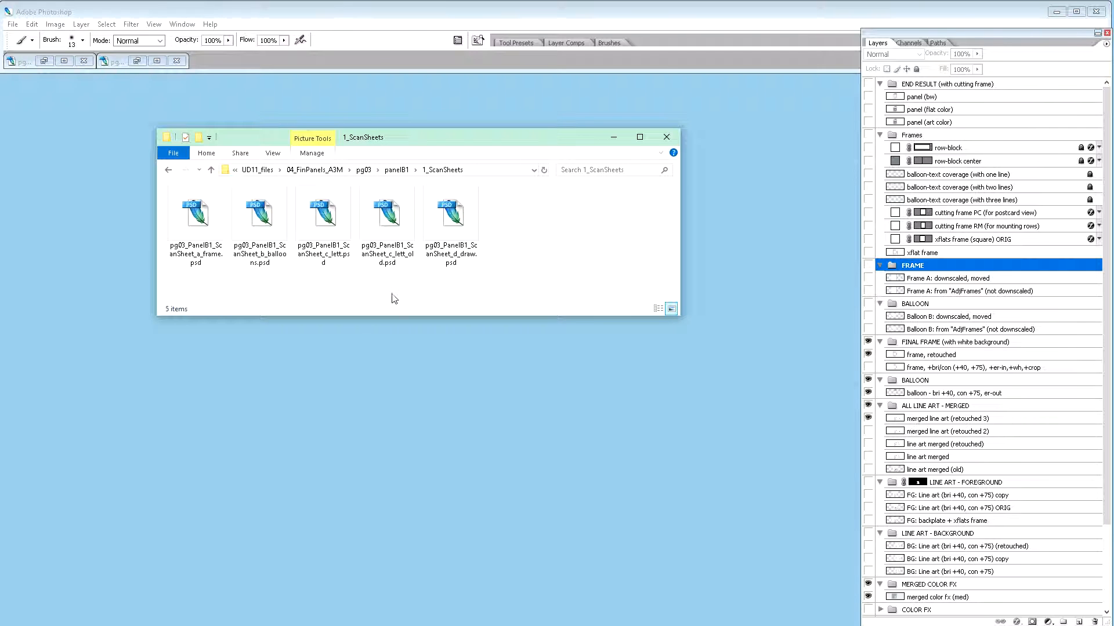
# Step: Open pg03_PanelB1_ScanSheet_c_lett_old.psd and pg03_PanelB1_ScanSheet_c_lett.psd in turn to check their lettering, closing each one
pyautogui.click(392, 230)
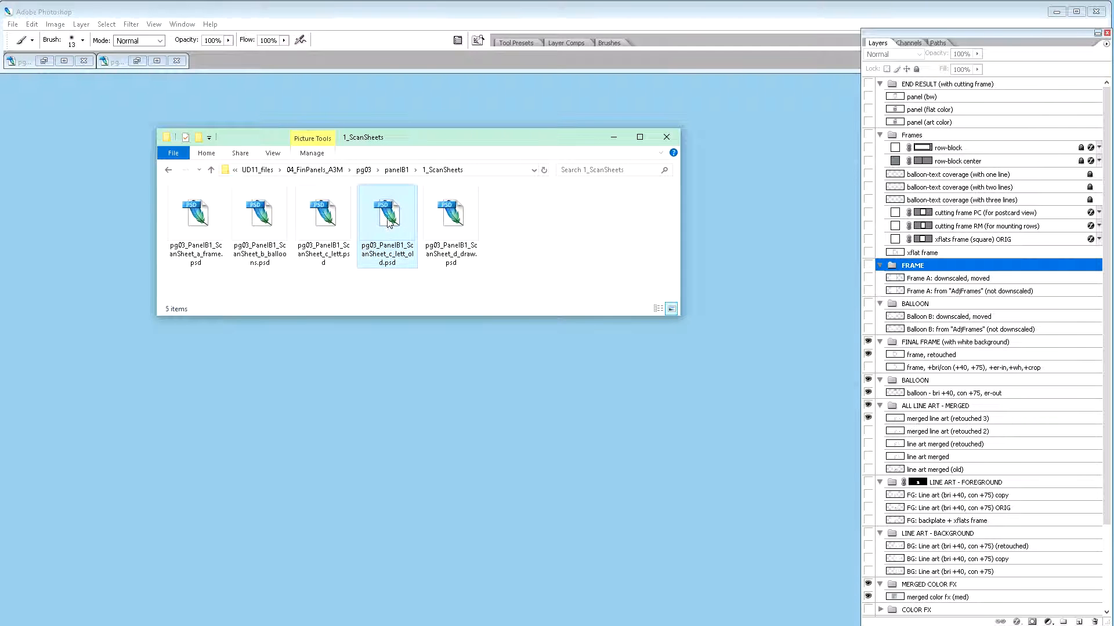
pyautogui.doubleClick(392, 230)
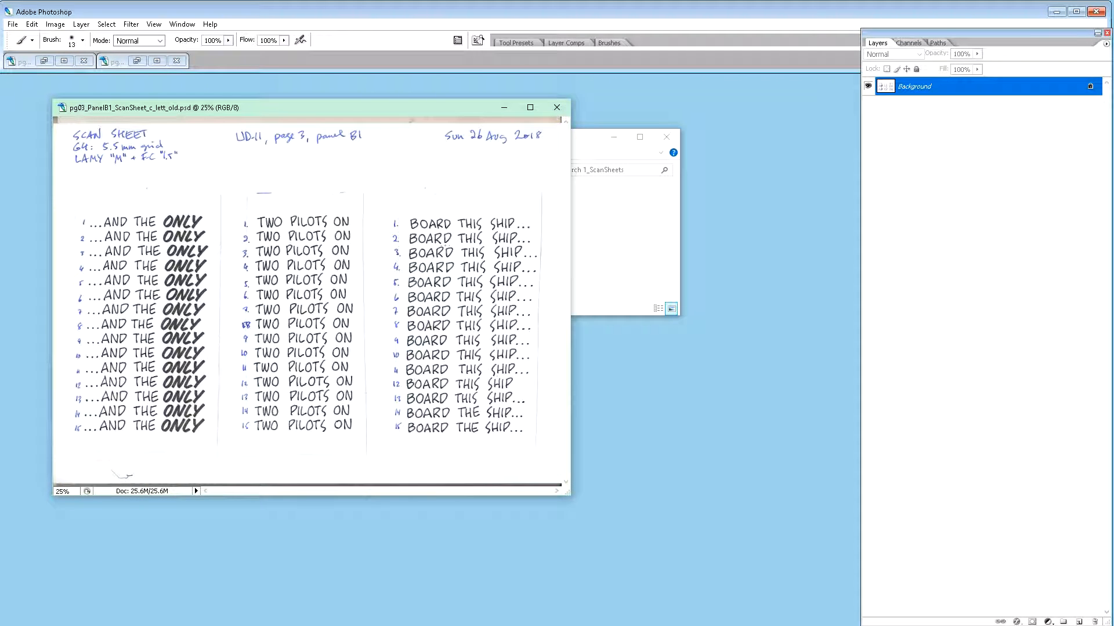
pyautogui.click(555, 109)
pyautogui.click(326, 225)
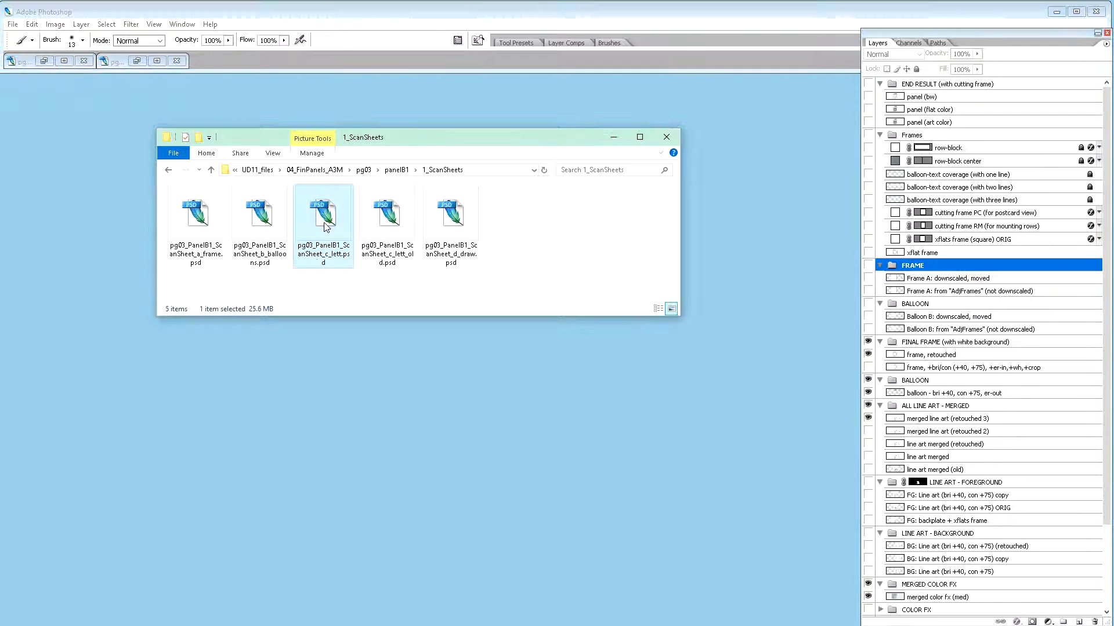
pyautogui.doubleClick(325, 226)
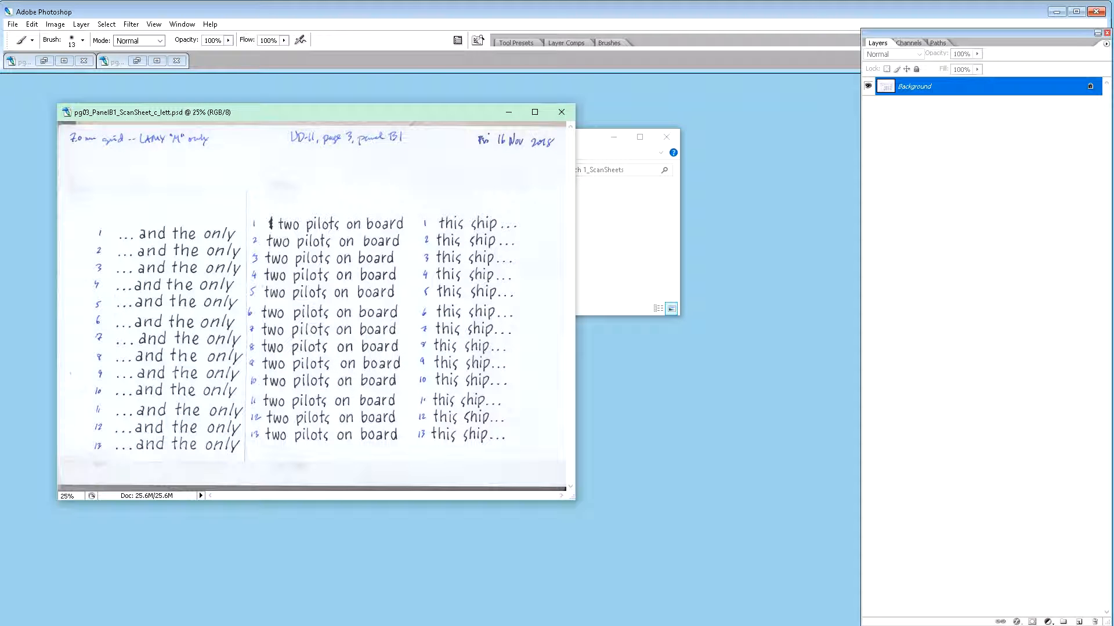
pyautogui.click(561, 112)
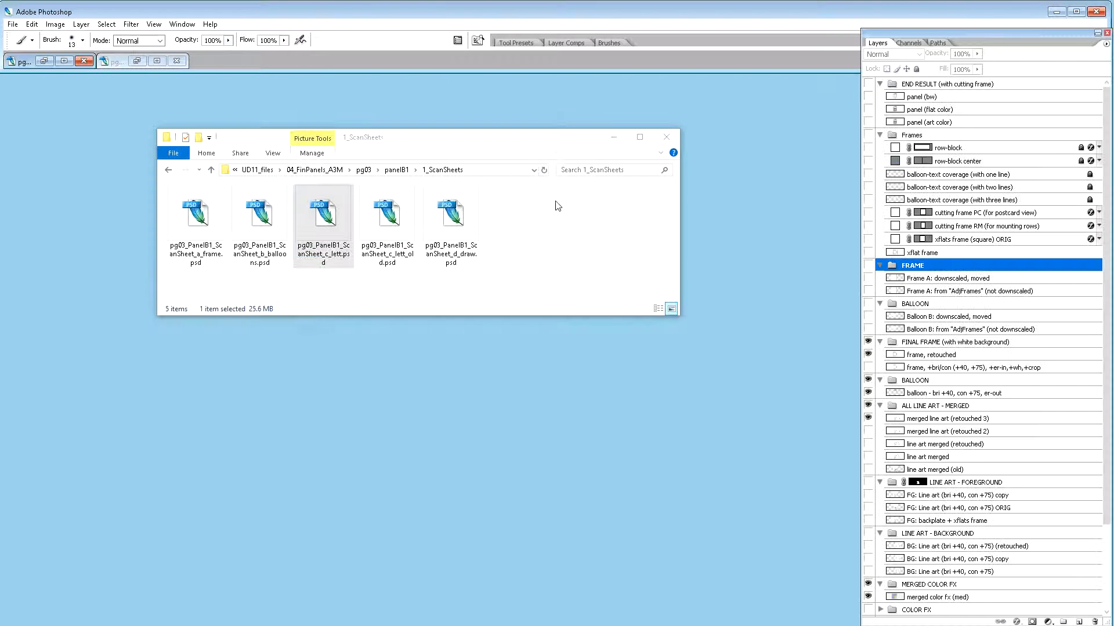
# Step: Create a new folder named old inside 1_ScanSheets
pyautogui.rightClick(547, 238)
pyautogui.moveTo(591, 383)
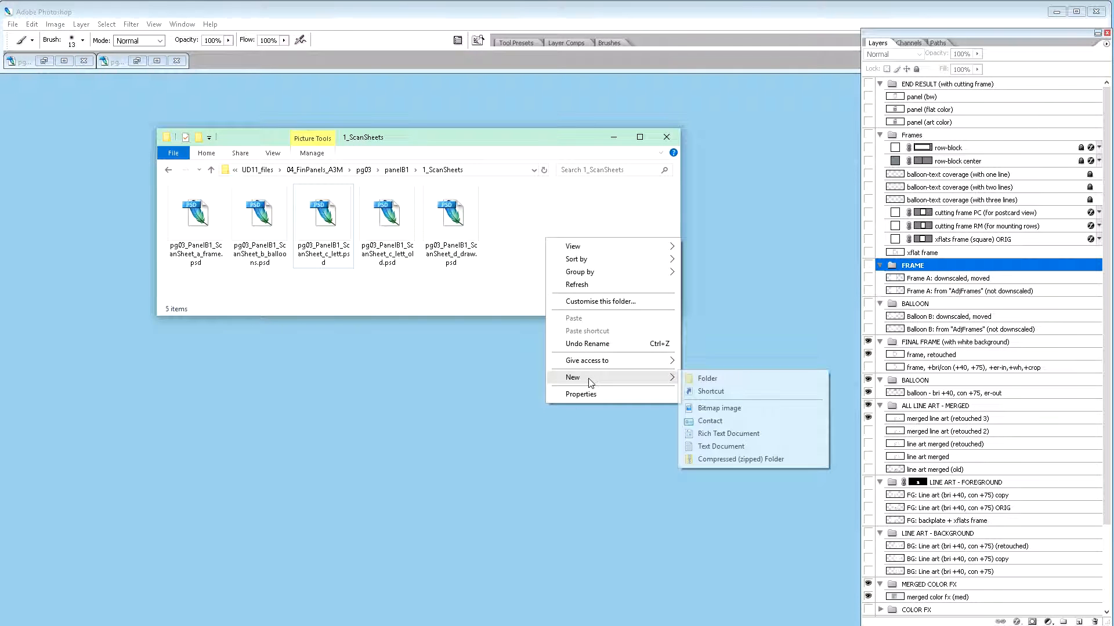
pyautogui.click(706, 378)
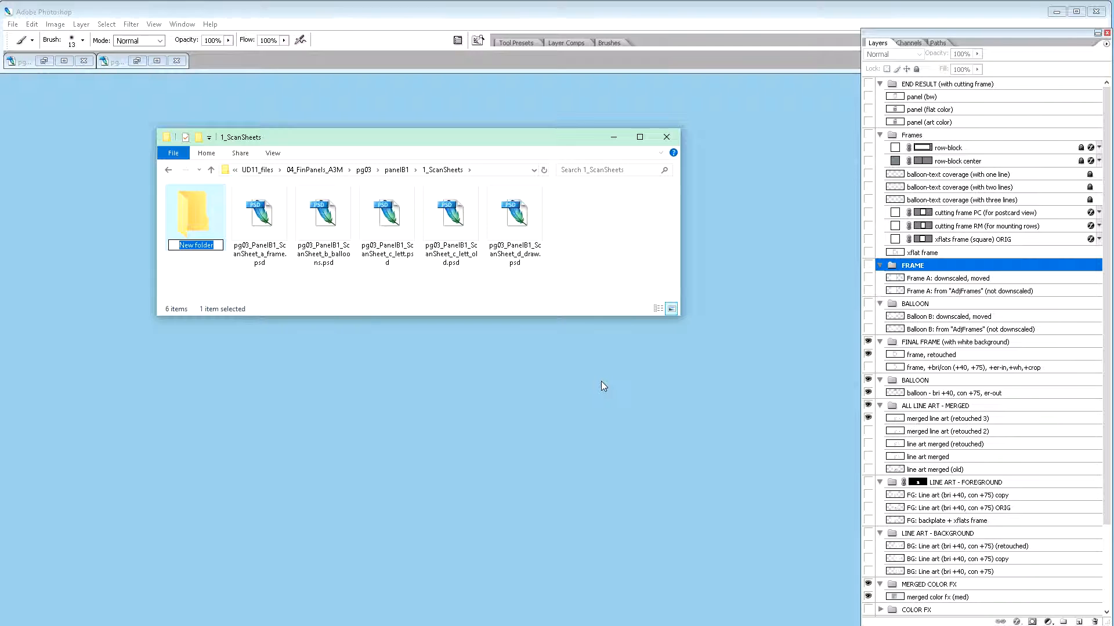
pyautogui.write('olx')
pyautogui.press('BackSpace')
pyautogui.write('d')
pyautogui.press('Return')
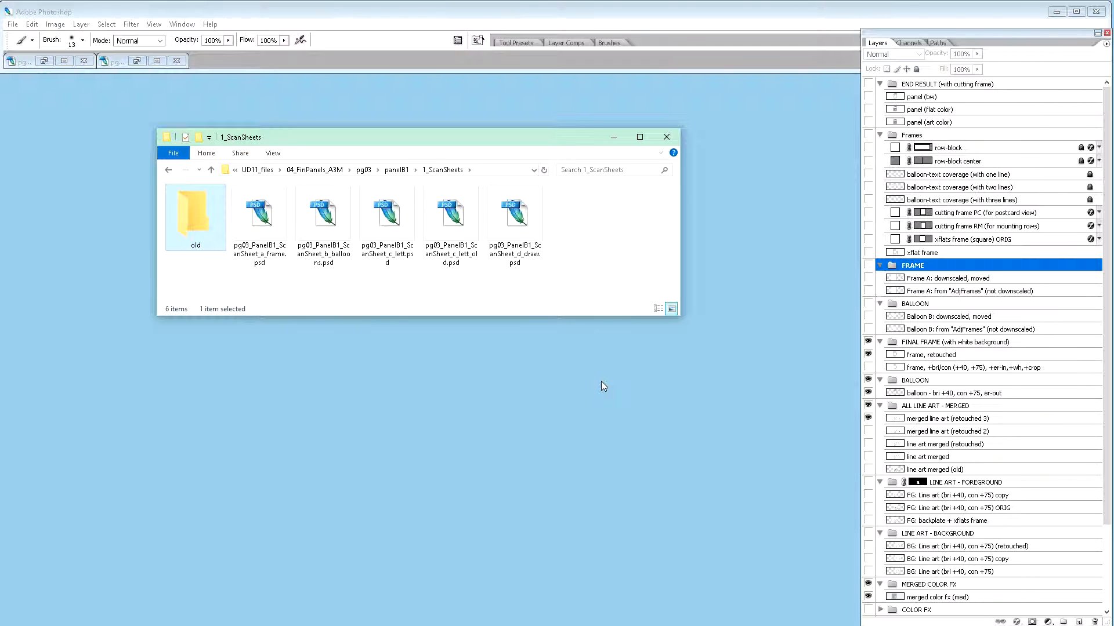
# Step: Move pg03_PanelB1_ScanSheet_c_lett_old.psd into the old folder and put the file window out of the way
pyautogui.click(464, 236)
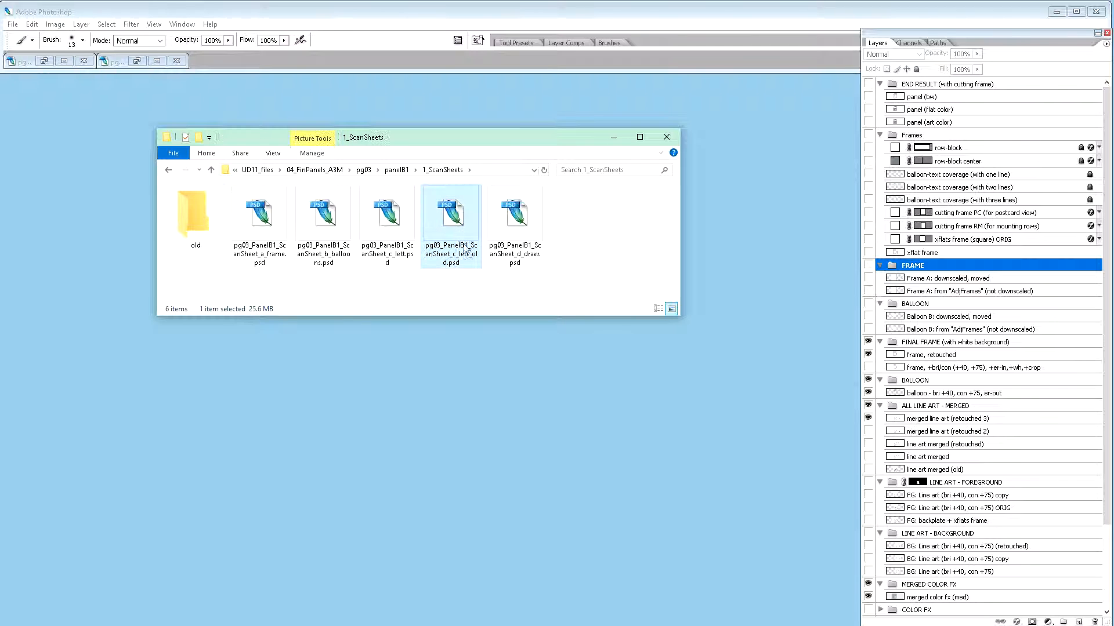
pyautogui.moveTo(457, 217); pyautogui.dragTo(194, 235)
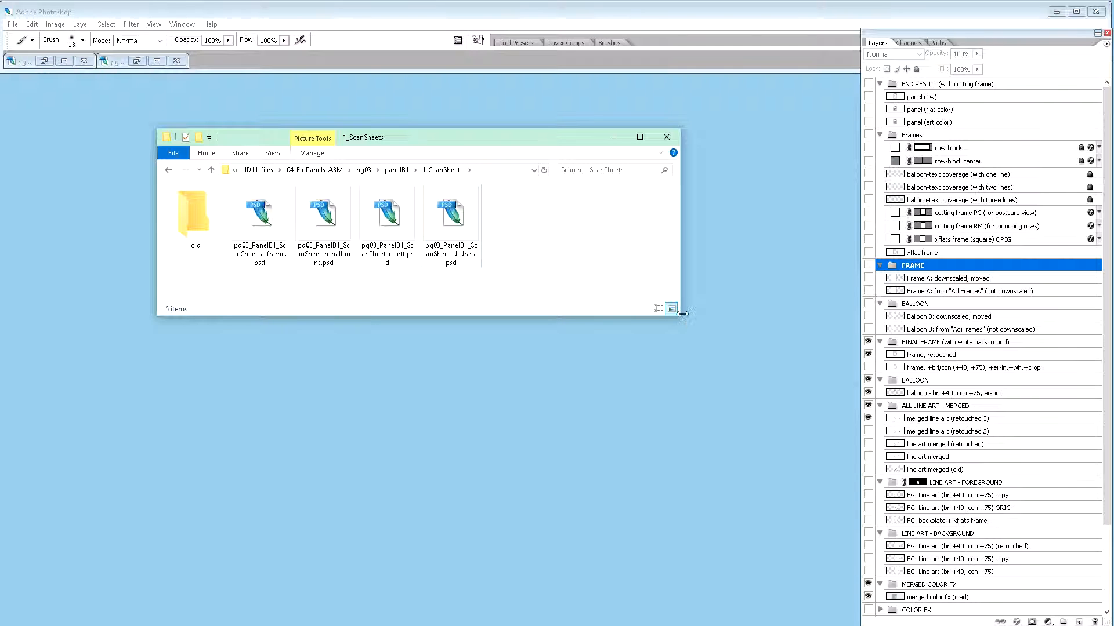
pyautogui.moveTo(499, 137); pyautogui.dragTo(0, 23)
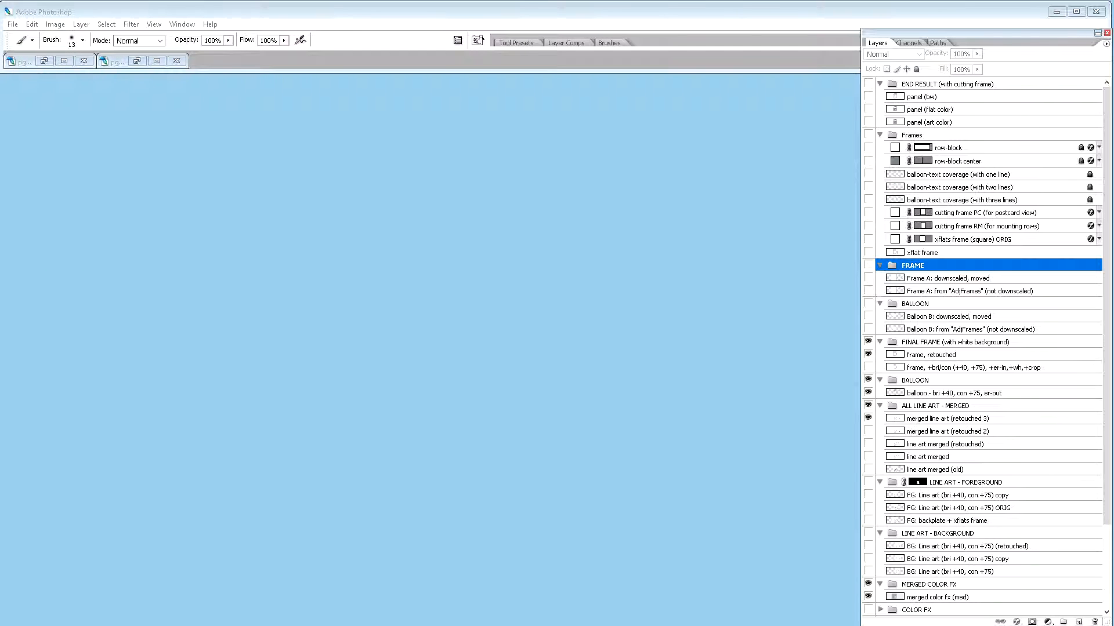
# Step: Run the recorded action on pg03_PanelB1_ScanSheet_c_lett.psd to make a contrast-boosted copy in a new document, and close the original scan
pyautogui.click(182, 25)
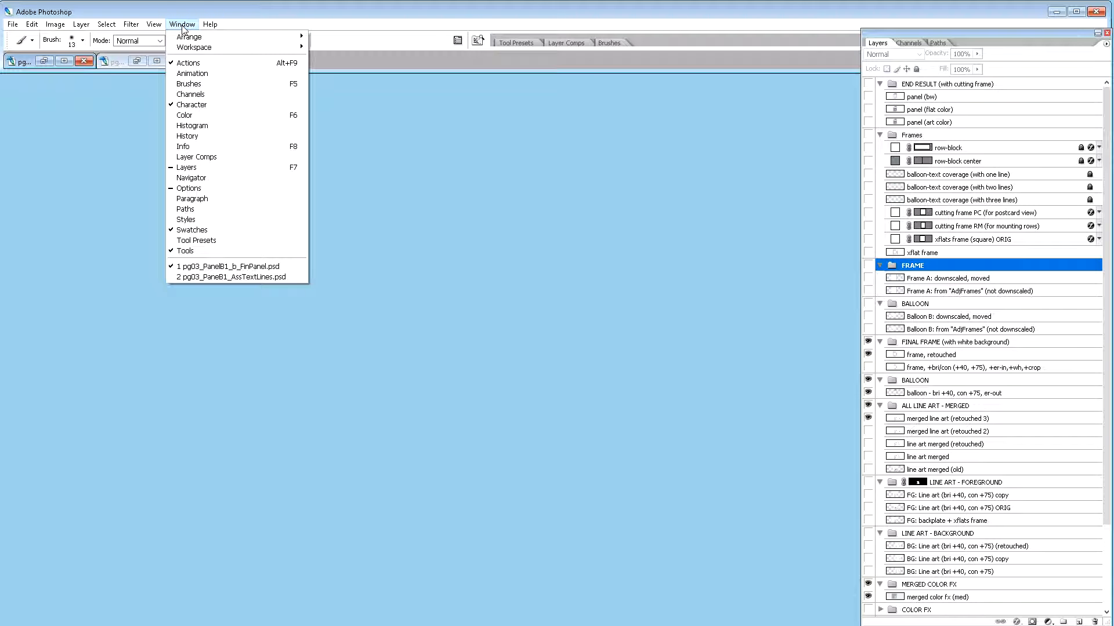
pyautogui.click(182, 26)
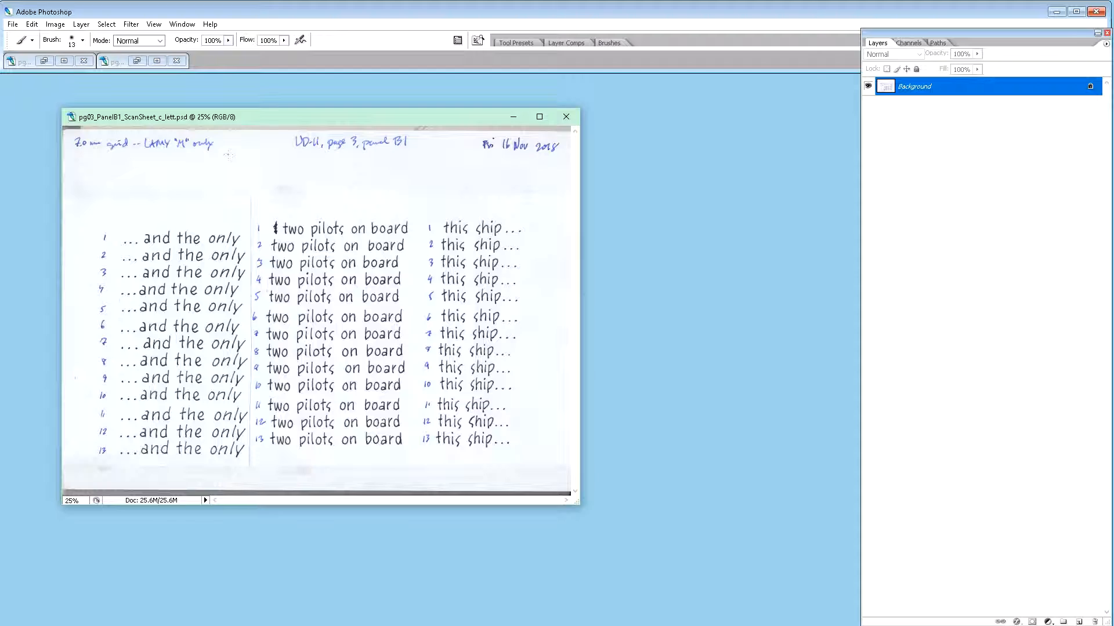
pyautogui.press('F2')
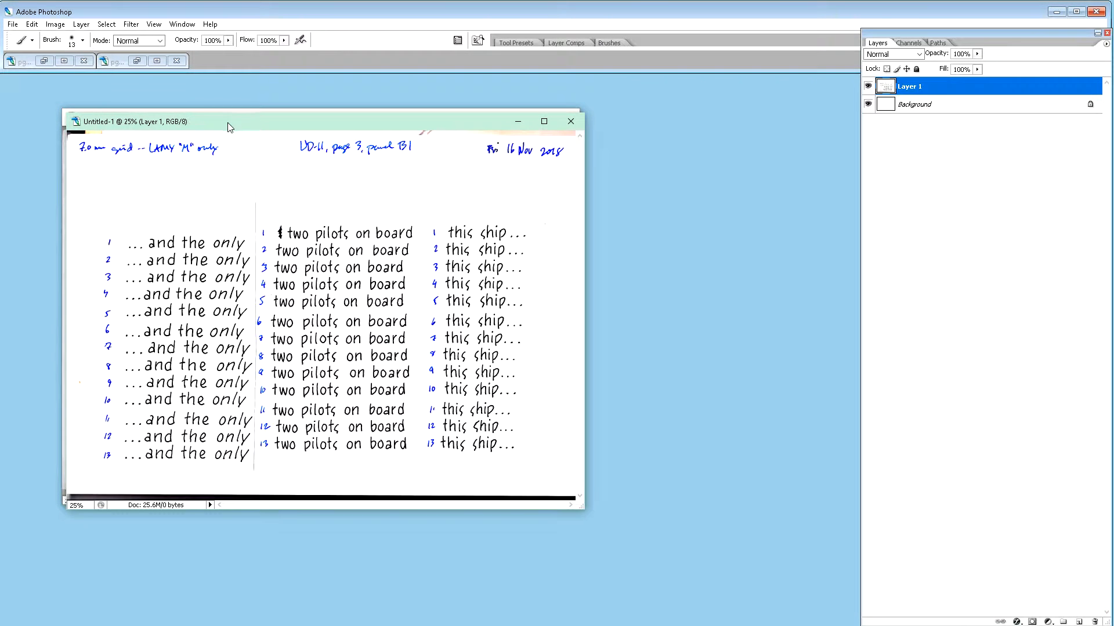
pyautogui.moveTo(409, 120); pyautogui.dragTo(338, 150)
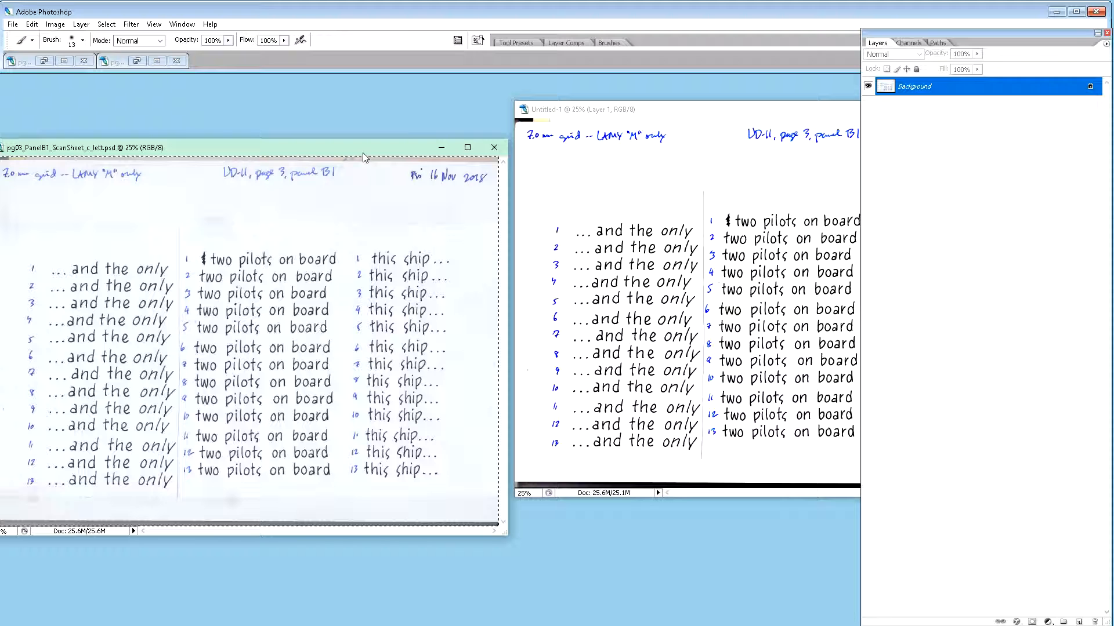
pyautogui.click(494, 149)
pyautogui.moveTo(706, 117); pyautogui.dragTo(640, 130)
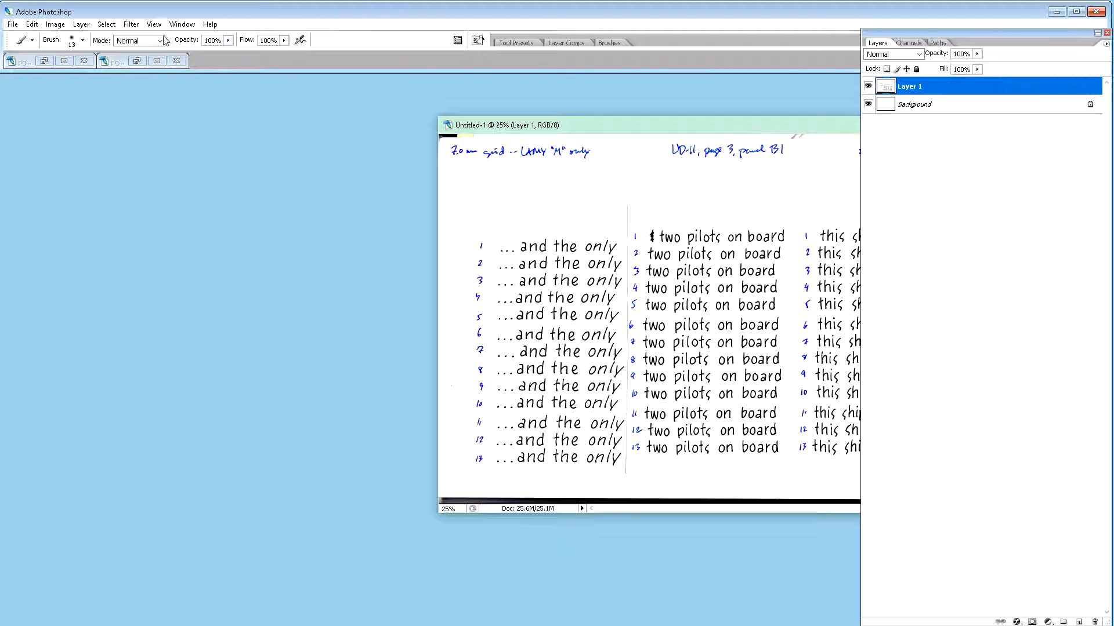
# Step: Bring up pg03_PaneB1_AssTextLines.psd, enlarge its window, and show the upper guide lines at 100%
pyautogui.click(181, 26)
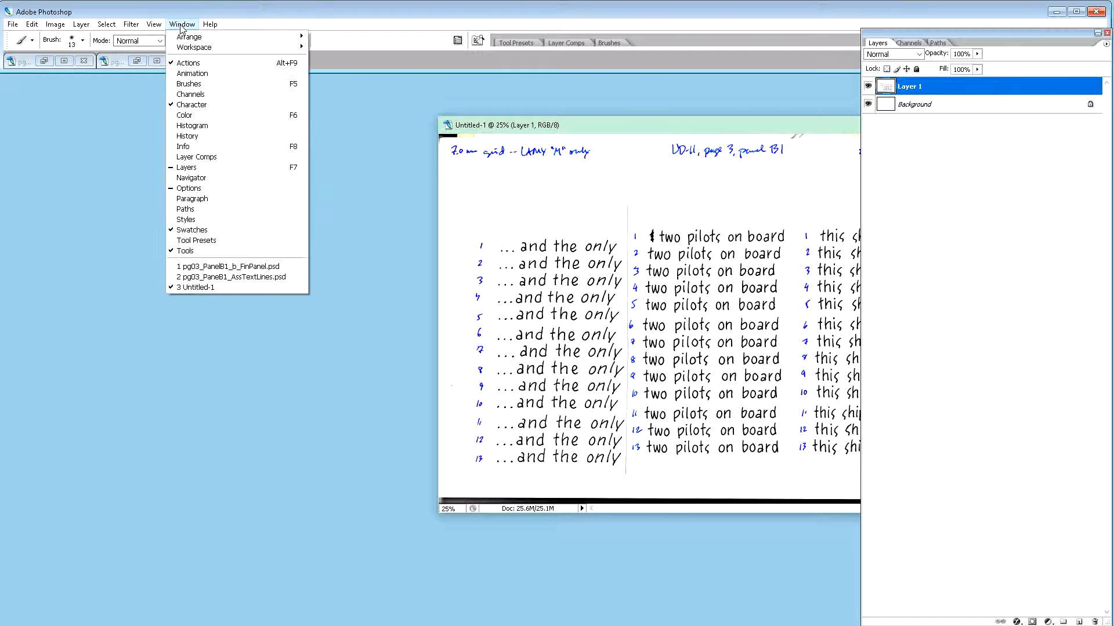
pyautogui.click(259, 282)
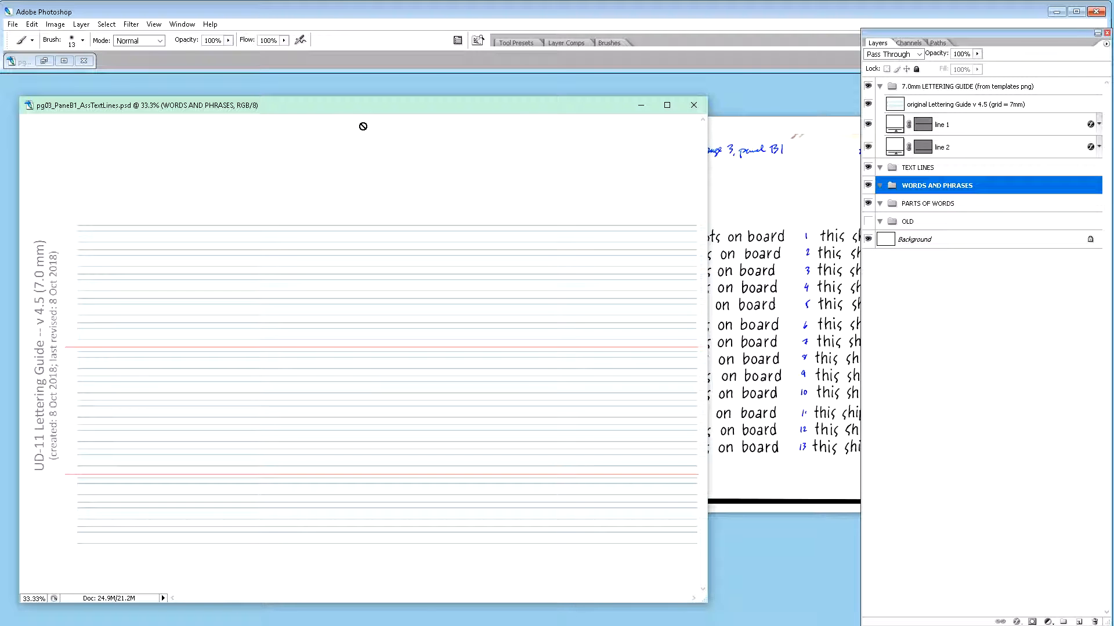
pyautogui.moveTo(365, 114); pyautogui.dragTo(353, 93)
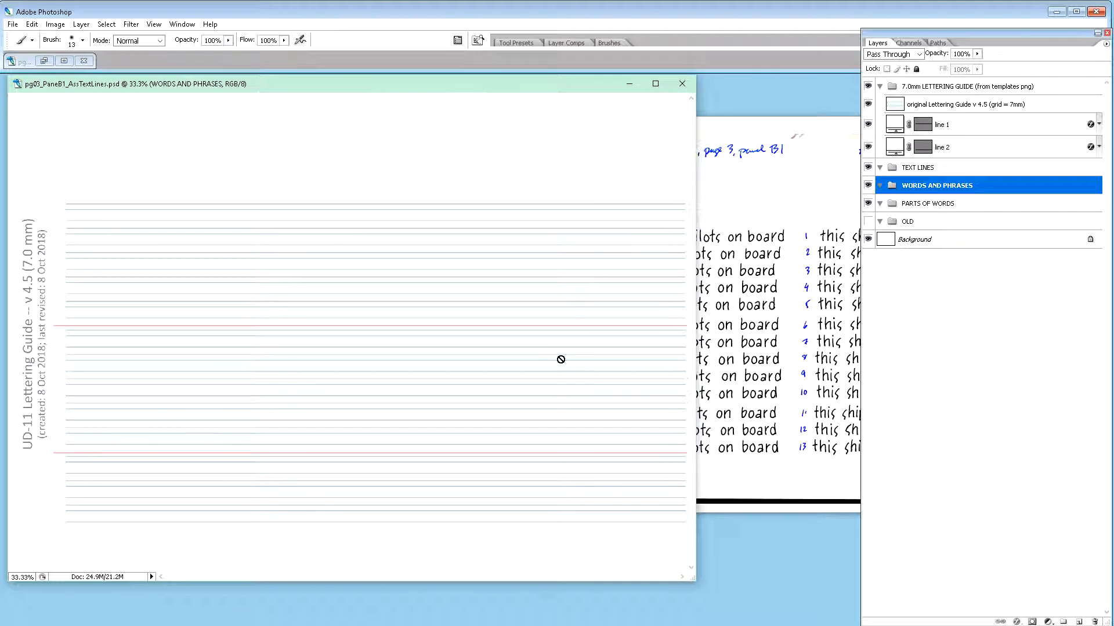
pyautogui.moveTo(694, 581); pyautogui.dragTo(726, 613)
pyautogui.hotkey('ctrl', 'alt', '0')
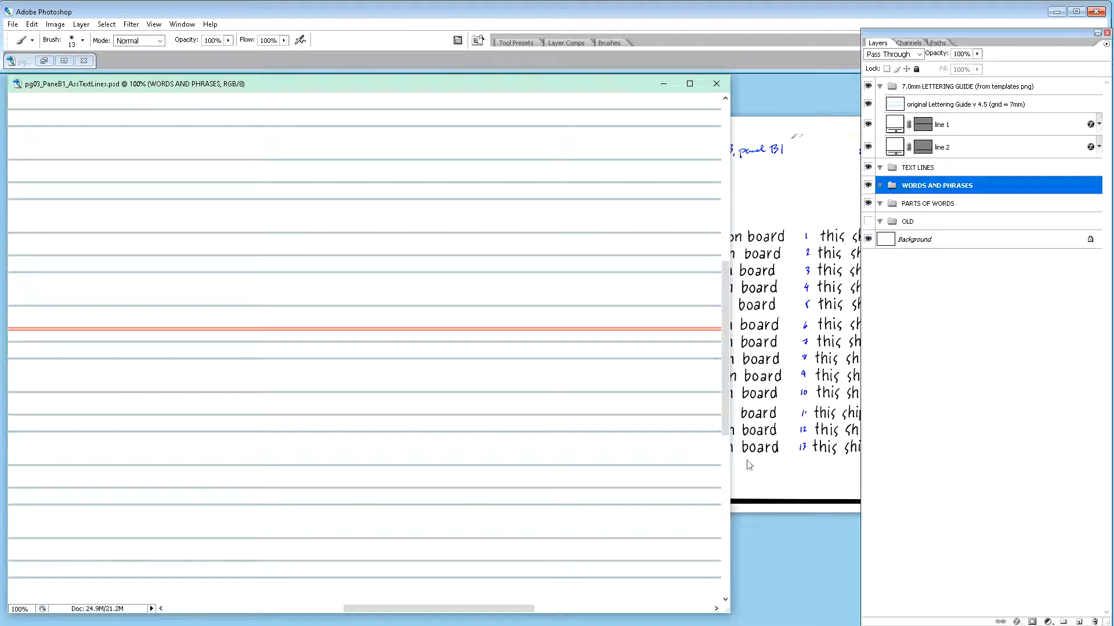
pyautogui.moveTo(723, 413); pyautogui.dragTo(725, 326)
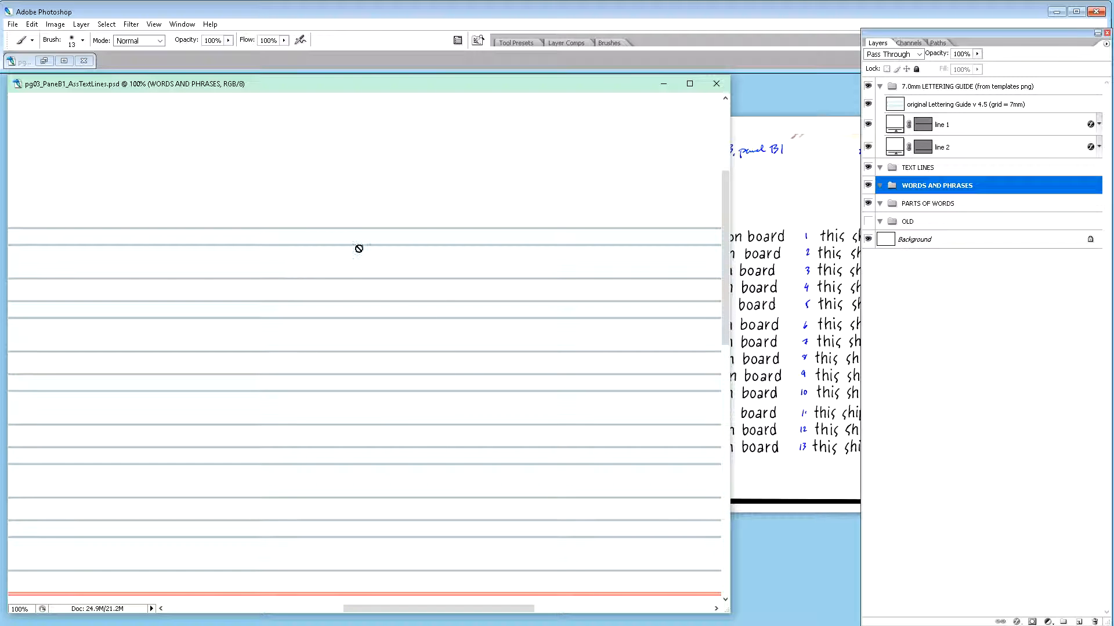
pyautogui.scroll(2, 398, 281)
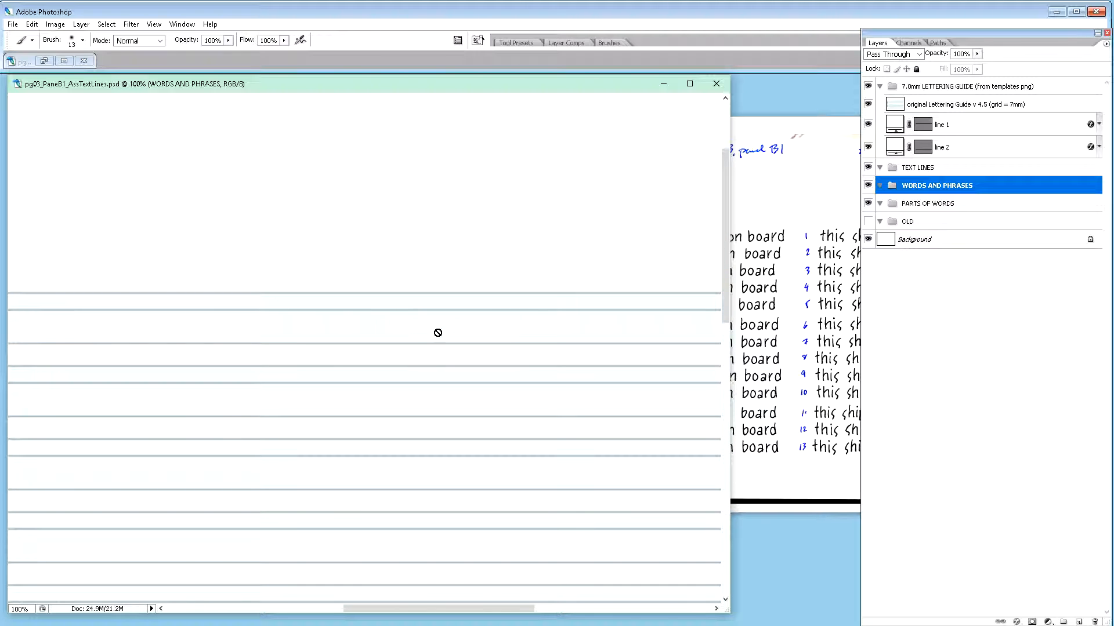
# Step: Reposition the contrast-boosted scan and the lettering guide document windows to clear the upper part of the workspace
pyautogui.click(809, 124)
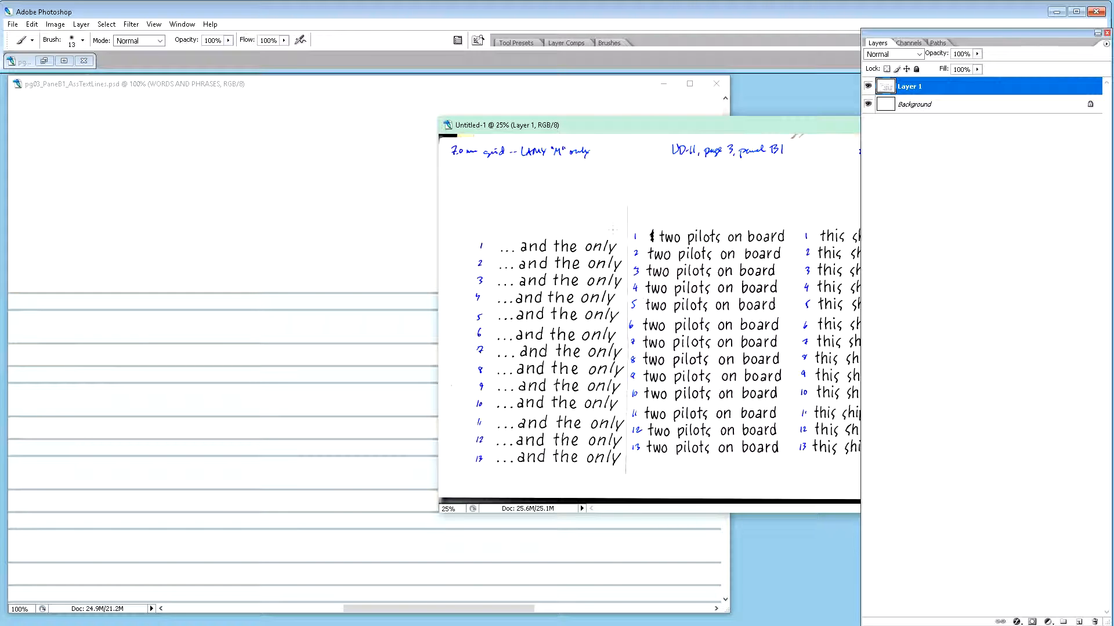
pyautogui.moveTo(628, 129); pyautogui.dragTo(516, 145)
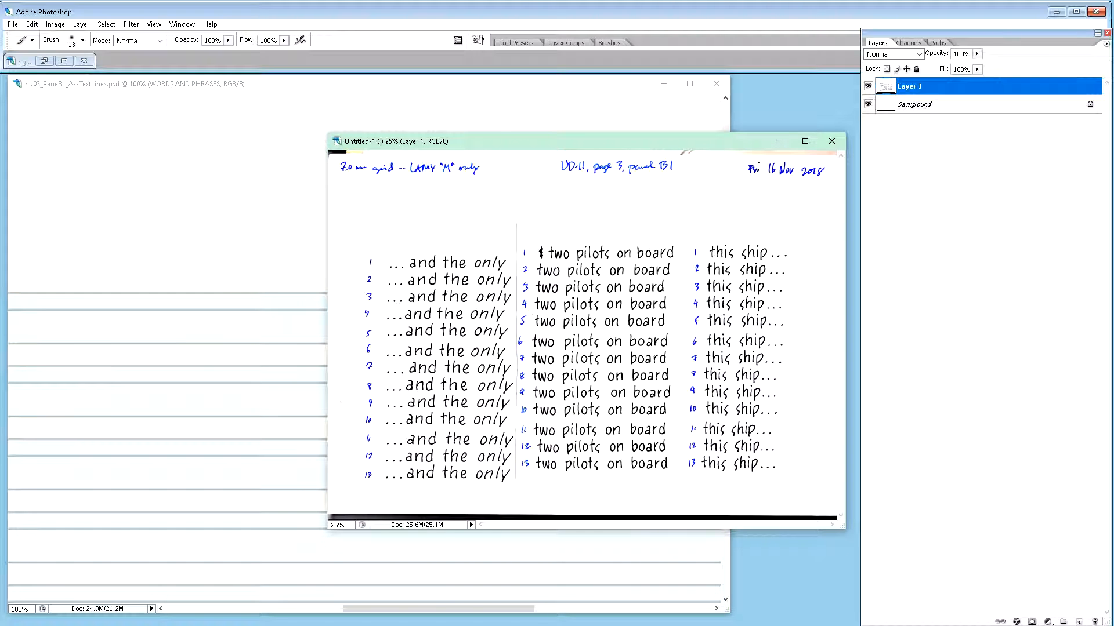
pyautogui.moveTo(501, 143); pyautogui.dragTo(686, 283)
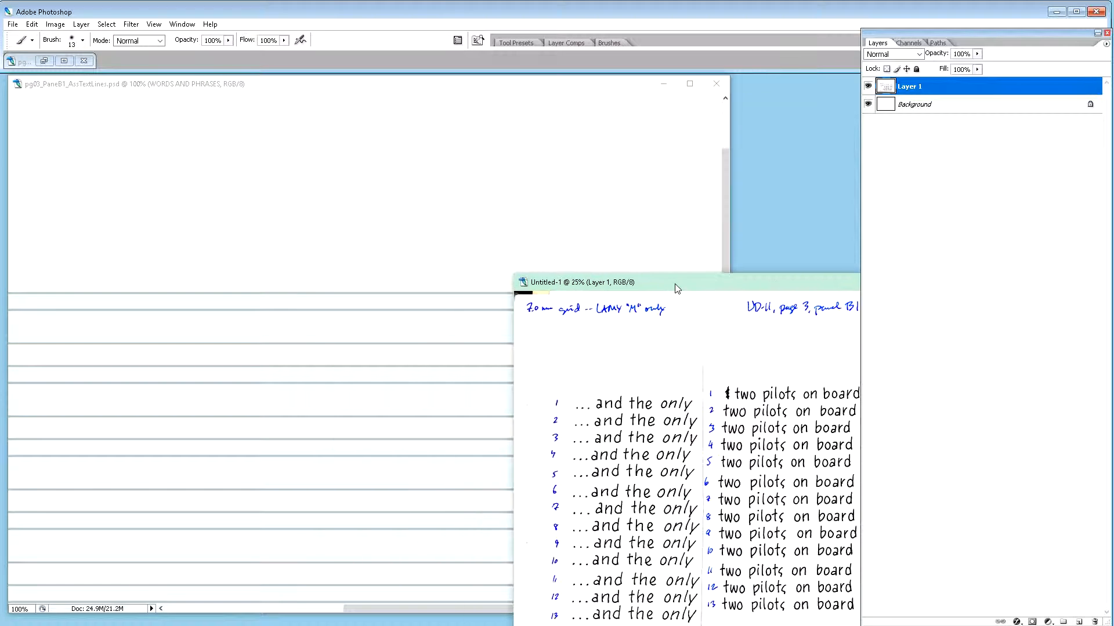
pyautogui.click(498, 87)
pyautogui.moveTo(475, 83); pyautogui.dragTo(830, 265)
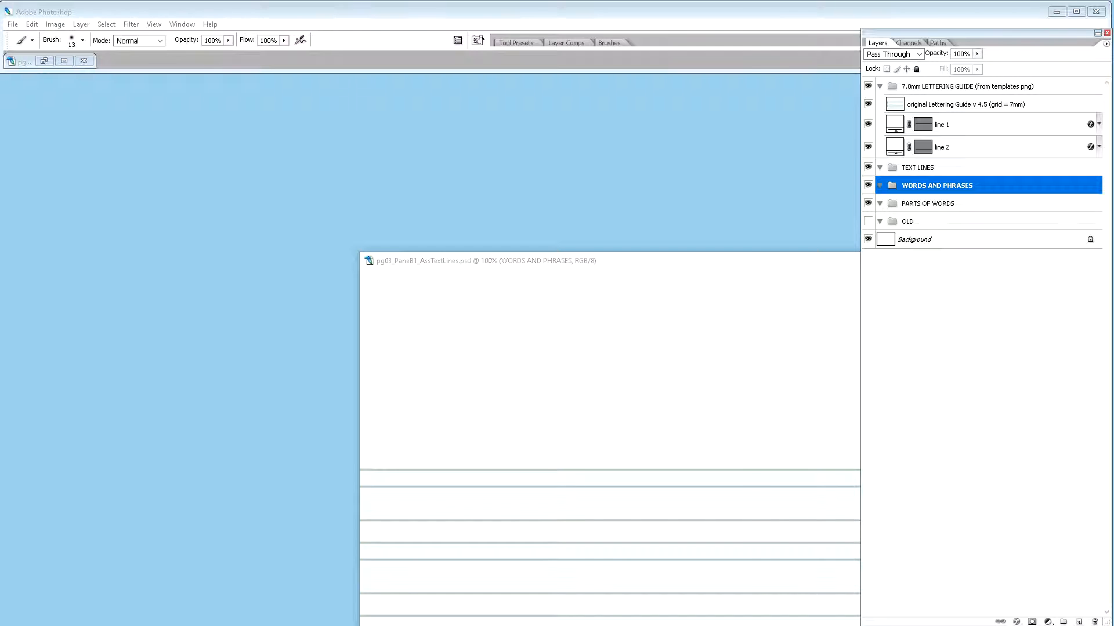
# Step: Switch to Photos and examine the first panel's balloon text in UD11_pg03_RowB_a_for_printing.png, closing the image when done
pyautogui.hotkey('alt', 'Tab')
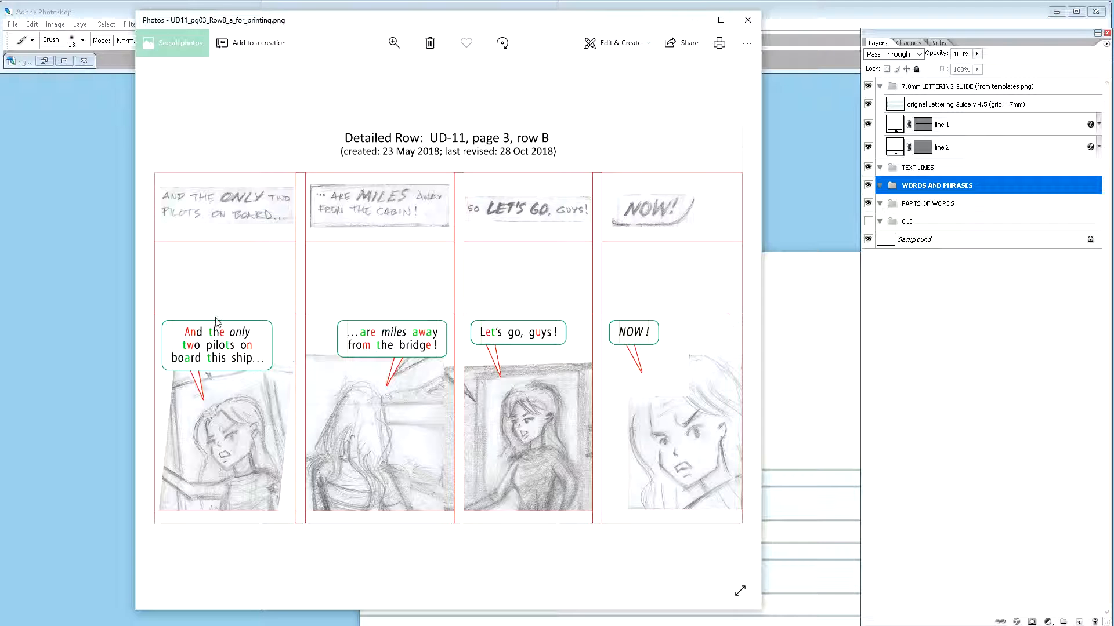
pyautogui.scroll(2, 208, 447)
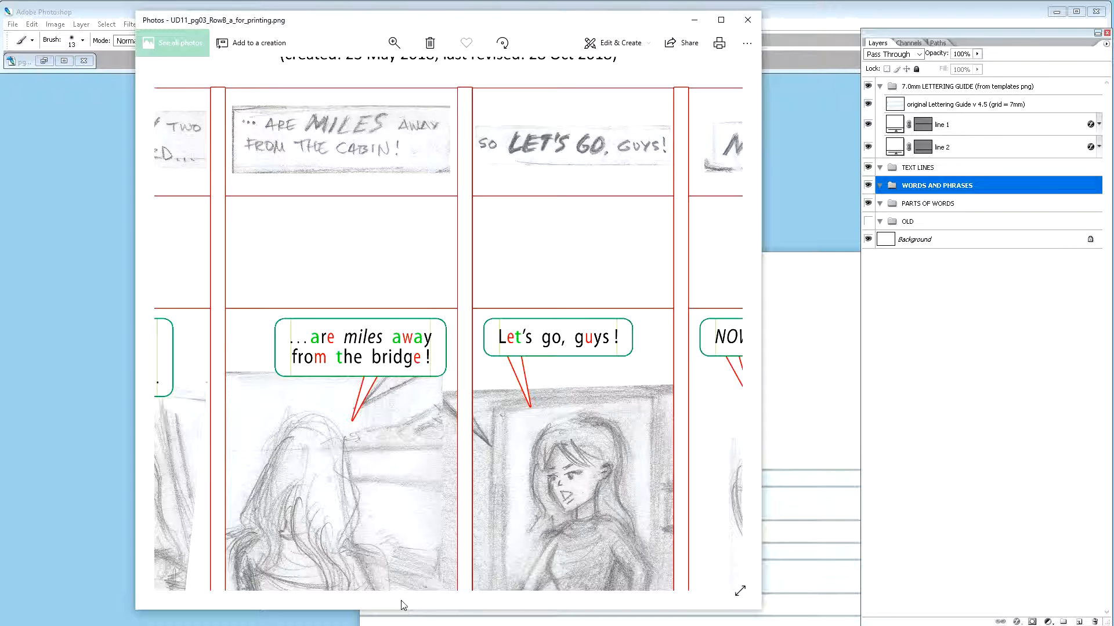
pyautogui.moveTo(376, 29); pyautogui.dragTo(458, 28)
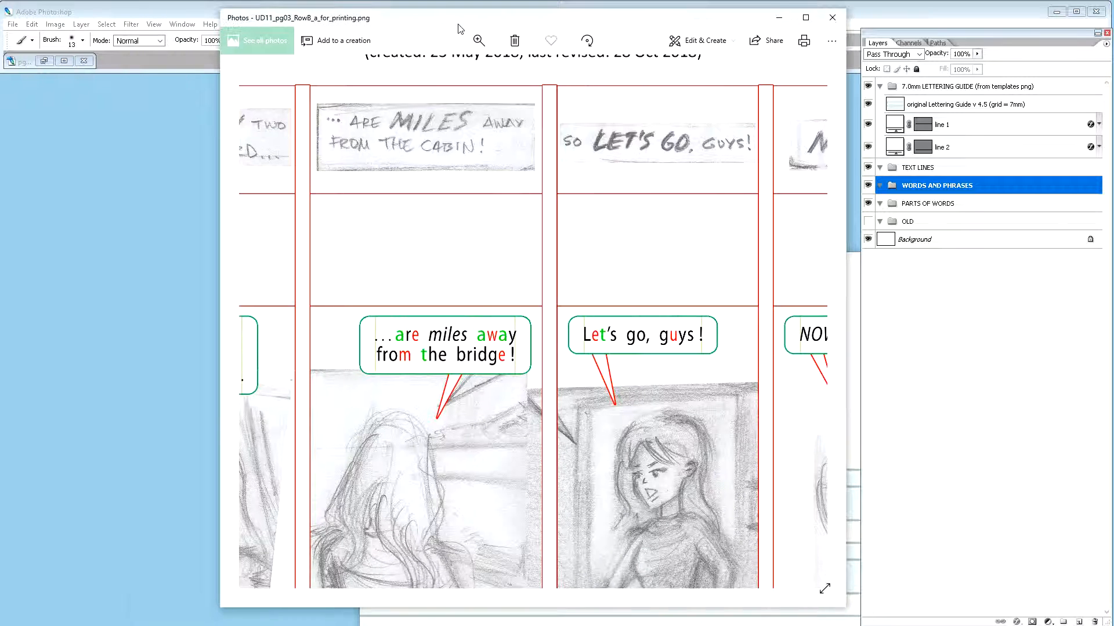
pyautogui.moveTo(449, 463); pyautogui.dragTo(601, 411)
pyautogui.moveTo(397, 471); pyautogui.dragTo(436, 445)
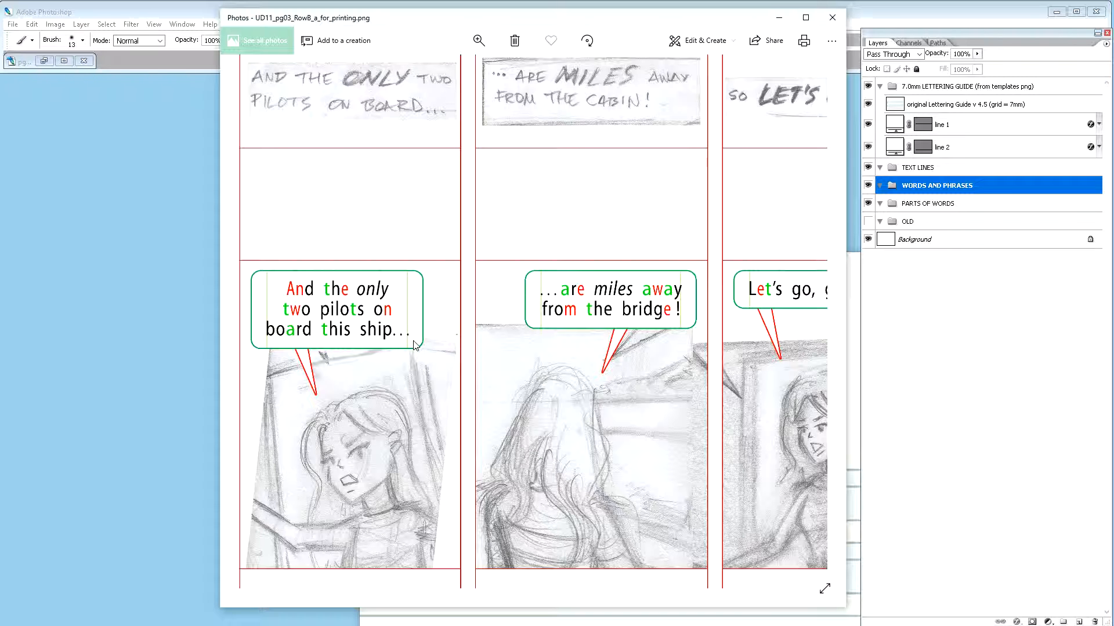
pyautogui.moveTo(536, 23); pyautogui.dragTo(471, 25)
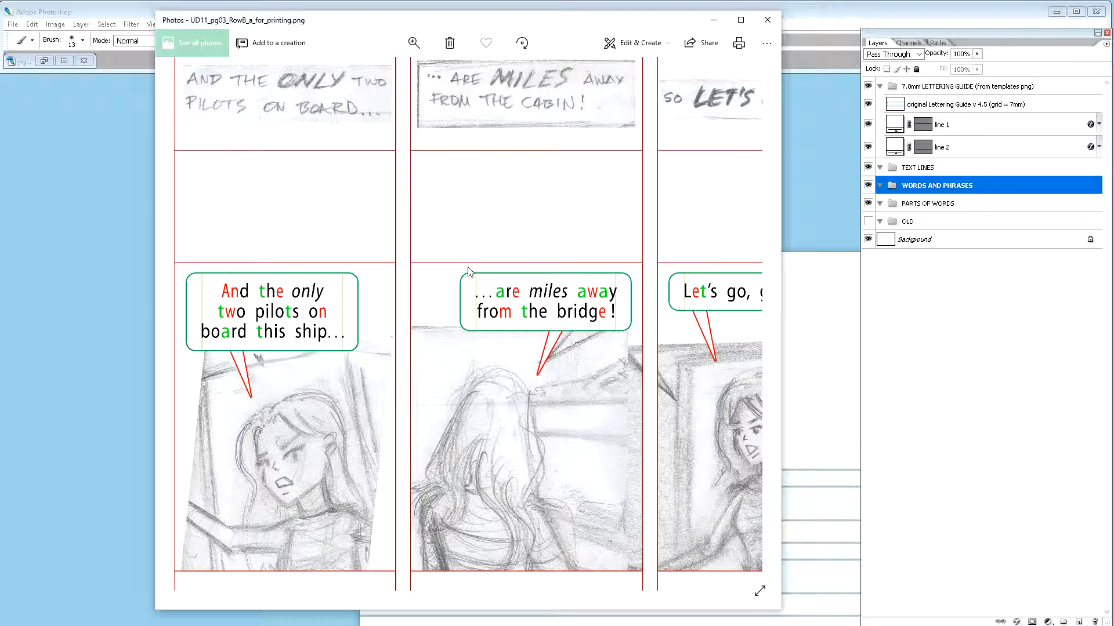
pyautogui.click(766, 22)
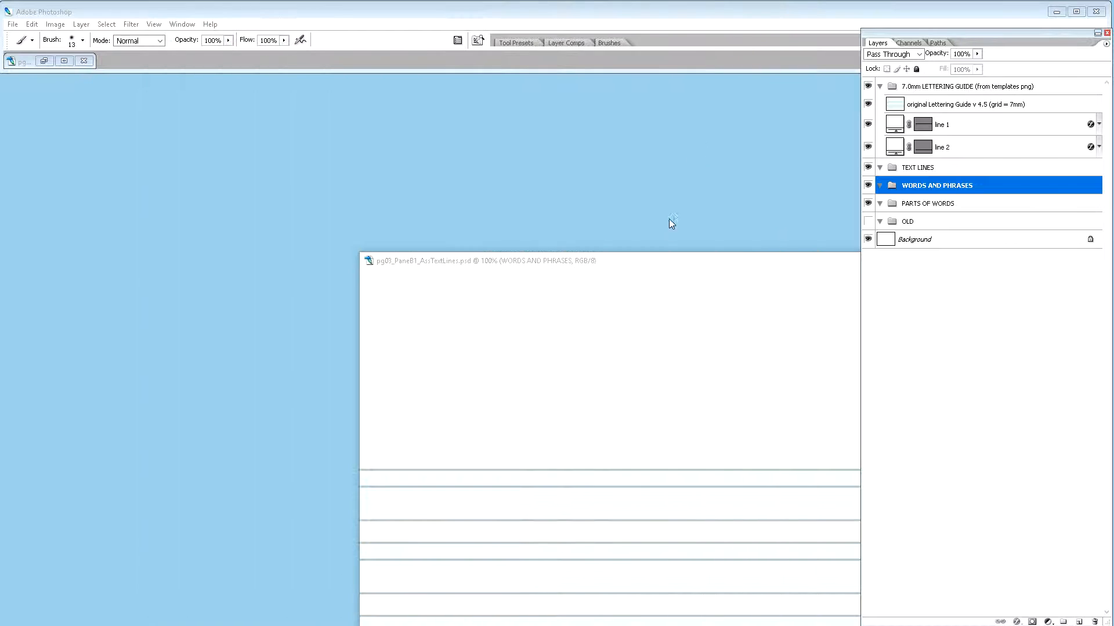
# Step: Arrange the guide and scan windows side by side, with the scan at 50% showing all 13 rows of "...and the only"
pyautogui.moveTo(662, 261); pyautogui.dragTo(351, 98)
pyautogui.moveTo(787, 287); pyautogui.dragTo(615, 111)
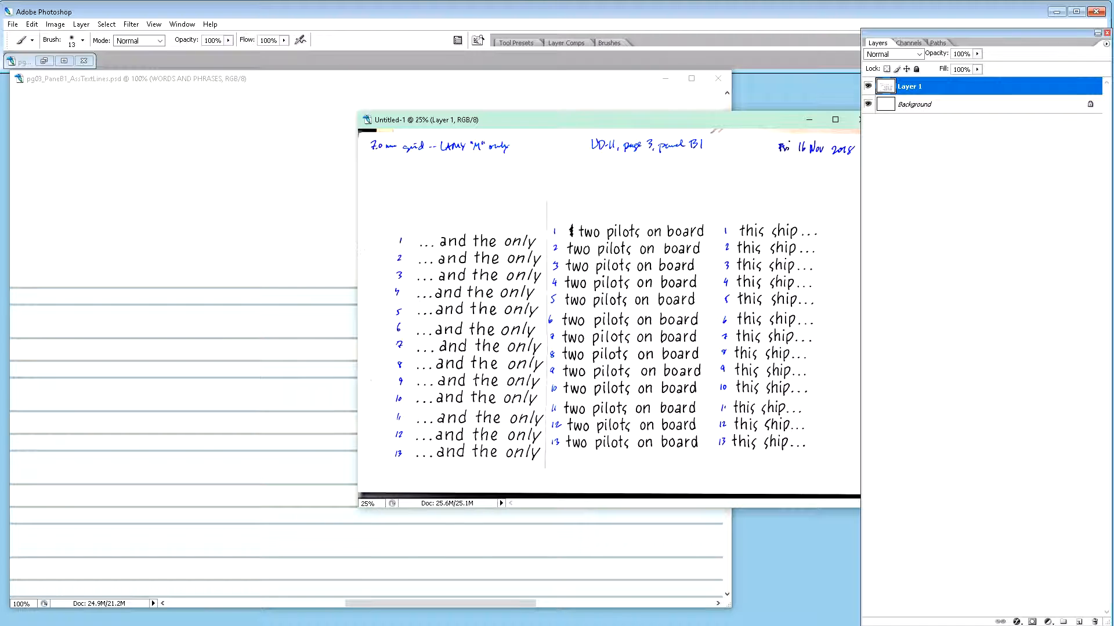
pyautogui.moveTo(591, 126); pyautogui.dragTo(712, 152)
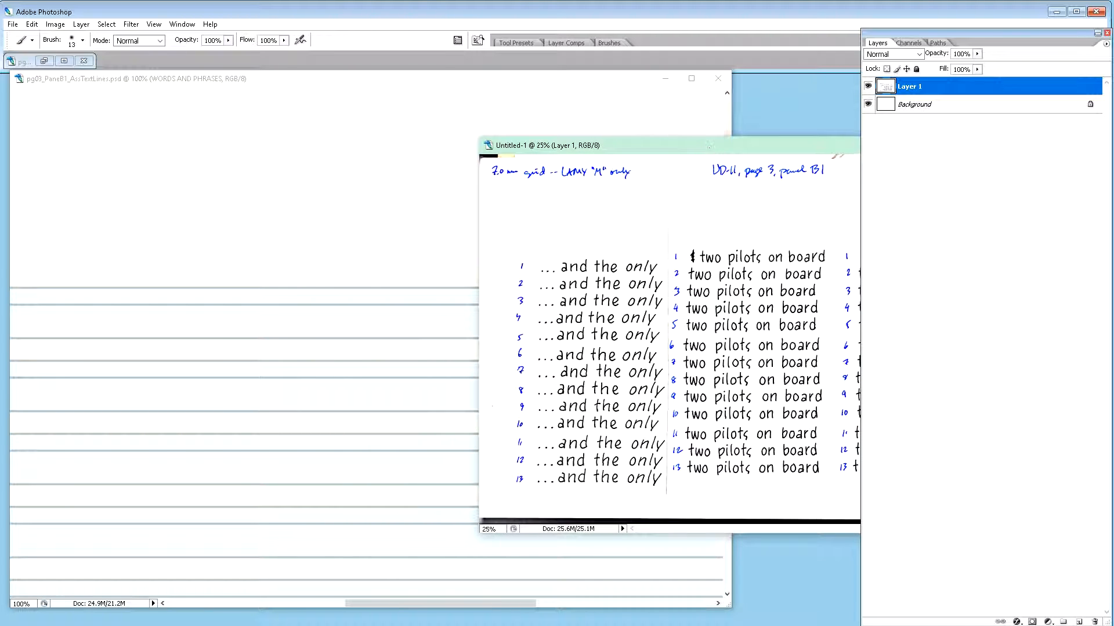
pyautogui.hotkey('ctrl', '+')
pyautogui.hotkey('ctrl', '+')
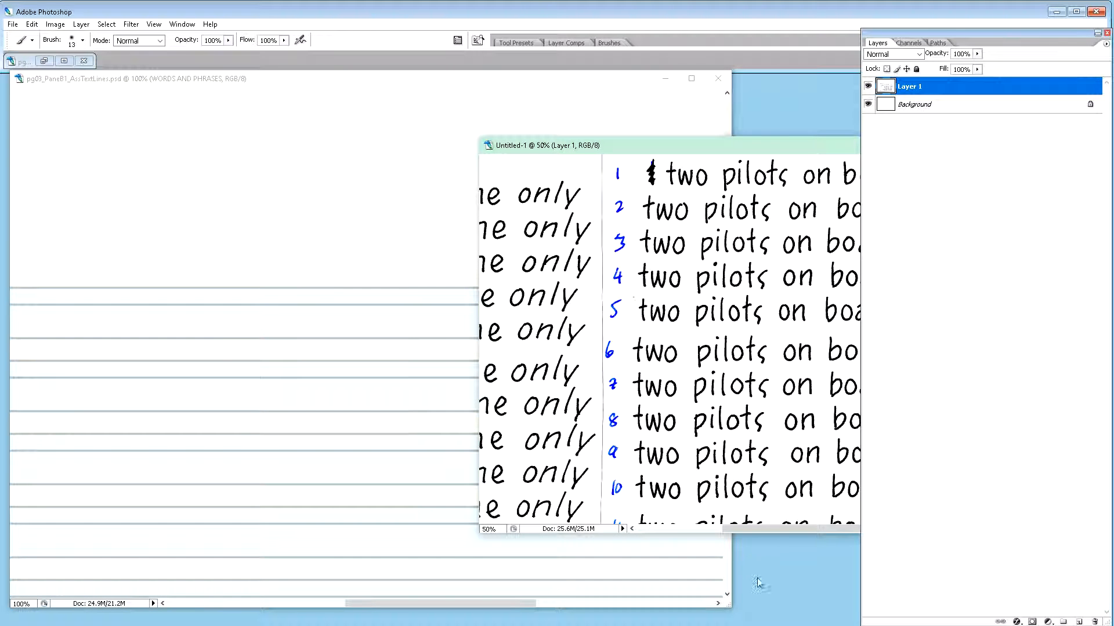
pyautogui.moveTo(757, 531); pyautogui.dragTo(694, 527)
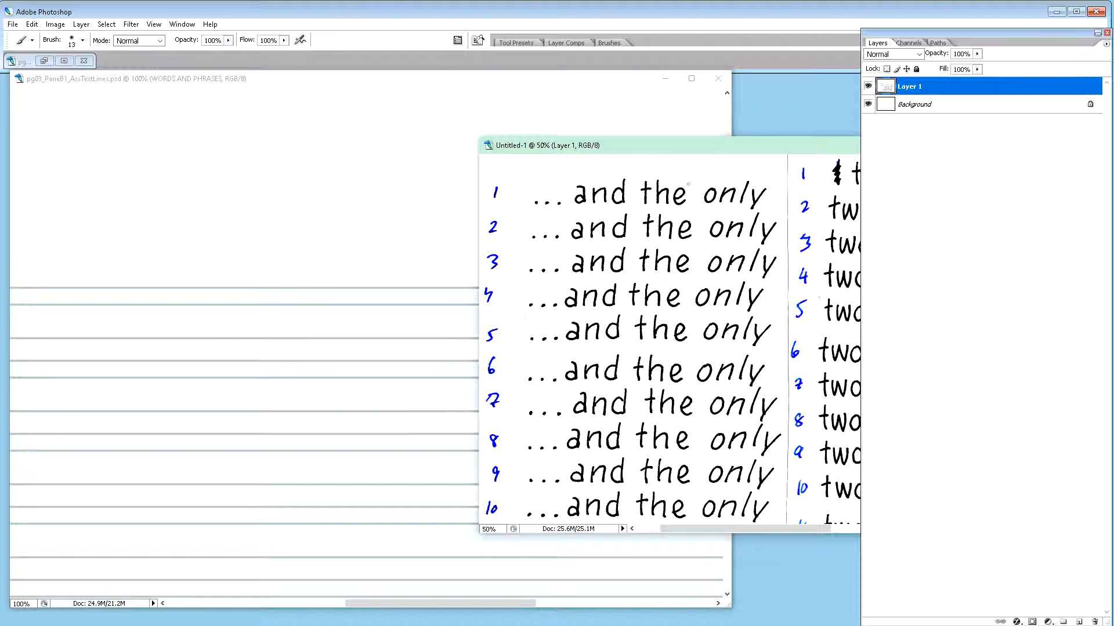
pyautogui.moveTo(708, 137); pyautogui.dragTo(706, 54)
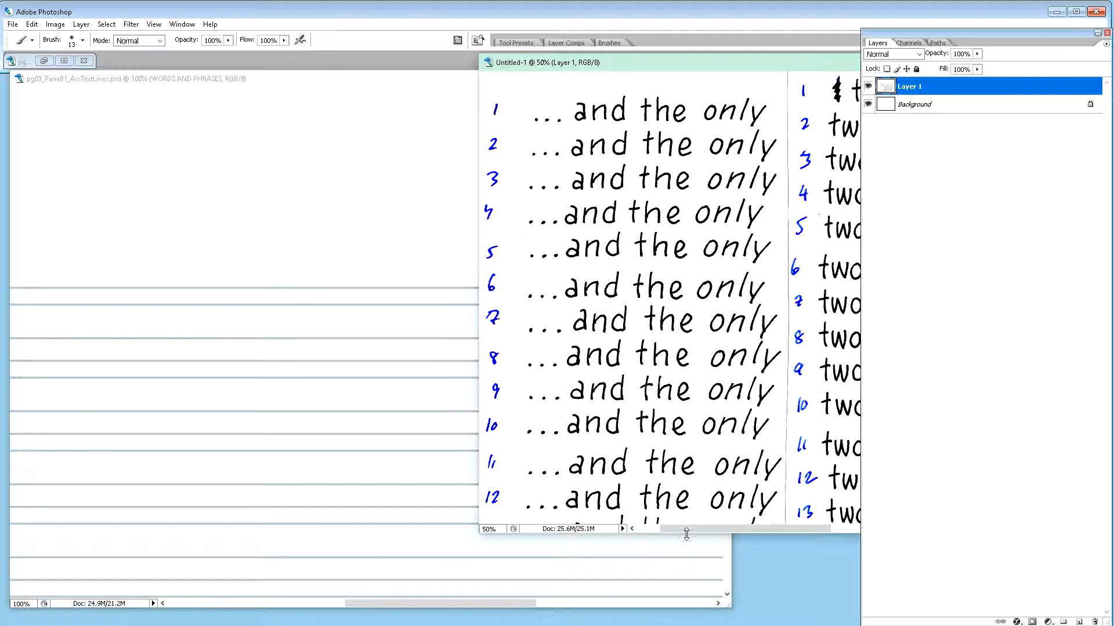
pyautogui.moveTo(686, 534); pyautogui.dragTo(686, 622)
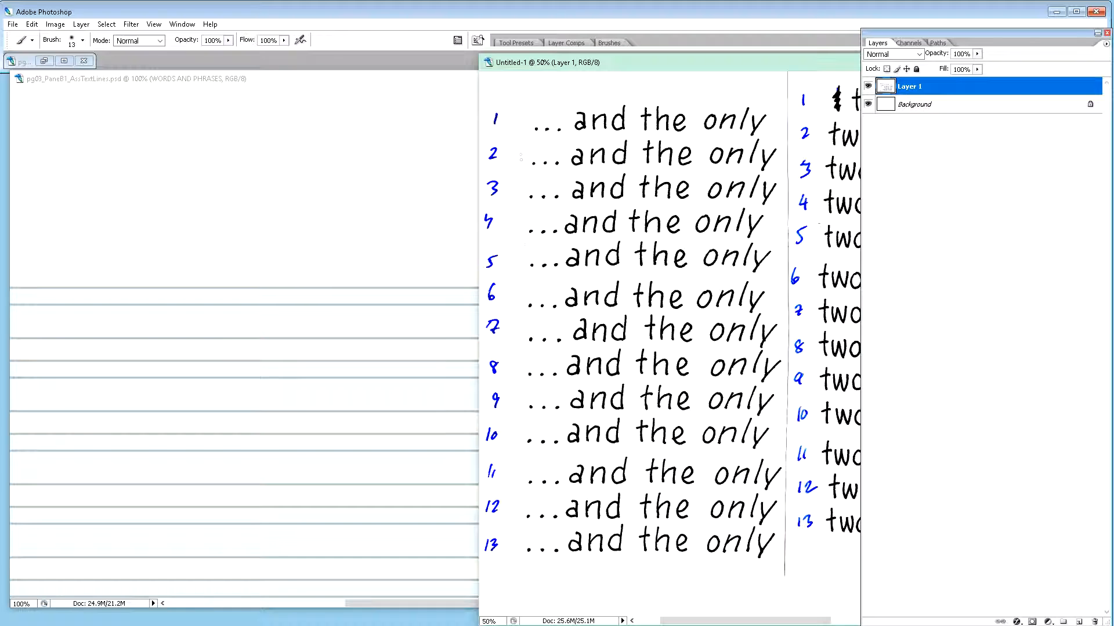
# Step: Copy the ellipsis from scan row 2 into the WORDS AND PHRASES group and place it near the start of the first guide row
pyautogui.press('m')
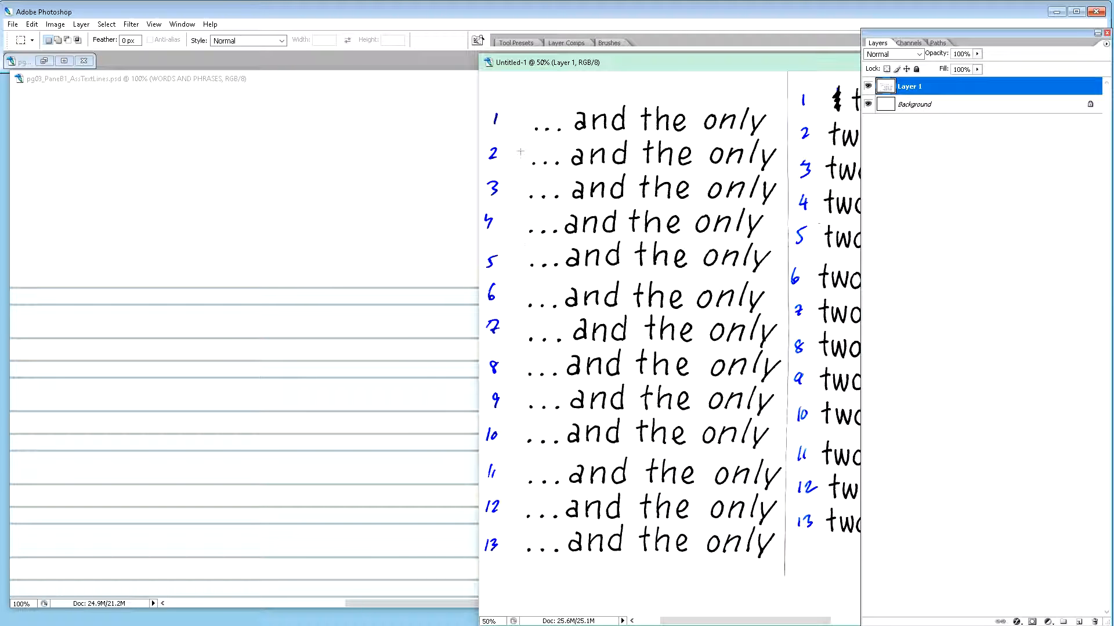
pyautogui.moveTo(527, 167); pyautogui.dragTo(569, 172)
pyautogui.click(347, 283)
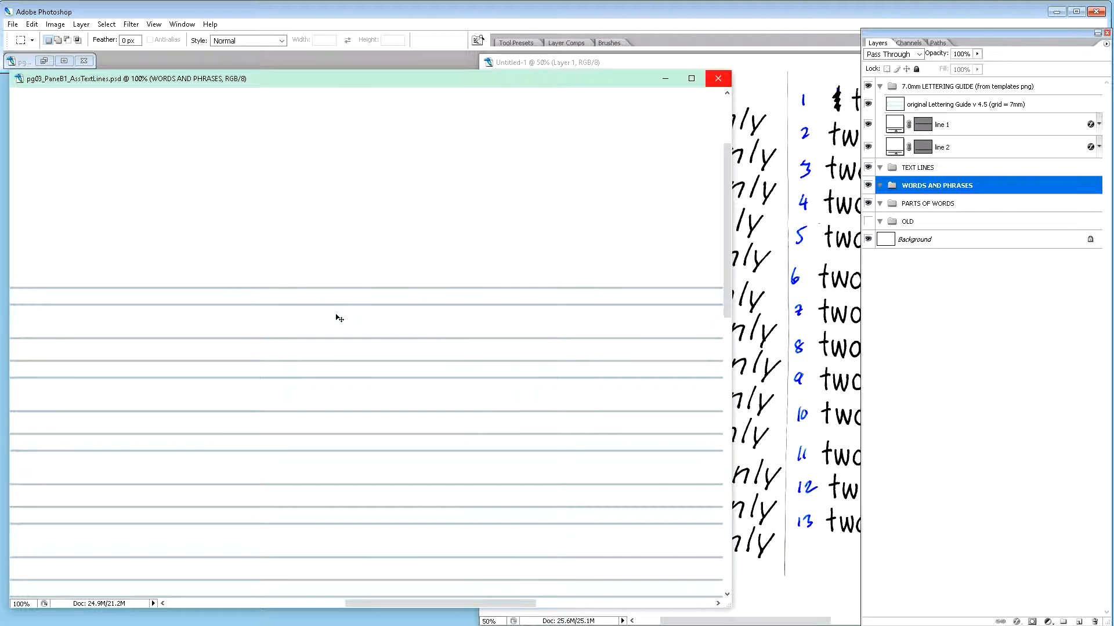
pyautogui.hotkey('ctrl', 'v')
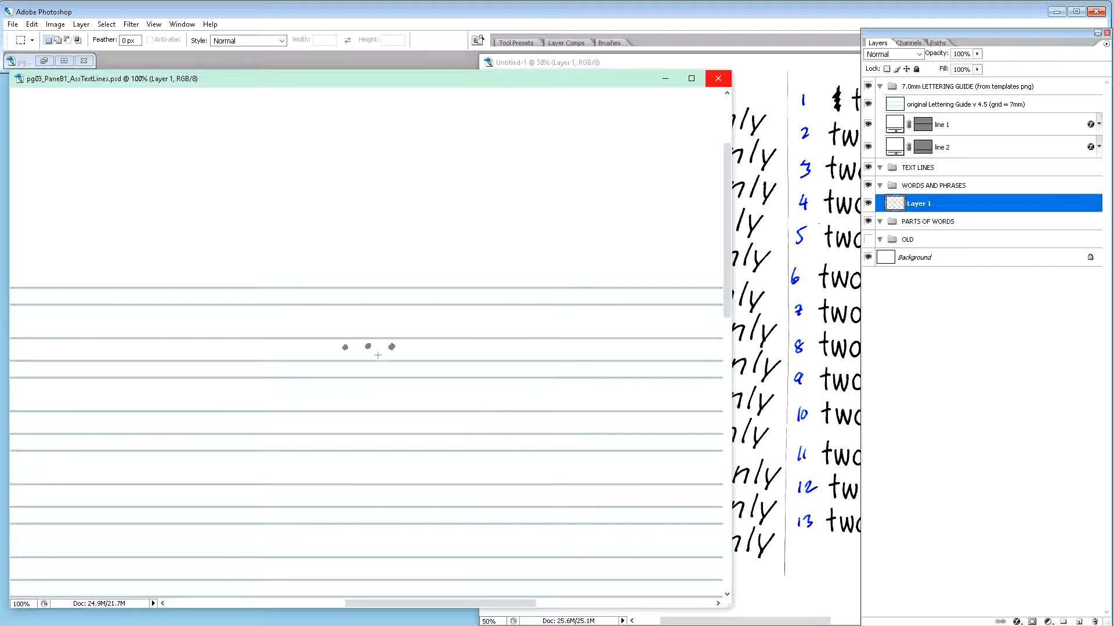
pyautogui.press('v')
pyautogui.moveTo(389, 355); pyautogui.dragTo(151, 342)
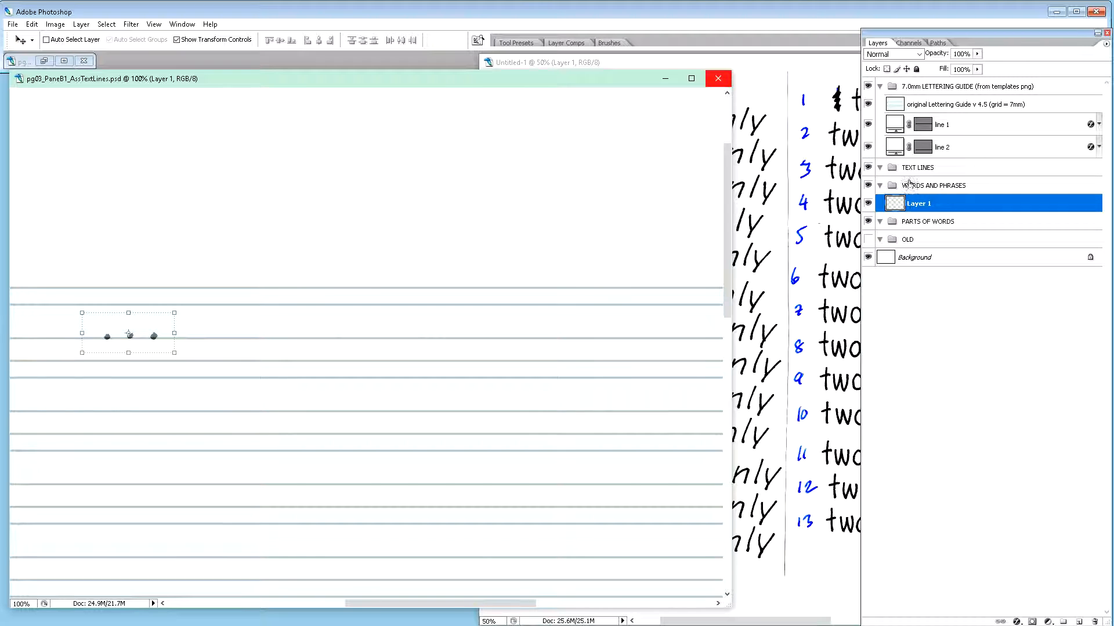
# Step: Name the ellipsis layer "... (2)" and reposition and narrow the lettering guide window to uncover the scan's first column
pyautogui.doubleClick(921, 203)
pyautogui.write('...')
pyautogui.click(569, 82)
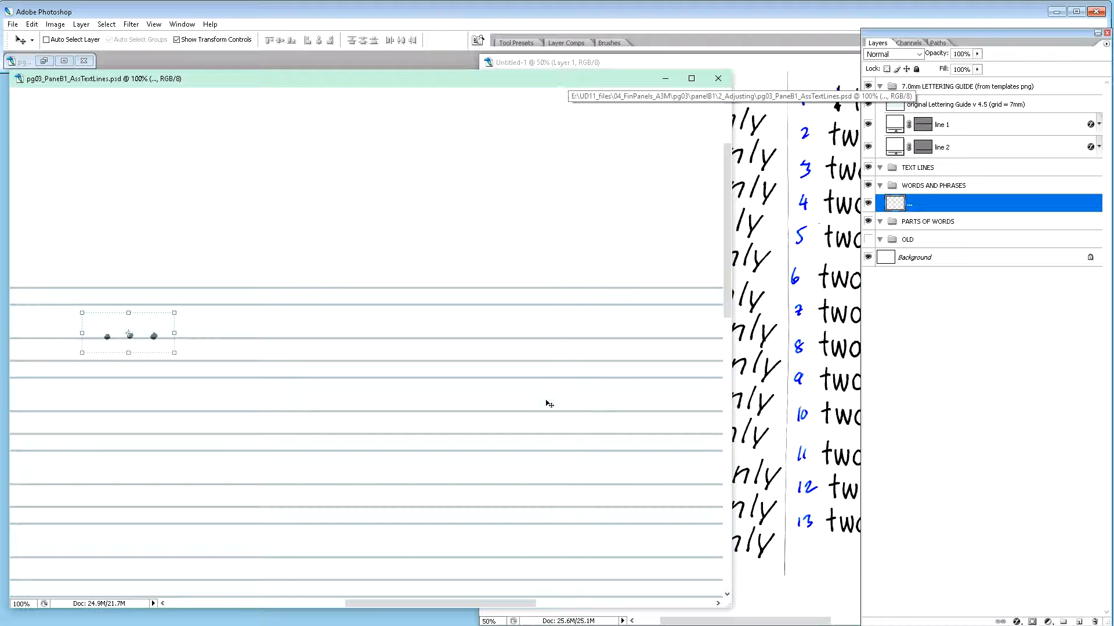
pyautogui.moveTo(559, 82); pyautogui.dragTo(577, 55)
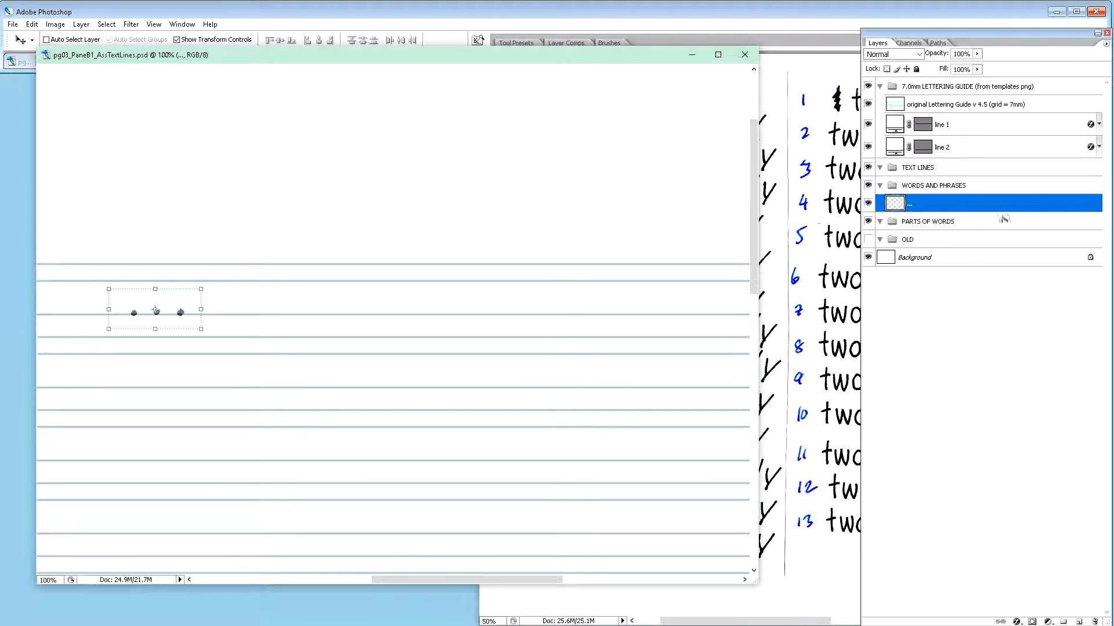
pyautogui.doubleClick(914, 208)
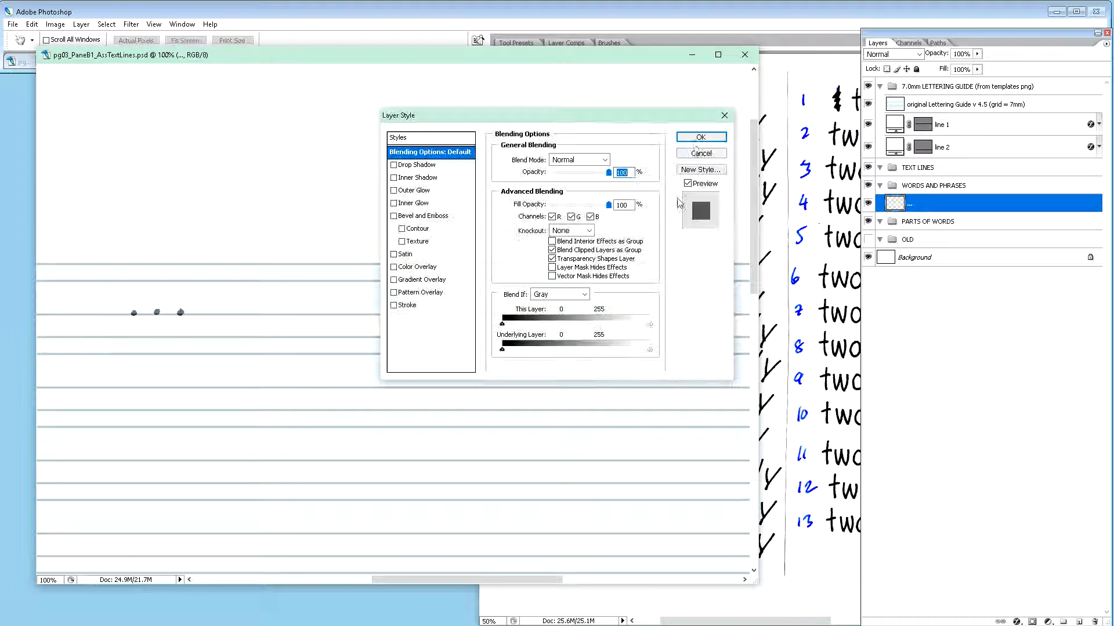
pyautogui.press('Escape')
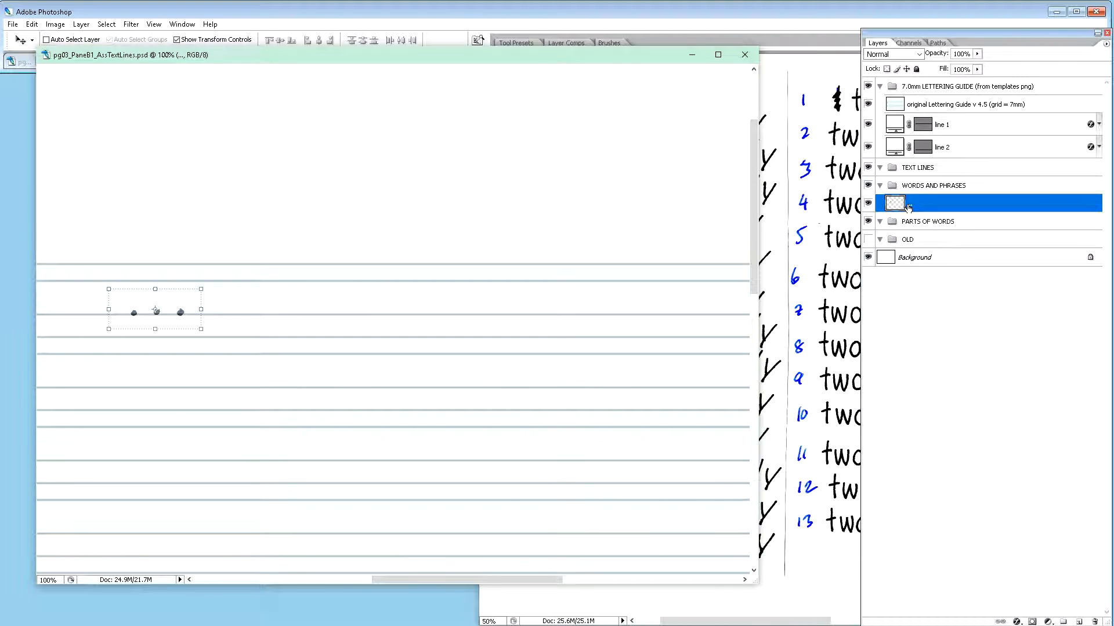
pyautogui.doubleClick(910, 208)
pyautogui.write('2)')
pyautogui.press('Return')
pyautogui.moveTo(758, 191); pyautogui.dragTo(499, 172)
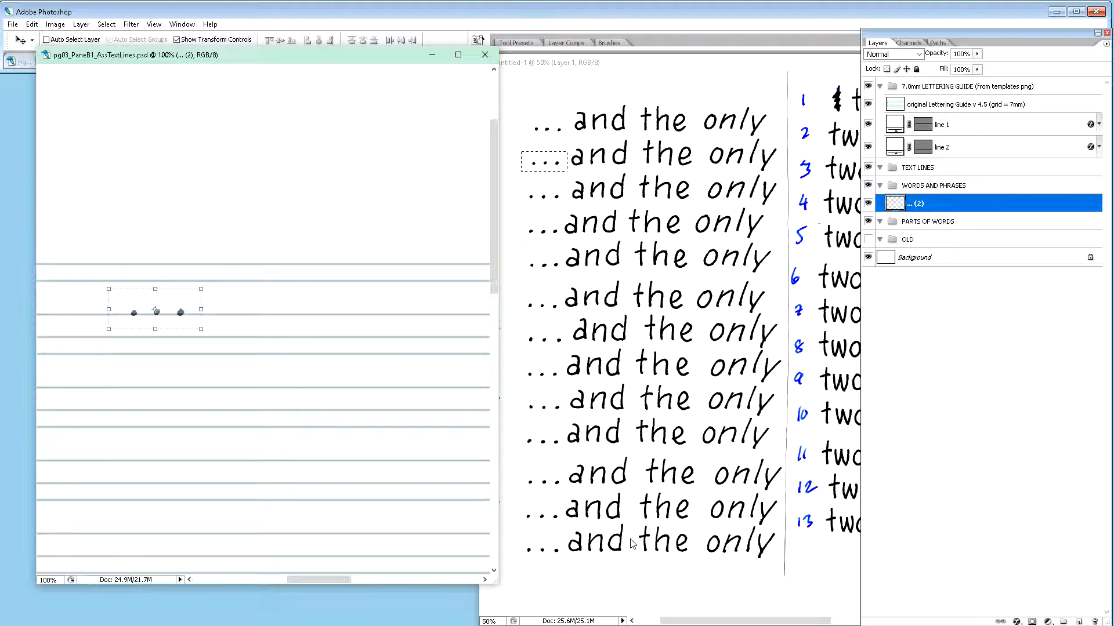
# Step: Copy the "a" of "and" from scan row 10 and paste it into the PARTS OF WORDS group of the lettering guide
pyautogui.press('m')
pyautogui.click(567, 533)
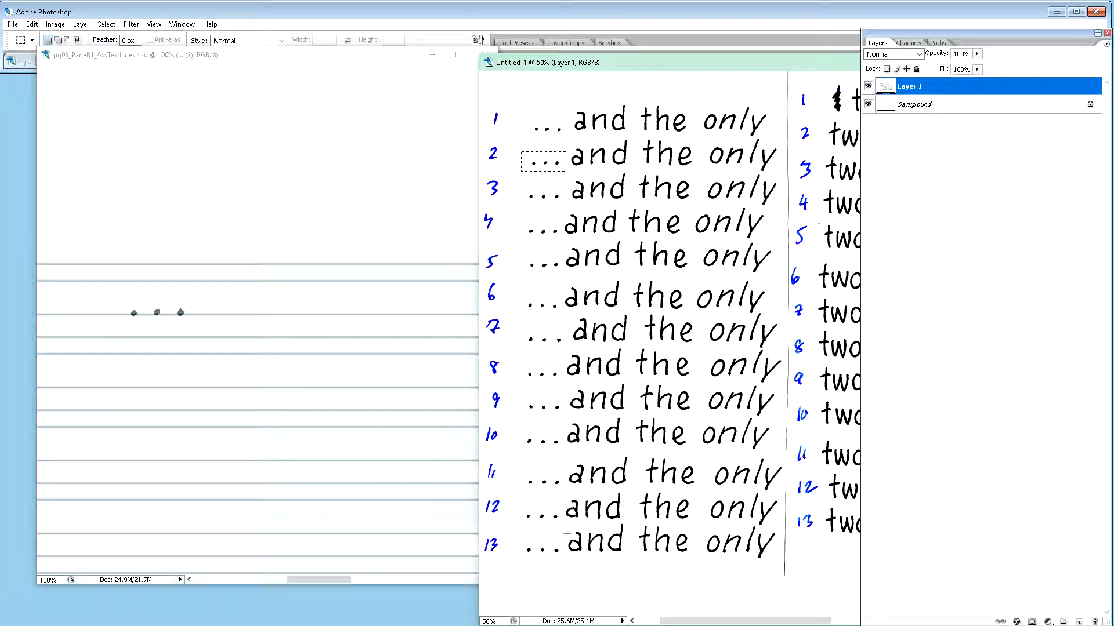
pyautogui.moveTo(566, 529); pyautogui.dragTo(584, 559)
pyautogui.moveTo(566, 386); pyautogui.dragTo(582, 413)
pyautogui.moveTo(580, 441)
pyautogui.mouseDown()
pyautogui.moveTo(609, 450)
pyautogui.moveTo(582, 447)
pyautogui.mouseUp()
pyautogui.click(582, 447)
pyautogui.click(355, 494)
pyautogui.click(936, 229)
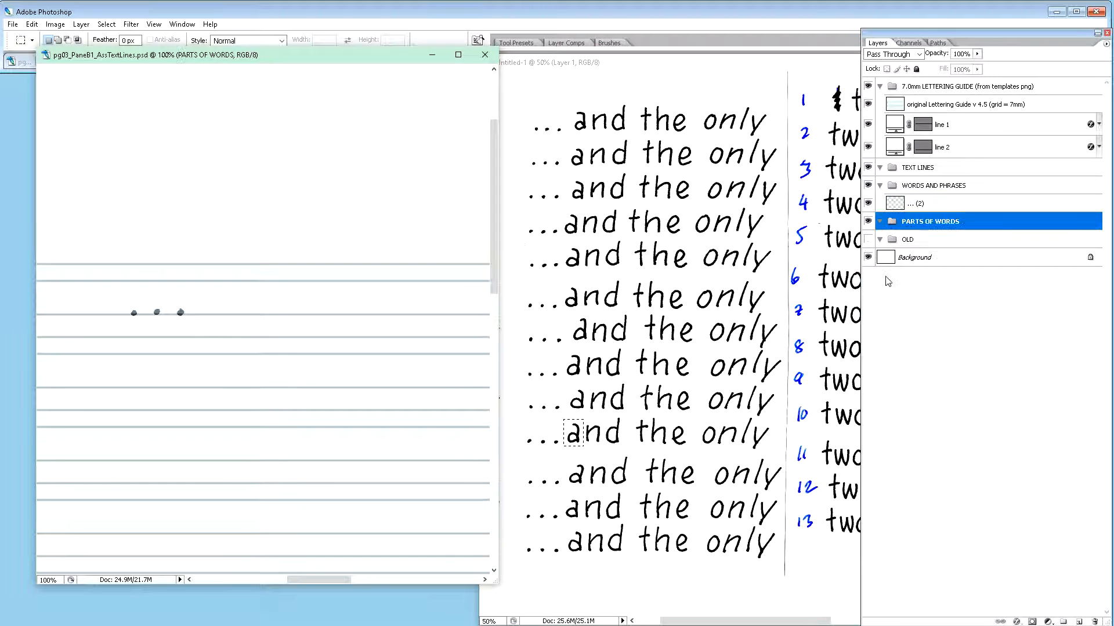
pyautogui.hotkey('ctrl', 'v')
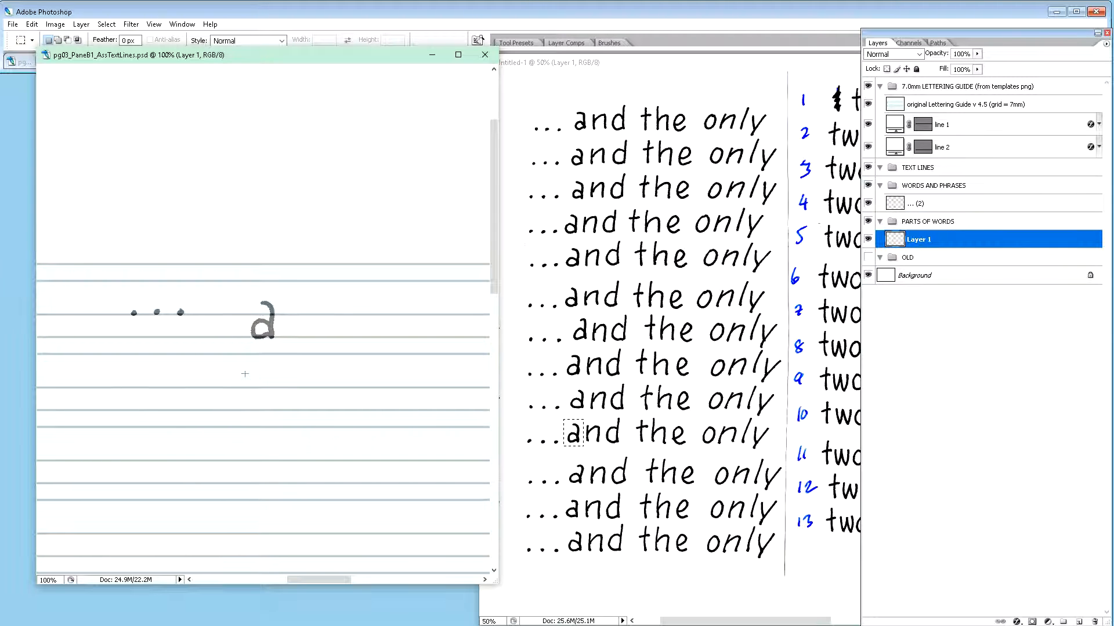
# Step: Move the pasted "a" onto the first guide row's baseline, just after the ellipsis
pyautogui.press('v')
pyautogui.hotkey('shift', 'Up')
pyautogui.hotkey('shift', 'Up')
pyautogui.hotkey('shift', 'Up')
pyautogui.hotkey('shift', 'Up')
pyautogui.hotkey('shift', 'Left')
pyautogui.hotkey('shift', 'Left')
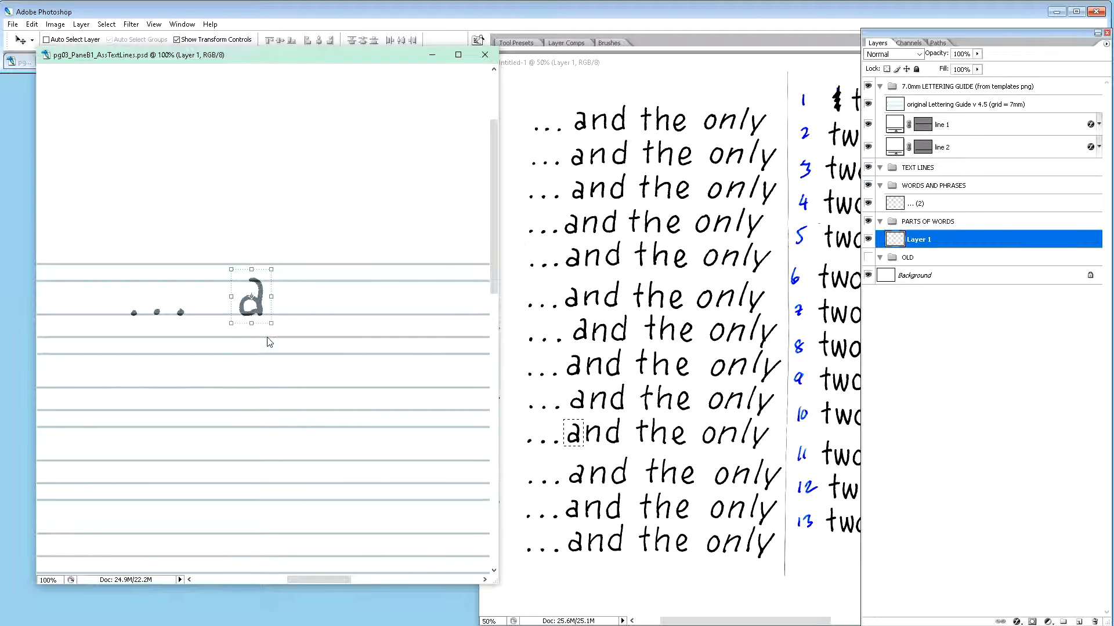
pyautogui.hotkey('shift', 'Left')
pyautogui.hotkey('shift', 'Left')
pyautogui.hotkey('shift', 'Left')
pyautogui.hotkey('shift', 'Left')
pyautogui.hotkey('shift', 'Left')
pyautogui.hotkey('shift', 'Left')
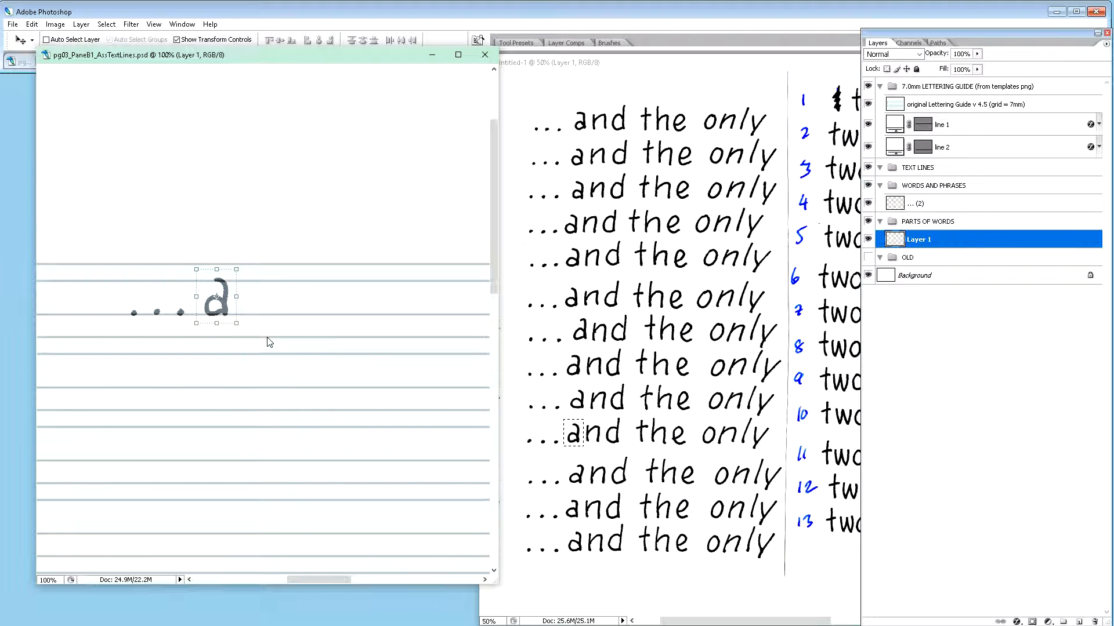
# Step: Name the pasted "a" layer "a (10)"
pyautogui.doubleClick(913, 239)
pyautogui.write('a (10)')
pyautogui.press('Return')
# Step: Copy the "n" of "and" from scan row 13 and paste it into the lettering guide document
pyautogui.click(616, 543)
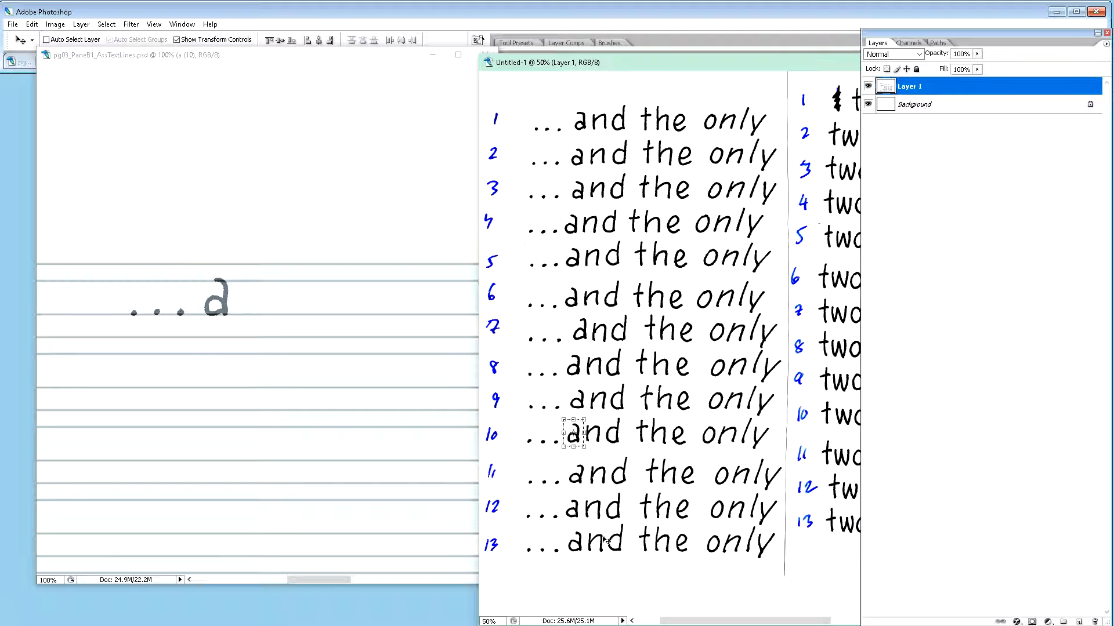
pyautogui.press('m')
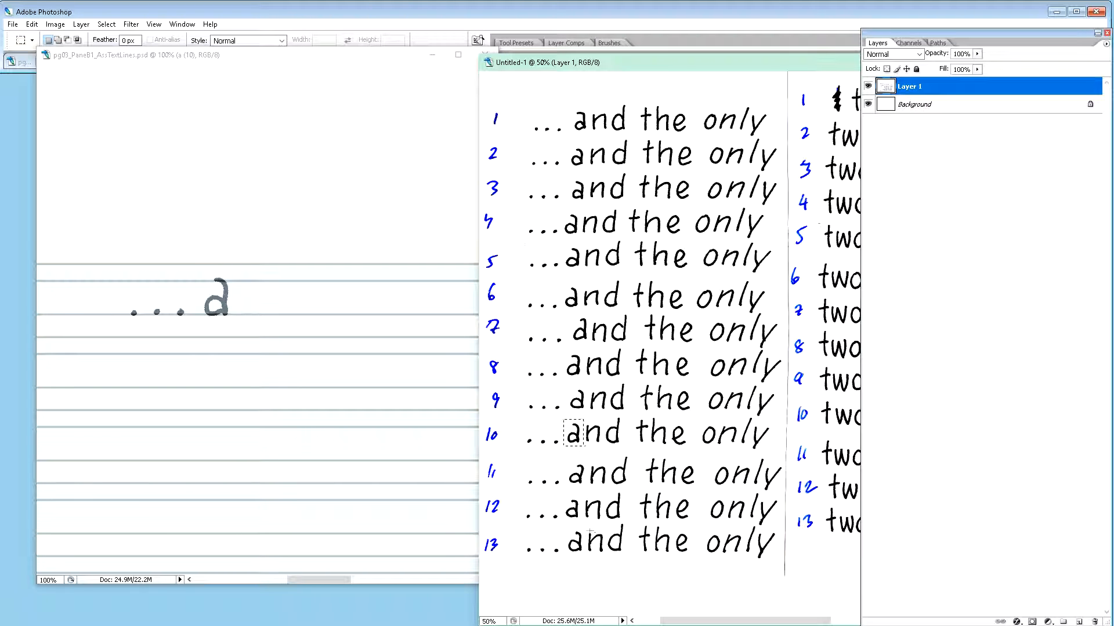
pyautogui.moveTo(585, 530); pyautogui.dragTo(604, 558)
pyautogui.click(357, 456)
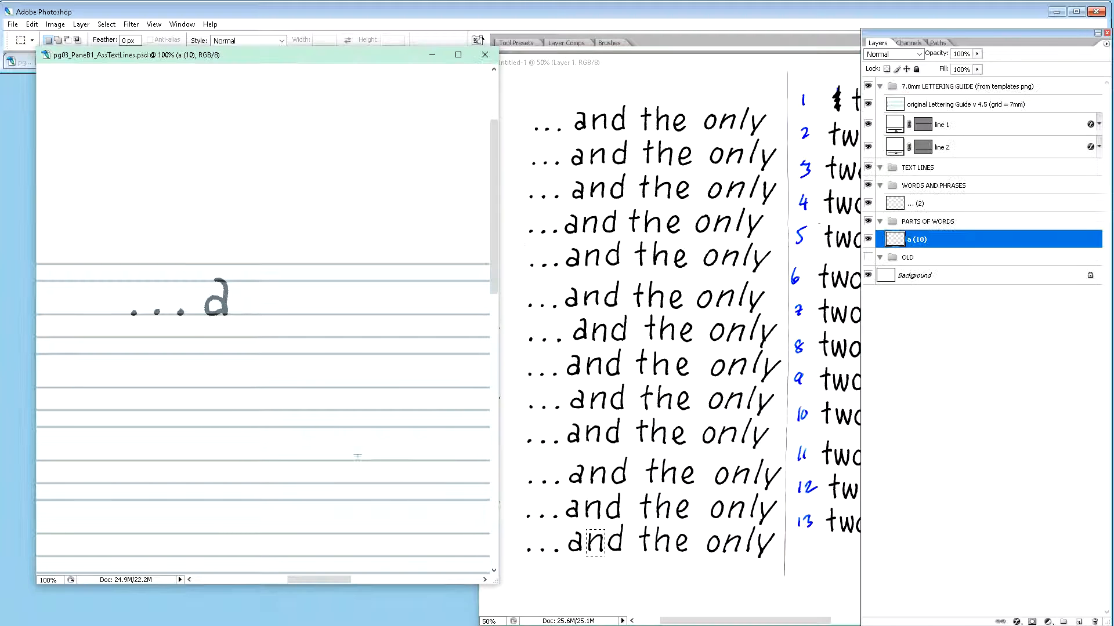
pyautogui.hotkey('ctrl', 'v')
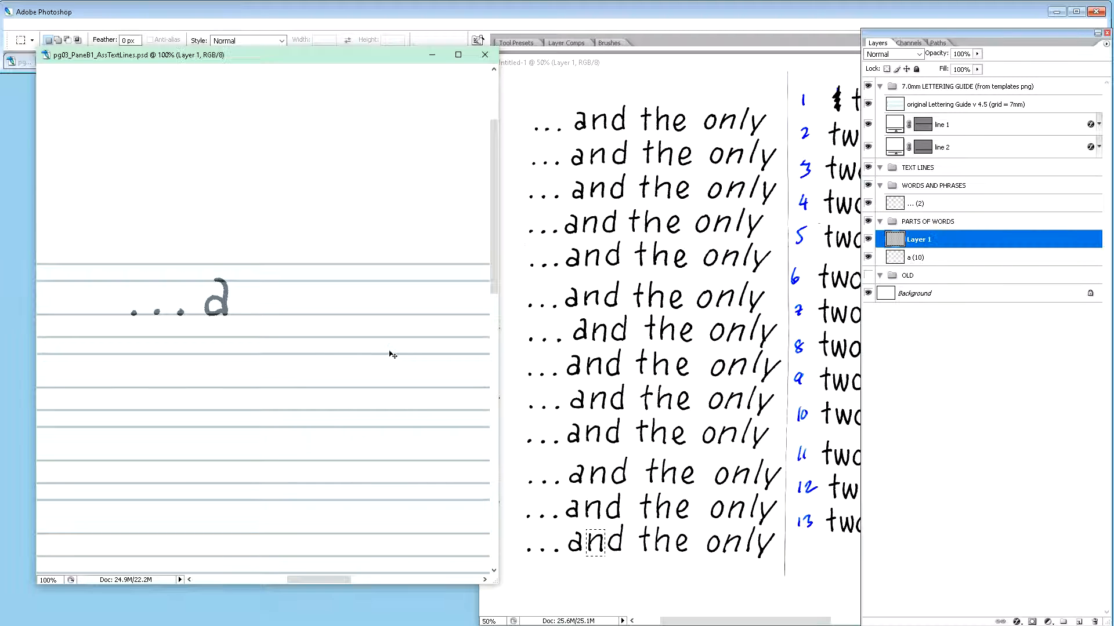
# Step: Name the pasted "n" layer "n (13)" and move it below the "a (10)" layer
pyautogui.doubleClick(921, 240)
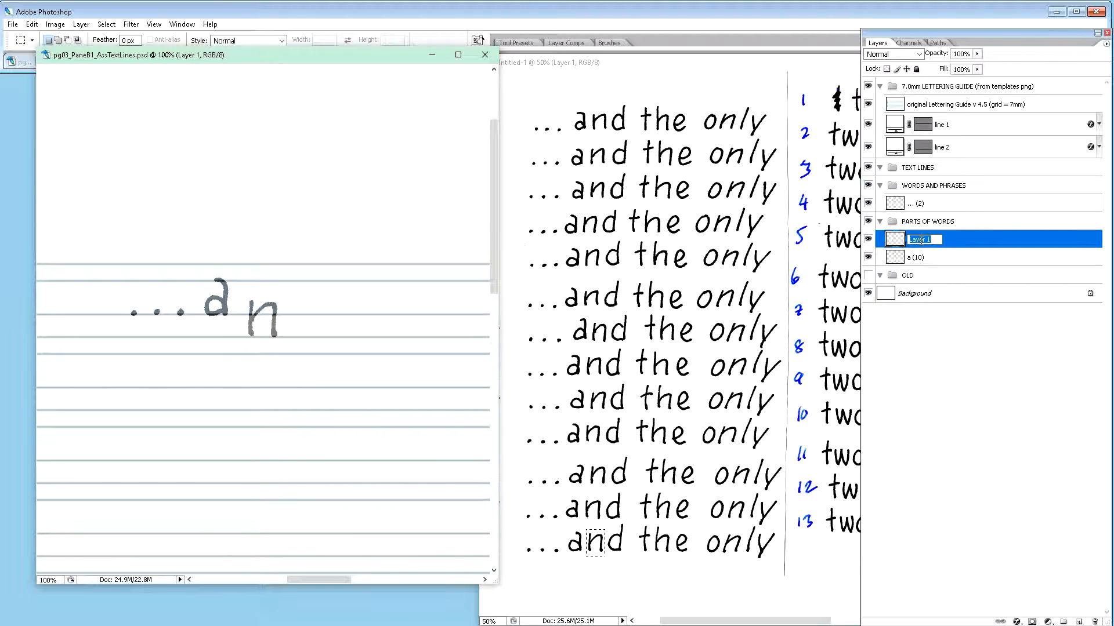
pyautogui.write('n (13)')
pyautogui.press('Return')
pyautogui.moveTo(931, 243); pyautogui.dragTo(932, 267)
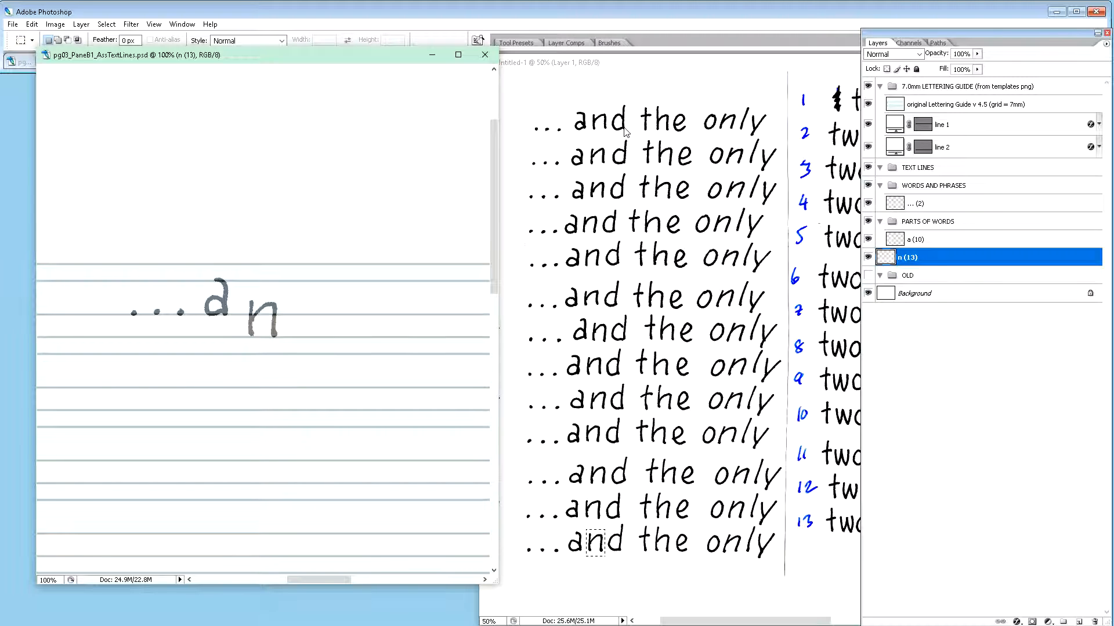
# Step: Copy the "d" of "and" from scan row 1 and paste it into the lettering guide document
pyautogui.click(615, 112)
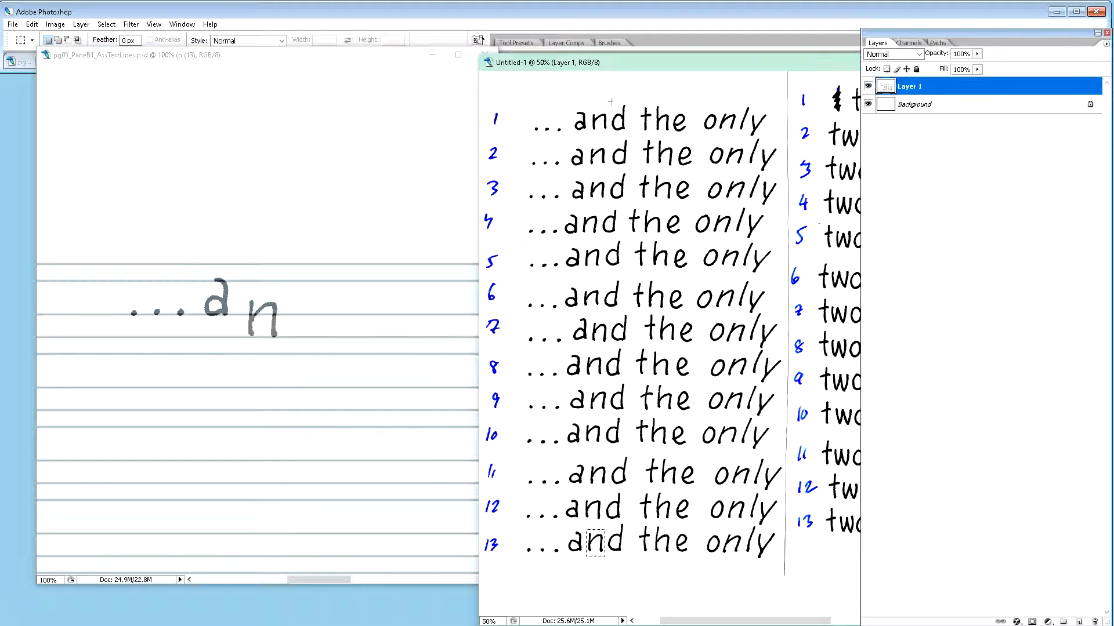
pyautogui.moveTo(609, 101); pyautogui.dragTo(629, 134)
pyautogui.click(417, 249)
pyautogui.hotkey('ctrl', 'v')
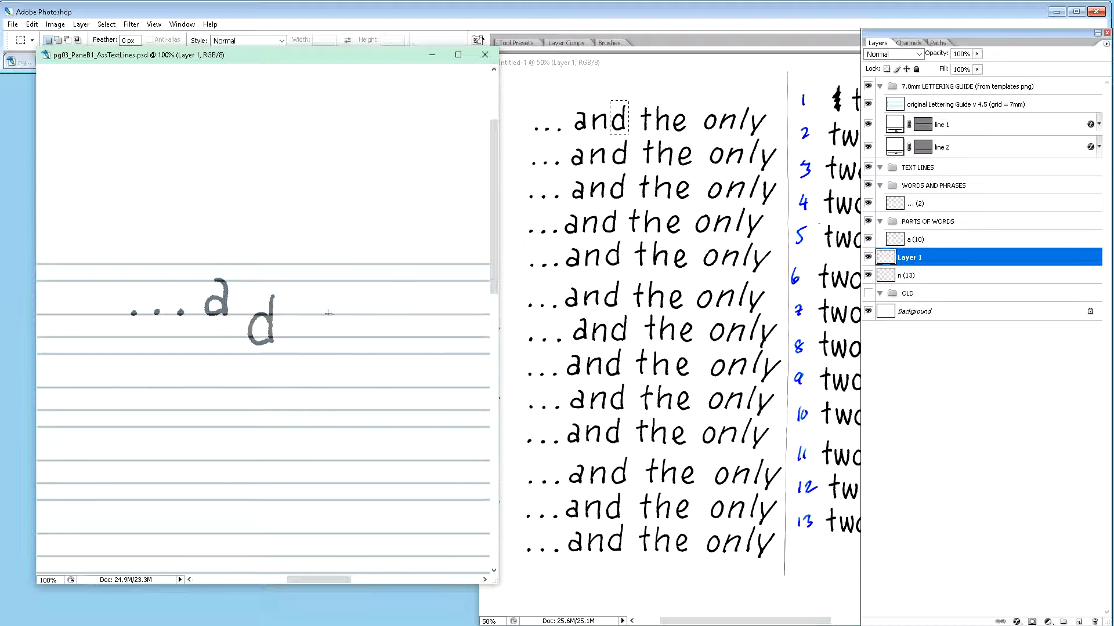
# Step: Move the pasted "d" to follow the "n" and set it on the first guide row's baseline
pyautogui.press('v')
pyautogui.hotkey('shift', 'Right')
pyautogui.hotkey('shift', 'Right')
pyautogui.hotkey('shift', 'Right')
pyautogui.hotkey('shift', 'Right')
pyautogui.hotkey('shift', 'Right')
pyautogui.hotkey('shift', 'Right')
pyautogui.hotkey('shift', 'Right')
pyautogui.hotkey('shift', 'Up')
pyautogui.hotkey('shift', 'Up')
pyautogui.hotkey('shift', 'Up')
pyautogui.hotkey('shift', 'Up')
pyautogui.hotkey('shift', 'Up')
pyautogui.hotkey('shift', 'Up')
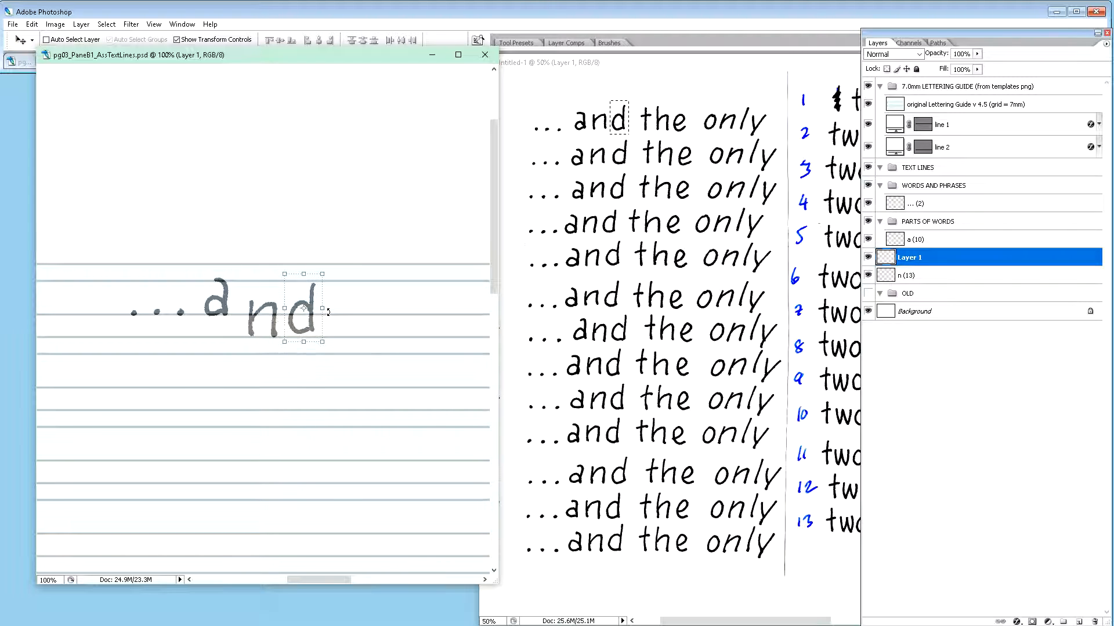
pyautogui.press('Down')
pyautogui.press('Down')
pyautogui.press('Down')
pyautogui.press('Down')
pyautogui.press('Down')
pyautogui.press('Down')
pyautogui.press('Down')
pyautogui.press('Down')
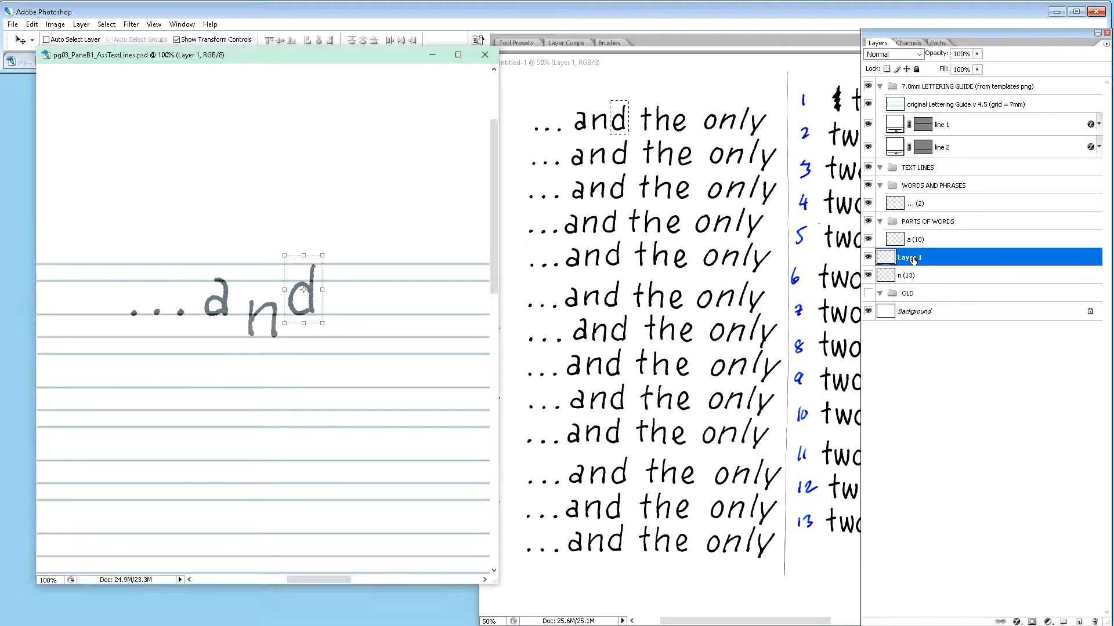
# Step: Name the pasted "d" layer "d (1)"
pyautogui.doubleClick(911, 258)
pyautogui.write('d (1)')
pyautogui.press('Return')
# Step: Put the "d (1)" and "n (13)" layers into the PARTS OF WORDS group, ordering "n (13)" above "d (1)"
pyautogui.click(928, 276)
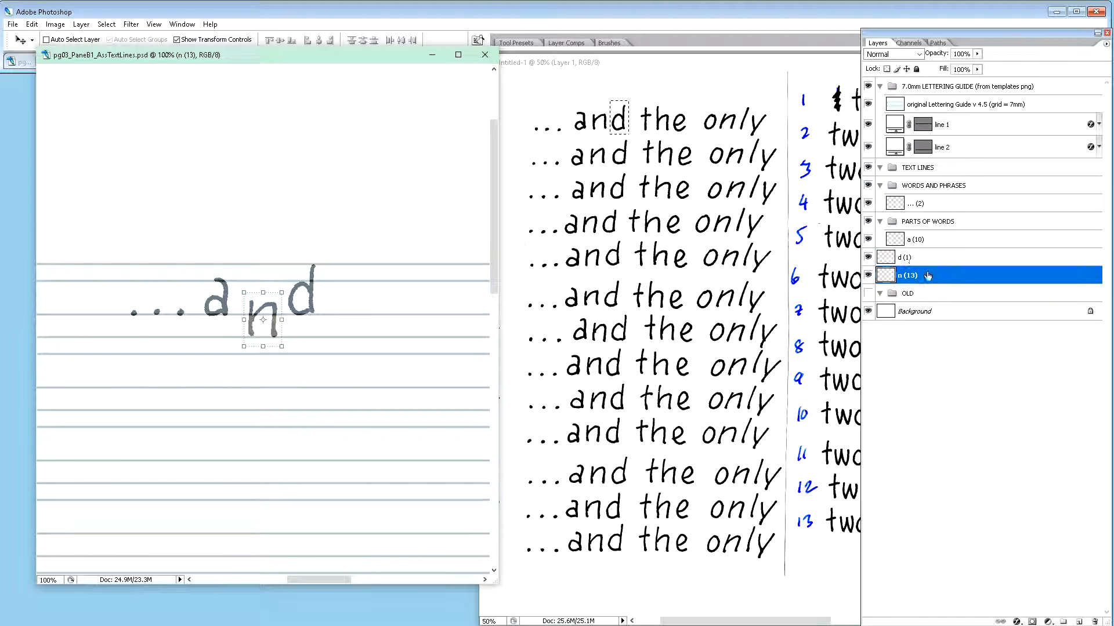
pyautogui.click(914, 258)
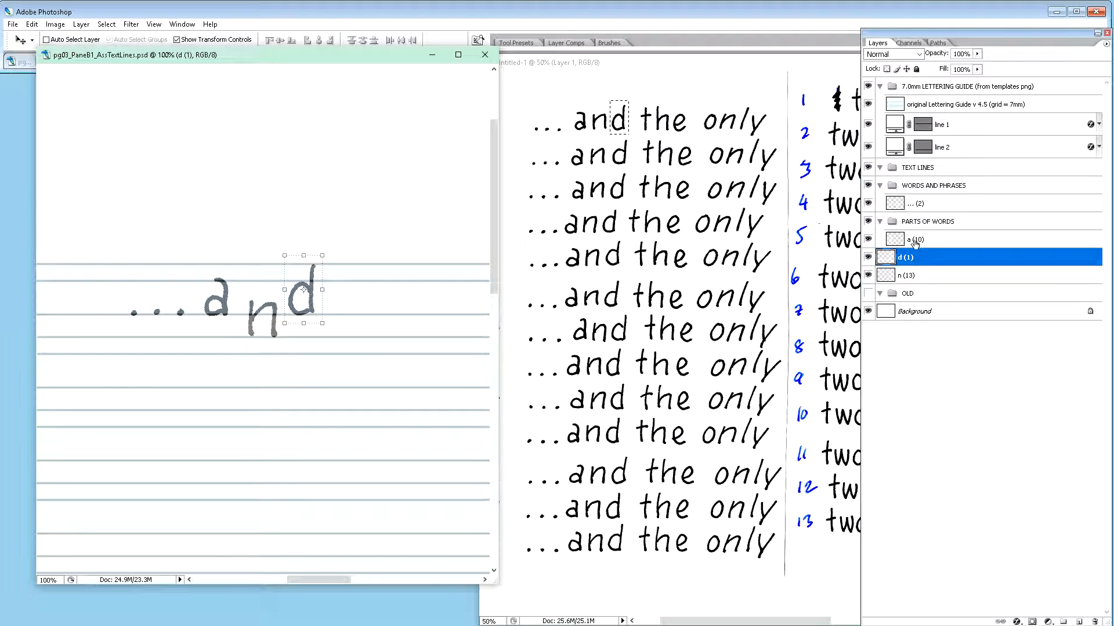
pyautogui.keyDown('shift'); pyautogui.click(915, 275); pyautogui.keyUp('shift')
pyautogui.moveTo(914, 262); pyautogui.dragTo(917, 225)
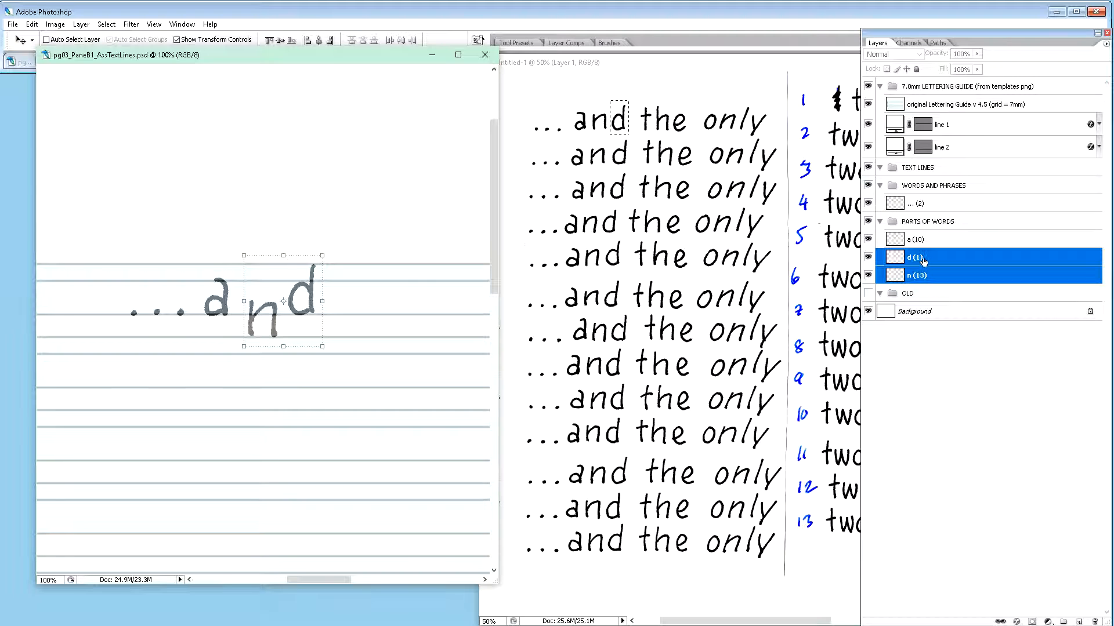
pyautogui.click(931, 267)
pyautogui.moveTo(930, 266); pyautogui.dragTo(934, 280)
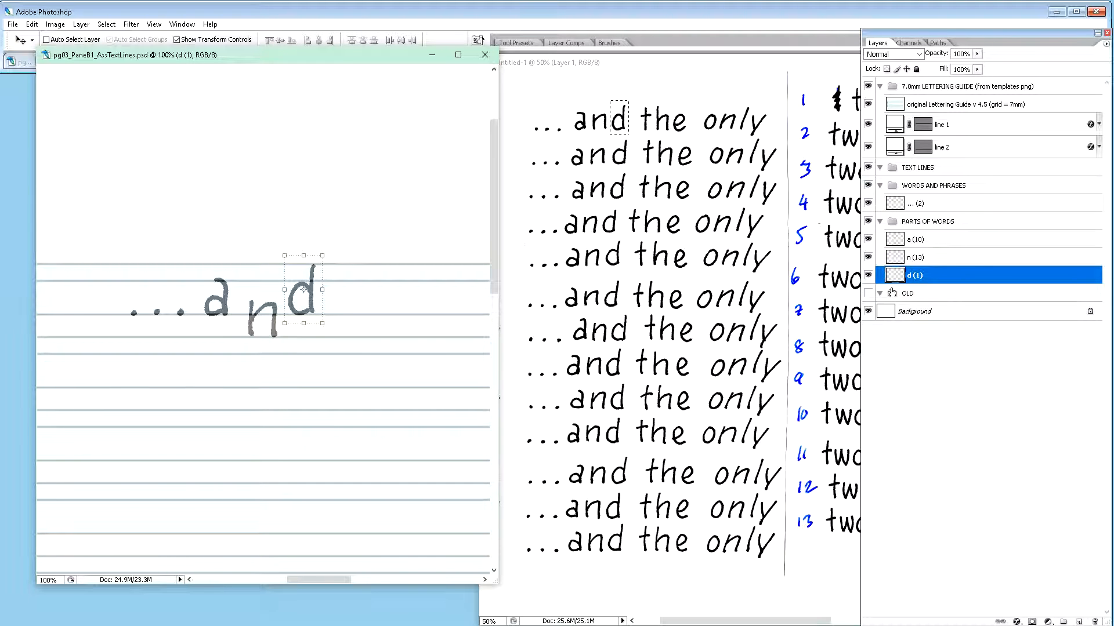
# Step: Raise the "n (13)" letter to the first guide row's baseline, between the "a" and the "d"
pyautogui.click(935, 258)
pyautogui.hotkey('shift', 'Up')
pyautogui.hotkey('shift', 'Up')
pyautogui.hotkey('shift', 'Up')
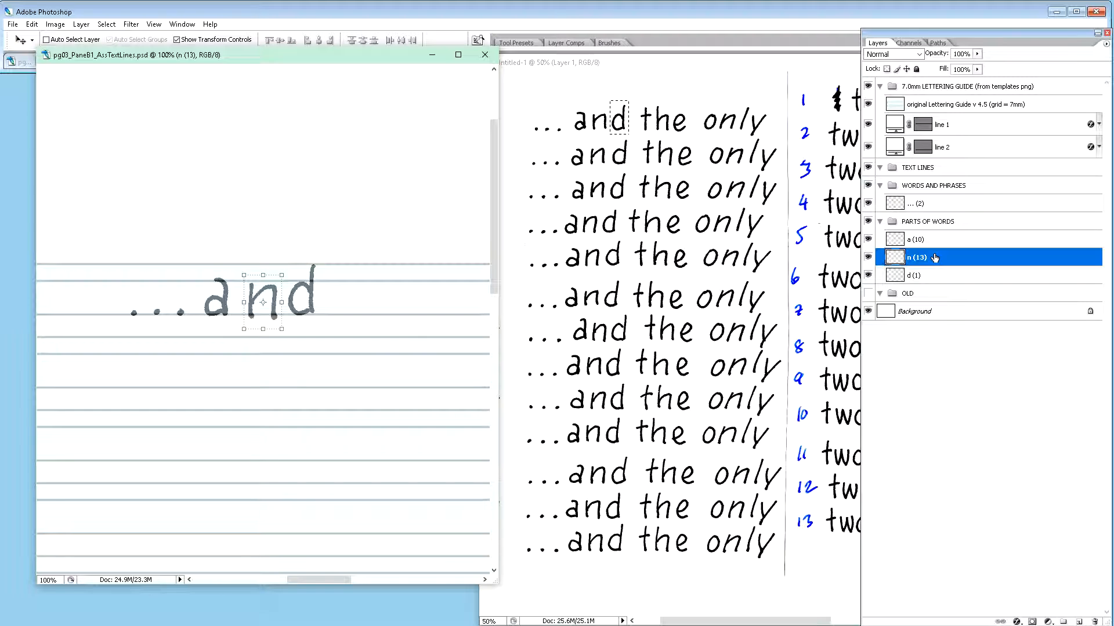
# Step: Settle the "n (13)" letter on the first guide row's baseline and tighten its spacing to the "a"
pyautogui.hotkey('shift', 'Up')
pyautogui.press('Down')
pyautogui.press('Down')
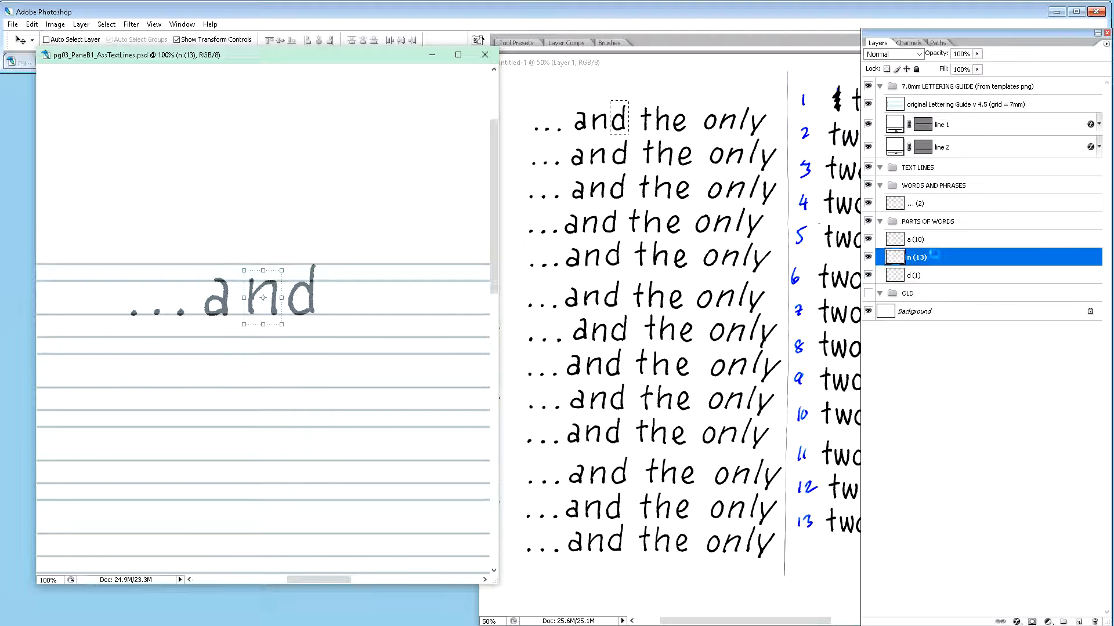
pyautogui.press('Left')
pyautogui.press('Left')
pyautogui.press('Left')
pyautogui.press('Left')
pyautogui.press('Left')
pyautogui.press('Left')
pyautogui.press('Left')
pyautogui.press('Left')
pyautogui.press('Left')
pyautogui.press('Left')
pyautogui.press('Left')
pyautogui.press('Left')
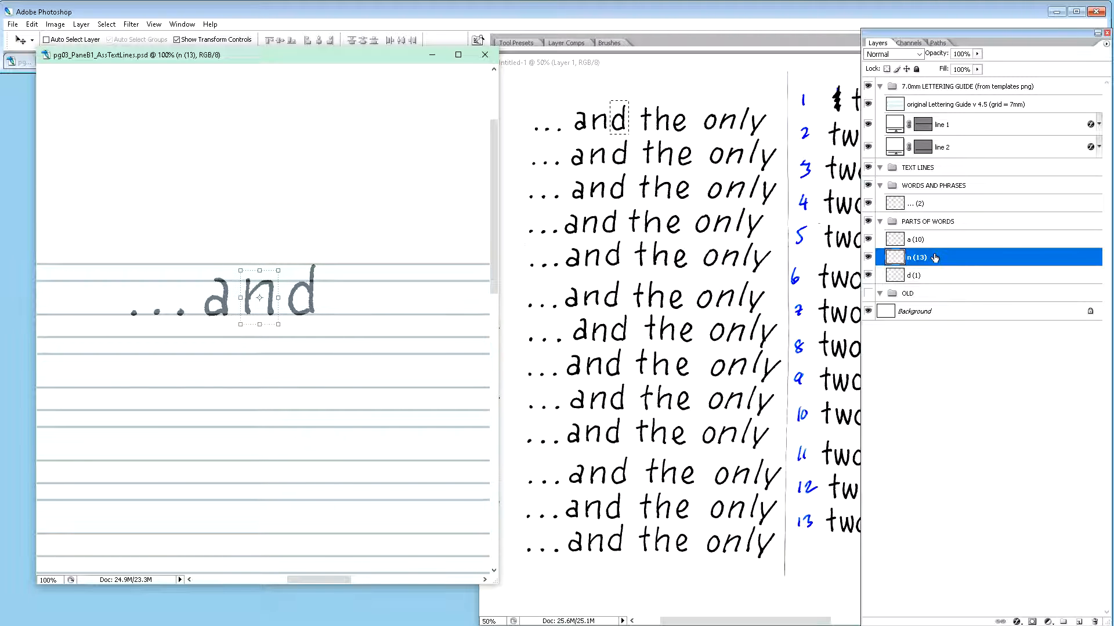
pyautogui.press('Left')
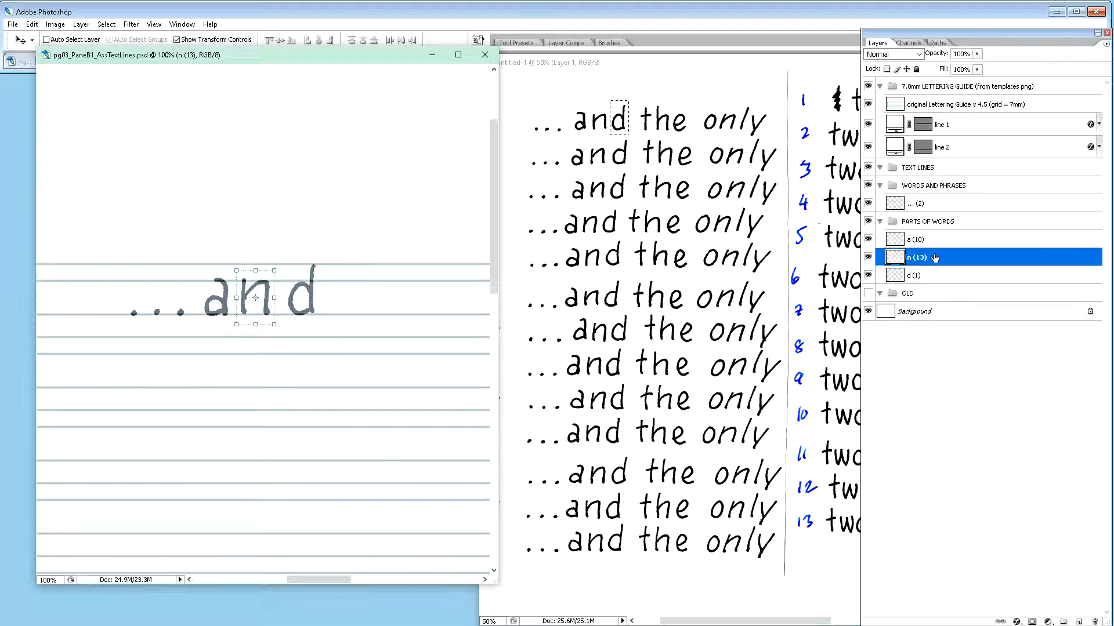
# Step: Shift the "d (1)" letter closer to the "n" to even out the letter spacing in "and"
pyautogui.click(936, 275)
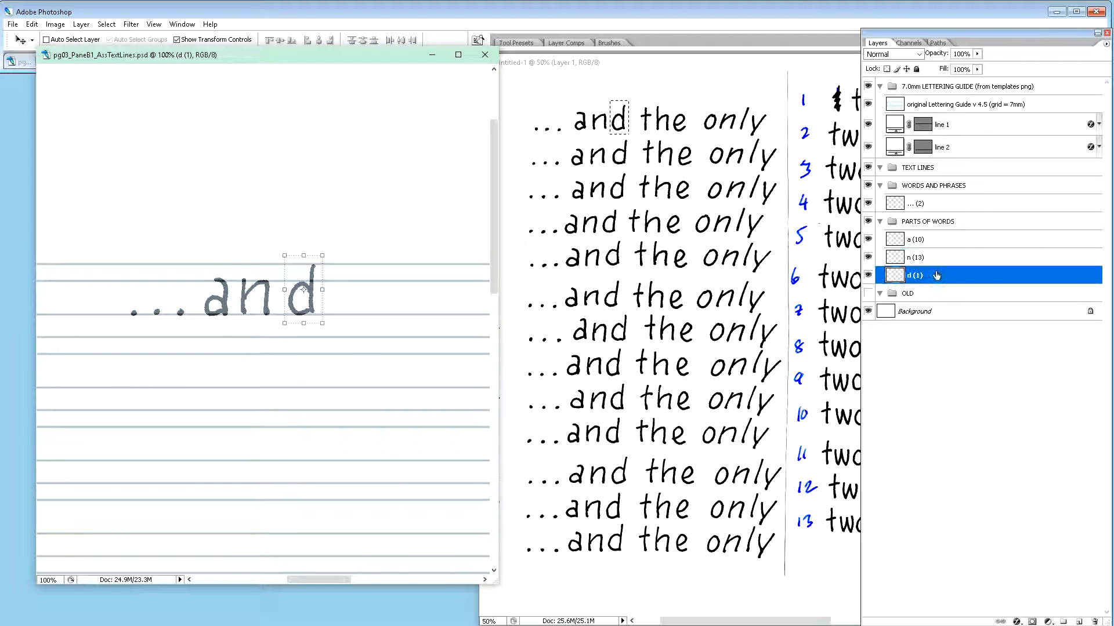
pyautogui.hotkey('shift', 'Left')
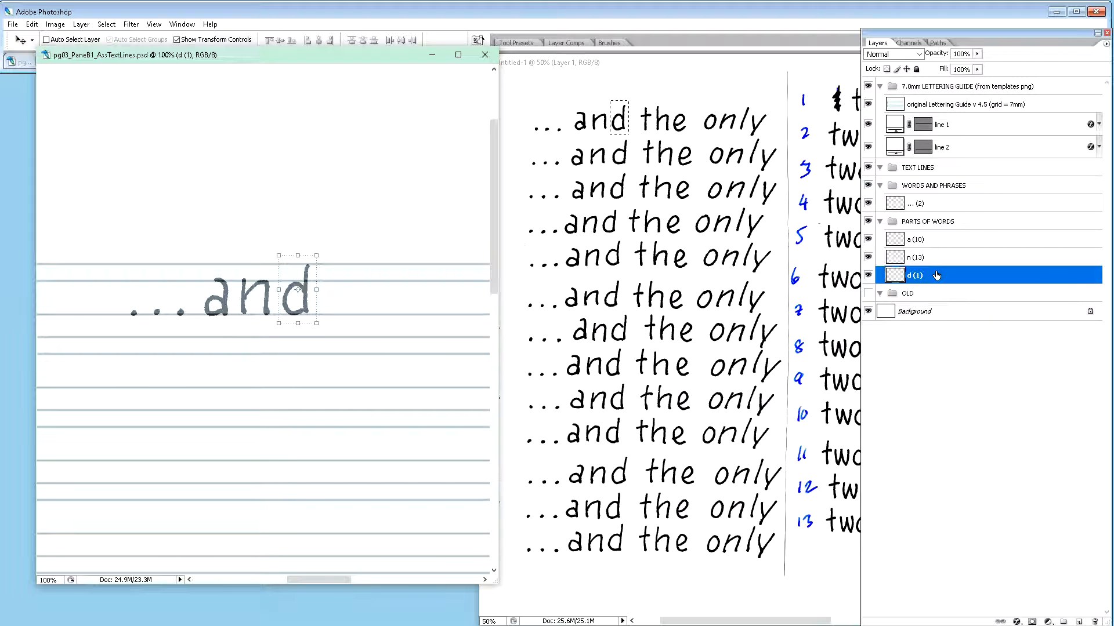
pyautogui.hotkey('shift', 'Left')
pyautogui.press('Right')
pyautogui.press('Right')
pyautogui.press('Right')
pyautogui.press('Right')
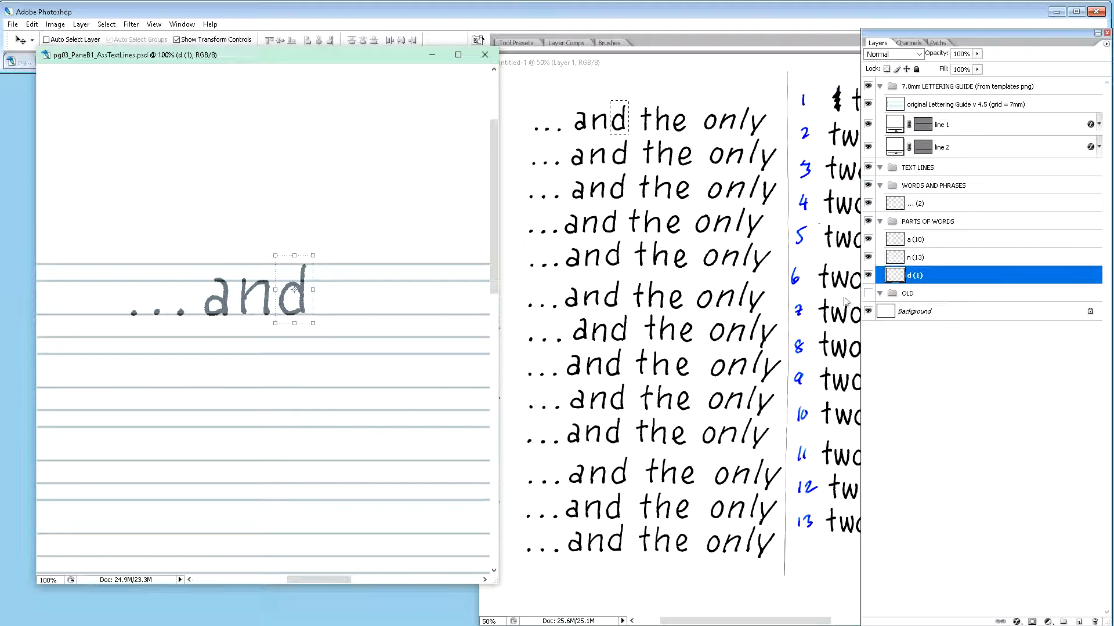
# Step: Merge copies of the "a", "n" and "d" layers into one named "and (10.13,1)", placed below "... (2)" in WORDS AND PHRASES
pyautogui.keyDown('shift'); pyautogui.click(943, 241); pyautogui.keyUp('shift')
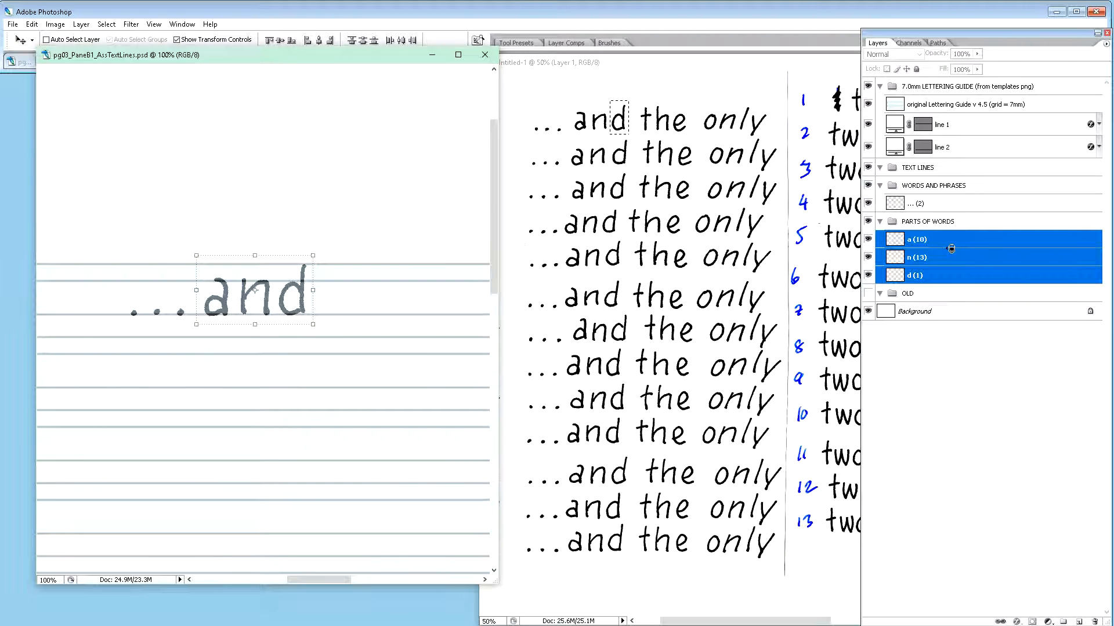
pyautogui.hotkey('ctrl', 'alt', 'e')
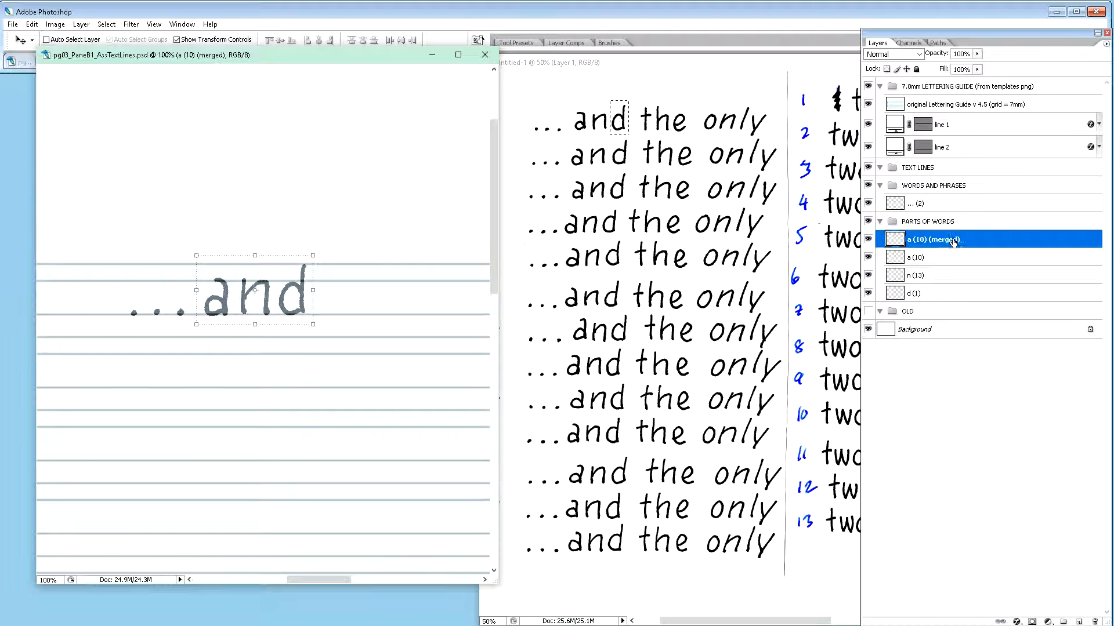
pyautogui.doubleClick(949, 240)
pyautogui.write('and (10.13,1)')
pyautogui.press('Return')
pyautogui.moveTo(937, 221)
pyautogui.mouseDown()
pyautogui.moveTo(941, 201)
pyautogui.moveTo(940, 212)
pyautogui.mouseUp()
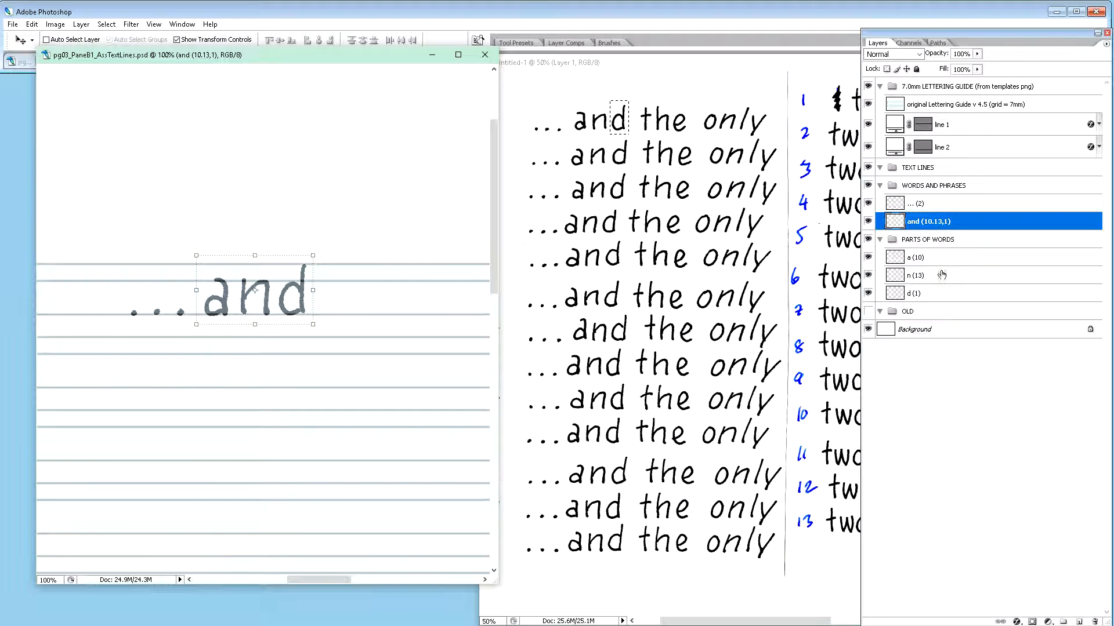
# Step: Copy the word "the" from row 1 of the scan and paste it into the text lines document above "and (10.13,1)"
pyautogui.click(943, 243)
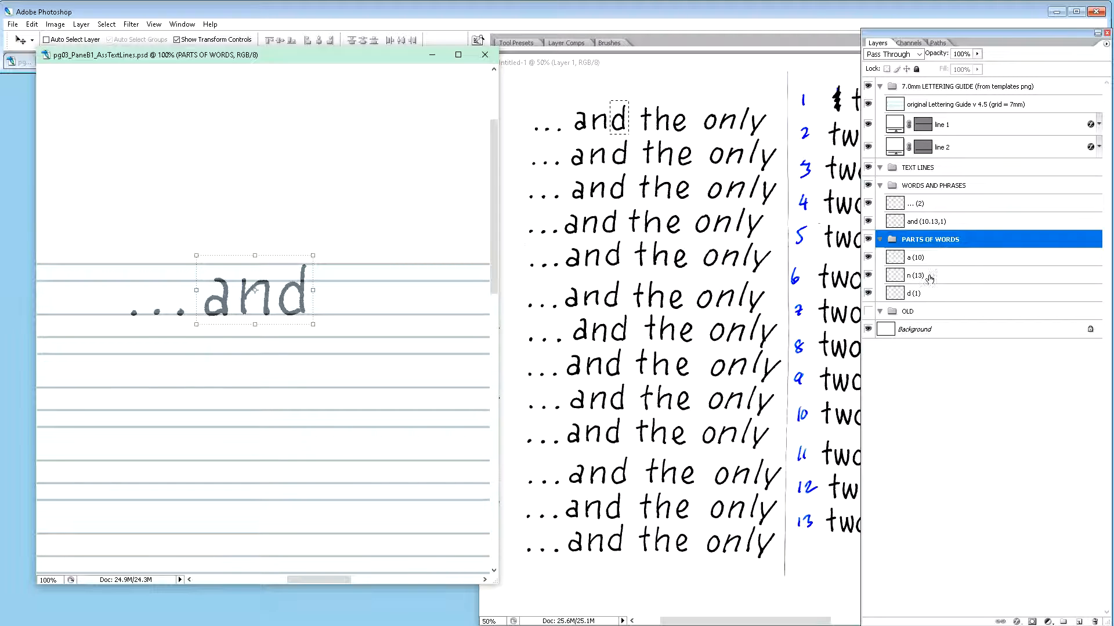
pyautogui.click(922, 223)
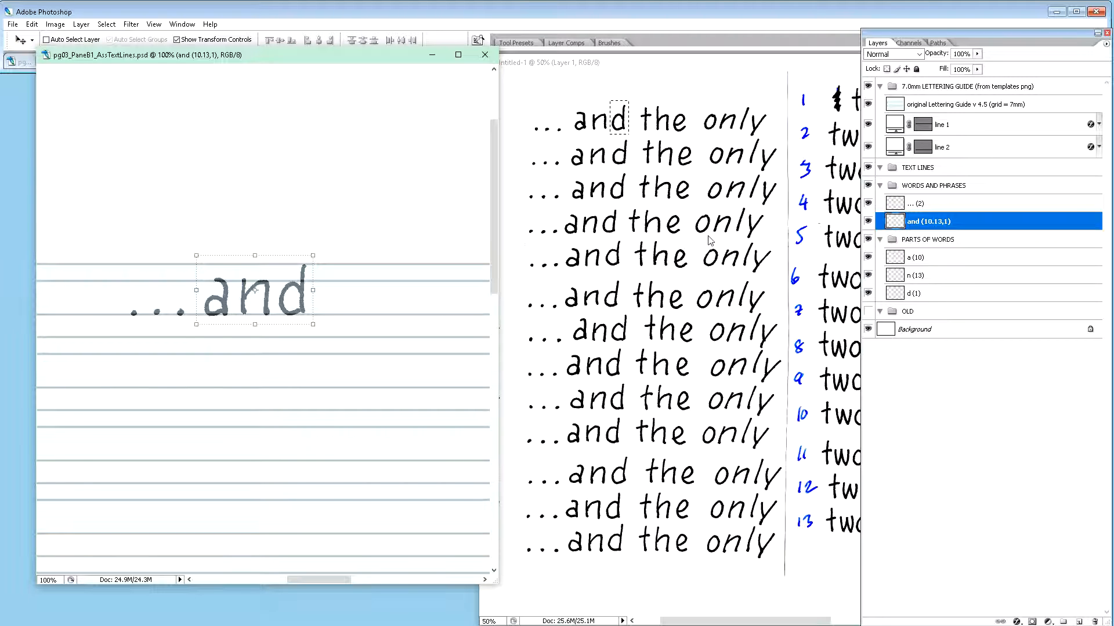
pyautogui.scroll(1, 715, 239)
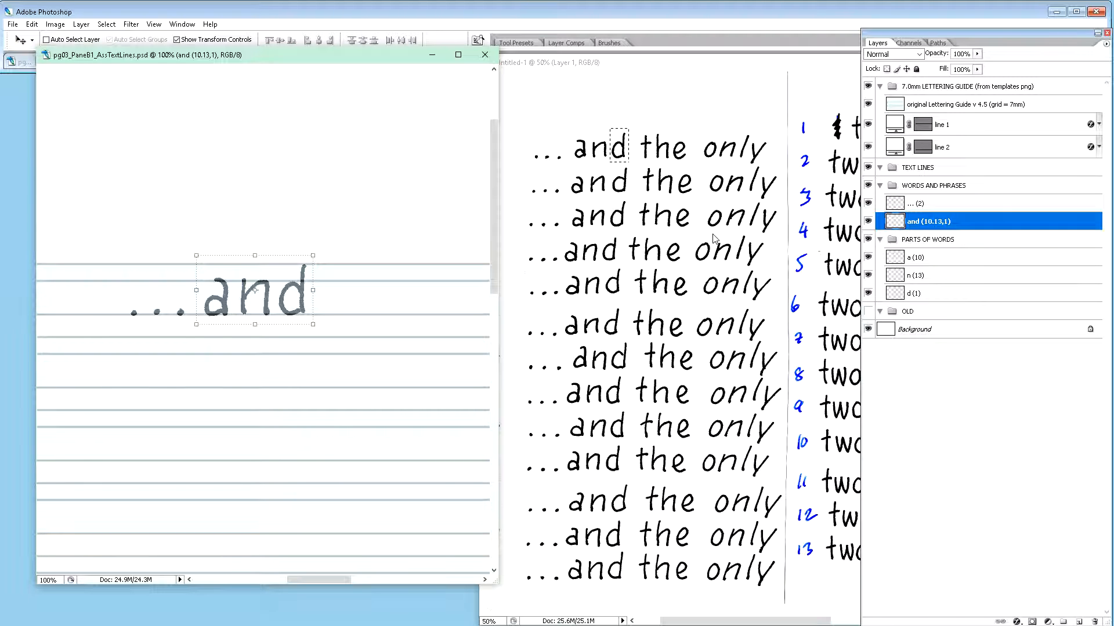
pyautogui.scroll(-2, 714, 239)
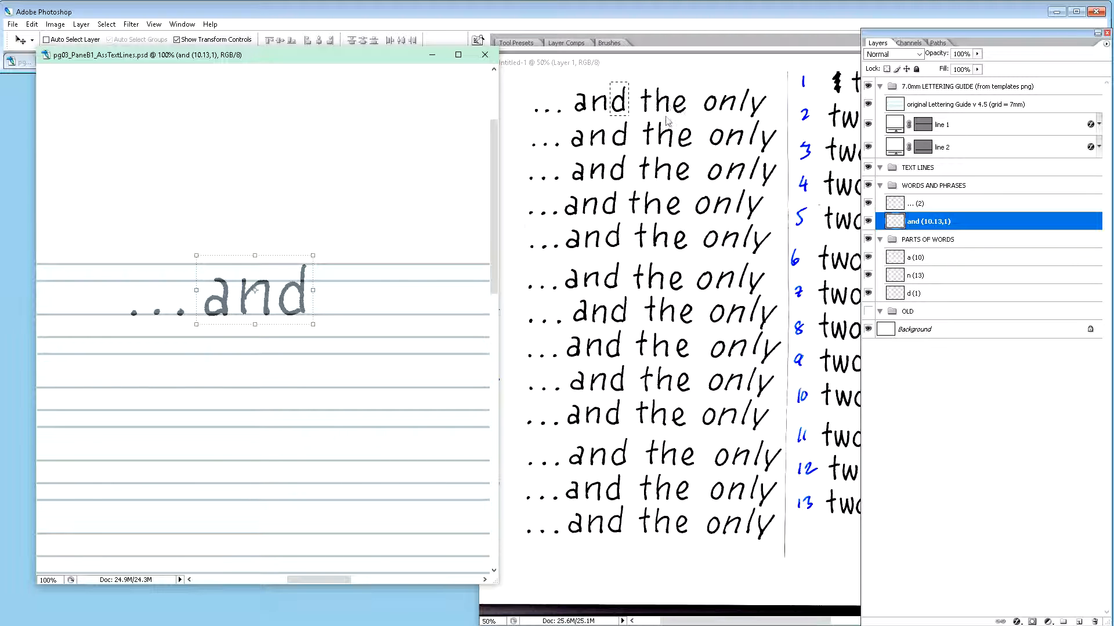
pyautogui.press('m')
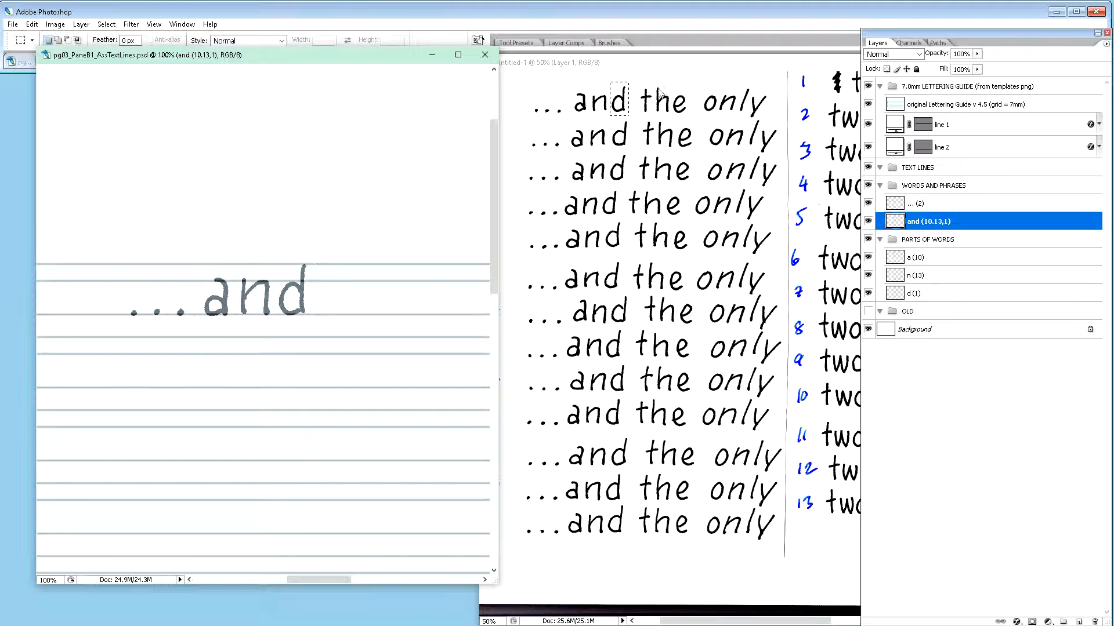
pyautogui.click(651, 92)
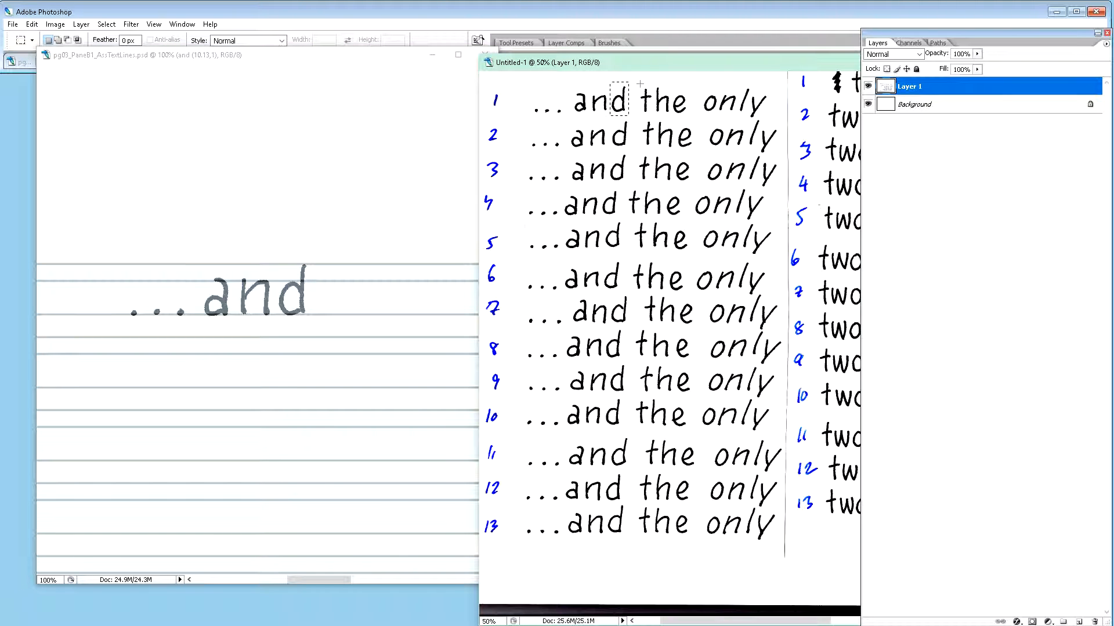
pyautogui.moveTo(636, 82); pyautogui.dragTo(694, 119)
pyautogui.click(385, 131)
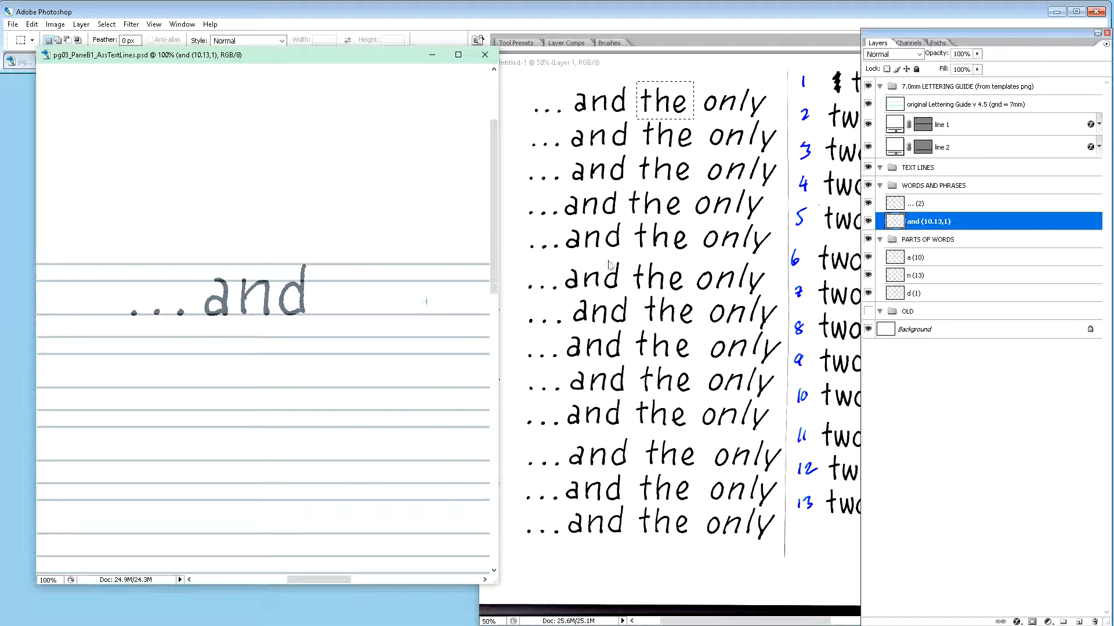
pyautogui.hotkey('ctrl', 'v')
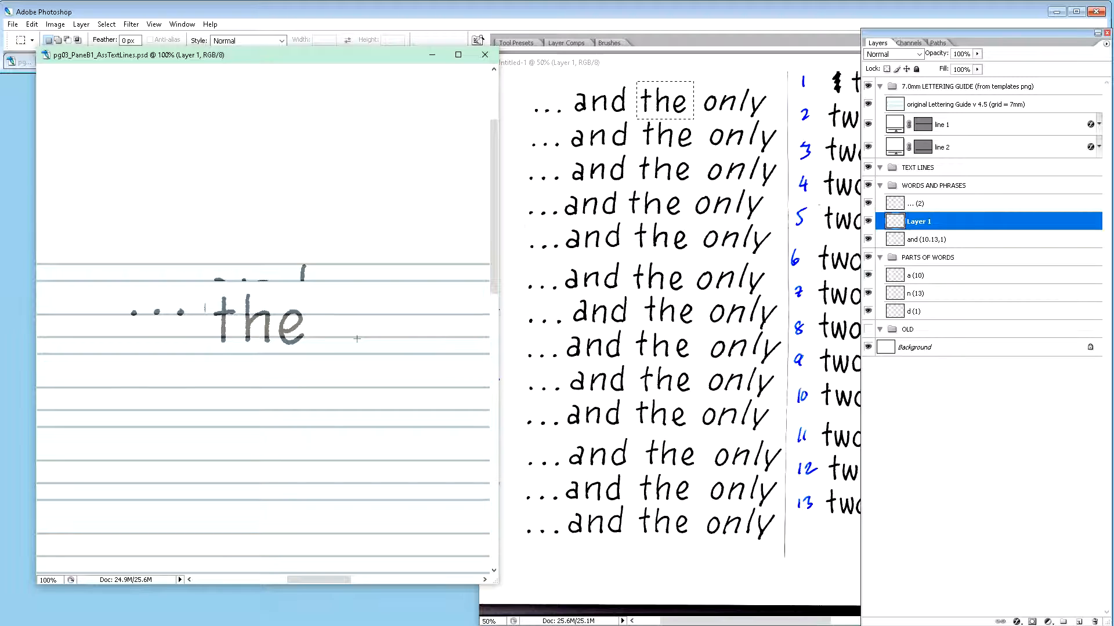
# Step: Name the pasted layer "the (1)" and order it below "and (10.13,1)" in the WORDS AND PHRASES group
pyautogui.doubleClick(919, 221)
pyautogui.write('the (1)')
pyautogui.press('Return')
pyautogui.moveTo(920, 231); pyautogui.dragTo(916, 256)
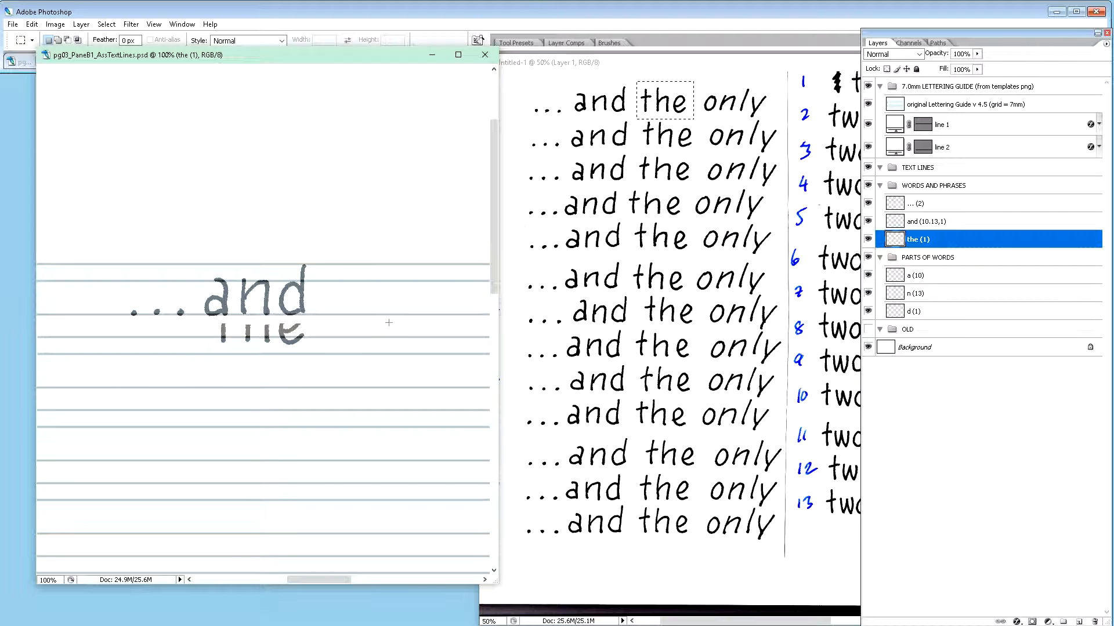
# Step: Move the word "the" to follow "and" with a word space, resting on the first guide row's baseline
pyautogui.press('v')
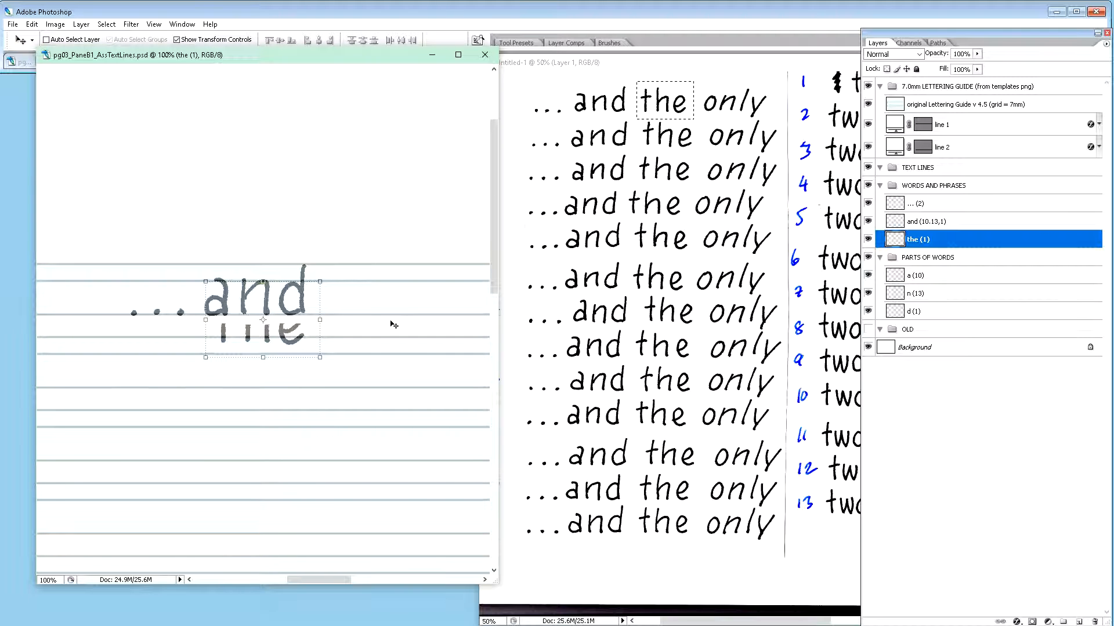
pyautogui.hotkey('shift', 'Right')
pyautogui.hotkey('shift', 'Right')
pyautogui.hotkey('shift', 'Right')
pyautogui.hotkey('shift', 'Right')
pyautogui.hotkey('shift', 'Right')
pyautogui.hotkey('shift', 'Right')
pyautogui.hotkey('shift', 'Right')
pyautogui.hotkey('shift', 'Right')
pyautogui.hotkey('shift', 'Right')
pyautogui.hotkey('shift', 'Right')
pyautogui.hotkey('shift', 'Right')
pyautogui.hotkey('shift', 'Right')
pyautogui.hotkey('shift', 'Right')
pyautogui.hotkey('shift', 'Right')
pyautogui.hotkey('shift', 'Right')
pyautogui.hotkey('shift', 'Right')
pyautogui.hotkey('shift', 'Right')
pyautogui.hotkey('shift', 'Right')
pyautogui.hotkey('shift', 'Right')
pyautogui.hotkey('shift', 'Right')
pyautogui.hotkey('shift', 'Up')
pyautogui.hotkey('shift', 'Up')
pyautogui.hotkey('shift', 'Up')
pyautogui.hotkey('shift', 'Up')
pyautogui.hotkey('shift', 'Up')
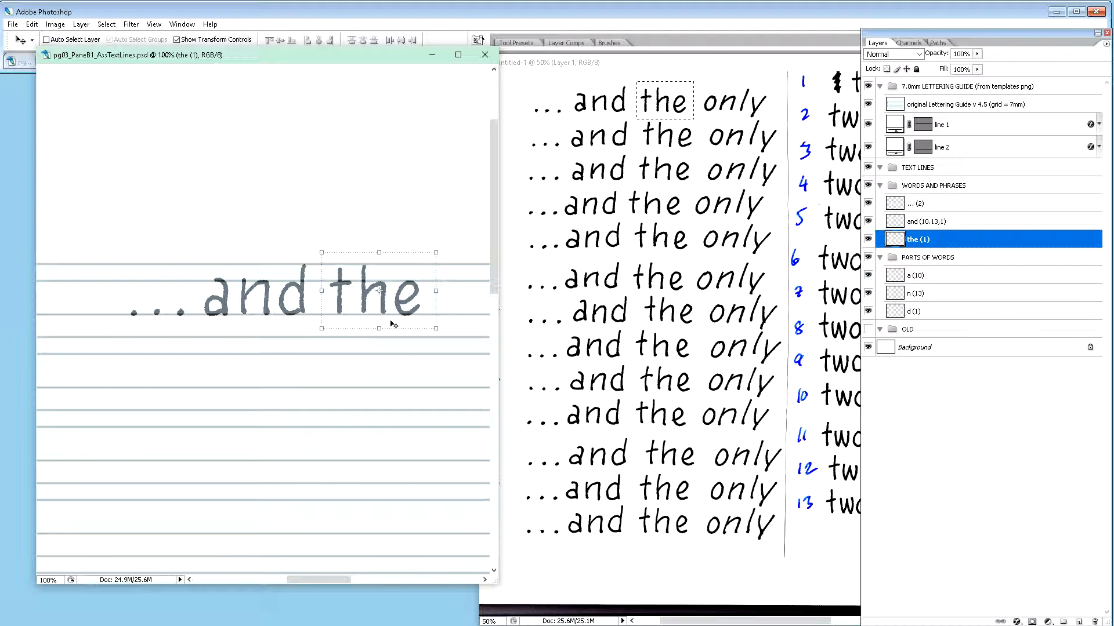
pyautogui.press('Right')
pyautogui.press('Right')
pyautogui.press('Right')
pyautogui.press('Right')
pyautogui.press('Right')
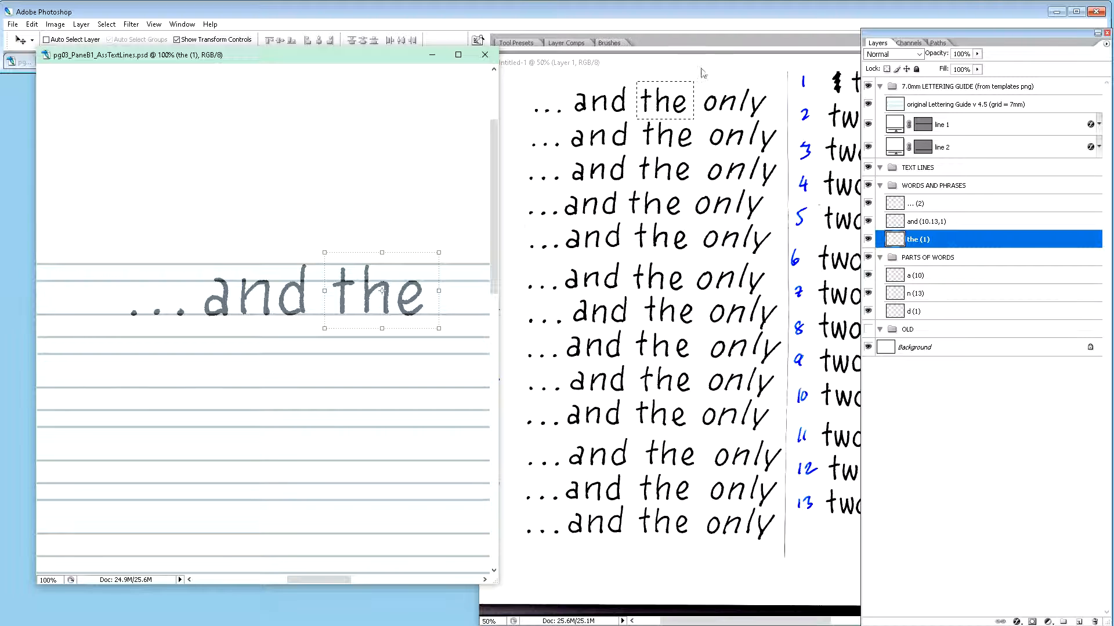
# Step: Copy the word "only" from row 12 of the scan and paste it into the text lines document
pyautogui.click(722, 84)
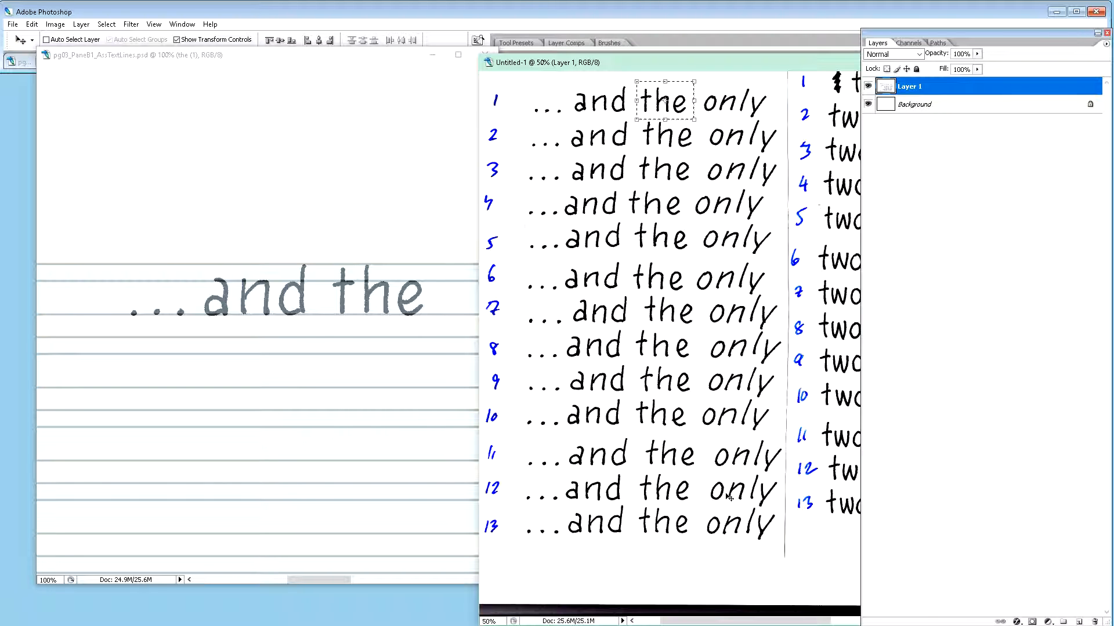
pyautogui.press('m')
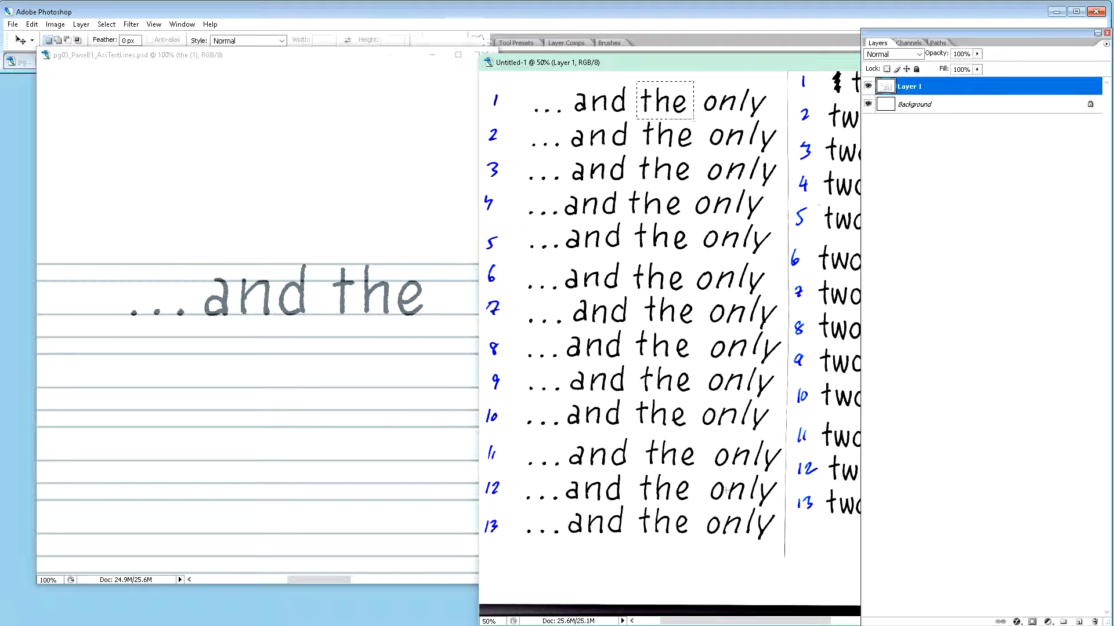
pyautogui.hotkey('ctrl', 'd')
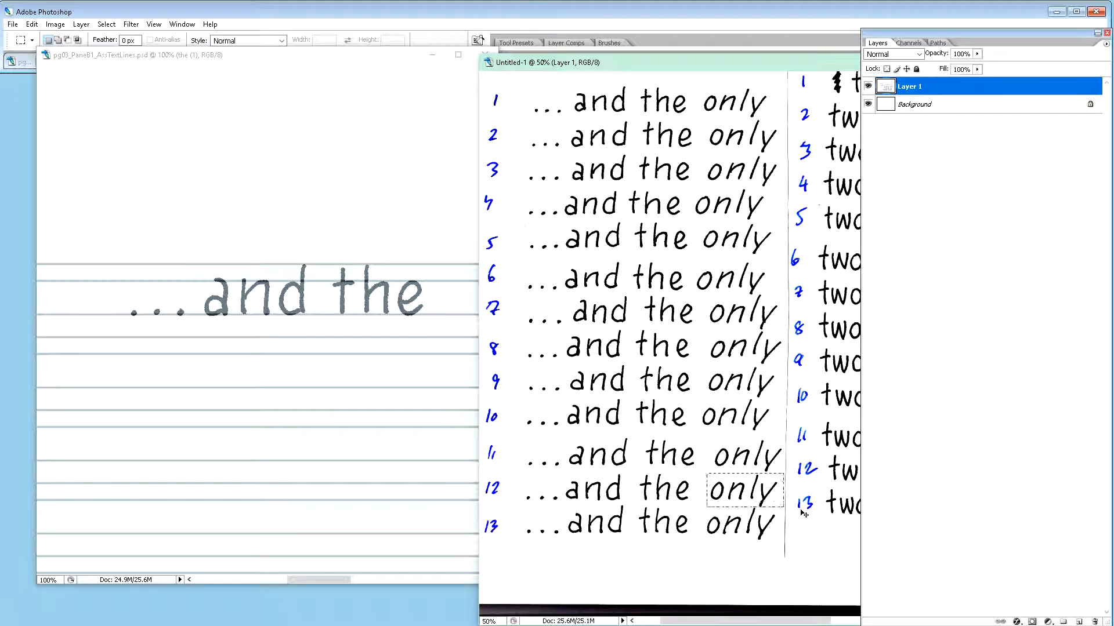
pyautogui.click(378, 254)
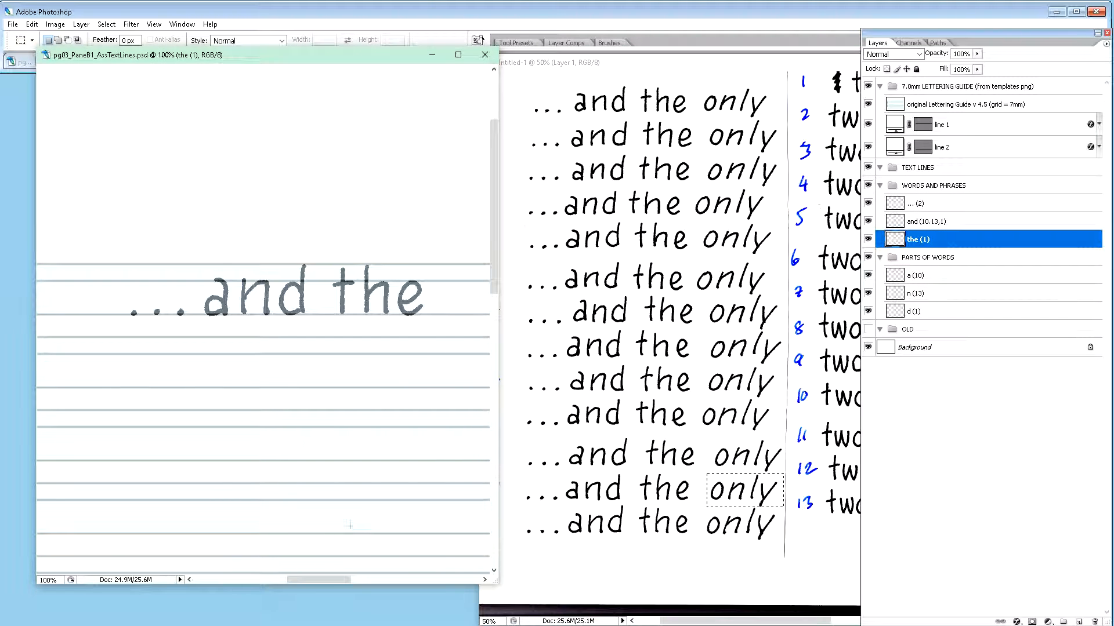
pyautogui.moveTo(331, 580); pyautogui.dragTo(356, 586)
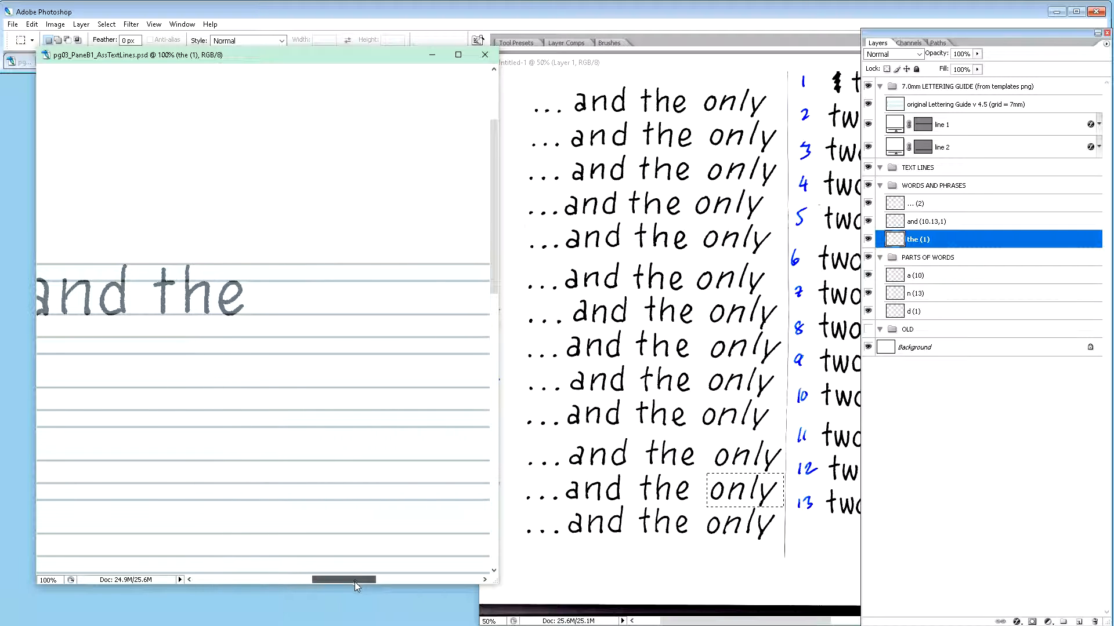
pyautogui.hotkey('ctrl', 'v')
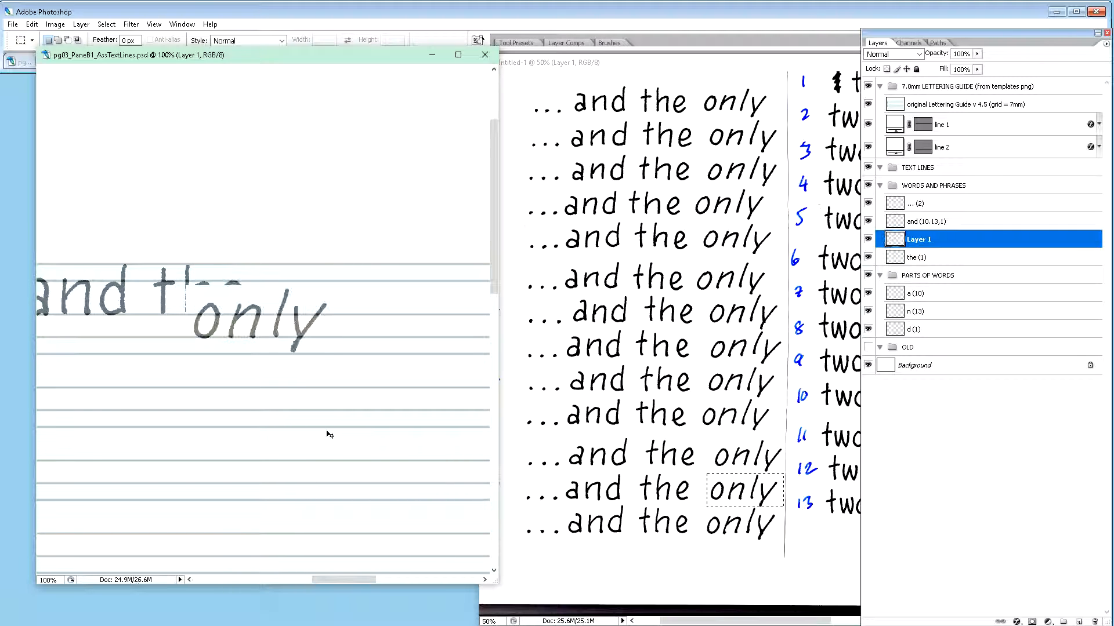
# Step: Move the pasted "only" to follow "the" with a word space, on the first guide row's baseline
pyautogui.press('v')
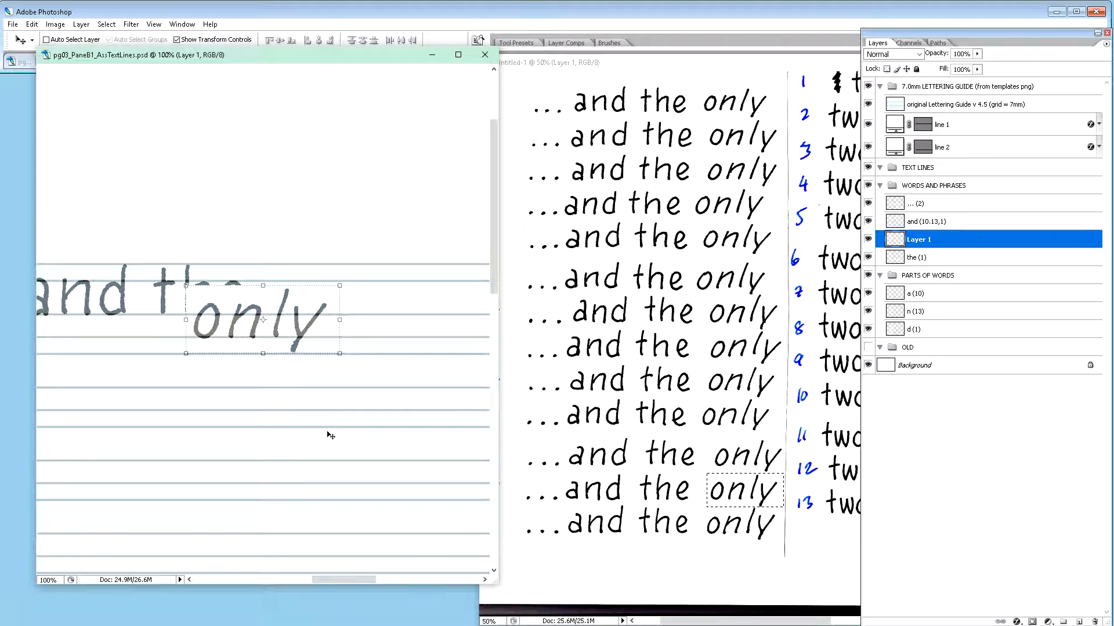
pyautogui.hotkey('shift', 'Right')
pyautogui.hotkey('shift', 'Right')
pyautogui.hotkey('shift', 'Right')
pyautogui.hotkey('shift', 'Right')
pyautogui.hotkey('shift', 'Right')
pyautogui.hotkey('shift', 'Right')
pyautogui.hotkey('shift', 'Right')
pyautogui.hotkey('shift', 'Right')
pyautogui.hotkey('shift', 'Right')
pyautogui.hotkey('shift', 'Right')
pyautogui.hotkey('shift', 'Right')
pyautogui.hotkey('shift', 'Right')
pyautogui.hotkey('shift', 'Right')
pyautogui.hotkey('shift', 'Right')
pyautogui.hotkey('shift', 'Right')
pyautogui.hotkey('shift', 'Right')
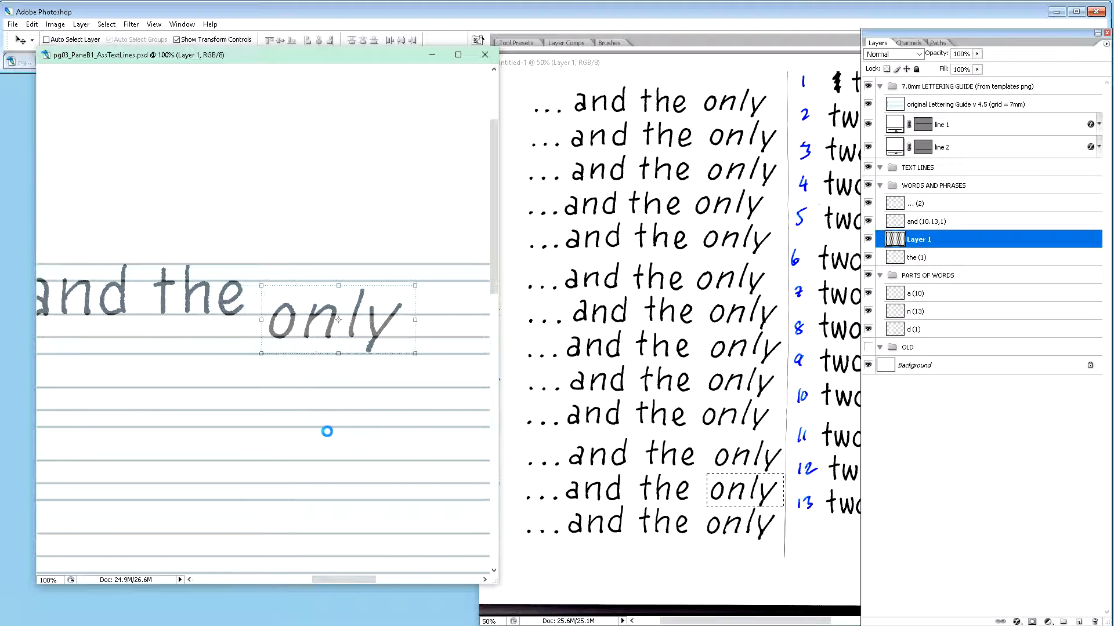
pyautogui.hotkey('shift', 'Left')
pyautogui.hotkey('shift', 'Left')
pyautogui.hotkey('shift', 'Left')
pyautogui.hotkey('shift', 'Up')
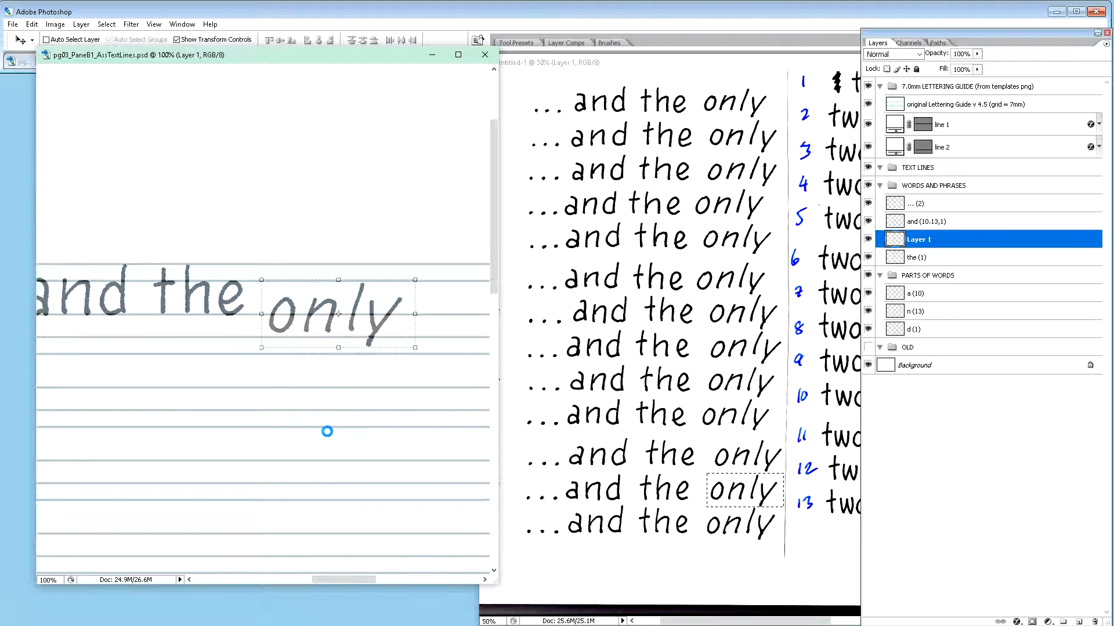
pyautogui.hotkey('shift', 'Up')
pyautogui.hotkey('shift', 'Up')
pyautogui.hotkey('shift', 'Up')
pyautogui.hotkey('shift', 'Right')
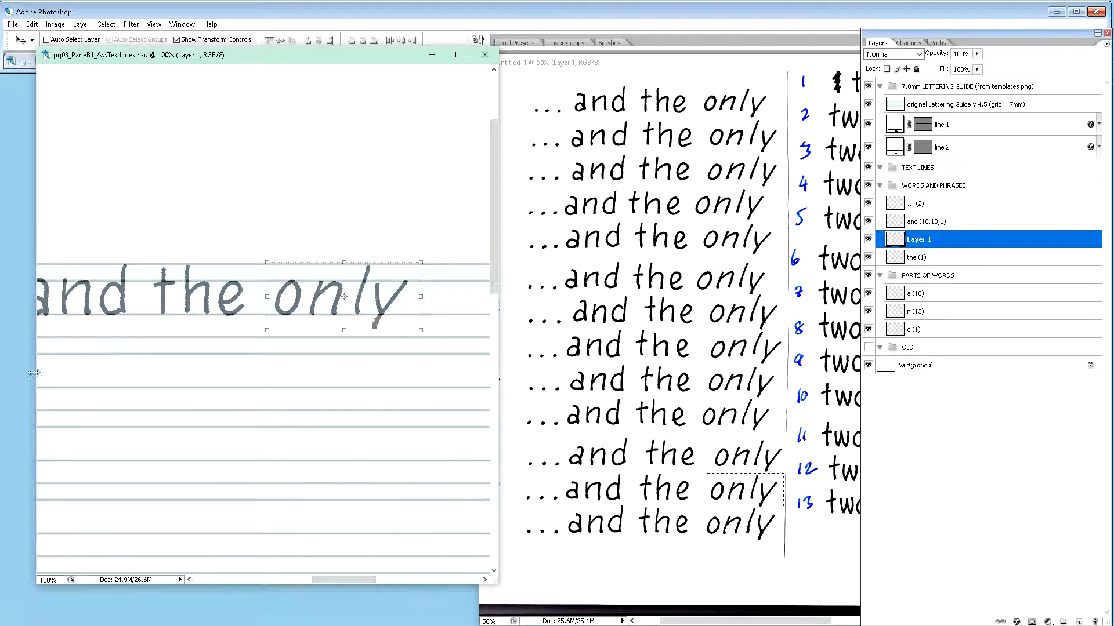
# Step: Copy the word "two" from row 11 of the scan and paste it into the text lines document
pyautogui.moveTo(33, 373); pyautogui.dragTo(3, 370)
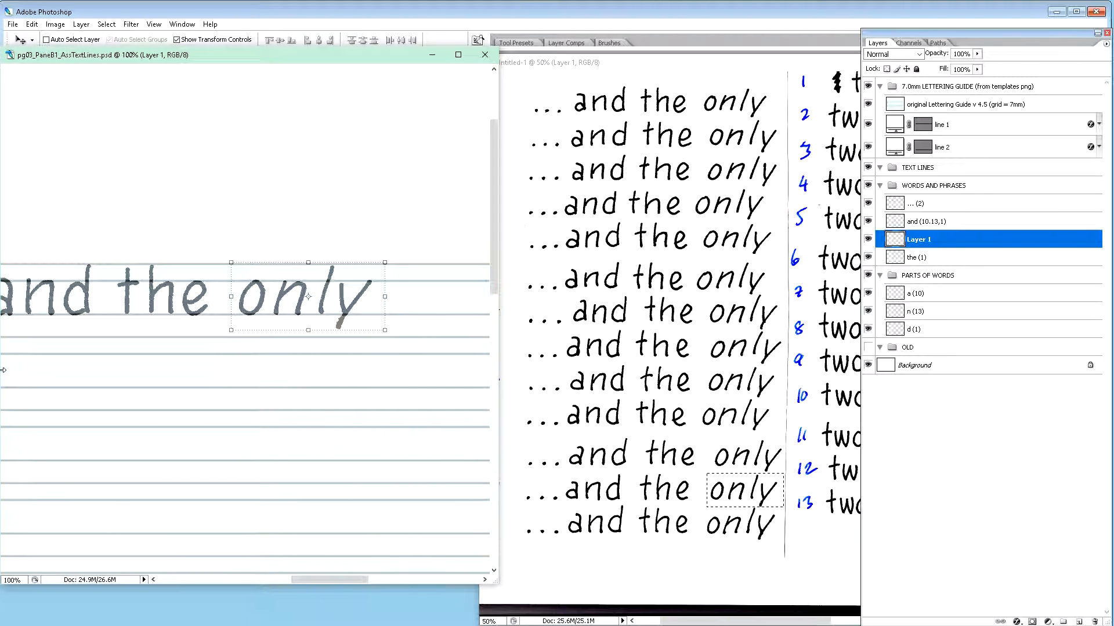
pyautogui.moveTo(499, 404)
pyautogui.mouseDown()
pyautogui.moveTo(519, 405)
pyautogui.moveTo(504, 405)
pyautogui.mouseUp()
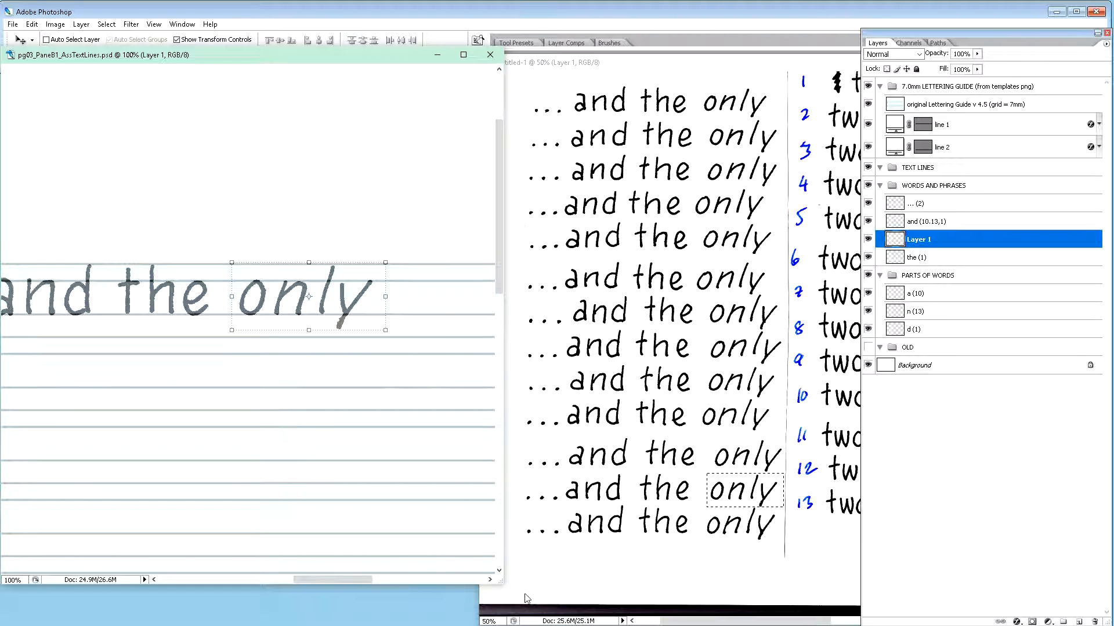
pyautogui.moveTo(713, 621); pyautogui.dragTo(812, 622)
pyautogui.scroll(3, 781, 422)
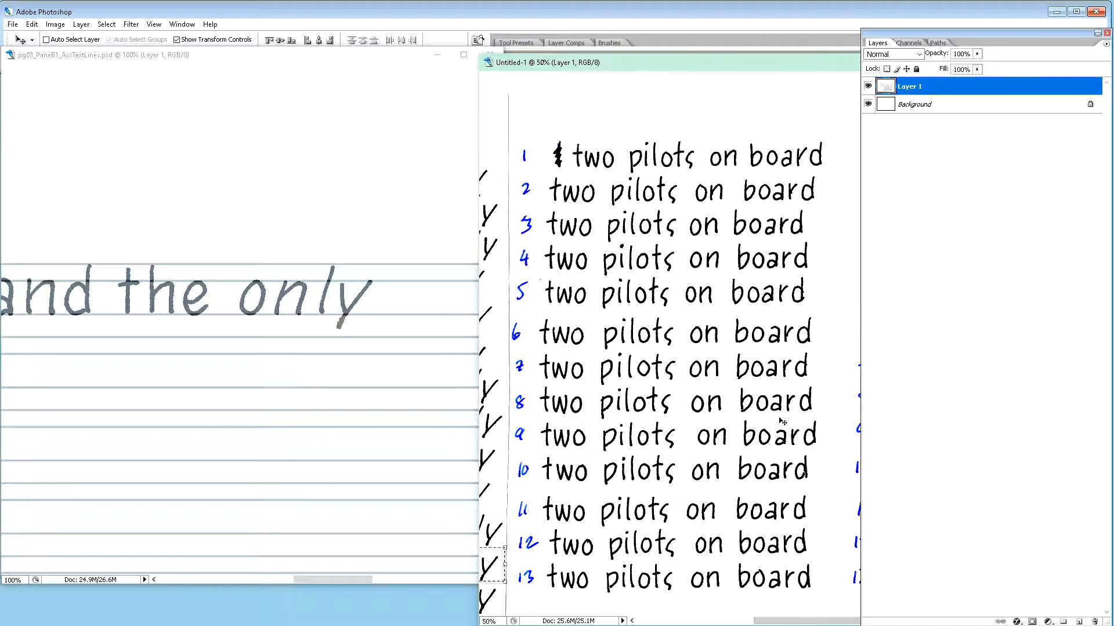
pyautogui.scroll(-1, 780, 422)
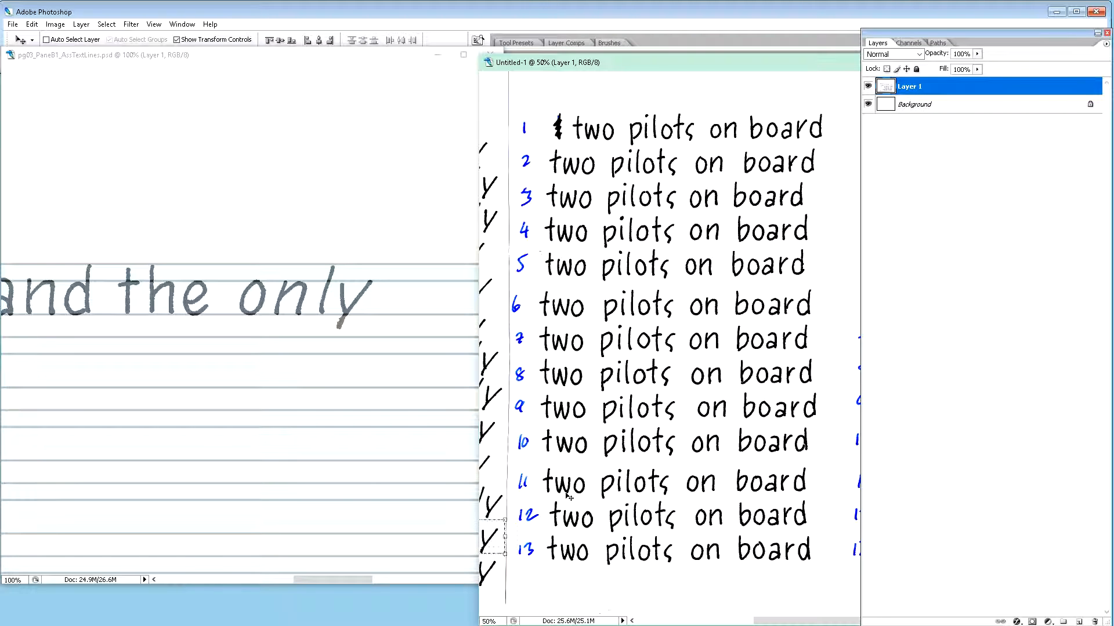
pyautogui.press('m')
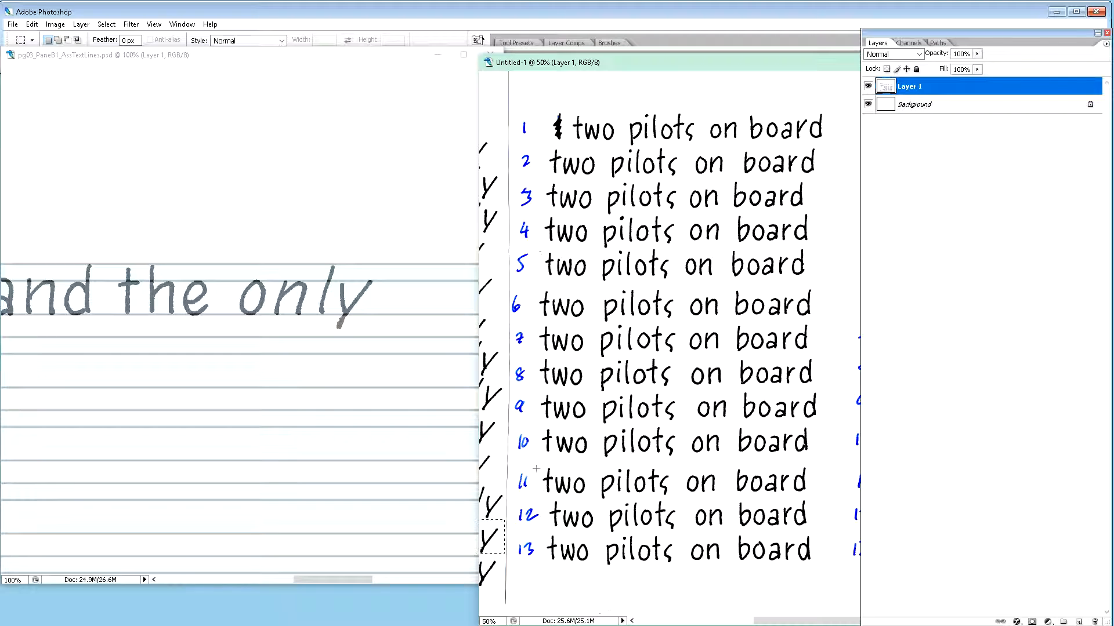
pyautogui.moveTo(534, 466); pyautogui.dragTo(594, 501)
pyautogui.click(348, 440)
pyautogui.moveTo(351, 578); pyautogui.dragTo(326, 578)
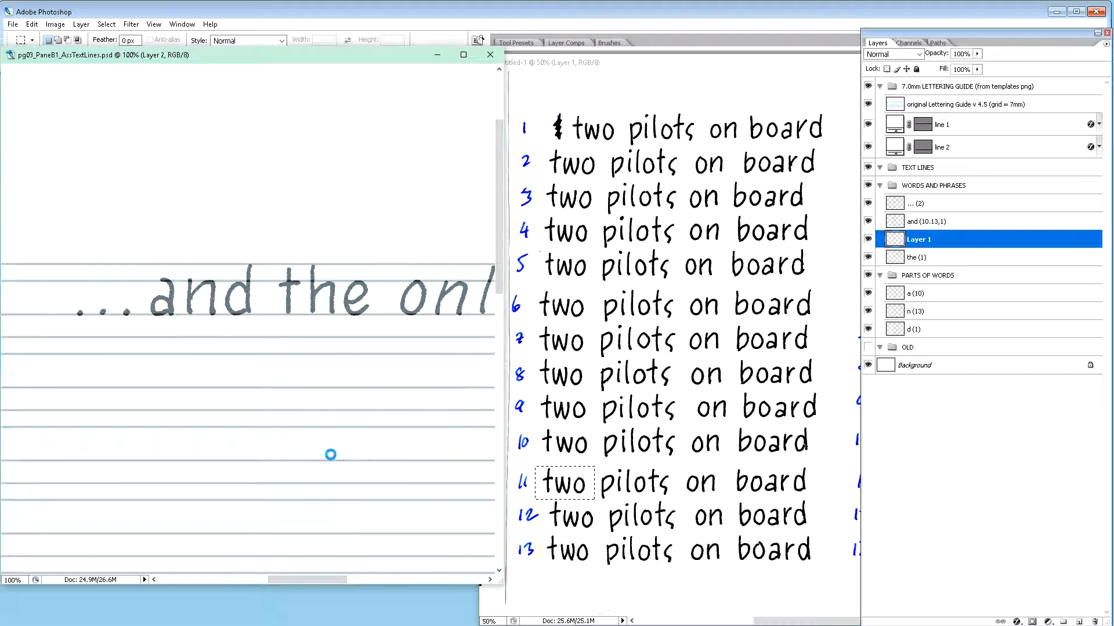
pyautogui.hotkey('ctrl', 'v')
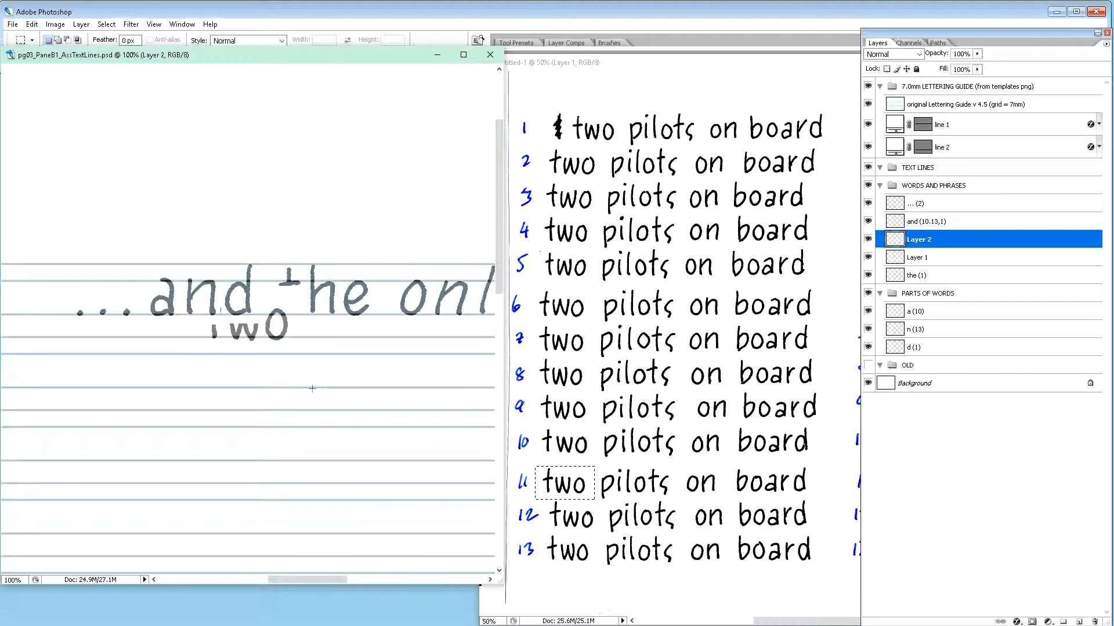
# Step: Move the pasted "two" down onto the second row of the lettering guide
pyautogui.press('v')
pyautogui.hotkey('shift', 'Down')
pyautogui.hotkey('shift', 'Down')
pyautogui.hotkey('shift', 'Down')
pyautogui.hotkey('shift', 'Down')
pyautogui.hotkey('shift', 'Down')
pyautogui.hotkey('shift', 'Down')
pyautogui.hotkey('shift', 'Down')
pyautogui.hotkey('shift', 'Down')
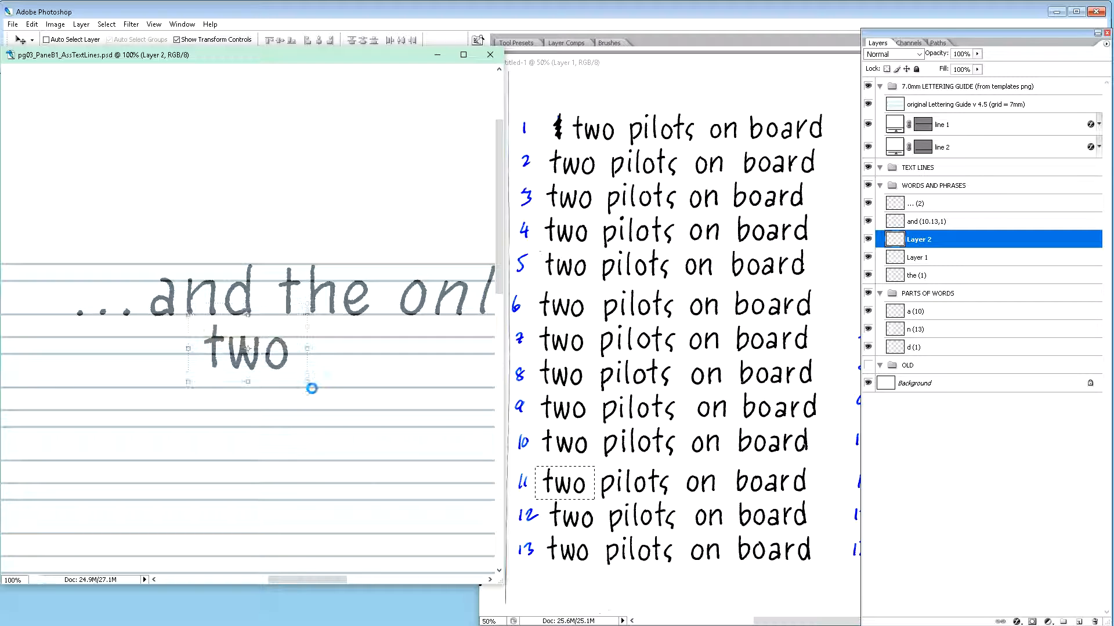
# Step: Name the pasted layer "two (11)"
pyautogui.doubleClick(921, 239)
pyautogui.write('two')
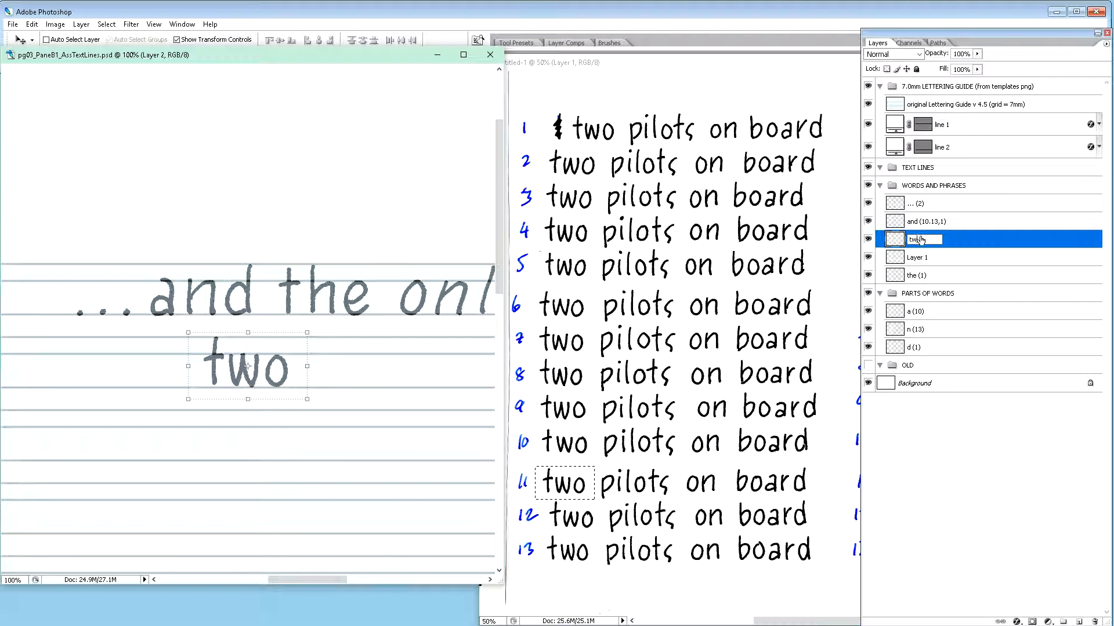
pyautogui.write(' (11)')
pyautogui.press('Return')
# Step: Move "two" so it starts flush with the ellipsis above, resting on the second guide row's baseline
pyautogui.hotkey('shift', 'Left')
pyautogui.hotkey('shift', 'Left')
pyautogui.hotkey('shift', 'Left')
pyautogui.hotkey('shift', 'Left')
pyautogui.hotkey('shift', 'Left')
pyautogui.hotkey('shift', 'Left')
pyautogui.hotkey('shift', 'Left')
pyautogui.hotkey('shift', 'Left')
pyautogui.hotkey('shift', 'Left')
pyautogui.hotkey('shift', 'Left')
pyautogui.hotkey('shift', 'Left')
pyautogui.hotkey('shift', 'Left')
pyautogui.hotkey('shift', 'Left')
pyautogui.hotkey('shift', 'Left')
pyautogui.hotkey('shift', 'Left')
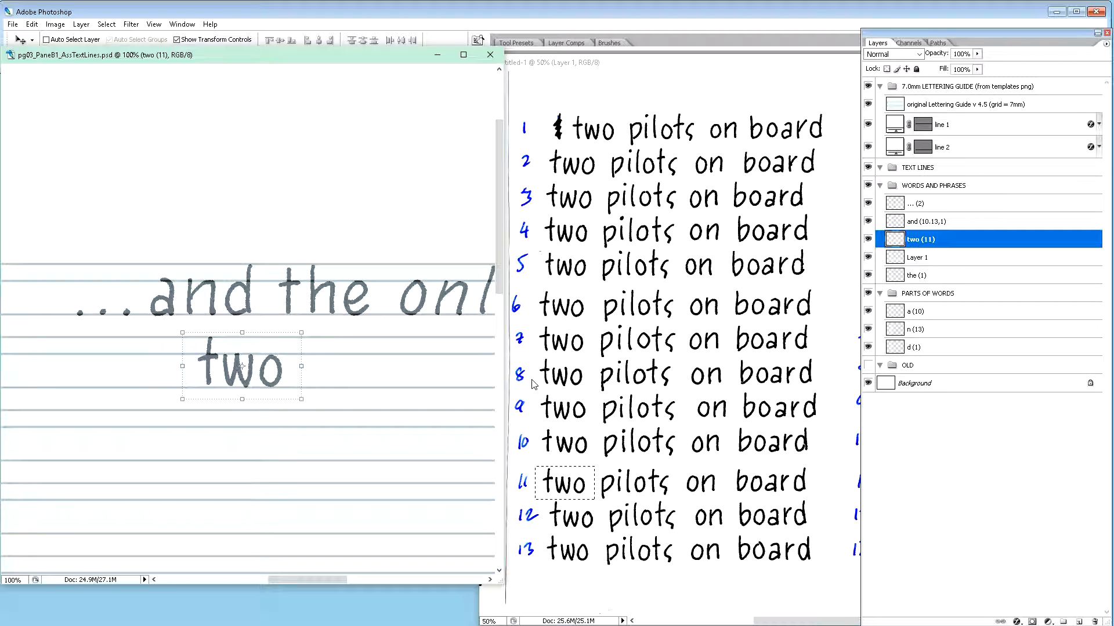
pyautogui.hotkey('shift', 'Left')
pyautogui.hotkey('shift', 'Left')
pyautogui.hotkey('shift', 'Left')
pyautogui.hotkey('shift', 'Left')
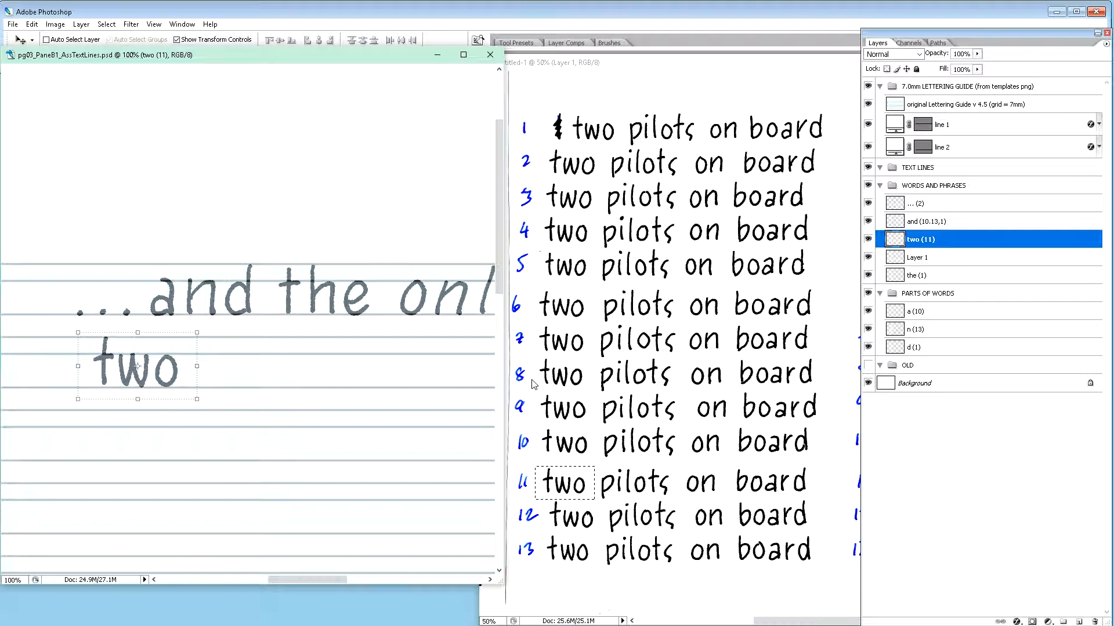
pyautogui.hotkey('shift', 'Left')
pyautogui.hotkey('shift', 'Left')
pyautogui.hotkey('shift', 'Left')
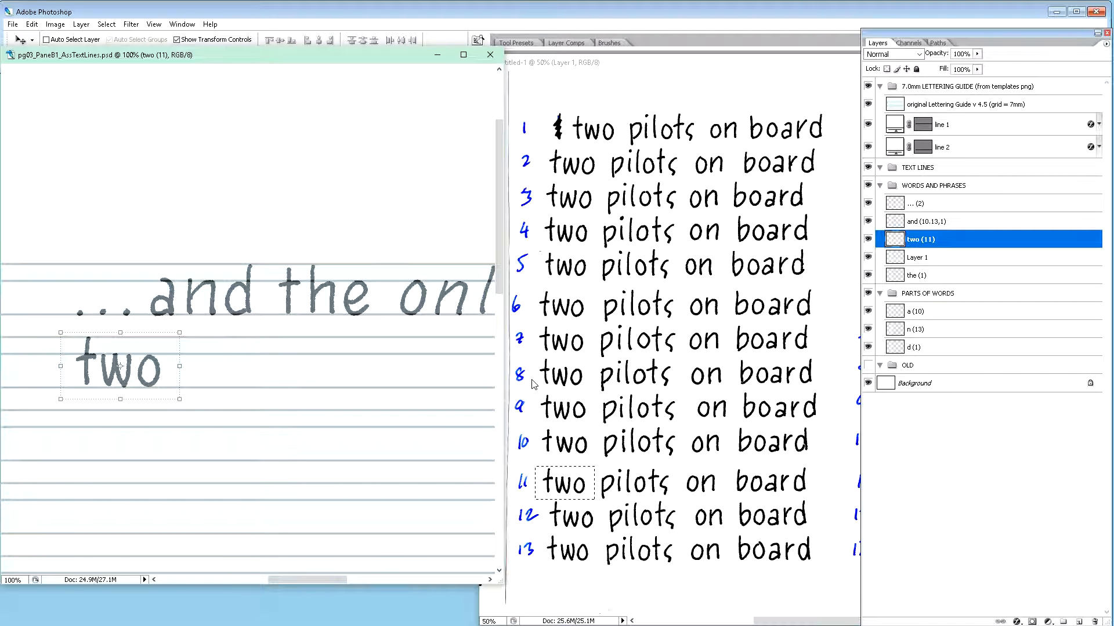
pyautogui.press('Down')
pyautogui.press('Down')
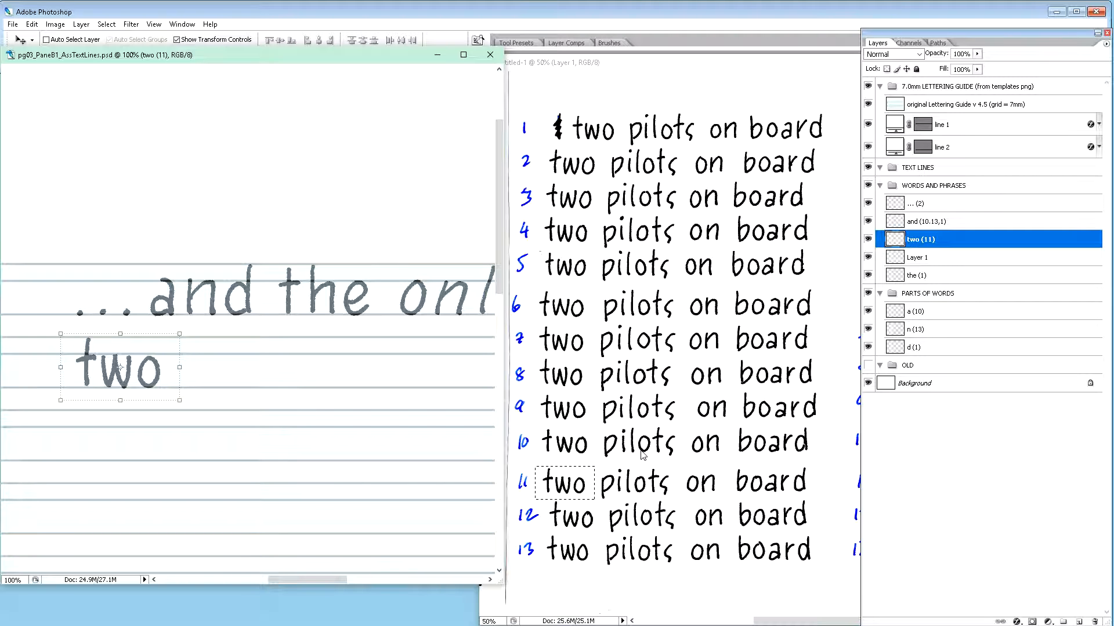
# Step: Select the whole word "pilots" in row 10 of the scan
pyautogui.press('m')
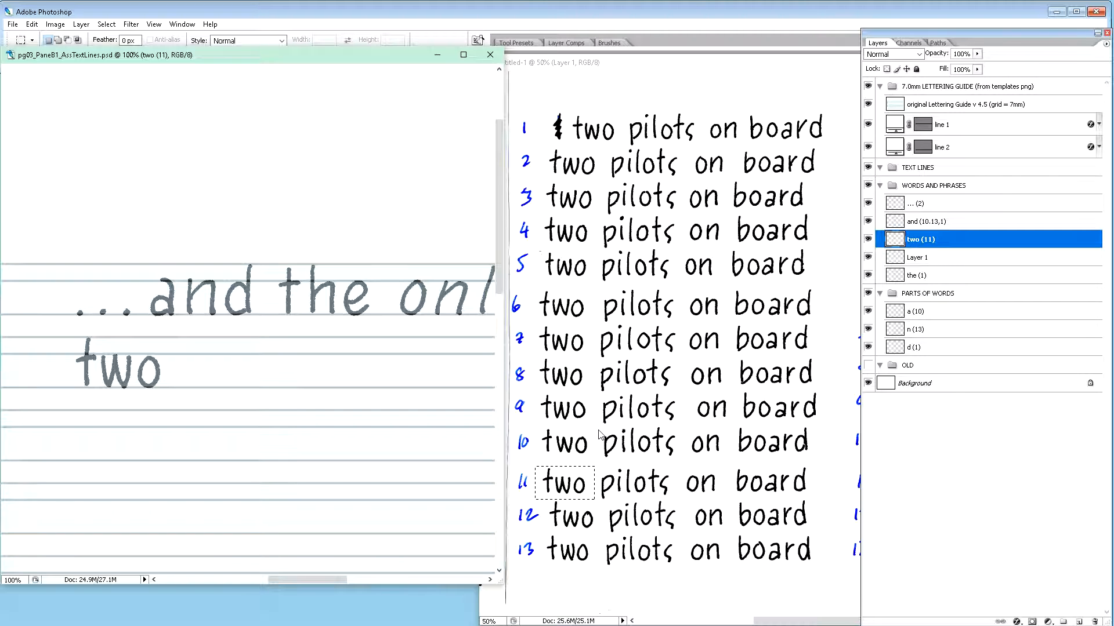
pyautogui.click(599, 435)
pyautogui.hotkey('ctrl', 'd')
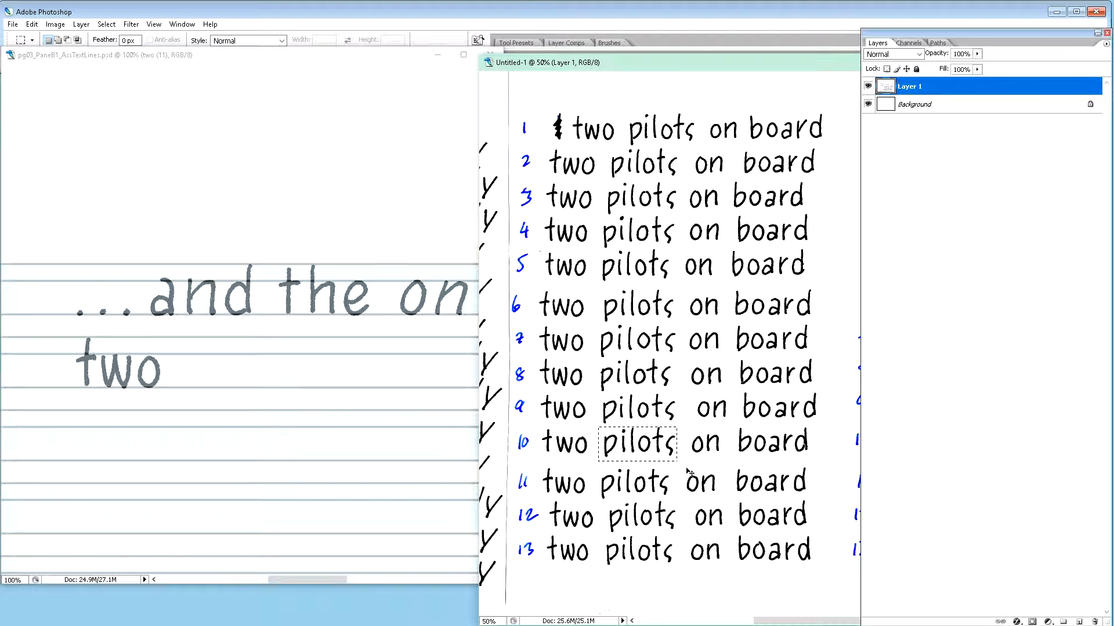
pyautogui.hotkey('ctrl', '+')
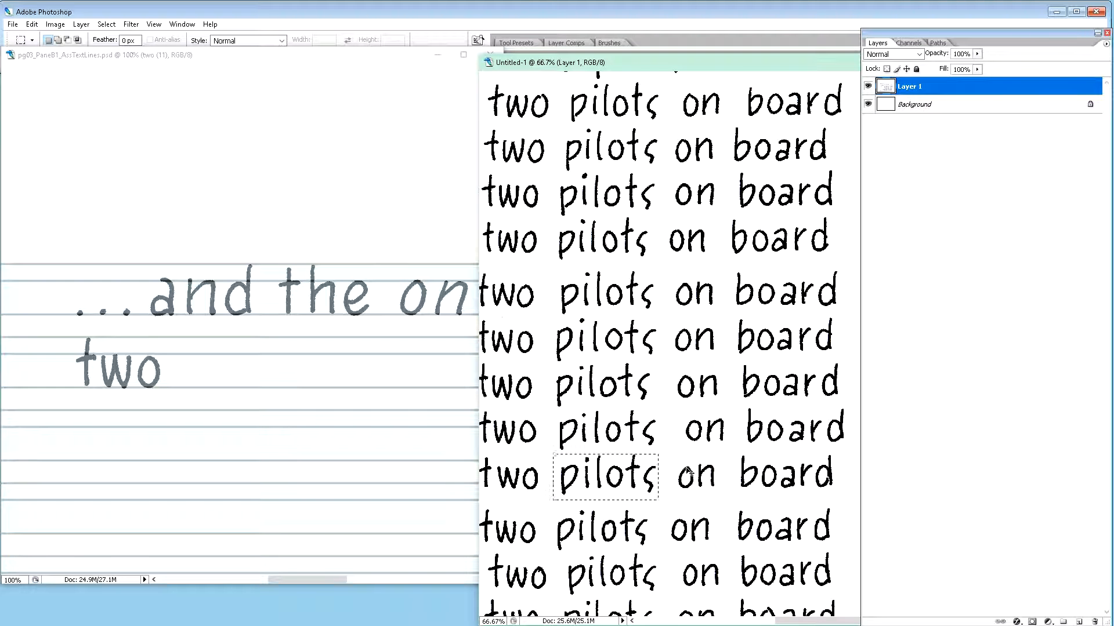
pyautogui.hotkey('ctrl', '-')
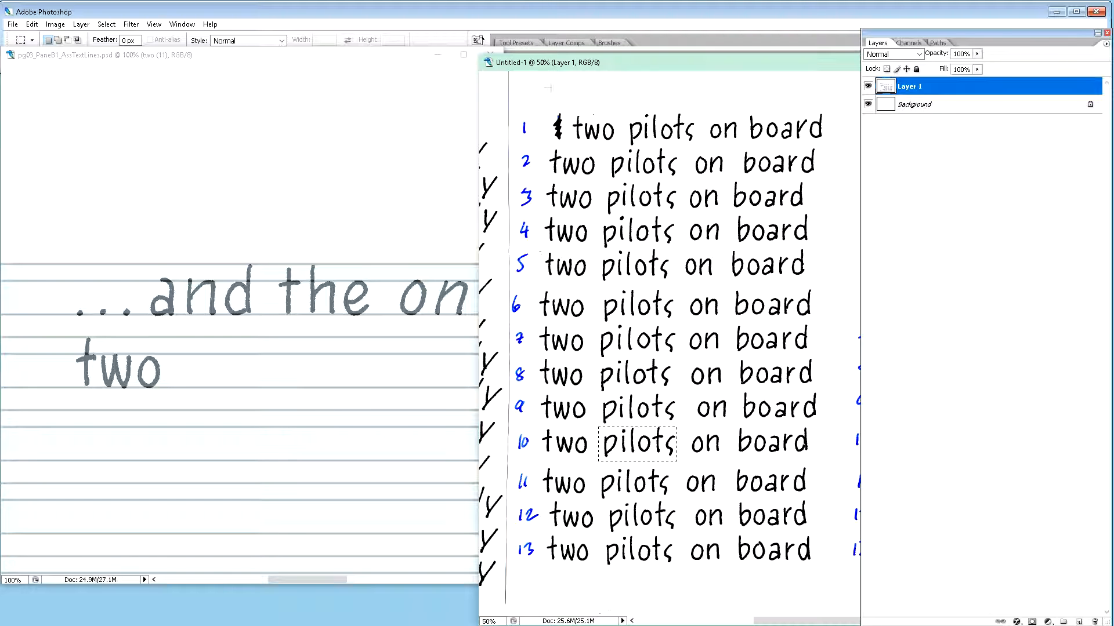
# Step: Copy the letters "ots" of "pilots" from row 10 of the scan and paste them into the PARTS OF WORDS group
pyautogui.hotkey('ctrl', '+')
pyautogui.hotkey('ctrl', '+')
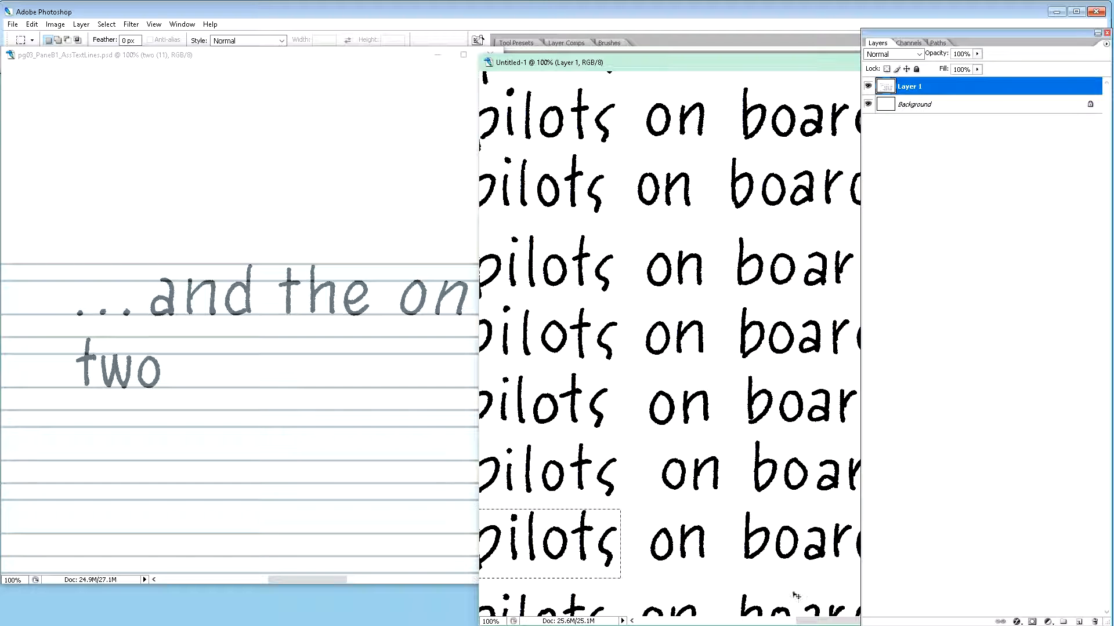
pyautogui.moveTo(830, 622); pyautogui.dragTo(807, 620)
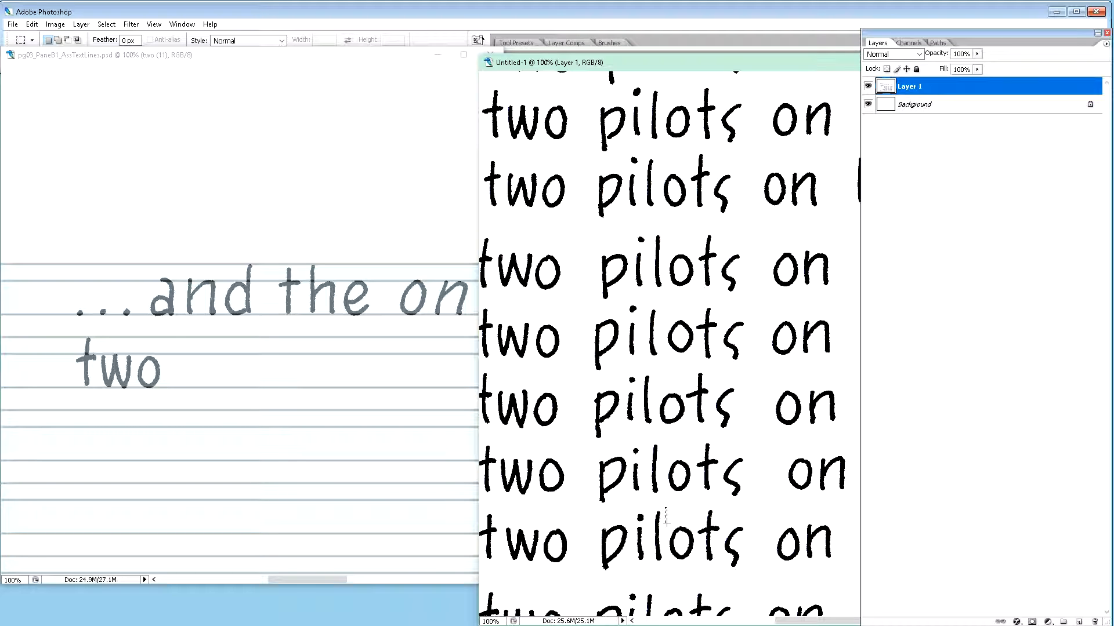
pyautogui.moveTo(729, 571); pyautogui.dragTo(751, 580)
pyautogui.moveTo(794, 621); pyautogui.dragTo(776, 622)
pyautogui.click(340, 442)
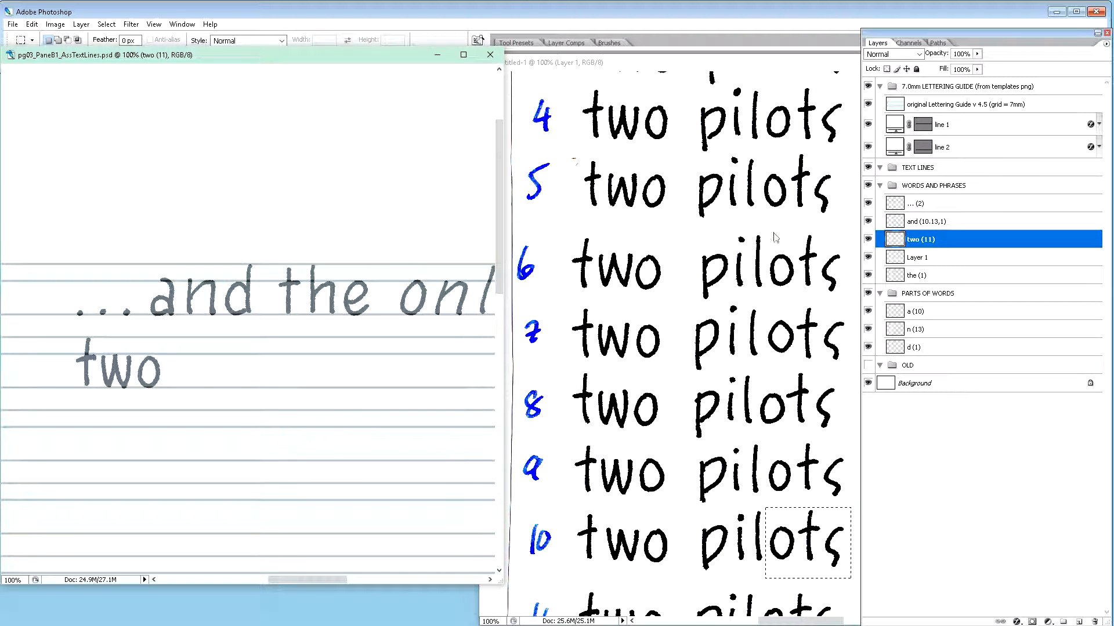
pyautogui.click(940, 311)
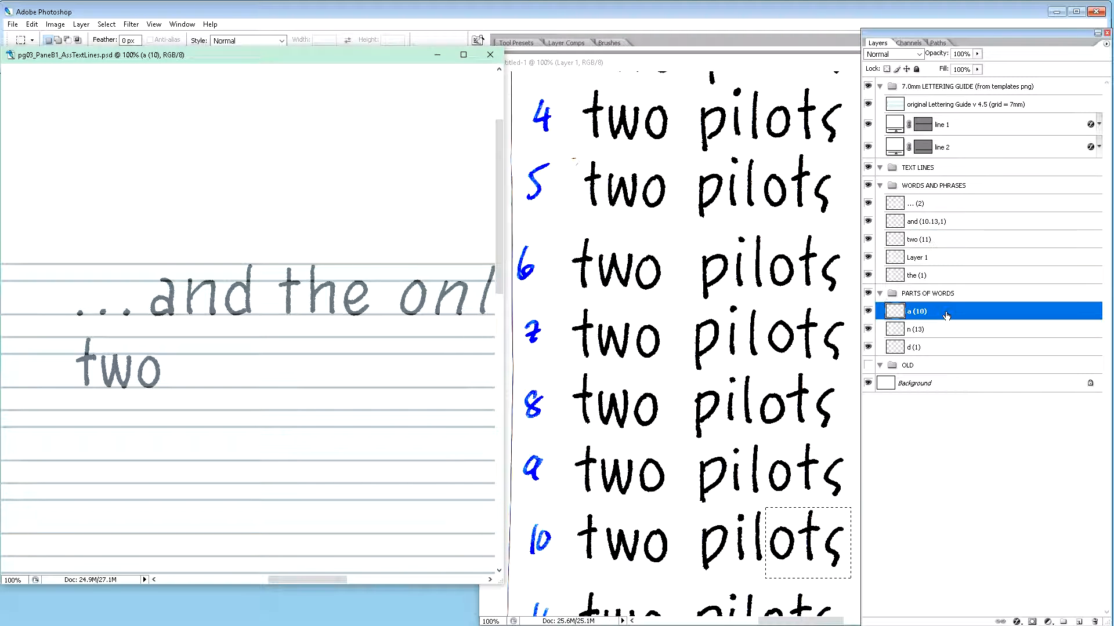
pyautogui.click(939, 351)
pyautogui.hotkey('ctrl', 'v')
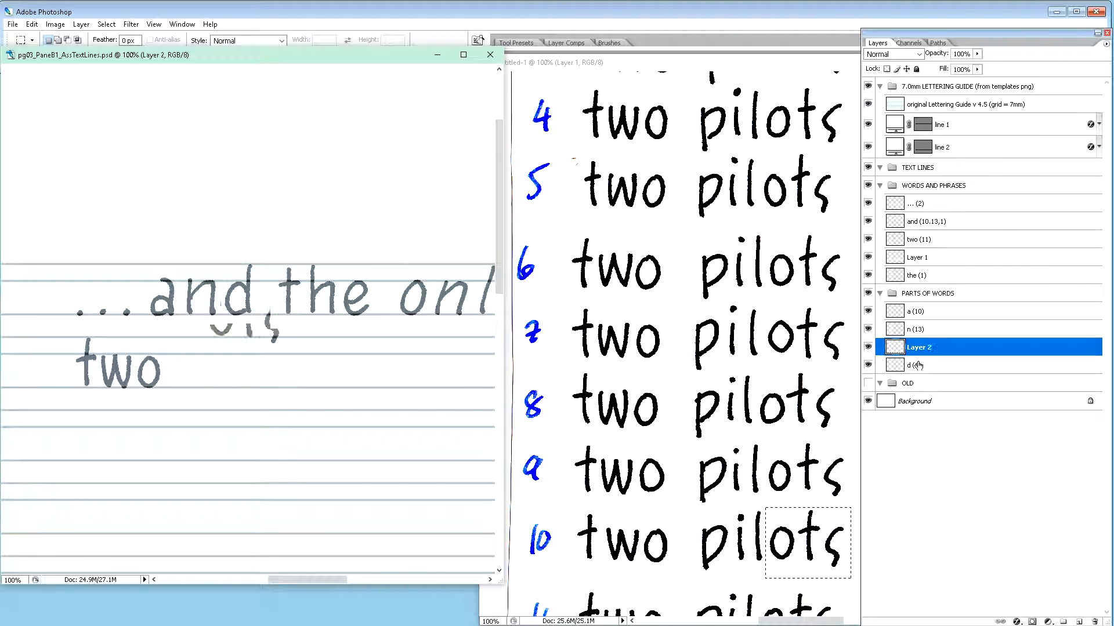
# Step: Order the pasted layer below "d (1)" in the PARTS OF WORDS group and name it "ots (10)"
pyautogui.moveTo(924, 353); pyautogui.dragTo(923, 373)
pyautogui.doubleClick(921, 365)
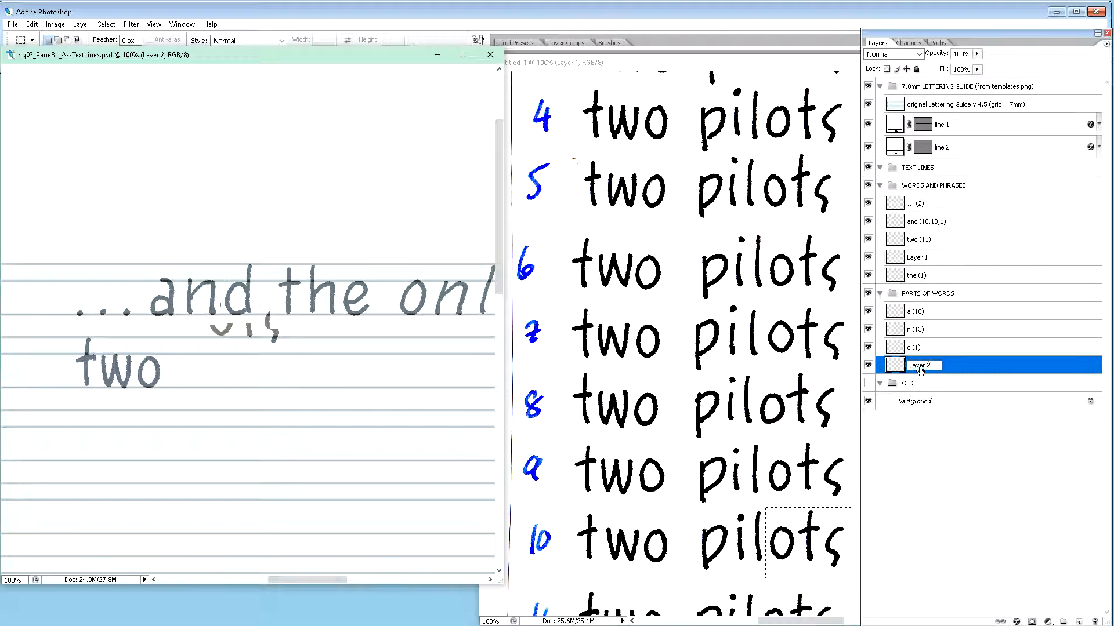
pyautogui.write('ots (10')
pyautogui.press('Return')
# Step: Copy the letters "pil" from row 7 of the scan and paste them above the "ots (10)" layer
pyautogui.click(770, 65)
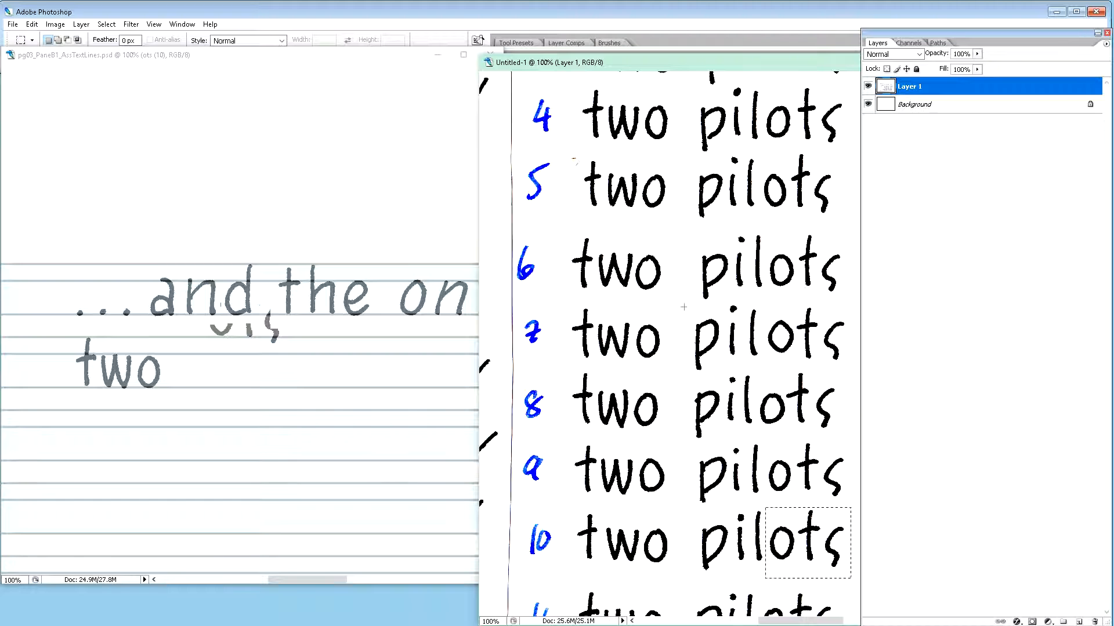
pyautogui.moveTo(684, 305); pyautogui.dragTo(764, 373)
pyautogui.click(378, 413)
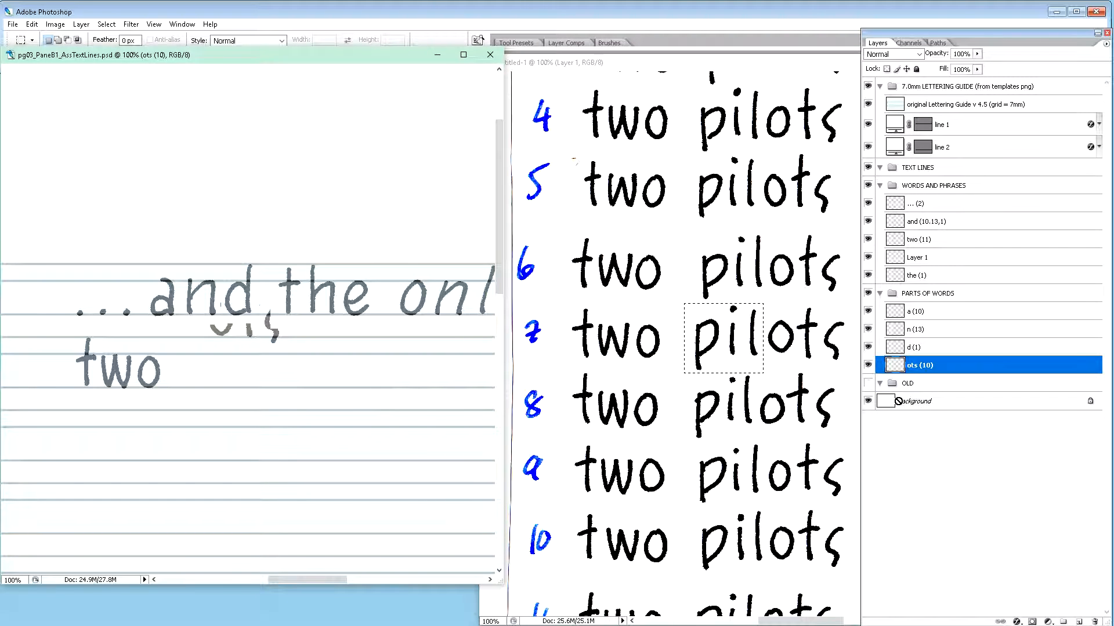
pyautogui.hotkey('ctrl', 'v')
# Step: Name the newly pasted letters' layer "pil (7)"
pyautogui.doubleClick(922, 365)
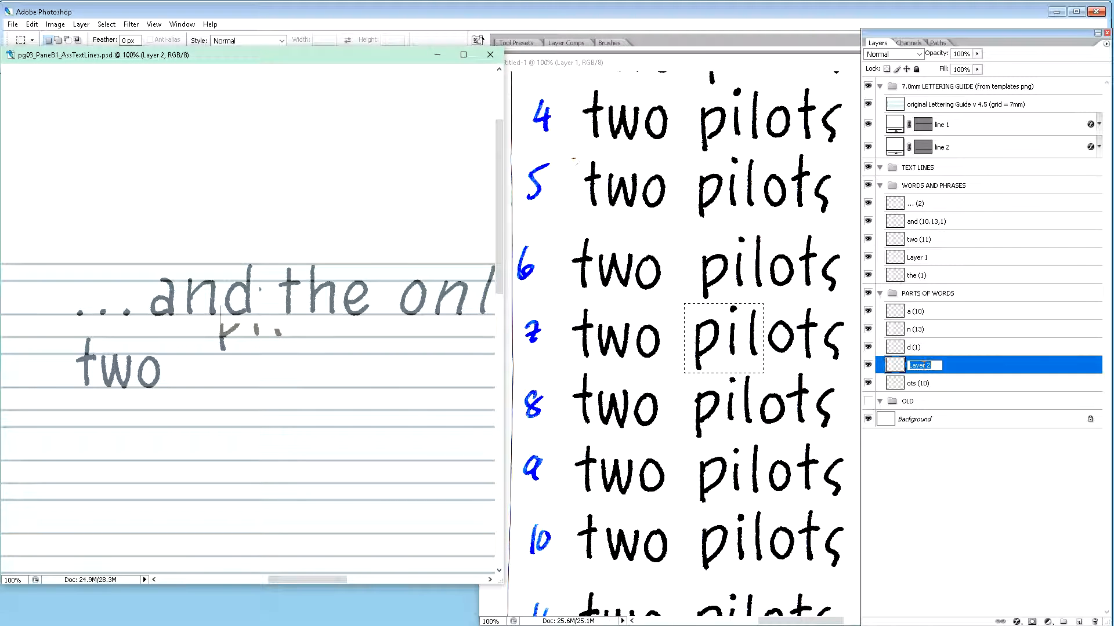
pyautogui.write('pl')
pyautogui.press('Return')
# Step: Move the "pil (7)" and "ots (10)" layers together down to the second guide row, after "two"
pyautogui.keyDown('shift'); pyautogui.click(911, 384); pyautogui.keyUp('shift')
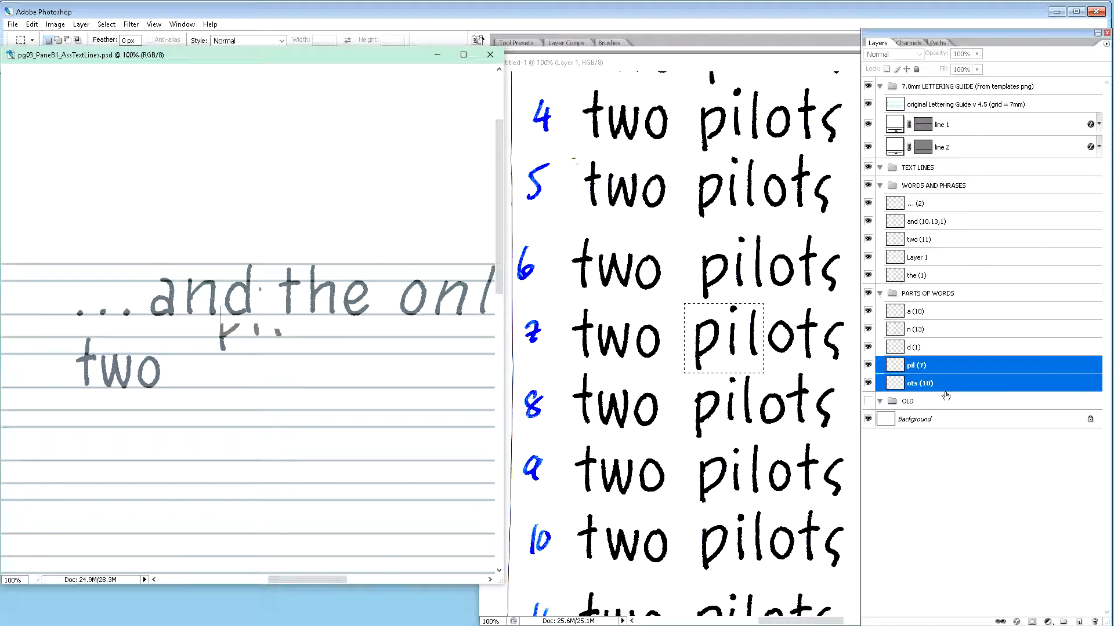
pyautogui.press('v')
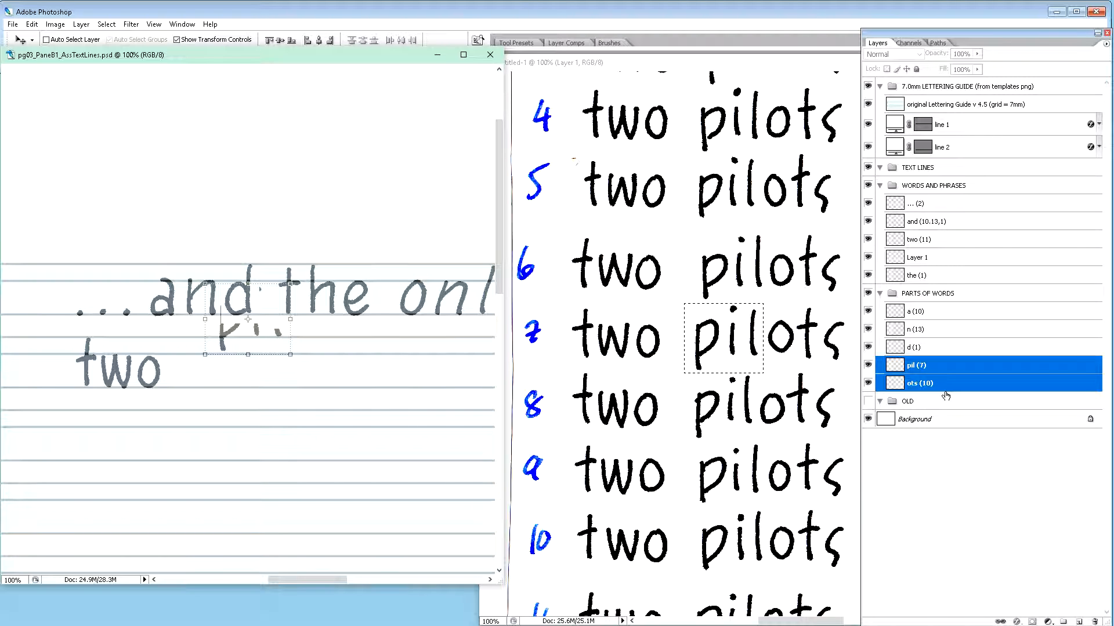
pyautogui.hotkey('shift', 'Down')
pyautogui.hotkey('shift', 'Down')
pyautogui.hotkey('shift', 'Down')
pyautogui.hotkey('shift', 'Down')
pyautogui.hotkey('shift', 'Down')
pyautogui.hotkey('shift', 'Down')
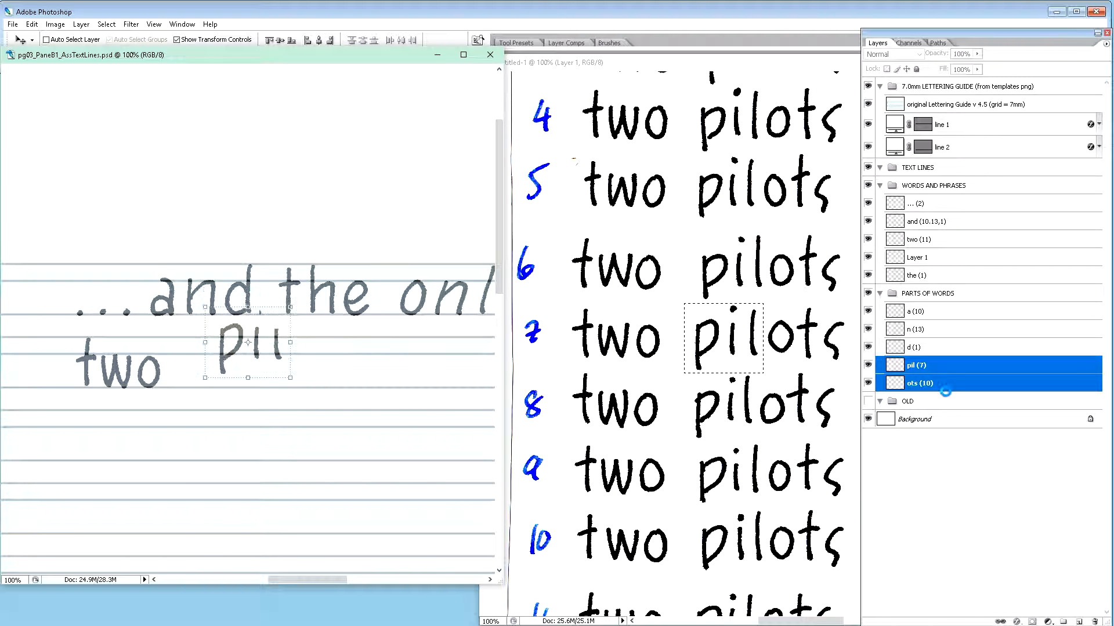
pyautogui.hotkey('shift', 'Down')
pyautogui.hotkey('shift', 'Down')
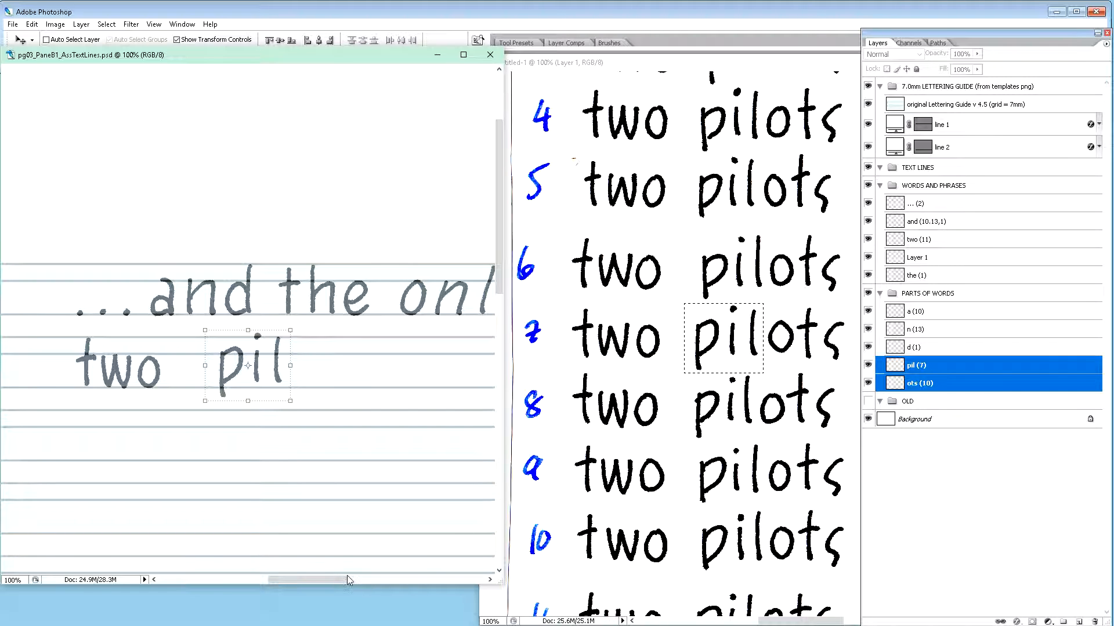
# Step: Move "ots" to follow "pil" with normal letter spacing and lower it onto the second guide row's baseline
pyautogui.moveTo(334, 579)
pyautogui.mouseDown()
pyautogui.moveTo(382, 578)
pyautogui.moveTo(350, 579)
pyautogui.mouseUp()
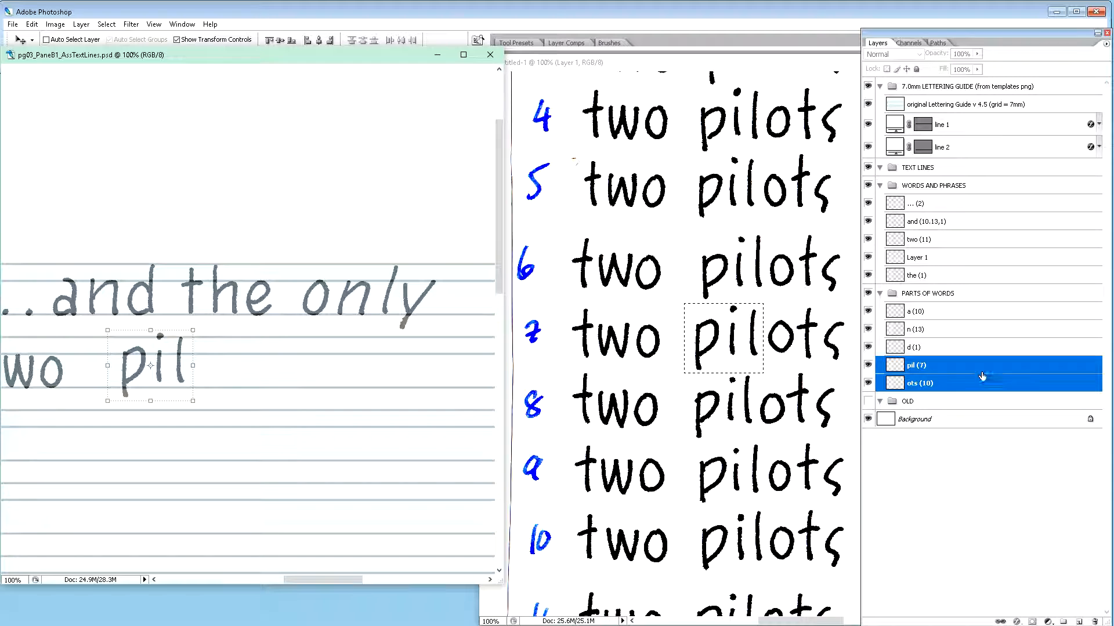
pyautogui.click(930, 386)
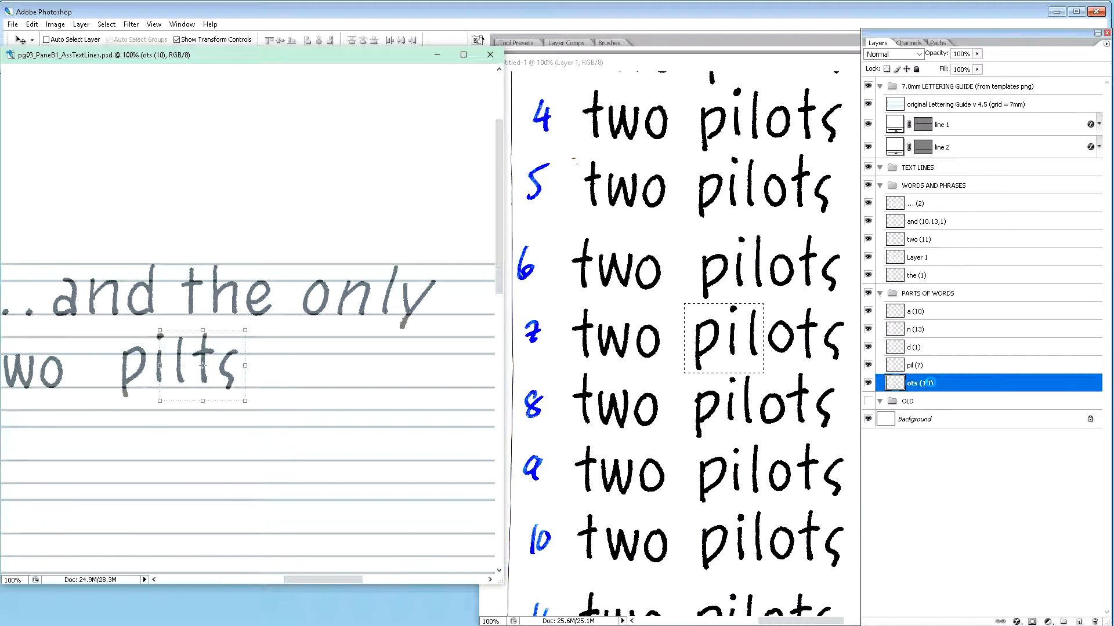
pyautogui.press('Down')
pyautogui.press('Down')
pyautogui.press('Down')
pyautogui.press('Down')
pyautogui.press('Down')
pyautogui.press('Down')
pyautogui.press('Down')
pyautogui.press('Down')
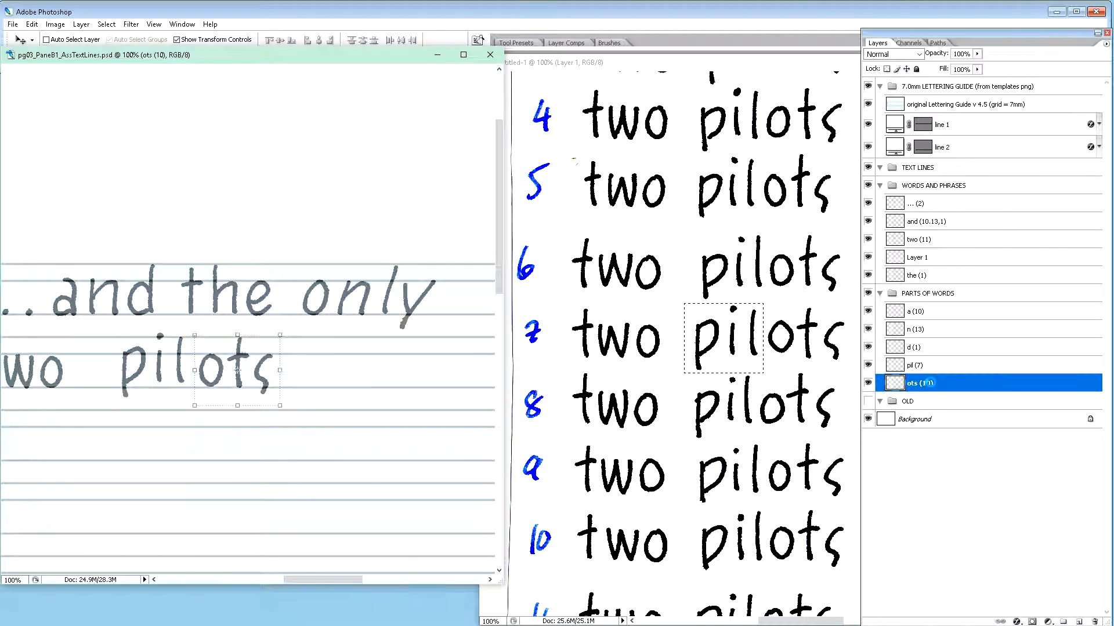
# Step: Lower "pil" slightly to line up with "ots" on the second guide row
pyautogui.click(945, 372)
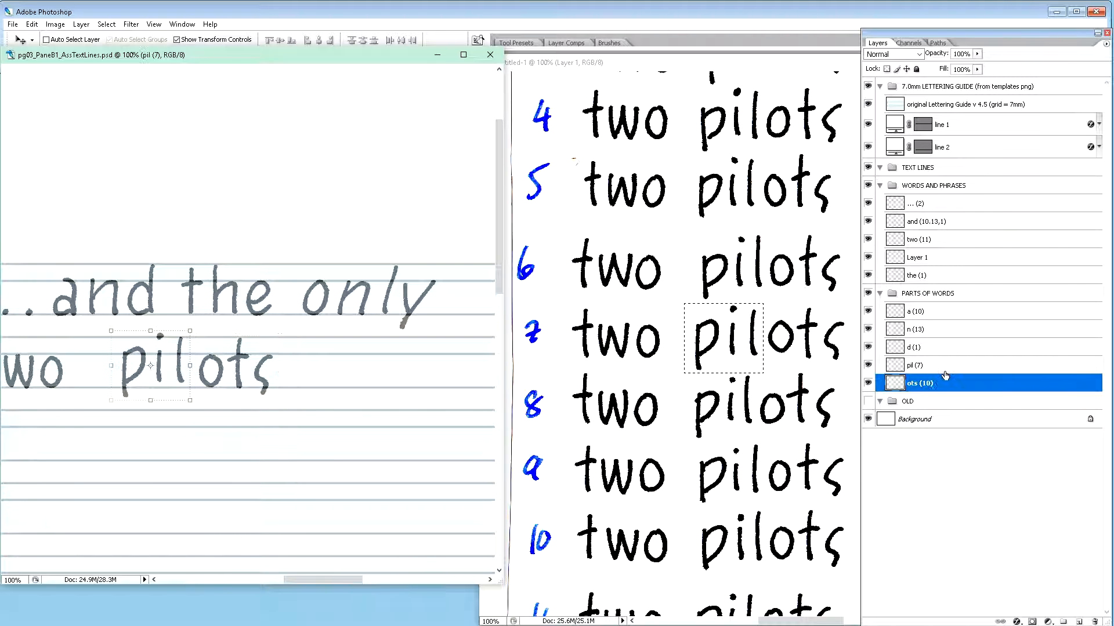
pyautogui.press('Down')
pyautogui.press('Down')
pyautogui.press('Down')
pyautogui.press('Down')
pyautogui.press('Down')
pyautogui.press('Down')
pyautogui.press('Down')
pyautogui.press('Down')
pyautogui.press('Down')
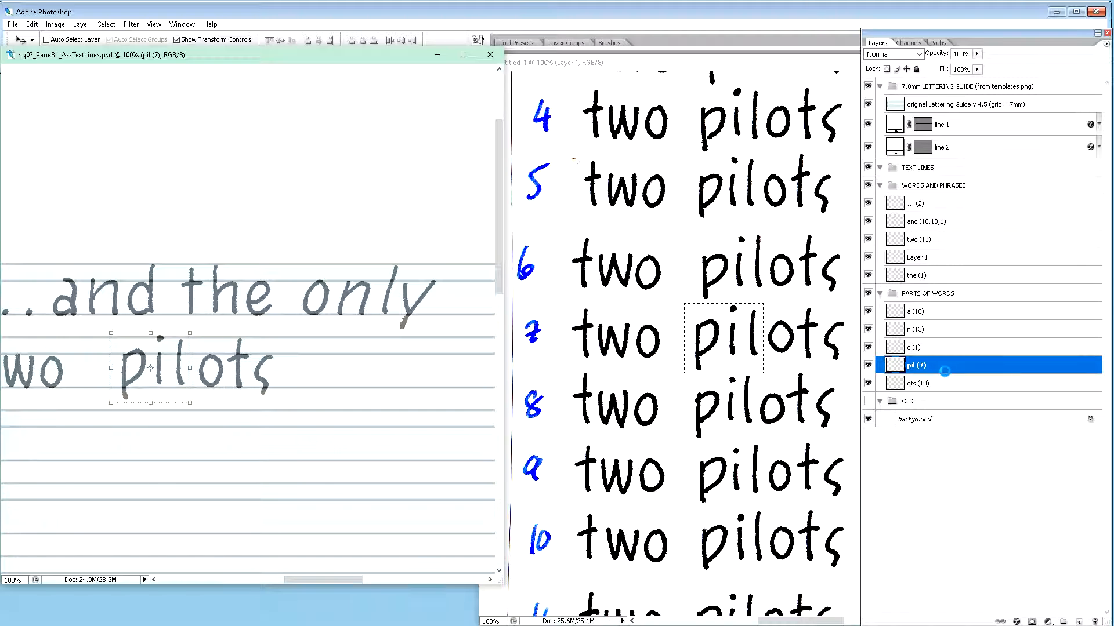
# Step: Move the "pil" letters slightly right so they sit closer to "ots" on the second guide row
pyautogui.press('Right')
pyautogui.press('Right')
pyautogui.press('Right')
pyautogui.press('Right')
pyautogui.press('Right')
pyautogui.press('Right')
pyautogui.press('Right')
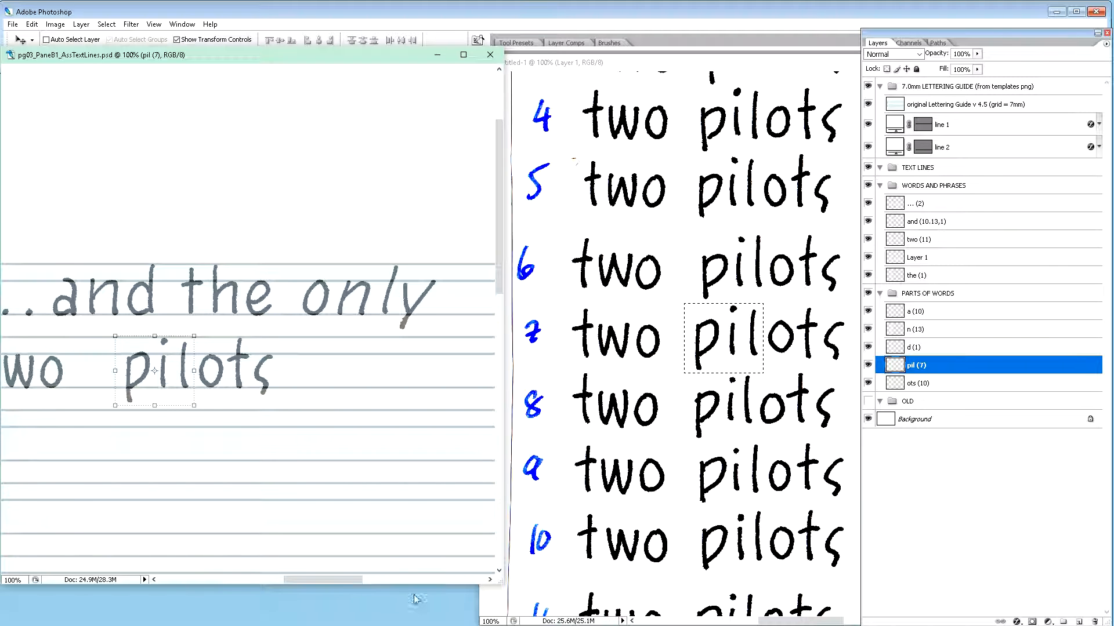
pyautogui.moveTo(346, 580)
pyautogui.mouseDown()
pyautogui.moveTo(321, 579)
pyautogui.moveTo(334, 579)
pyautogui.mouseUp()
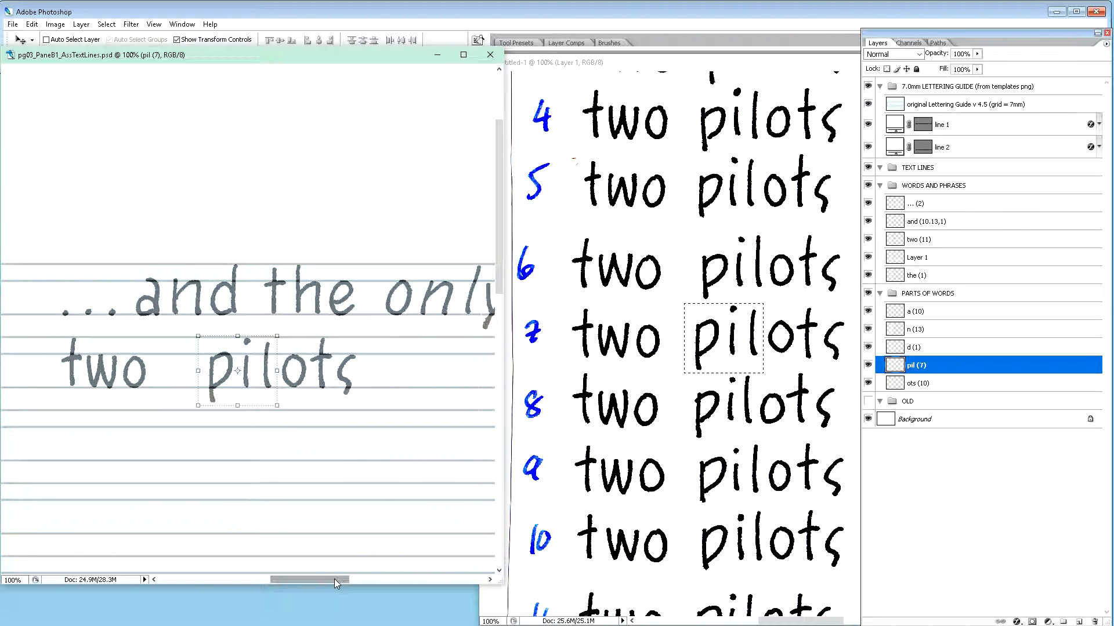
pyautogui.press('Right')
pyautogui.press('Right')
pyautogui.press('Right')
pyautogui.press('Right')
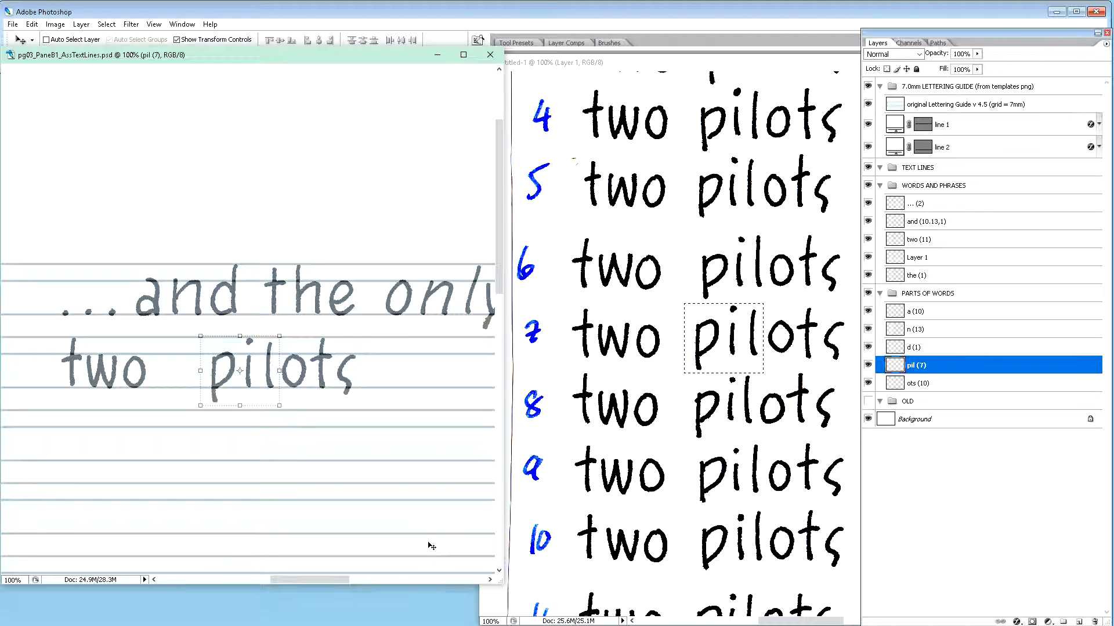
# Step: Separate the letters "pi" from the "pil (7)" layer onto a new layer of their own
pyautogui.press('m')
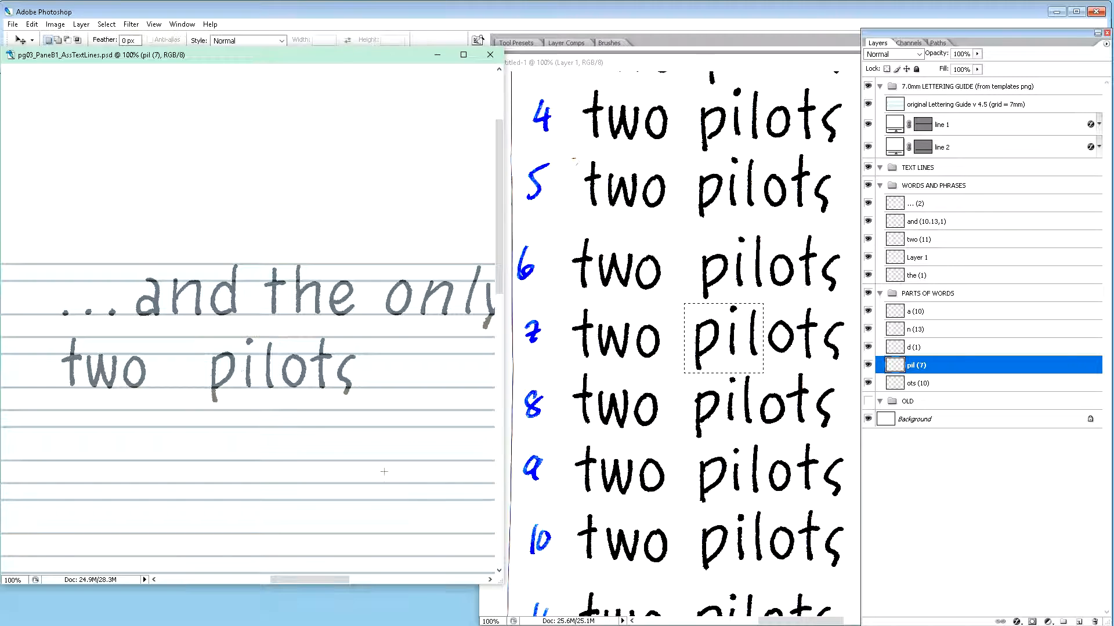
pyautogui.moveTo(195, 329); pyautogui.dragTo(257, 418)
pyautogui.hotkey('ctrl', 'j')
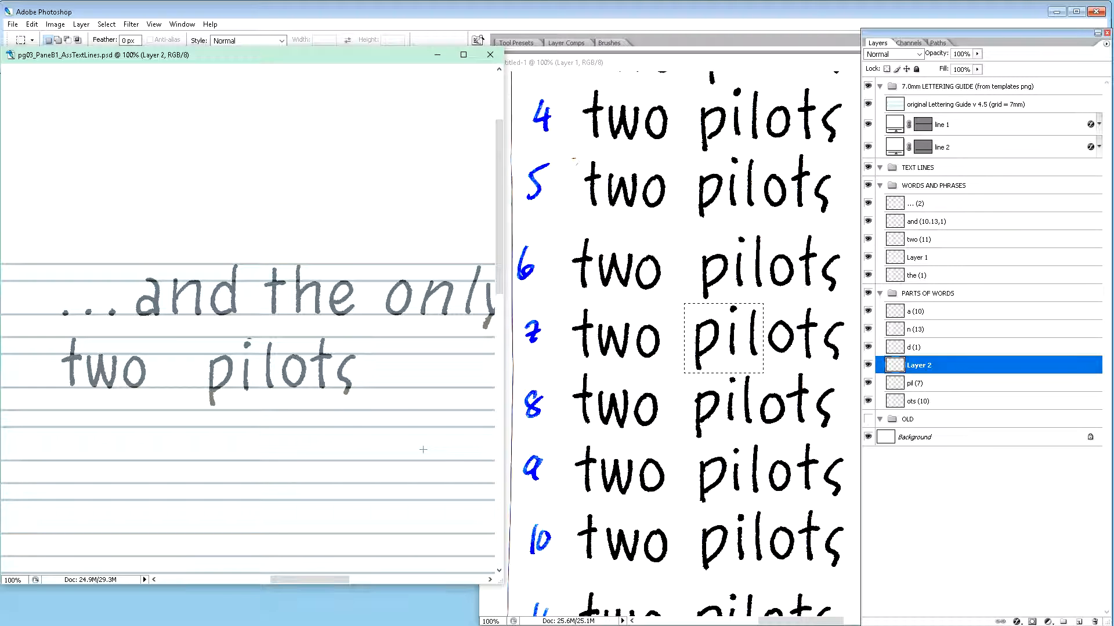
# Step: Shift the separated "pi" slightly right to tighten its spacing with the "l"
pyautogui.press('v')
pyautogui.press('Up')
pyautogui.press('Up')
pyautogui.press('Up')
pyautogui.press('Up')
pyautogui.press('Up')
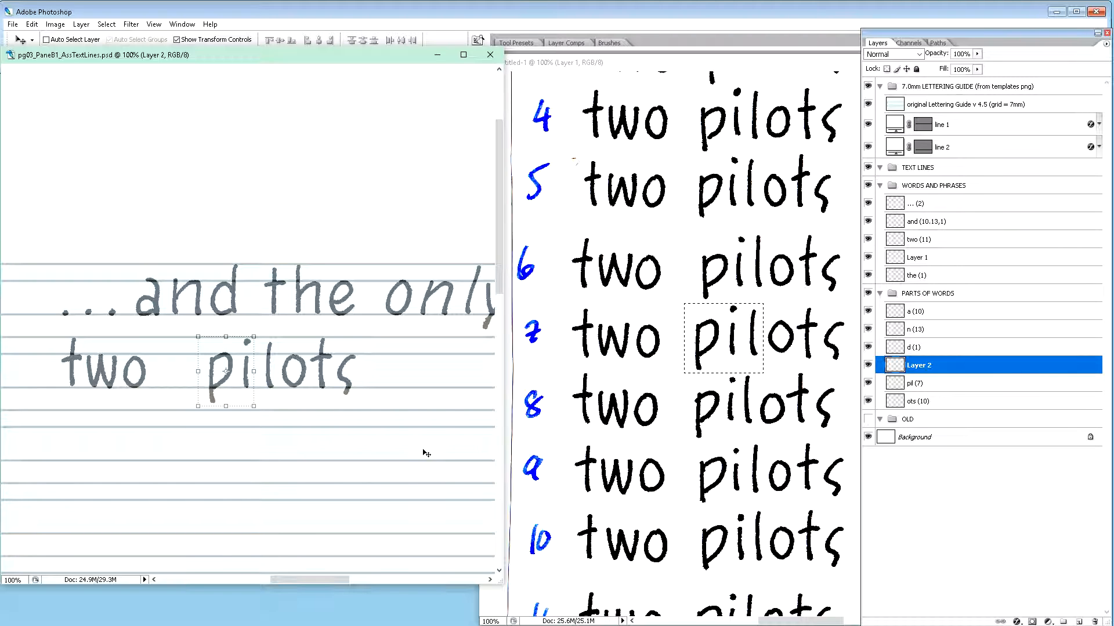
pyautogui.press('Right')
pyautogui.press('Right')
pyautogui.press('Right')
pyautogui.press('Right')
pyautogui.press('Right')
pyautogui.press('Right')
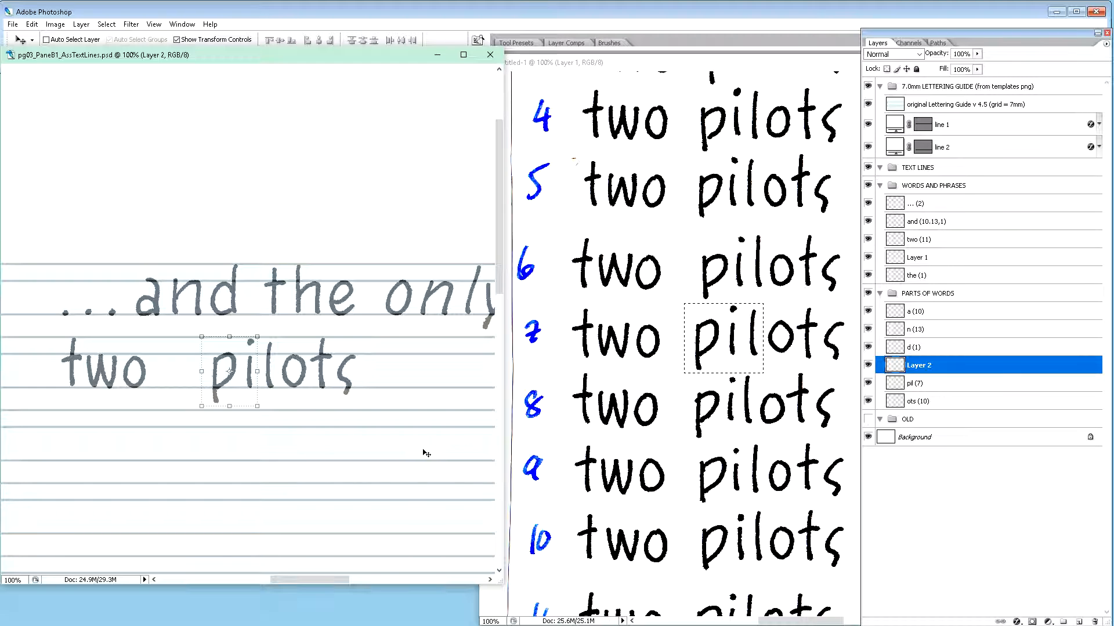
pyautogui.press('Right')
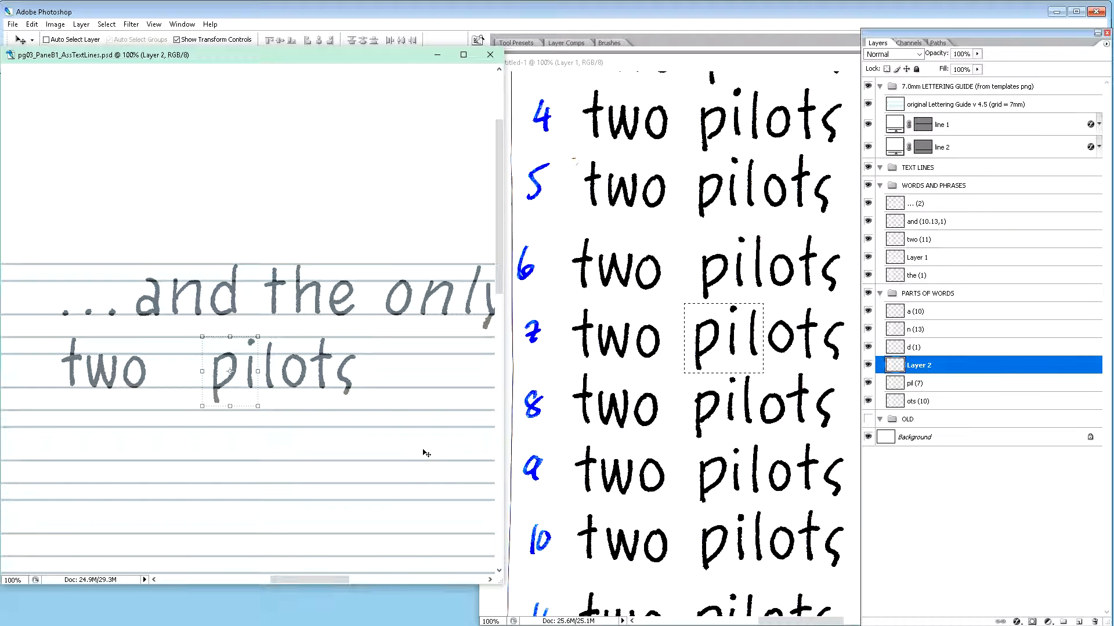
# Step: Merge the separated "pi" with its "l" layer again and name the merged layer "pil (7)"
pyautogui.doubleClick(915, 386)
pyautogui.hotkey('ctrl', 'c')
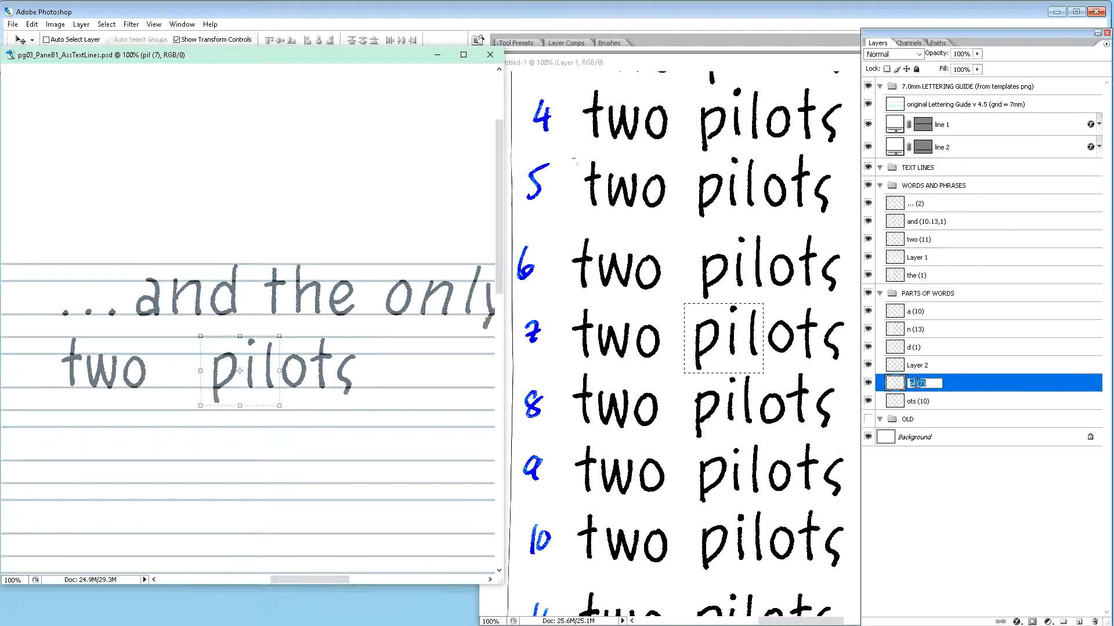
pyautogui.keyDown('shift'); pyautogui.click(928, 366); pyautogui.keyUp('shift')
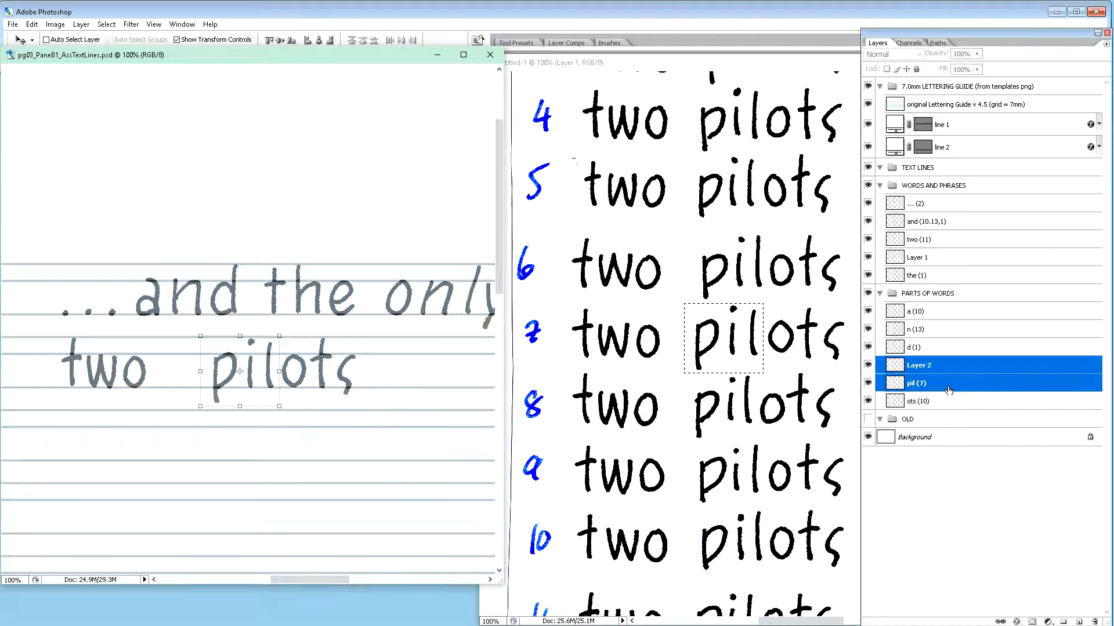
pyautogui.hotkey('ctrl', 'e')
pyautogui.doubleClick(928, 365)
pyautogui.hotkey('ctrl', 'v')
pyautogui.press('Return')
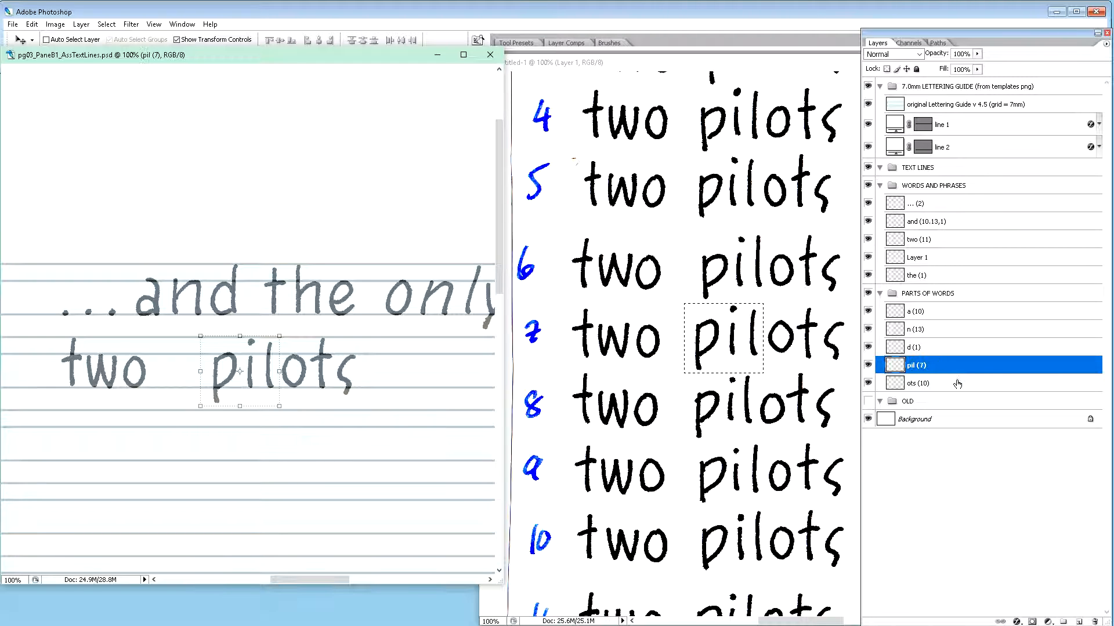
# Step: Create a merged copy of "pil (7)" and "ots (10)" and place it at the end of the WORDS AND PHRASES group
pyautogui.keyDown('shift'); pyautogui.click(921, 385); pyautogui.keyUp('shift')
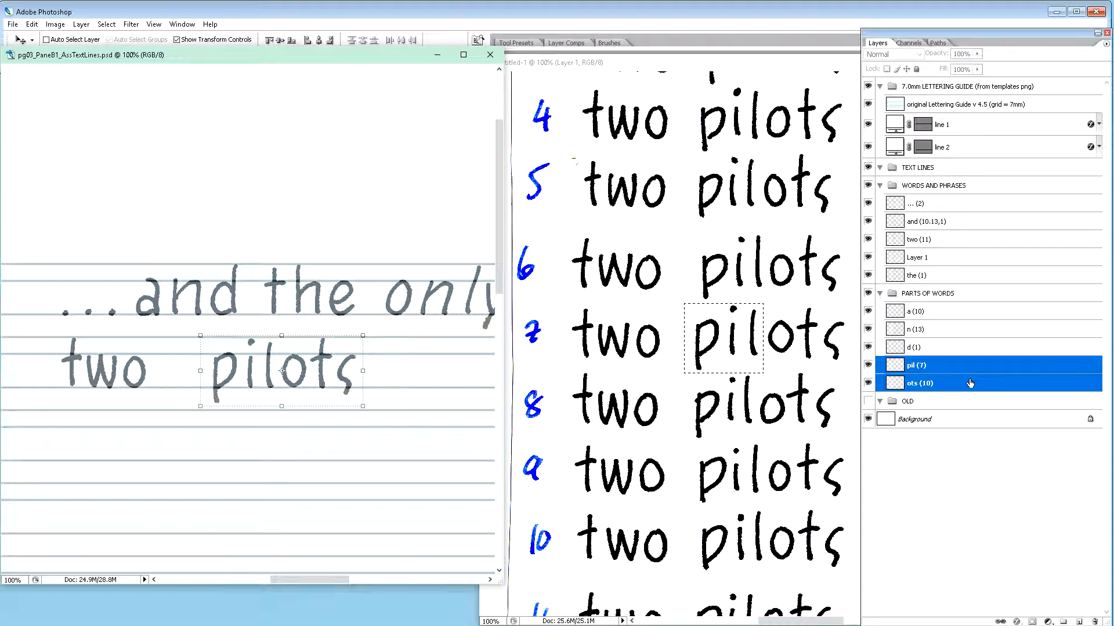
pyautogui.hotkey('ctrl', 'alt', 'e')
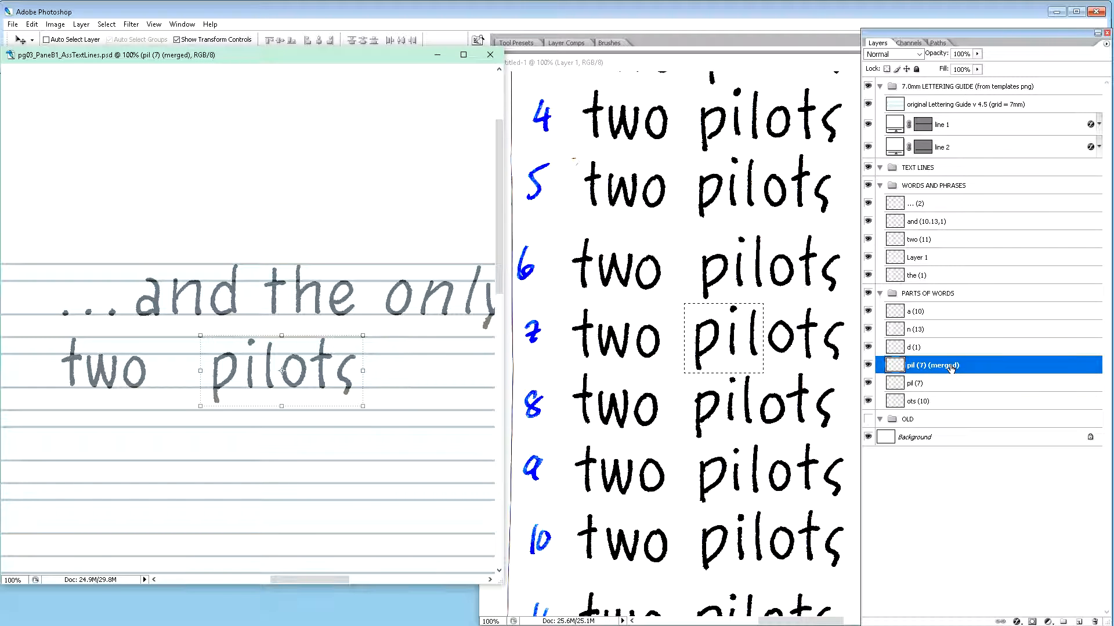
pyautogui.moveTo(950, 369); pyautogui.dragTo(945, 288)
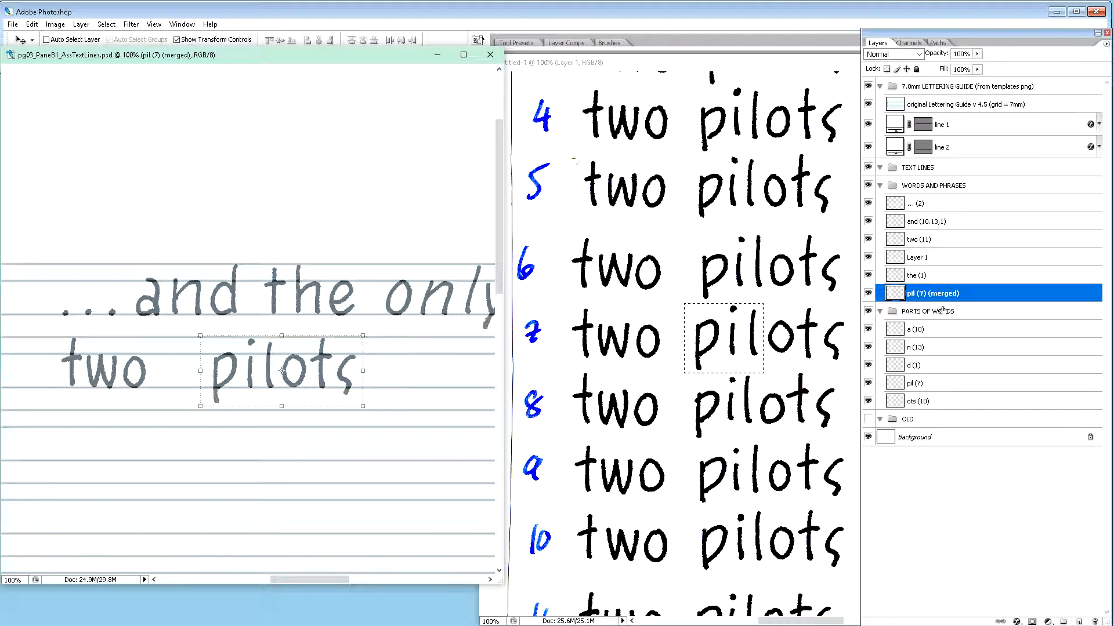
# Step: Rename the merged word's layer "pilots (7,10)"
pyautogui.doubleClick(939, 295)
pyautogui.write('pilots (')
pyautogui.write('7)')
pyautogui.press('Return')
pyautogui.doubleClick(937, 294)
pyautogui.click(941, 294)
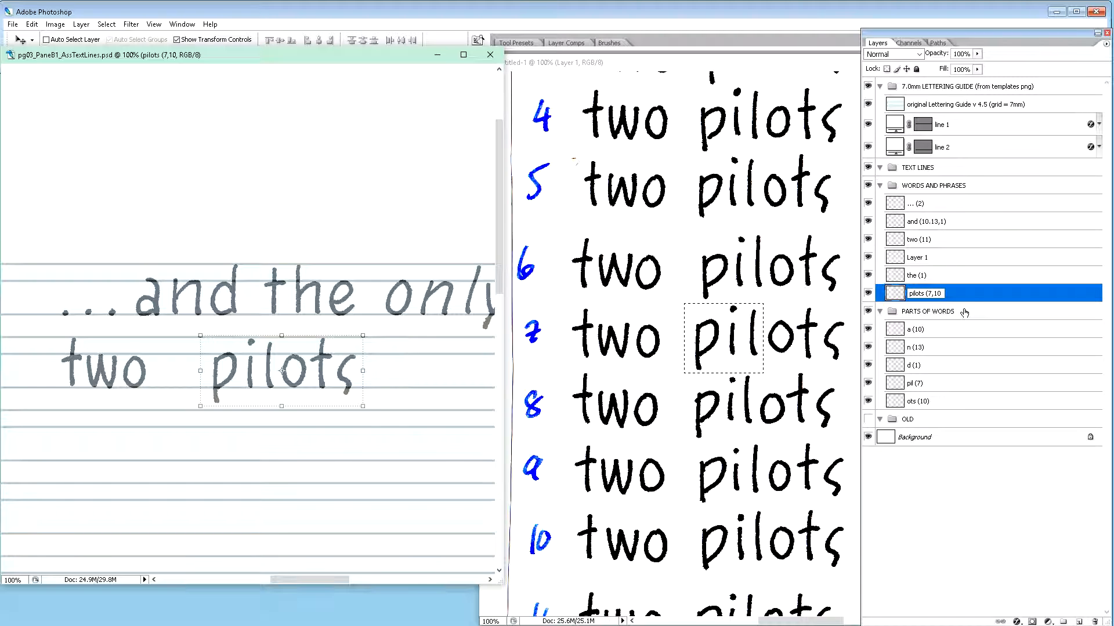
pyautogui.write(')')
pyautogui.press('Return')
# Step: Hide all layers in the PARTS OF WORDS group and move "pilots" left to normal word spacing after "two"
pyautogui.moveTo(868, 402); pyautogui.dragTo(868, 329)
pyautogui.hotkey('shift', 'Left')
pyautogui.hotkey('shift', 'Left')
pyautogui.hotkey('shift', 'Left')
pyautogui.hotkey('shift', 'Left')
pyautogui.hotkey('shift', 'Left')
pyautogui.hotkey('shift', 'Left')
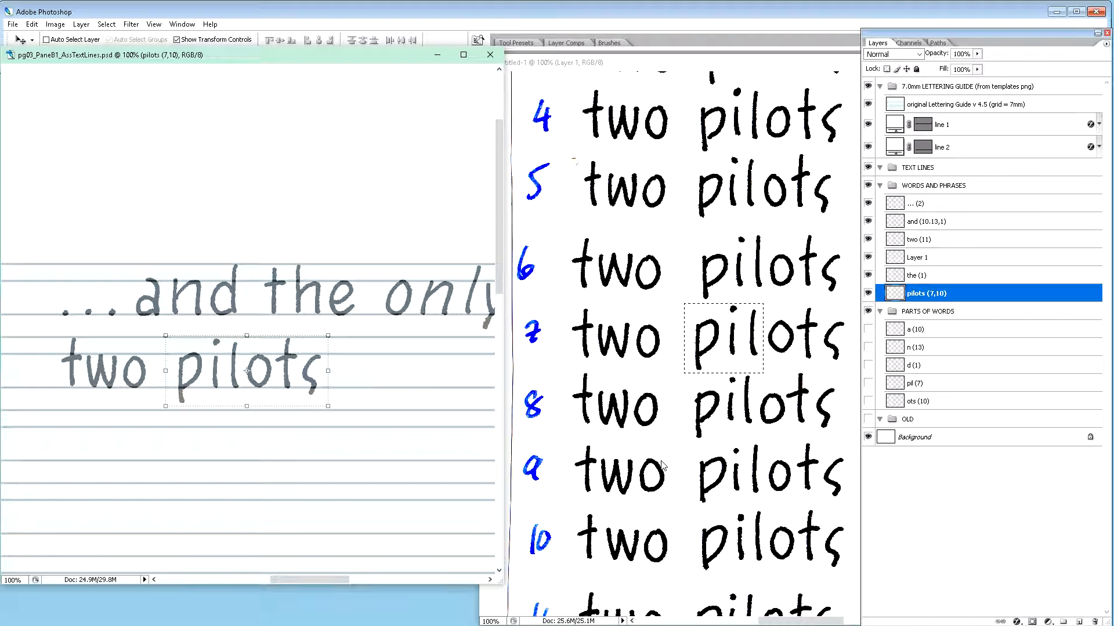
pyautogui.moveTo(342, 584); pyautogui.dragTo(346, 581)
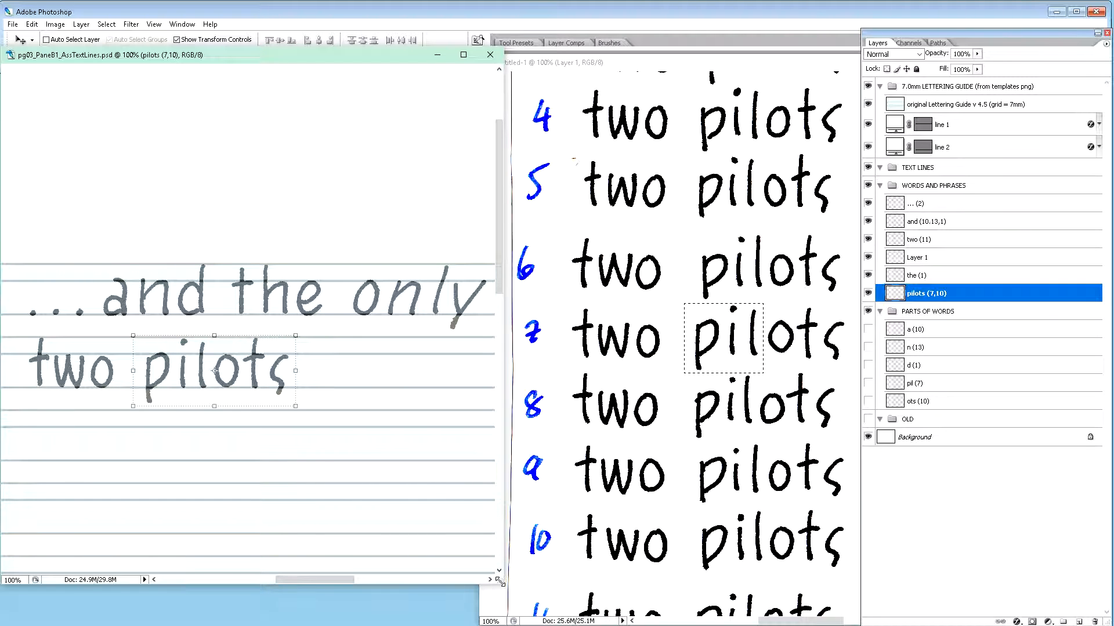
# Step: Compare the handwritten "on" and "board" samples across the rows of the scan
pyautogui.moveTo(789, 622); pyautogui.dragTo(842, 619)
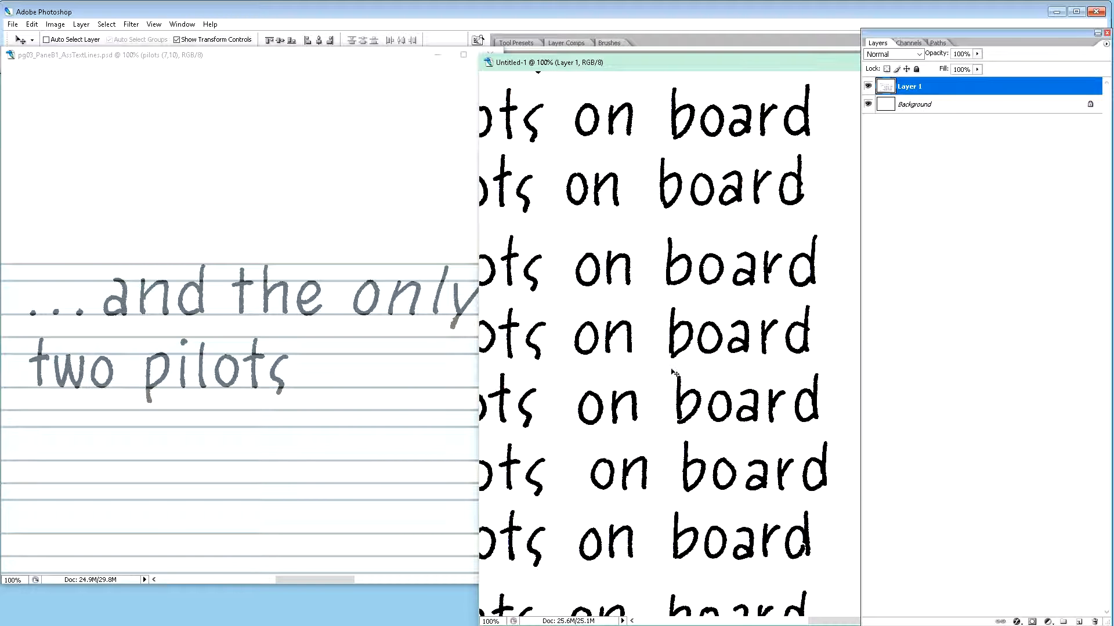
pyautogui.scroll(-4, 673, 372)
pyautogui.scroll(-3, 667, 370)
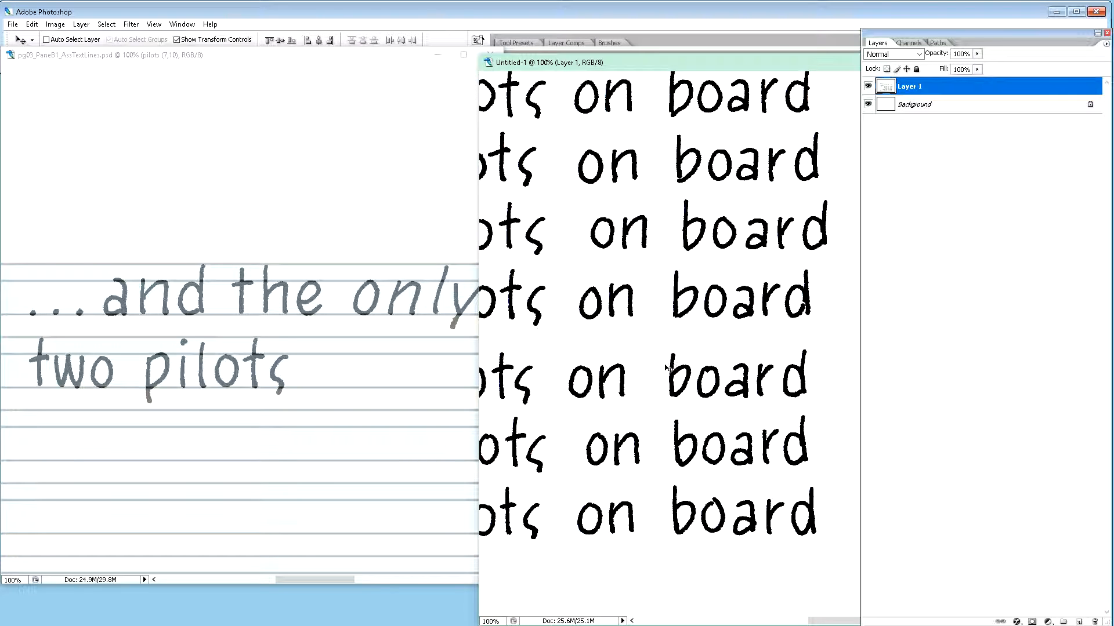
pyautogui.scroll(4, 667, 369)
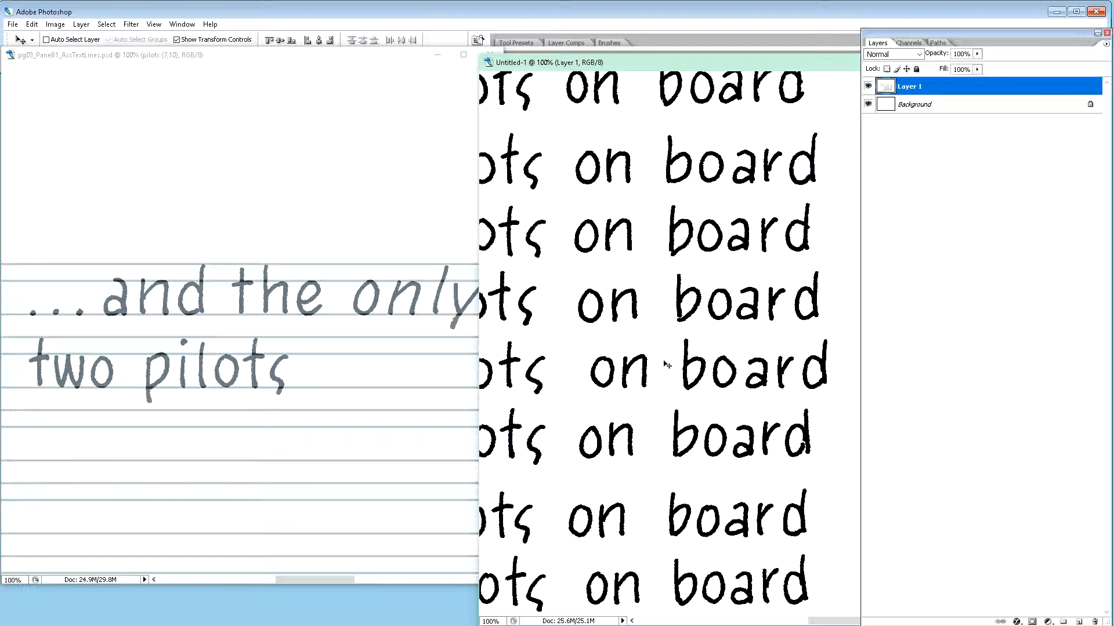
pyautogui.scroll(1, 667, 365)
pyautogui.scroll(3, 666, 374)
pyautogui.scroll(4, 665, 380)
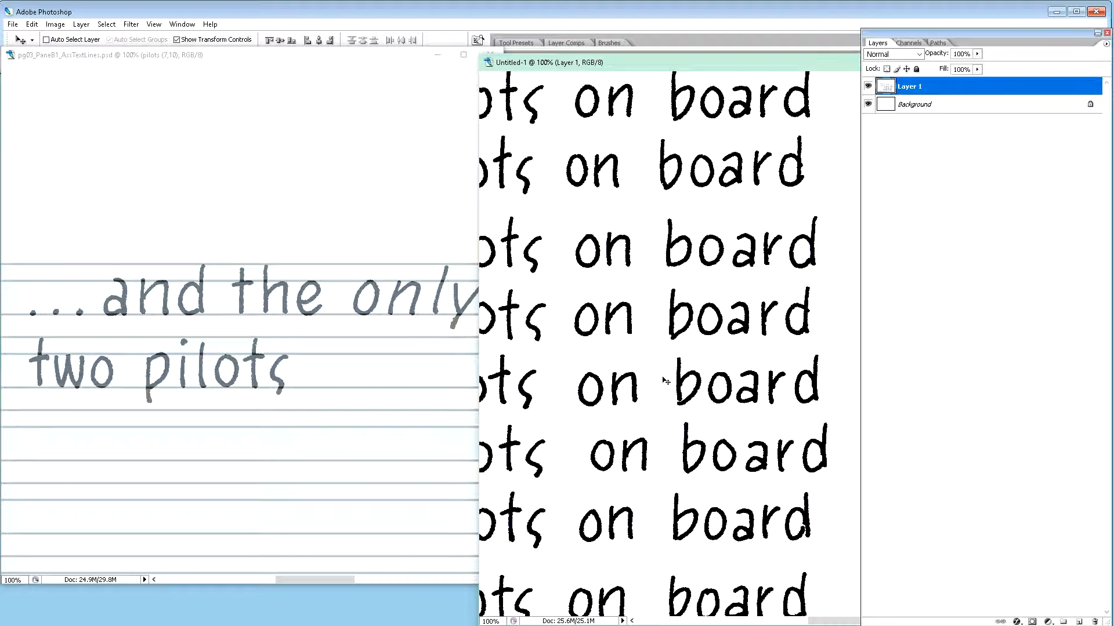
pyautogui.scroll(2, 665, 380)
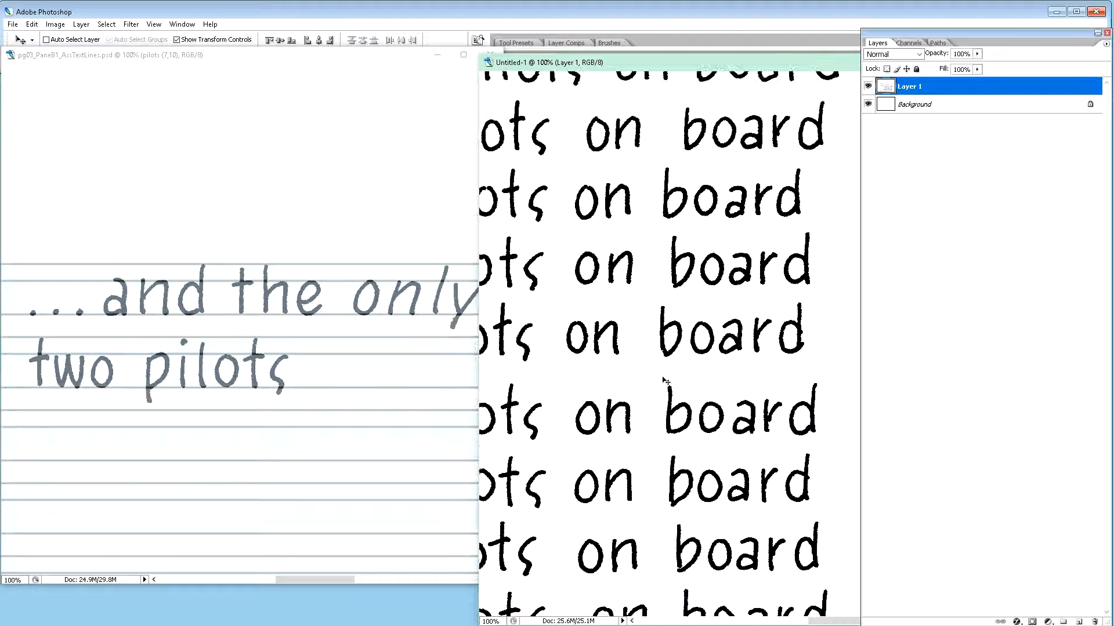
pyautogui.scroll(3, 666, 381)
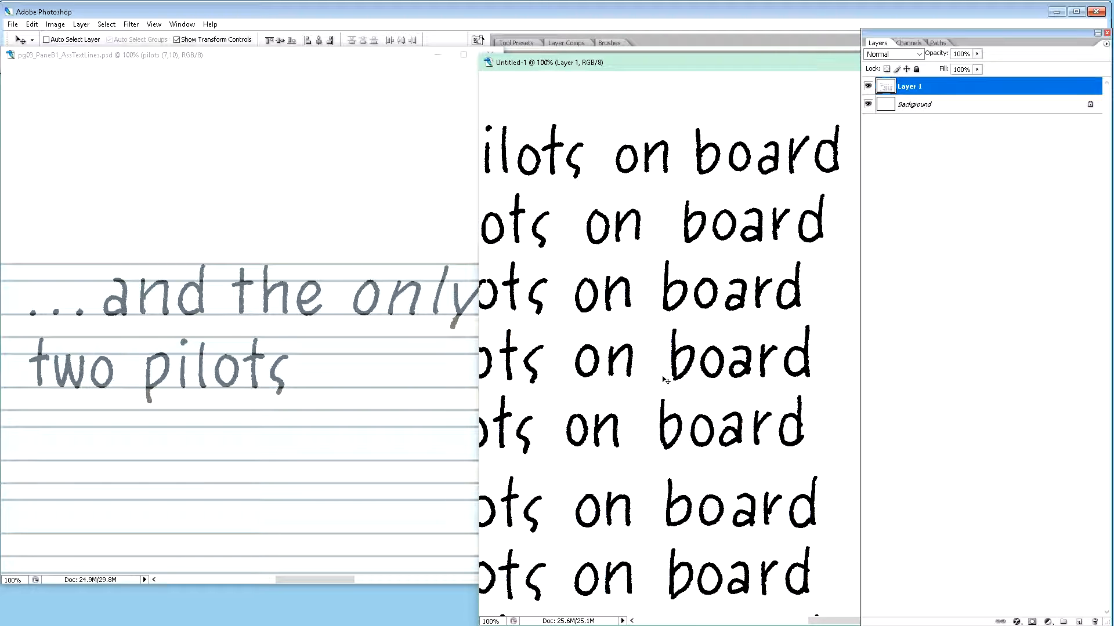
pyautogui.scroll(-5, 665, 380)
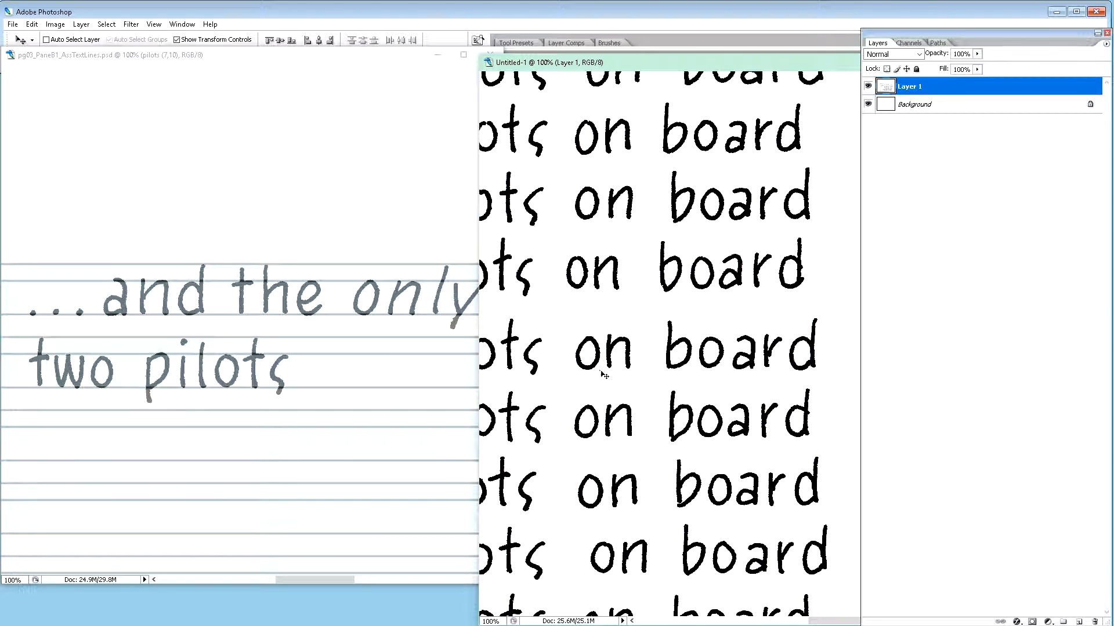
# Step: Copy the word "on" from row 6 of the scan and paste it into the pg03_PaneB1 text lines document
pyautogui.press('m')
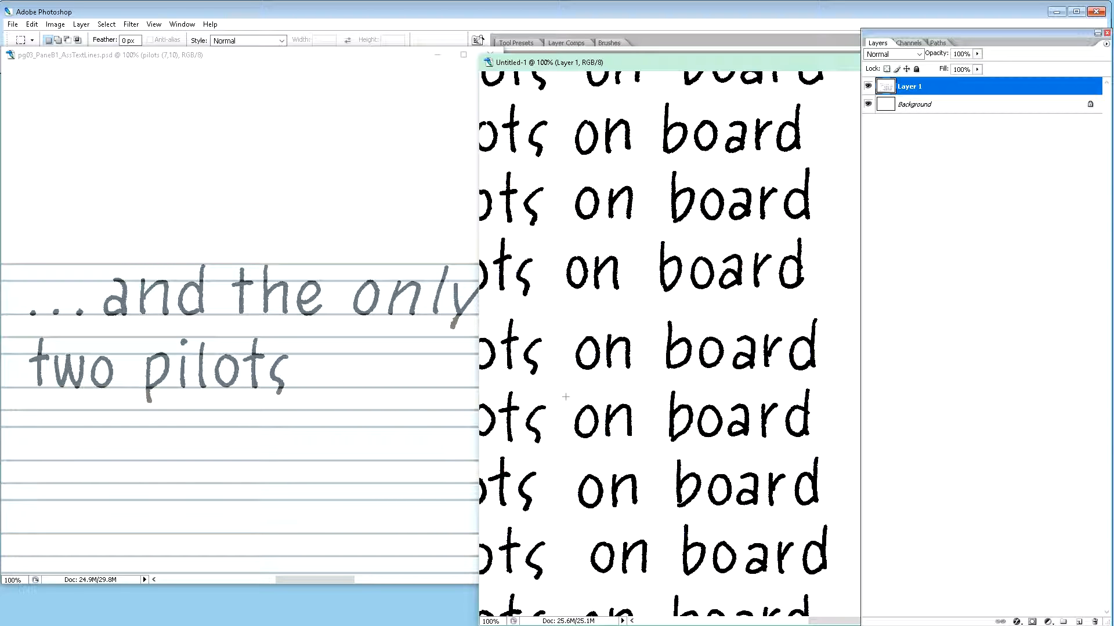
pyautogui.moveTo(580, 416); pyautogui.dragTo(641, 447)
pyautogui.click(564, 326)
pyautogui.moveTo(593, 360); pyautogui.dragTo(640, 380)
pyautogui.moveTo(829, 622)
pyautogui.mouseDown()
pyautogui.moveTo(783, 623)
pyautogui.moveTo(811, 623)
pyautogui.mouseUp()
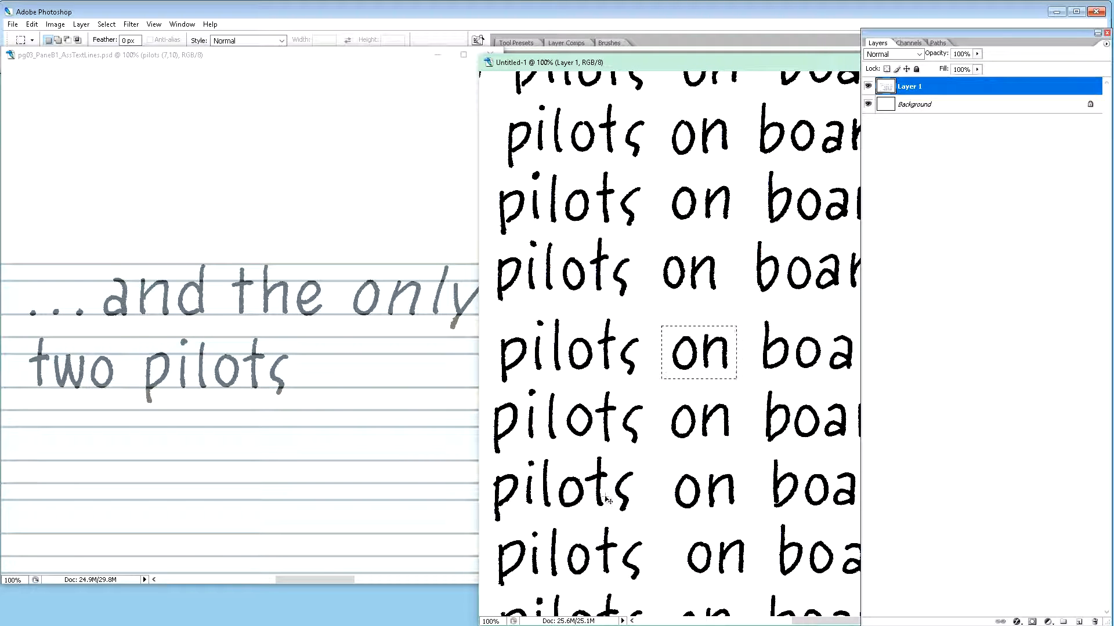
pyautogui.click(324, 368)
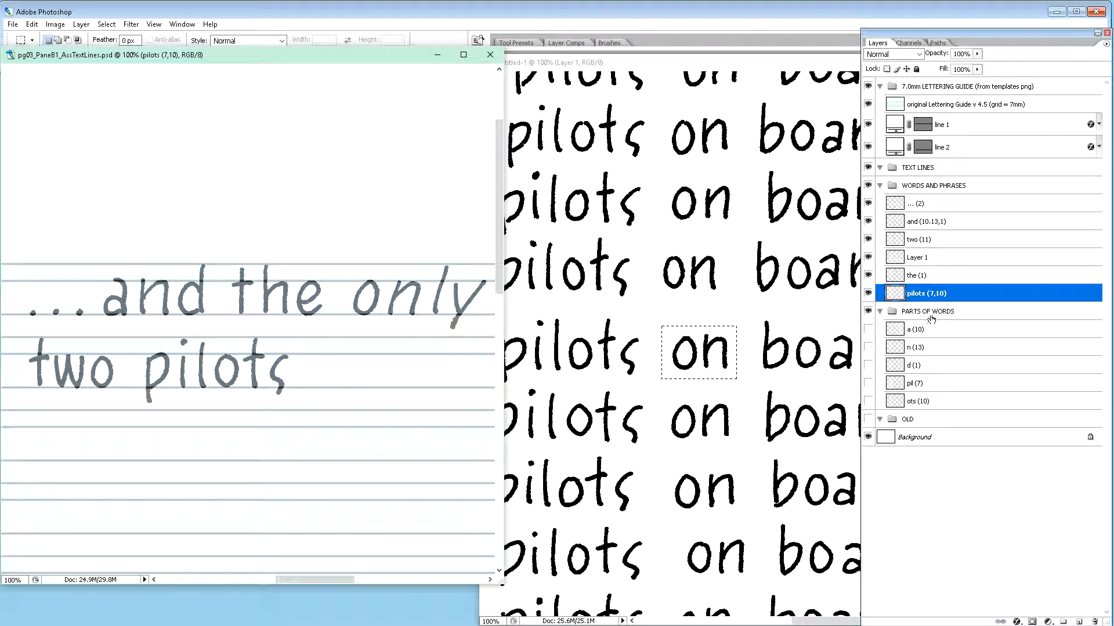
pyautogui.hotkey('ctrl', 'v')
# Step: Name the pasted word's layer "on (6)" and move it below "pilots (7,10)" in the layer stack
pyautogui.doubleClick(925, 294)
pyautogui.write('on (6')
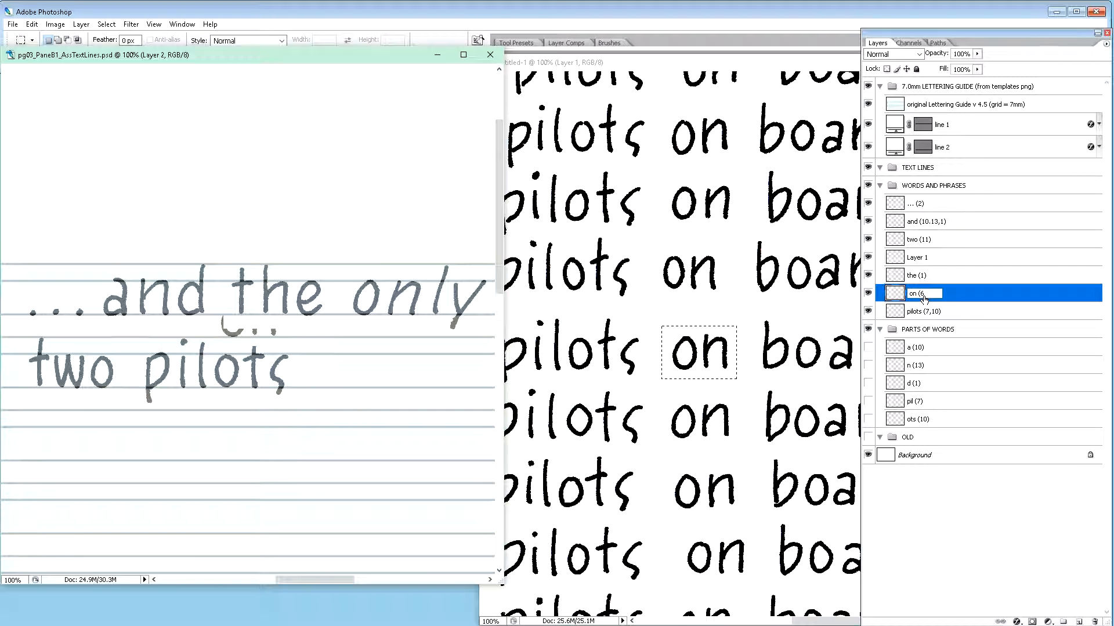
pyautogui.write(')')
pyautogui.press('Return')
pyautogui.moveTo(923, 296); pyautogui.dragTo(929, 318)
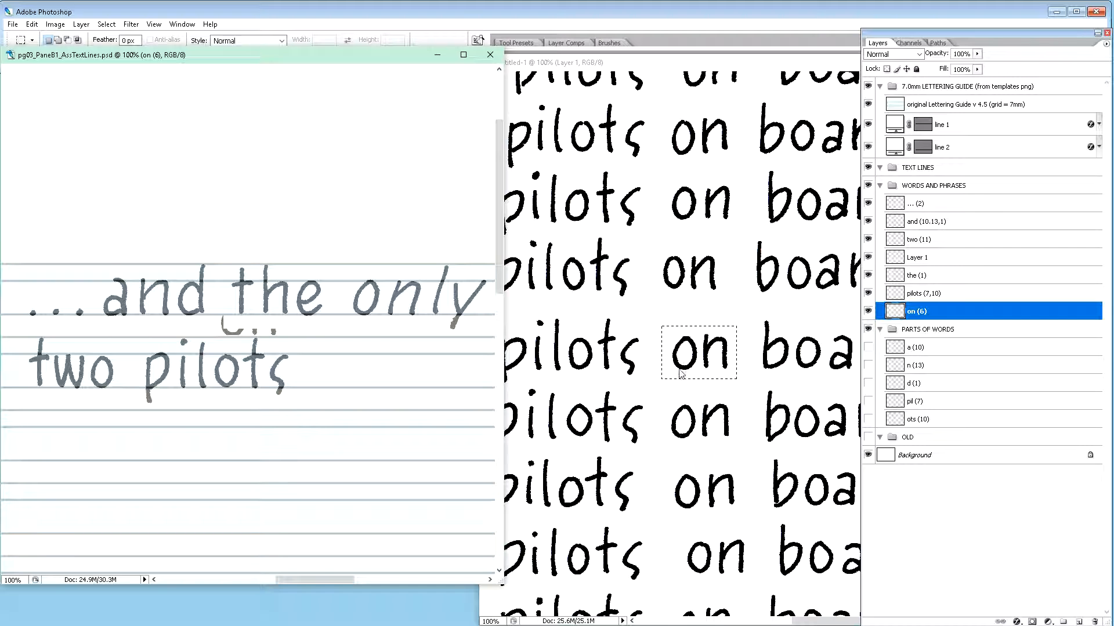
# Step: Move "on" onto the second guide row's baseline, with normal word spacing after "pilots"
pyautogui.press('v')
pyautogui.hotkey('shift', 'Down')
pyautogui.hotkey('shift', 'Down')
pyautogui.hotkey('shift', 'Down')
pyautogui.hotkey('shift', 'Down')
pyautogui.hotkey('shift', 'Down')
pyautogui.hotkey('shift', 'Down')
pyautogui.hotkey('shift', 'Down')
pyautogui.hotkey('shift', 'Right')
pyautogui.hotkey('shift', 'Right')
pyautogui.hotkey('shift', 'Right')
pyautogui.hotkey('shift', 'Right')
pyautogui.hotkey('shift', 'Right')
pyautogui.hotkey('shift', 'Right')
pyautogui.hotkey('shift', 'Right')
pyautogui.hotkey('shift', 'Right')
pyautogui.hotkey('shift', 'Right')
pyautogui.hotkey('shift', 'Right')
pyautogui.hotkey('shift', 'Right')
pyautogui.hotkey('shift', 'Right')
pyautogui.hotkey('shift', 'Right')
pyautogui.hotkey('shift', 'Right')
pyautogui.hotkey('shift', 'Right')
pyautogui.hotkey('shift', 'Right')
pyautogui.hotkey('shift', 'Right')
pyautogui.hotkey('shift', 'Down')
pyautogui.hotkey('shift', 'Down')
pyautogui.hotkey('shift', 'Down')
pyautogui.hotkey('shift', 'Up')
pyautogui.press('Up')
pyautogui.press('Up')
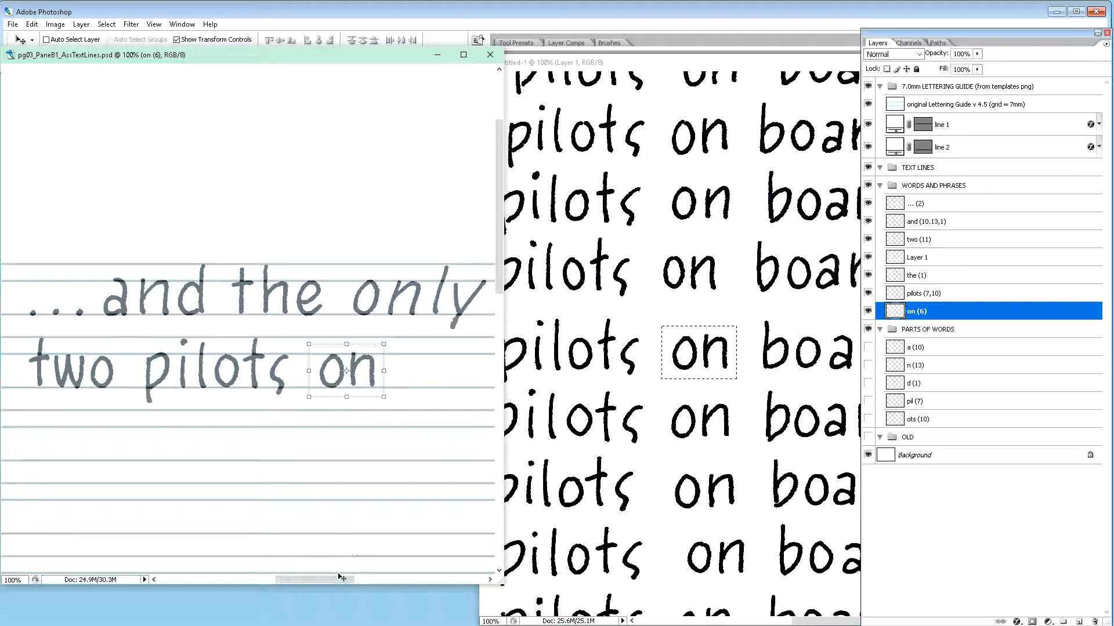
# Step: Compare the handwritten "board" samples in rows 1 to 13 of the scan
pyautogui.moveTo(336, 579); pyautogui.dragTo(374, 579)
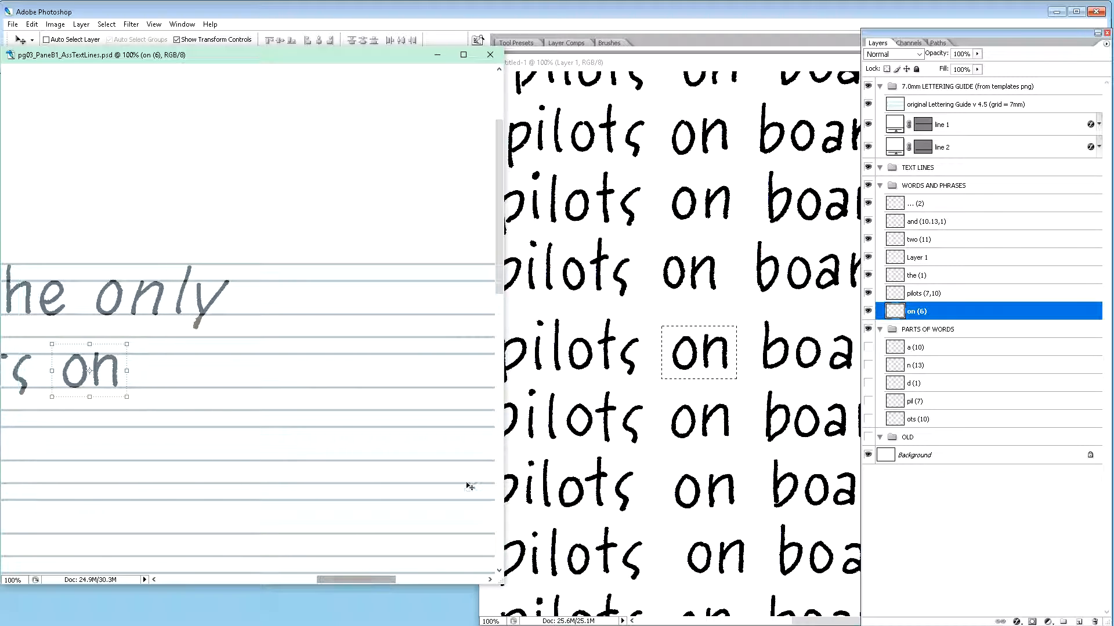
pyautogui.click(722, 62)
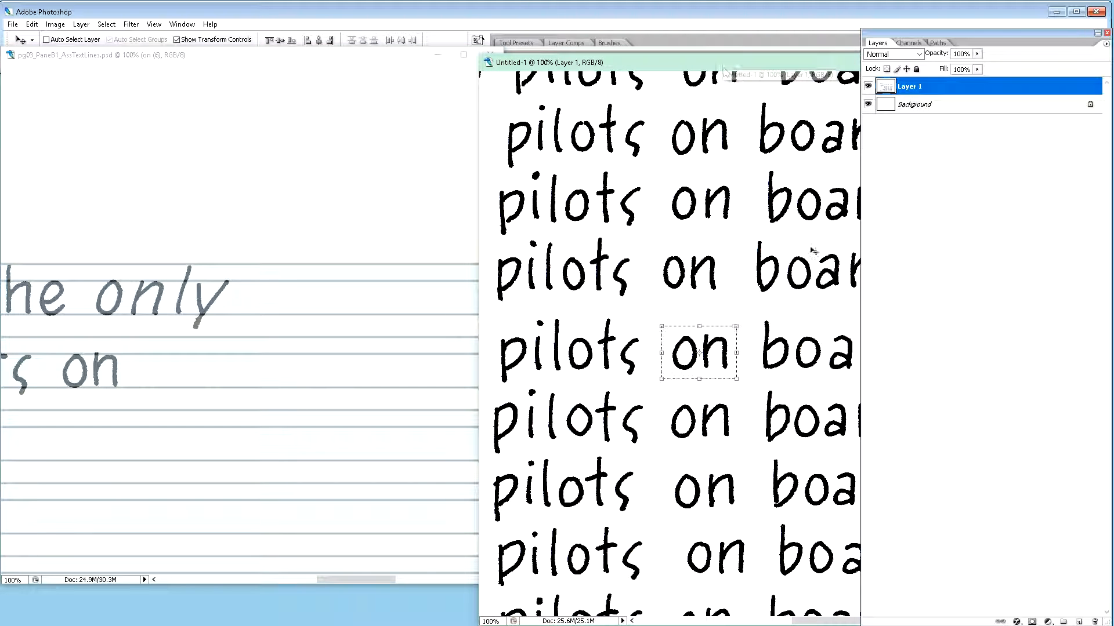
pyautogui.moveTo(812, 623); pyautogui.dragTo(838, 623)
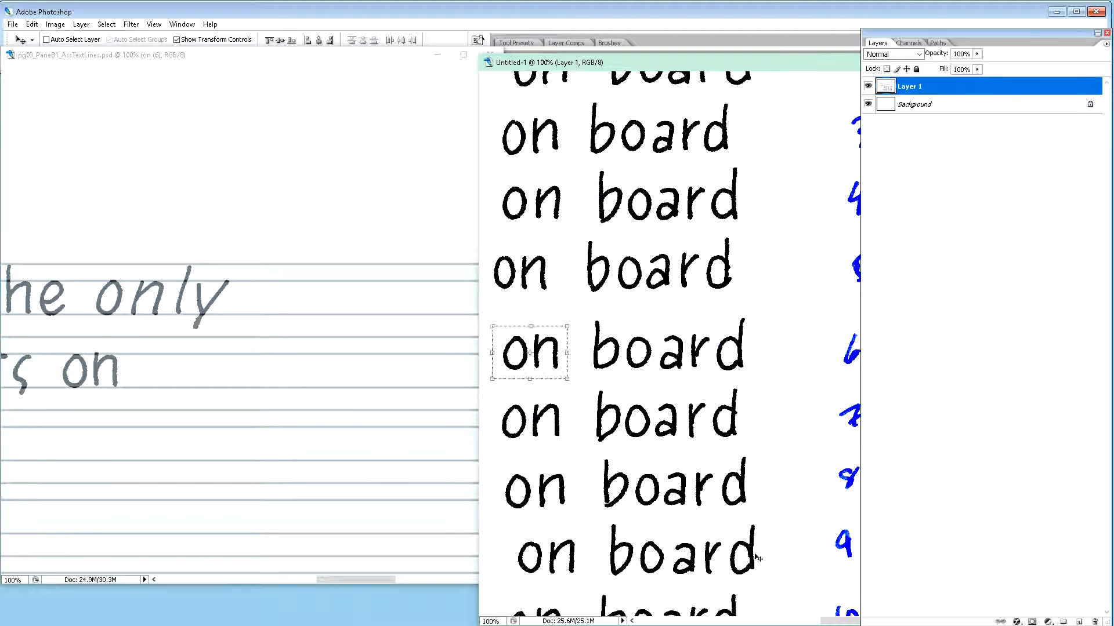
pyautogui.scroll(-3, 757, 558)
pyautogui.scroll(-3, 758, 557)
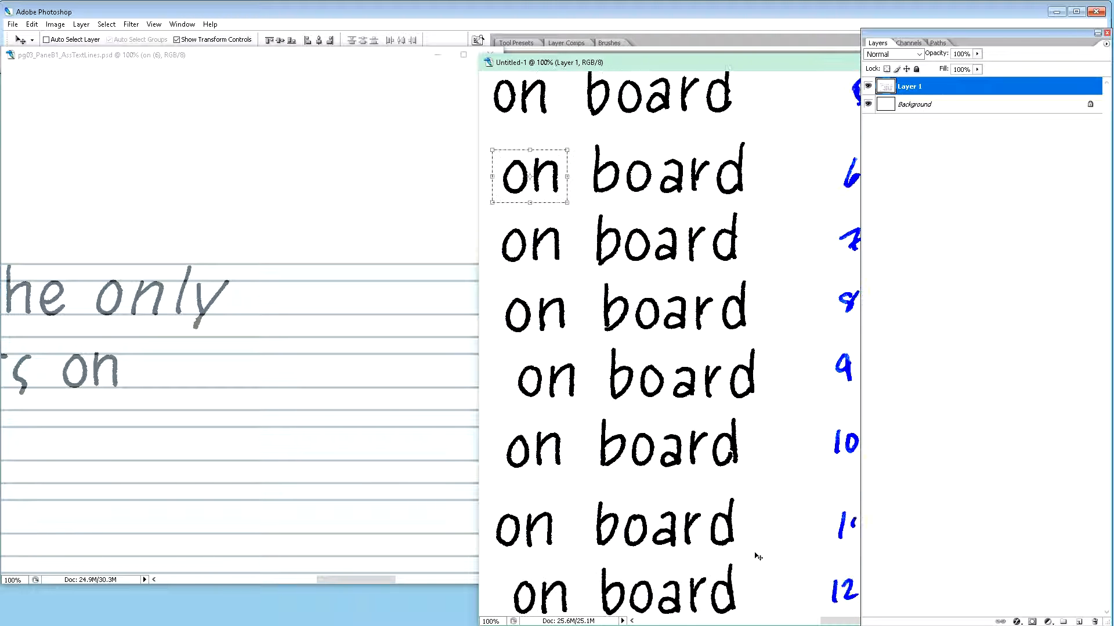
pyautogui.scroll(-2, 757, 552)
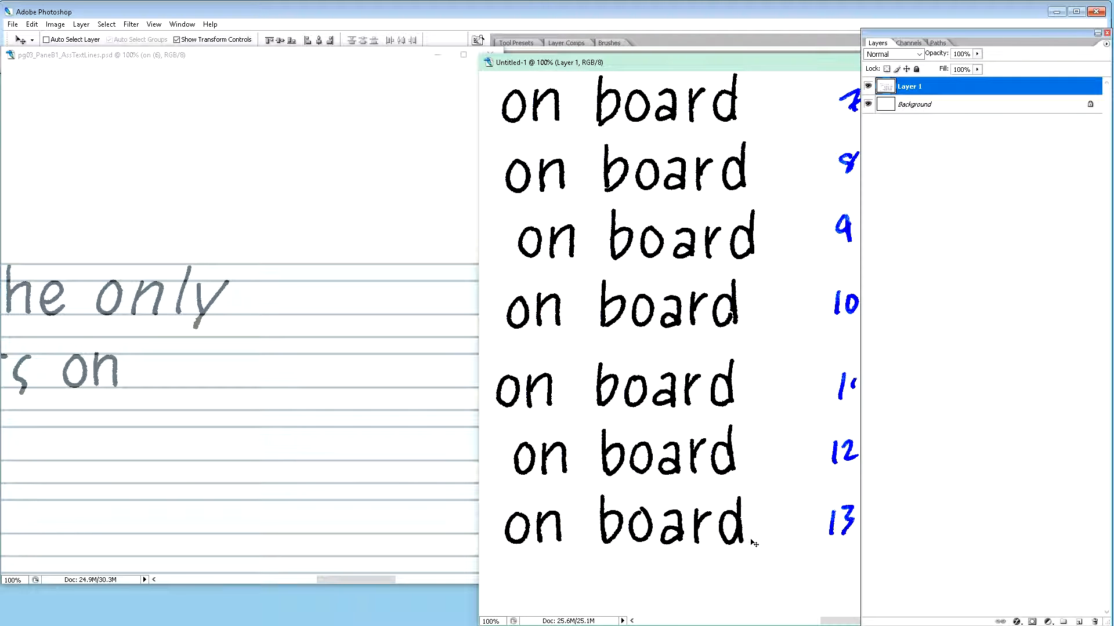
pyautogui.scroll(4, 754, 543)
pyautogui.scroll(4, 752, 544)
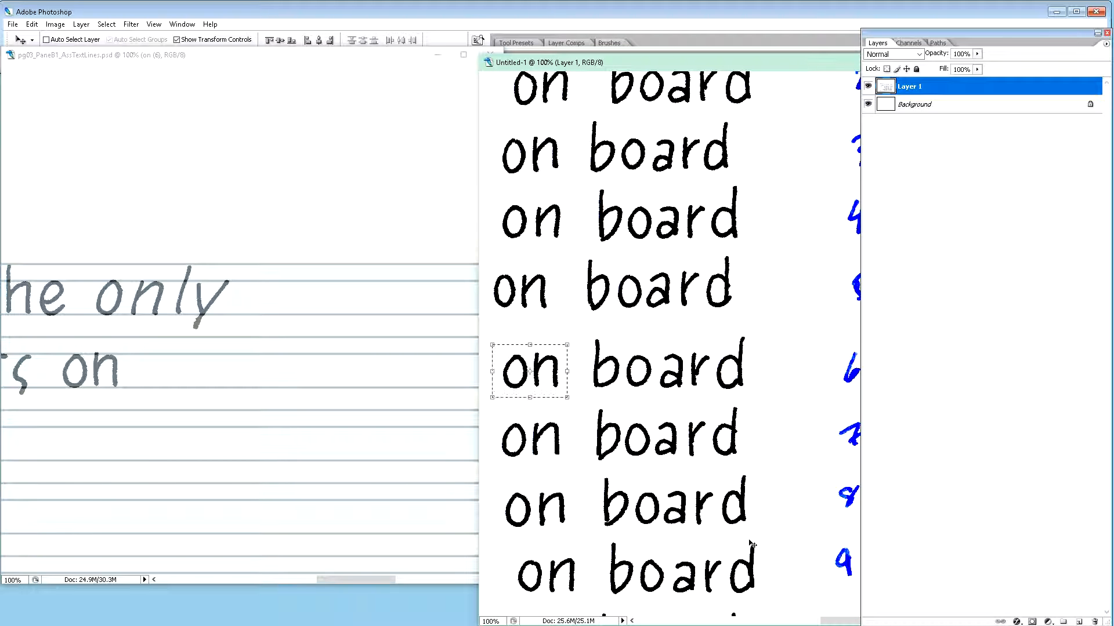
pyautogui.scroll(3, 752, 544)
pyautogui.scroll(2, 752, 543)
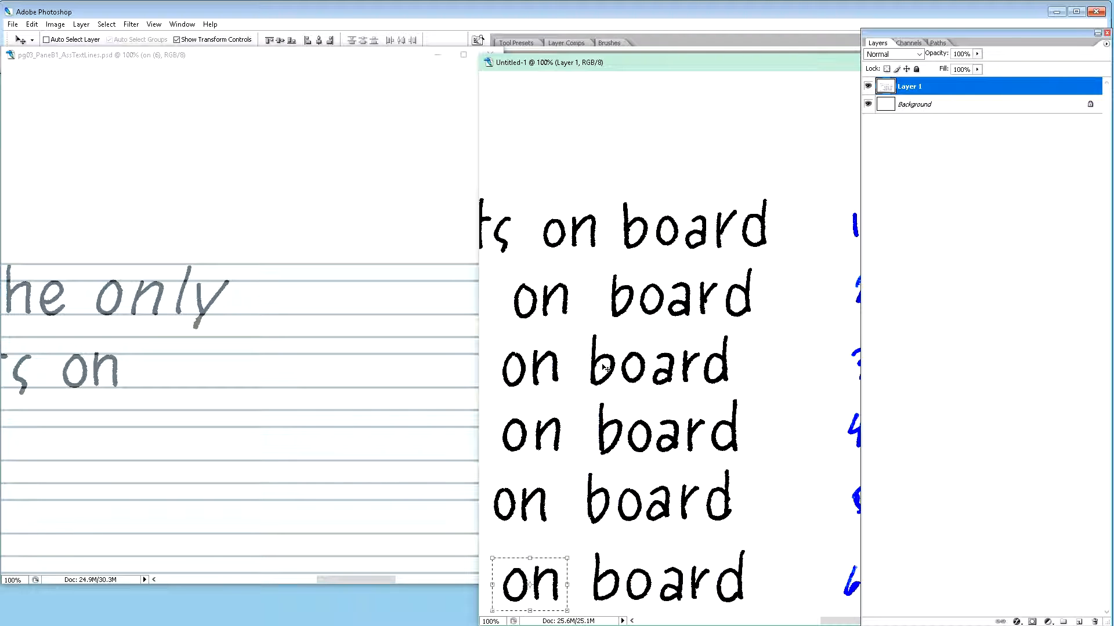
# Step: Copy the word "board" from row 3 of the scan and paste it into the pg03_PaneB1 text lines document
pyautogui.press('m')
pyautogui.moveTo(622, 331); pyautogui.dragTo(732, 396)
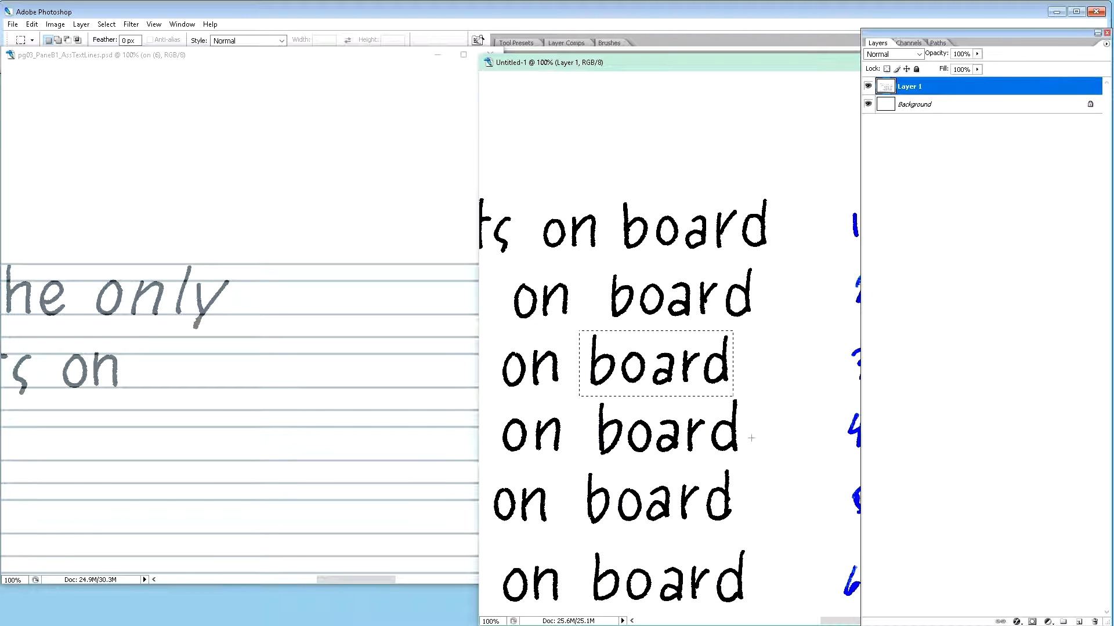
pyautogui.click(374, 461)
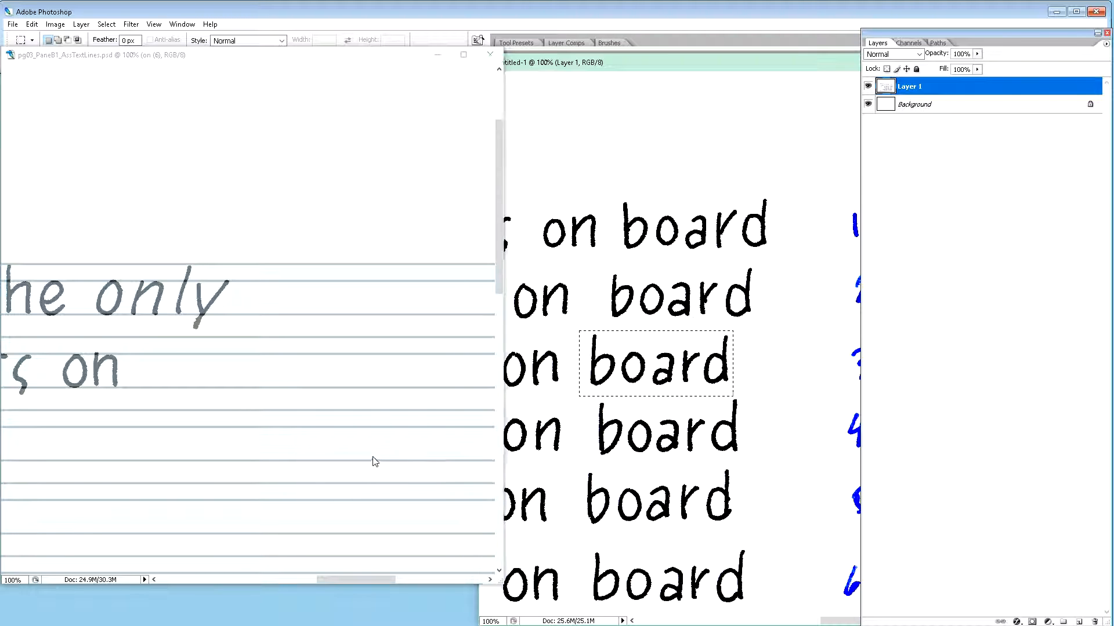
pyautogui.hotkey('ctrl', 'v')
# Step: Name the pasted word's layer "board (3)" and move it below "on (6)" in the layer stack
pyautogui.doubleClick(912, 314)
pyautogui.write('b')
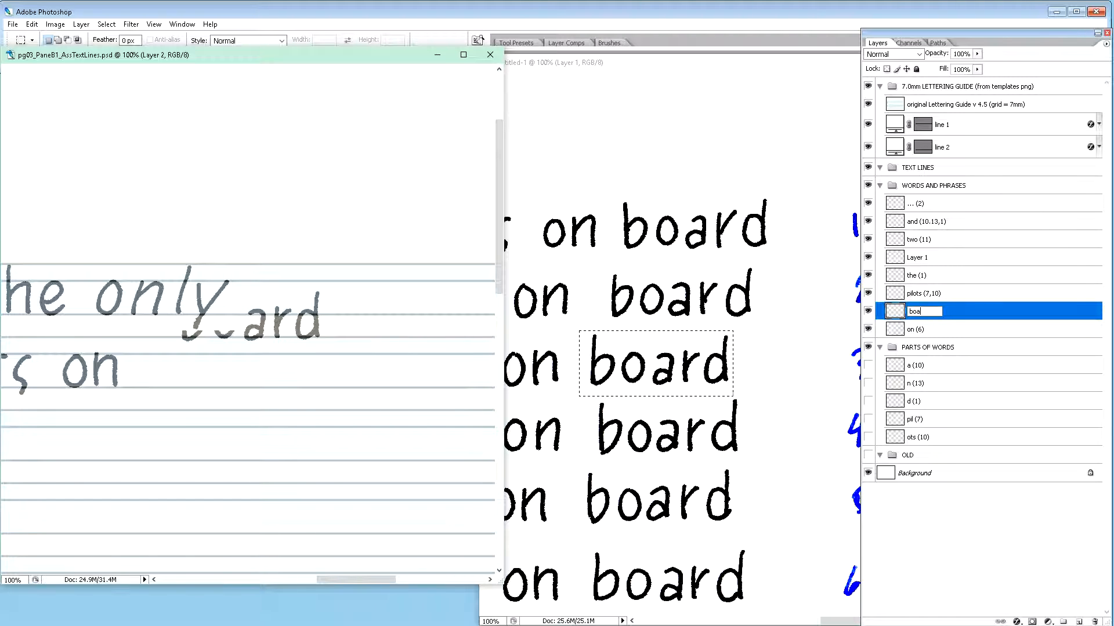
pyautogui.press('Return')
pyautogui.moveTo(922, 314); pyautogui.dragTo(925, 340)
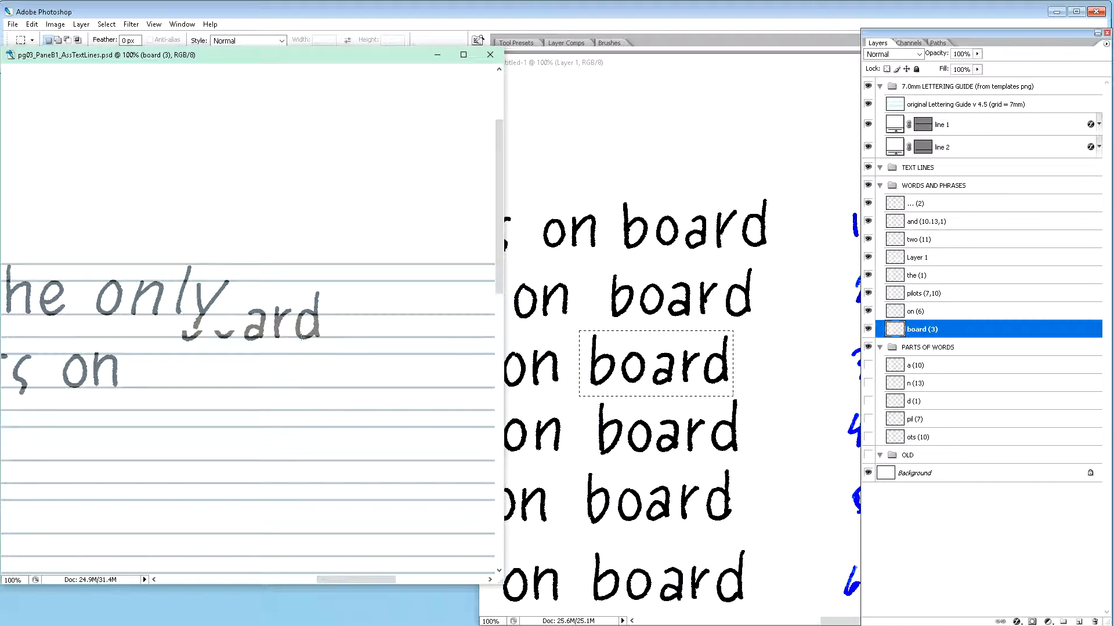
# Step: Move "board" onto the second guide row's baseline, with normal word spacing after "on"
pyautogui.press('v')
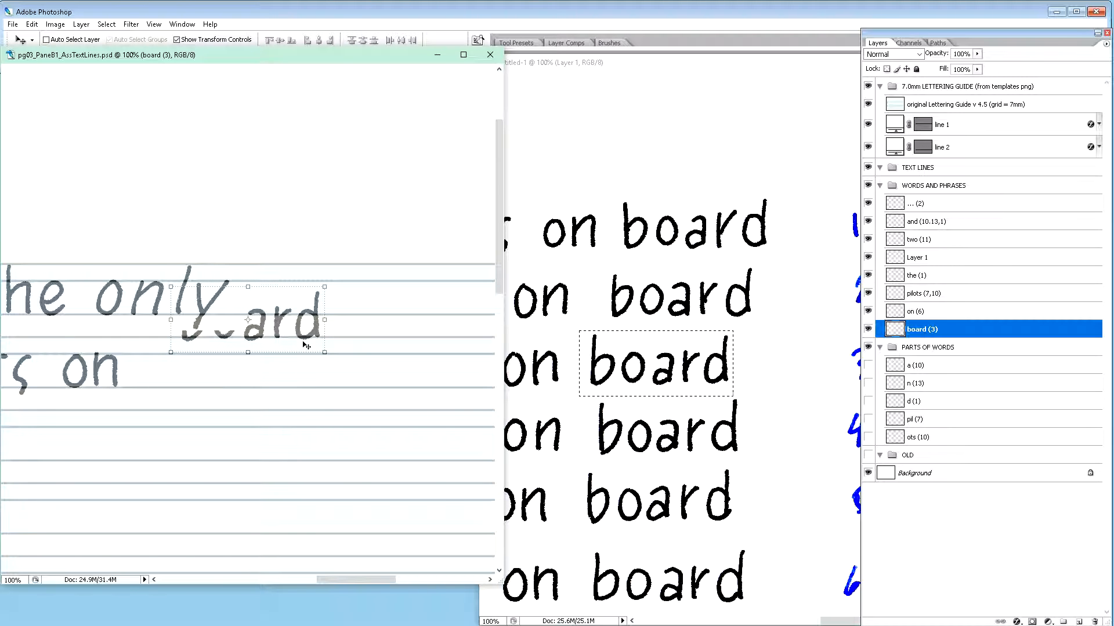
pyautogui.hotkey('shift', 'Down')
pyautogui.hotkey('shift', 'Down')
pyautogui.hotkey('shift', 'Down')
pyautogui.hotkey('shift', 'Down')
pyautogui.hotkey('shift', 'Down')
pyautogui.hotkey('shift', 'Down')
pyautogui.hotkey('shift', 'Down')
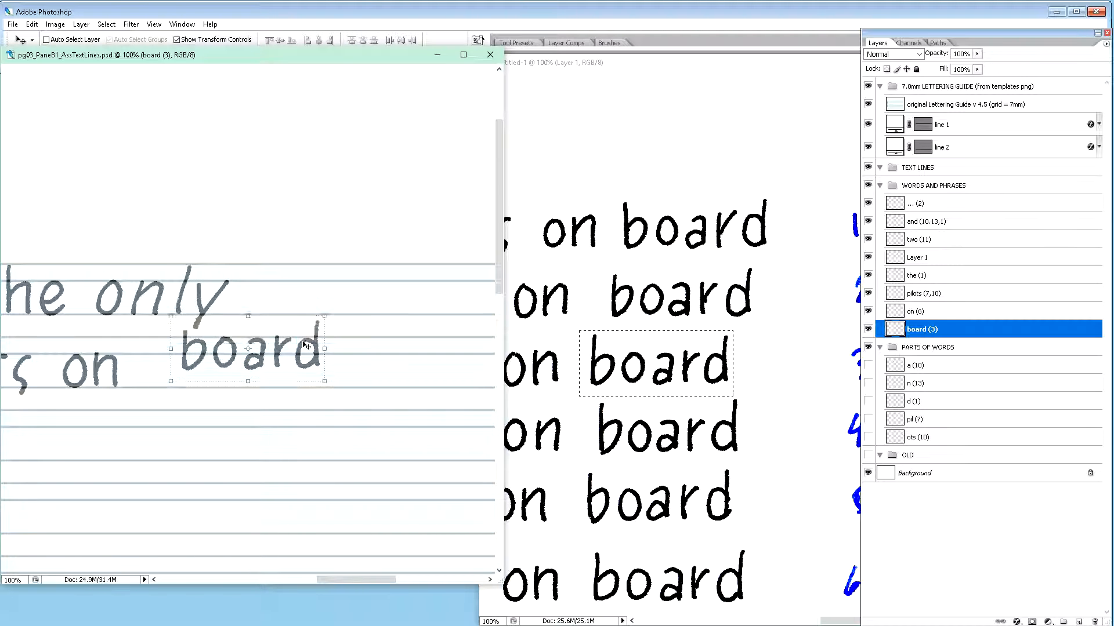
pyautogui.hotkey('shift', 'Left')
pyautogui.hotkey('shift', 'Left')
pyautogui.hotkey('shift', 'Left')
pyautogui.hotkey('shift', 'Left')
pyautogui.hotkey('shift', 'Down')
pyautogui.hotkey('shift', 'Left')
pyautogui.hotkey('shift', 'Left')
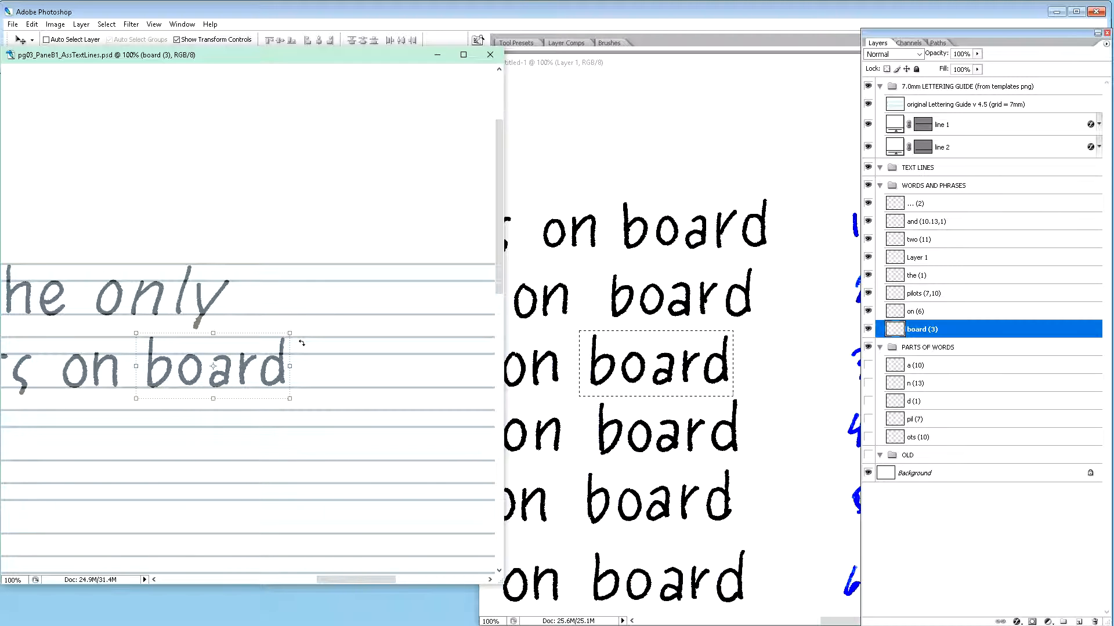
pyautogui.press('Down')
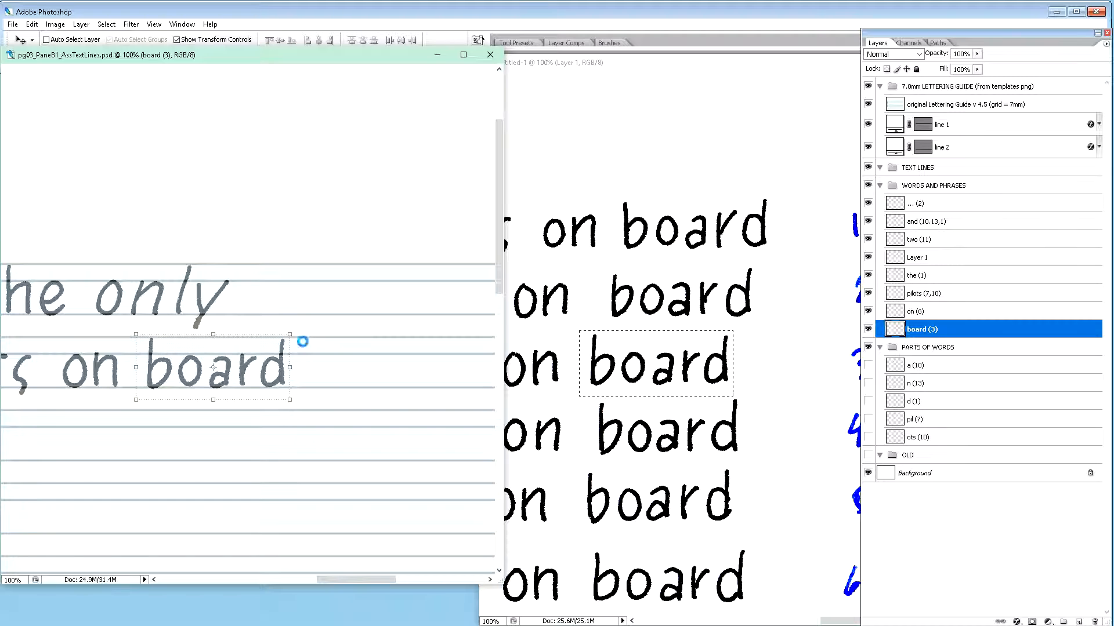
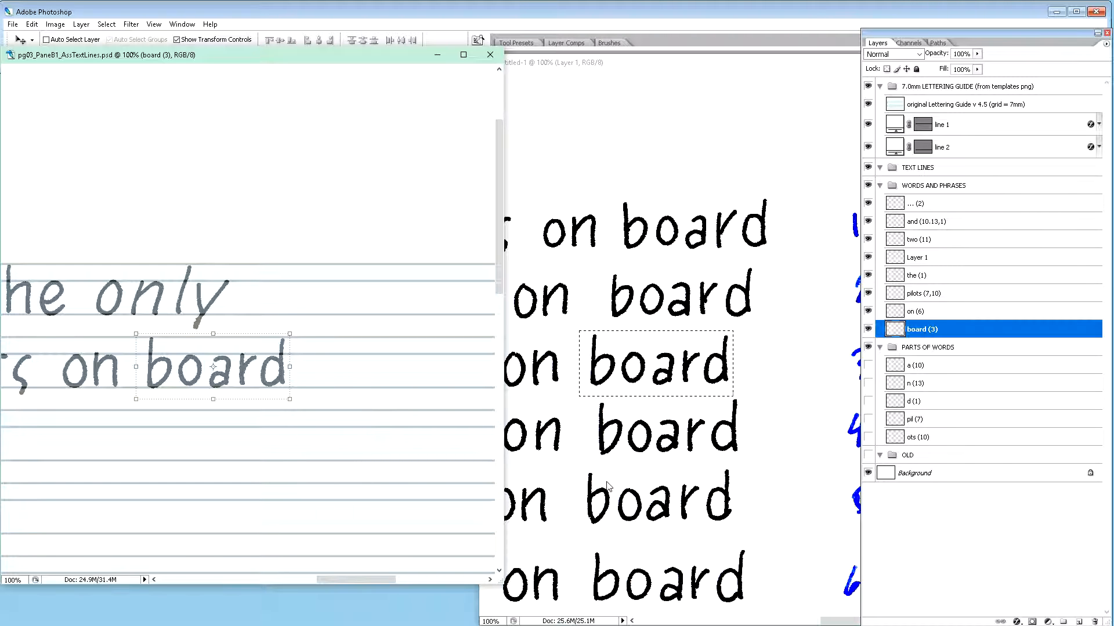
# Step: Check the scan's other "board" samples against the placed row 3 version for a better-shaped alternative
pyautogui.scroll(-5, 608, 486)
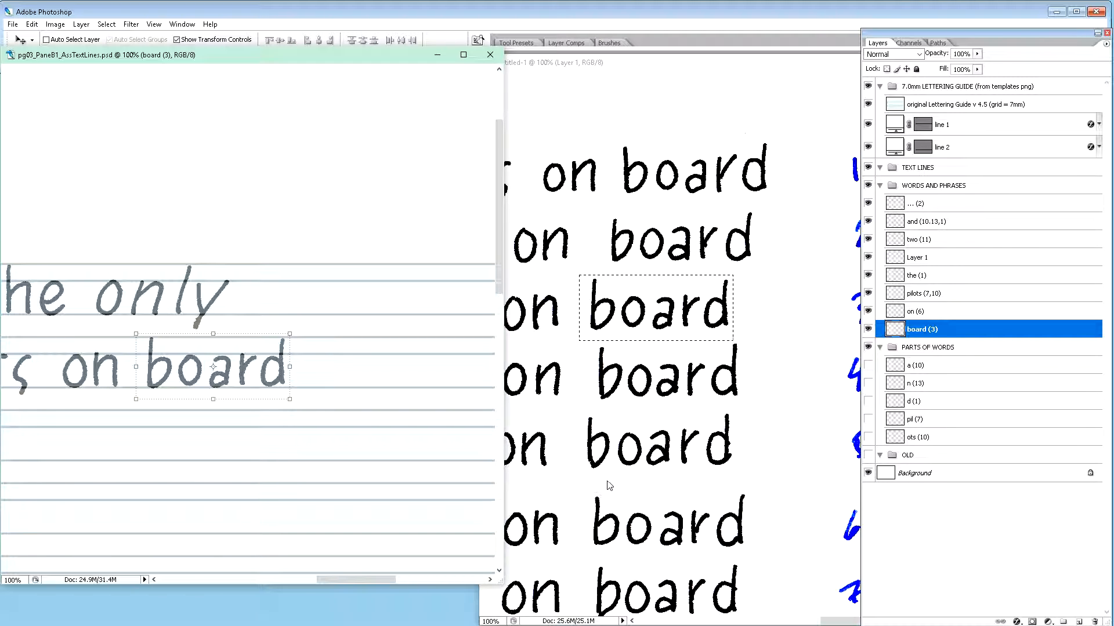
pyautogui.scroll(-5, 607, 483)
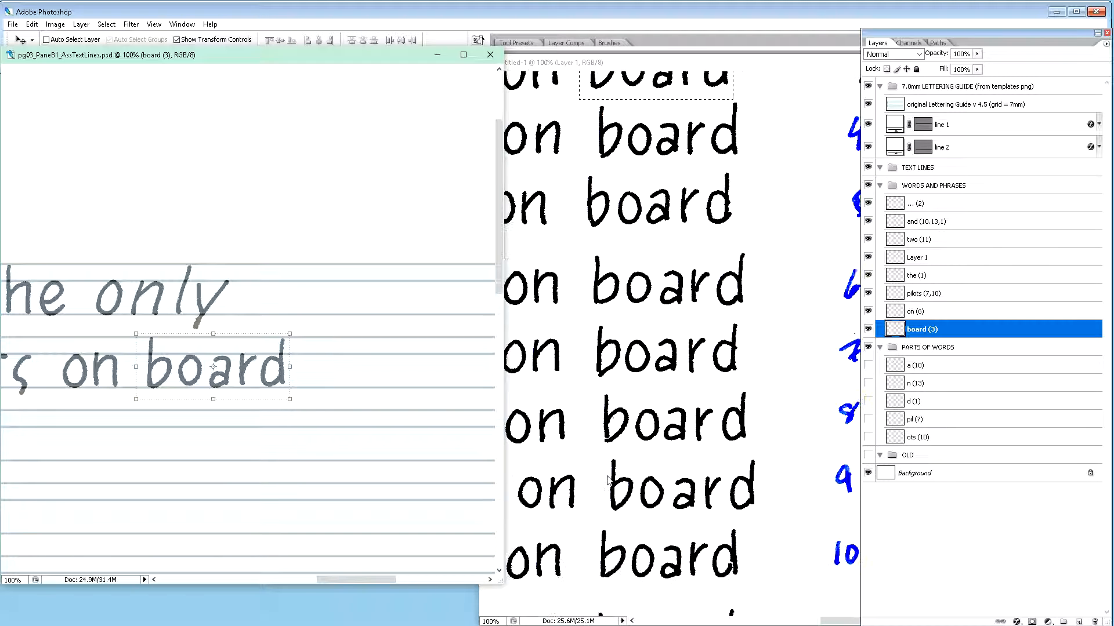
pyautogui.scroll(-1, 608, 480)
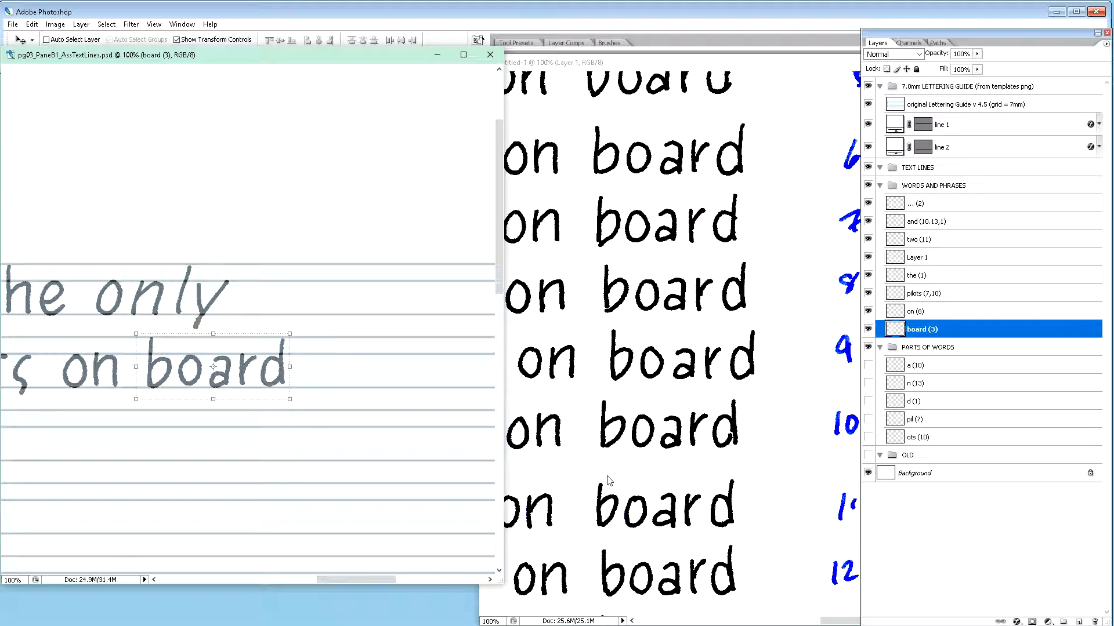
pyautogui.scroll(-2, 608, 480)
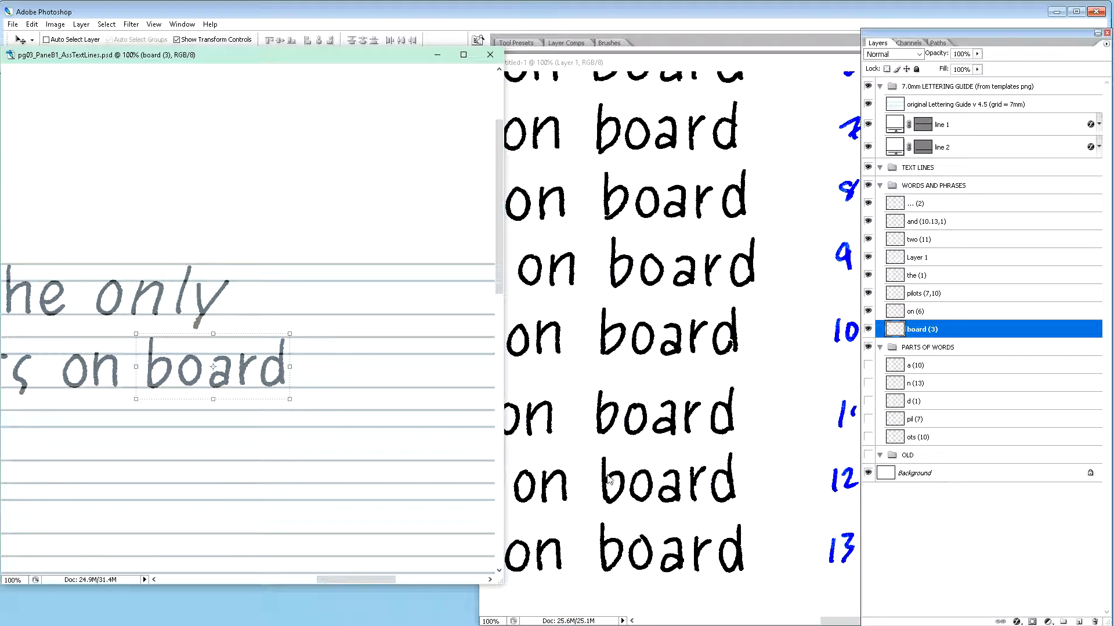
pyautogui.scroll(-1, 610, 479)
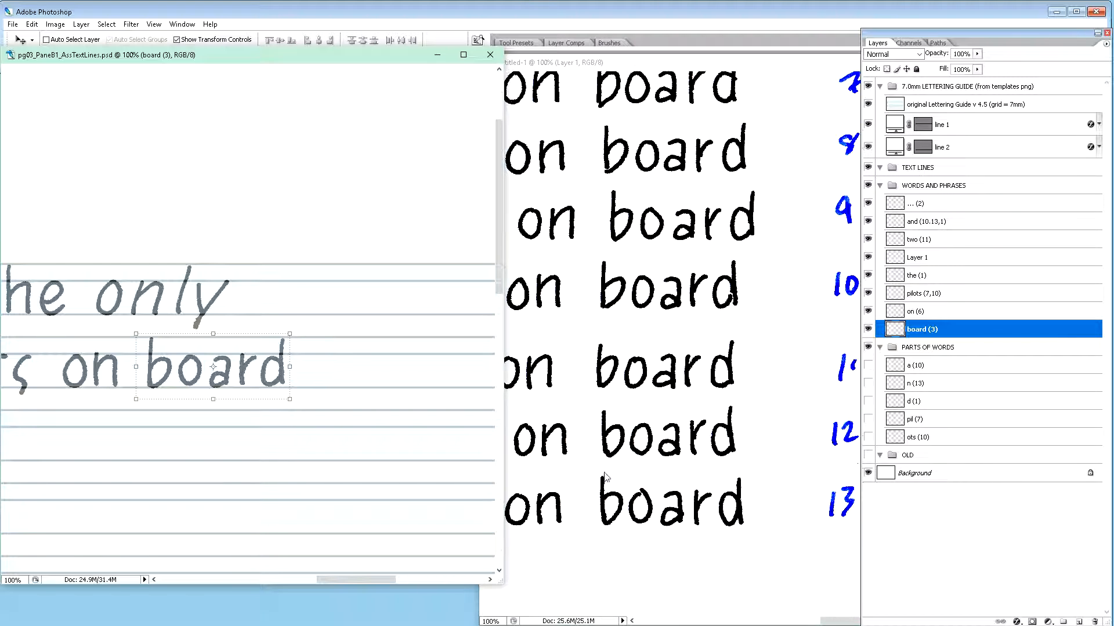
pyautogui.scroll(2, 602, 474)
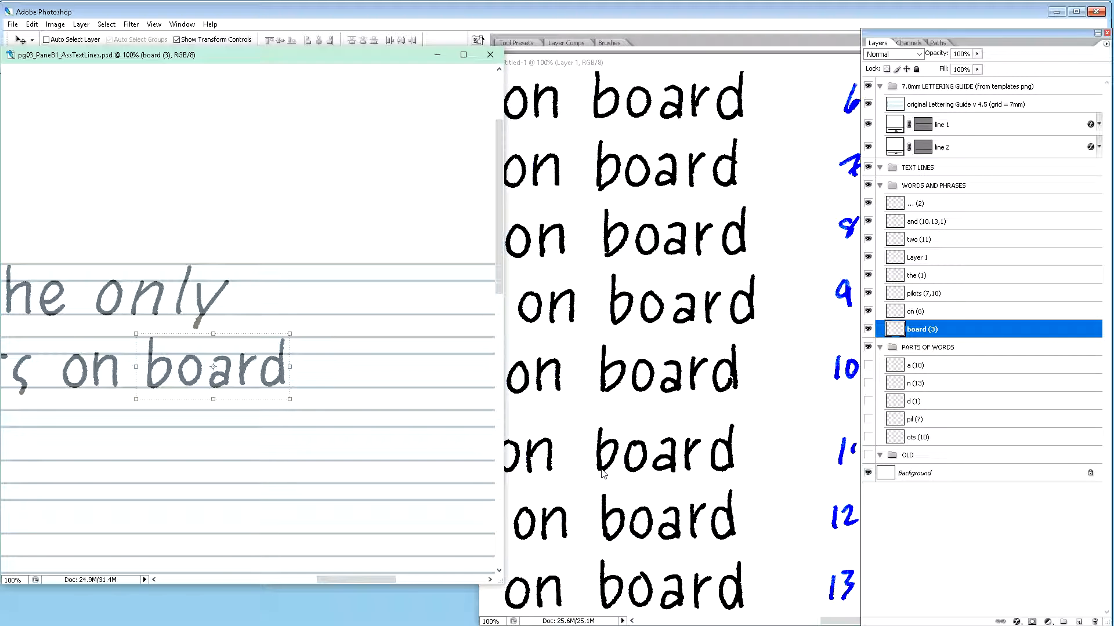
pyautogui.scroll(1, 603, 474)
pyautogui.scroll(2, 605, 475)
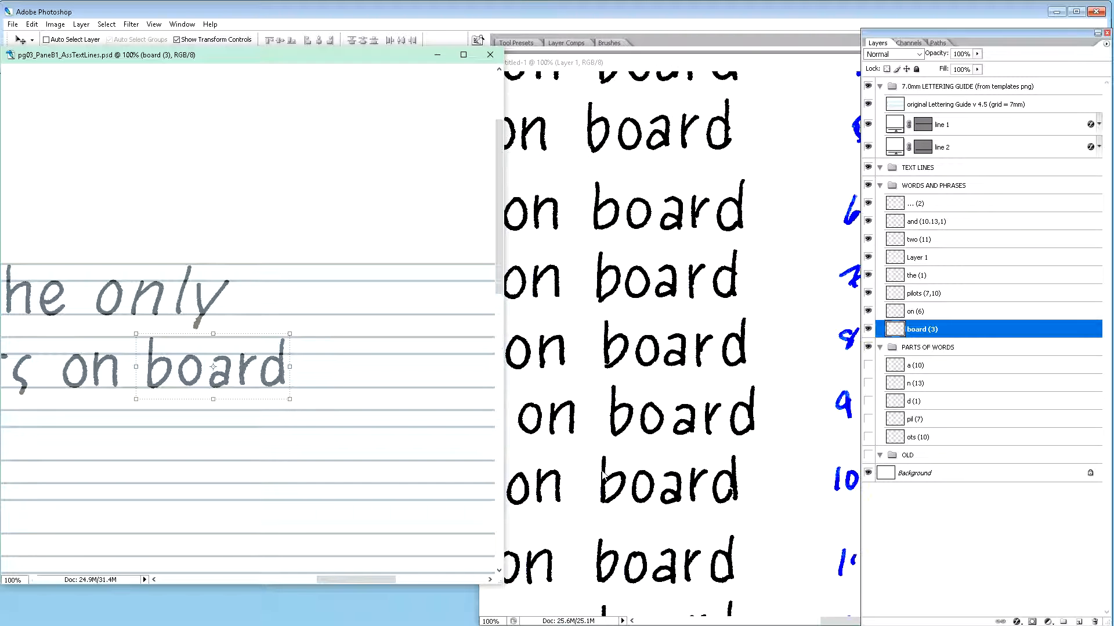
pyautogui.scroll(1, 603, 476)
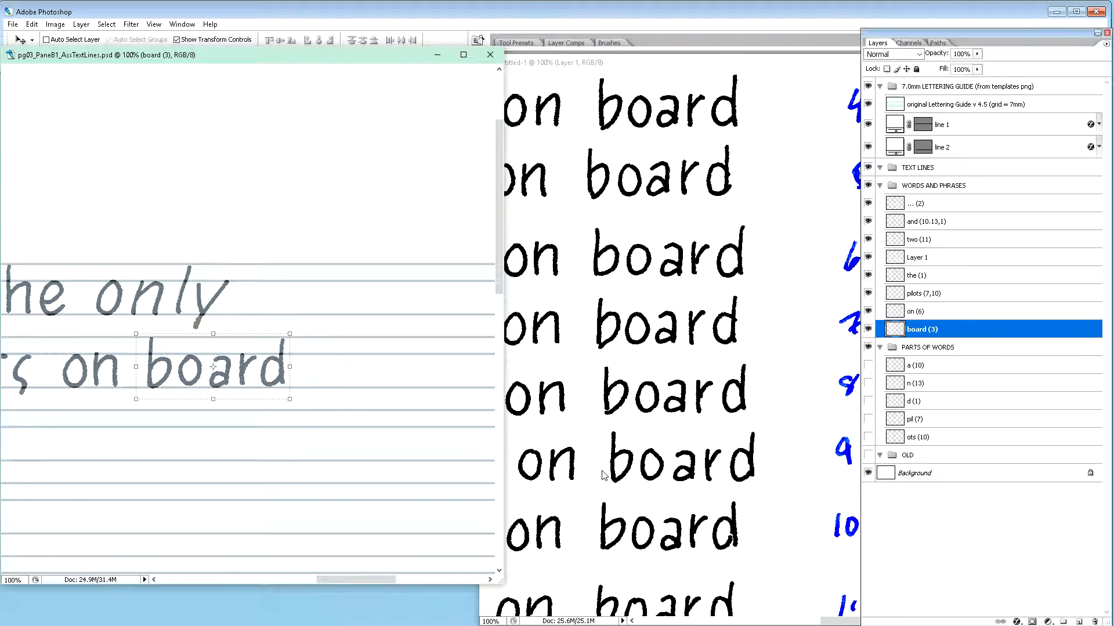
pyautogui.scroll(3, 603, 475)
pyautogui.scroll(3, 604, 475)
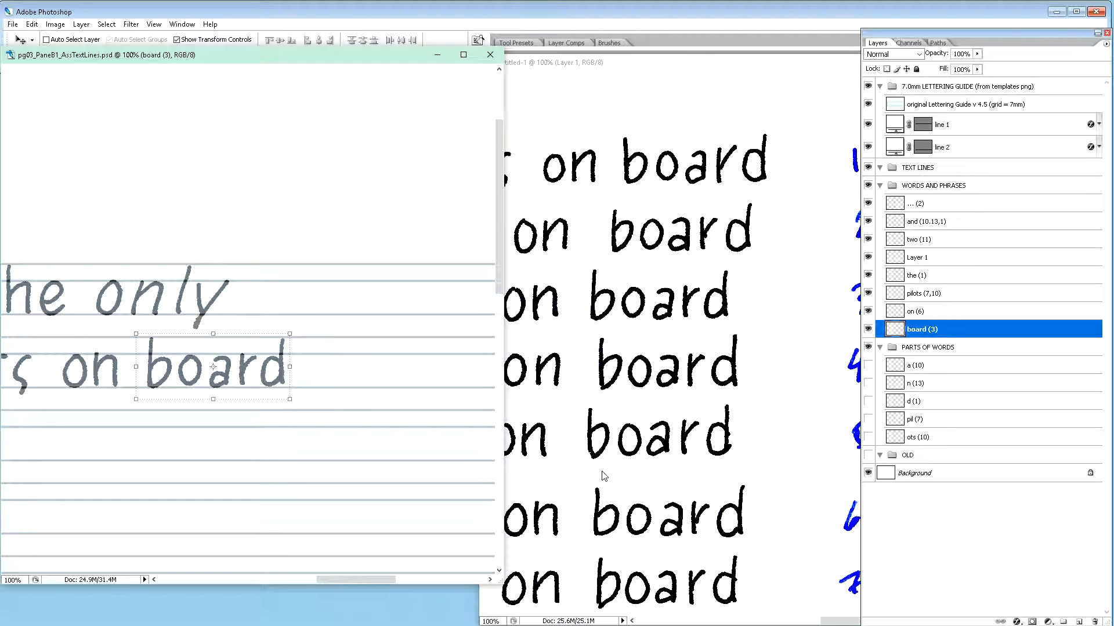
pyautogui.scroll(-4, 604, 475)
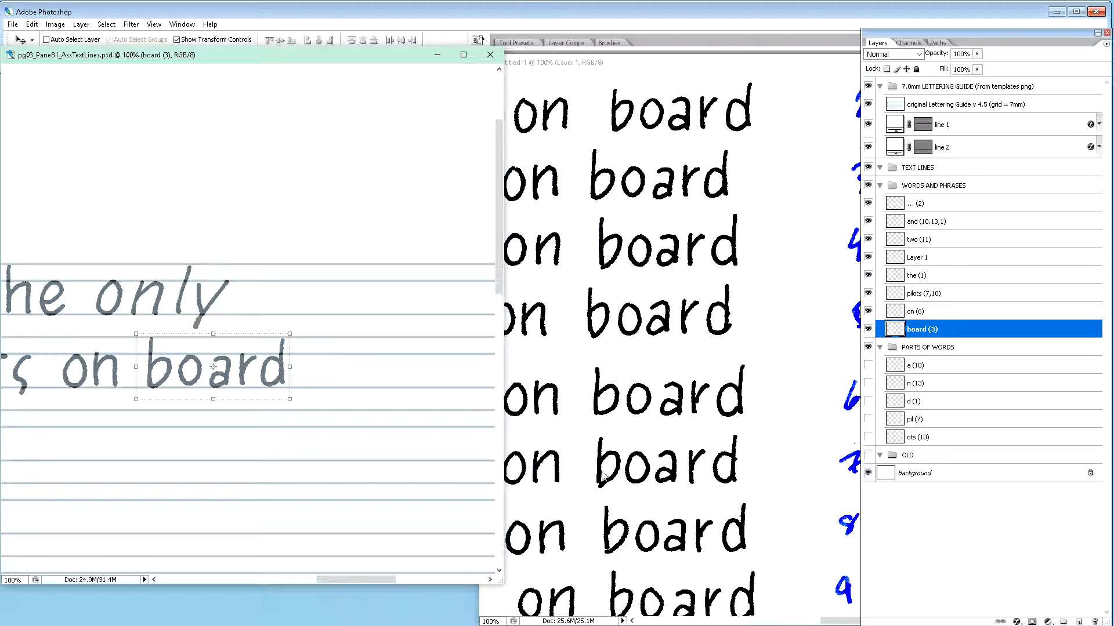
pyautogui.scroll(-5, 603, 475)
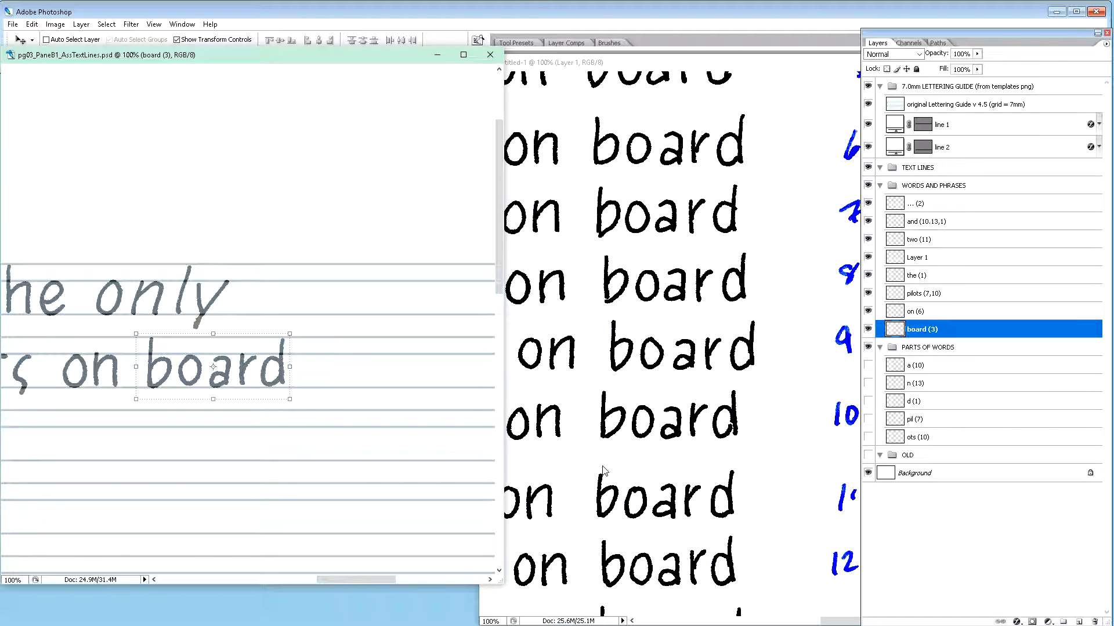
pyautogui.scroll(-2, 603, 470)
pyautogui.scroll(-1, 603, 469)
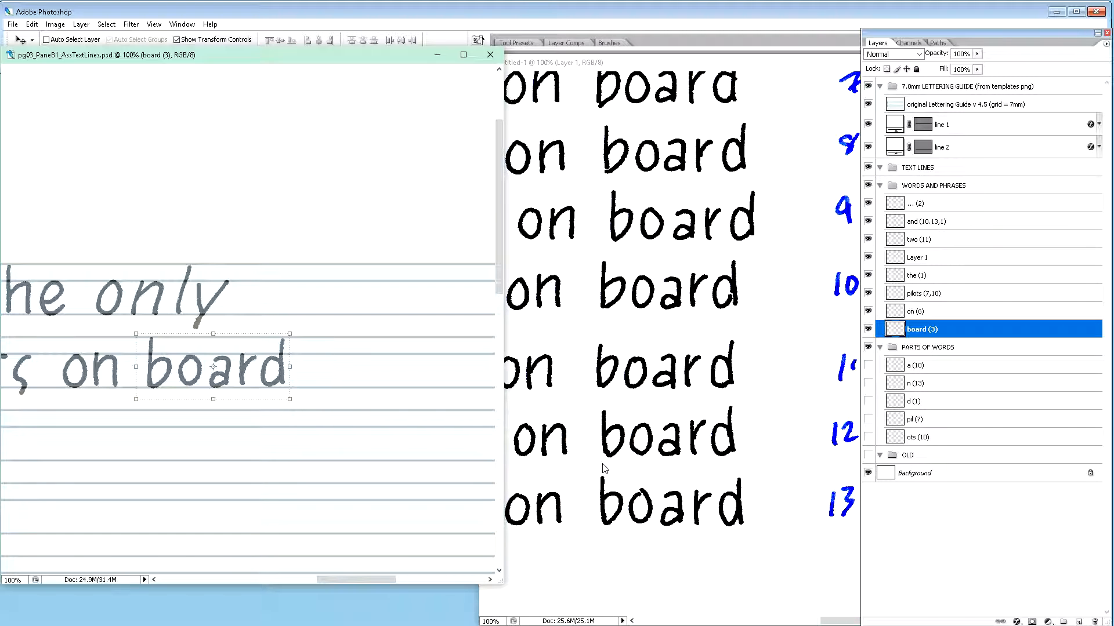
pyautogui.scroll(-1, 606, 470)
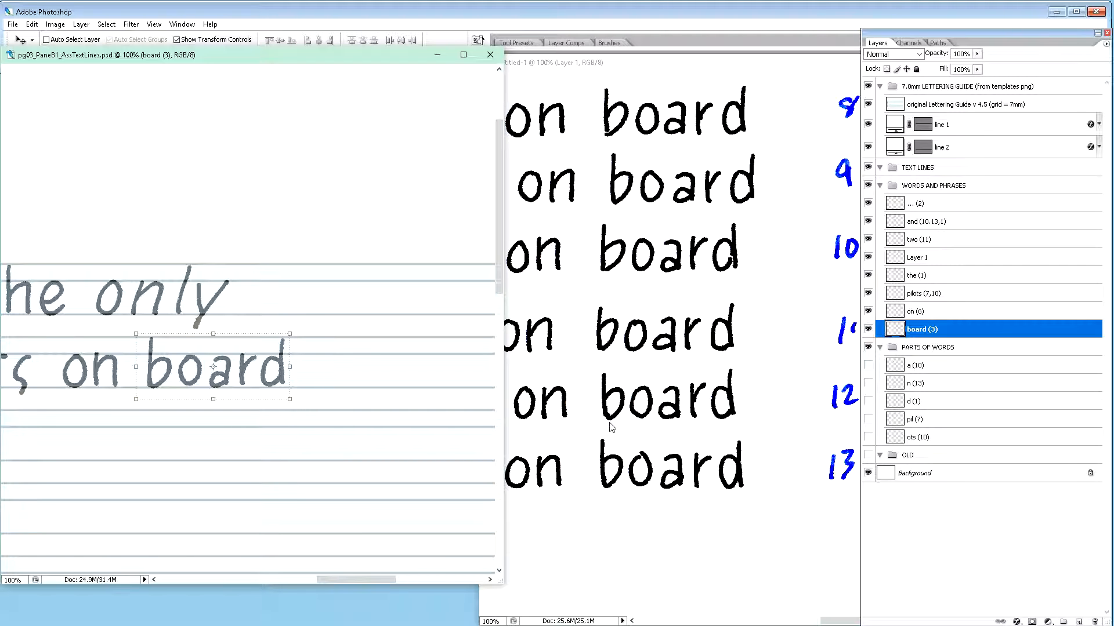
# Step: Copy the word "board" from row 12 of the scan and paste it into the text lines document as an alternative
pyautogui.press('m')
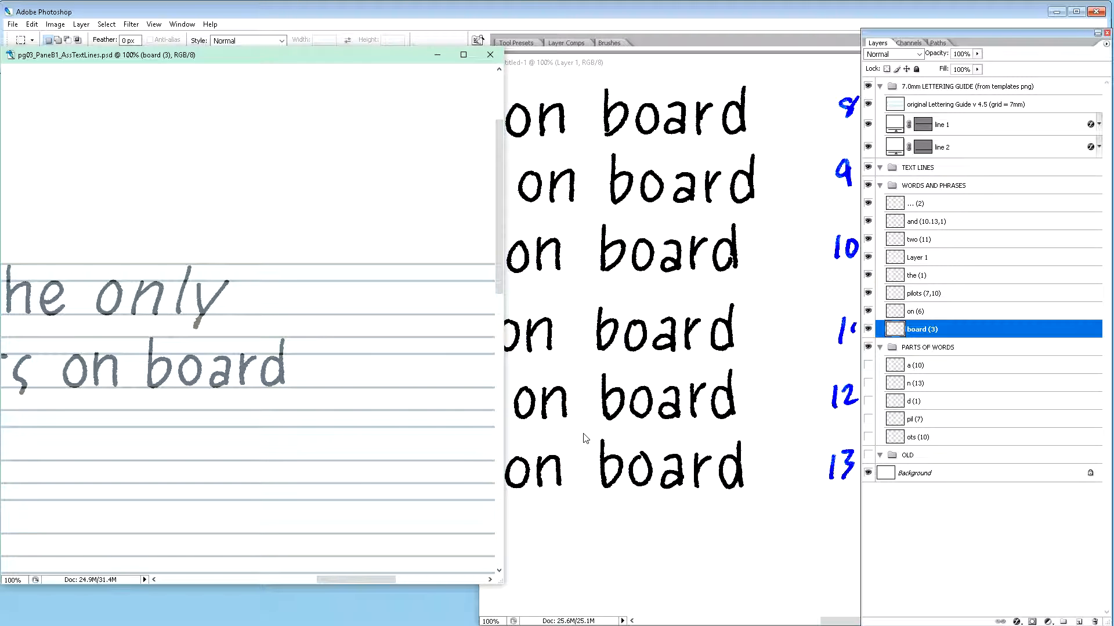
pyautogui.click(593, 444)
pyautogui.moveTo(590, 433); pyautogui.dragTo(753, 500)
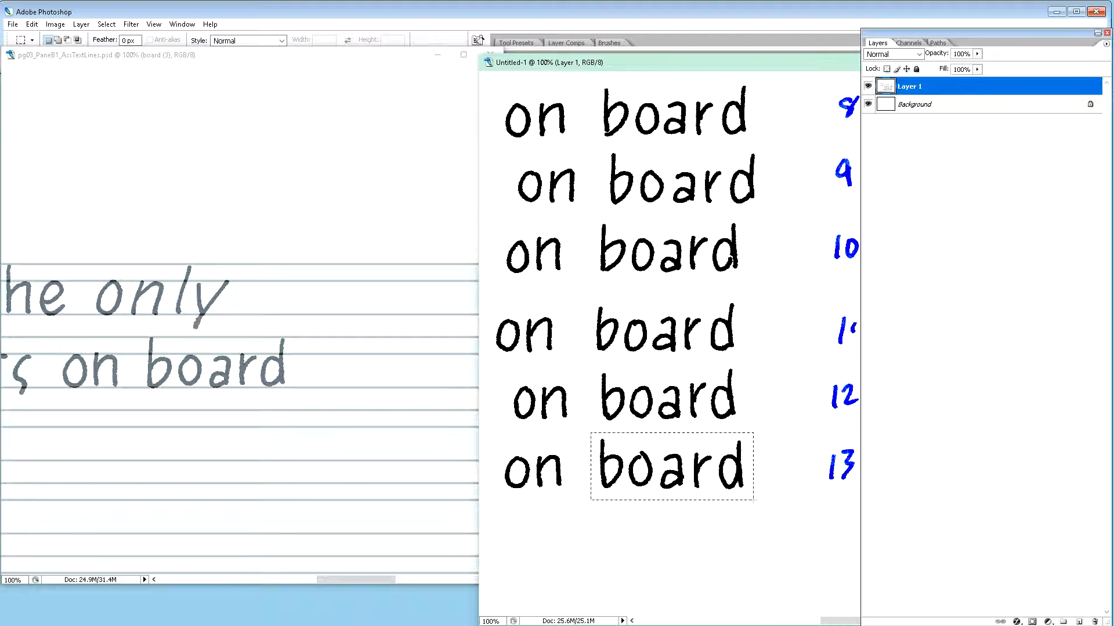
pyautogui.click(592, 367)
pyautogui.click(388, 446)
pyautogui.hotkey('ctrl', 'v')
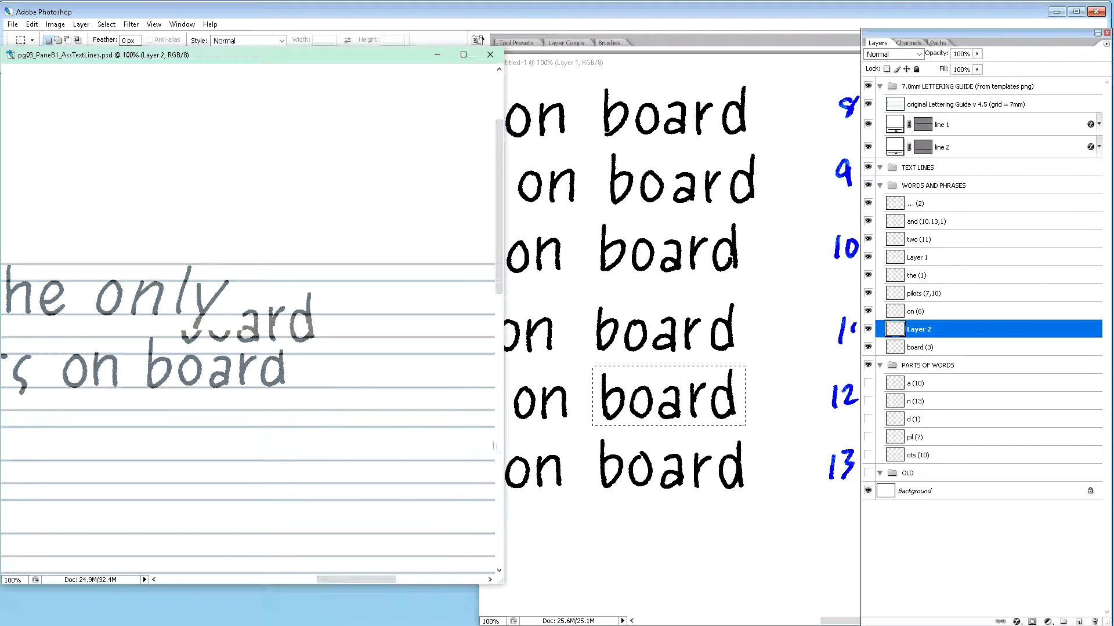
# Step: Move the row 12 "board" onto the second guide row's baseline, just after the row 3 "board", for side-by-side comparison
pyautogui.press('v')
pyautogui.hotkey('shift', 'Down')
pyautogui.hotkey('shift', 'Down')
pyautogui.hotkey('shift', 'Down')
pyautogui.hotkey('shift', 'Down')
pyautogui.hotkey('shift', 'Down')
pyautogui.hotkey('shift', 'Down')
pyautogui.hotkey('shift', 'Down')
pyautogui.hotkey('shift', 'Down')
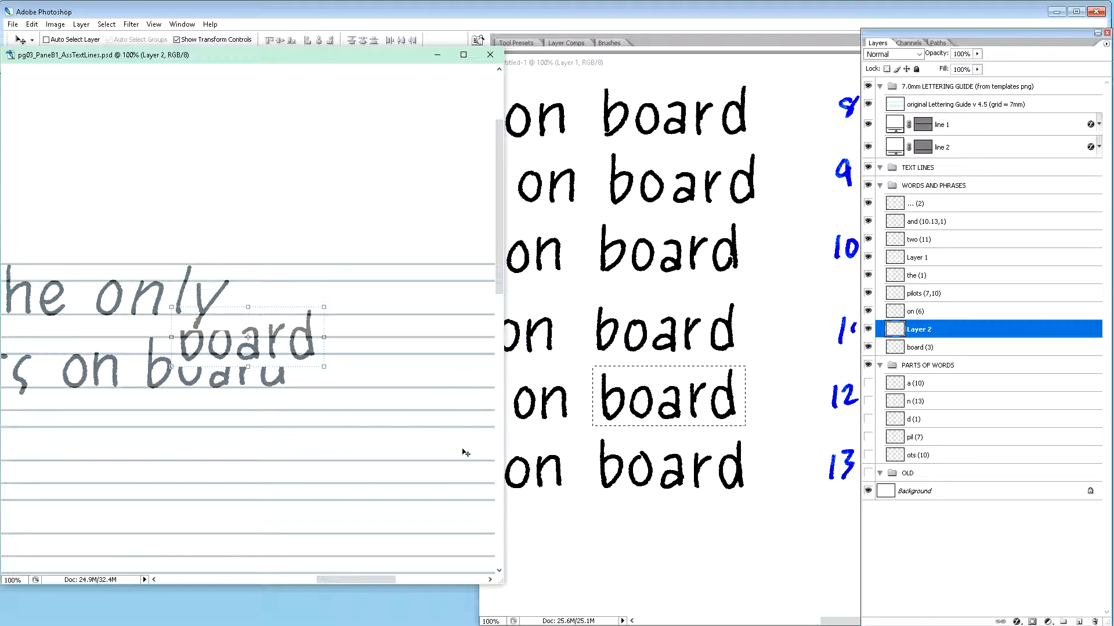
pyautogui.hotkey('shift', 'Right')
pyautogui.hotkey('shift', 'Right')
pyautogui.hotkey('shift', 'Right')
pyautogui.hotkey('shift', 'Right')
pyautogui.hotkey('shift', 'Right')
pyautogui.hotkey('shift', 'Right')
pyautogui.hotkey('shift', 'Right')
pyautogui.hotkey('shift', 'Right')
pyautogui.hotkey('shift', 'Right')
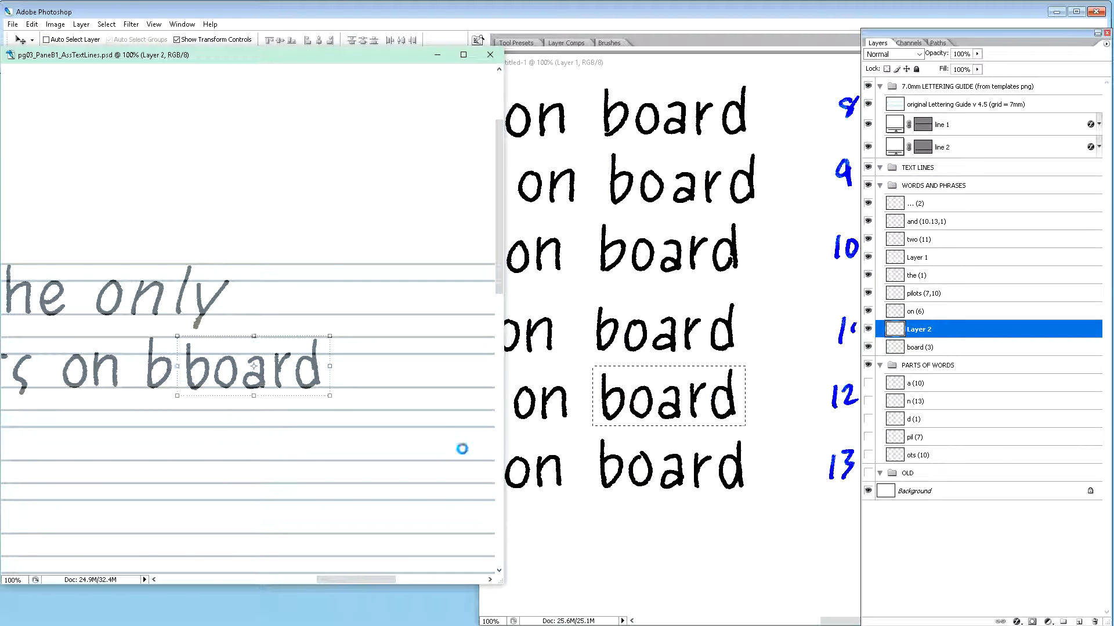
pyautogui.hotkey('shift', 'Right')
pyautogui.hotkey('shift', 'Right')
pyautogui.hotkey('shift', 'Right')
pyautogui.hotkey('shift', 'Right')
pyautogui.hotkey('shift', 'Right')
pyautogui.hotkey('shift', 'Right')
pyautogui.hotkey('shift', 'Right')
pyautogui.hotkey('shift', 'Right')
pyautogui.hotkey('shift', 'Right')
pyautogui.hotkey('shift', 'Right')
pyautogui.hotkey('shift', 'Right')
pyautogui.hotkey('shift', 'Right')
pyautogui.hotkey('shift', 'Right')
pyautogui.hotkey('shift', 'Right')
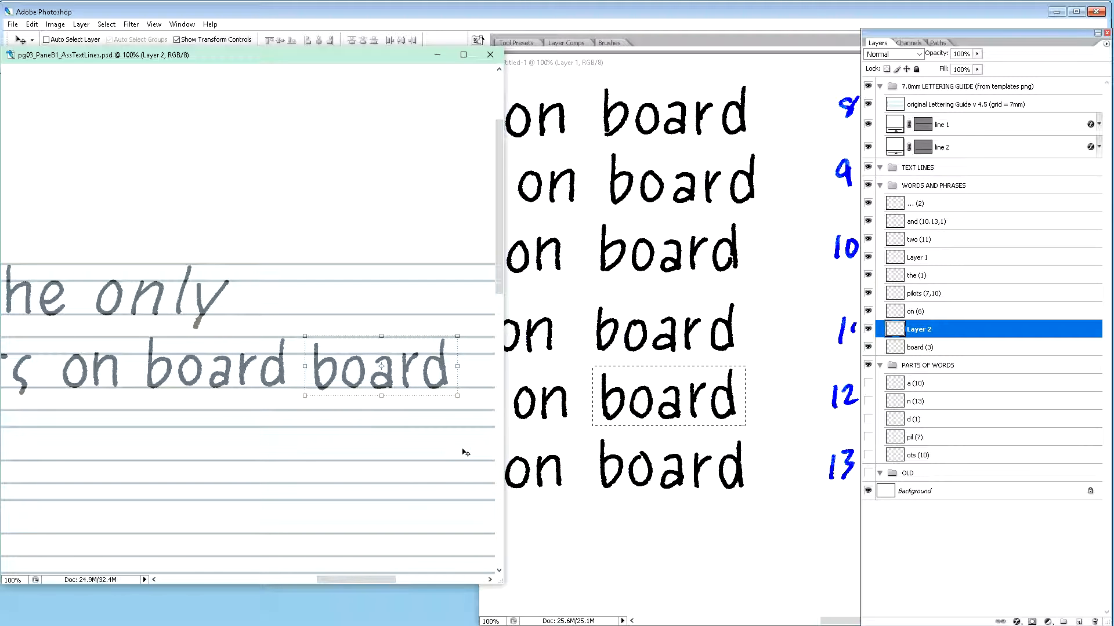
# Step: Delete the row 12 "board" alternative from the text lines document
pyautogui.press('Up')
pyautogui.press('Up')
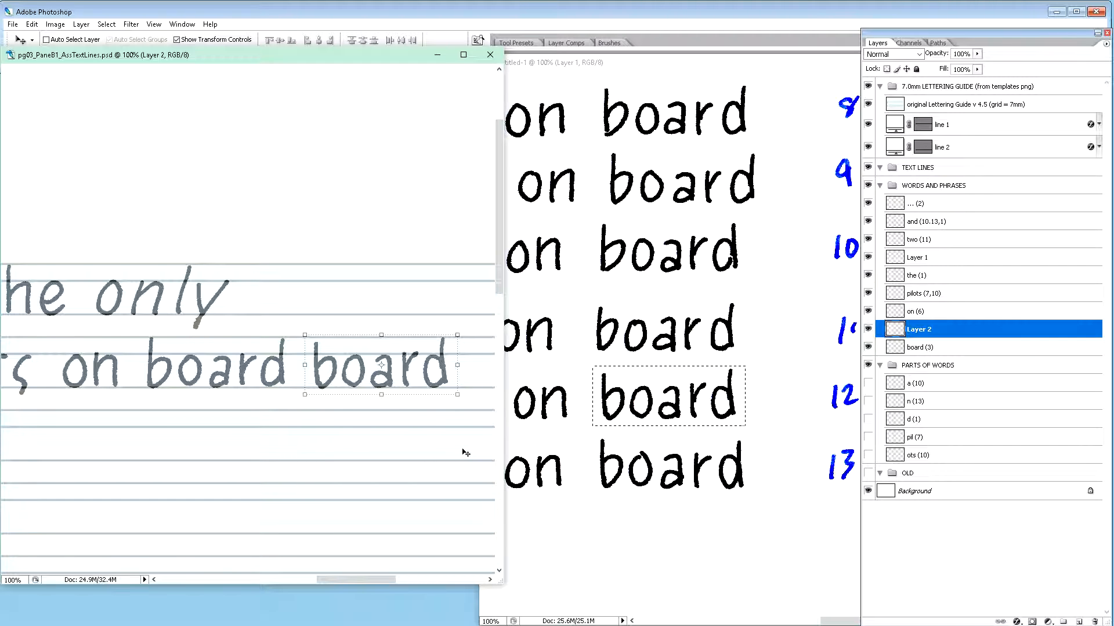
pyautogui.moveTo(954, 332); pyautogui.dragTo(933, 348)
pyautogui.doubleClick(923, 456)
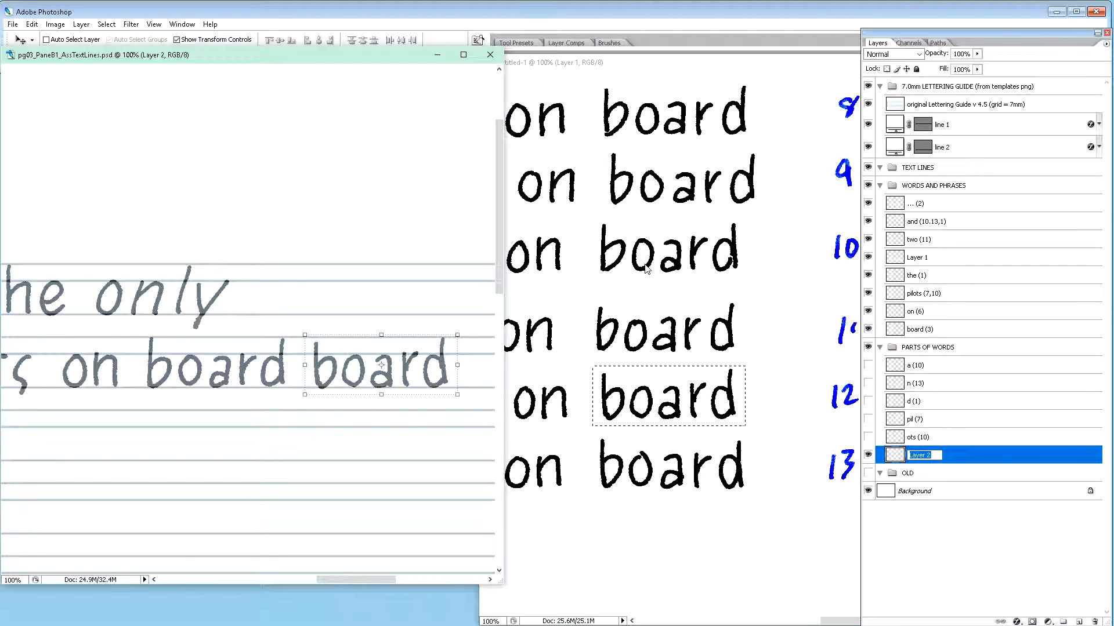
pyautogui.click(961, 458)
pyautogui.press('Delete')
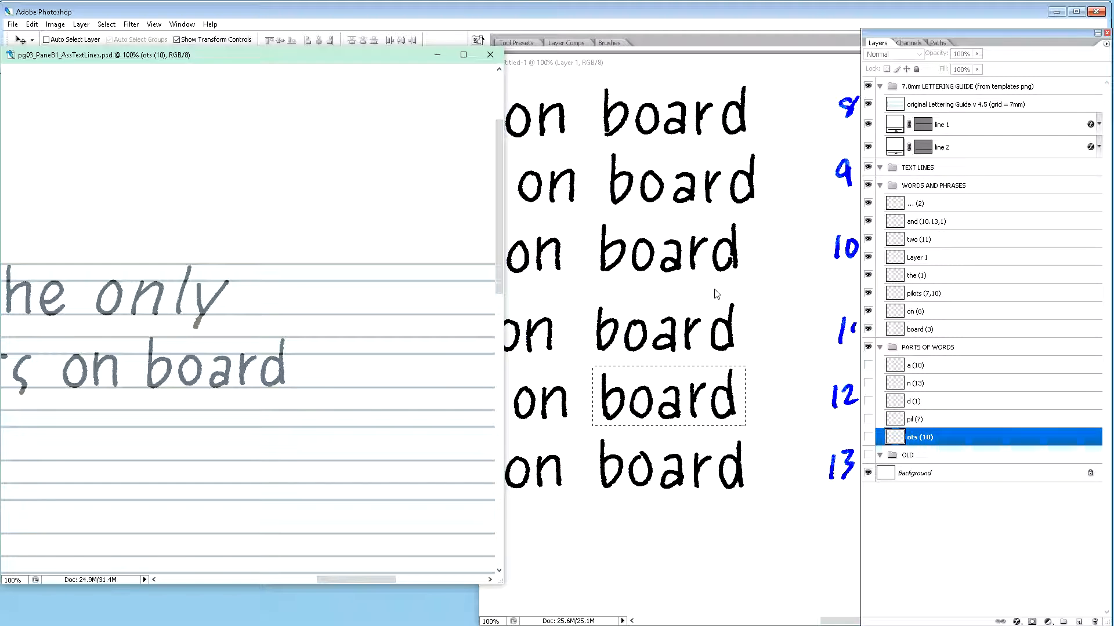
# Step: Compare the individual letters in the scan's other "board" samples with the placed row 3 "board"
pyautogui.click(699, 285)
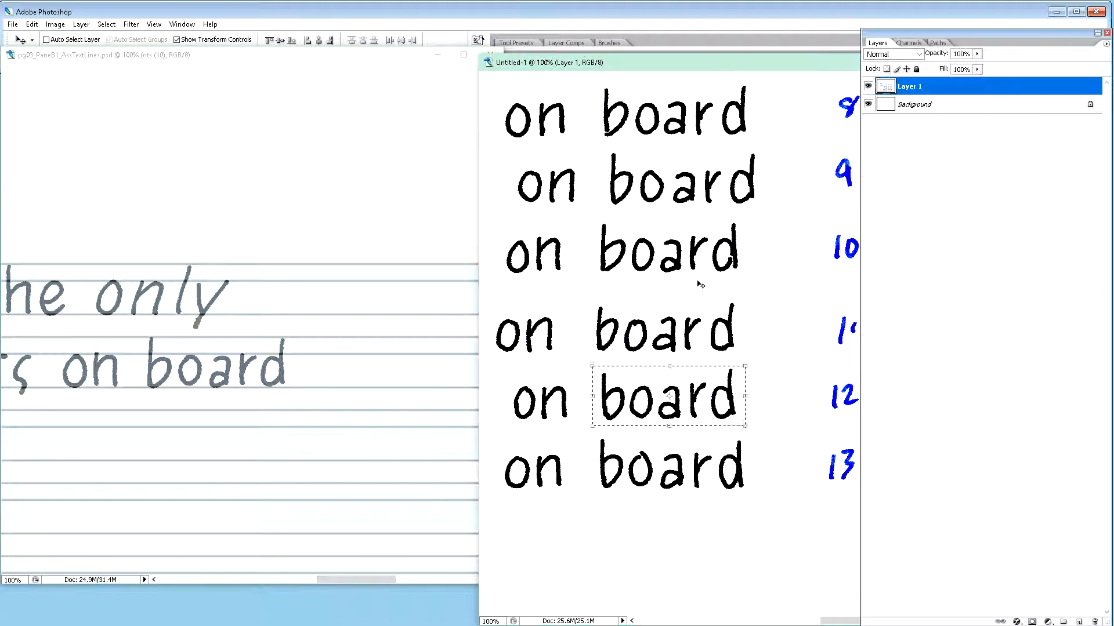
pyautogui.scroll(3, 682, 247)
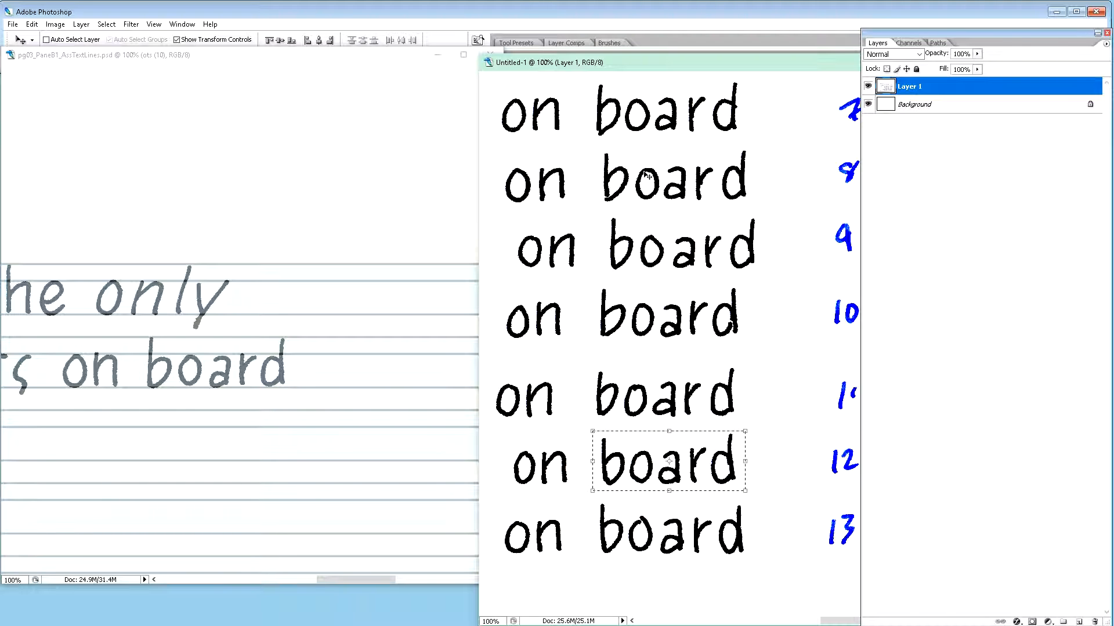
pyautogui.press('m')
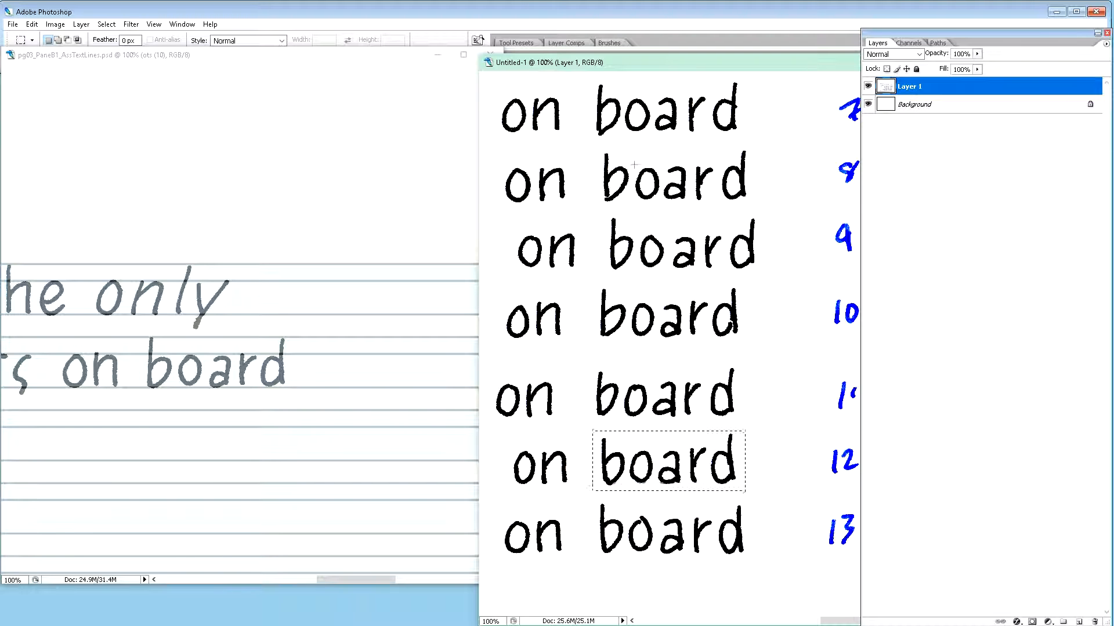
pyautogui.scroll(2, 687, 232)
pyautogui.scroll(3, 687, 232)
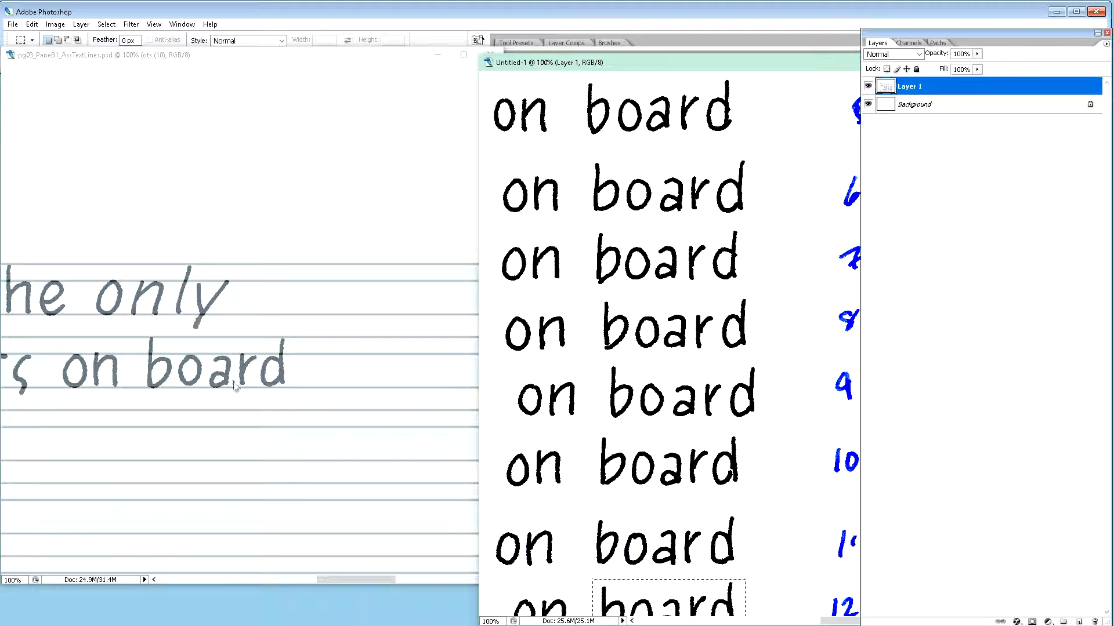
pyautogui.click(361, 580)
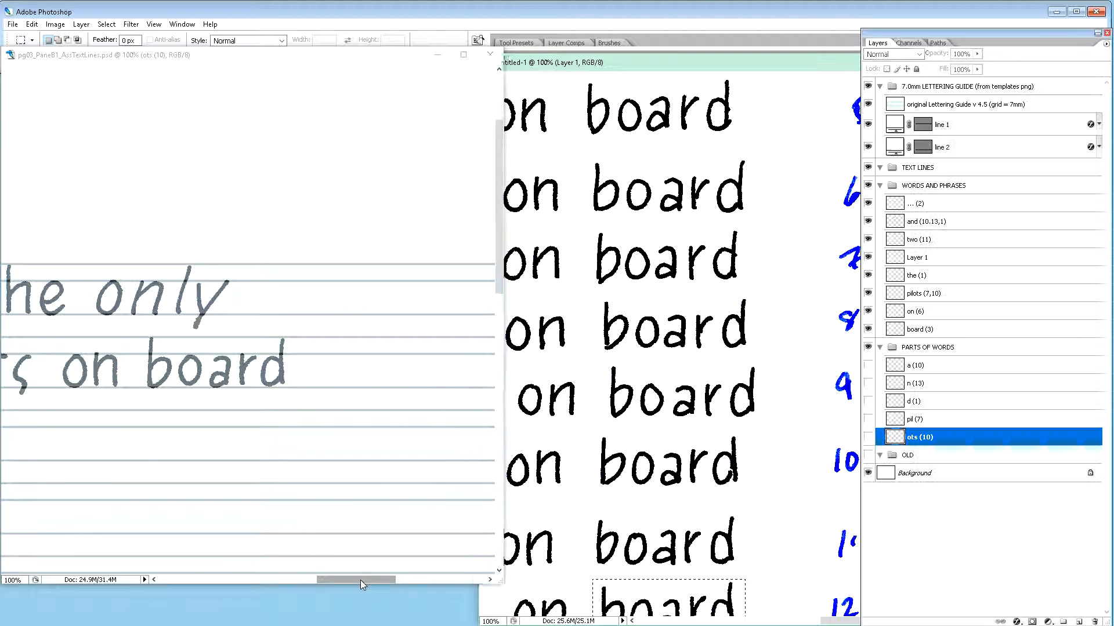
pyautogui.moveTo(360, 580); pyautogui.dragTo(357, 580)
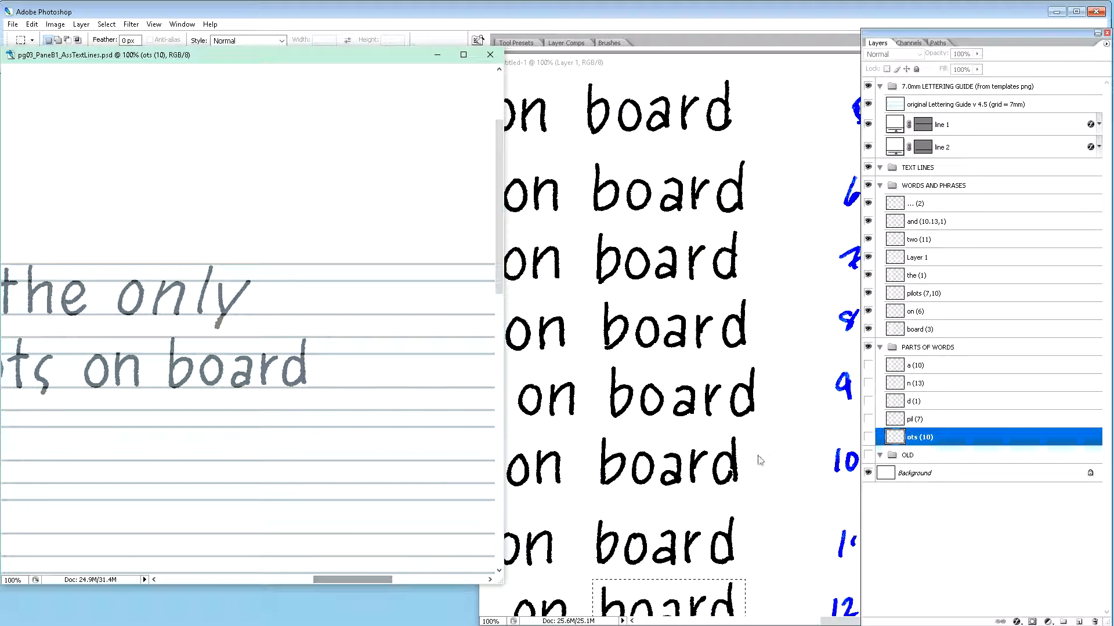
# Step: Move the board (3) layer into the PARTS OF WORDS group and erase all its letters except the "o"
pyautogui.click(923, 330)
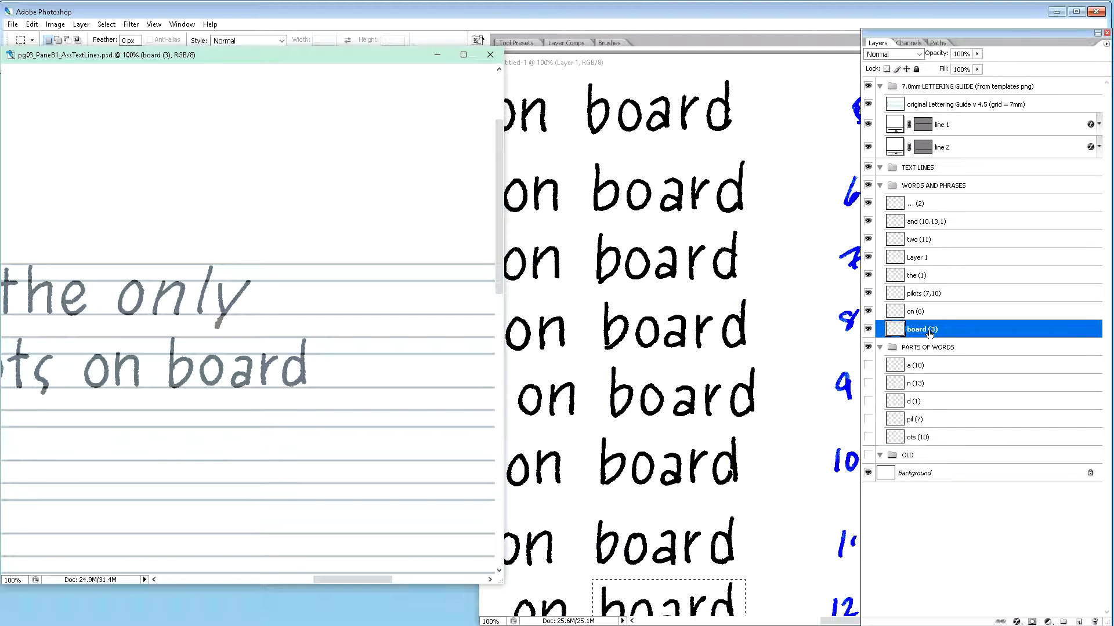
pyautogui.moveTo(924, 330); pyautogui.dragTo(939, 446)
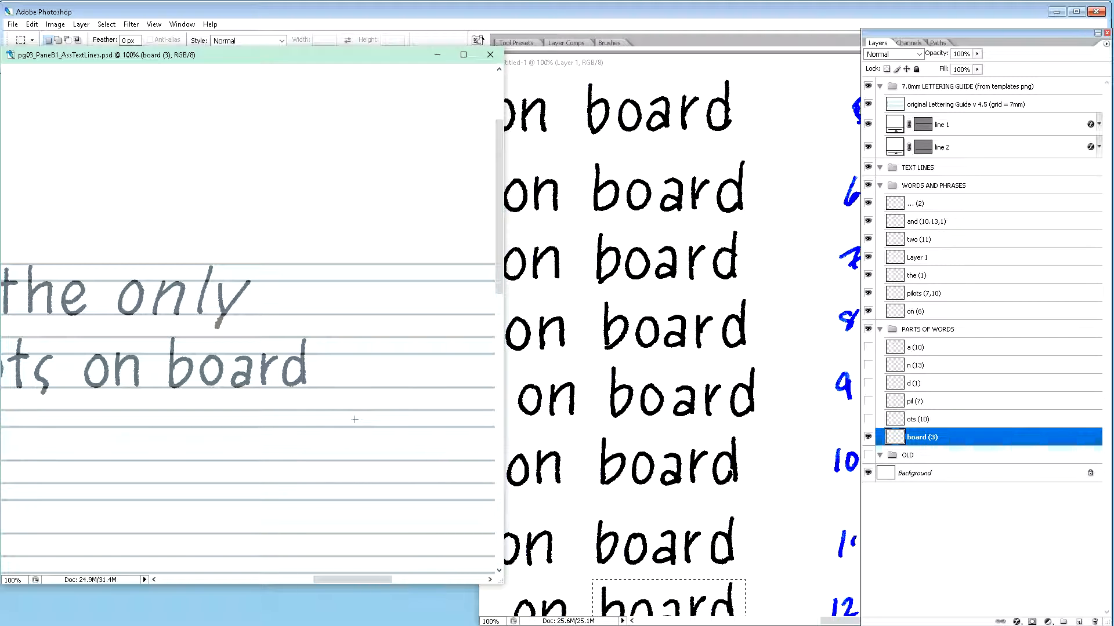
pyautogui.moveTo(351, 419); pyautogui.dragTo(228, 338)
pyautogui.press('Delete')
pyautogui.moveTo(161, 334); pyautogui.dragTo(196, 406)
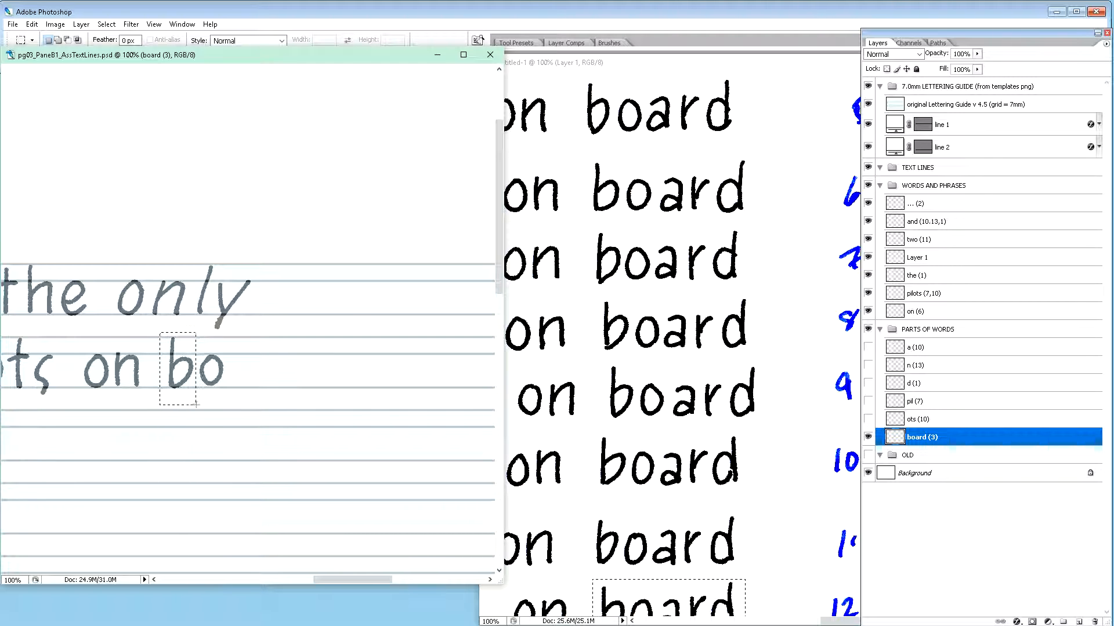
pyautogui.press('Delete')
pyautogui.hotkey('ctrl', 'd')
# Step: Clear the stray remnants on both sides of the "o" on the board (3) layer
pyautogui.click(921, 424)
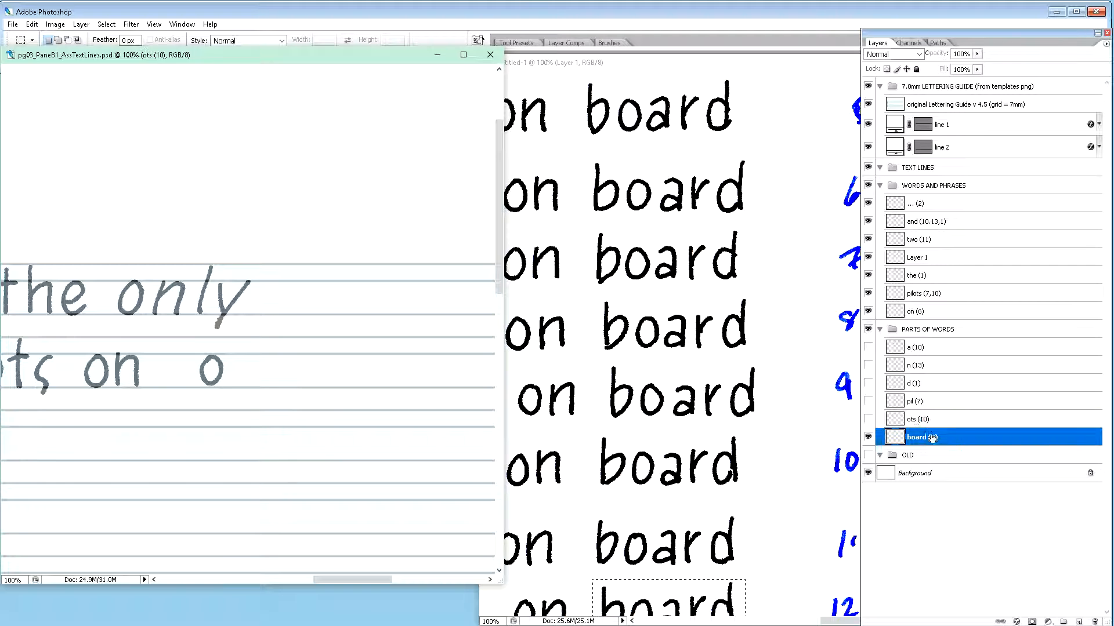
pyautogui.click(935, 439)
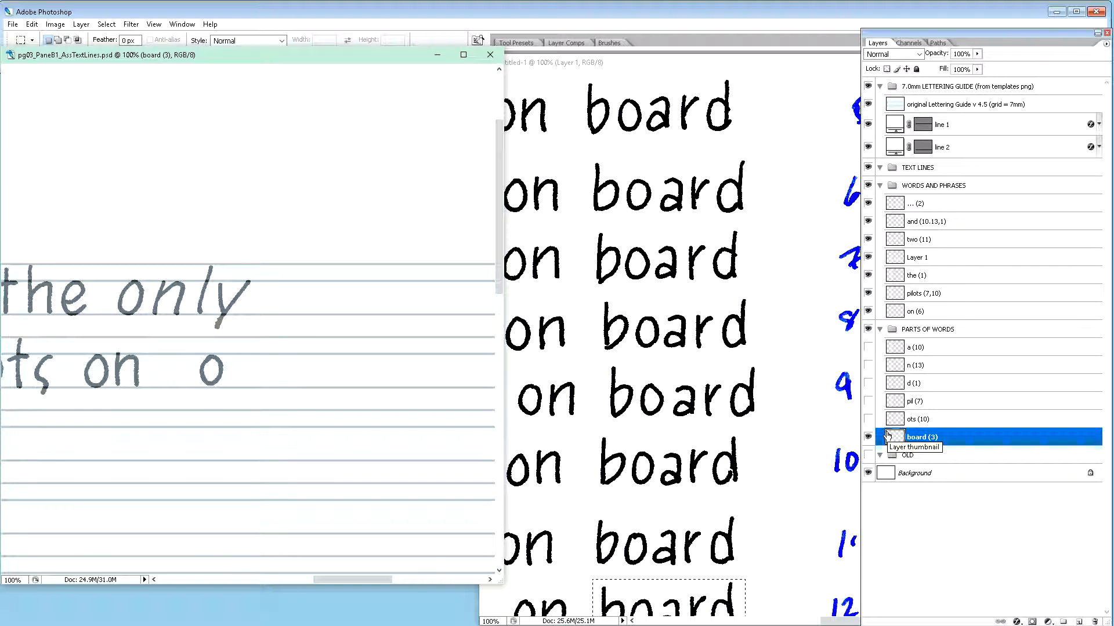
pyautogui.press('v')
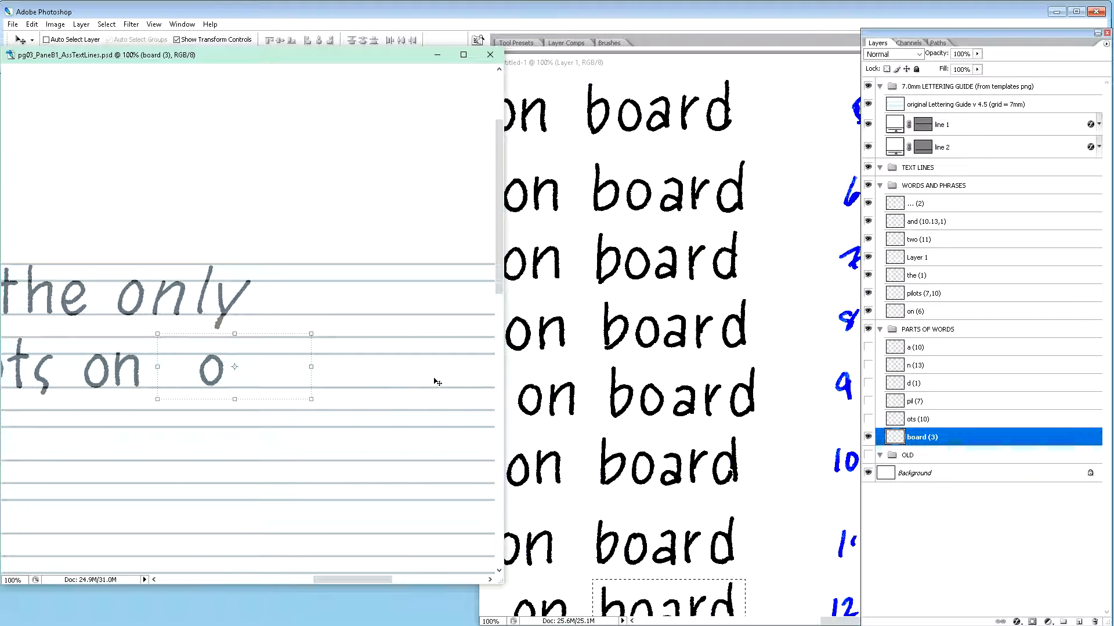
pyautogui.press('m')
pyautogui.moveTo(356, 303); pyautogui.dragTo(229, 422)
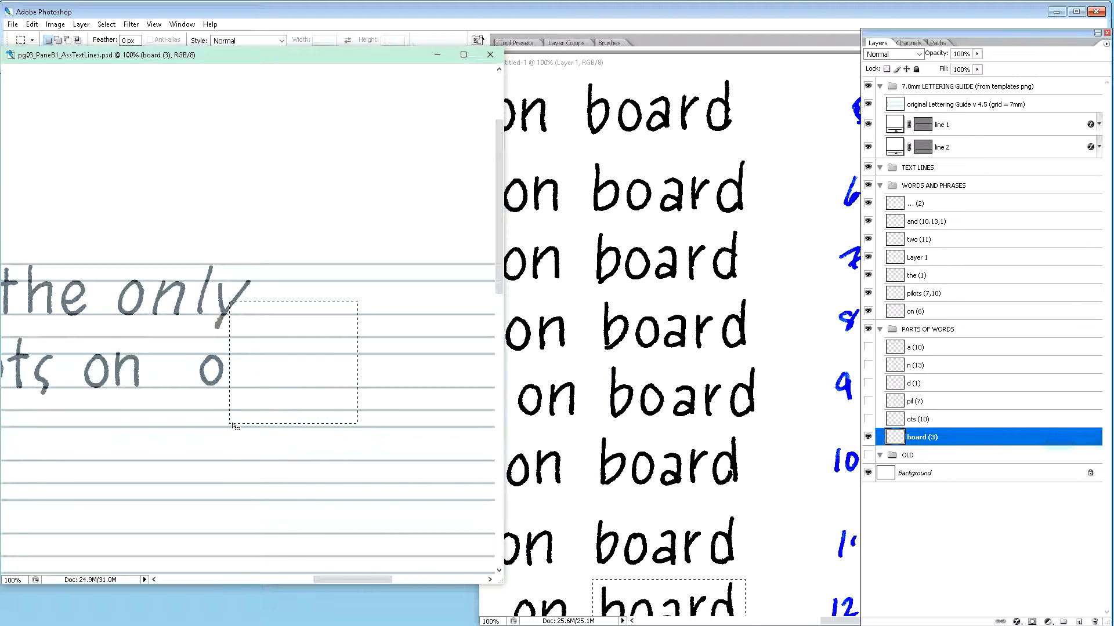
pyautogui.moveTo(104, 301); pyautogui.dragTo(195, 425)
pyautogui.click(258, 430)
pyautogui.press('v')
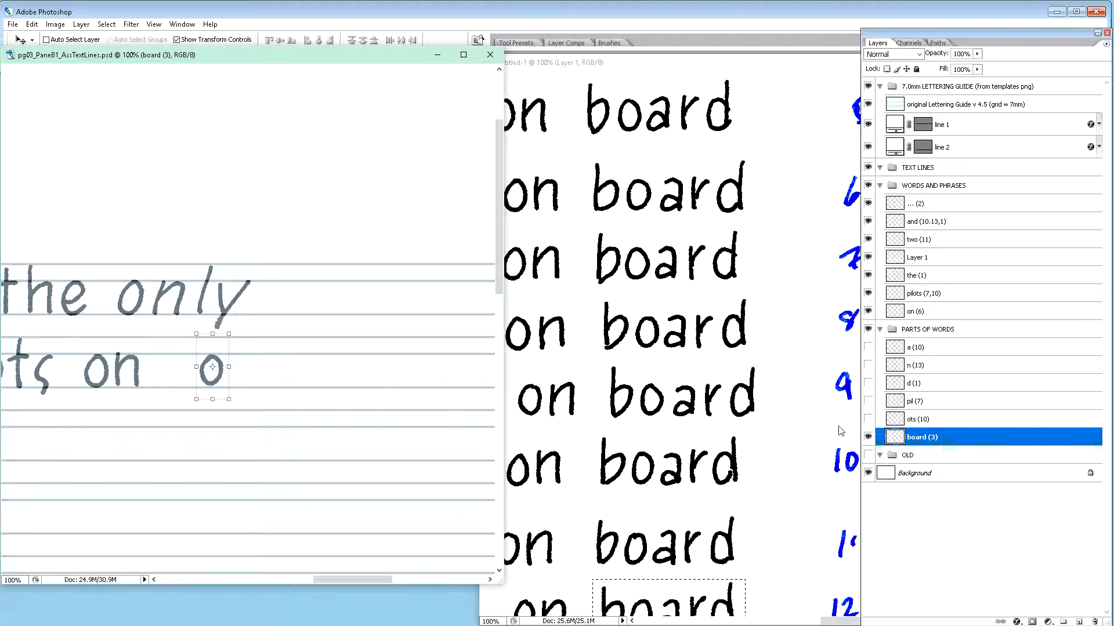
# Step: Copy the letter "b" from the row 8 "board" in the scan and paste it into the text lines document
pyautogui.click(702, 66)
pyautogui.scroll(-2, 716, 232)
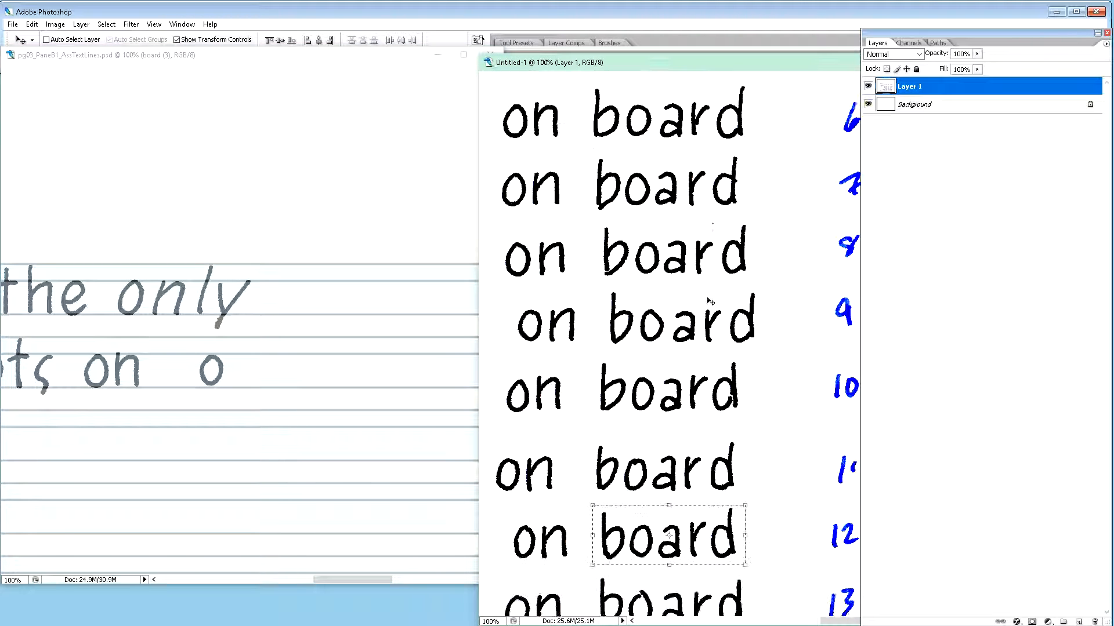
pyautogui.scroll(-3, 708, 316)
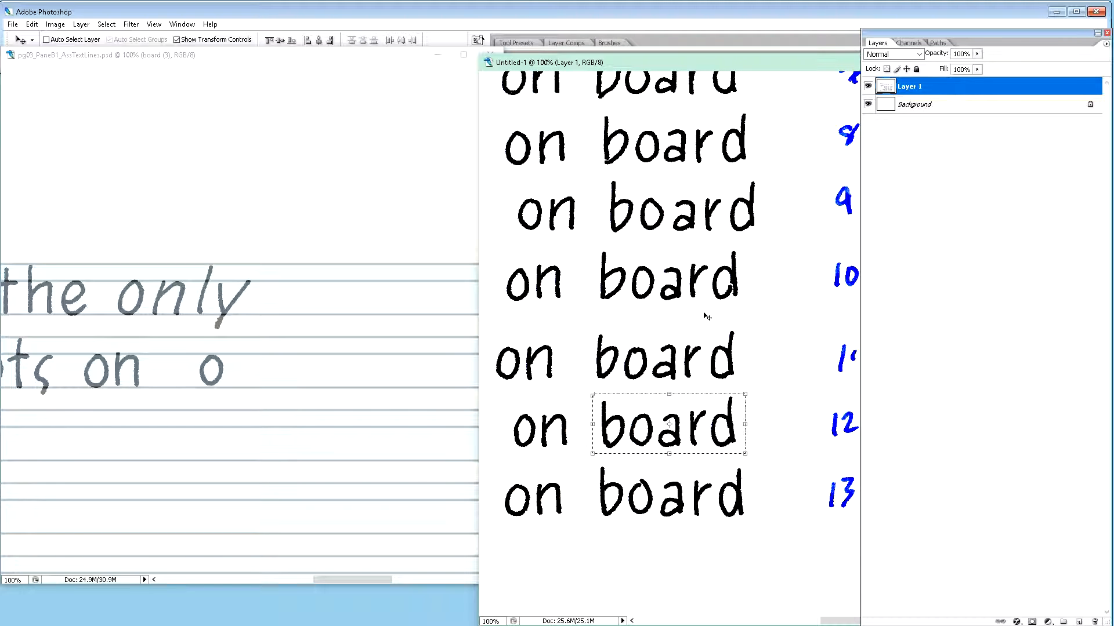
pyautogui.scroll(1, 706, 318)
pyautogui.scroll(1, 706, 317)
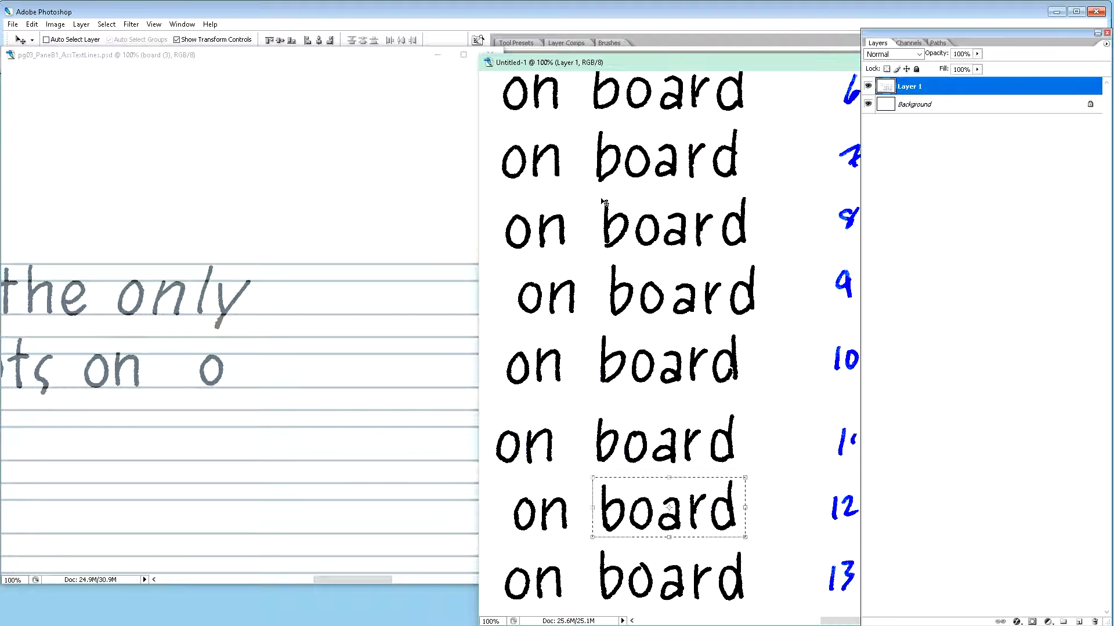
pyautogui.press('m')
pyautogui.moveTo(595, 195); pyautogui.dragTo(632, 256)
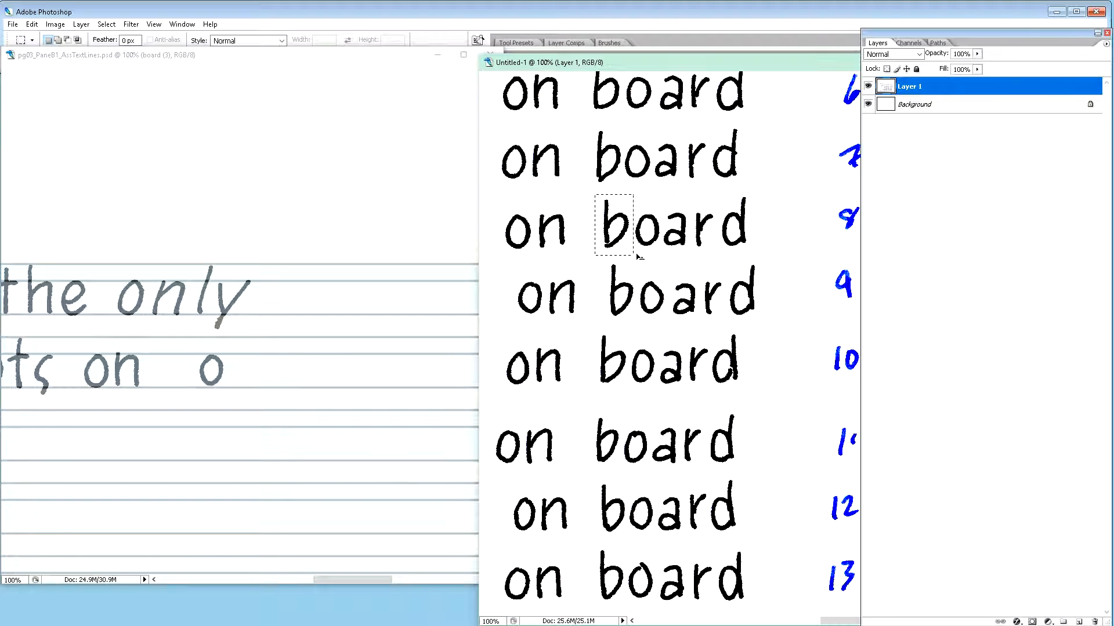
pyautogui.click(418, 372)
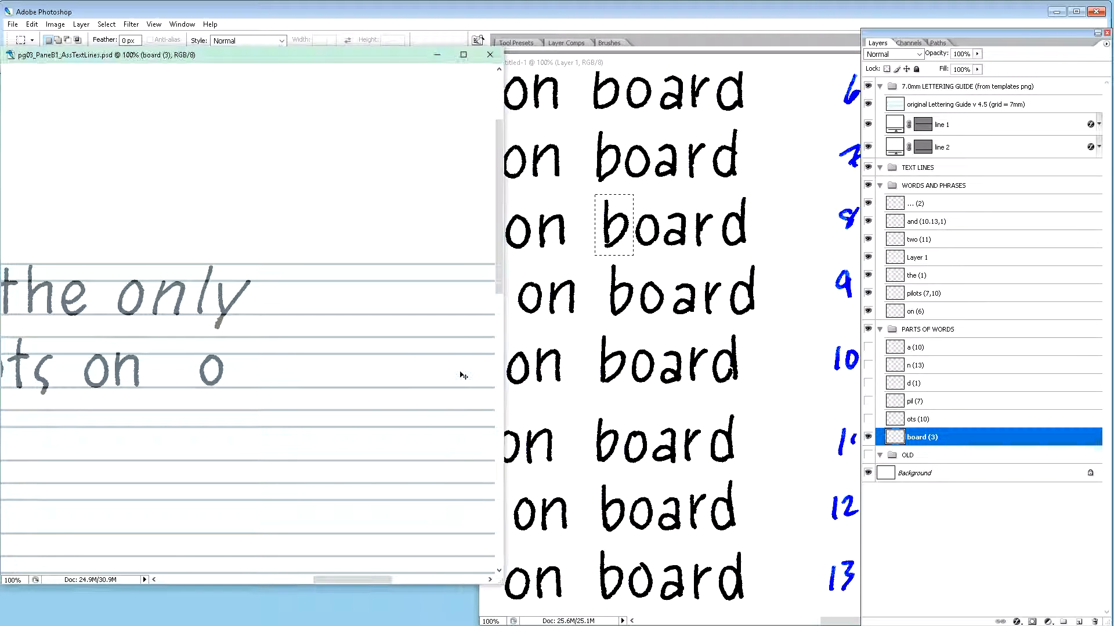
pyautogui.hotkey('ctrl', 'v')
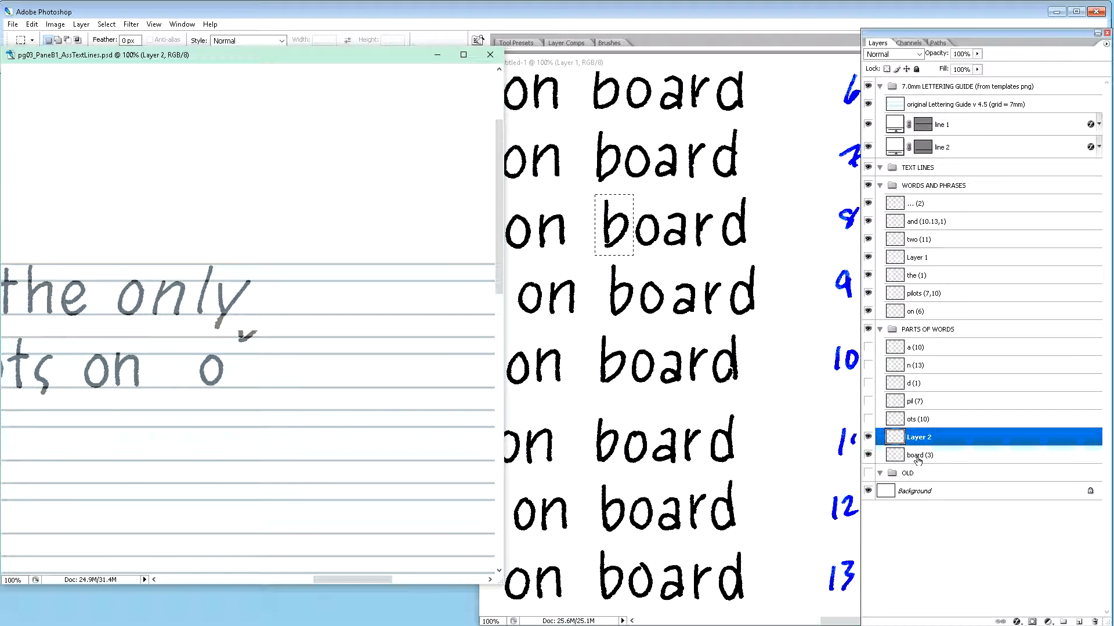
# Step: Rename the board (3) layer "o (3)" and the pasted letter's layer "b (8)"
pyautogui.doubleClick(917, 458)
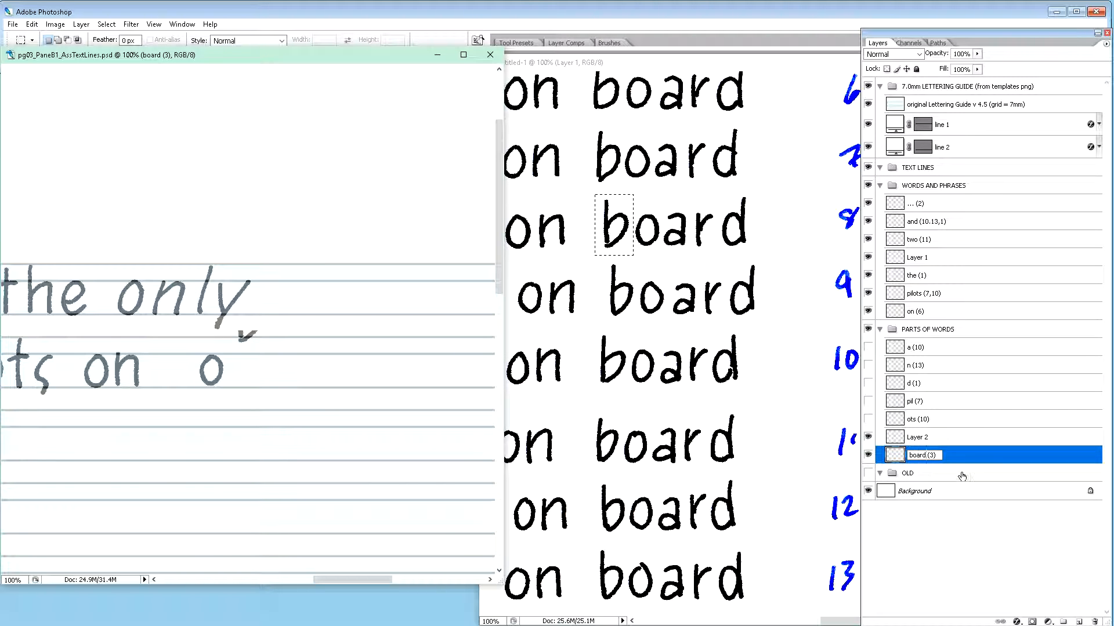
pyautogui.press('BackSpace')
pyautogui.write('o')
pyautogui.press('Return')
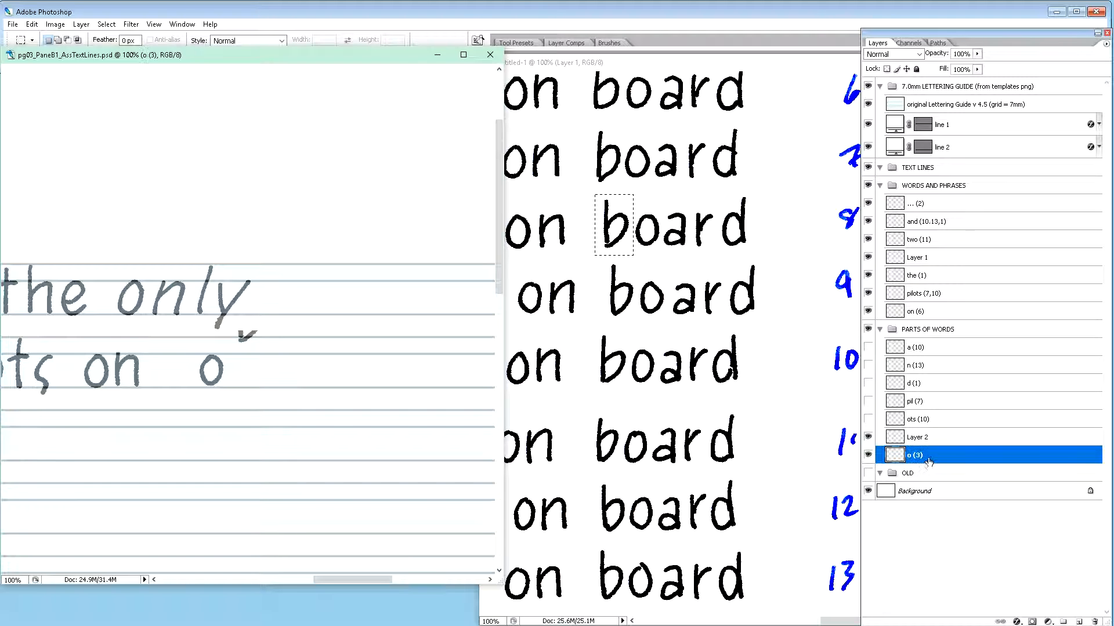
pyautogui.doubleClick(919, 437)
pyautogui.write('b ')
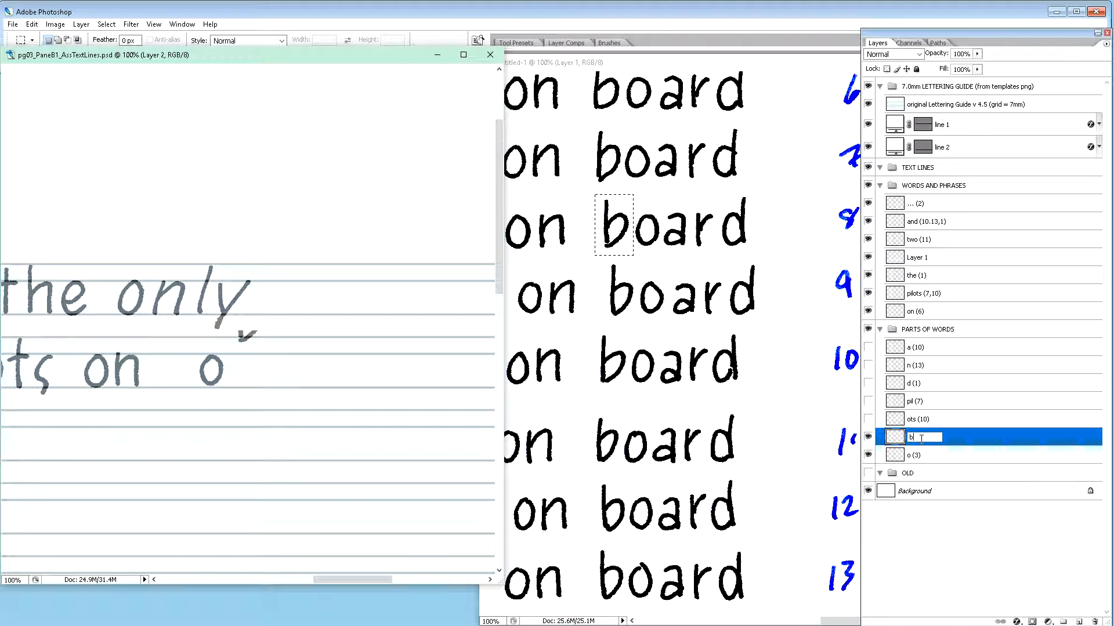
pyautogui.write('(8)')
pyautogui.press('Return')
# Step: Move the row 8 "b" onto the second guide row's baseline, directly before the "o" with normal letter spacing
pyautogui.press('v')
pyautogui.hotkey('shift', 'Down')
pyautogui.hotkey('shift', 'Down')
pyautogui.hotkey('shift', 'Down')
pyautogui.hotkey('shift', 'Down')
pyautogui.hotkey('shift', 'Down')
pyautogui.hotkey('shift', 'Down')
pyautogui.hotkey('shift', 'Down')
pyautogui.hotkey('shift', 'Down')
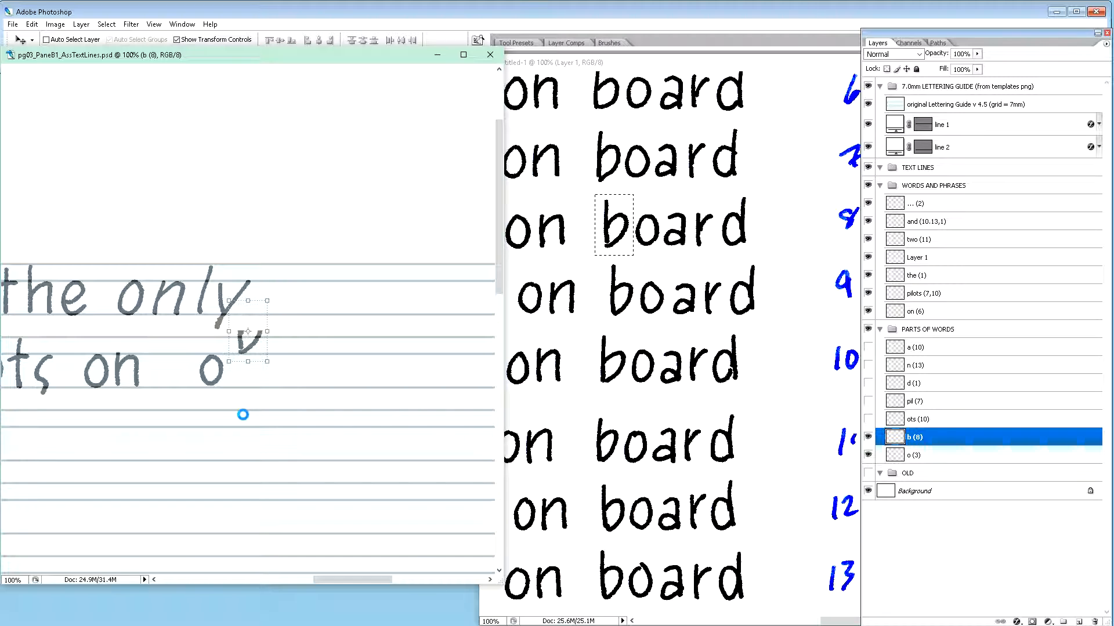
pyautogui.hotkey('shift', 'Left')
pyautogui.hotkey('shift', 'Left')
pyautogui.hotkey('shift', 'Left')
pyautogui.hotkey('shift', 'Left')
pyautogui.hotkey('shift', 'Left')
pyautogui.hotkey('shift', 'Left')
pyautogui.hotkey('shift', 'Left')
pyautogui.hotkey('shift', 'Left')
pyautogui.hotkey('shift', 'Left')
pyautogui.hotkey('shift', 'Left')
pyautogui.hotkey('shift', 'Left')
pyautogui.hotkey('shift', 'Left')
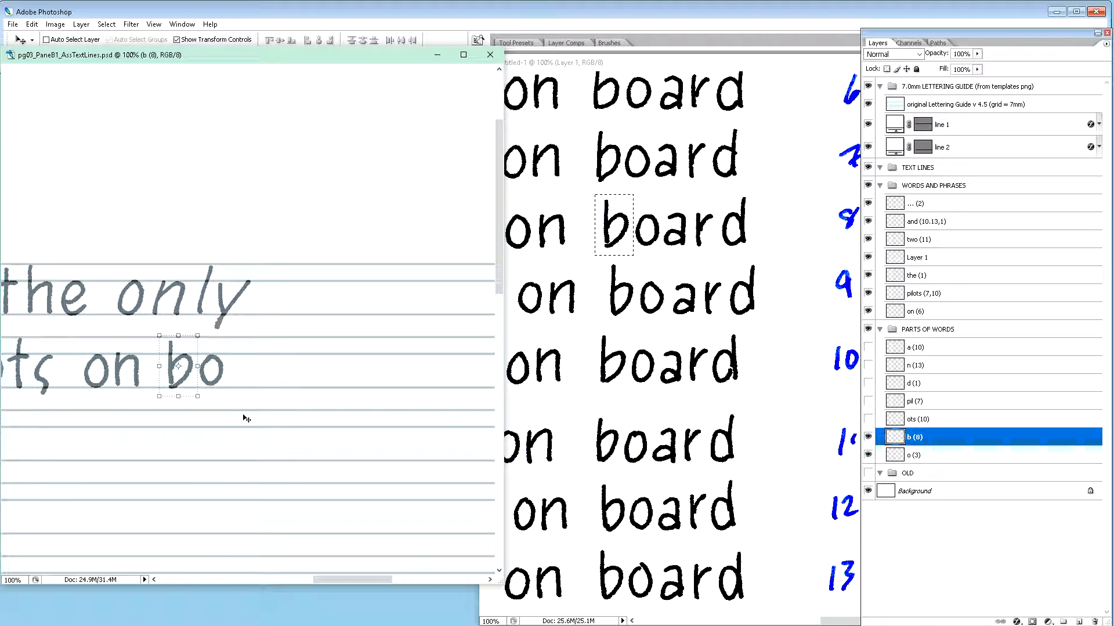
pyautogui.hotkey('shift', 'Down')
pyautogui.press('Up')
pyautogui.press('Up')
pyautogui.press('Up')
pyautogui.press('Up')
pyautogui.press('Up')
pyautogui.press('Up')
pyautogui.press('Up')
pyautogui.press('Up')
# Step: Copy the letter "b" from the row 6 "board" in the scan and paste it into the text lines document as an alternative
pyautogui.scroll(-1, 555, 406)
pyautogui.scroll(2, 555, 406)
pyautogui.scroll(3, 556, 405)
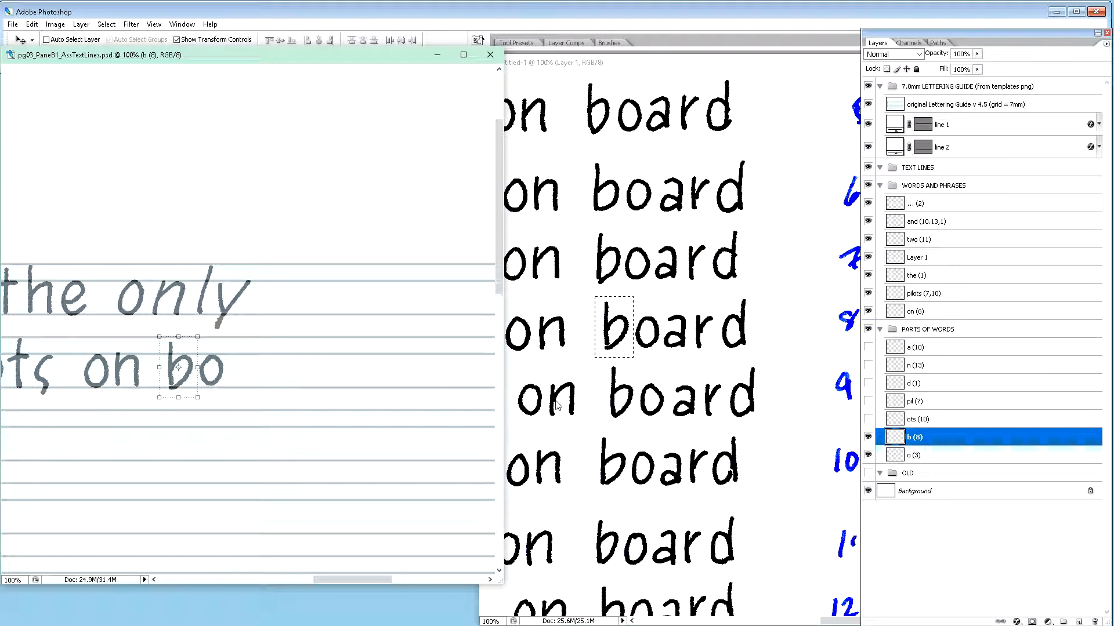
pyautogui.scroll(3, 555, 404)
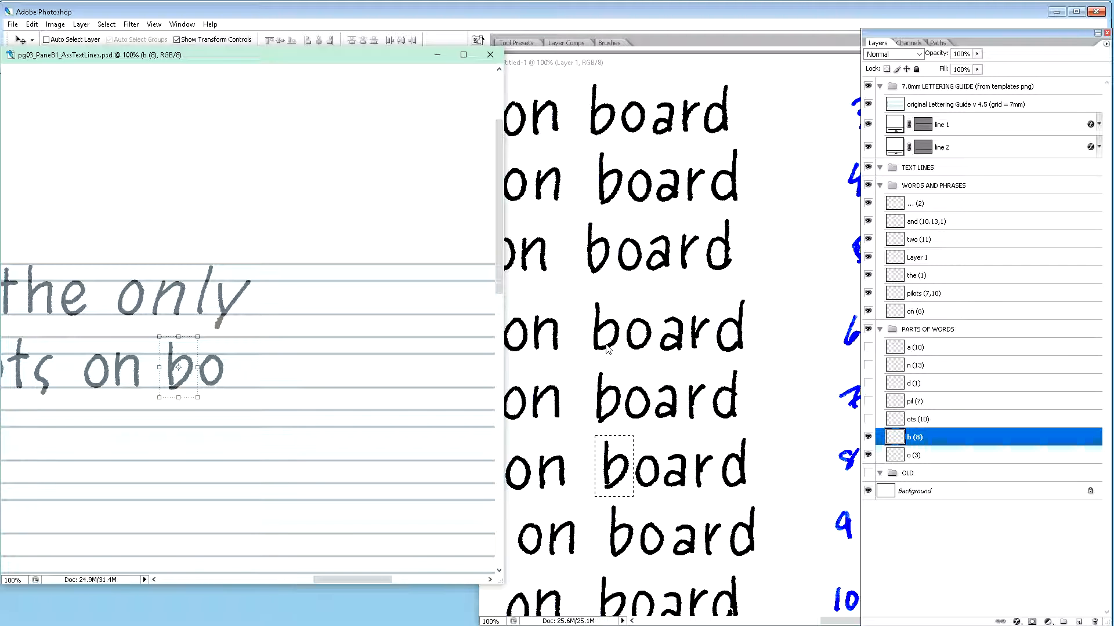
pyautogui.scroll(3, 608, 348)
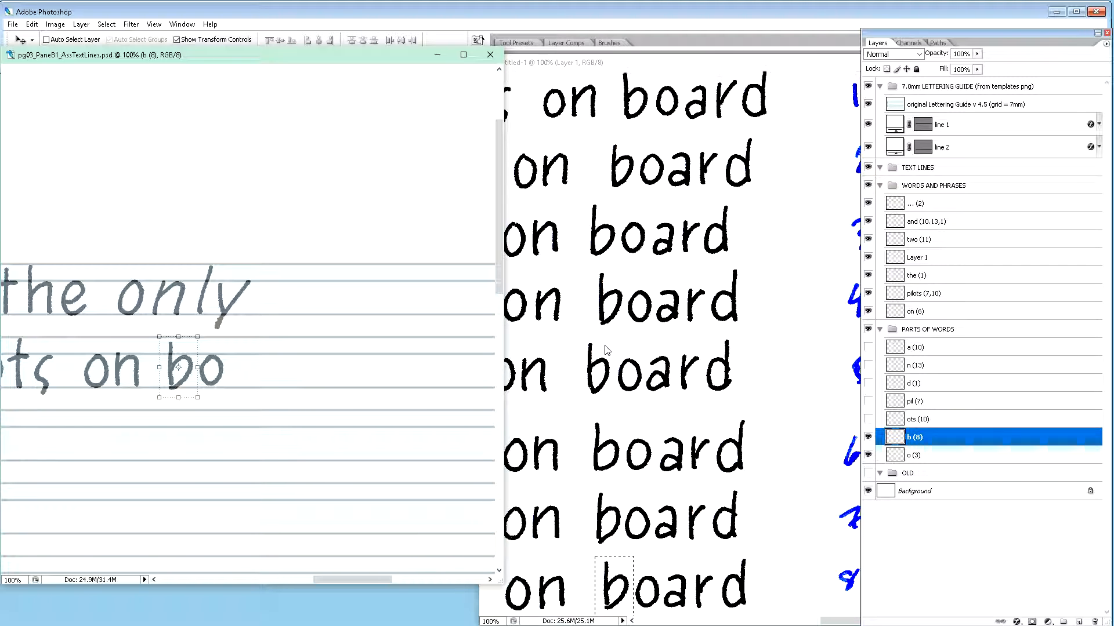
pyautogui.scroll(-3, 606, 348)
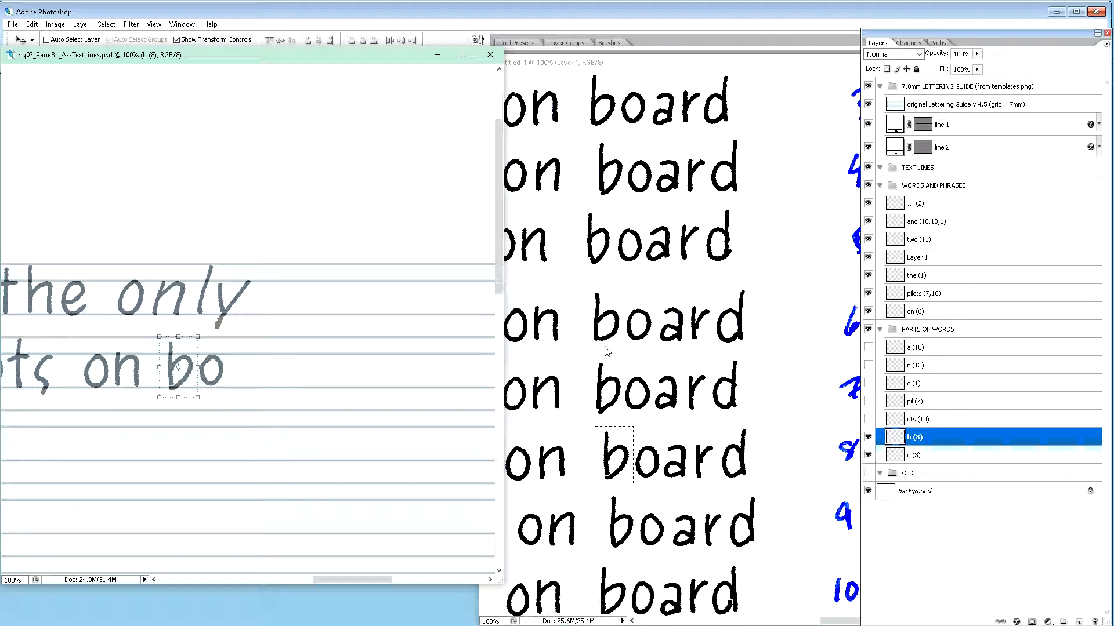
pyautogui.click(607, 335)
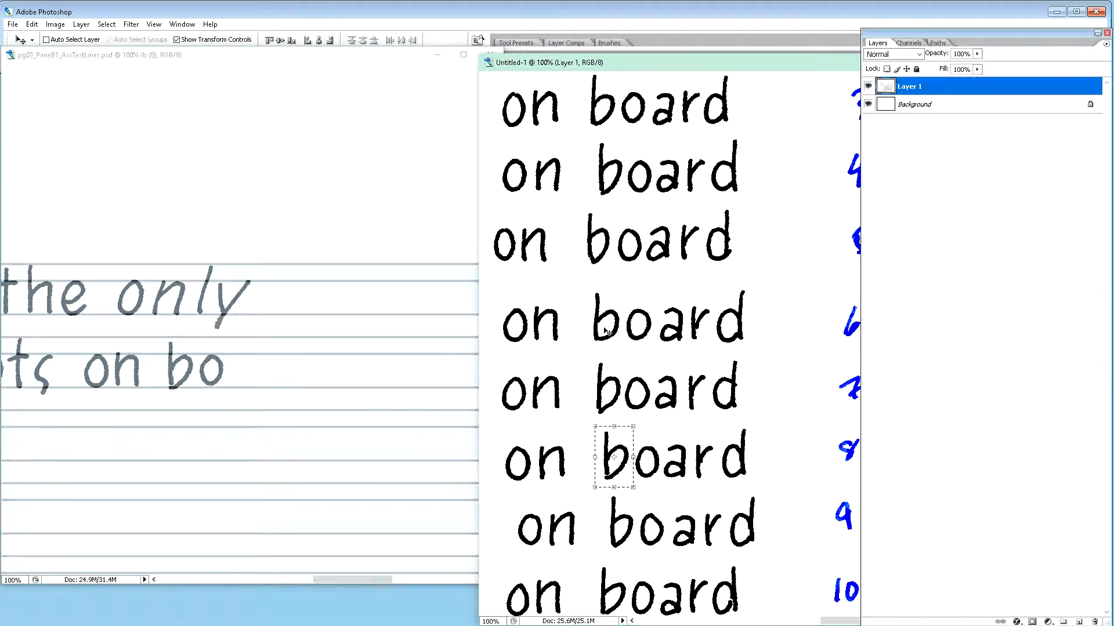
pyautogui.press('m')
pyautogui.moveTo(584, 291); pyautogui.dragTo(623, 348)
pyautogui.click(336, 373)
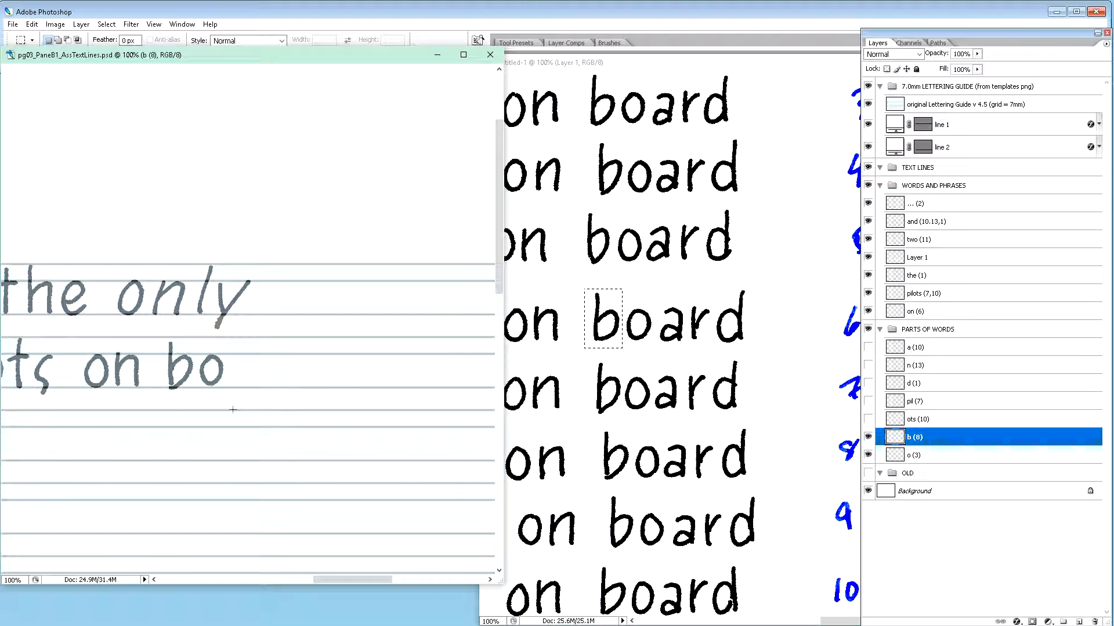
pyautogui.hotkey('ctrl', 'v')
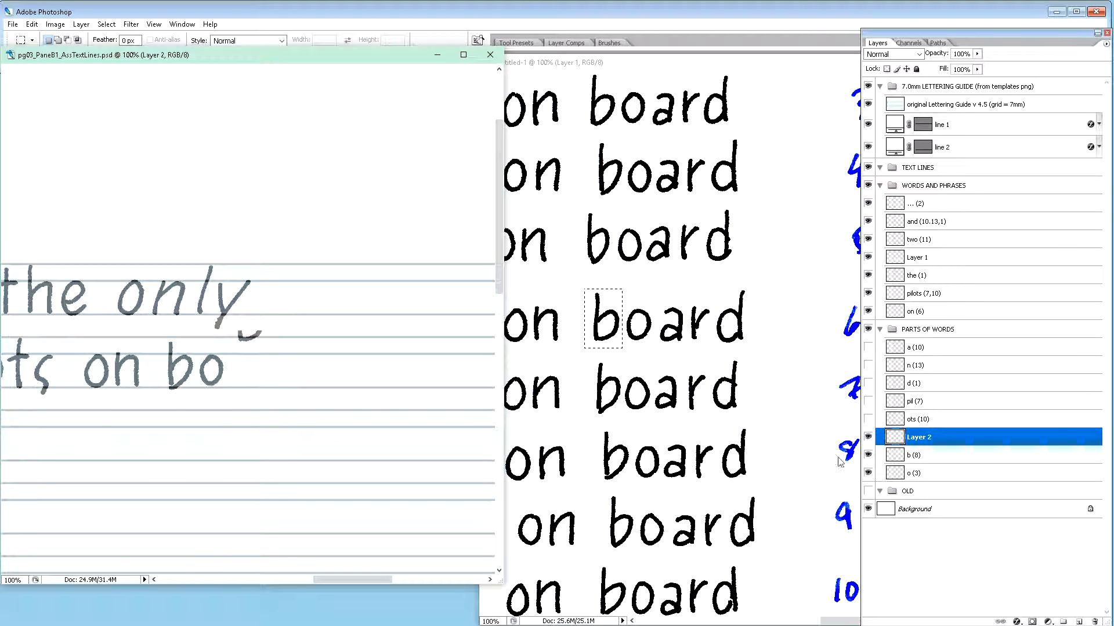
# Step: Rename the newly pasted row 6 letter's layer "b (6)"
pyautogui.doubleClick(930, 437)
pyautogui.write('b (6')
pyautogui.press('Return')
# Step: Lower the "b (6)" letter onto the second guide row's baseline, beside the existing "bo", for comparison
pyautogui.press('v')
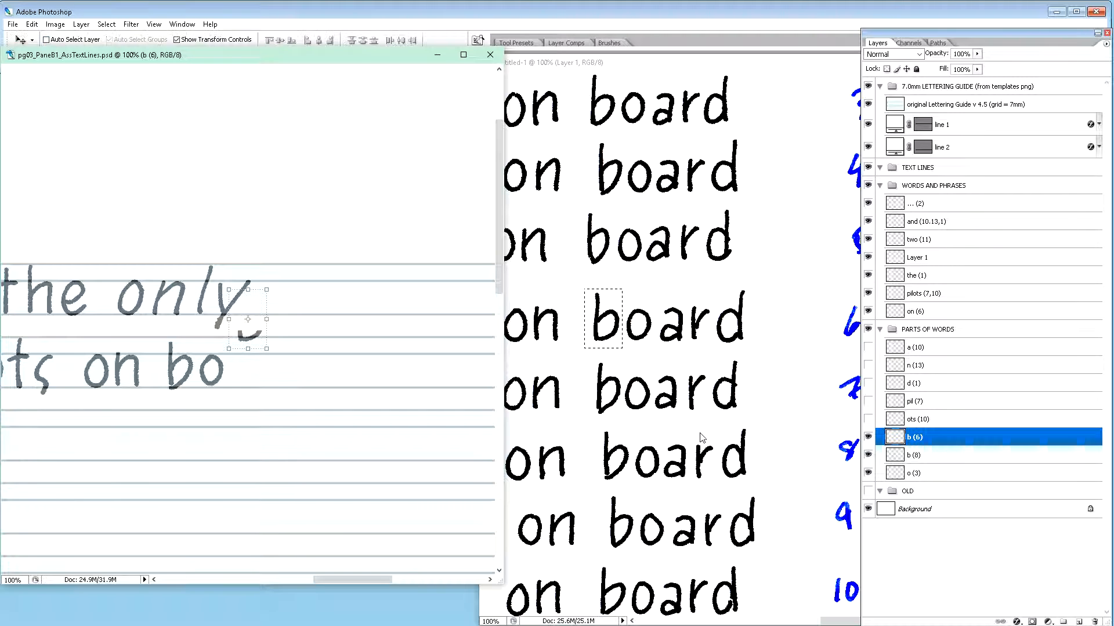
pyautogui.hotkey('shift', 'Down')
pyautogui.hotkey('shift', 'Down')
pyautogui.hotkey('shift', 'Down')
pyautogui.hotkey('shift', 'Down')
pyautogui.hotkey('shift', 'Down')
pyautogui.hotkey('shift', 'Down')
pyautogui.hotkey('shift', 'Down')
pyautogui.hotkey('shift', 'Down')
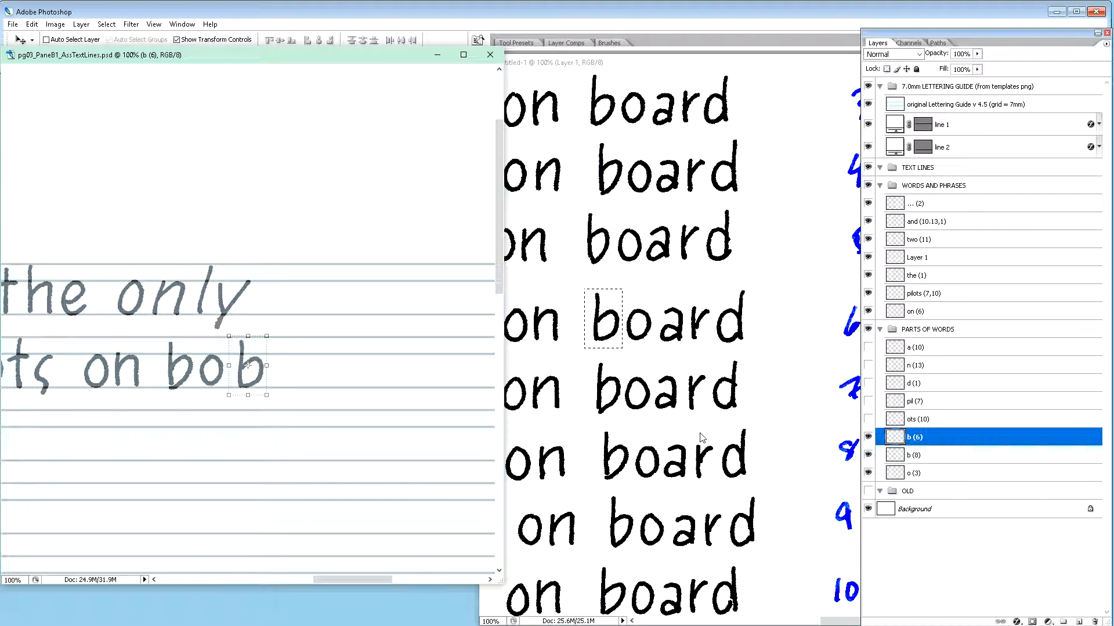
pyautogui.press('Up')
# Step: Delete the "b (8)" layer and put the "b (6)" letter in its place directly before the "o"
pyautogui.click(928, 459)
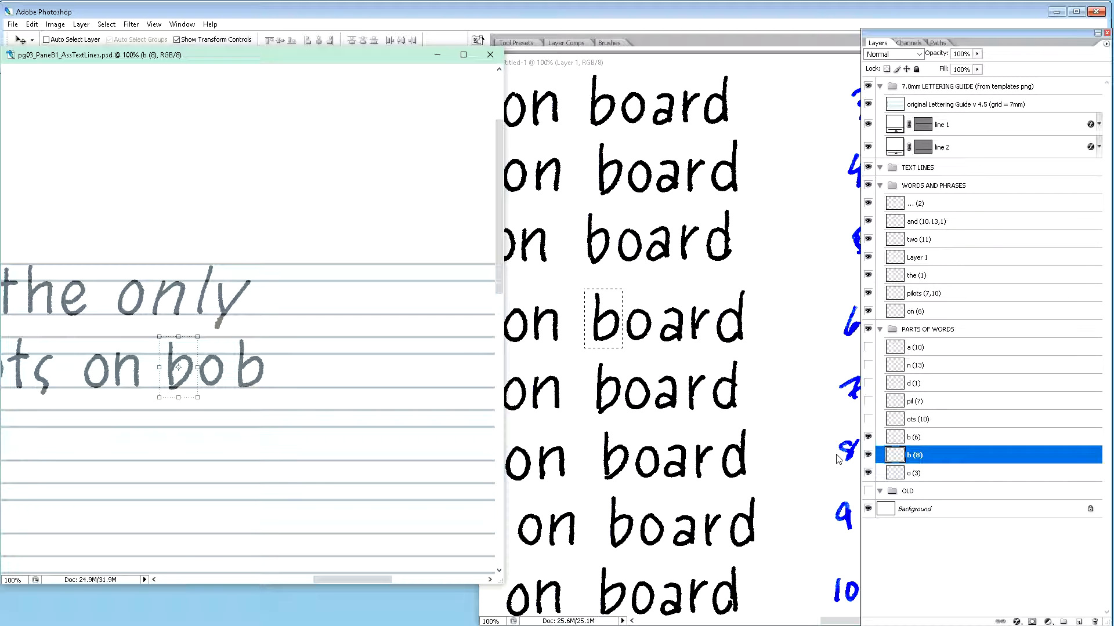
pyautogui.press('Delete')
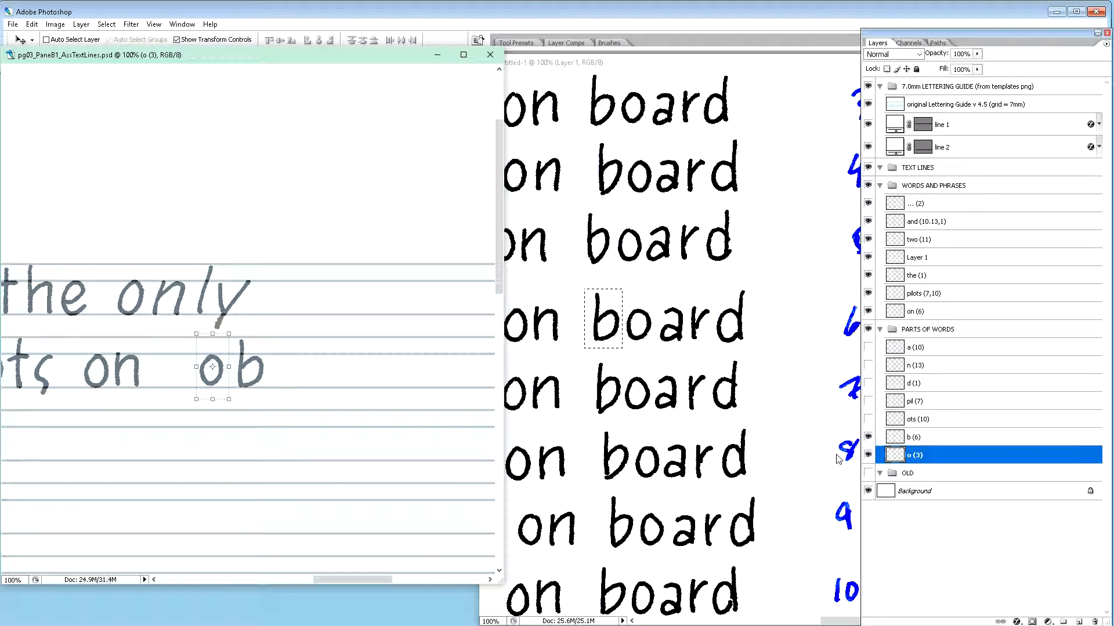
pyautogui.click(916, 439)
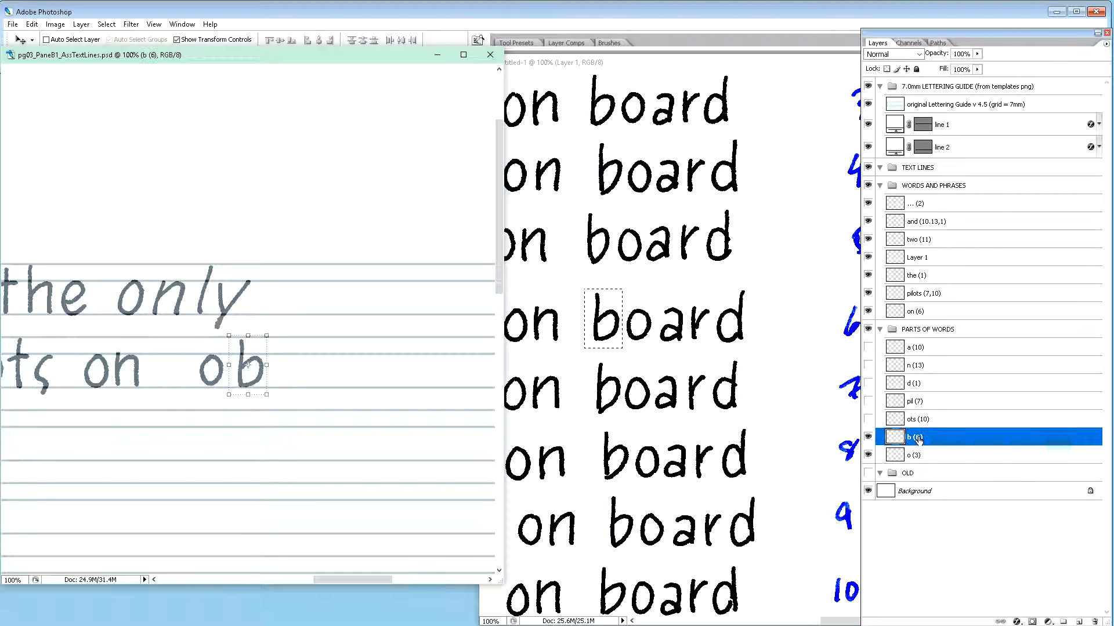
pyautogui.hotkey('shift', 'Left')
pyautogui.hotkey('shift', 'Left')
pyautogui.hotkey('shift', 'Left')
pyautogui.hotkey('shift', 'Left')
pyautogui.hotkey('shift', 'Left')
pyautogui.hotkey('shift', 'Left')
pyautogui.hotkey('shift', 'Left')
pyautogui.hotkey('shift', 'Left')
pyautogui.hotkey('shift', 'Left')
pyautogui.hotkey('shift', 'Left')
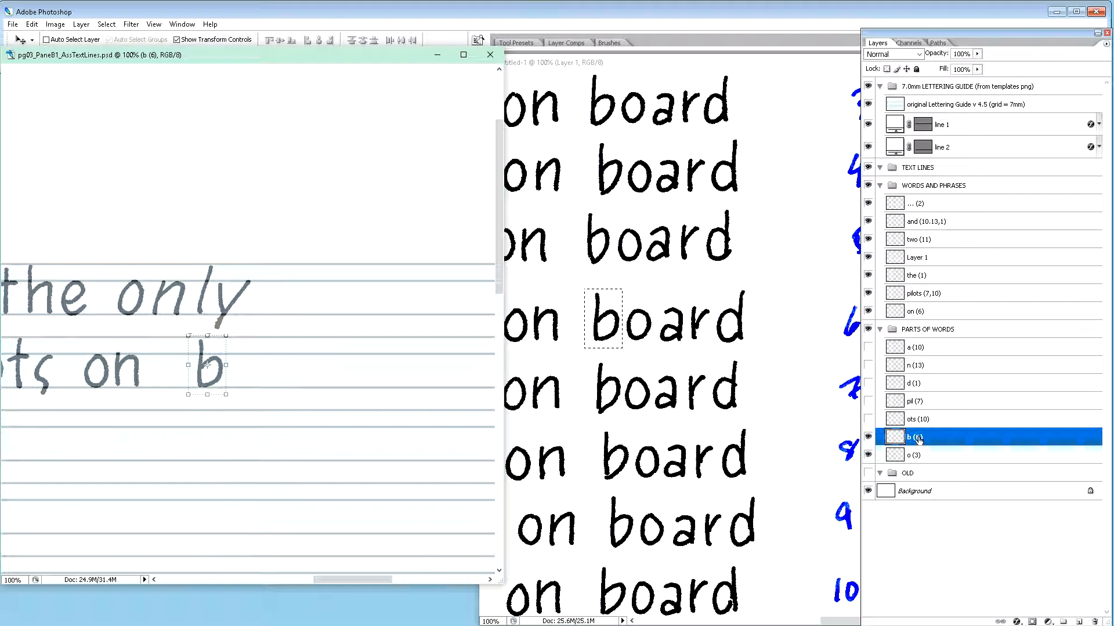
pyautogui.hotkey('shift', 'Left')
pyautogui.hotkey('shift', 'Left')
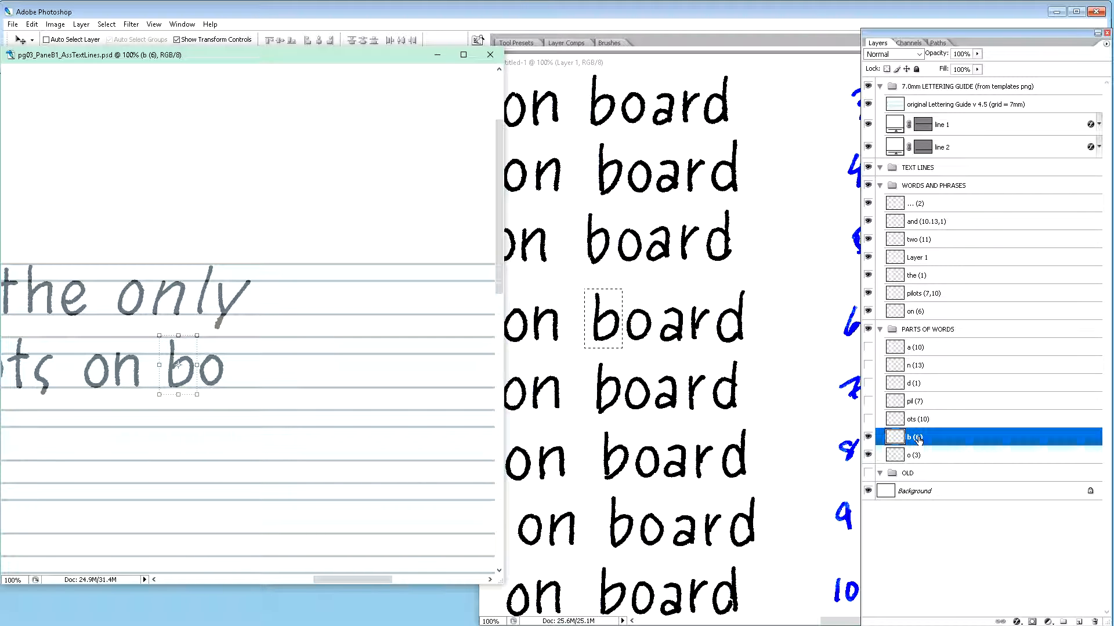
pyautogui.press('Up')
# Step: Copy the letters "ard" from the row 13 "board" in the scan and paste them into the text lines document
pyautogui.moveTo(833, 622)
pyautogui.mouseDown()
pyautogui.moveTo(908, 622)
pyautogui.moveTo(817, 622)
pyautogui.mouseUp()
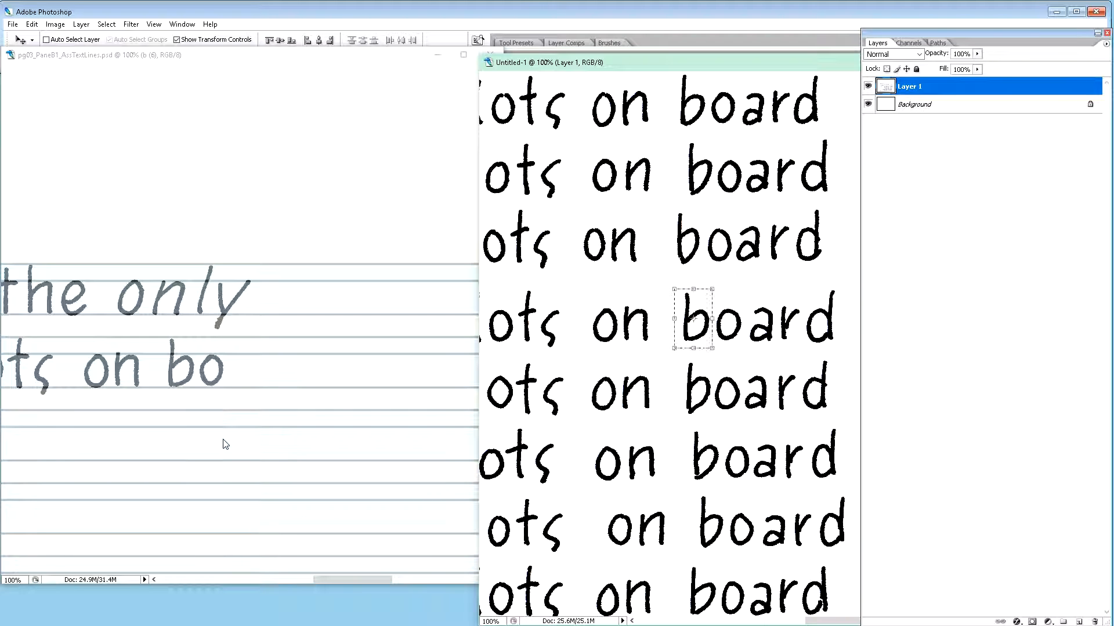
pyautogui.hotkey('ctrl', 'd')
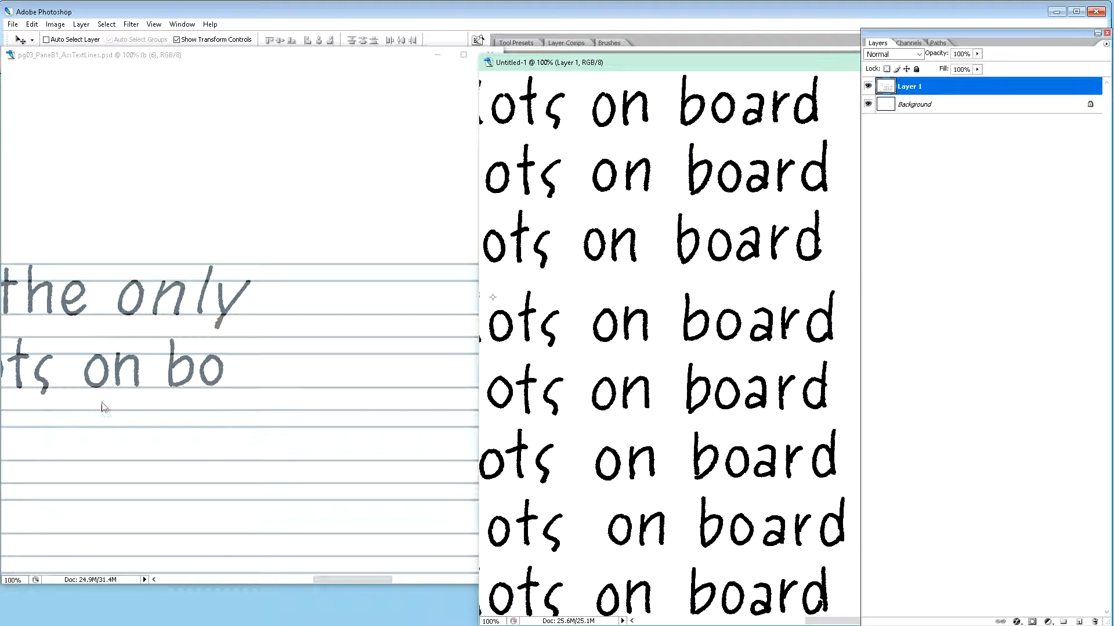
pyautogui.click(234, 62)
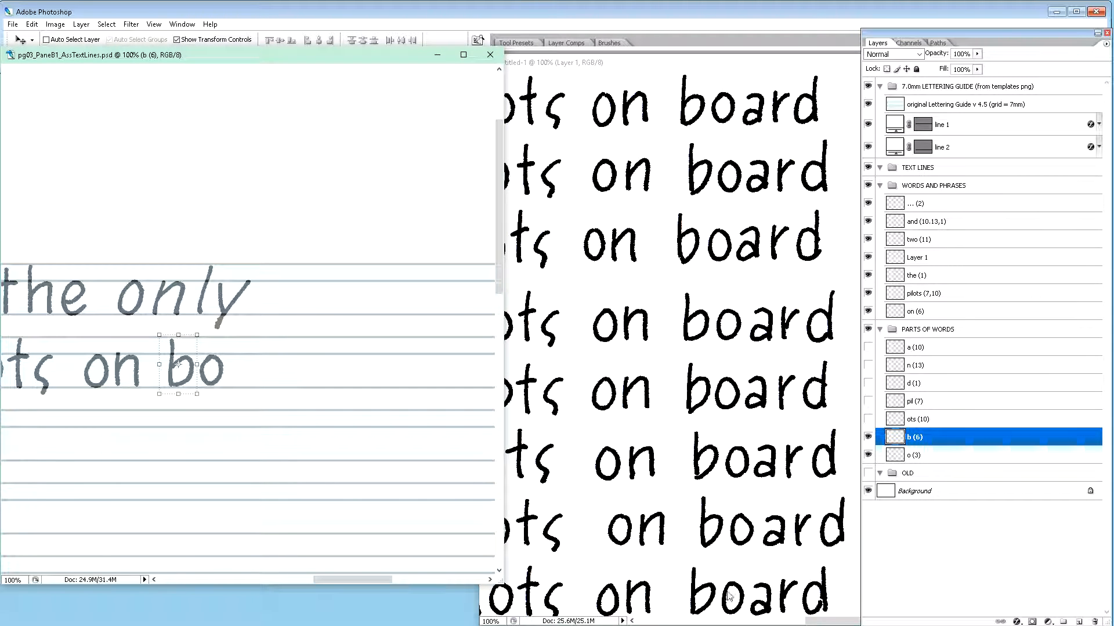
pyautogui.scroll(-5, 754, 580)
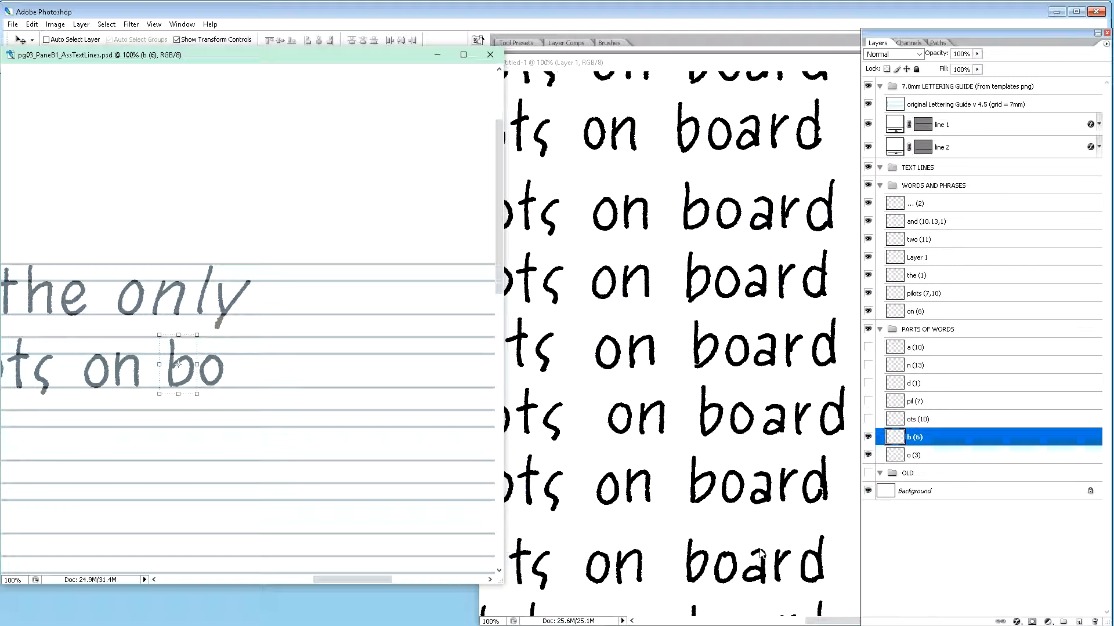
pyautogui.scroll(-4, 761, 551)
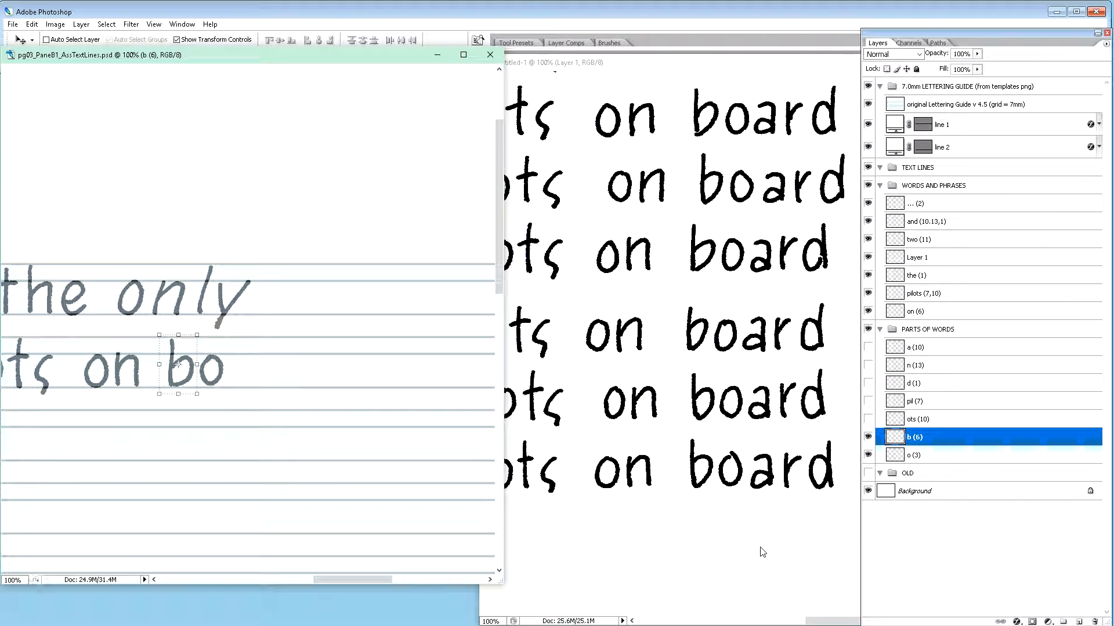
pyautogui.press('m')
pyautogui.click(749, 445)
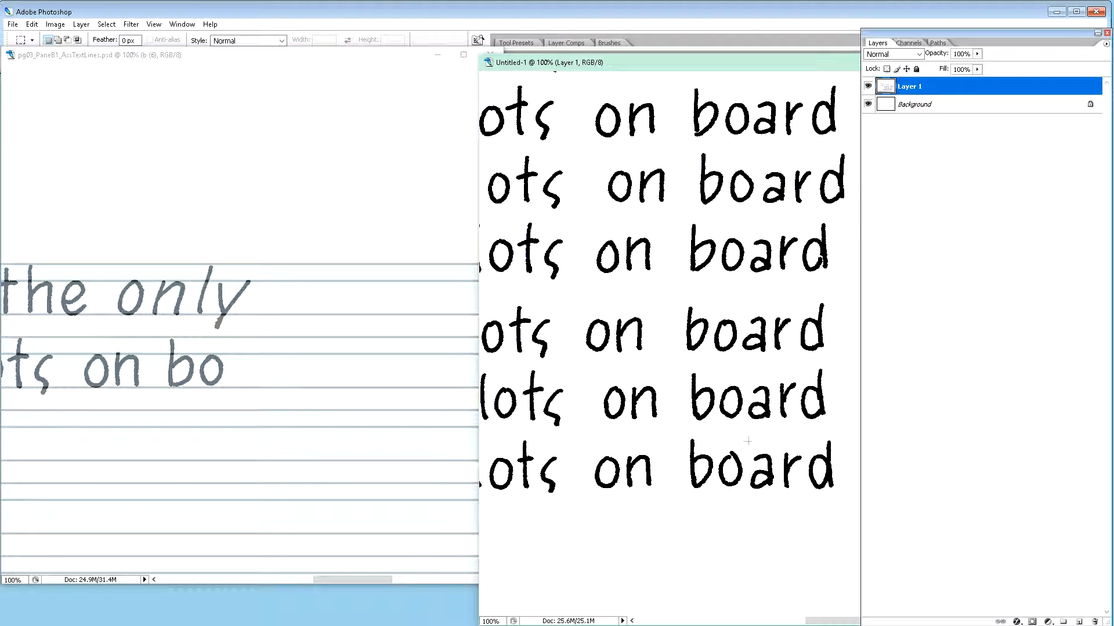
pyautogui.moveTo(747, 441); pyautogui.dragTo(844, 496)
pyautogui.click(343, 442)
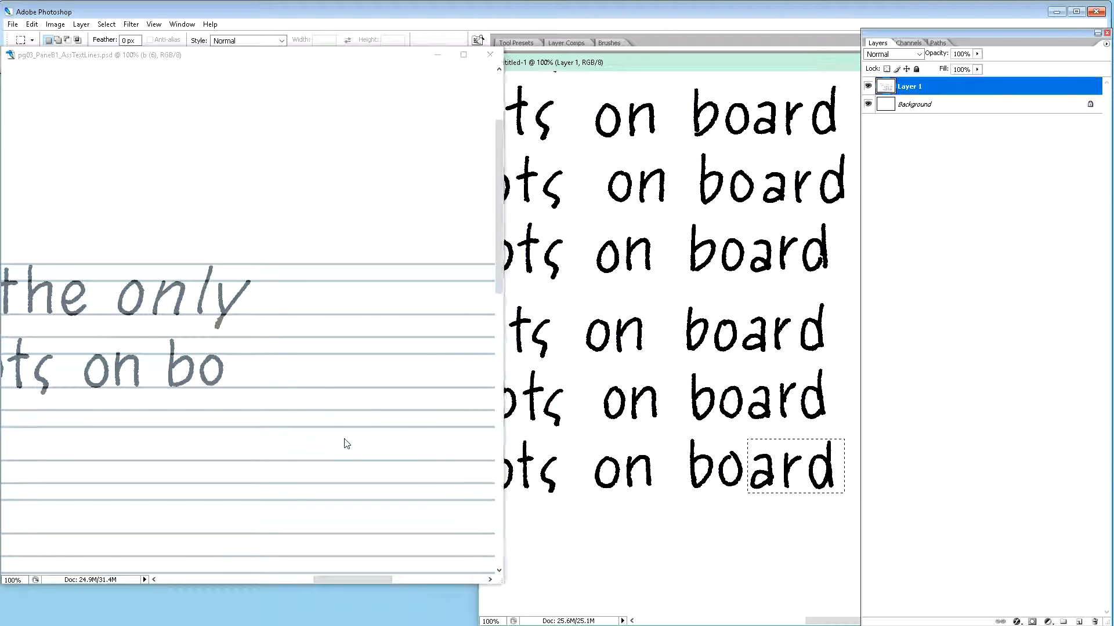
pyautogui.hotkey('ctrl', 'v')
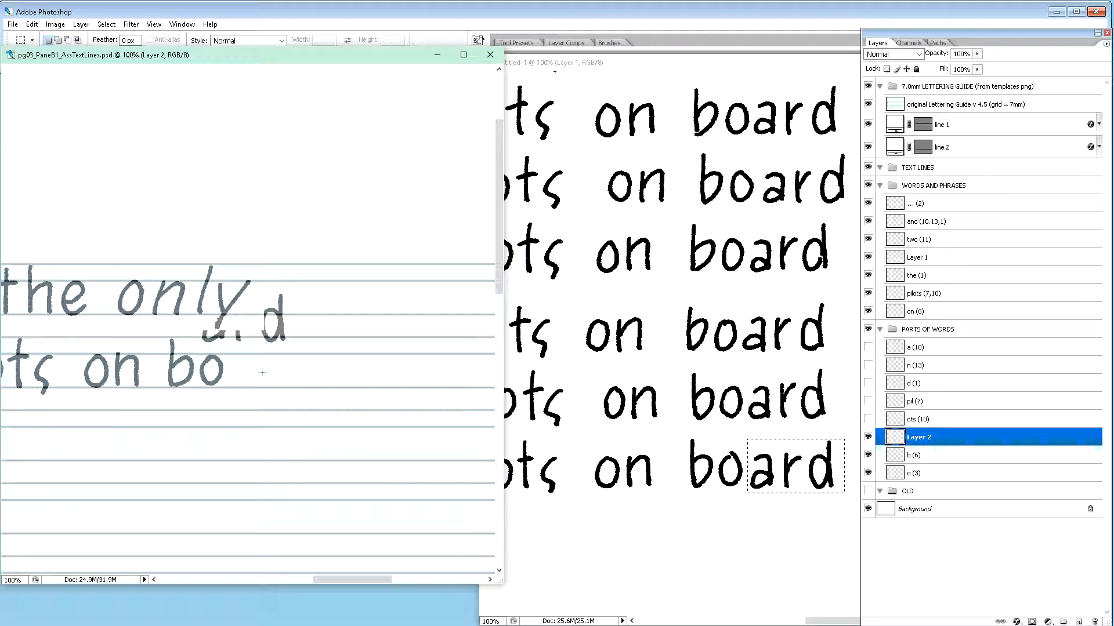
# Step: Move the pasted "ard" onto the second guide row's baseline, directly after "bo" with normal letter spacing
pyautogui.press('v')
pyautogui.hotkey('shift', 'Down')
pyautogui.hotkey('shift', 'Down')
pyautogui.hotkey('shift', 'Down')
pyautogui.hotkey('shift', 'Down')
pyautogui.hotkey('shift', 'Down')
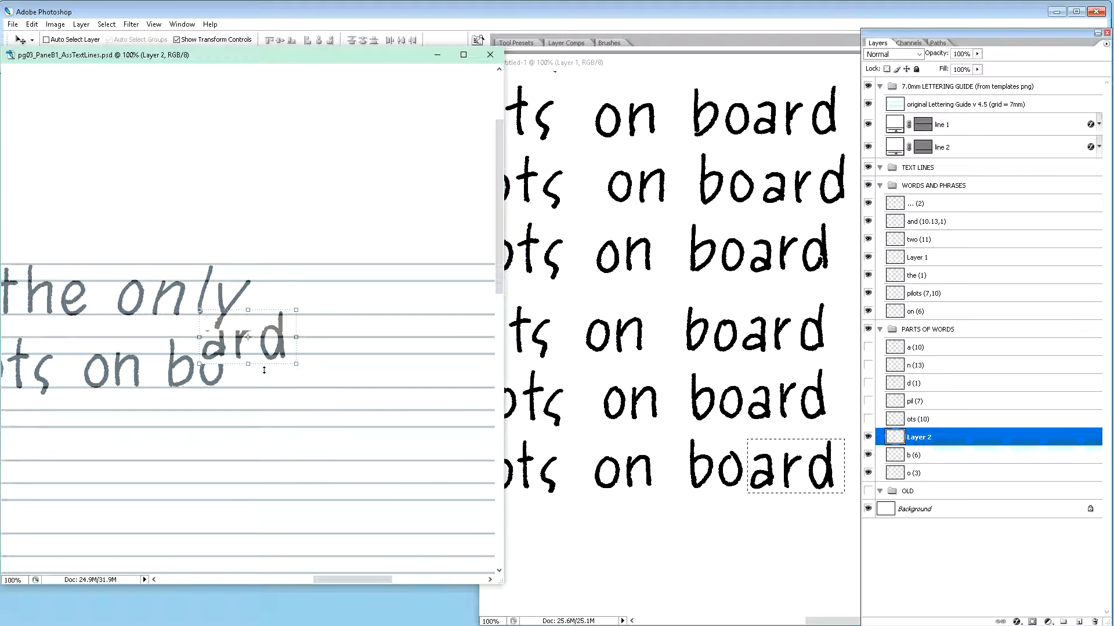
pyautogui.hotkey('shift', 'Down')
pyautogui.hotkey('shift', 'Down')
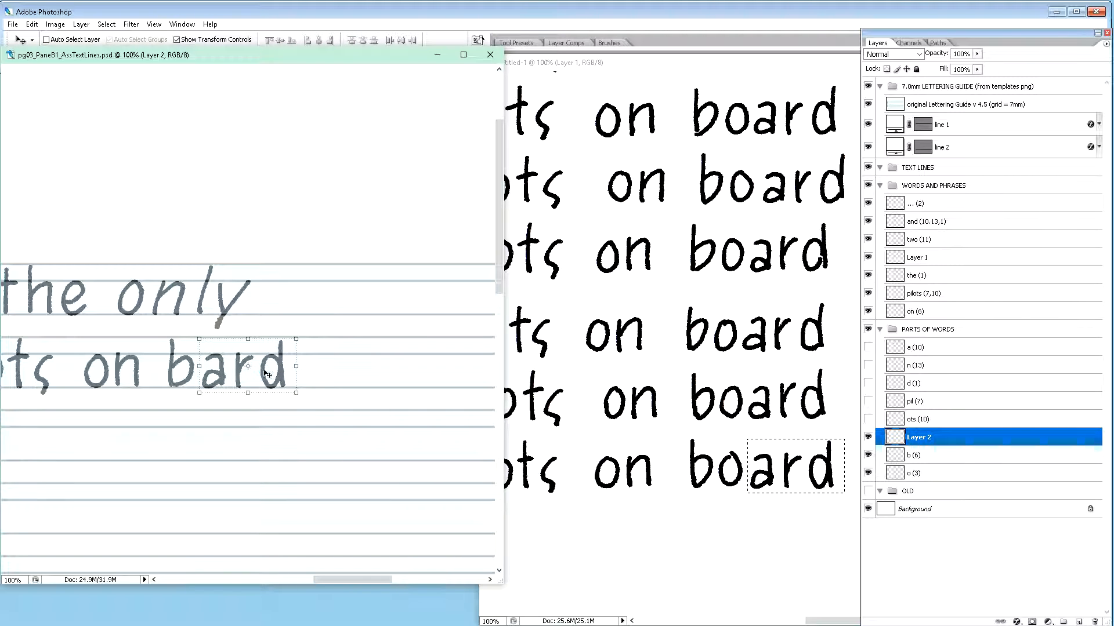
pyautogui.hotkey('shift', 'Down')
pyautogui.hotkey('shift', 'Right')
pyautogui.hotkey('shift', 'Right')
pyautogui.hotkey('shift', 'Right')
pyautogui.hotkey('shift', 'Right')
pyautogui.hotkey('shift', 'Right')
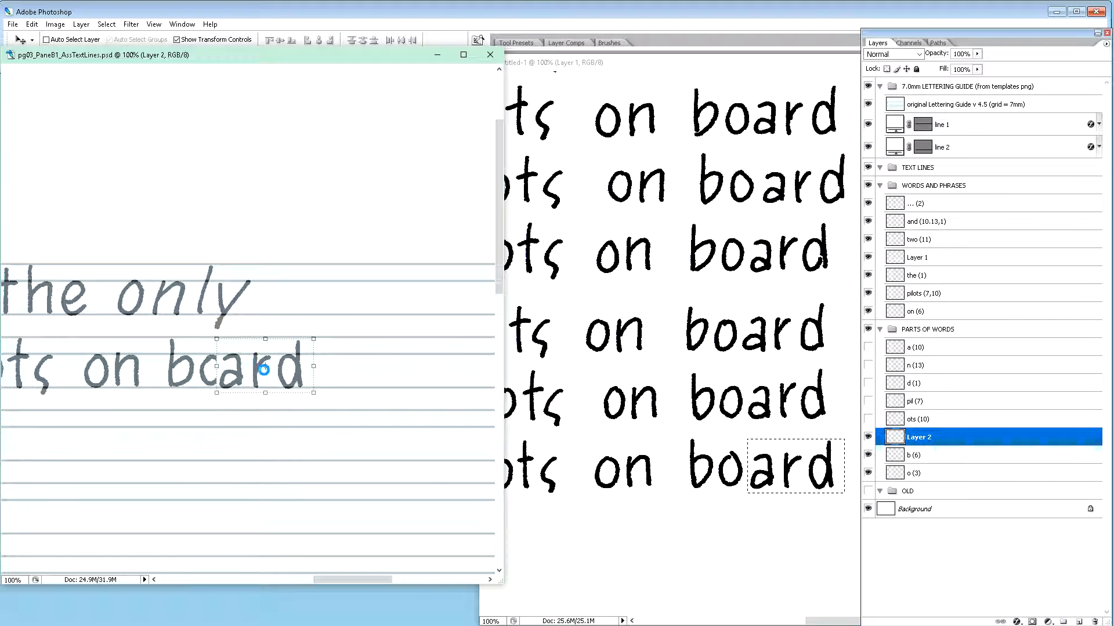
pyautogui.press('Up')
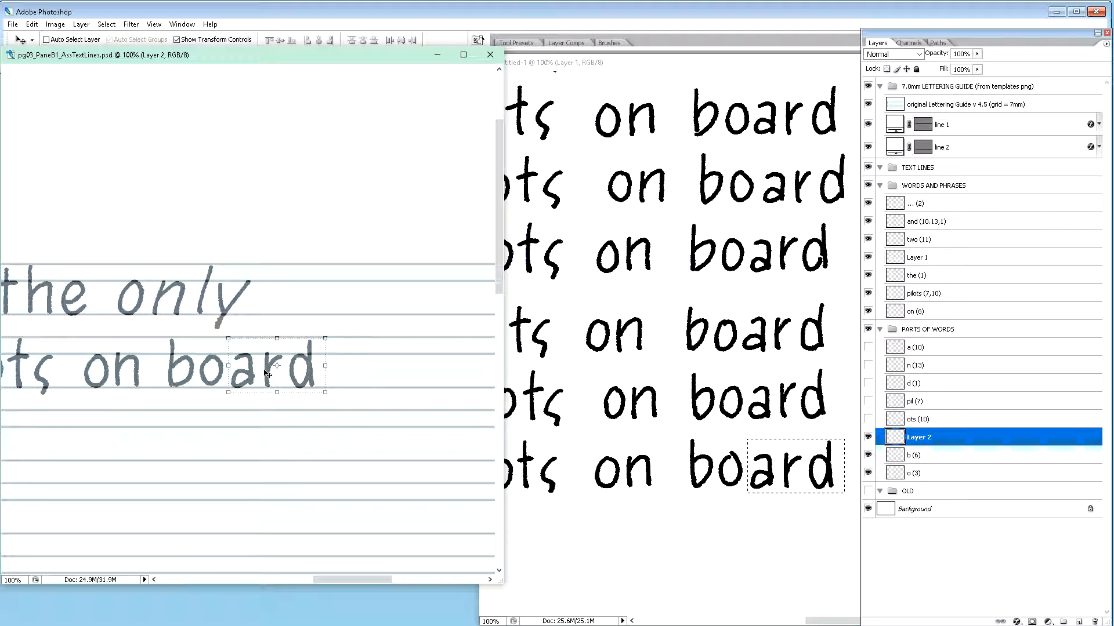
pyautogui.press('Right')
pyautogui.press('Right')
pyautogui.press('Right')
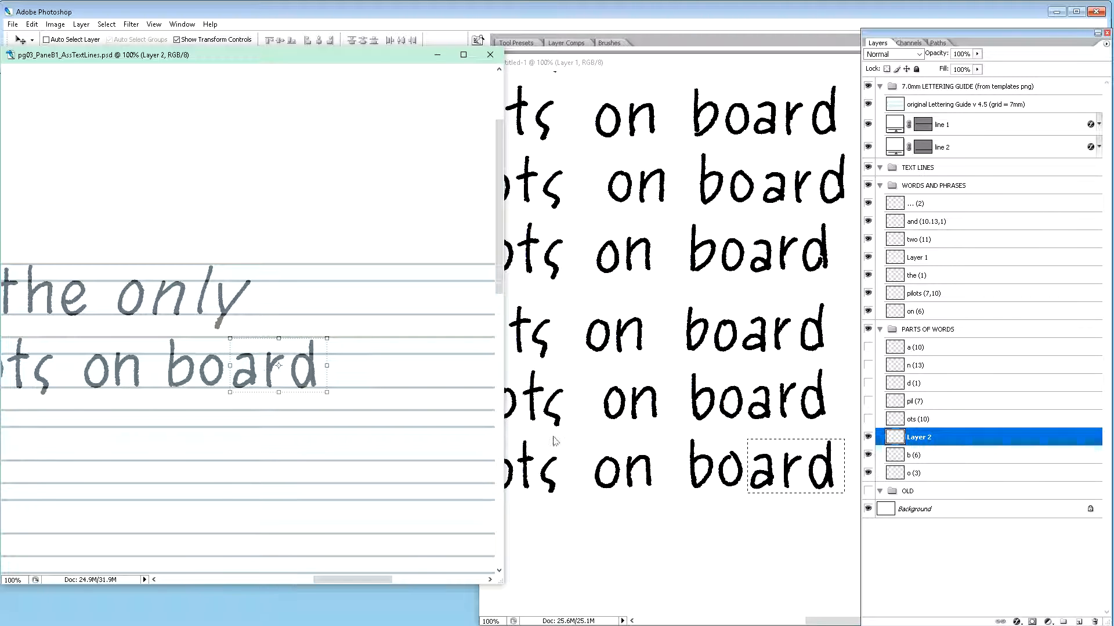
# Step: Rename the pasted letters' layer "ard (13)" and place it below "o (3)" in the PARTS OF WORDS group
pyautogui.doubleClick(923, 438)
pyautogui.write('ard (13')
pyautogui.press('Return')
pyautogui.moveTo(932, 441); pyautogui.dragTo(928, 329)
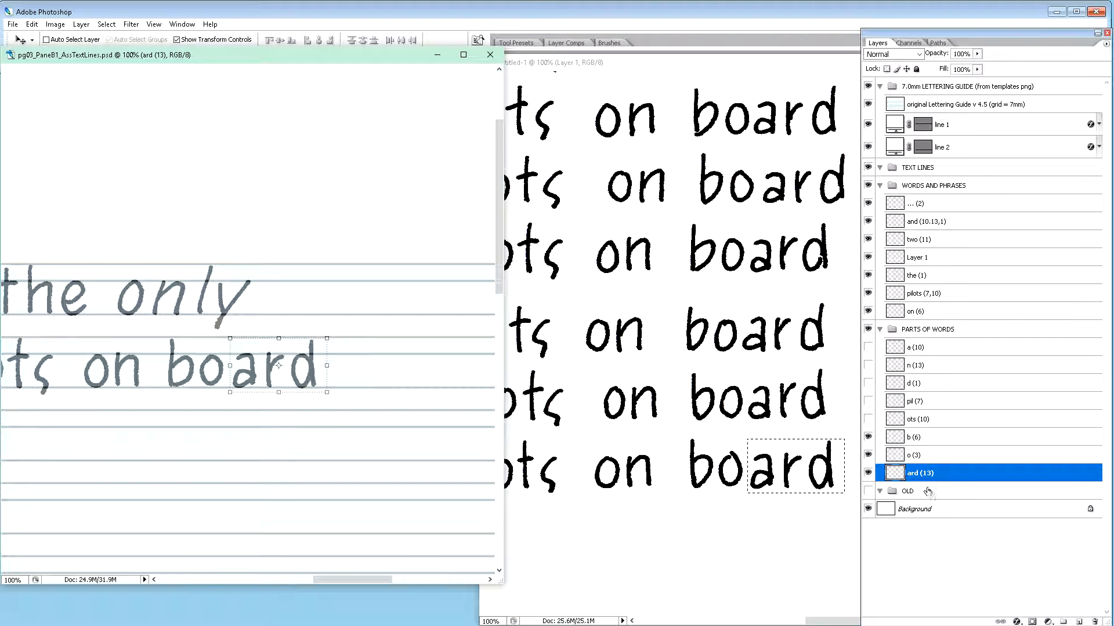
# Step: Nudge the "o (3)" and "ard (13)" layers together slightly to the right, widening the gap after the "b"
pyautogui.keyDown('shift'); pyautogui.click(932, 457); pyautogui.keyUp('shift')
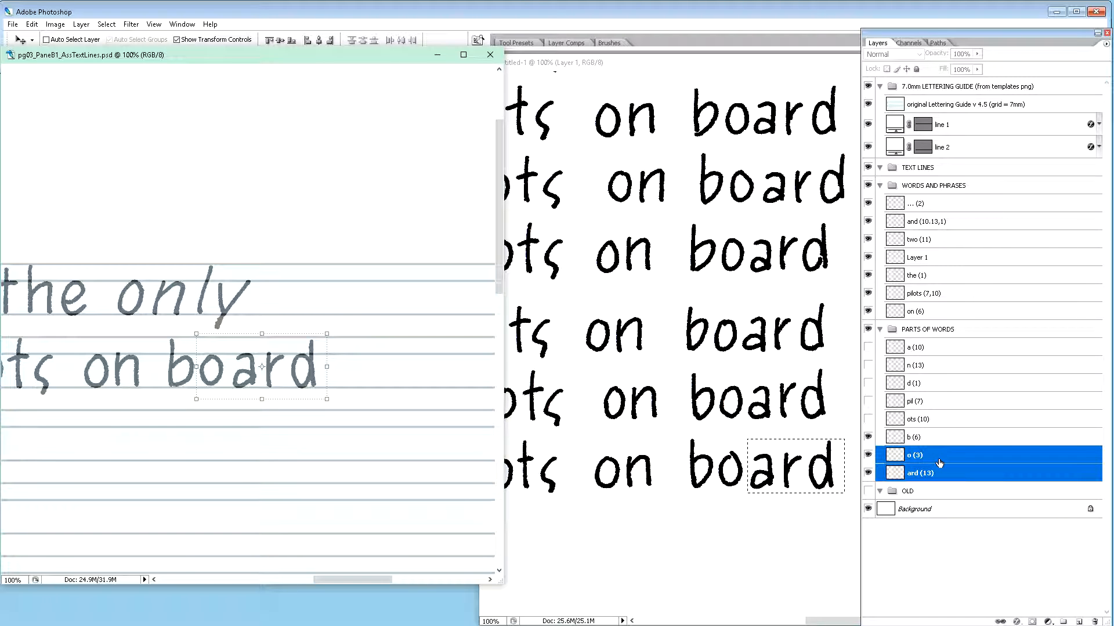
pyautogui.press('Right')
pyautogui.press('Right')
pyautogui.press('Right')
pyautogui.press('Right')
pyautogui.press('Right')
pyautogui.press('Right')
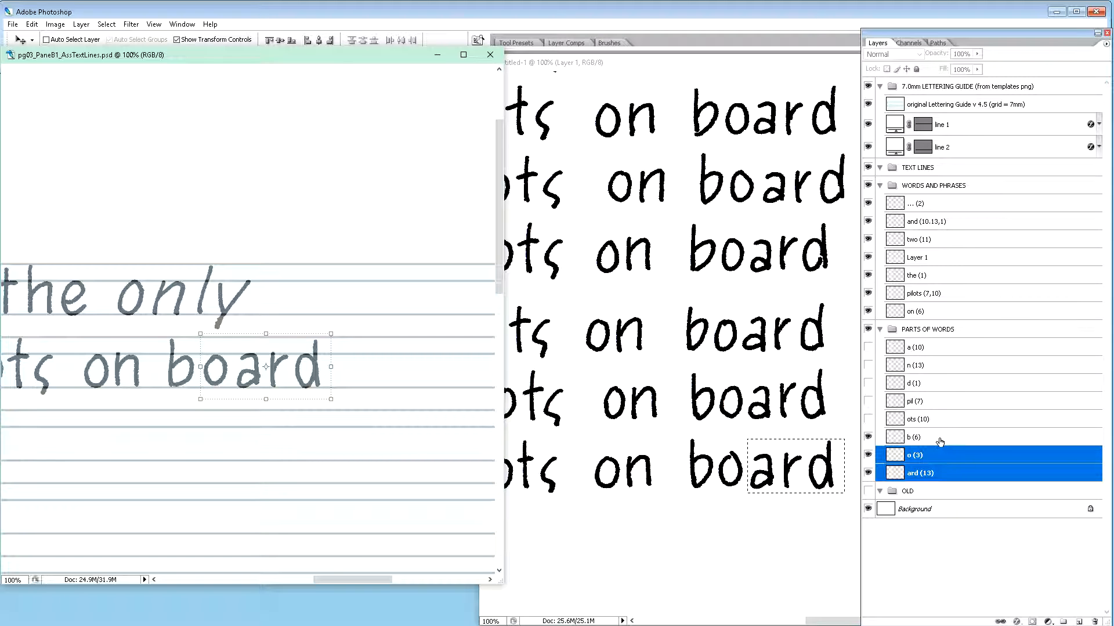
# Step: Tighten the spacing of "board" by nudging "ard (13)" slightly left and "b (6)" slightly right toward the "o"
pyautogui.click(944, 476)
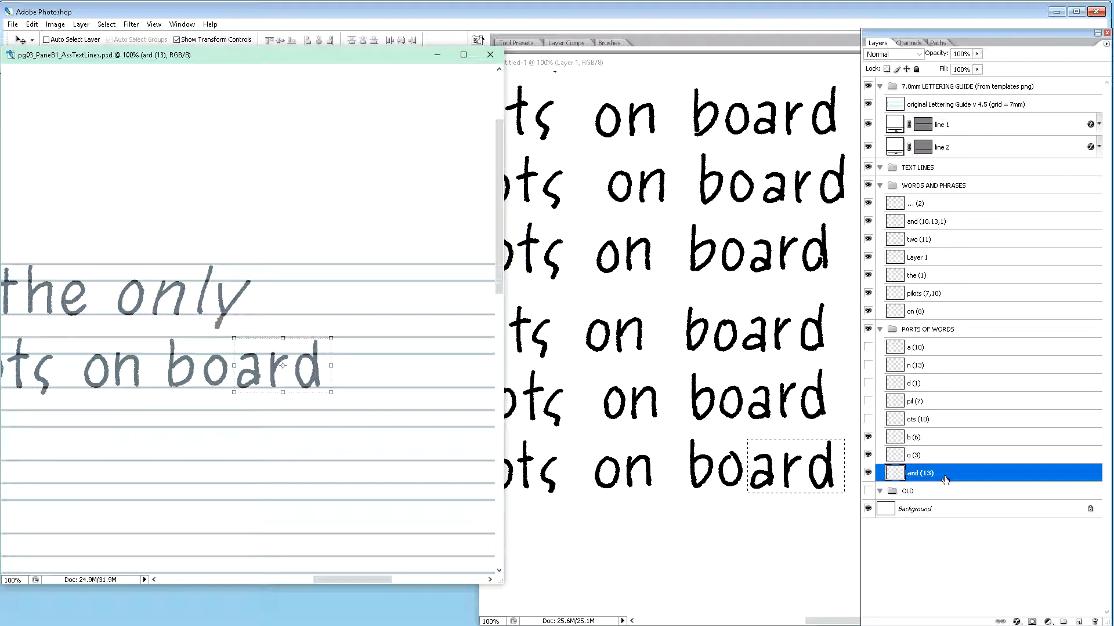
pyautogui.press('Left')
pyautogui.press('Left')
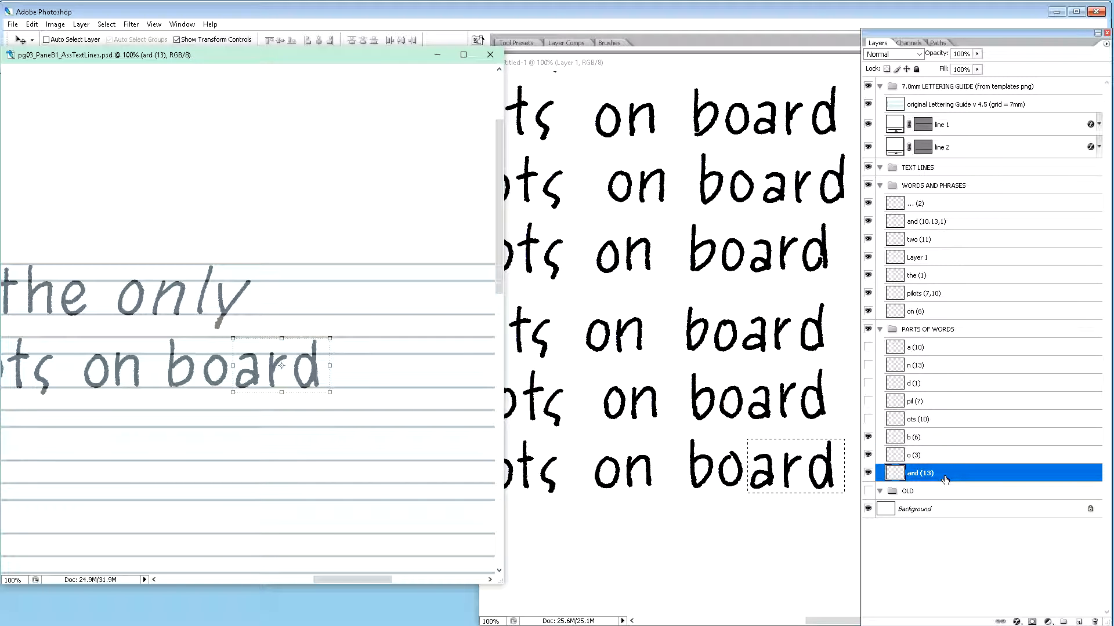
pyautogui.click(939, 439)
pyautogui.press('Right')
pyautogui.press('Right')
pyautogui.press('Right')
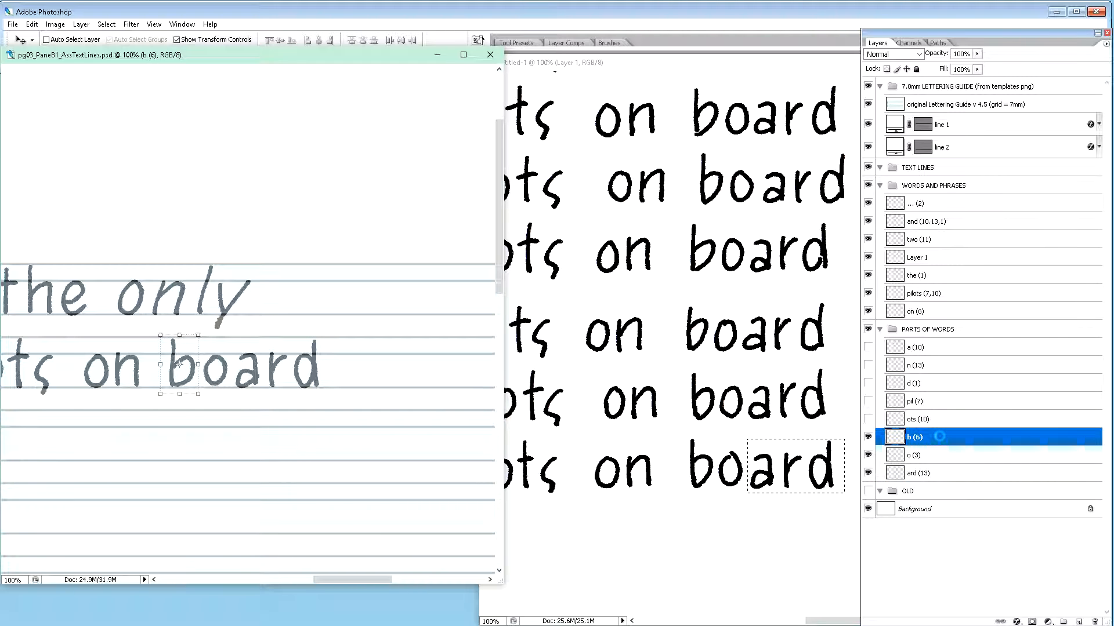
# Step: Stamp the "b (6)", "o (3)" and "ard (13)" layers into one merged copy, keeping the originals
pyautogui.keyDown('shift'); pyautogui.click(949, 455); pyautogui.keyUp('shift')
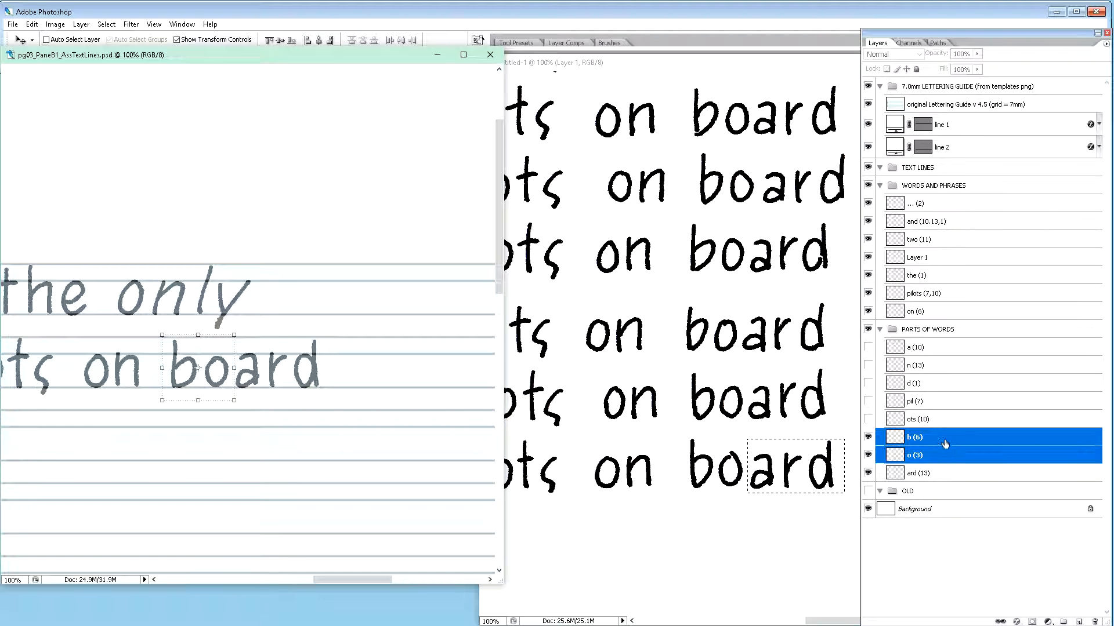
pyautogui.click(946, 442)
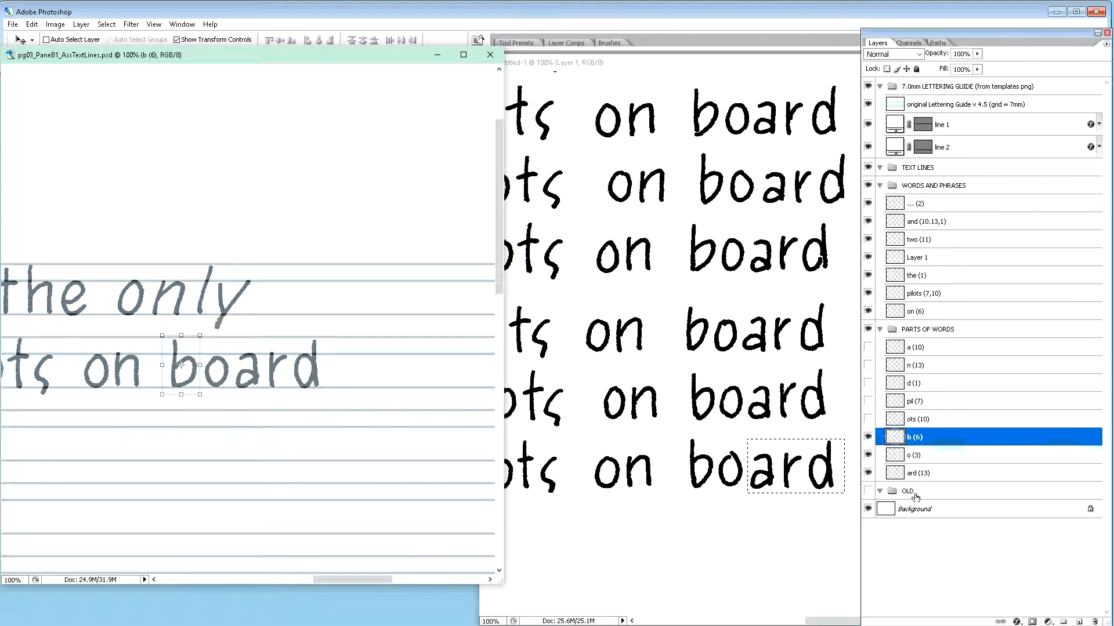
pyautogui.keyDown('shift'); pyautogui.click(941, 473); pyautogui.keyUp('shift')
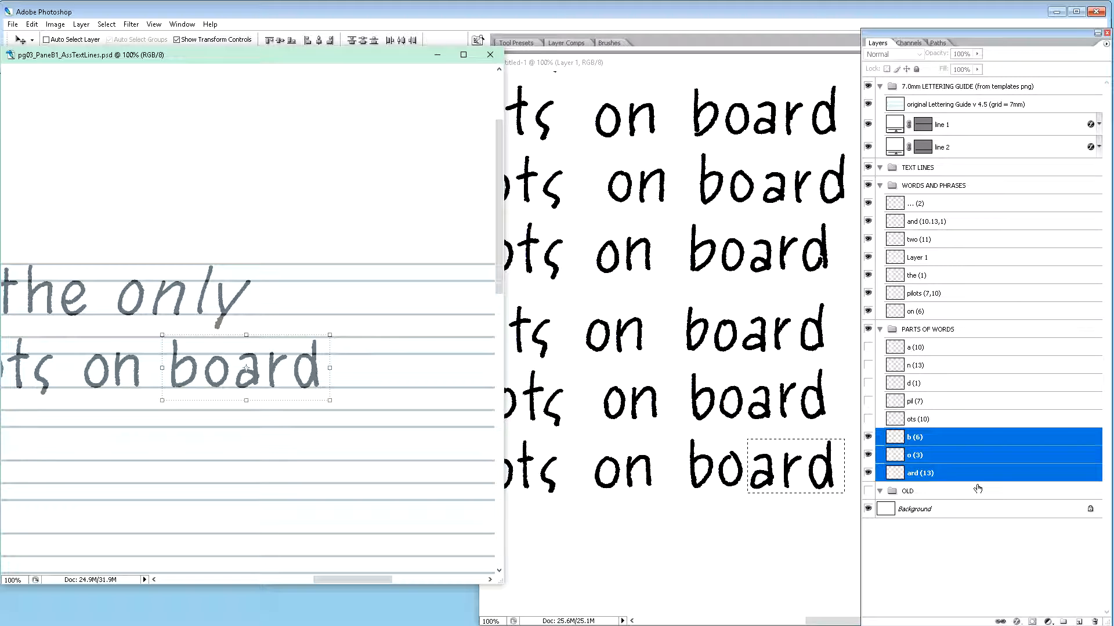
pyautogui.hotkey('ctrl', 'alt', 'e')
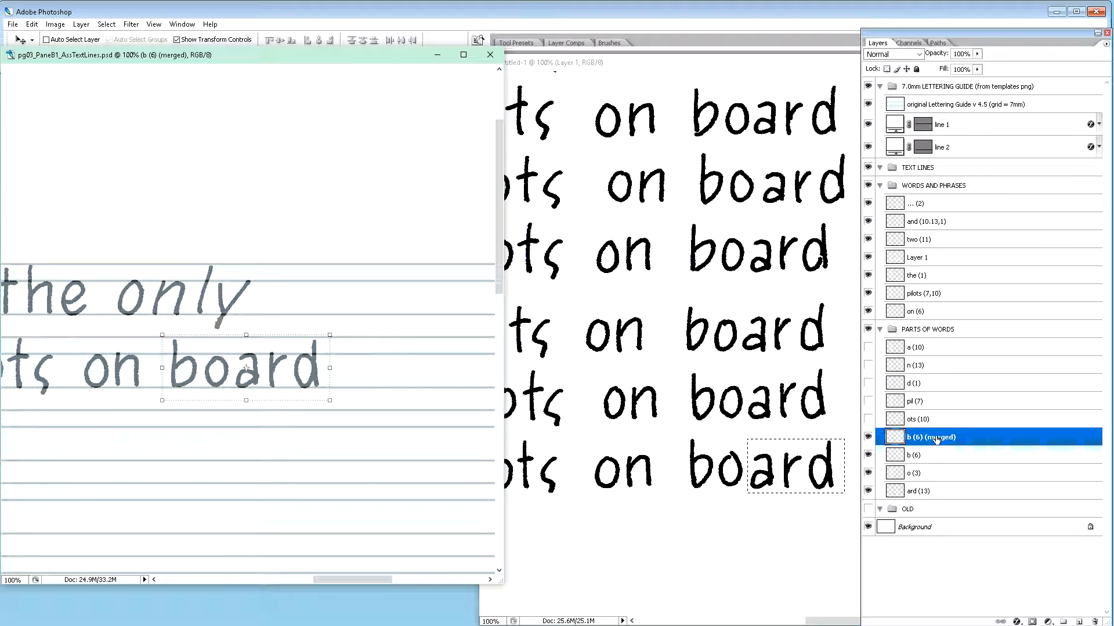
# Step: Move the merged "board" layer below "on (6)" in the WORDS AND PHRASES group and open its name for editing
pyautogui.moveTo(942, 320); pyautogui.dragTo(931, 335)
pyautogui.doubleClick(934, 330)
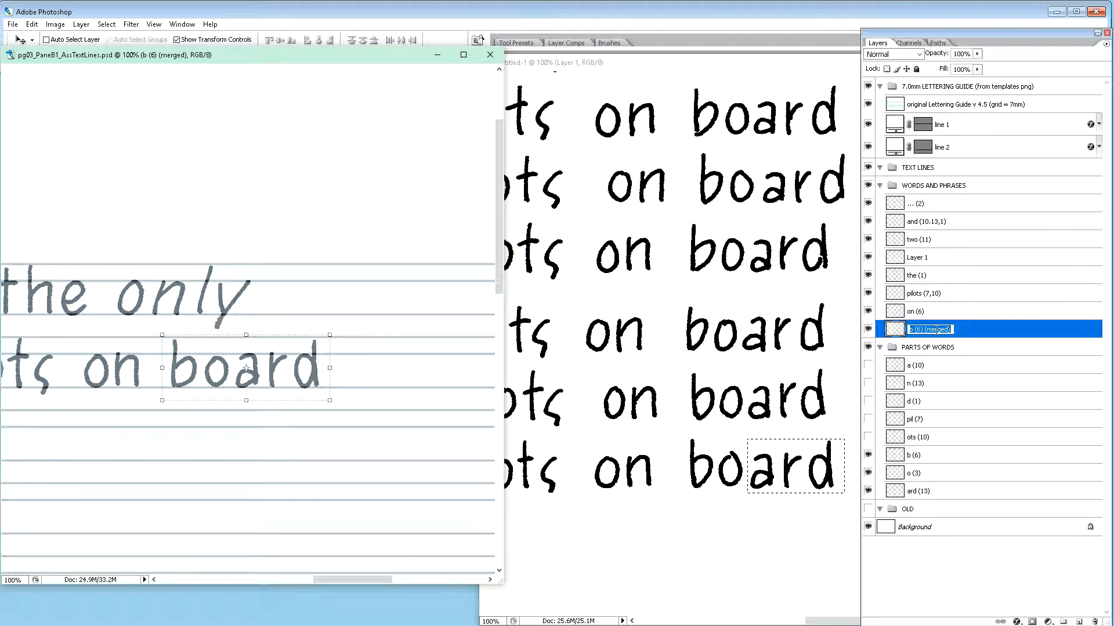
# Step: Rename the merged word layer to "board (6,3,13)"
pyautogui.write('boar')
pyautogui.write('d (6,3,13)')
pyautogui.press('Return')
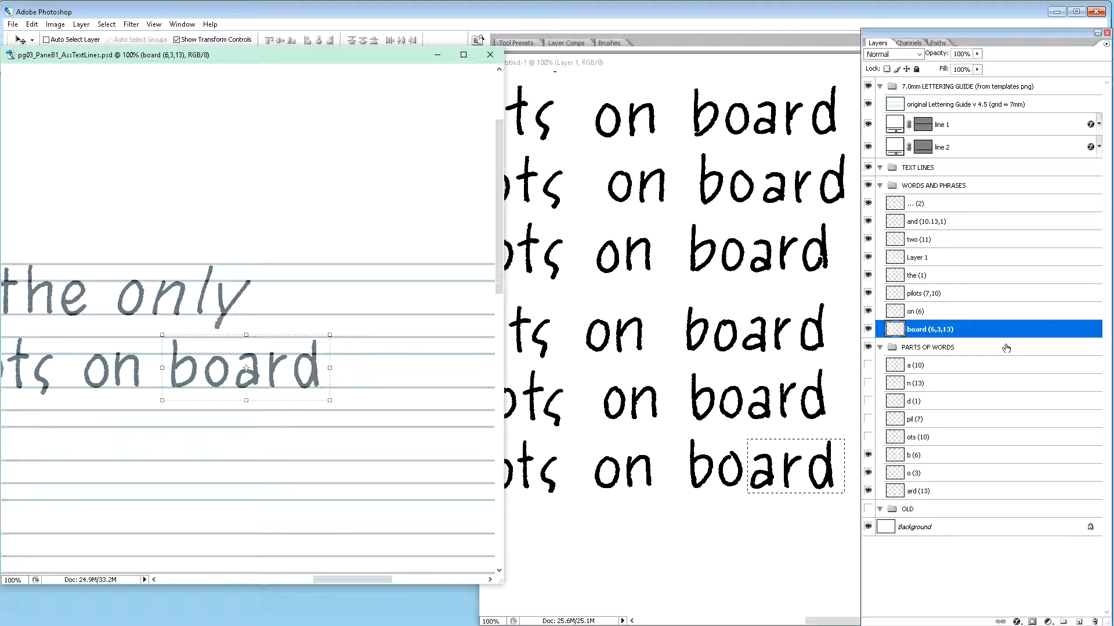
# Step: Hide the separate letter layers b (6), o (3) and ard (13), and check the merged "board" layer's visibility
pyautogui.click(868, 455)
pyautogui.click(868, 473)
pyautogui.click(868, 330)
pyautogui.click(868, 330)
# Step: Nudge the word "board" slightly to the right to adjust its spacing after "on"
pyautogui.press('Right')
pyautogui.press('Right')
pyautogui.press('Right')
pyautogui.press('Right')
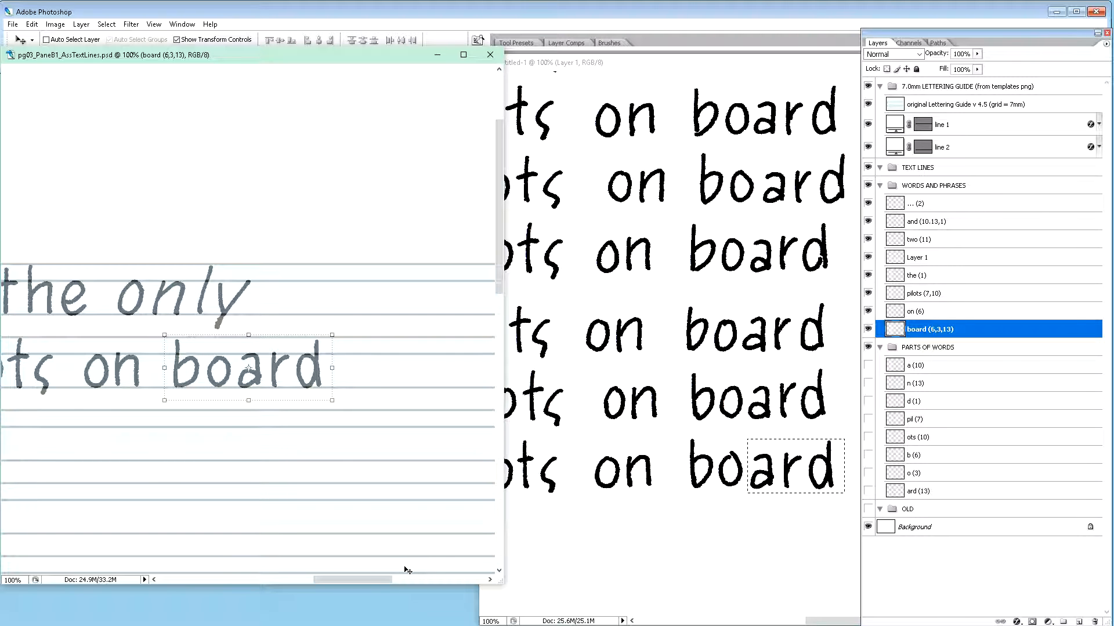
pyautogui.moveTo(390, 580); pyautogui.dragTo(356, 579)
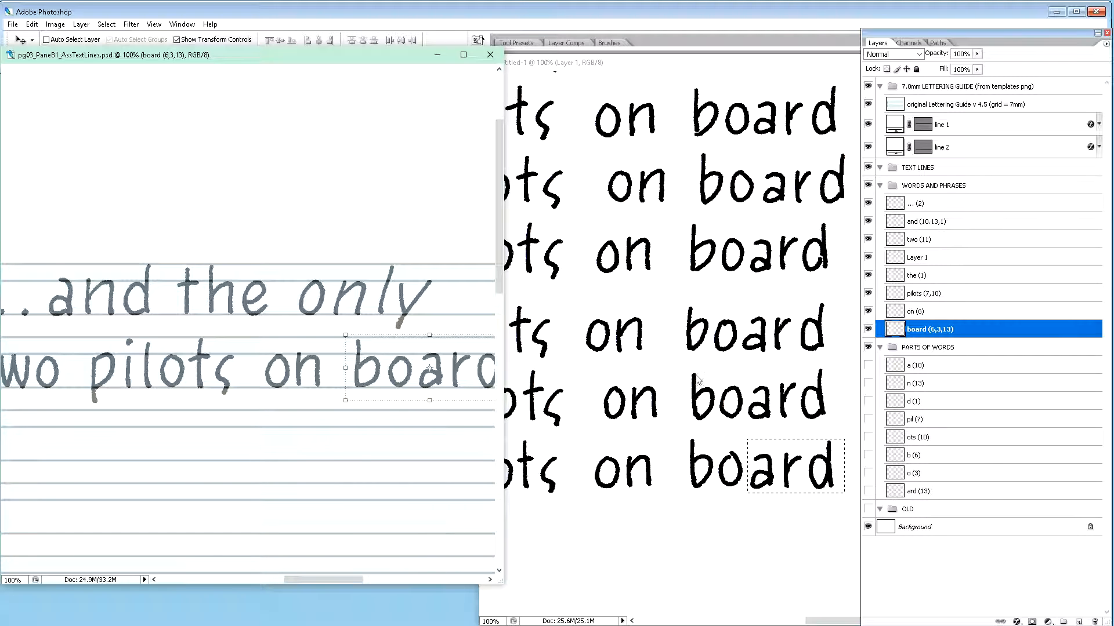
# Step: Examine the numbered "this ship..." handwriting samples in Untitled-1 to choose the best "this"
pyautogui.moveTo(822, 622); pyautogui.dragTo(875, 624)
pyautogui.moveTo(650, 63); pyautogui.dragTo(514, 65)
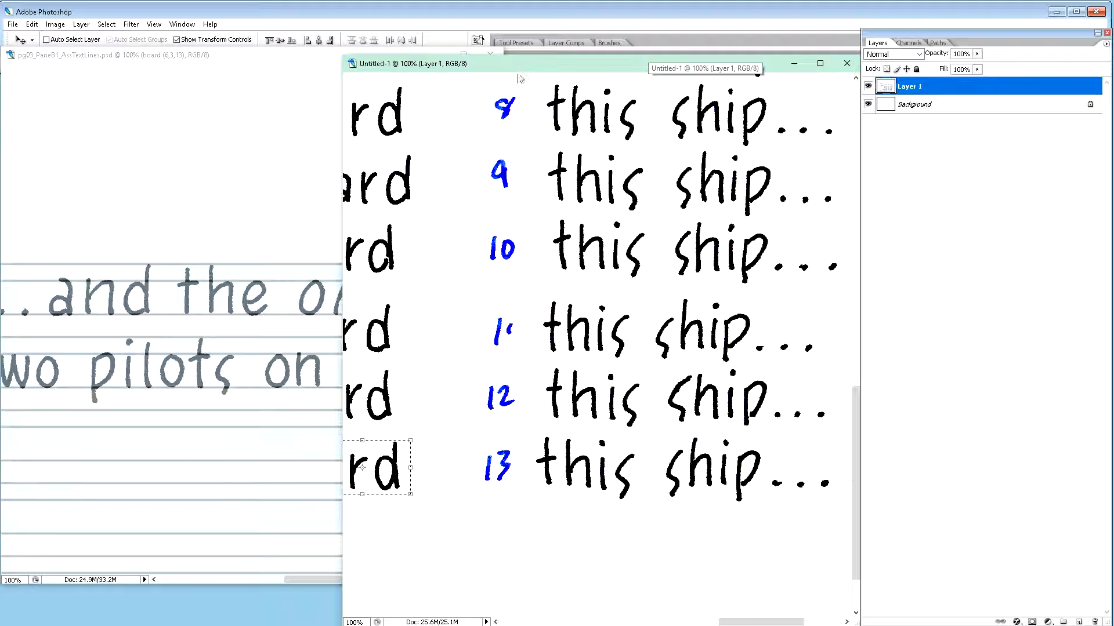
pyautogui.scroll(2, 686, 294)
pyautogui.scroll(5, 687, 294)
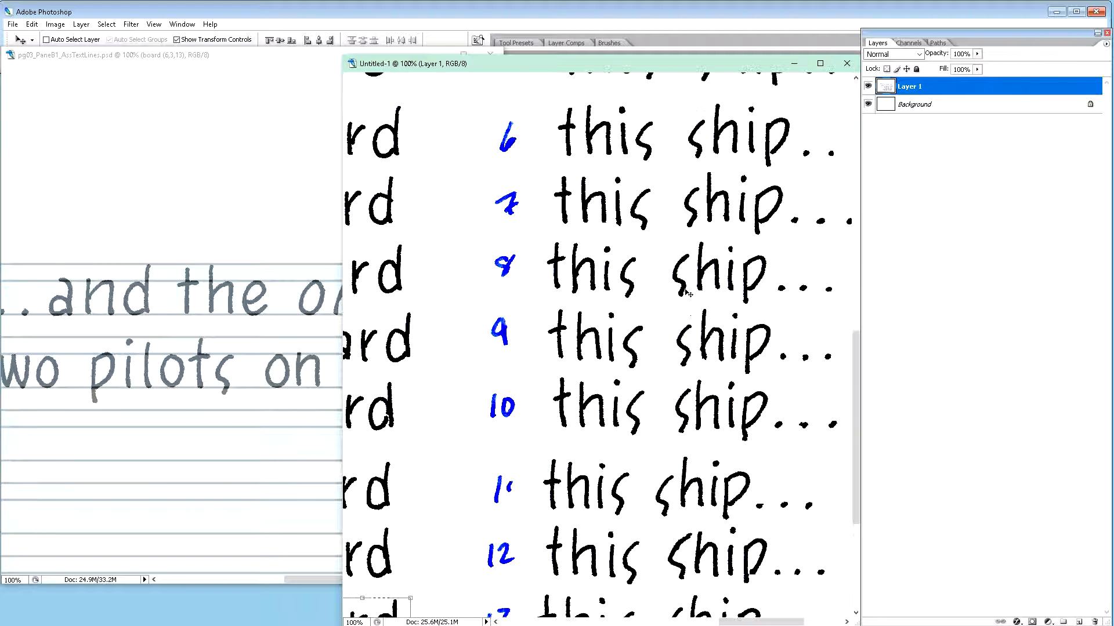
pyautogui.scroll(5, 688, 293)
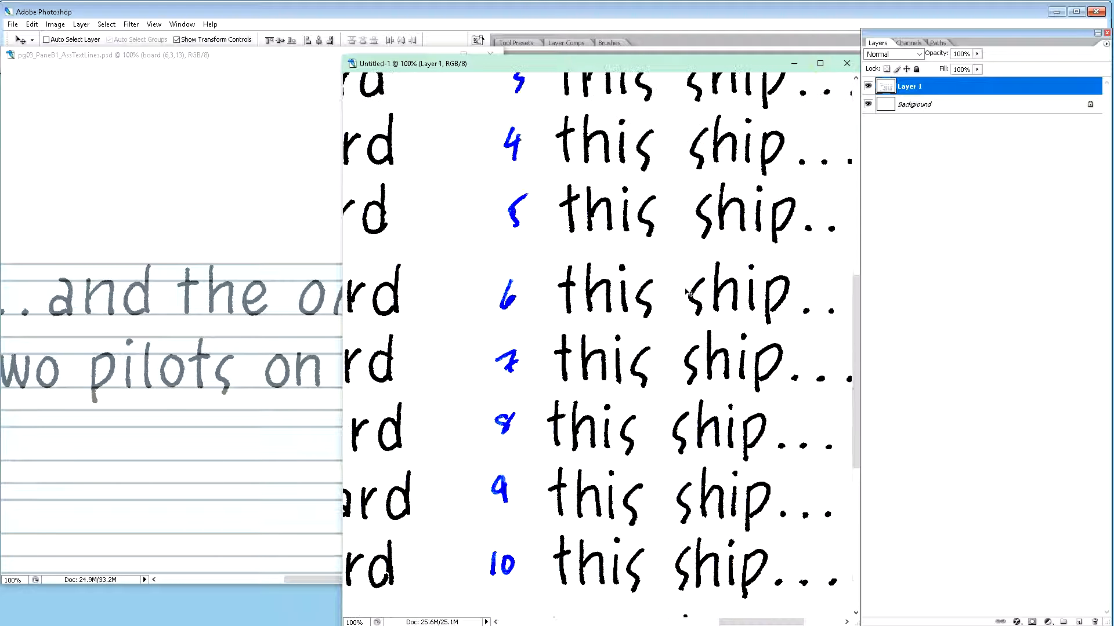
pyautogui.scroll(3, 687, 293)
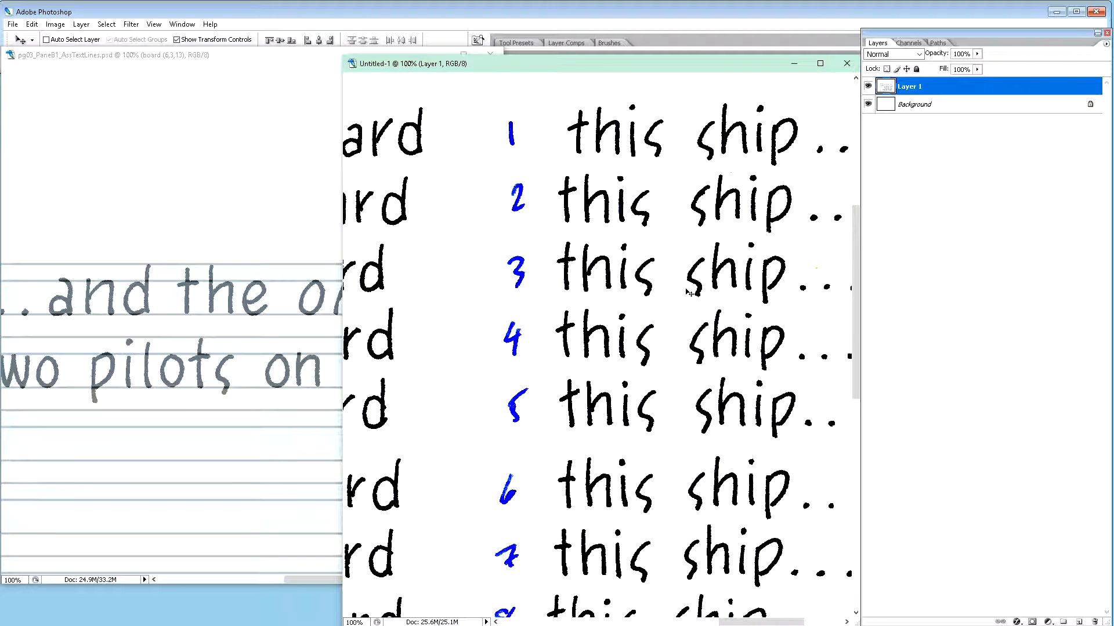
pyautogui.scroll(-5, 689, 293)
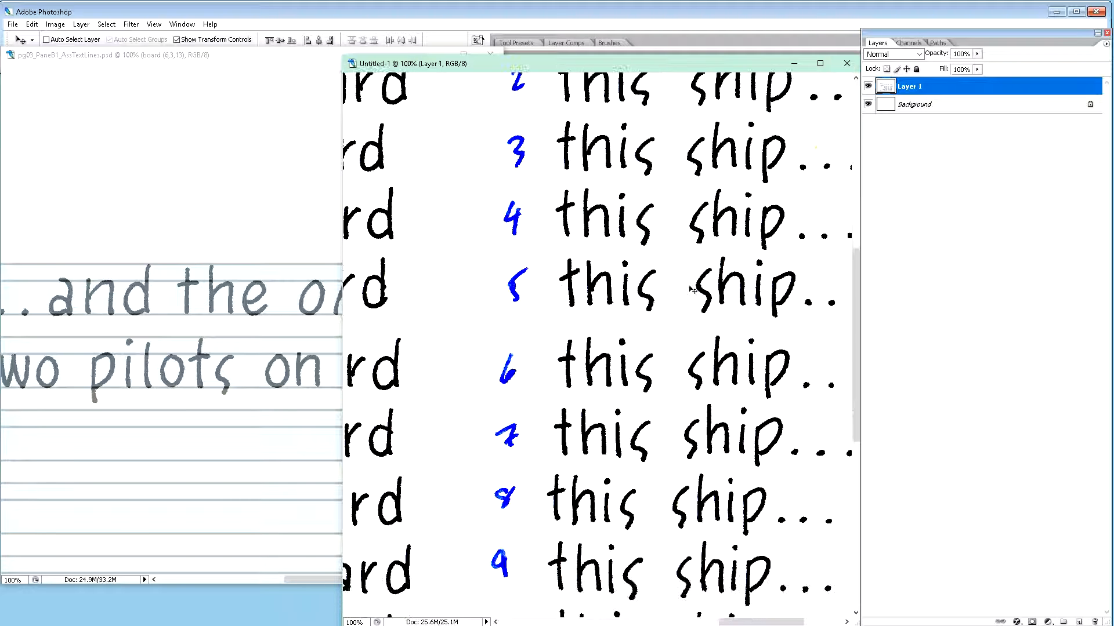
pyautogui.scroll(-2, 692, 289)
pyautogui.scroll(-3, 693, 286)
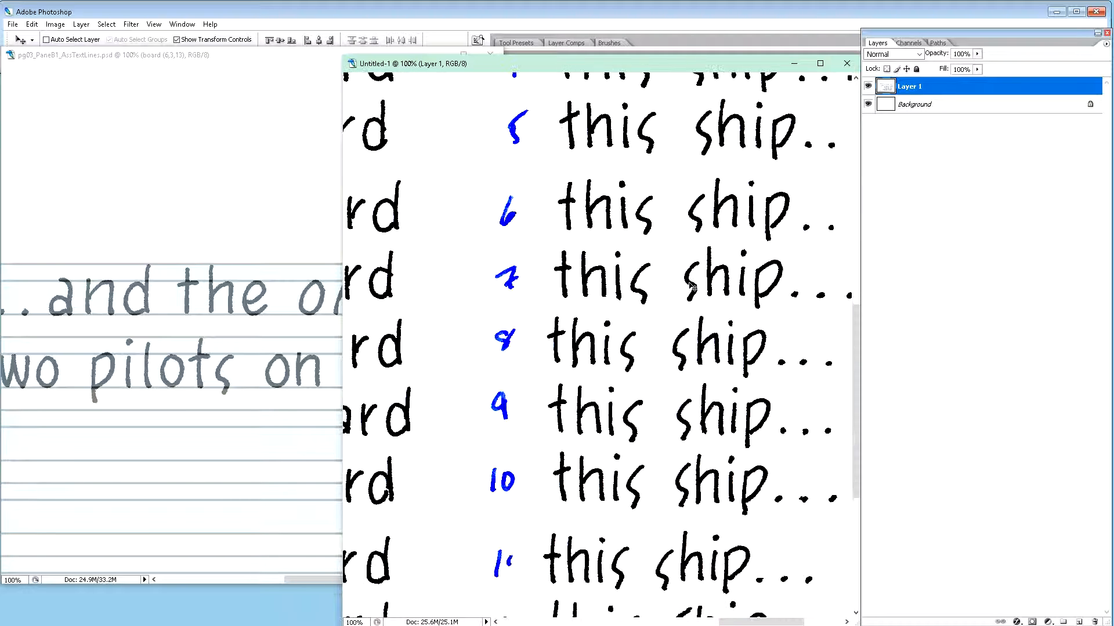
pyautogui.scroll(-2, 692, 288)
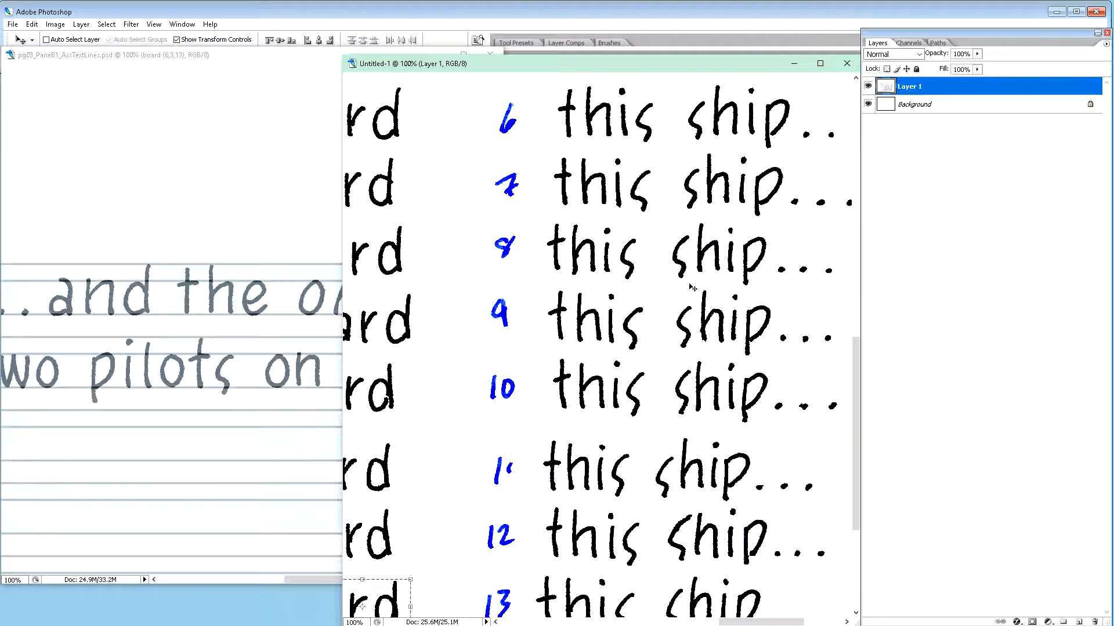
pyautogui.scroll(-2, 692, 289)
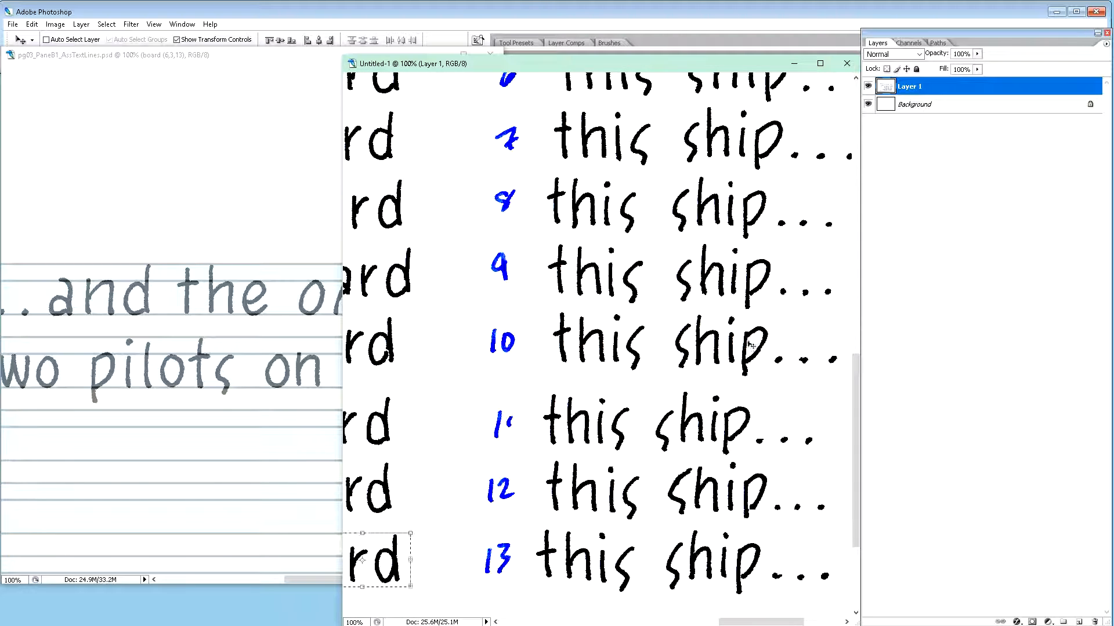
pyautogui.scroll(-2, 777, 407)
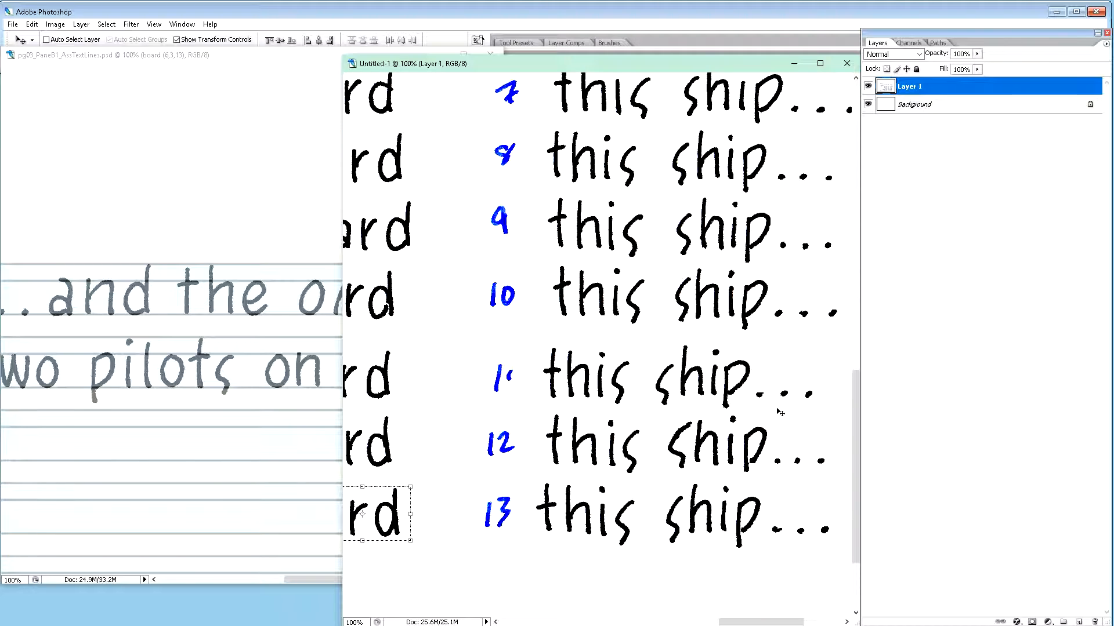
pyautogui.scroll(-1, 774, 406)
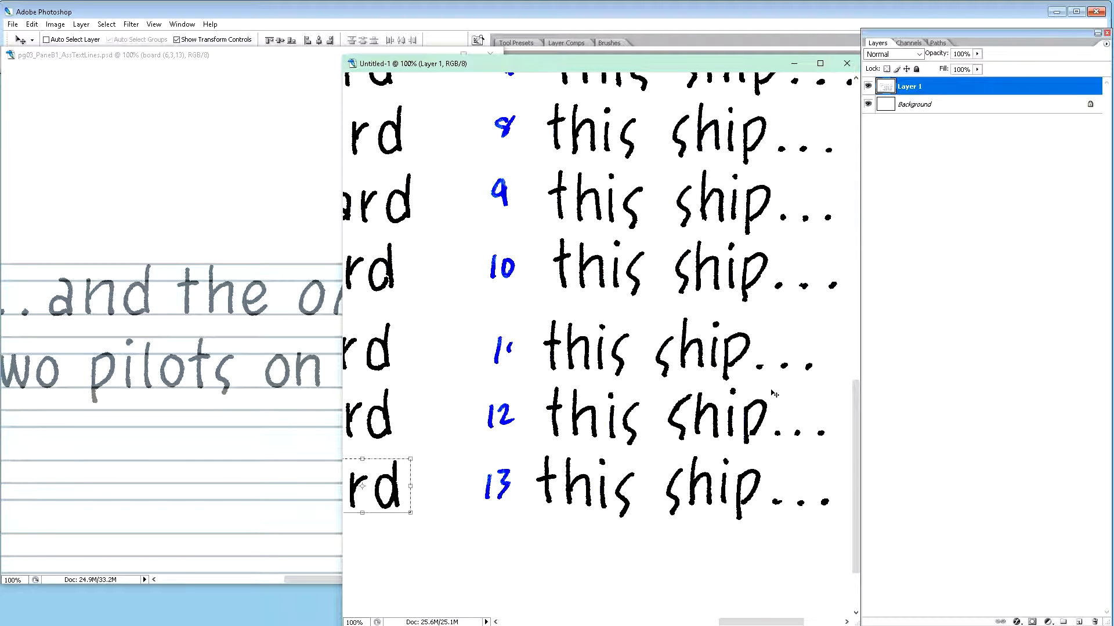
pyautogui.scroll(6, 774, 392)
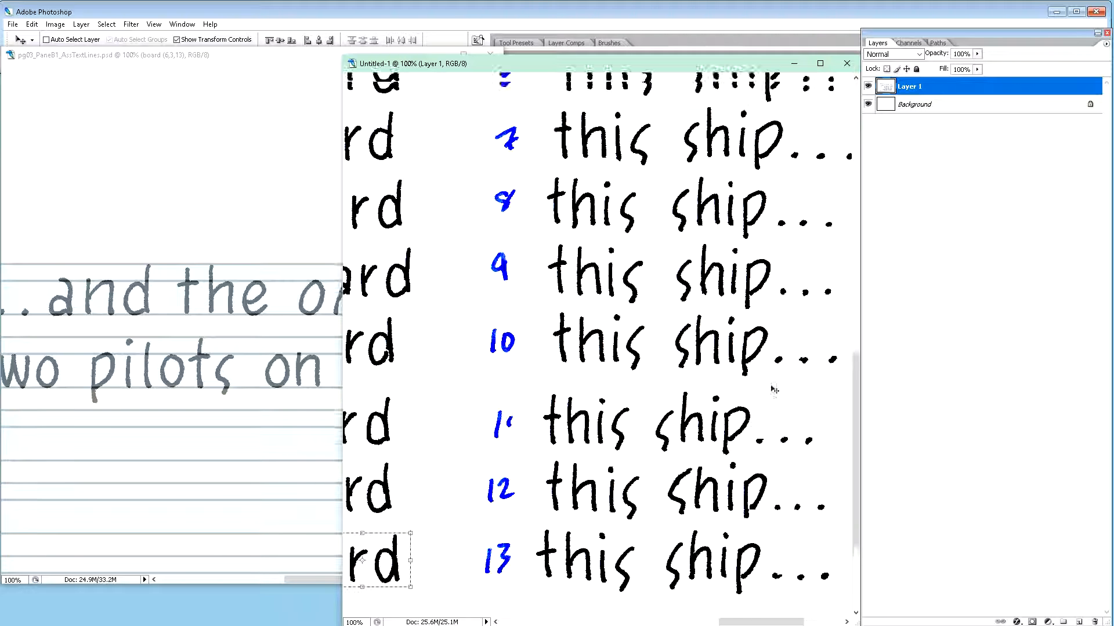
pyautogui.scroll(2, 774, 389)
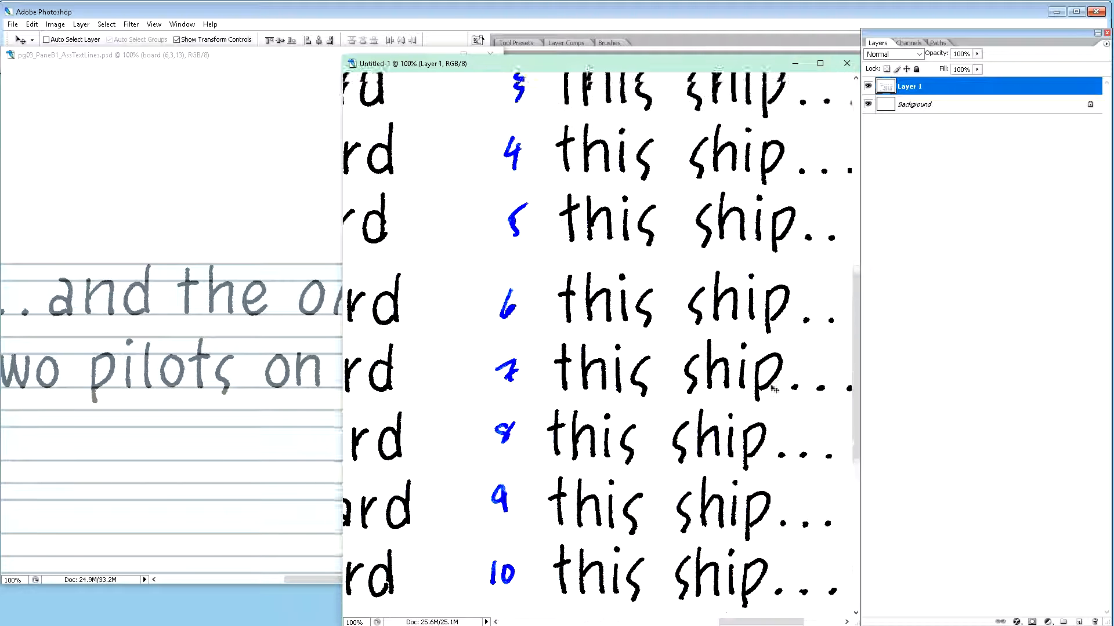
pyautogui.scroll(2, 773, 387)
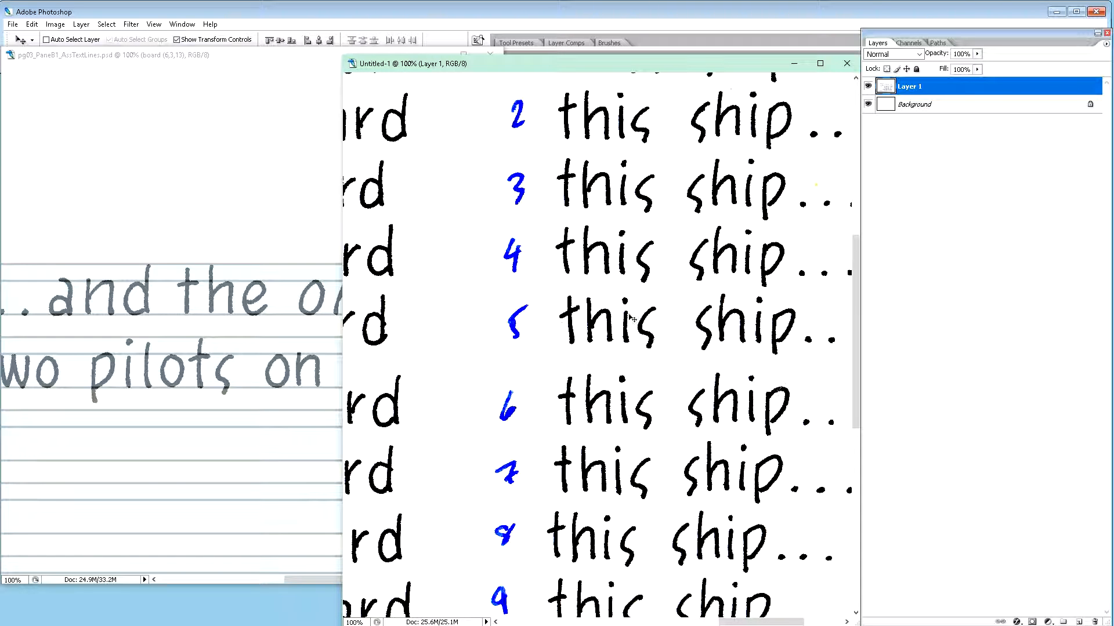
# Step: Copy the word "this" from sample row 4 and paste it into the pg03 text lines document
pyautogui.press('m')
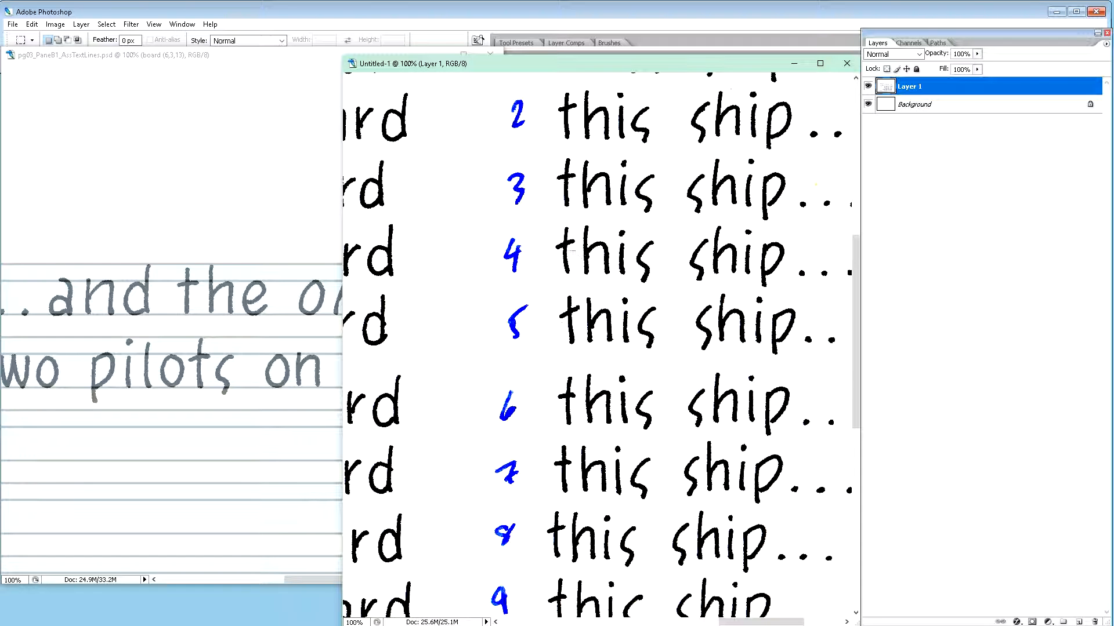
pyautogui.moveTo(544, 221); pyautogui.dragTo(668, 286)
pyautogui.click(226, 484)
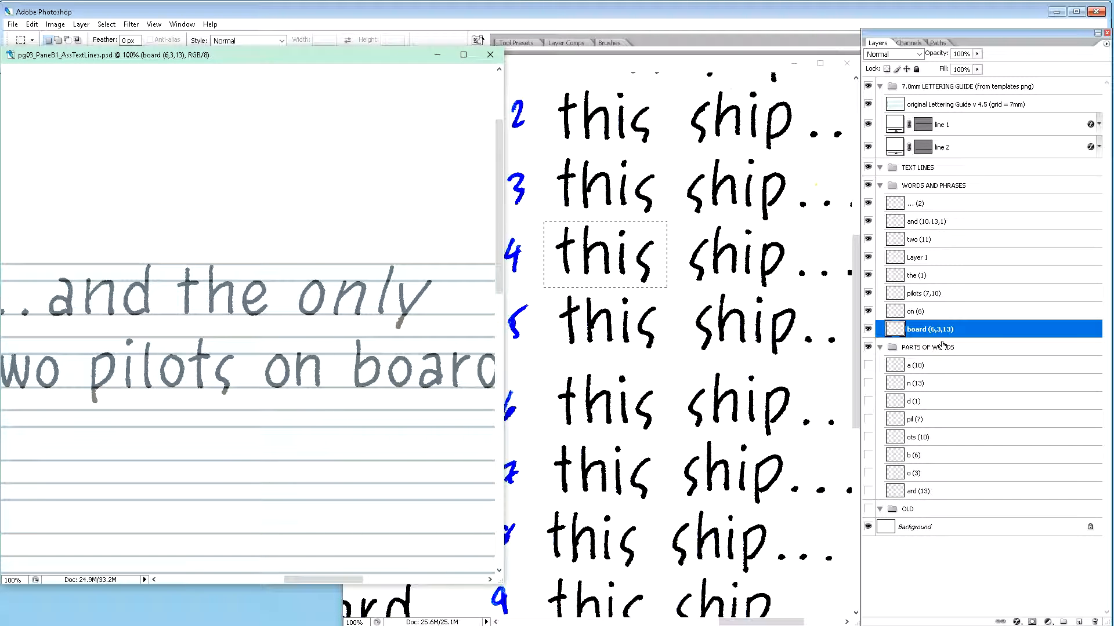
pyautogui.hotkey('ctrl', 'v')
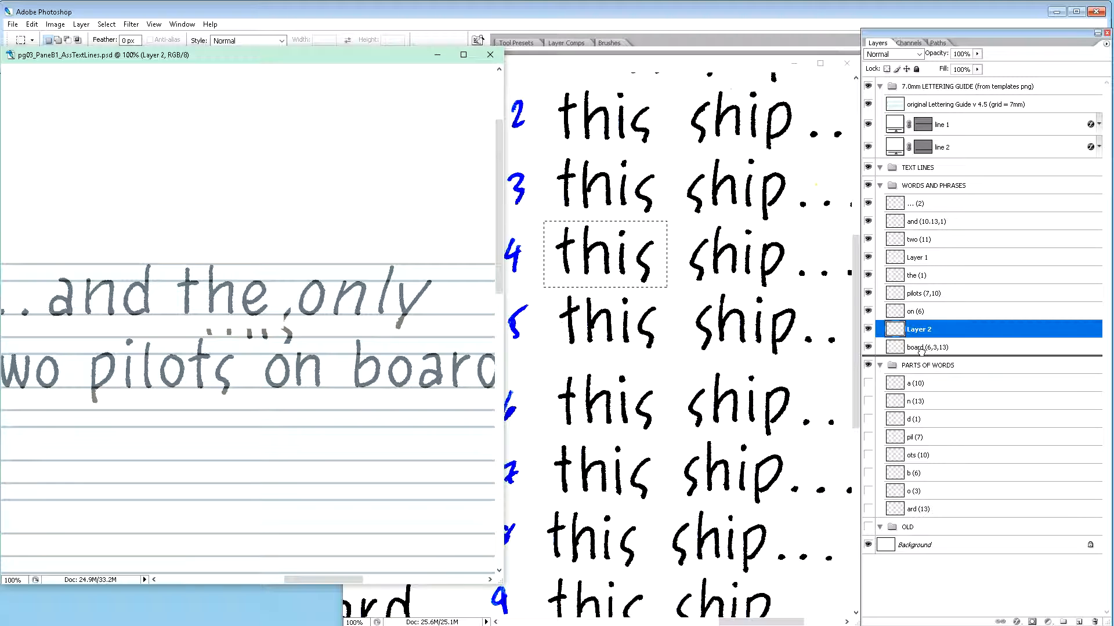
# Step: Place the pasted layer below the "board (6,3,13)" layer and rename it "this (4)"
pyautogui.hotkey('ctrl', '[')
pyautogui.doubleClick(920, 347)
pyautogui.write('8')
pyautogui.write('his (4)')
pyautogui.press('Return')
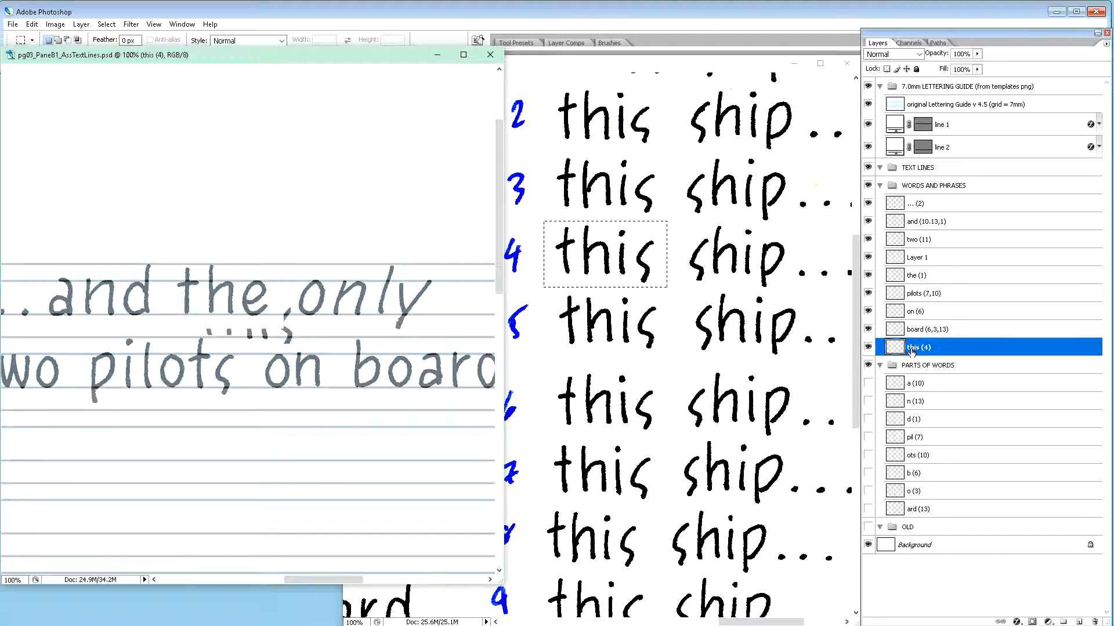
# Step: Compare the word "ship" across the thirteen numbered handwriting samples in Untitled-1 to choose the best version
pyautogui.click(714, 71)
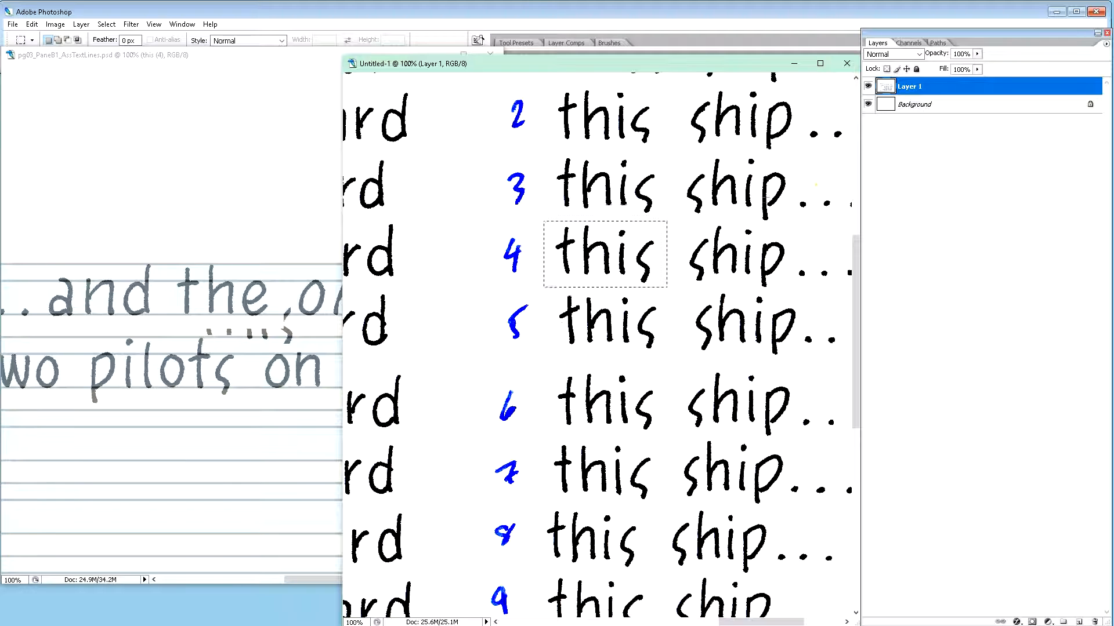
pyautogui.scroll(-4, 773, 233)
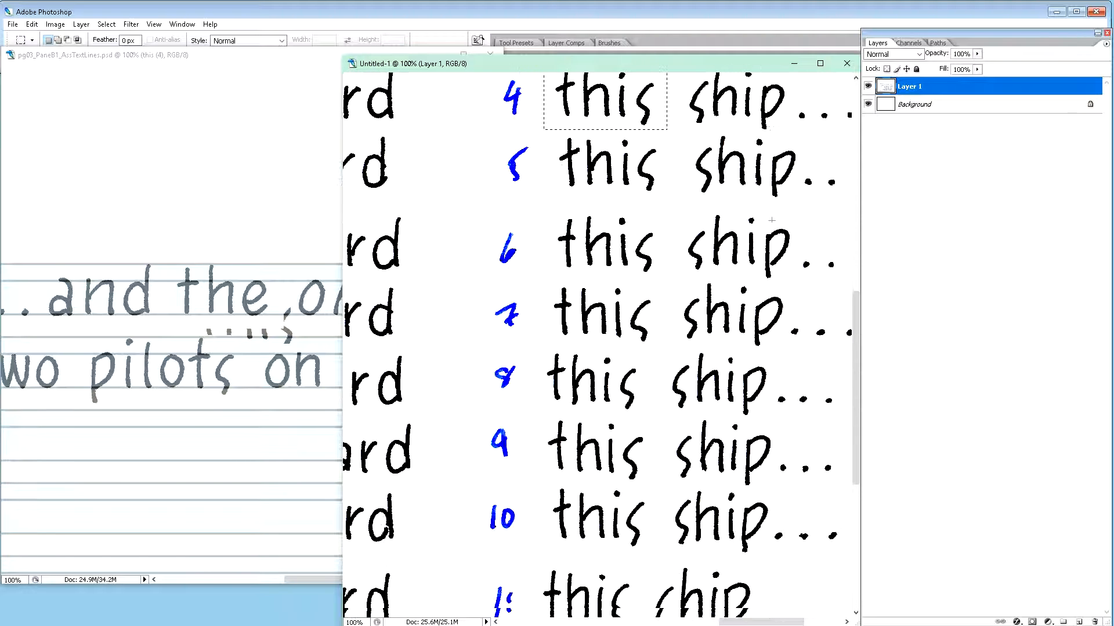
pyautogui.scroll(-3, 773, 217)
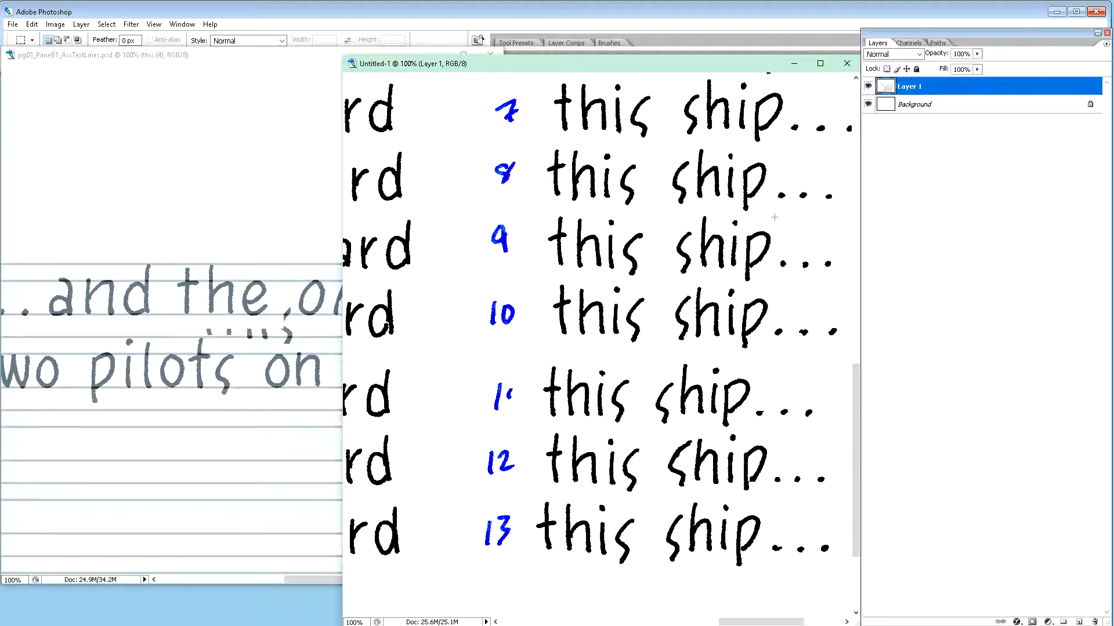
pyautogui.scroll(2, 775, 217)
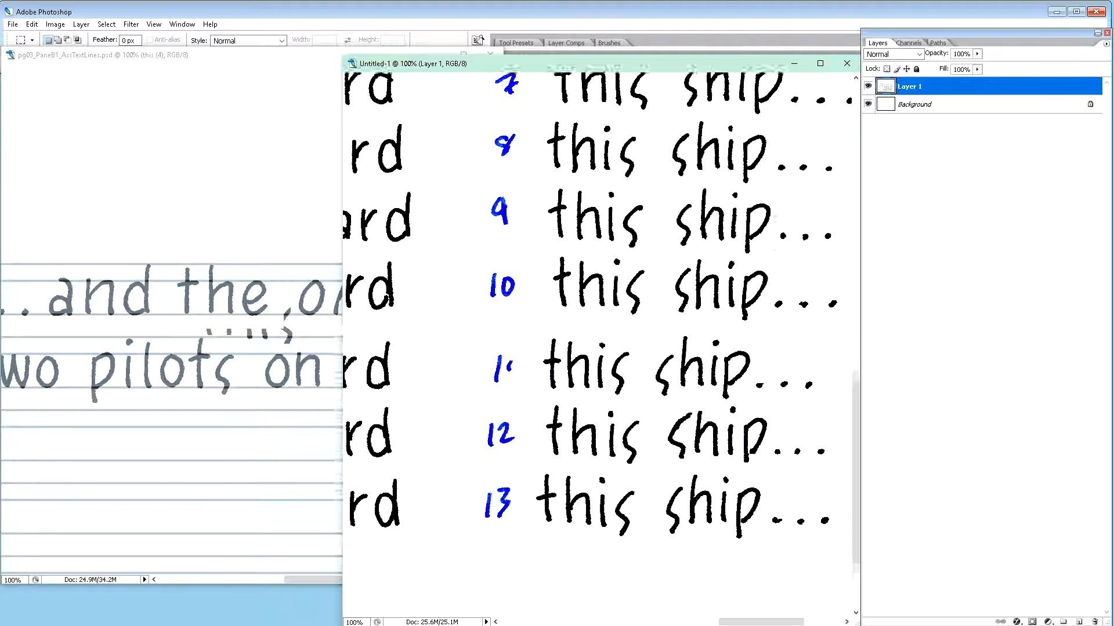
pyautogui.scroll(3, 774, 217)
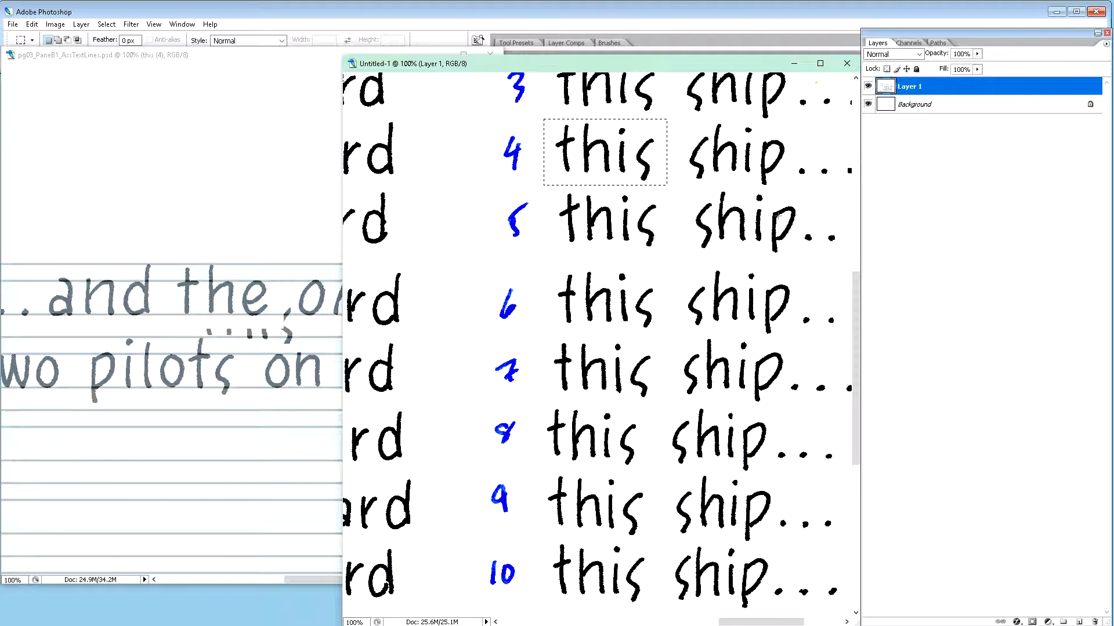
pyautogui.scroll(2, 776, 216)
pyautogui.scroll(2, 778, 234)
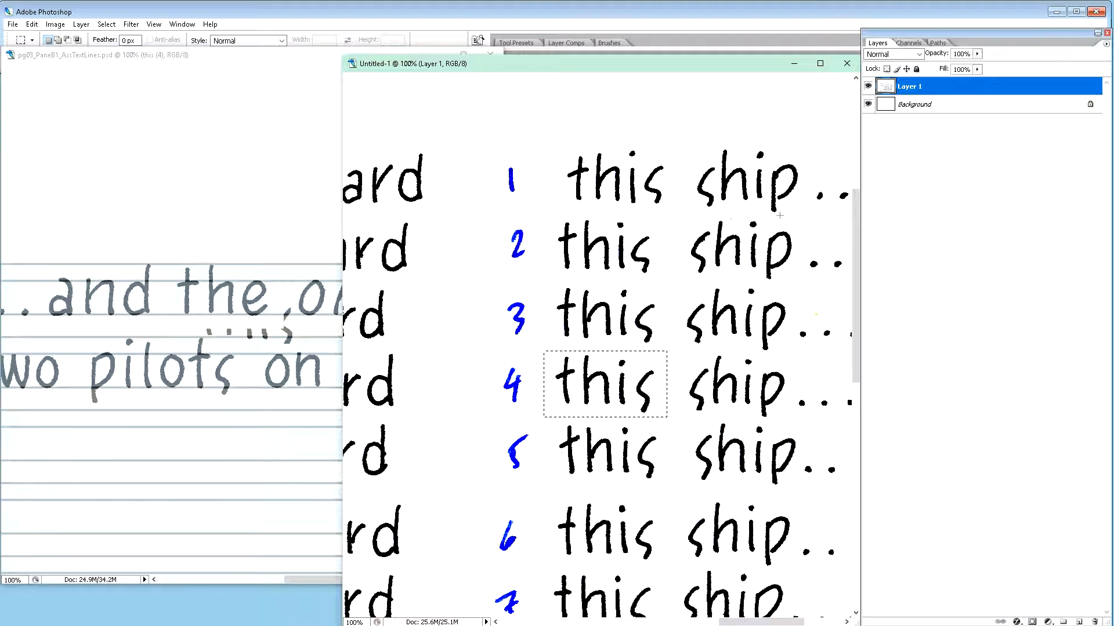
pyautogui.scroll(-1, 780, 216)
pyautogui.scroll(-3, 781, 216)
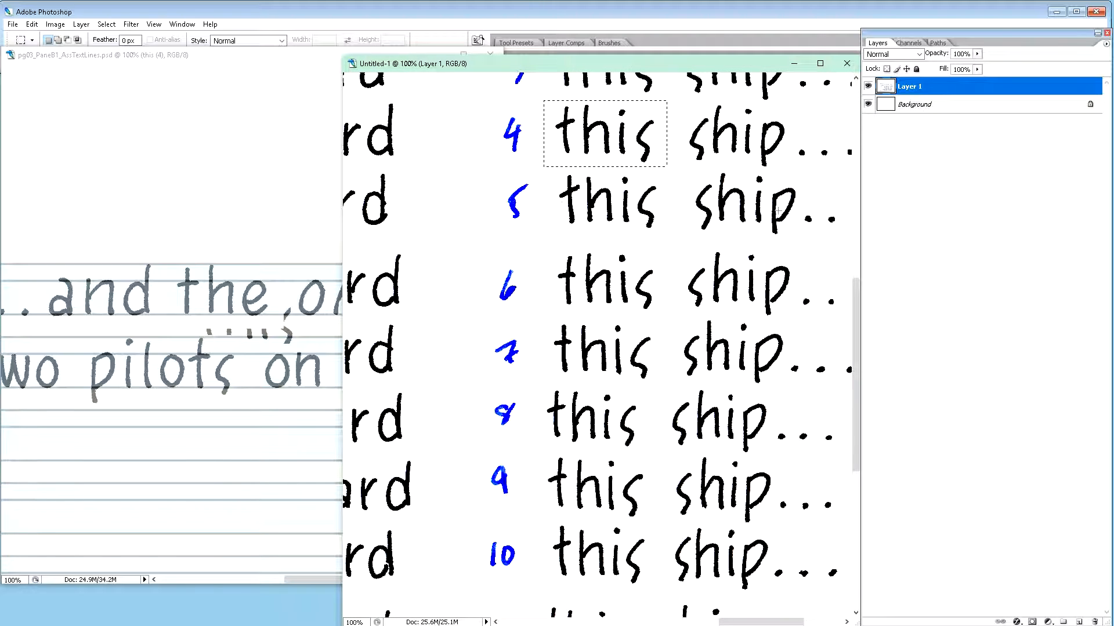
pyautogui.scroll(-1, 622, 112)
pyautogui.scroll(-2, 778, 211)
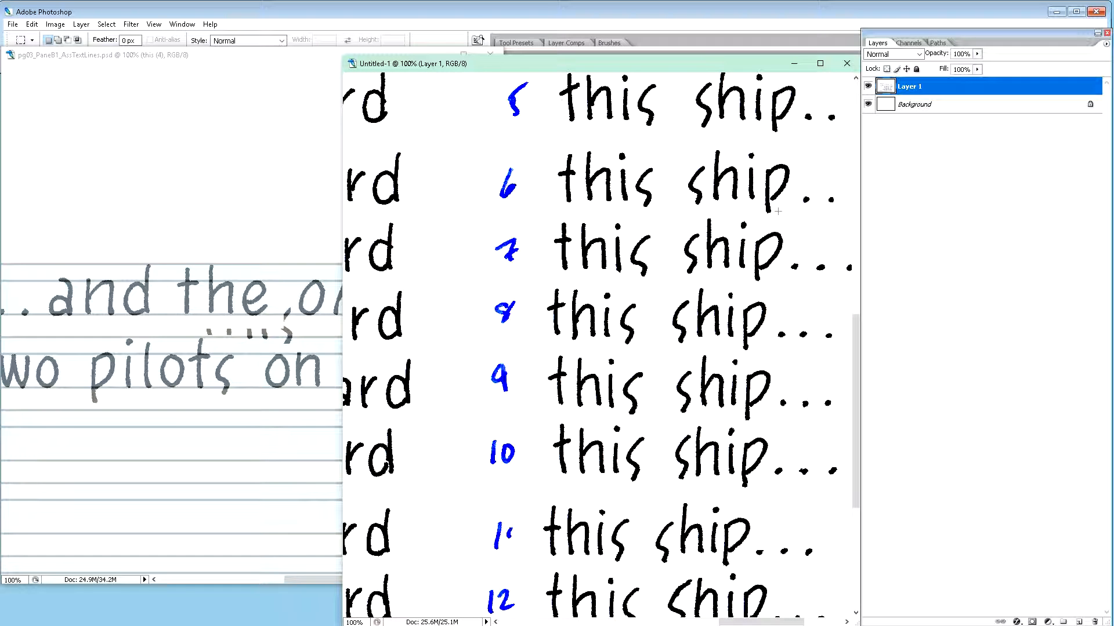
pyautogui.scroll(-2, 778, 212)
pyautogui.scroll(-2, 778, 211)
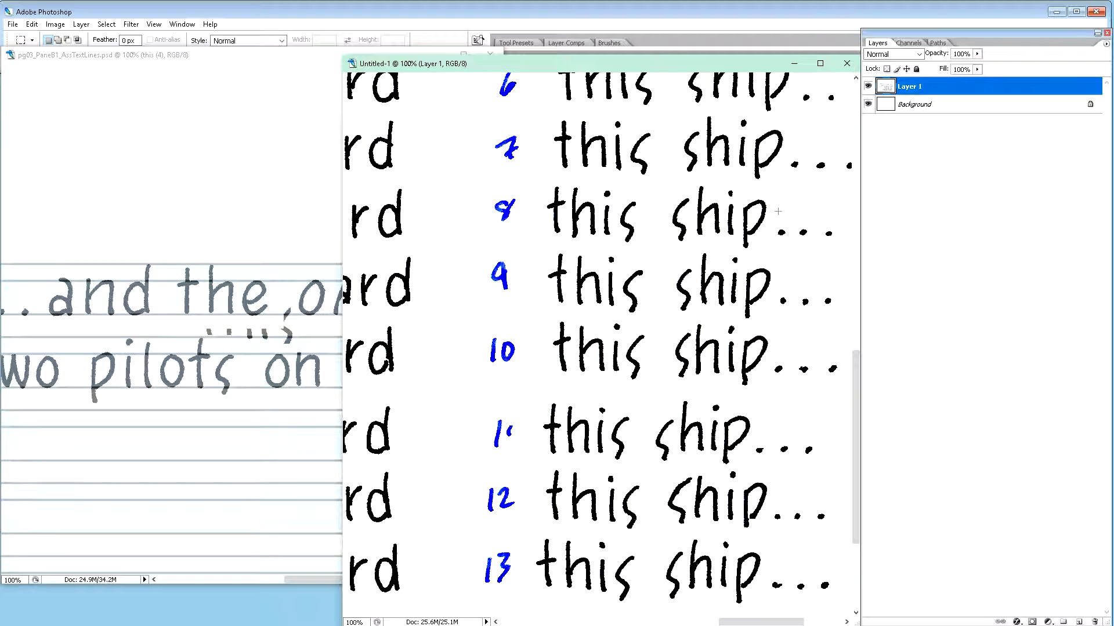
pyautogui.scroll(-2, 778, 212)
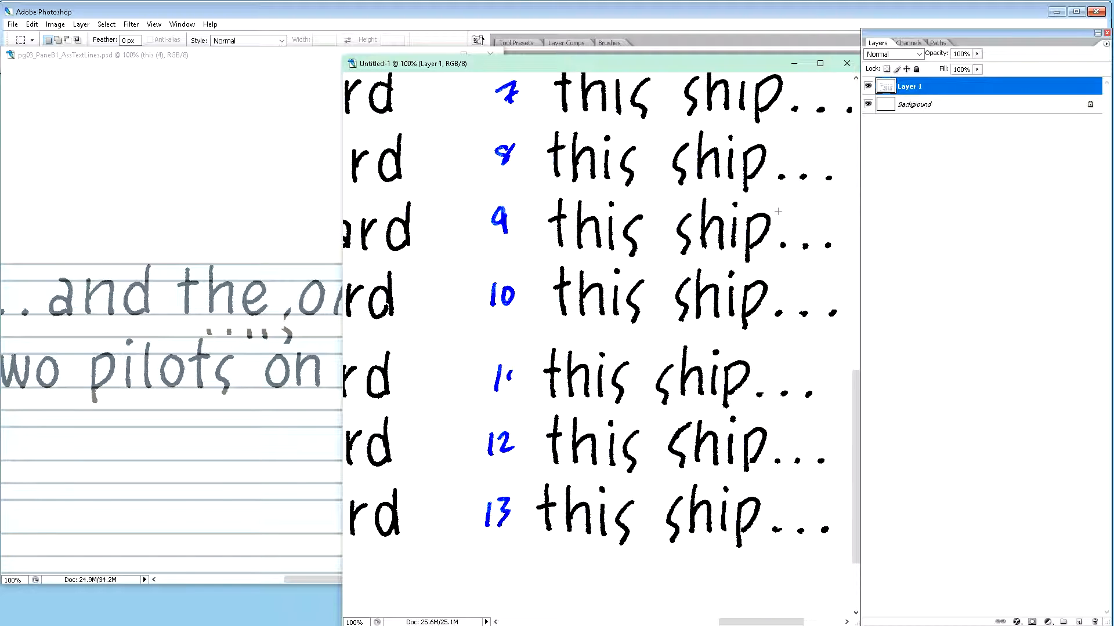
pyautogui.scroll(-2, 778, 212)
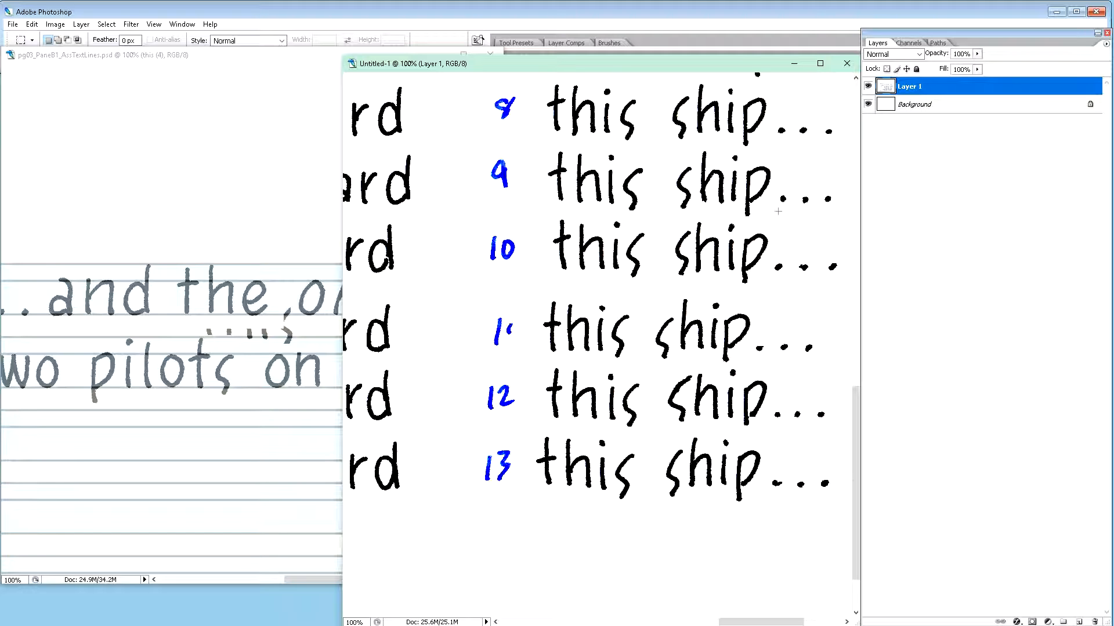
pyautogui.scroll(3, 778, 211)
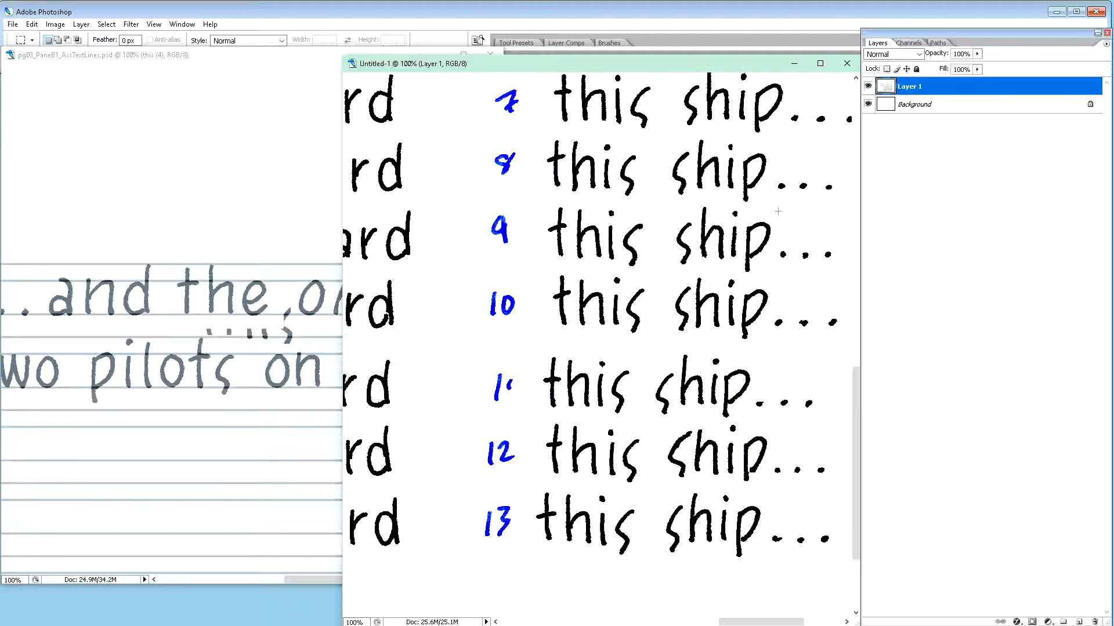
pyautogui.scroll(6, 778, 212)
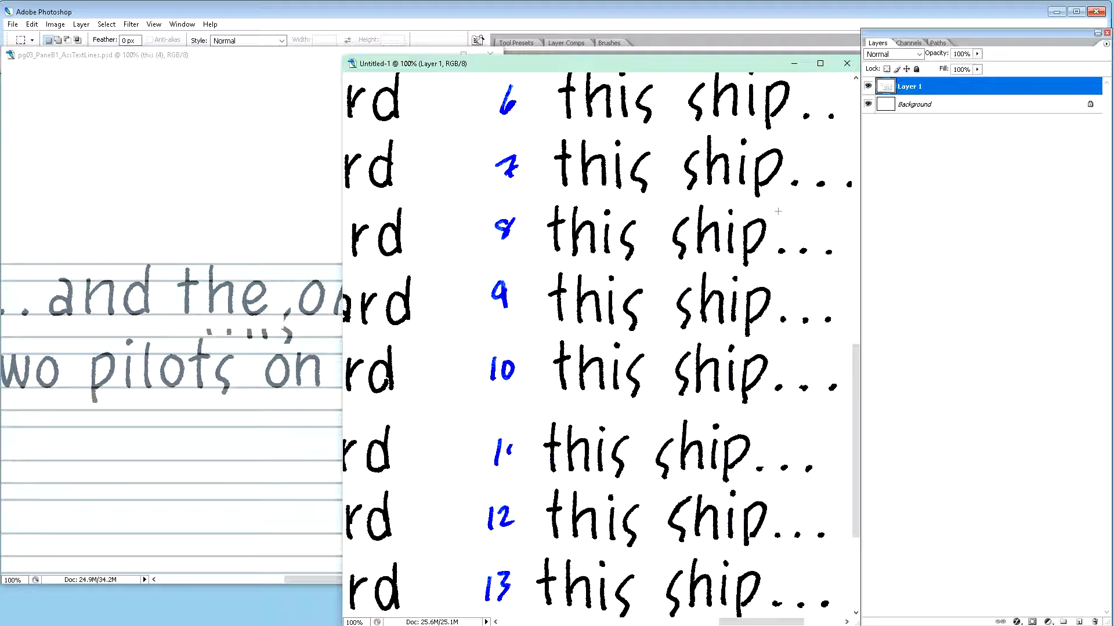
pyautogui.scroll(4, 782, 216)
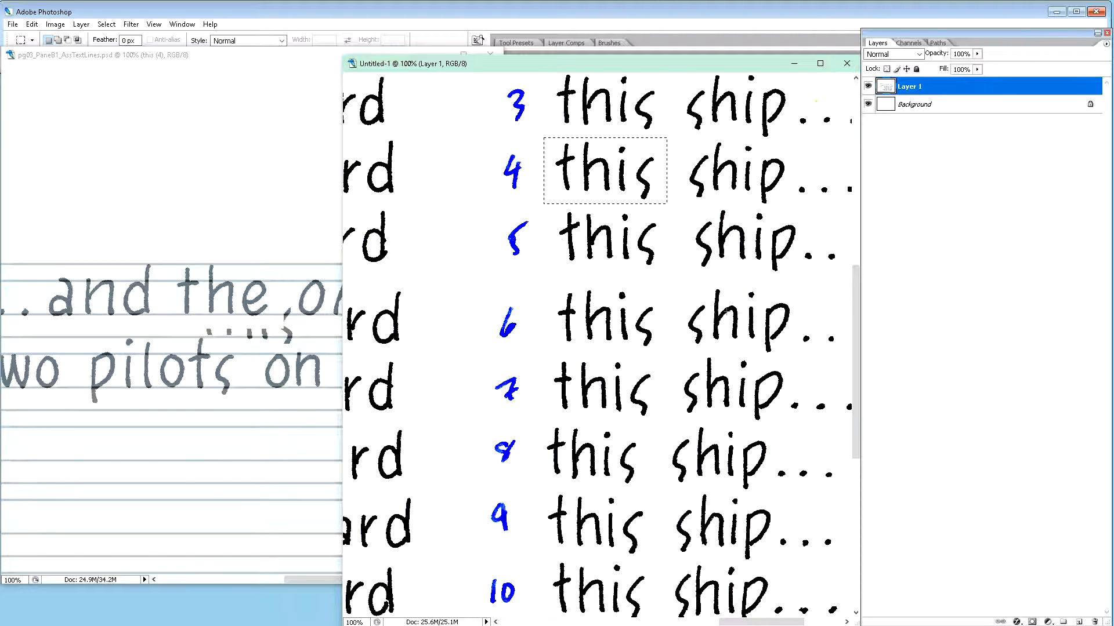
# Step: Copy the word "ship" from sample row 6, paste it into the pg03 text lines document and name its layer "ship (6)"
pyautogui.moveTo(680, 284); pyautogui.dragTo(795, 356)
pyautogui.click(270, 432)
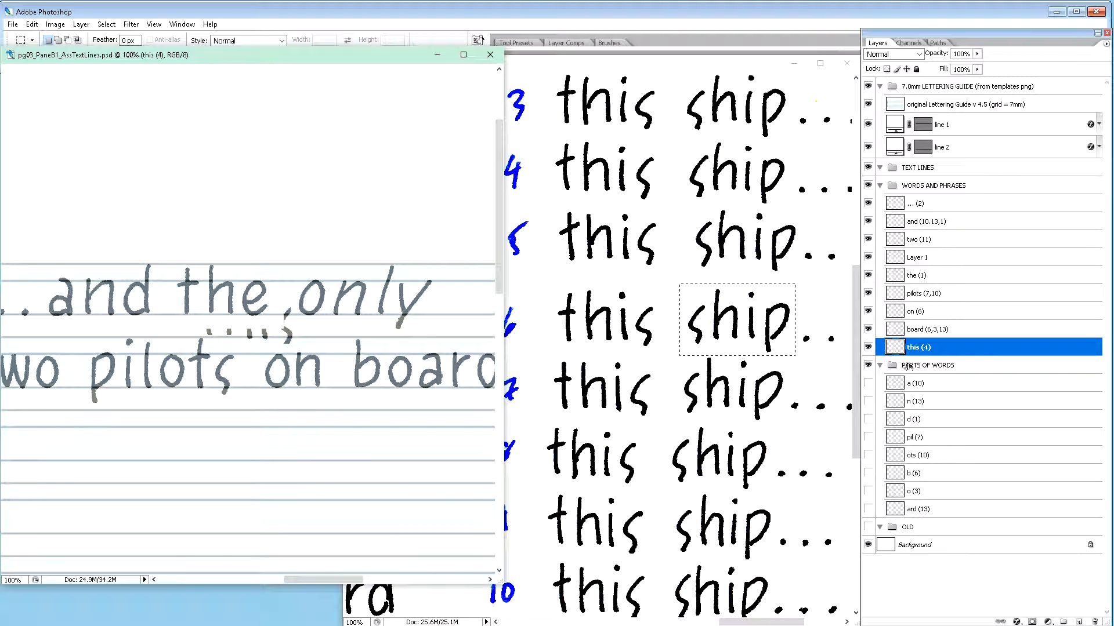
pyautogui.hotkey('ctrl', 'v')
pyautogui.moveTo(922, 370); pyautogui.dragTo(921, 369)
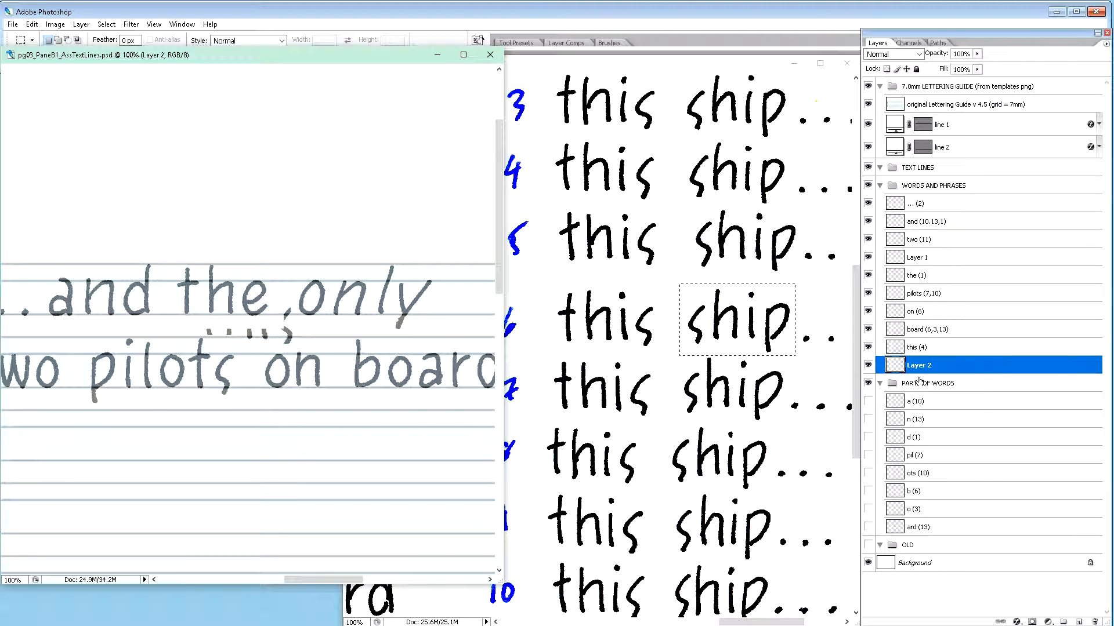
pyautogui.doubleClick(918, 366)
pyautogui.write('ship (6)')
pyautogui.press('Return')
# Step: Copy the ellipsis from sample row 4 in Untitled-1 and paste it into the pg03 text lines document
pyautogui.click(777, 618)
pyautogui.moveTo(778, 619); pyautogui.dragTo(791, 618)
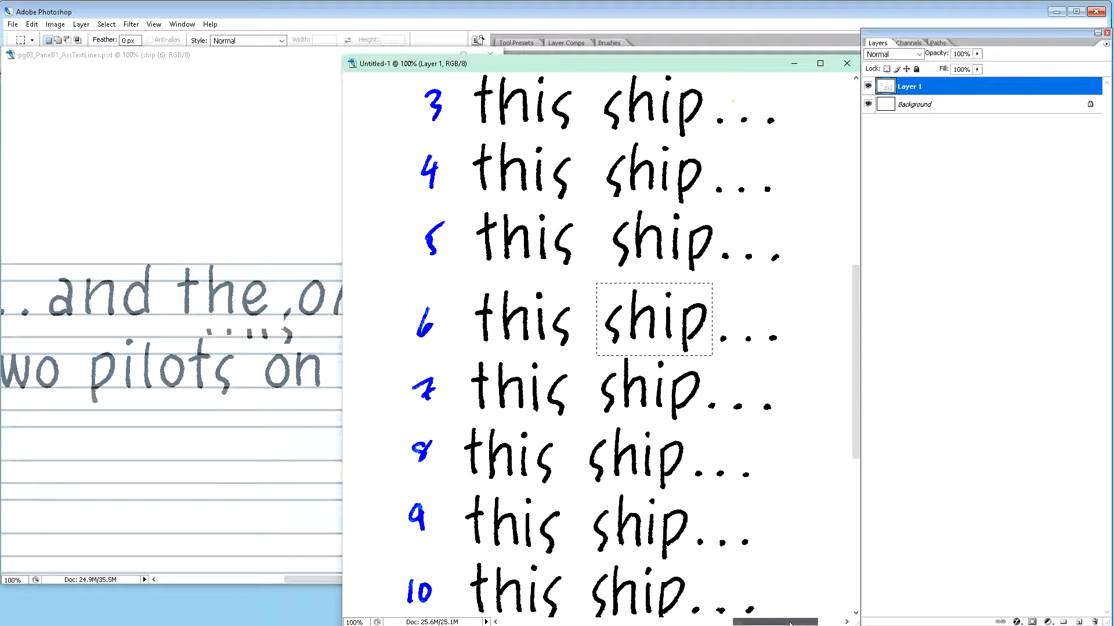
pyautogui.scroll(3, 754, 551)
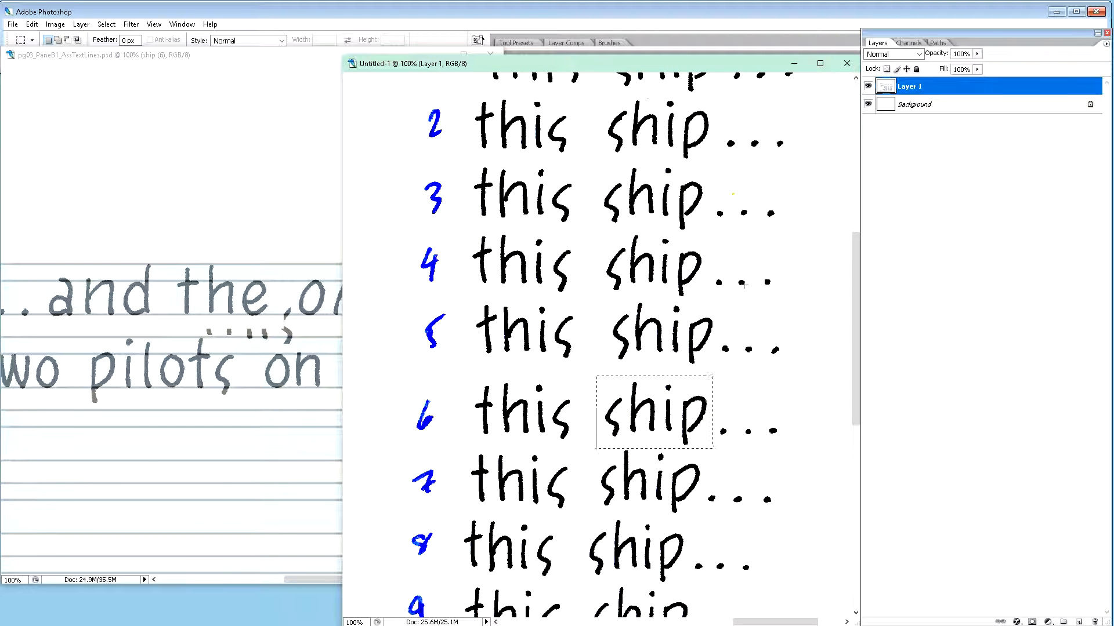
pyautogui.moveTo(786, 300); pyautogui.dragTo(711, 271)
pyautogui.click(338, 406)
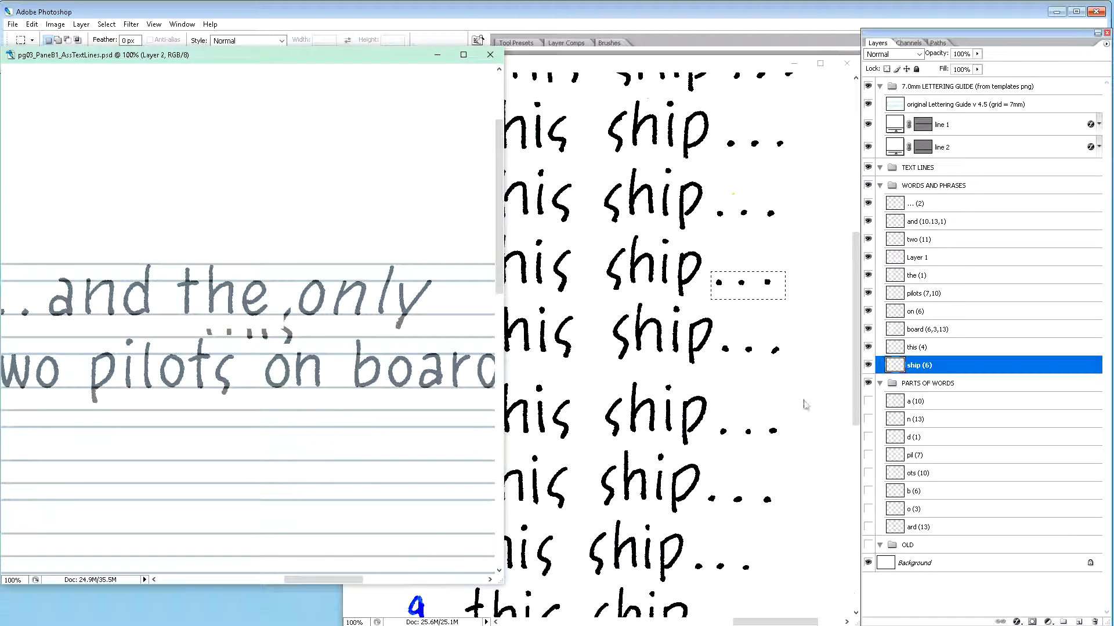
pyautogui.hotkey('ctrl', 'shift', 'alt', 'n')
# Step: Rename the pasted ellipsis layer "... (4)" and place it below the "ship (6)" layer
pyautogui.doubleClick(920, 365)
pyautogui.write('... (')
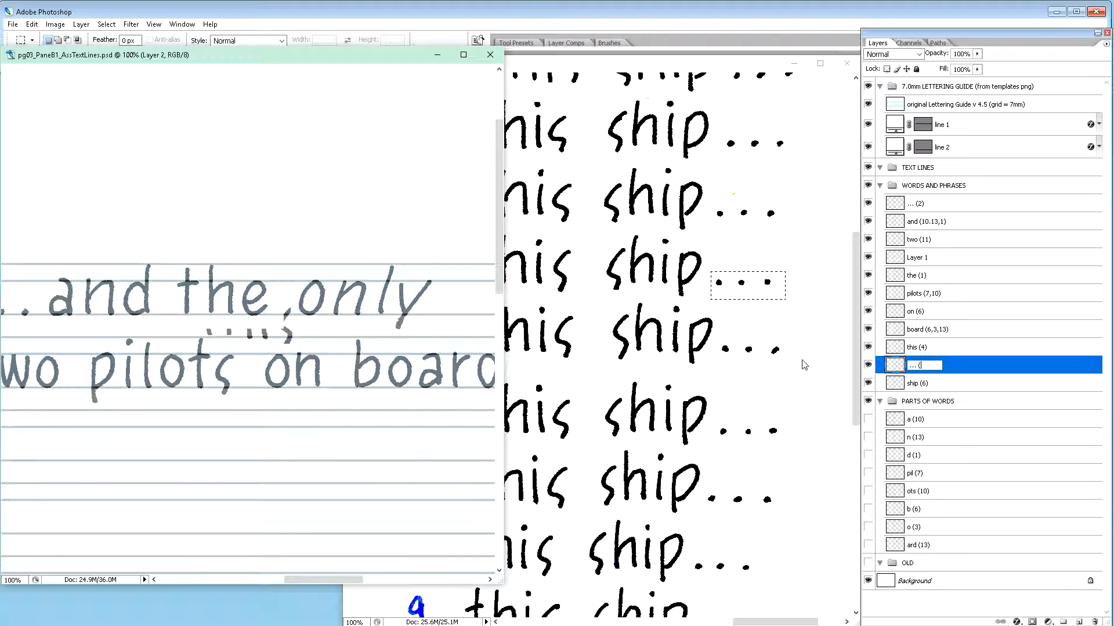
pyautogui.write('4)')
pyautogui.press('Return')
pyautogui.moveTo(930, 371); pyautogui.dragTo(933, 392)
# Step: Move the "this (4)", "ship (6)" and "... (4)" layers together down to the third lettering line, below "pilots on"
pyautogui.click(939, 348)
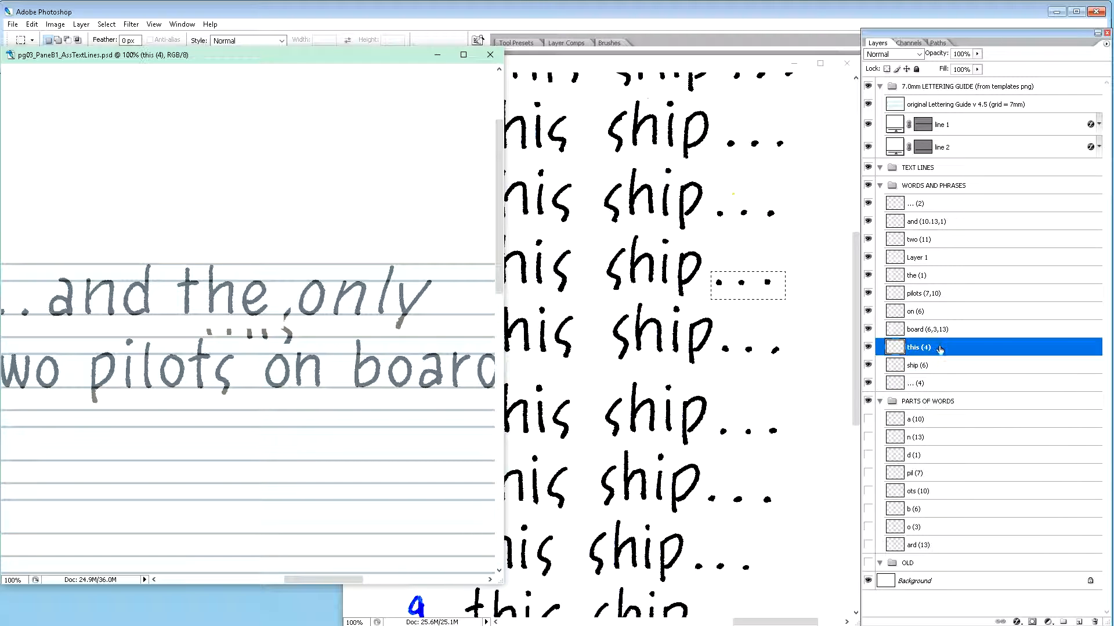
pyautogui.keyDown('shift'); pyautogui.click(935, 382); pyautogui.keyUp('shift')
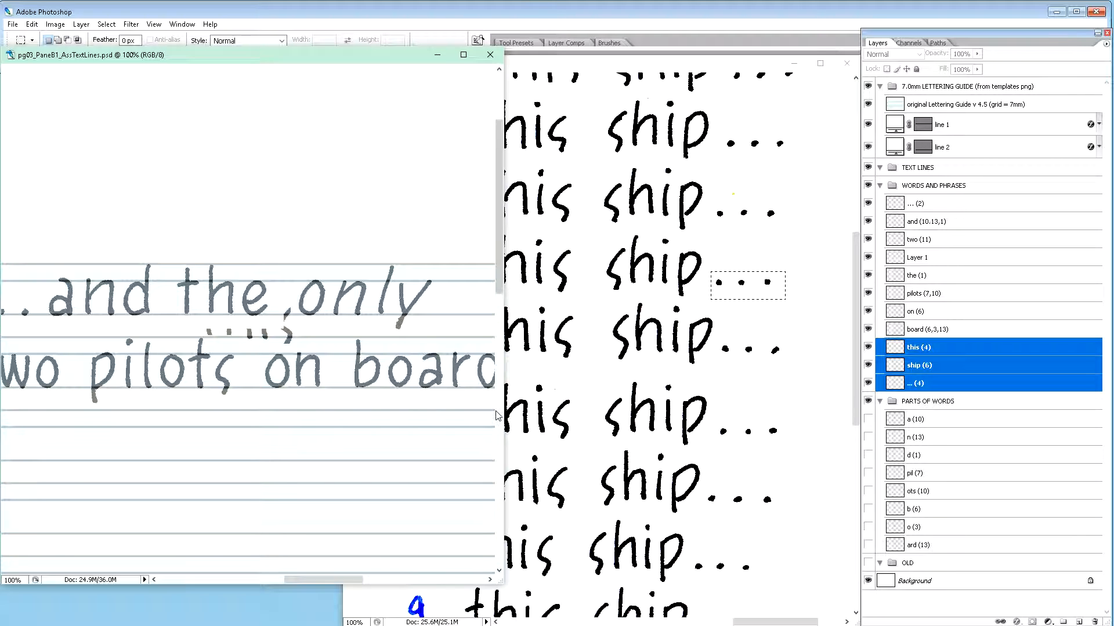
pyautogui.press('v')
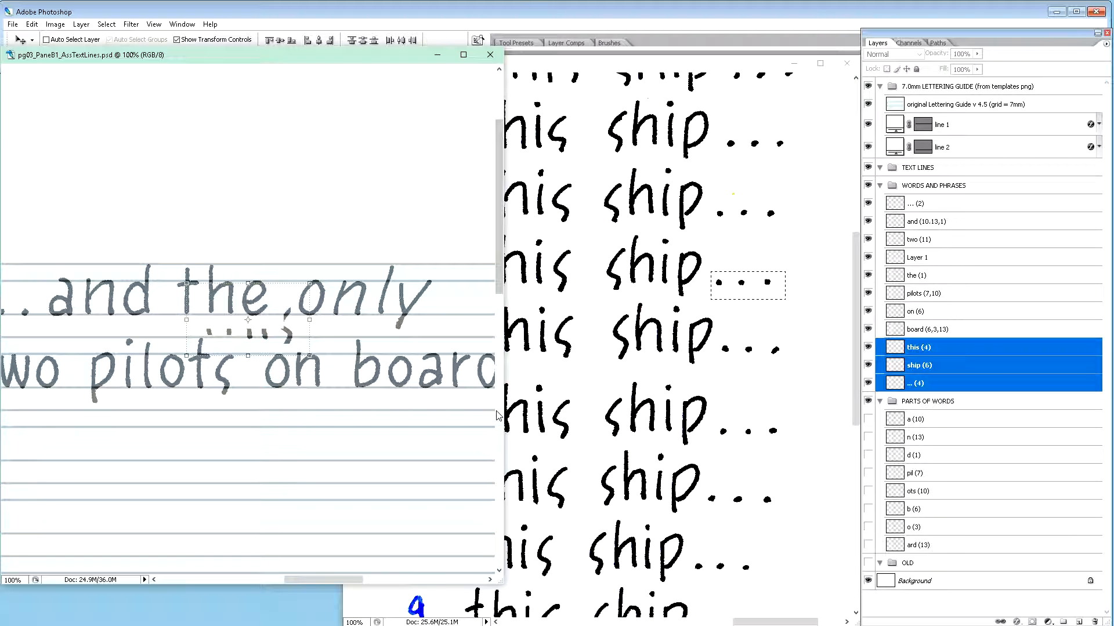
pyautogui.hotkey('shift', 'Down')
pyautogui.hotkey('shift', 'Down')
pyautogui.hotkey('shift', 'Down')
pyautogui.hotkey('shift', 'Down')
pyautogui.hotkey('shift', 'Down')
pyautogui.hotkey('shift', 'Down')
pyautogui.hotkey('shift', 'Down')
pyautogui.hotkey('shift', 'Down')
pyautogui.hotkey('shift', 'Down')
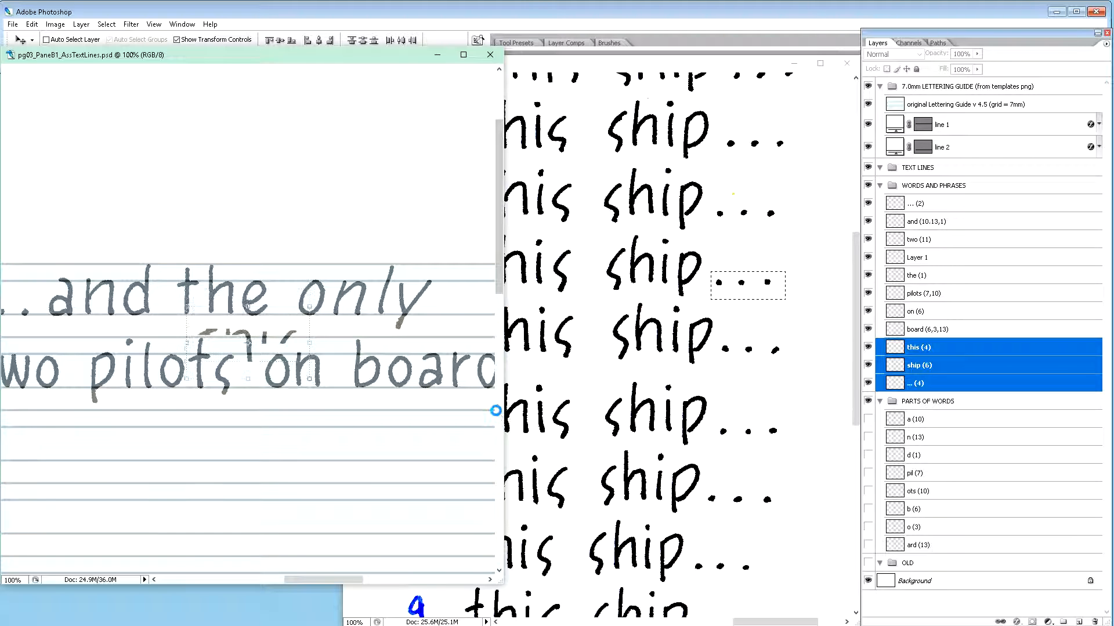
pyautogui.hotkey('shift', 'Down')
pyautogui.hotkey('shift', 'Down')
pyautogui.hotkey('shift', 'Down')
pyautogui.hotkey('shift', 'Down')
pyautogui.hotkey('shift', 'Down')
pyautogui.hotkey('shift', 'Down')
pyautogui.hotkey('shift', 'Down')
pyautogui.hotkey('shift', 'Down')
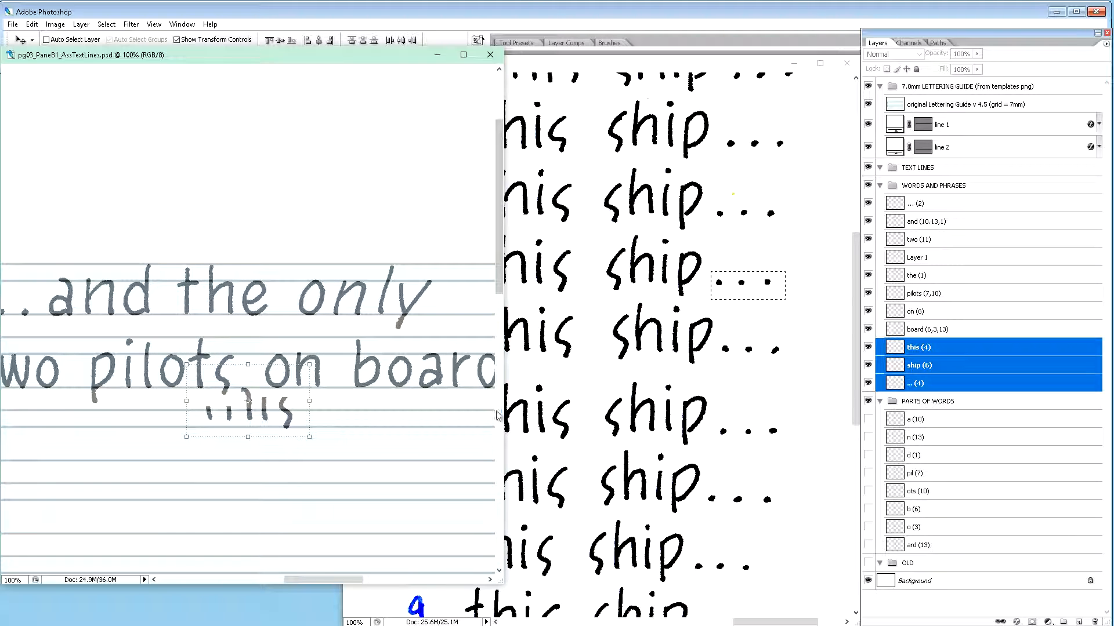
pyautogui.hotkey('shift', 'Down')
pyautogui.hotkey('shift', 'Down')
pyautogui.hotkey('shift', 'Down')
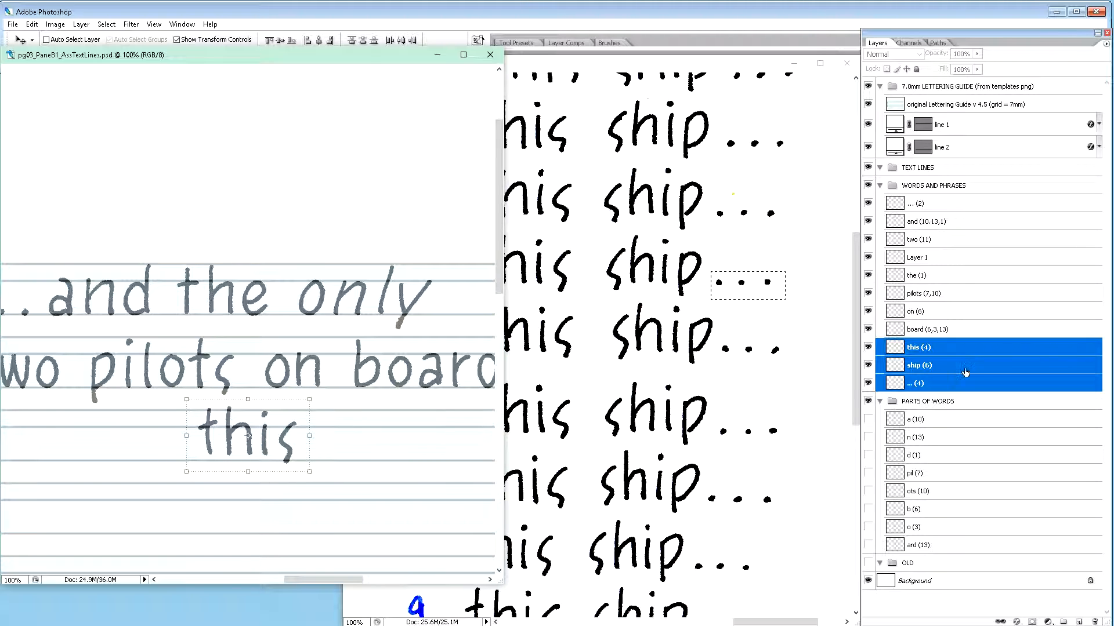
# Step: Shift the word "this" left on the third line until it stands one word space before "ship"
pyautogui.click(947, 352)
pyautogui.click(947, 352)
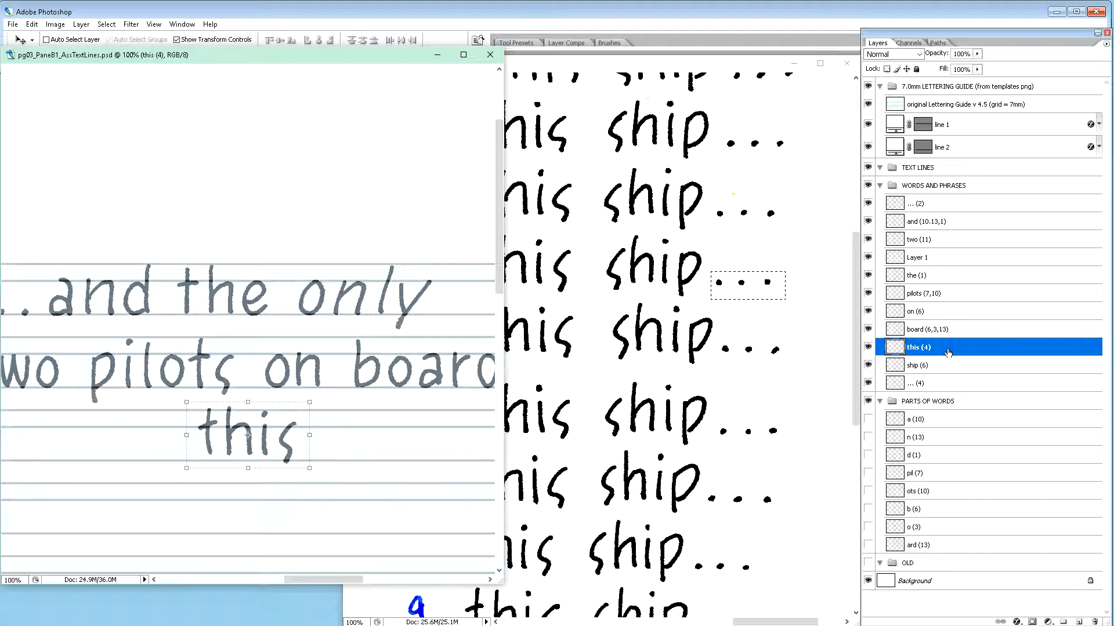
pyautogui.hotkey('shift', 'Left')
pyautogui.hotkey('shift', 'Left')
pyautogui.hotkey('shift', 'Left')
pyautogui.hotkey('shift', 'Left')
pyautogui.hotkey('shift', 'Left')
pyautogui.hotkey('shift', 'Left')
pyautogui.hotkey('shift', 'Left')
pyautogui.hotkey('shift', 'Left')
pyautogui.hotkey('shift', 'Left')
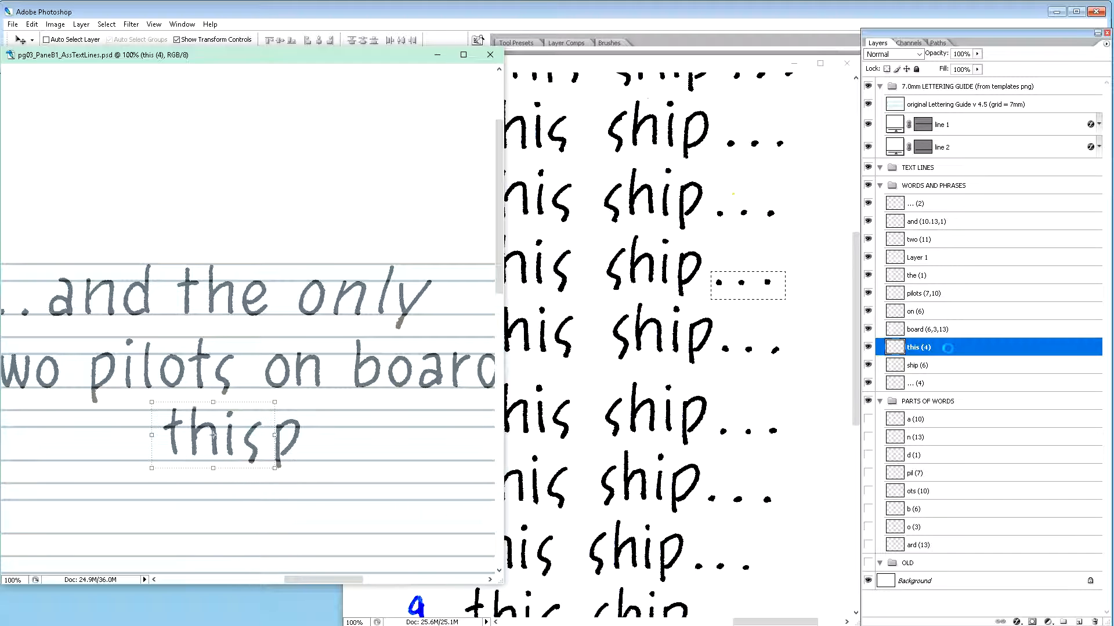
pyautogui.hotkey('shift', 'Left')
pyautogui.hotkey('shift', 'Left')
pyautogui.hotkey('shift', 'Left')
pyautogui.hotkey('shift', 'Left')
pyautogui.hotkey('shift', 'Left')
pyautogui.hotkey('shift', 'Left')
pyautogui.hotkey('shift', 'Left')
pyautogui.hotkey('shift', 'Left')
pyautogui.hotkey('shift', 'Left')
pyautogui.hotkey('shift', 'Left')
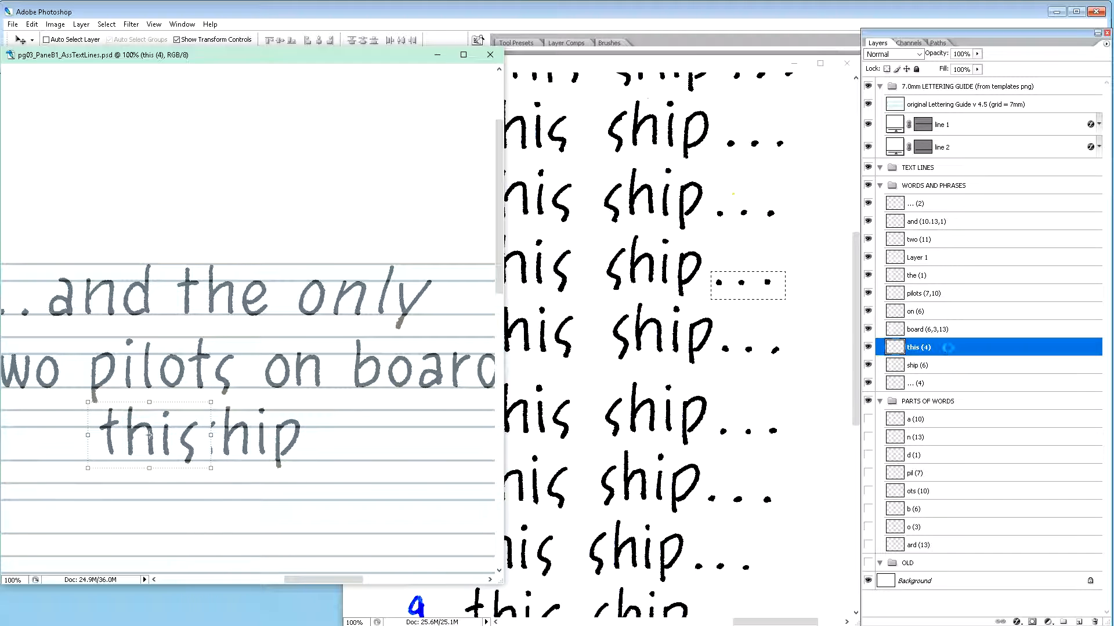
pyautogui.hotkey('shift', 'Left')
pyautogui.hotkey('shift', 'Left')
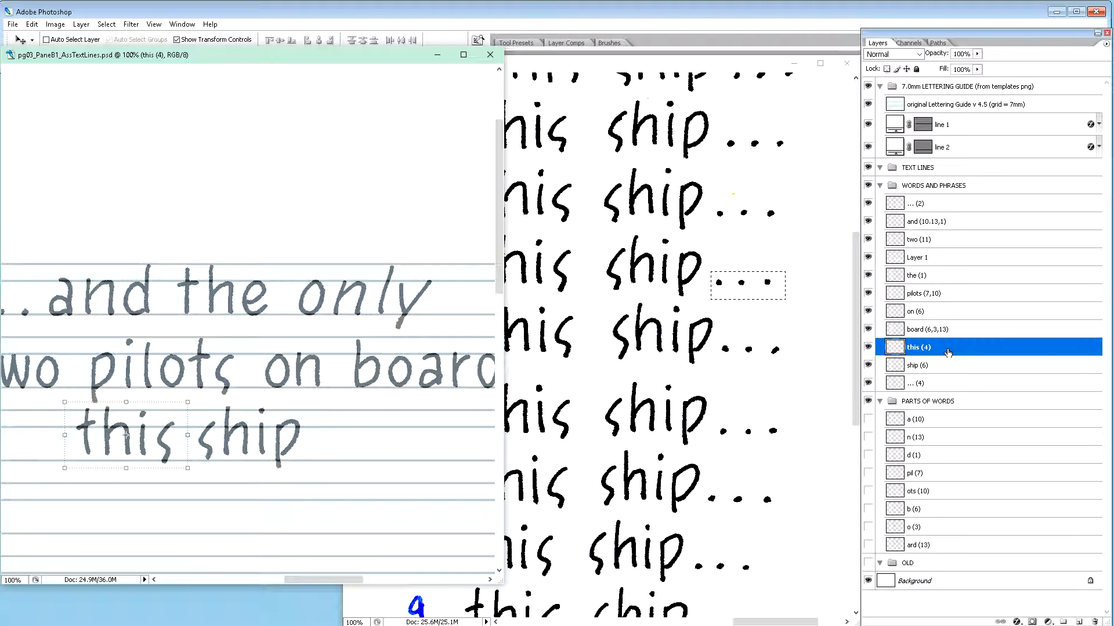
# Step: Move the "... (4)" ellipsis right so it follows "ship", and lower it onto the third line's baseline
pyautogui.click(960, 385)
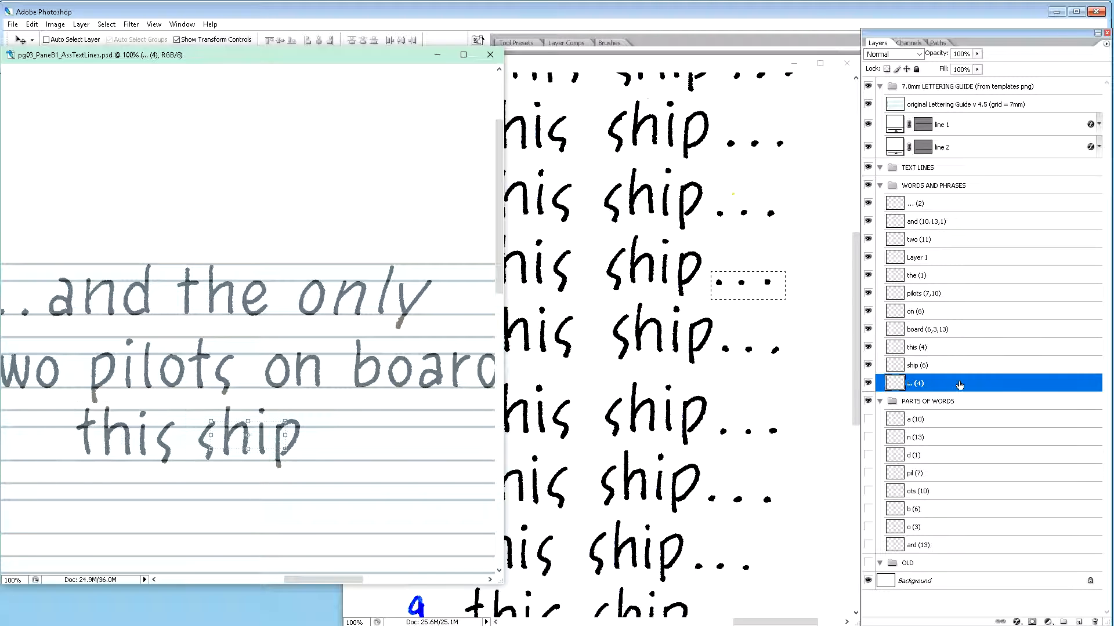
pyautogui.hotkey('shift', 'Right')
pyautogui.hotkey('shift', 'Right')
pyautogui.hotkey('shift', 'Right')
pyautogui.hotkey('shift', 'Right')
pyautogui.hotkey('shift', 'Right')
pyautogui.hotkey('shift', 'Right')
pyautogui.hotkey('shift', 'Right')
pyautogui.hotkey('shift', 'Right')
pyautogui.hotkey('shift', 'Right')
pyautogui.hotkey('shift', 'Right')
pyautogui.hotkey('shift', 'Right')
pyautogui.hotkey('shift', 'Right')
pyautogui.hotkey('shift', 'Right')
pyautogui.hotkey('shift', 'Right')
pyautogui.hotkey('shift', 'Right')
pyautogui.hotkey('shift', 'Right')
pyautogui.hotkey('shift', 'Right')
pyautogui.hotkey('shift', 'Down')
pyautogui.hotkey('shift', 'Down')
pyautogui.hotkey('shift', 'Down')
pyautogui.hotkey('shift', 'Down')
pyautogui.hotkey('shift', 'Down')
# Step: Nudge the word "this" slightly left and lower it onto the third line's baseline
pyautogui.click(946, 347)
pyautogui.press('Left')
pyautogui.press('Left')
pyautogui.press('Left')
pyautogui.press('Left')
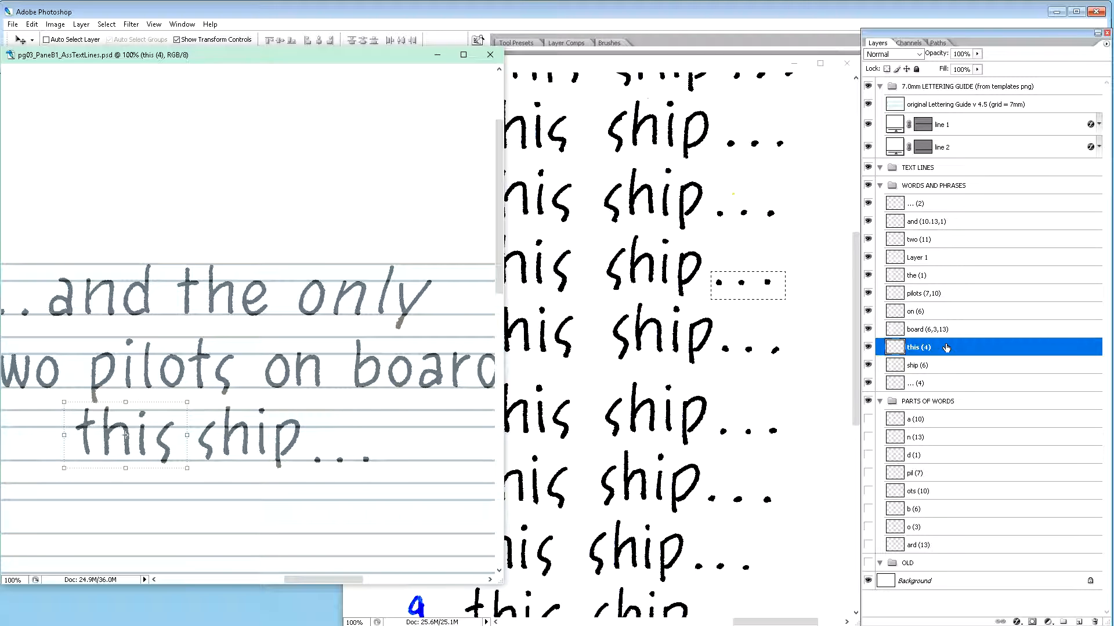
pyautogui.press('Down')
pyautogui.press('Down')
pyautogui.press('Down')
pyautogui.press('Down')
pyautogui.press('Down')
pyautogui.press('Down')
pyautogui.press('Down')
pyautogui.press('Down')
pyautogui.press('Down')
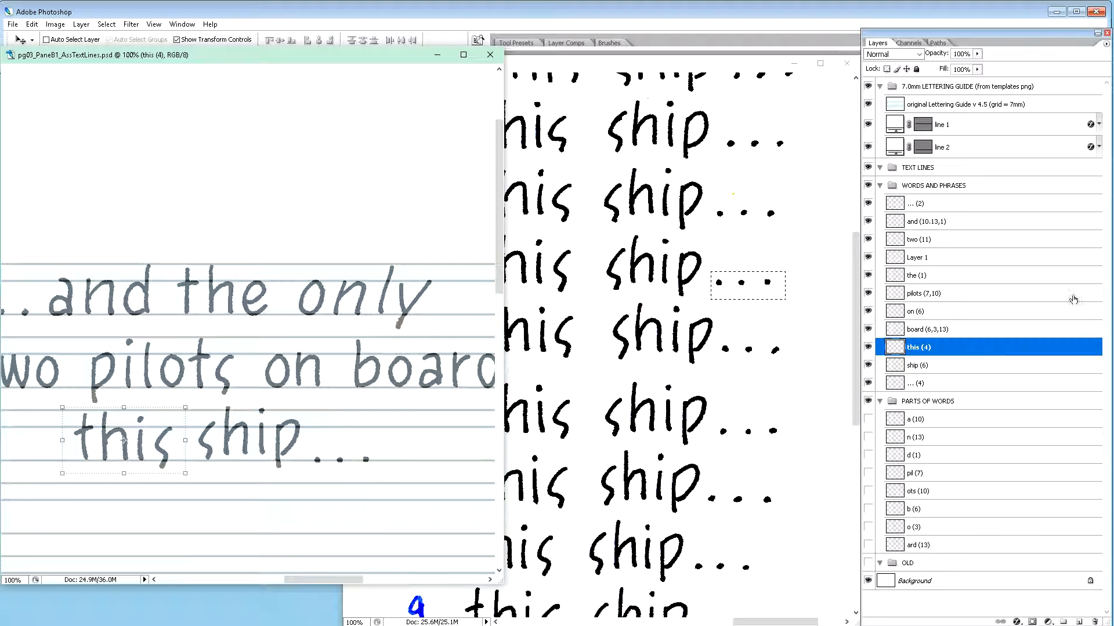
# Step: Lower the word "ship" onto the third line's baseline and nudge it slightly right, toward the ellipsis
pyautogui.click(978, 365)
pyautogui.press('Down')
pyautogui.press('Down')
pyautogui.press('Down')
pyautogui.press('Down')
pyautogui.press('Down')
pyautogui.press('Down')
pyautogui.press('Down')
pyautogui.press('Down')
pyautogui.press('Down')
pyautogui.press('Down')
pyautogui.press('Down')
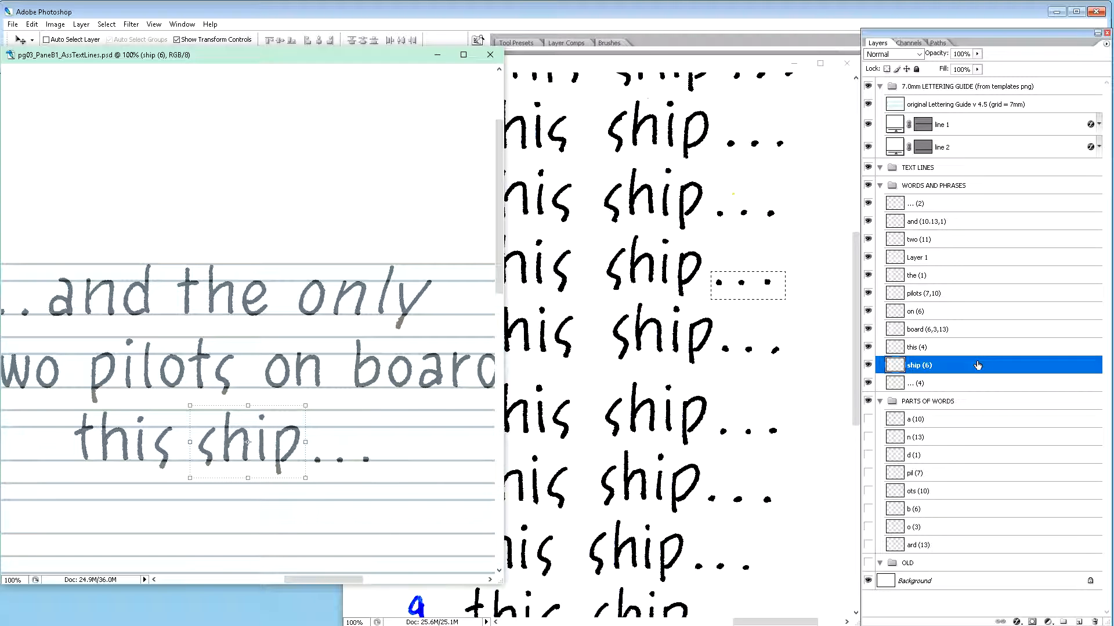
pyautogui.press('Right')
pyautogui.press('Right')
pyautogui.press('Right')
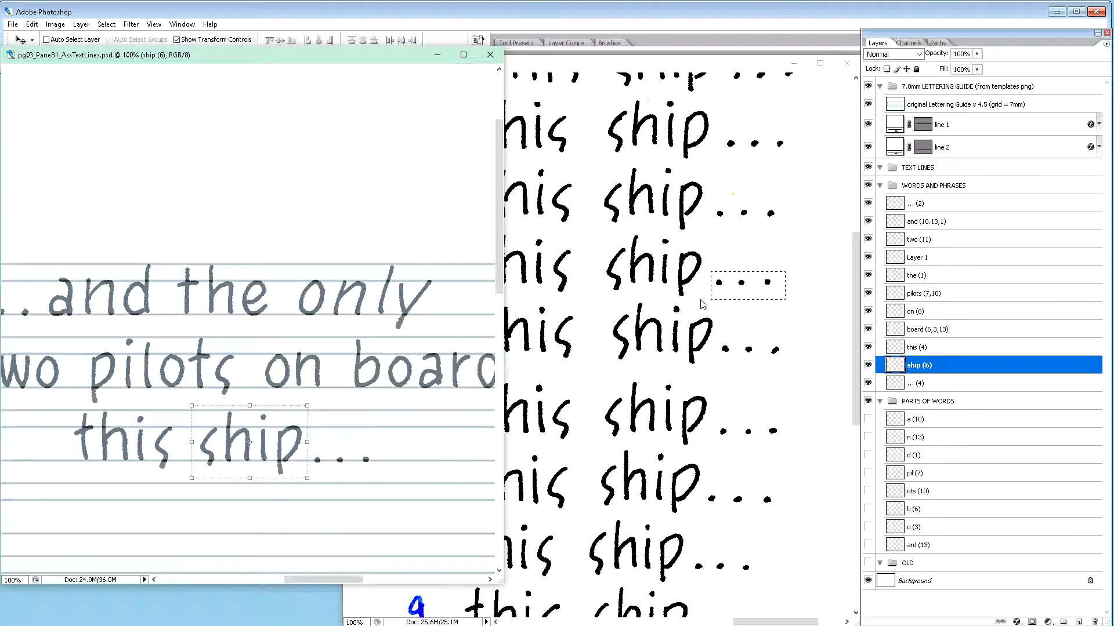
# Step: Close the Untitled-1 document without saving and enlarge the pg03 text lines document window
pyautogui.click(698, 68)
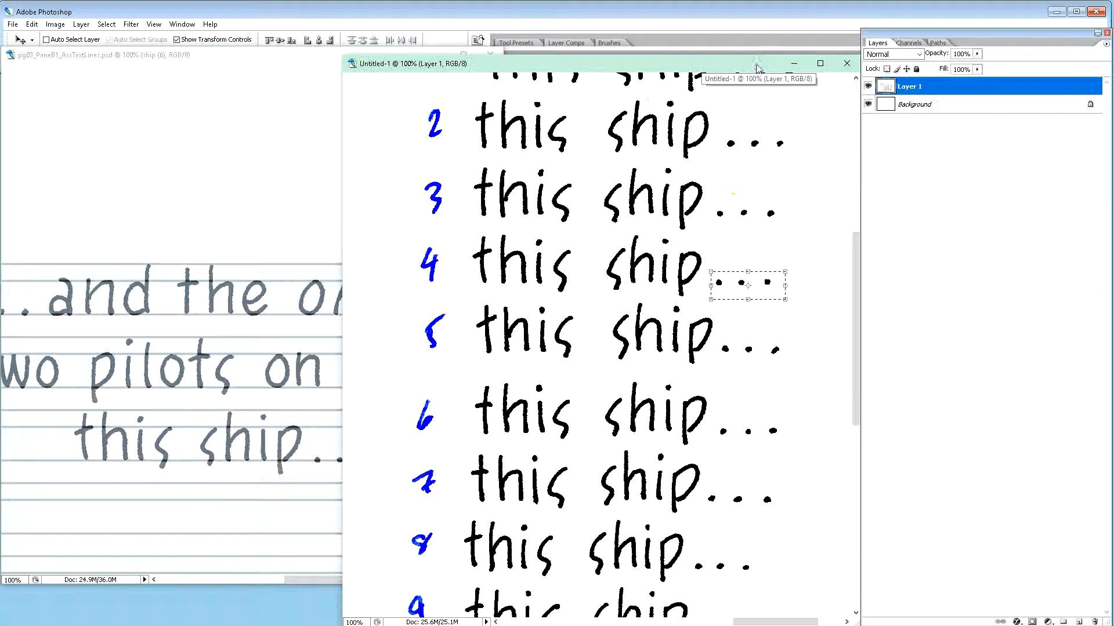
pyautogui.moveTo(745, 68); pyautogui.dragTo(706, 71)
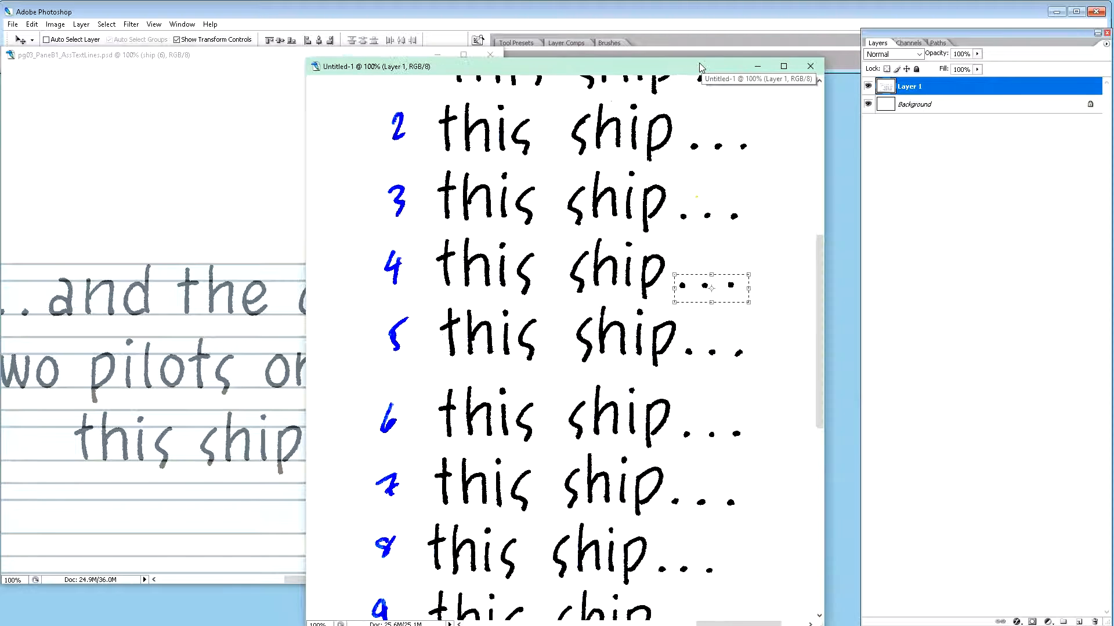
pyautogui.click(807, 68)
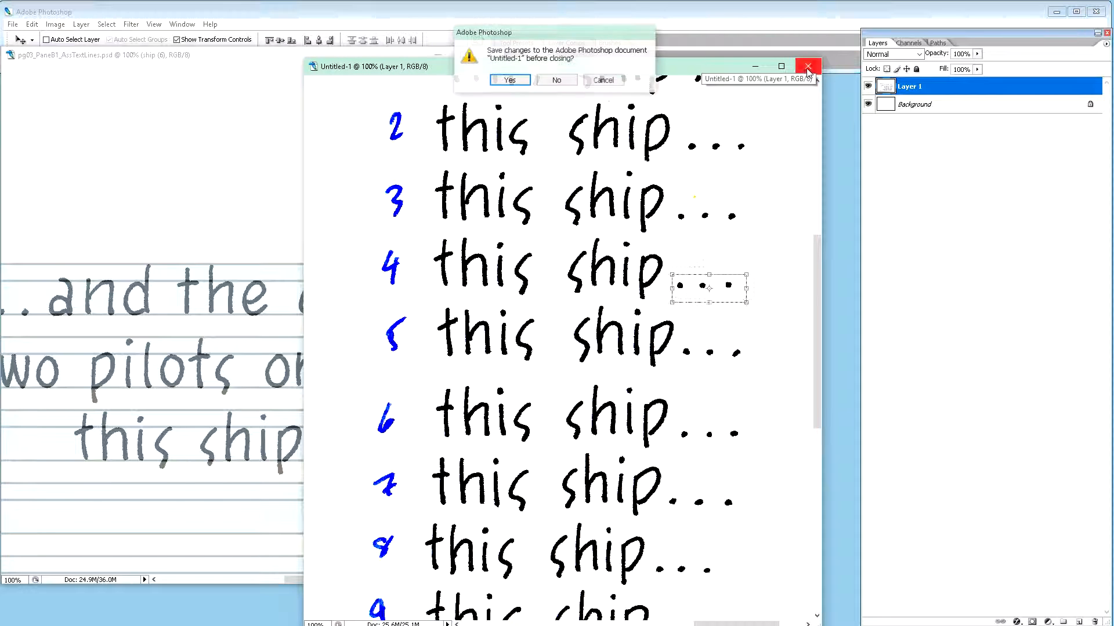
pyautogui.click(571, 84)
pyautogui.moveTo(362, 55)
pyautogui.mouseDown()
pyautogui.moveTo(398, 82)
pyautogui.moveTo(377, 56)
pyautogui.mouseUp()
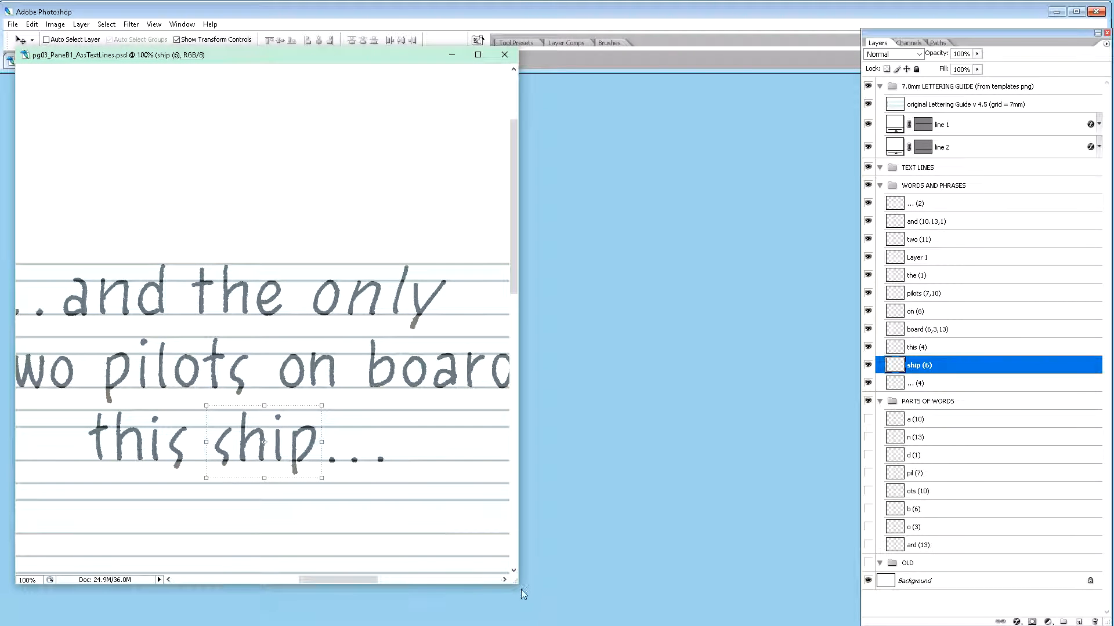
pyautogui.moveTo(516, 583); pyautogui.dragTo(857, 625)
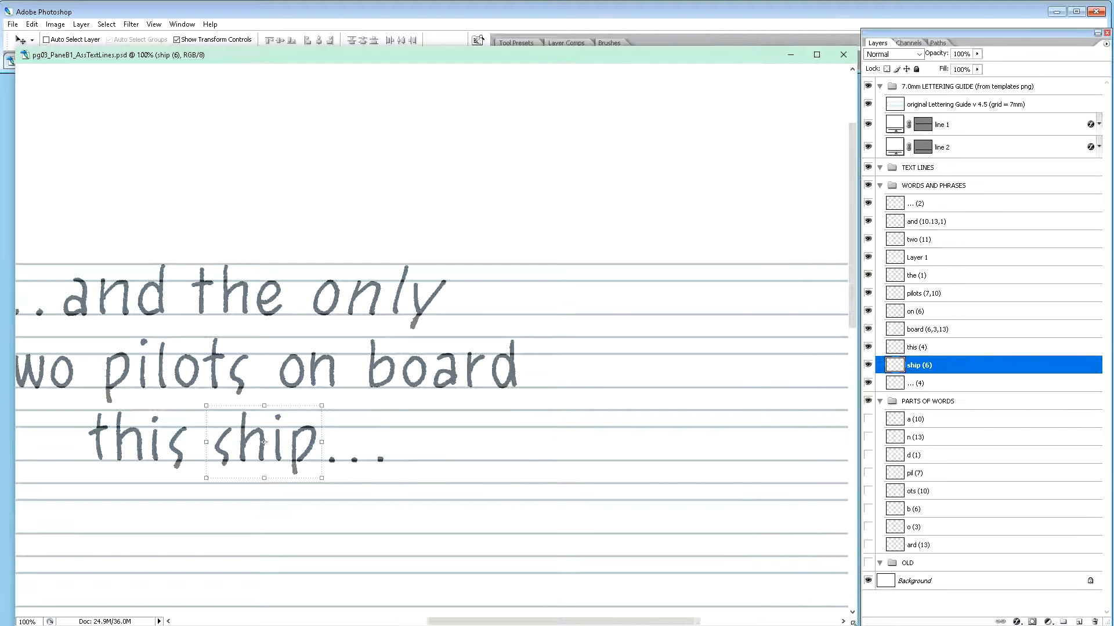
# Step: View the lettering at 200% and place the "the (1)" layer between "and (10.13,1)" and "two (11)"
pyautogui.moveTo(612, 622); pyautogui.dragTo(552, 622)
pyautogui.hotkey('ctrl', '+')
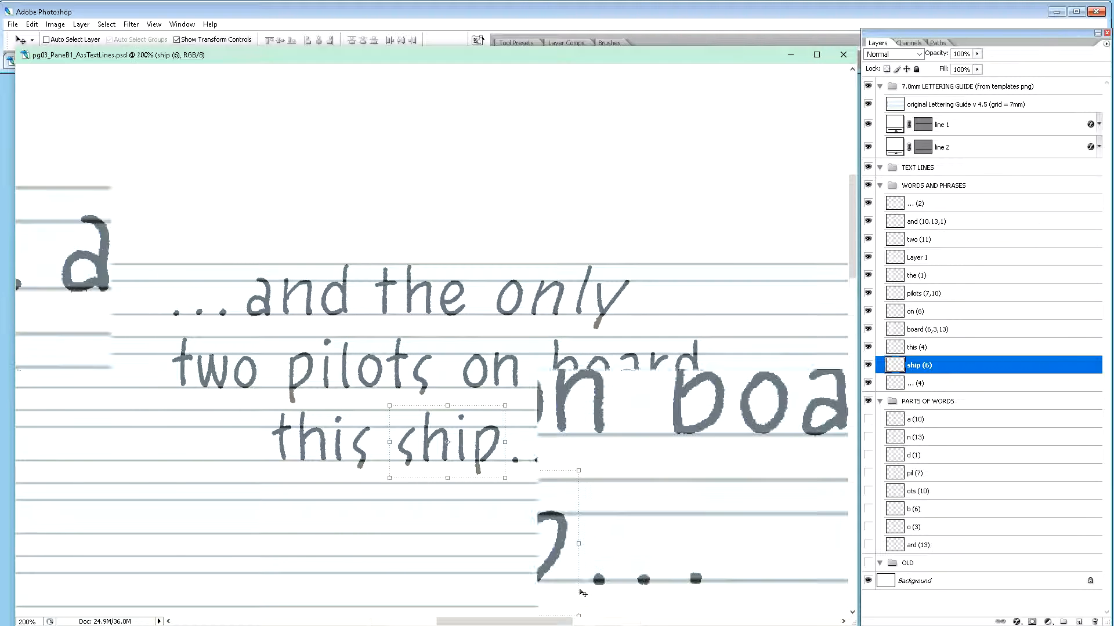
pyautogui.moveTo(558, 619)
pyautogui.mouseDown()
pyautogui.moveTo(535, 622)
pyautogui.moveTo(571, 621)
pyautogui.mouseUp()
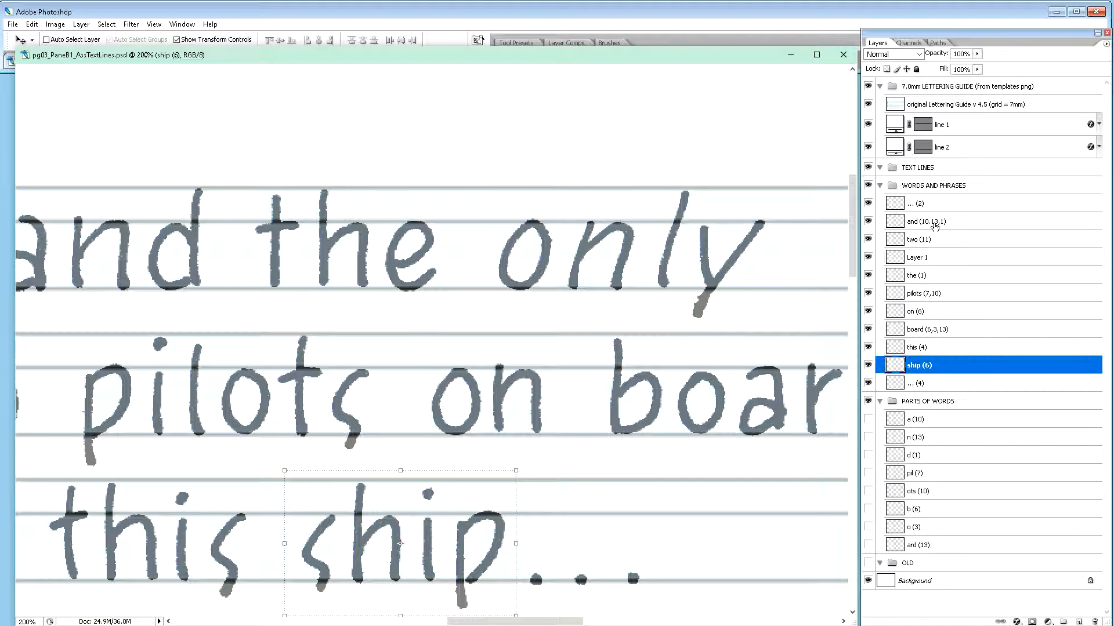
pyautogui.click(935, 281)
pyautogui.moveTo(934, 281); pyautogui.dragTo(926, 239)
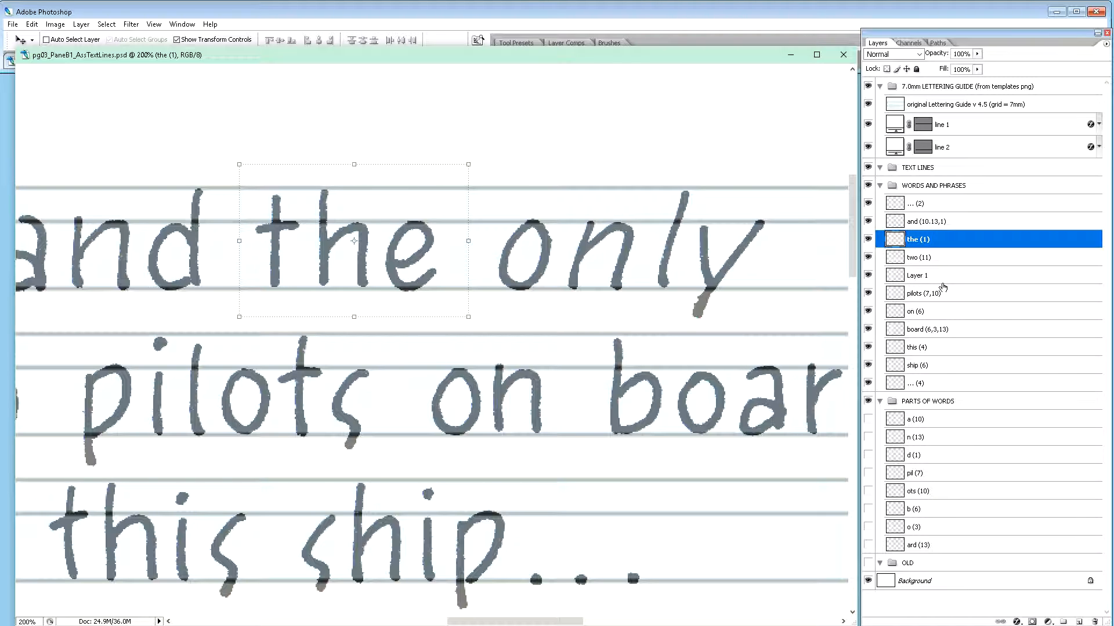
# Step: Nudge the word "the" down by two small increments to seat it on the first line's baseline
pyautogui.press('Down')
pyautogui.press('Down')
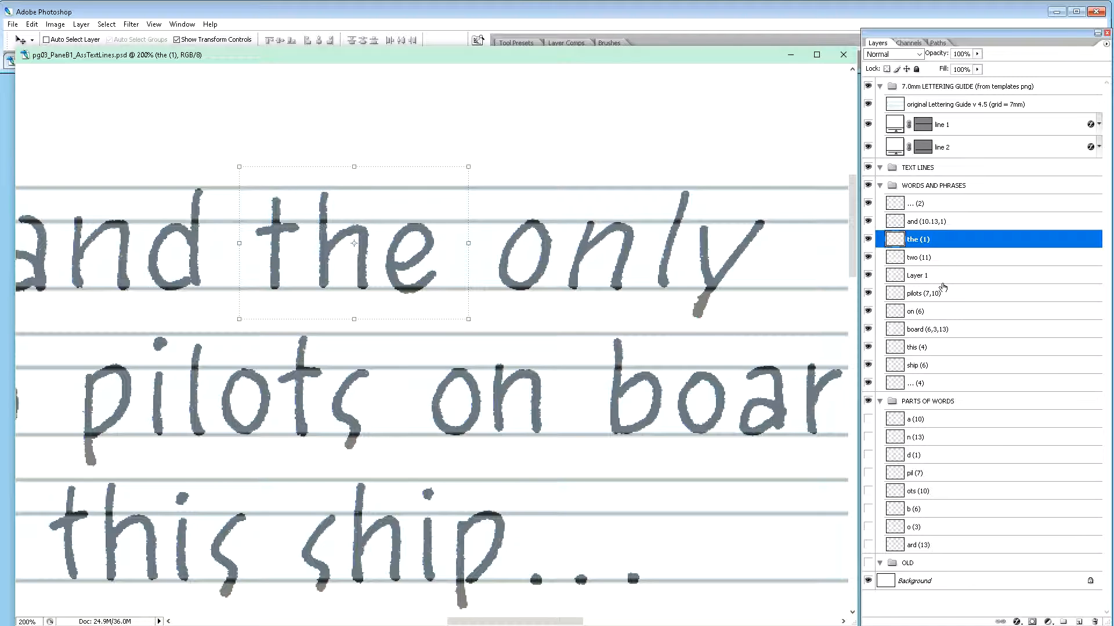
pyautogui.press('Up')
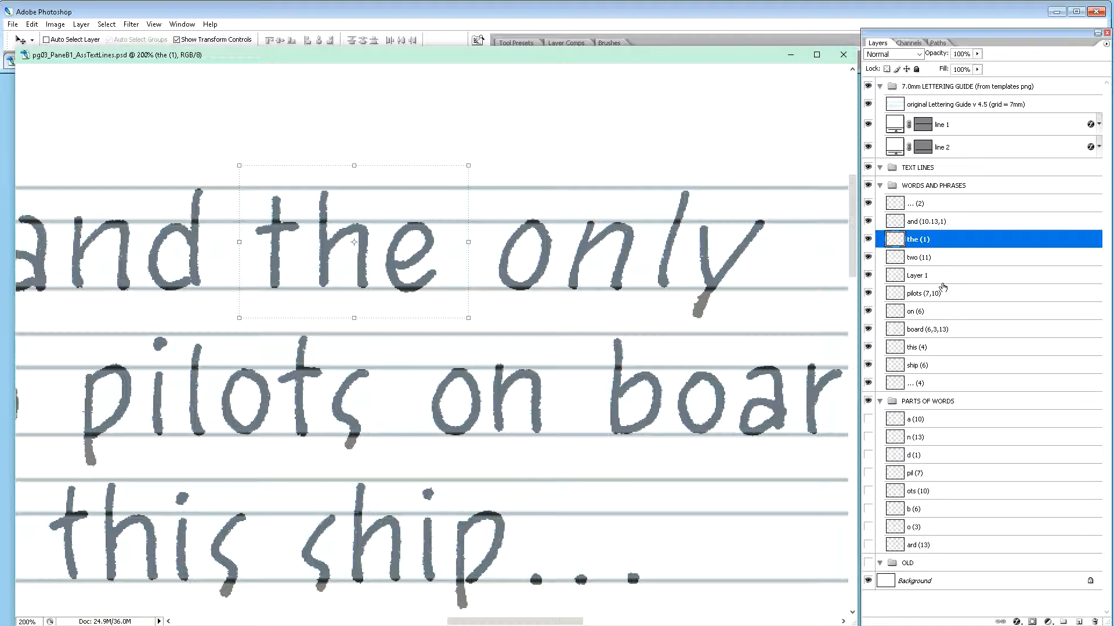
pyautogui.press('Down')
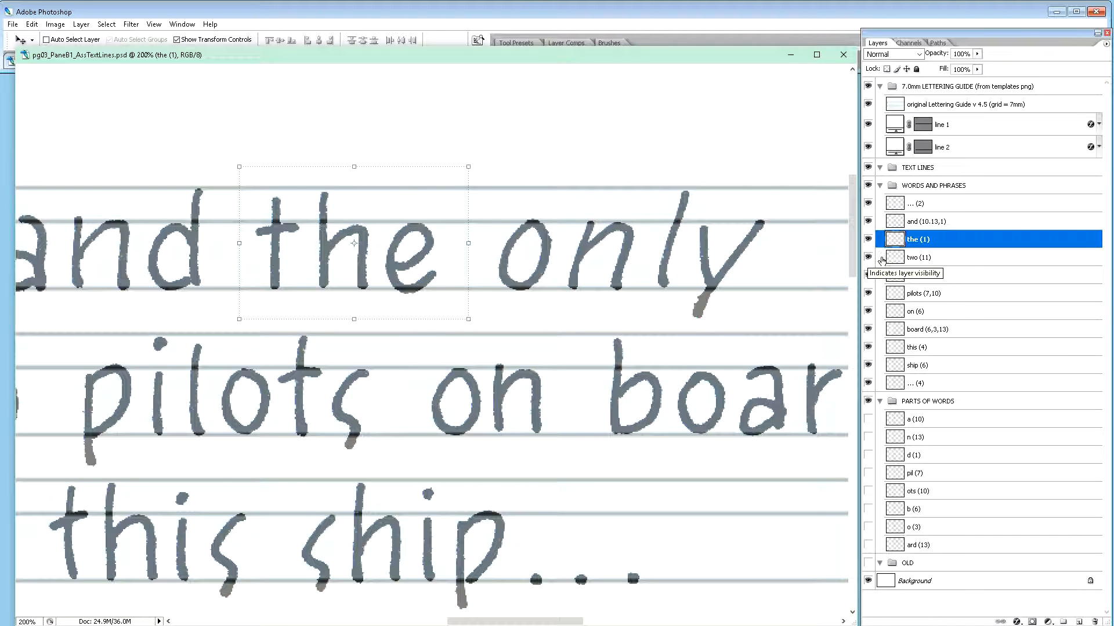
# Step: Show the opening ellipsis layer "... (2)" and toggle the "and", "the", "two" and Layer 1 layers to check which word each holds
pyautogui.click(930, 258)
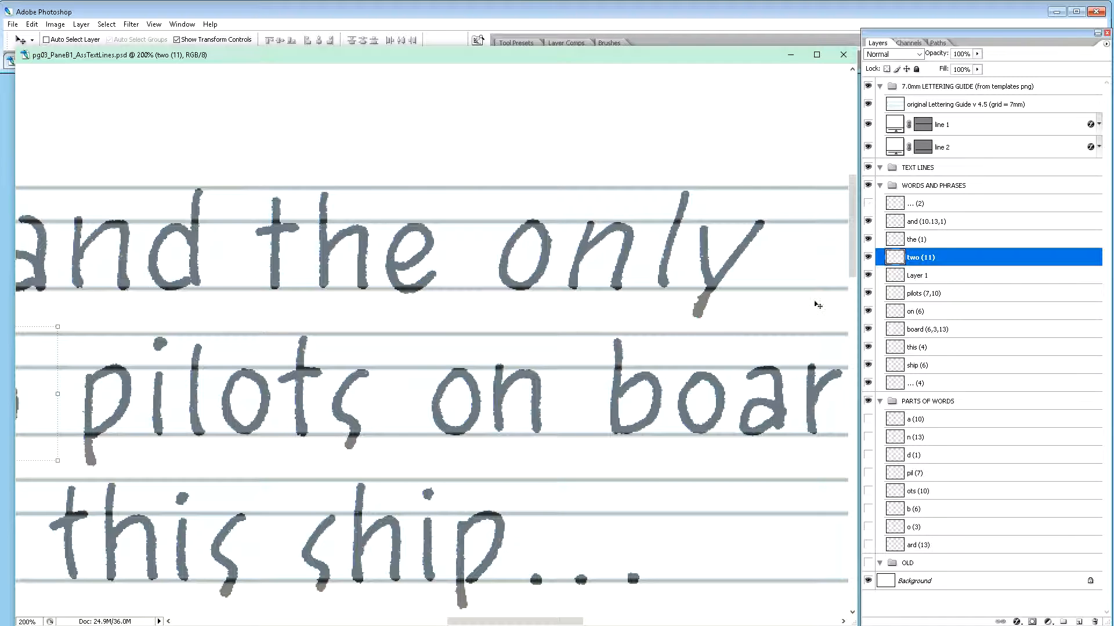
pyautogui.hotkey('ctrl', '-')
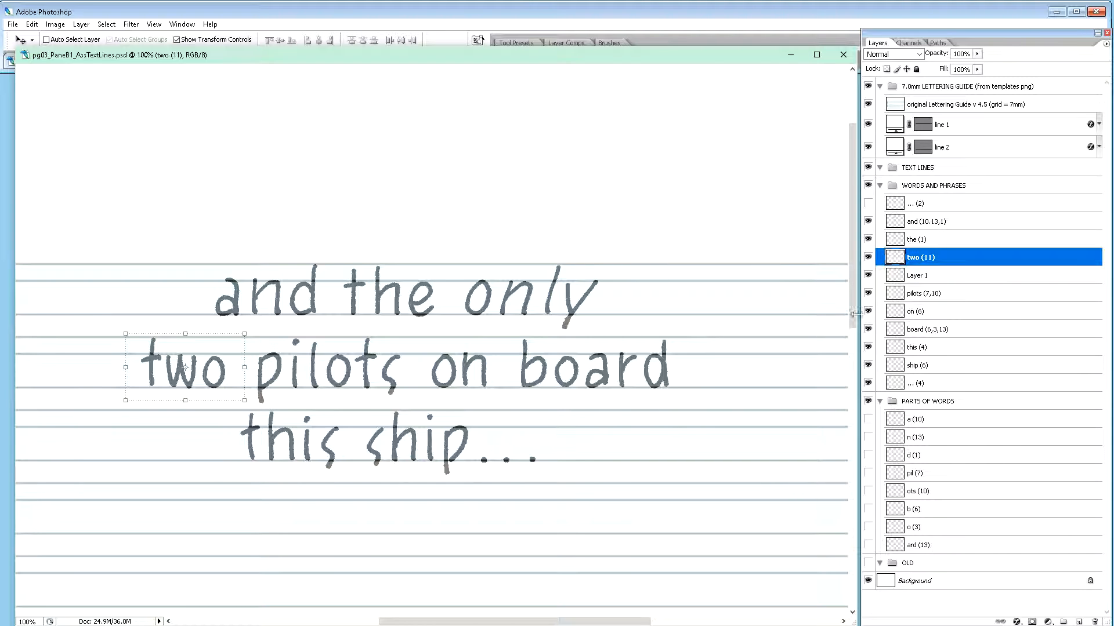
pyautogui.click(867, 223)
pyautogui.click(867, 222)
pyautogui.click(867, 204)
pyautogui.click(867, 239)
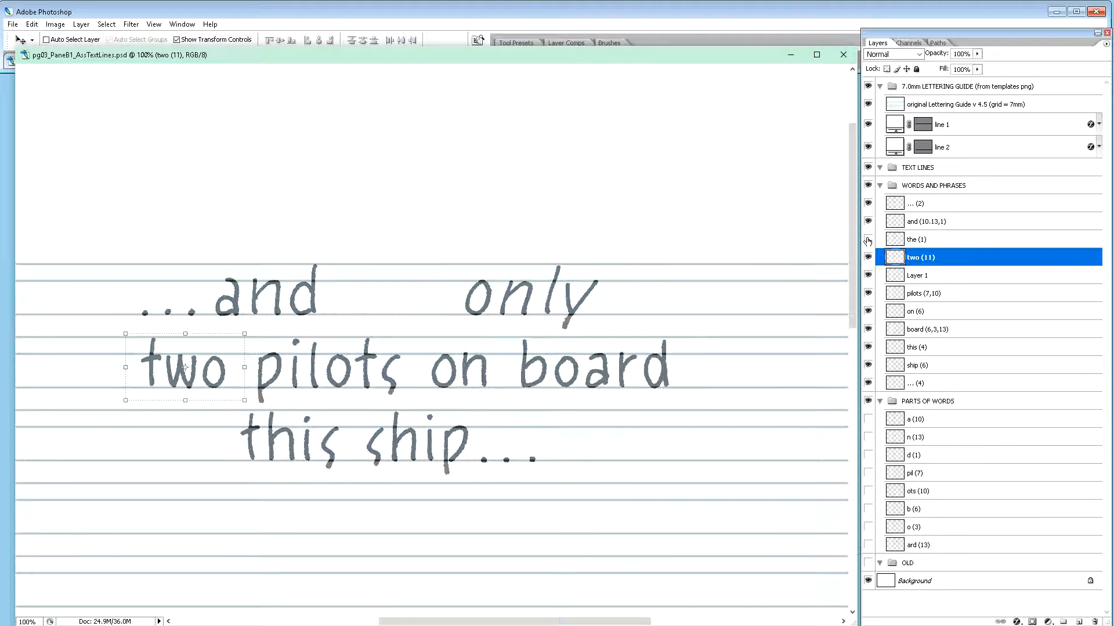
pyautogui.click(868, 239)
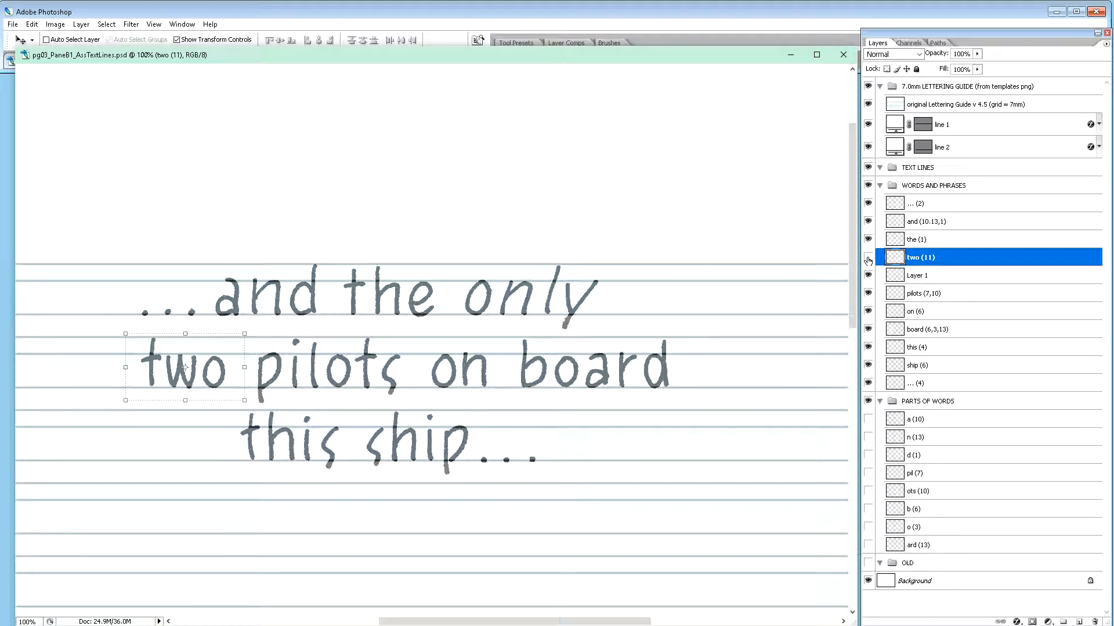
pyautogui.click(868, 258)
pyautogui.click(868, 259)
pyautogui.click(868, 276)
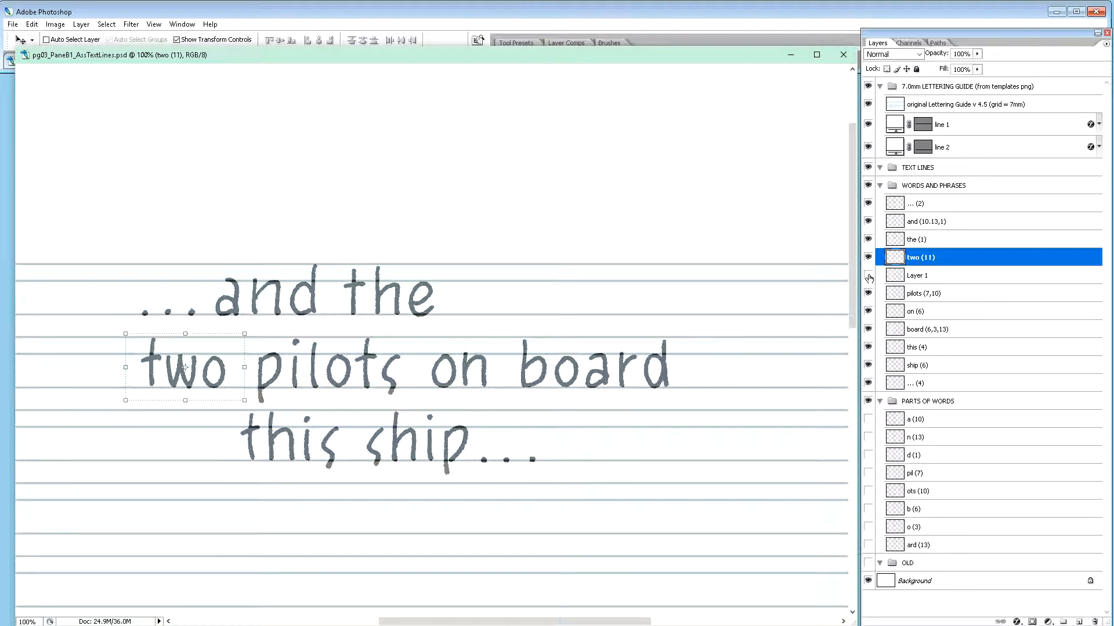
pyautogui.click(867, 276)
# Step: Rename Layer 1 as "only (?)" and place it between the "the (1)" and "two (11)" layers
pyautogui.doubleClick(921, 276)
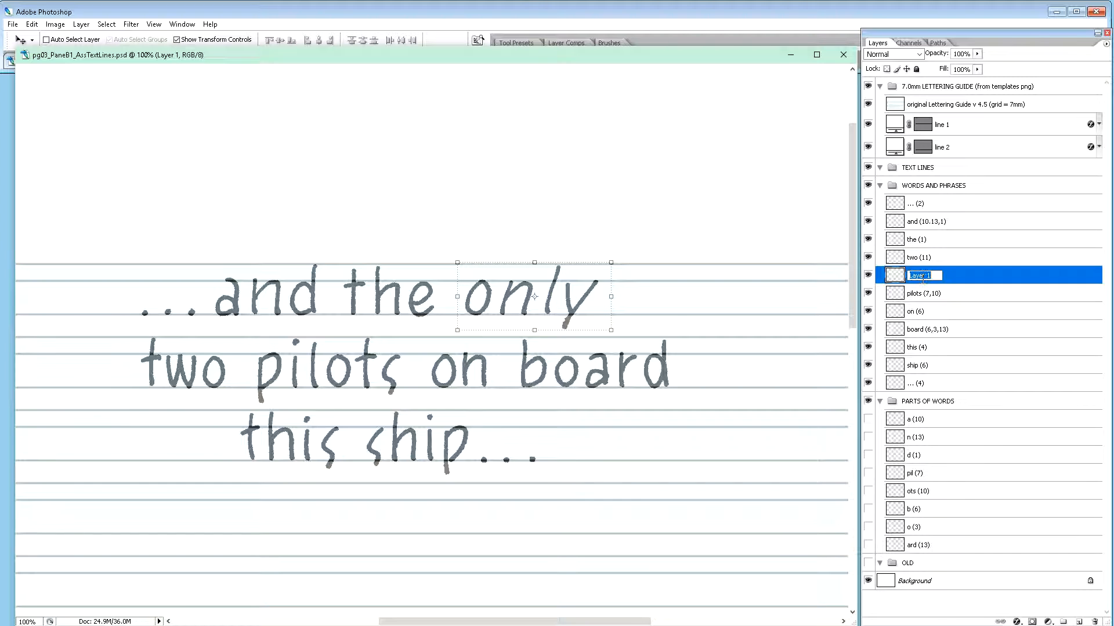
pyautogui.write('on')
pyautogui.press('Return')
pyautogui.moveTo(922, 280)
pyautogui.mouseDown()
pyautogui.moveTo(925, 234)
pyautogui.moveTo(928, 273)
pyautogui.mouseUp()
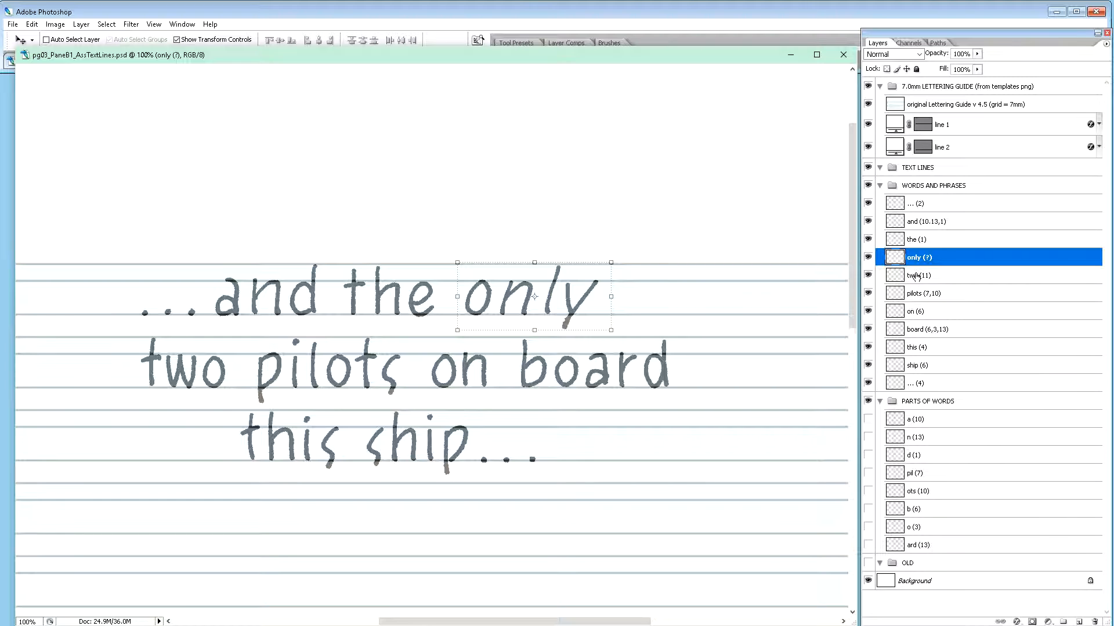
# Step: Nudge the word "on" down two small increments and "board" down one to seat them on the second line's baseline
pyautogui.click(916, 277)
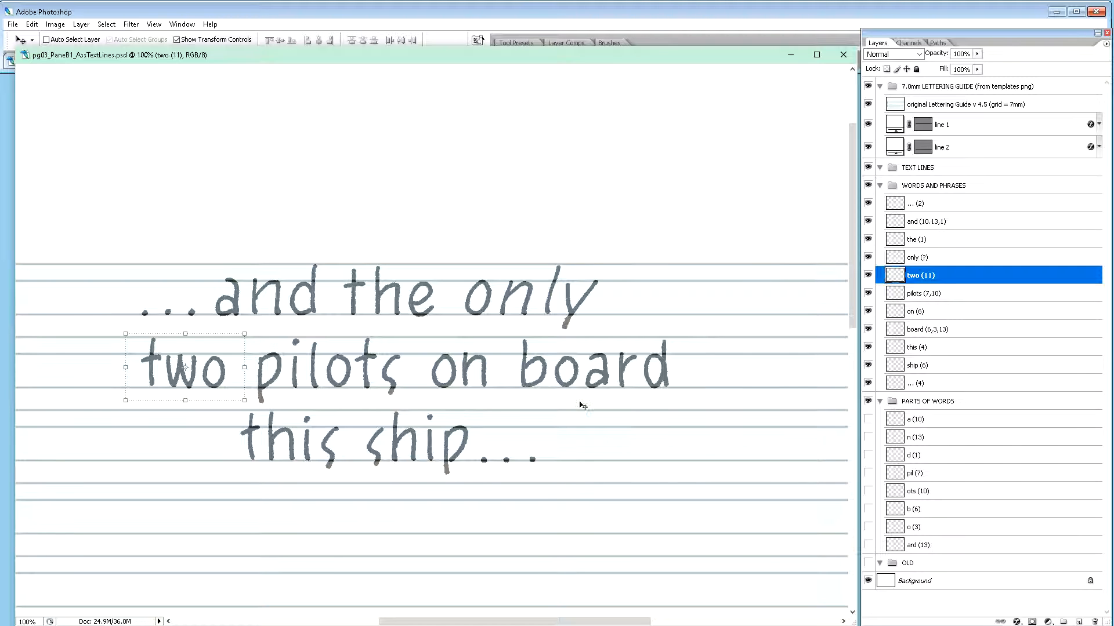
pyautogui.hotkey('ctrl', '+')
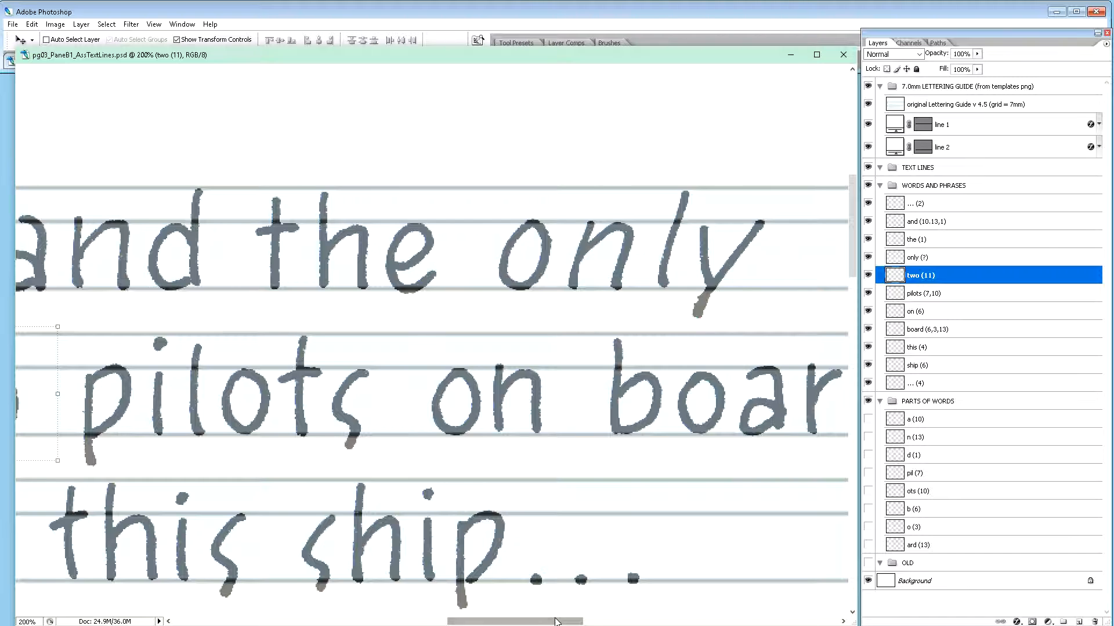
pyautogui.moveTo(557, 621); pyautogui.dragTo(584, 623)
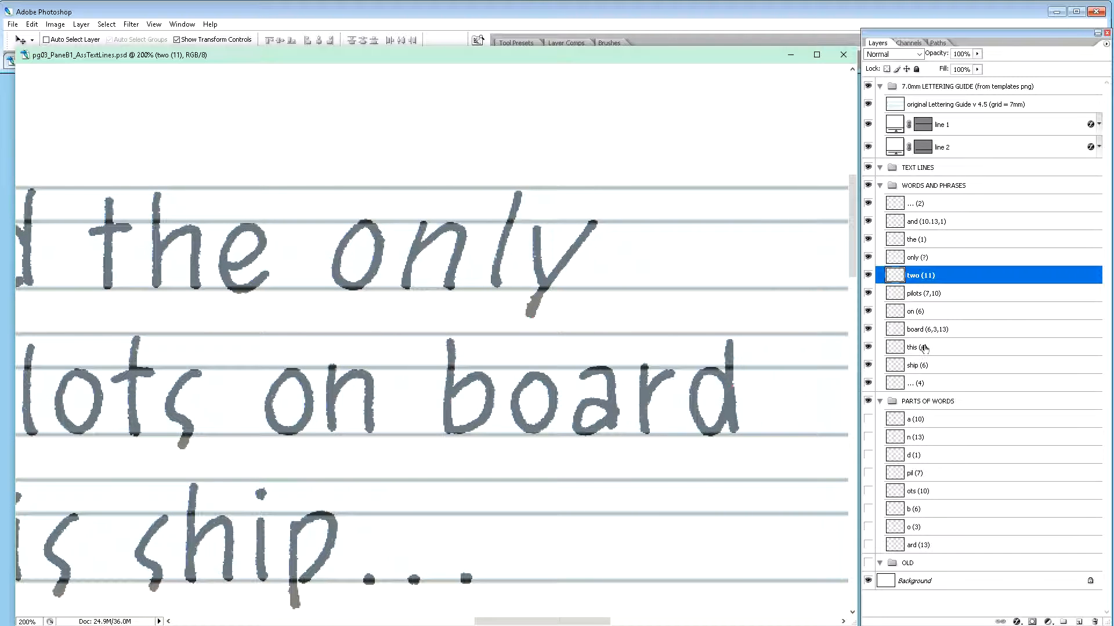
pyautogui.click(914, 313)
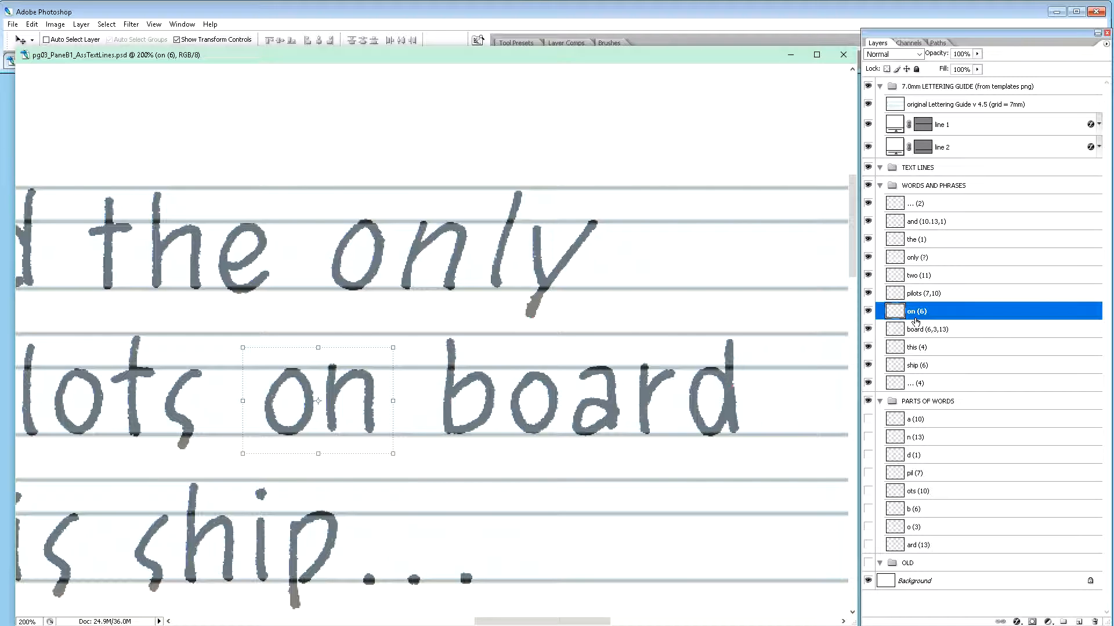
pyautogui.press('Down')
pyautogui.press('Down')
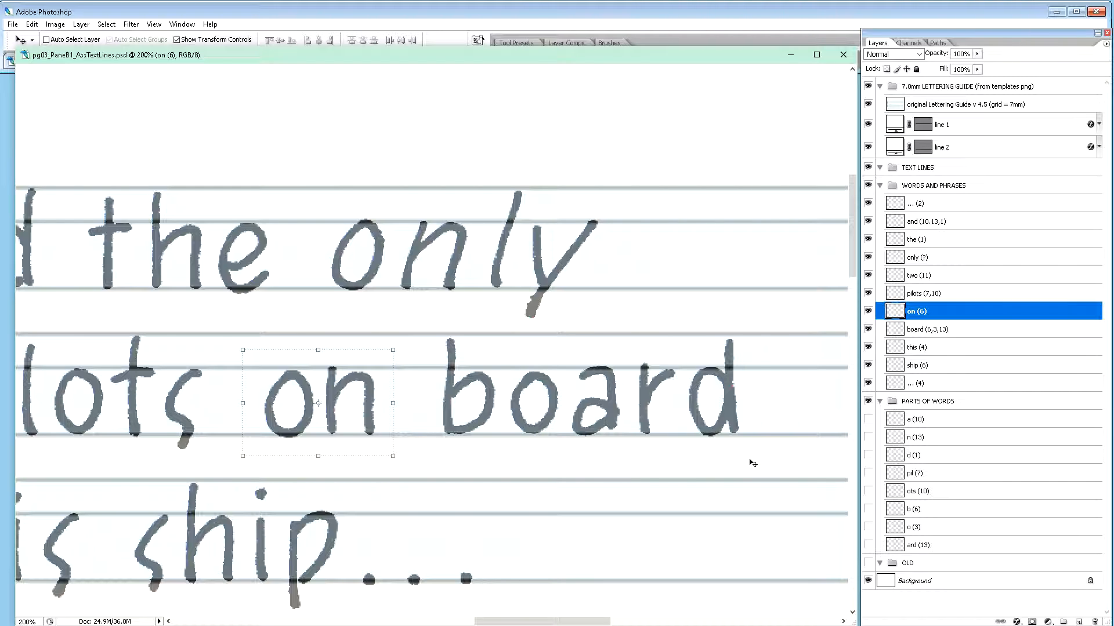
pyautogui.click(923, 334)
pyautogui.press('Down')
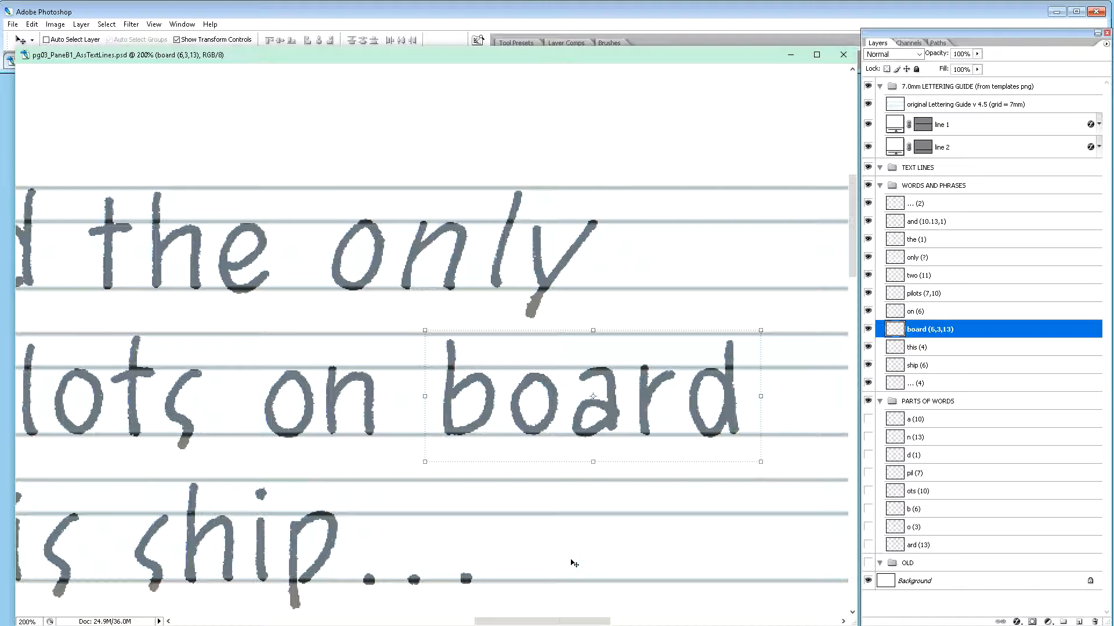
# Step: Nudge the word "this" down one small increment onto the third line's baseline
pyautogui.moveTo(566, 621); pyautogui.dragTo(520, 609)
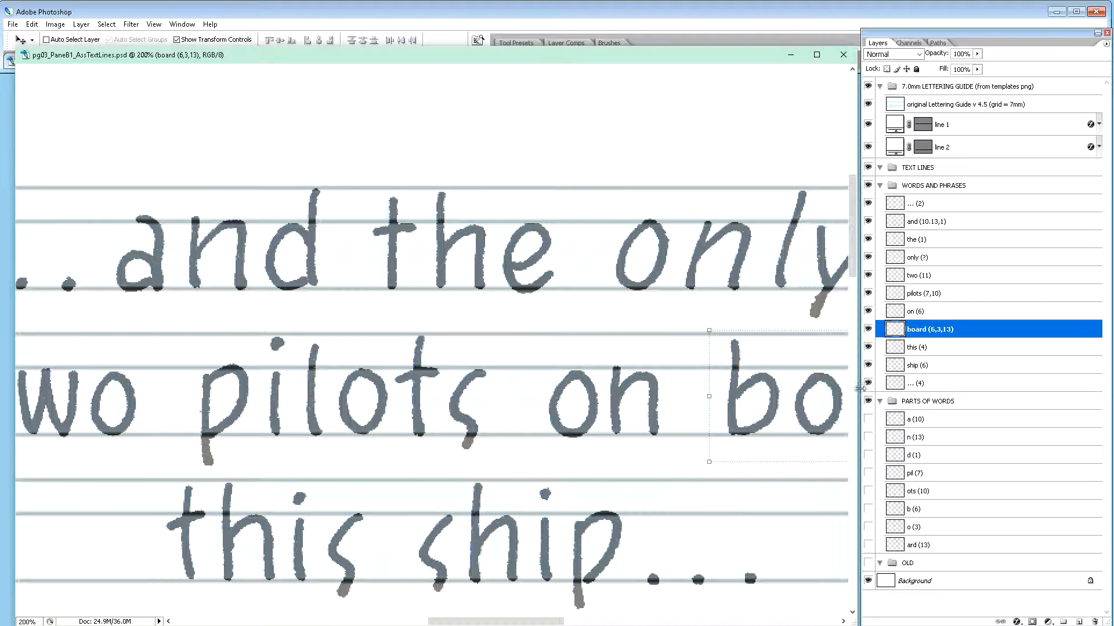
pyautogui.click(923, 348)
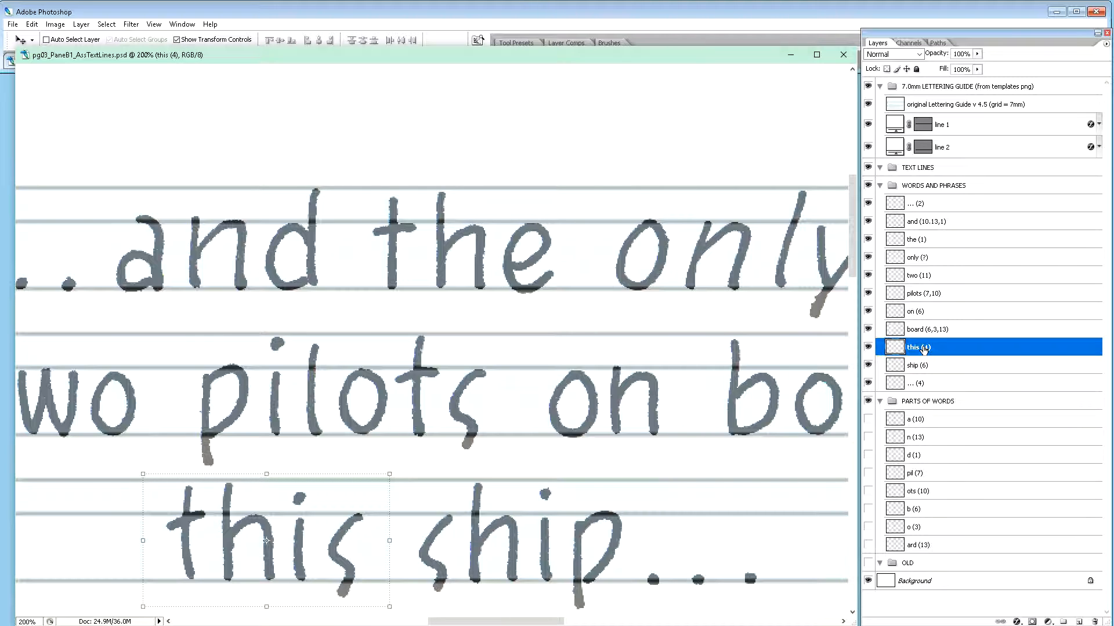
pyautogui.press('Down')
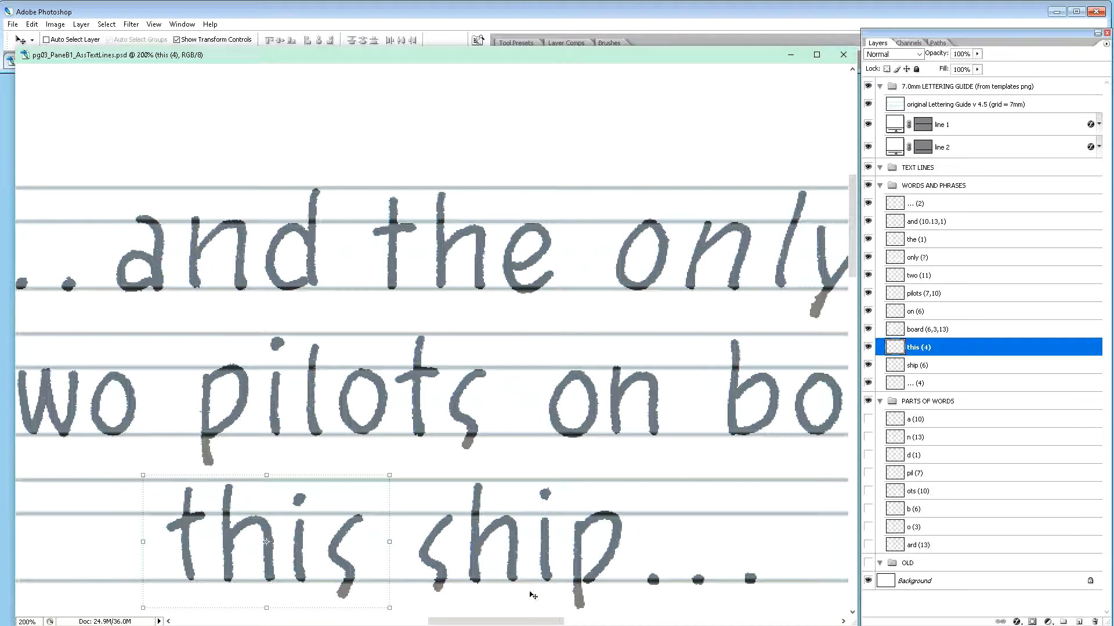
# Step: Raise the closing ellipsis after "ship" by four small increments to align it with the third line's baseline
pyautogui.moveTo(536, 620)
pyautogui.mouseDown()
pyautogui.moveTo(562, 620)
pyautogui.moveTo(545, 622)
pyautogui.mouseUp()
pyautogui.click(939, 384)
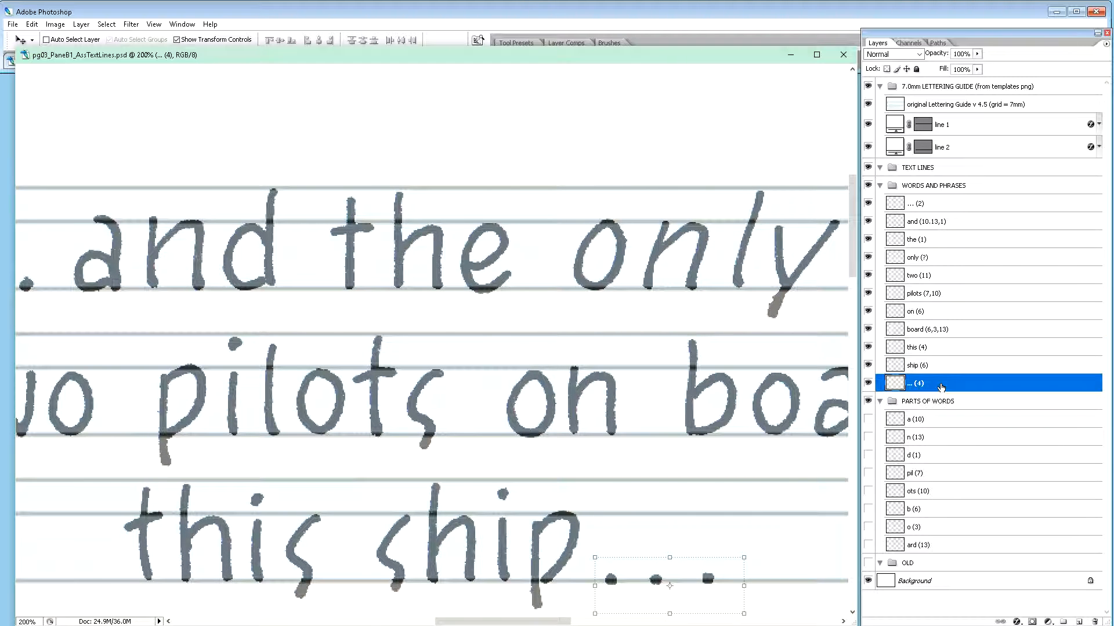
pyautogui.press('Up')
pyautogui.press('Up')
pyautogui.press('Up')
pyautogui.press('Up')
# Step: Nudge the opening ellipsis before "and" up one small increment and review all three lines at 100%
pyautogui.moveTo(558, 621); pyautogui.dragTo(506, 624)
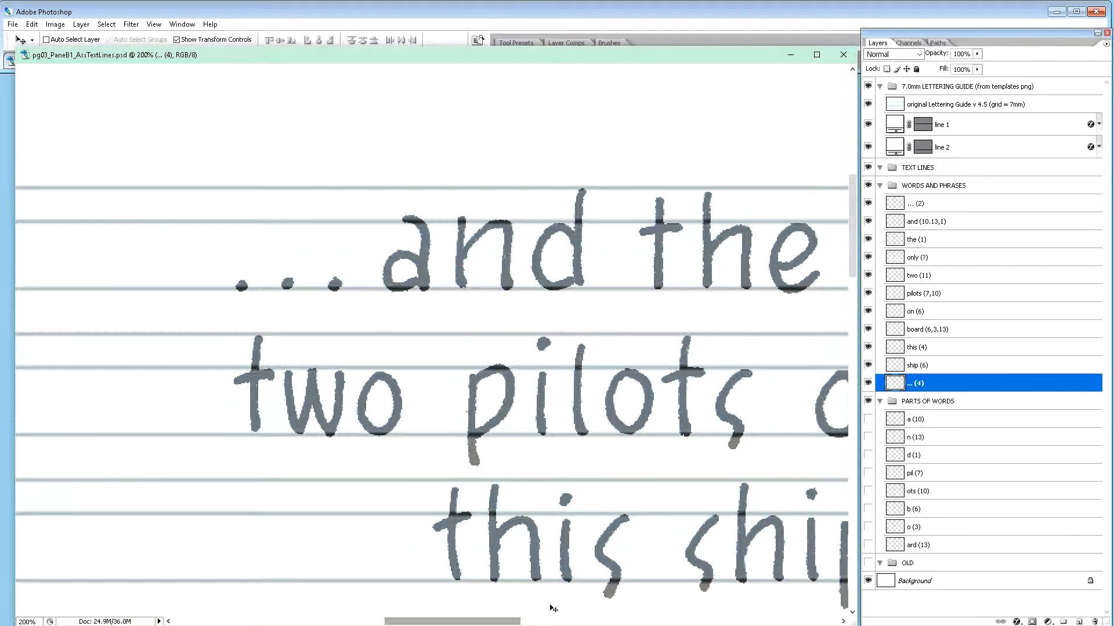
pyautogui.click(916, 204)
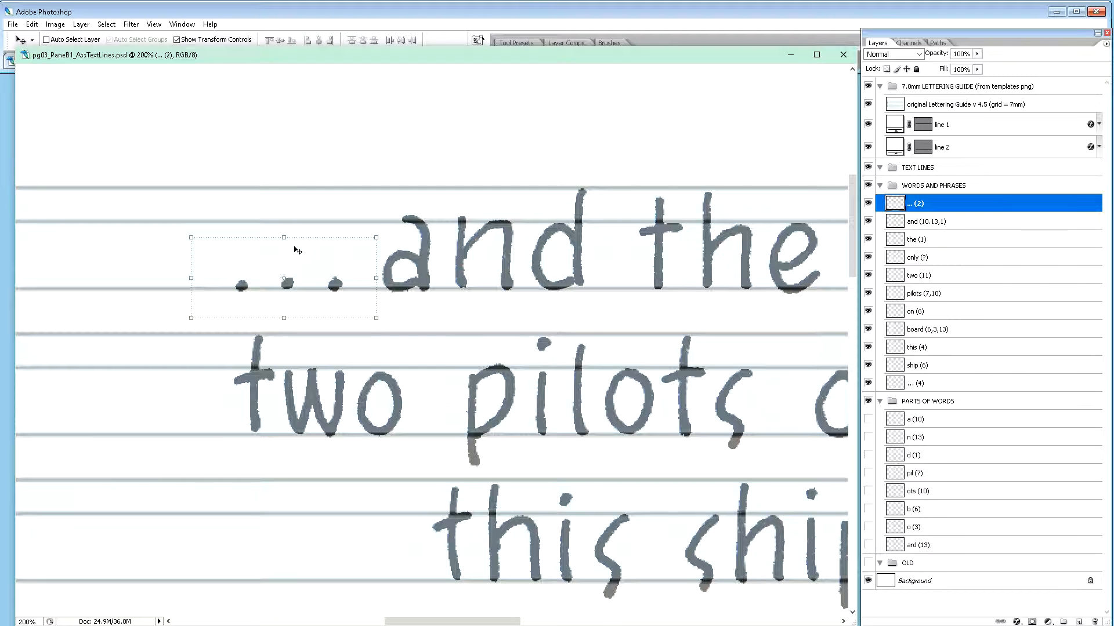
pyautogui.press('Up')
pyautogui.hotkey('ctrl', '-')
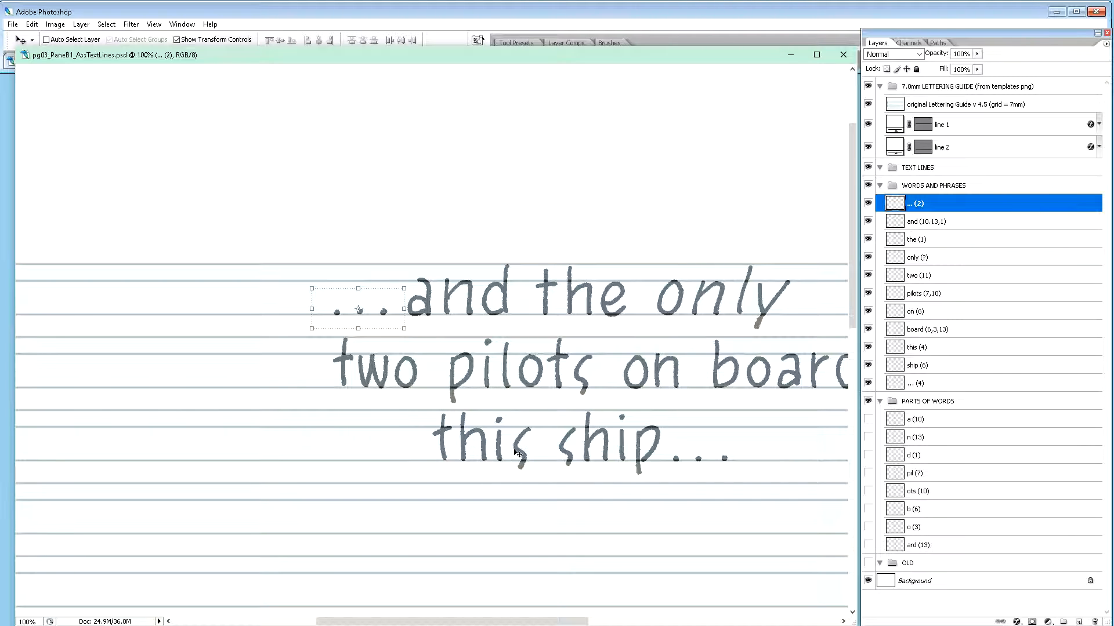
pyautogui.moveTo(538, 620); pyautogui.dragTo(573, 624)
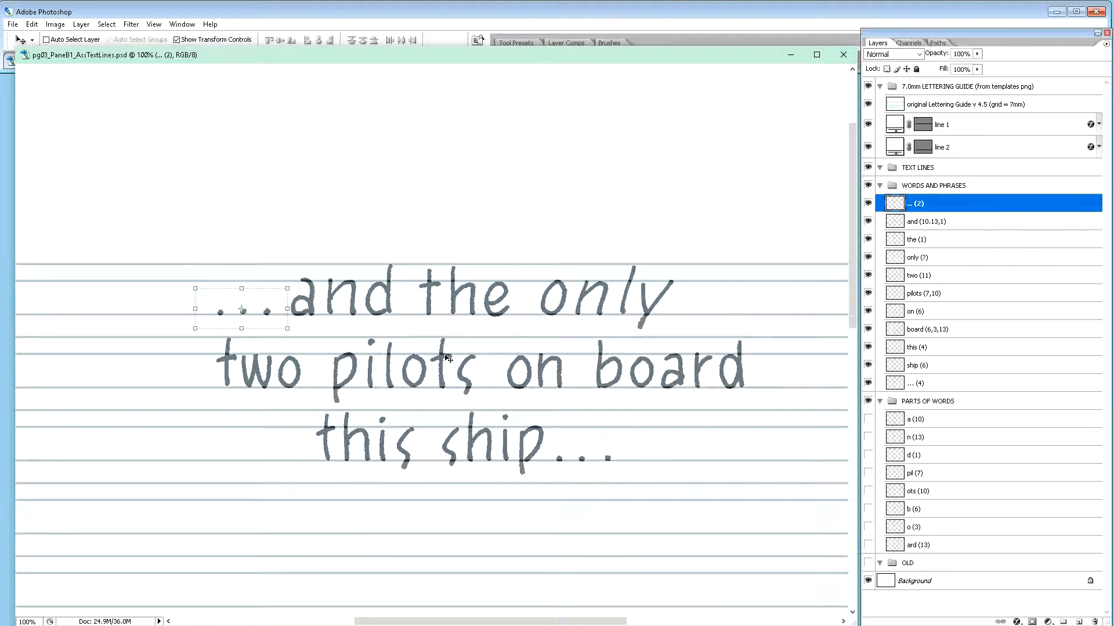
# Step: Select the letter "t" of "the" with a rectangular marquee and cut it onto its own layer
pyautogui.hotkey('ctrl', '+')
pyautogui.hotkey('ctrl', '+')
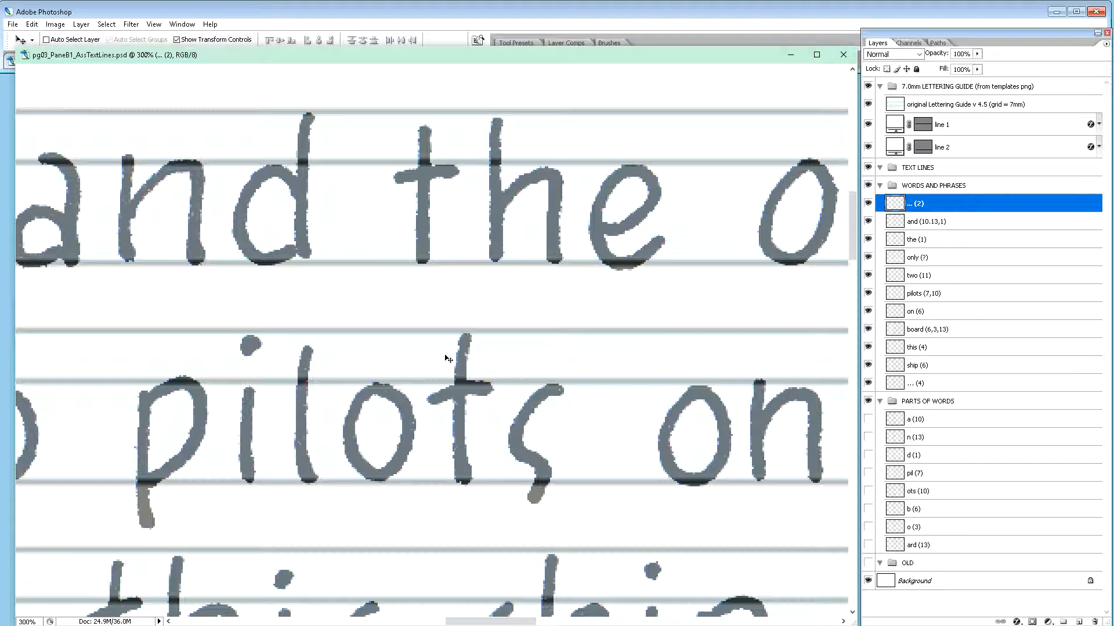
pyautogui.press('m')
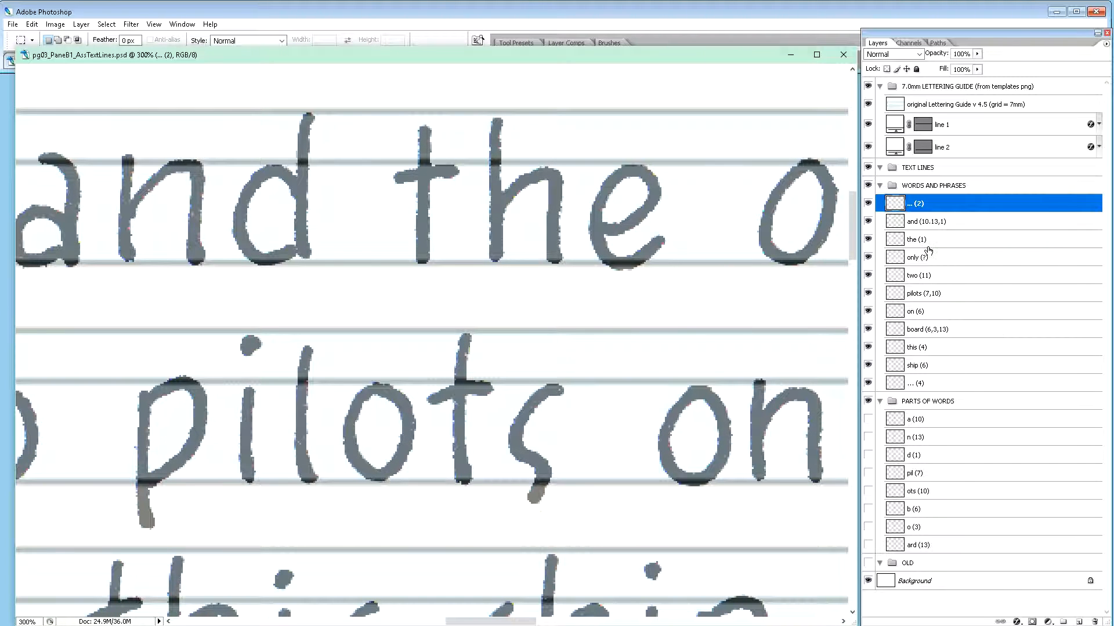
pyautogui.click(956, 246)
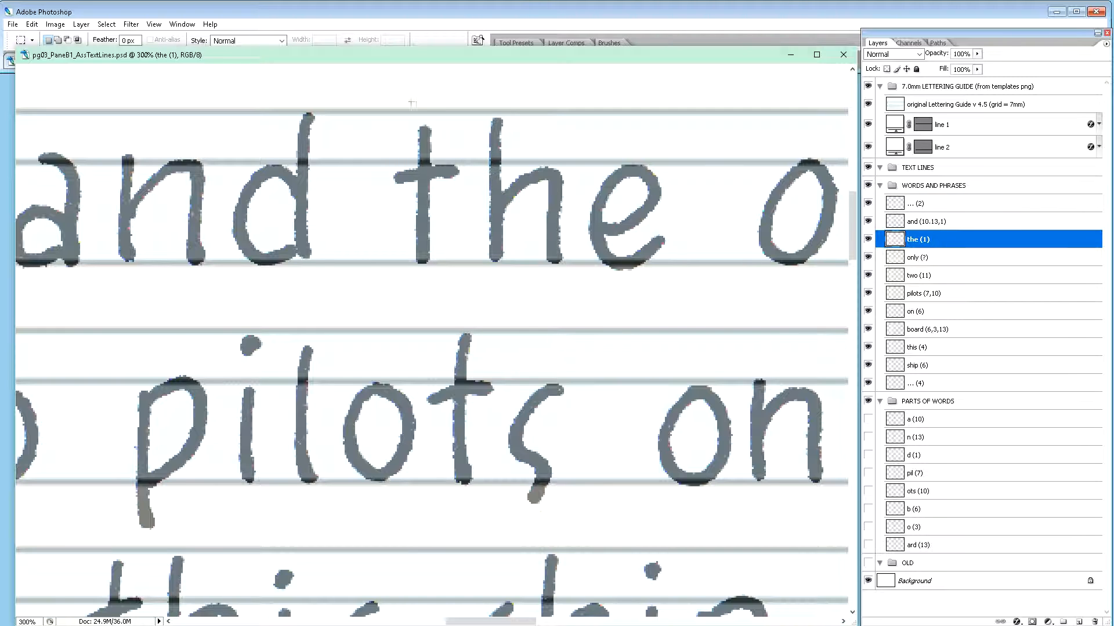
pyautogui.moveTo(381, 91); pyautogui.dragTo(462, 284)
pyautogui.hotkey('ctrl', 'j')
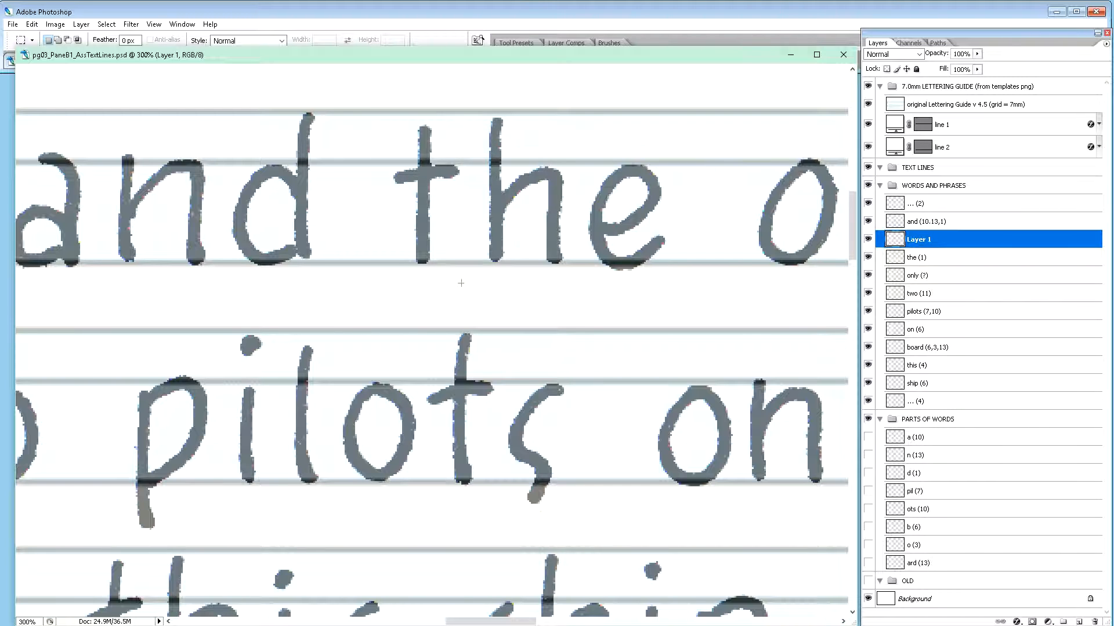
# Step: Move the separated "t" right by a net four small increments, closer to the "h" of "the"
pyautogui.press('v')
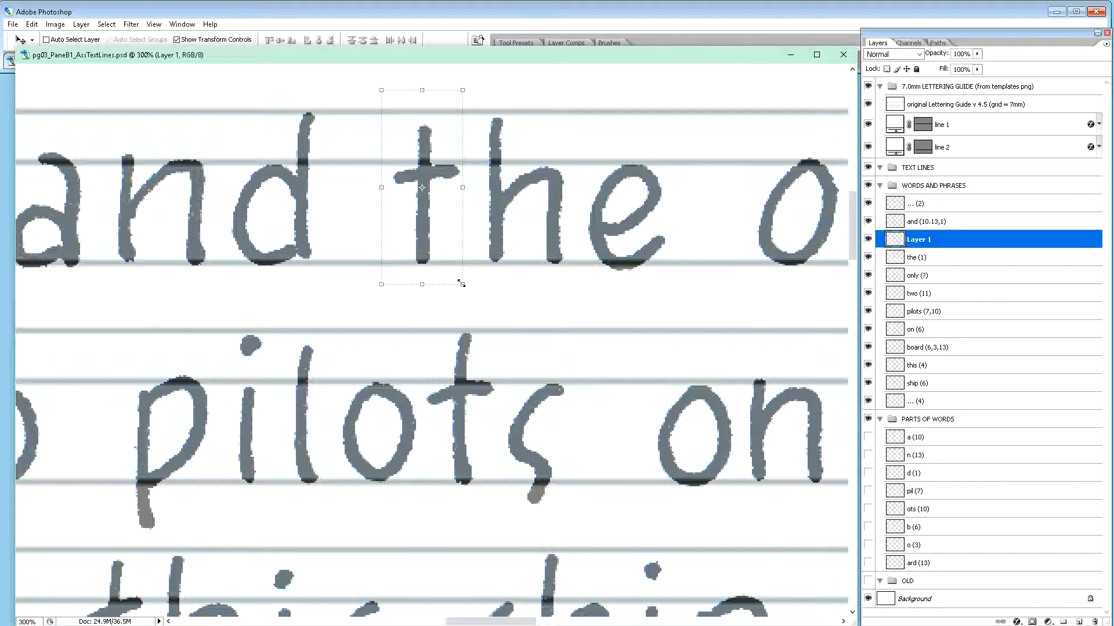
pyautogui.press('Right')
pyautogui.press('Right')
pyautogui.press('Right')
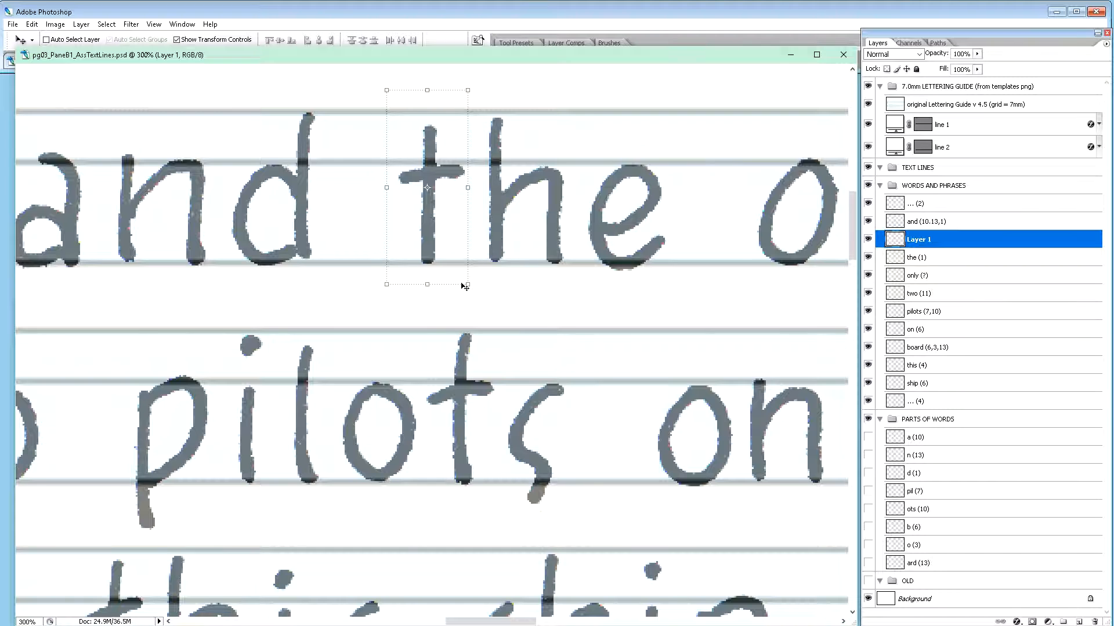
pyautogui.press('Right')
pyautogui.press('Right')
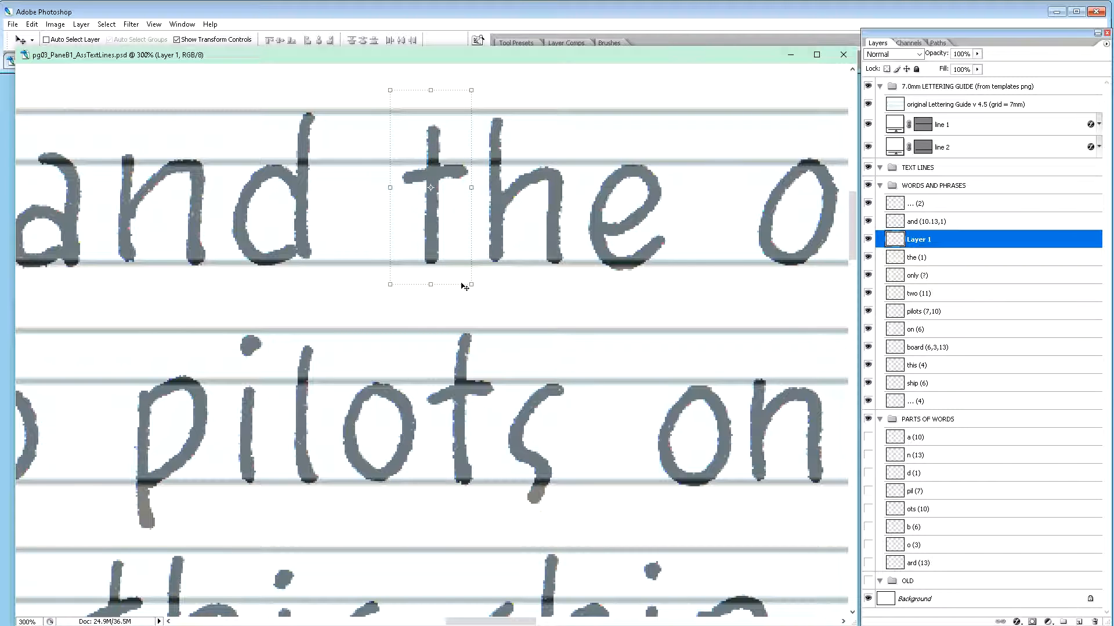
pyautogui.press('Left')
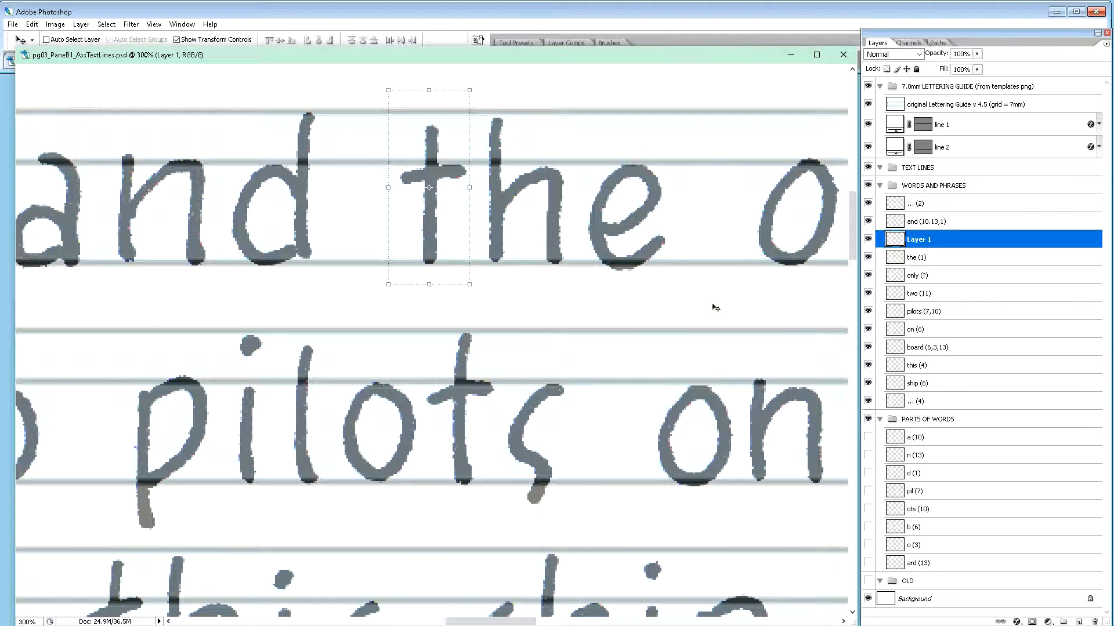
# Step: Merge the separated "t" layer with the rest of "the" and name the merged layer "the (1)"
pyautogui.doubleClick(920, 259)
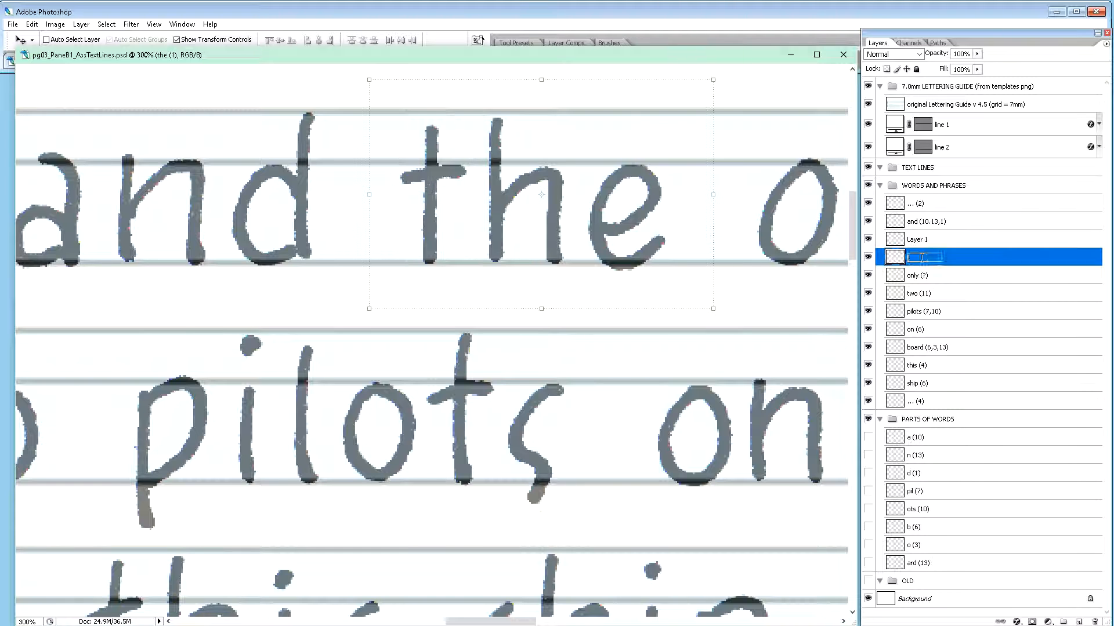
pyautogui.keyDown('shift'); pyautogui.click(924, 240); pyautogui.keyUp('shift')
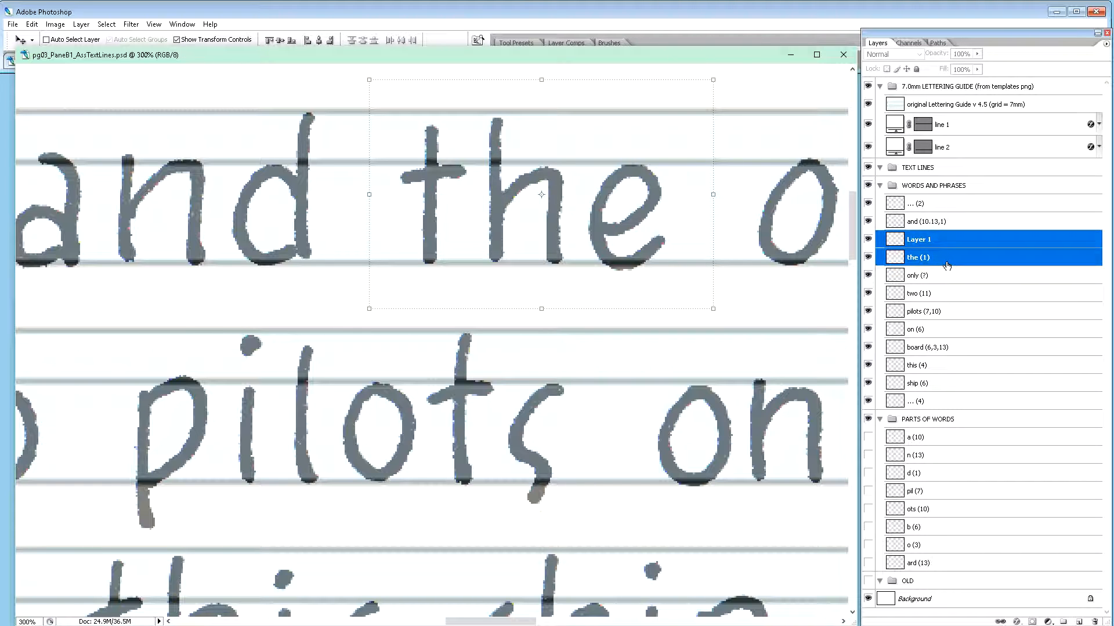
pyautogui.hotkey('ctrl', 'e')
pyautogui.doubleClick(916, 240)
pyautogui.write('the (1)')
pyautogui.press('Return')
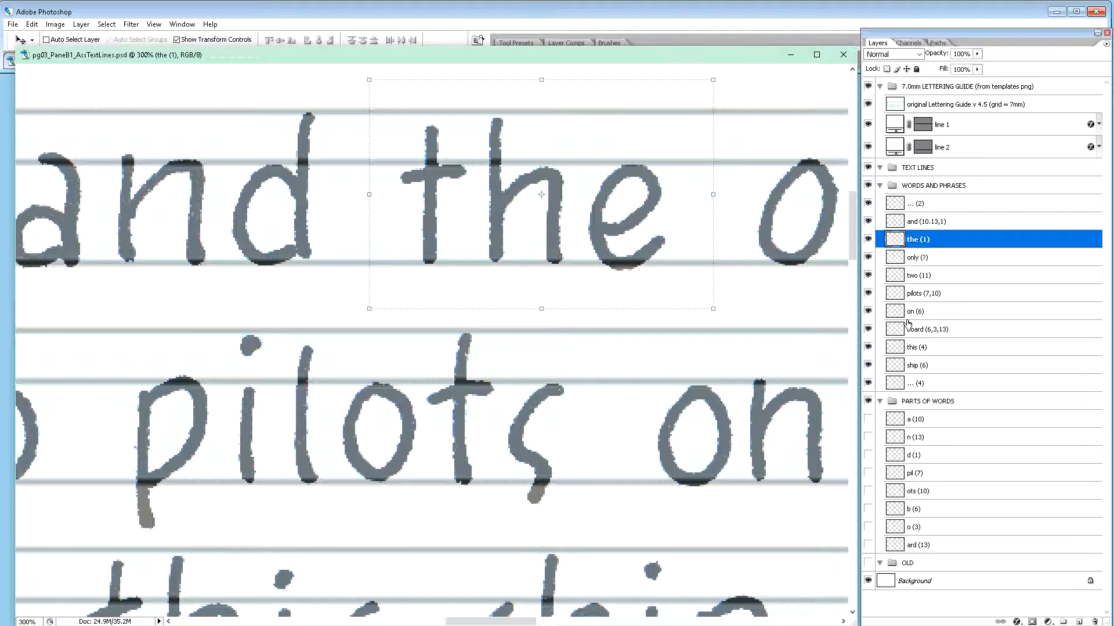
# Step: Select the letter "t" of "two" with a rectangular marquee and cut it from the "two (11)" layer onto its own layer
pyautogui.hotkey('ctrl', '-')
pyautogui.hotkey('ctrl', '-')
pyautogui.hotkey('ctrl', '-')
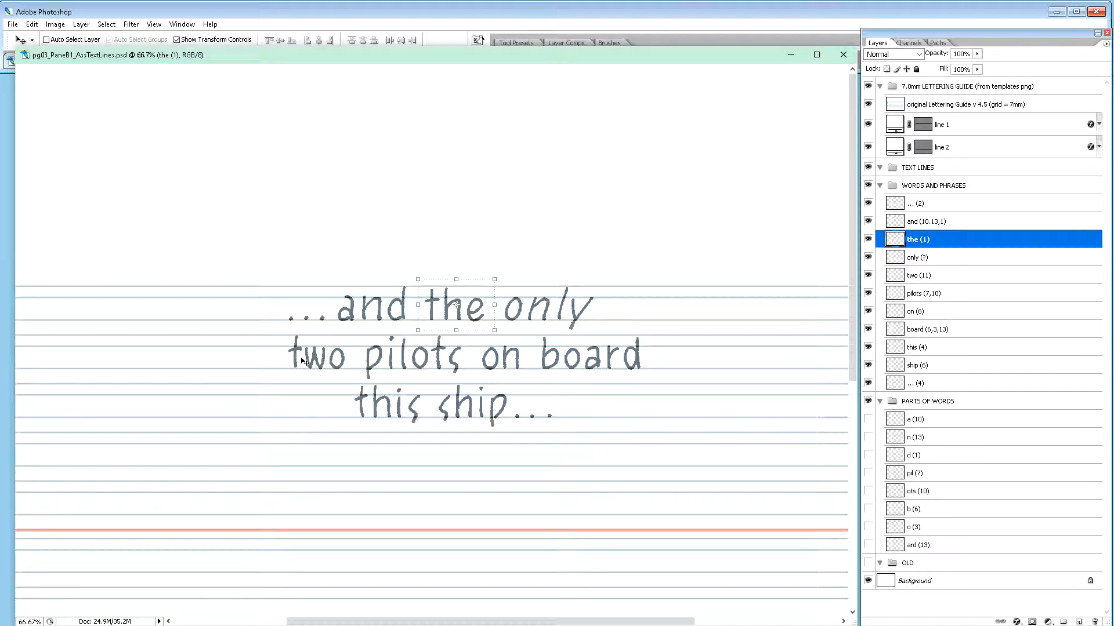
pyautogui.press('z')
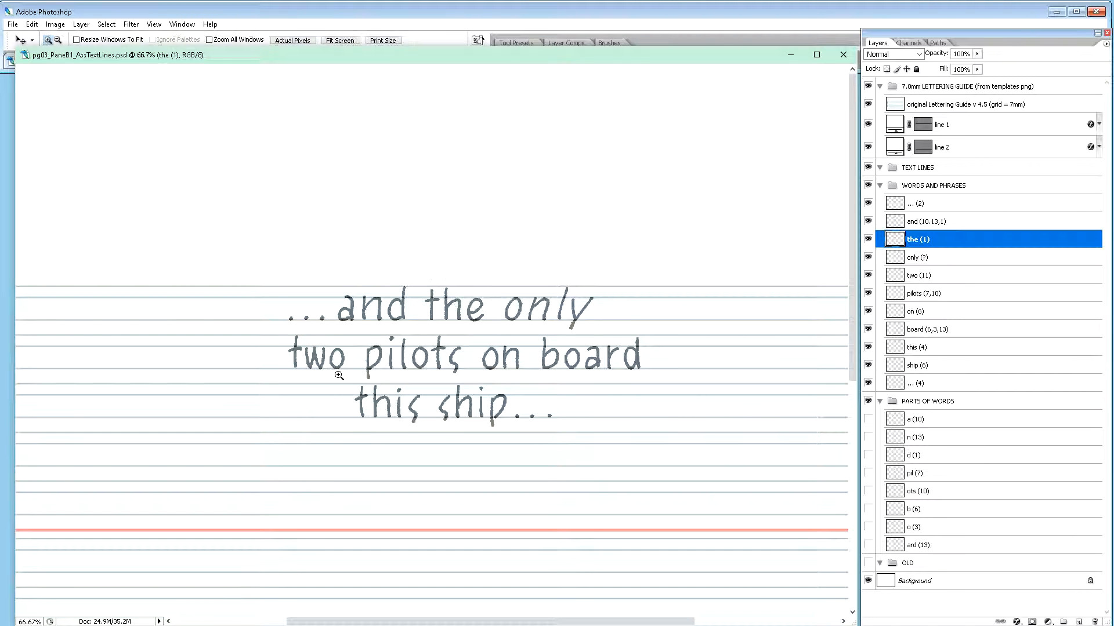
pyautogui.moveTo(277, 332); pyautogui.dragTo(354, 387)
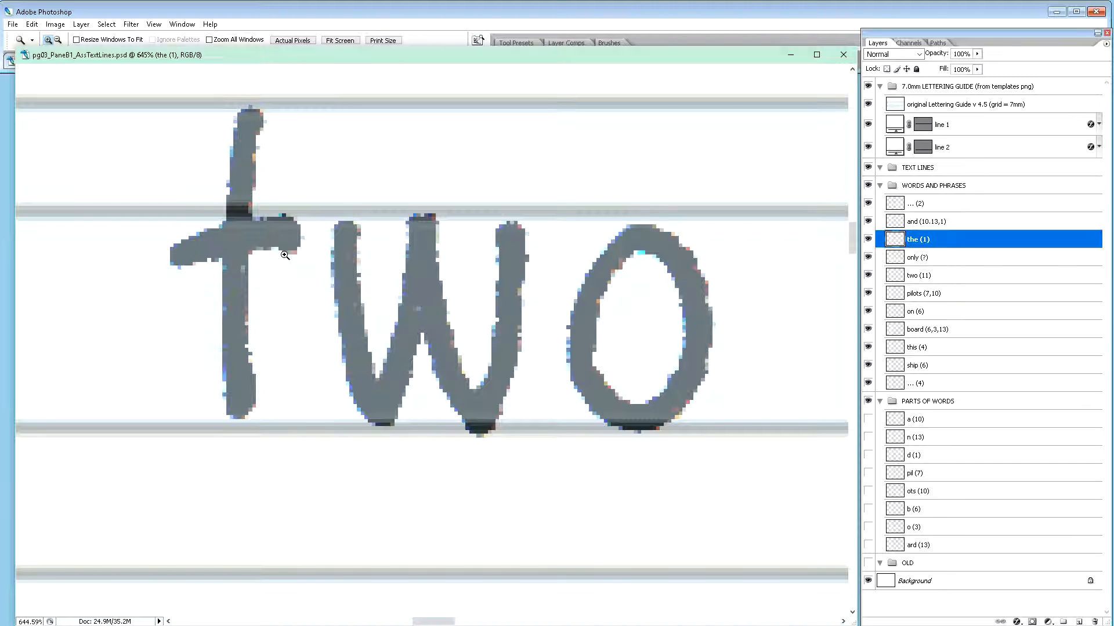
pyautogui.press('m')
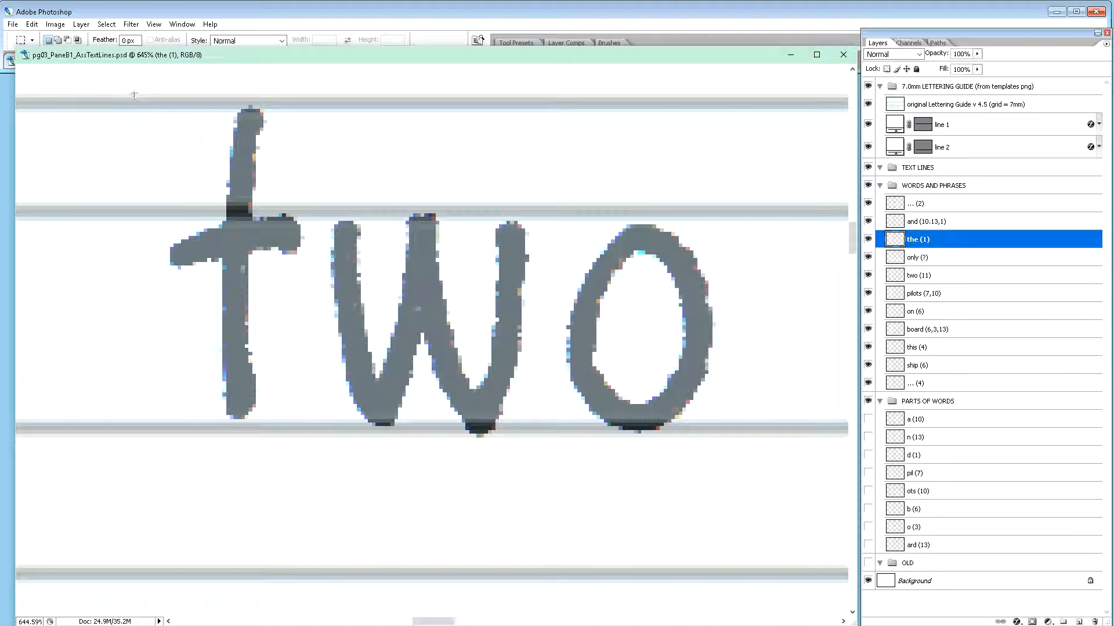
pyautogui.moveTo(150, 132); pyautogui.dragTo(323, 442)
pyautogui.hotkey('ctrl', 'c')
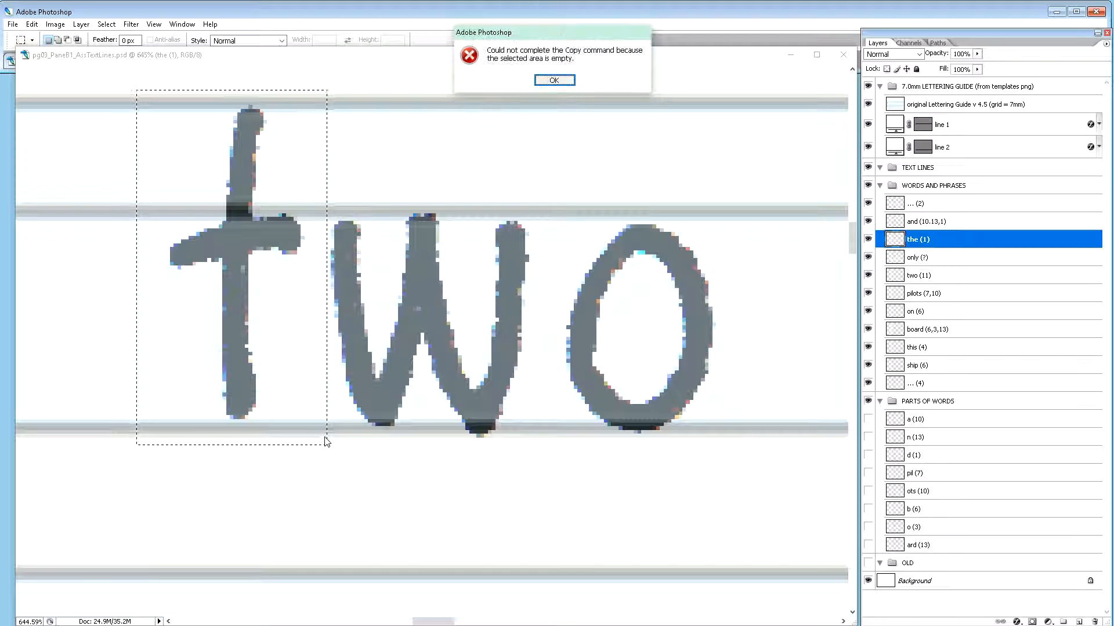
pyautogui.click(554, 80)
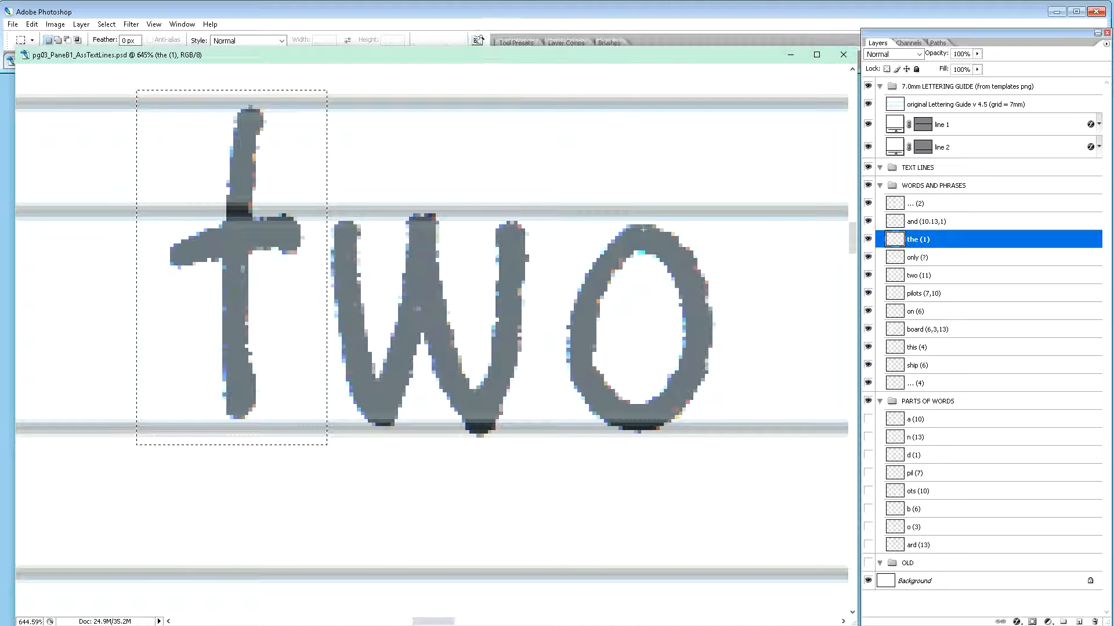
pyautogui.click(951, 277)
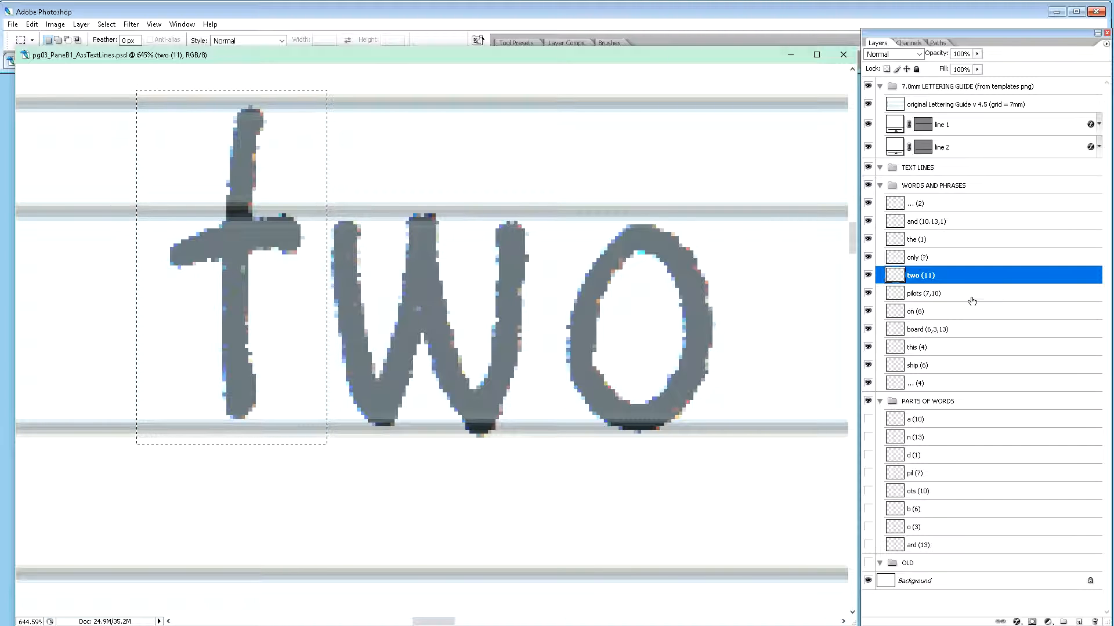
pyautogui.hotkey('ctrl', 'j')
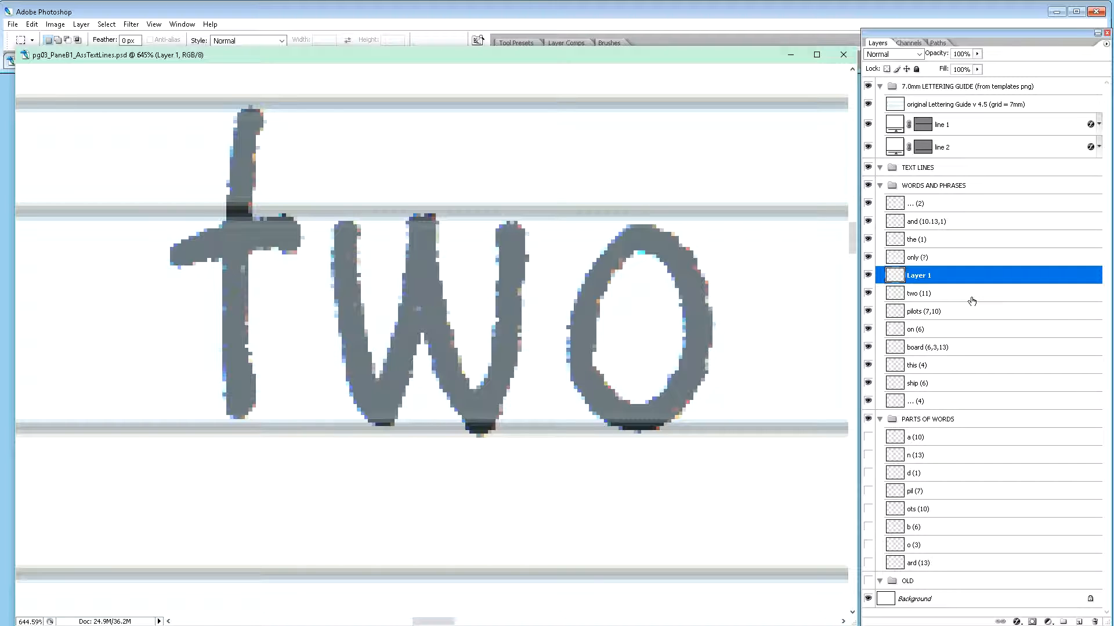
pyautogui.press('v')
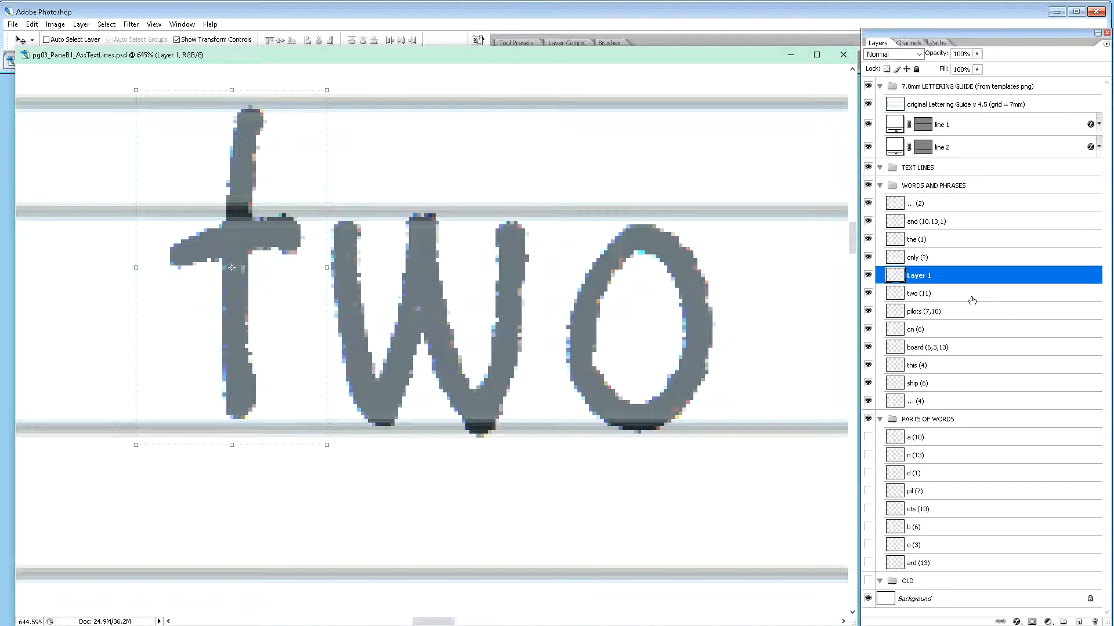
# Step: Nudge the separated "t" of "two" two small increments left and a net three down, onto the baseline
pyautogui.press('Left')
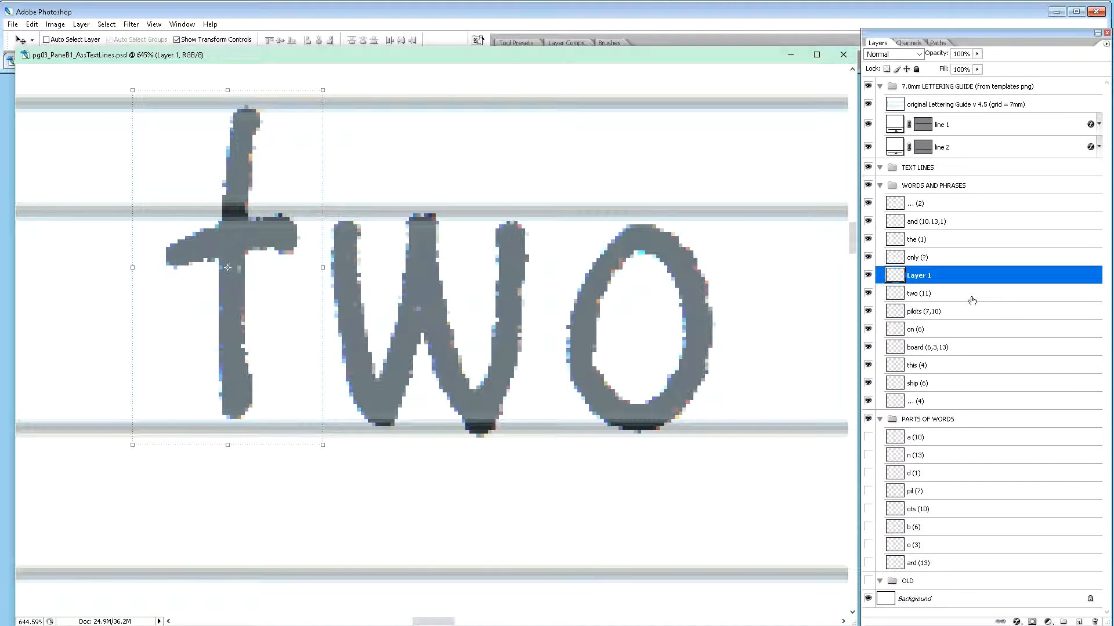
pyautogui.press('Left')
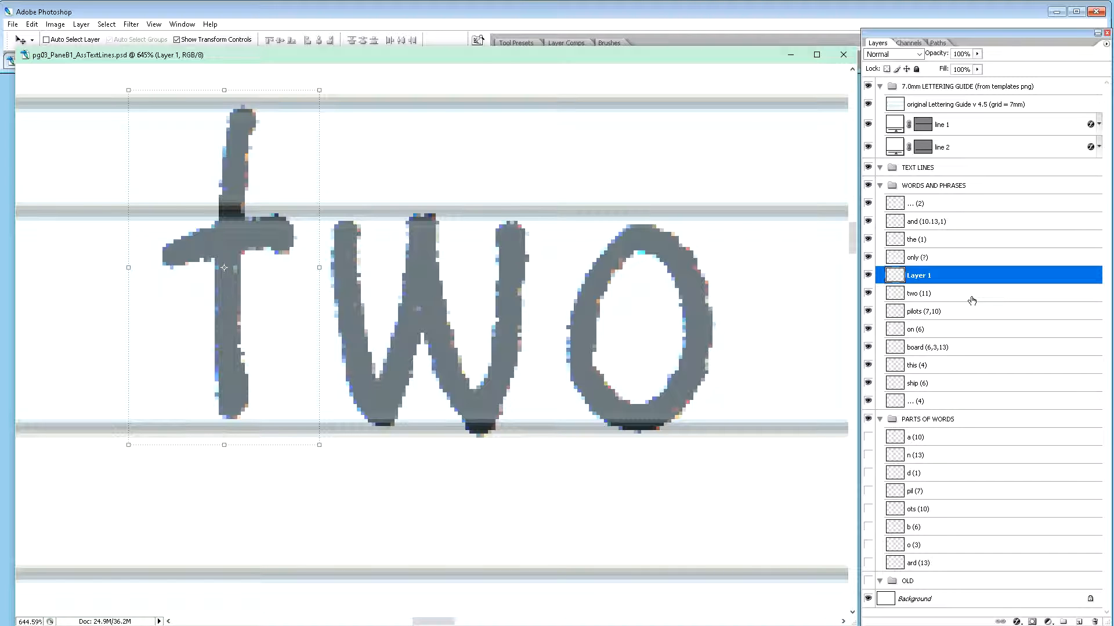
pyautogui.press('Down')
pyautogui.press('Down')
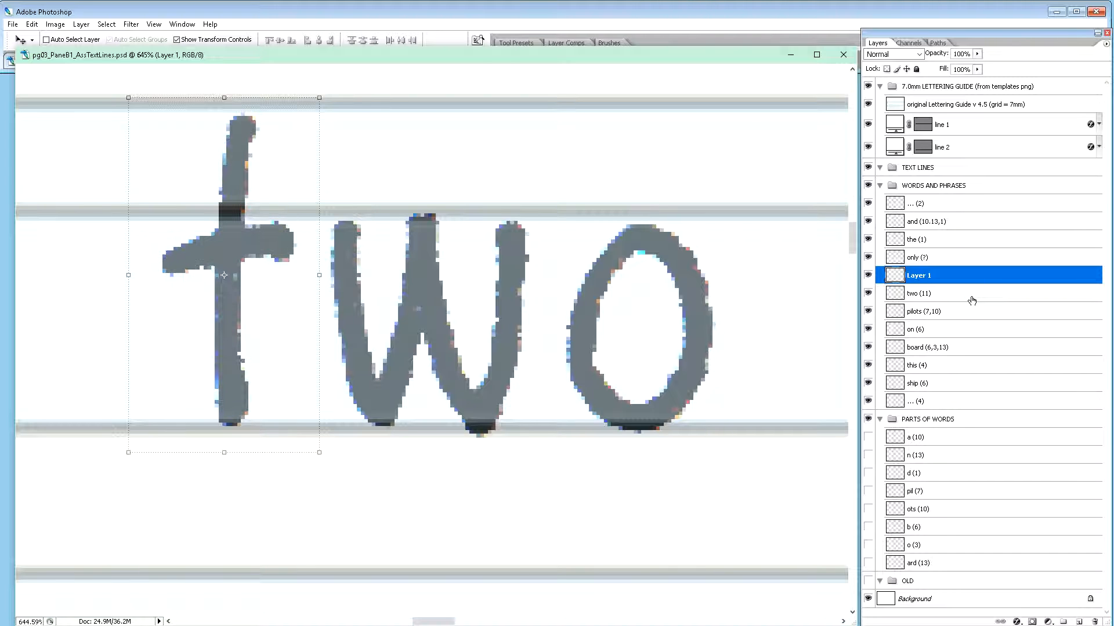
pyautogui.press('Down')
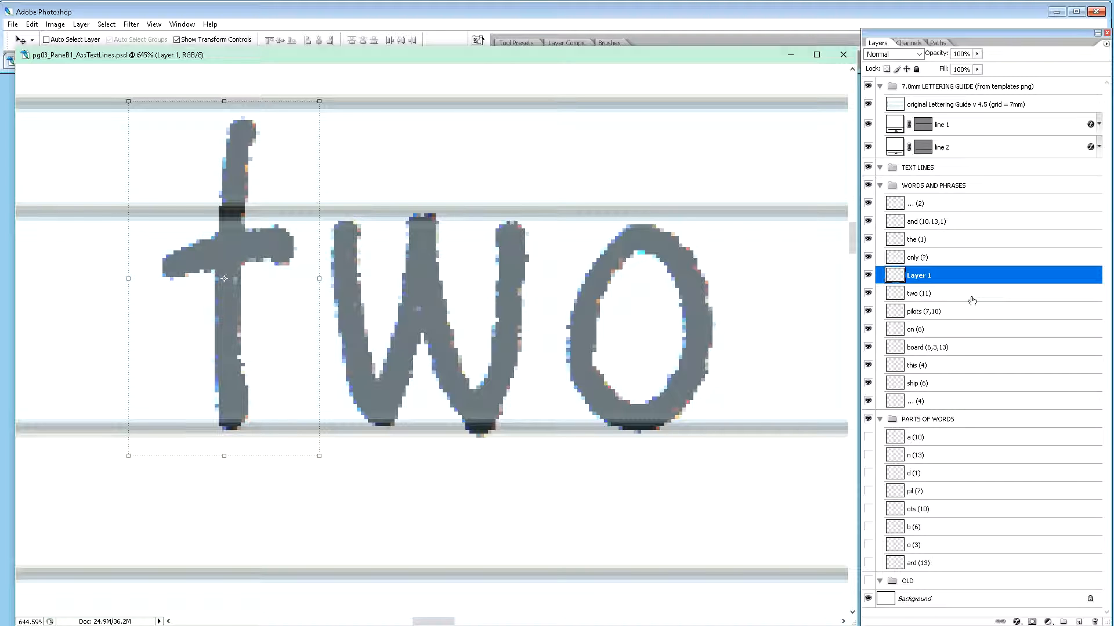
pyautogui.press('Up')
pyautogui.press('Down')
# Step: Merge the separated "t" layer with the rest of "two" and name the merged layer "two (11)"
pyautogui.doubleClick(923, 293)
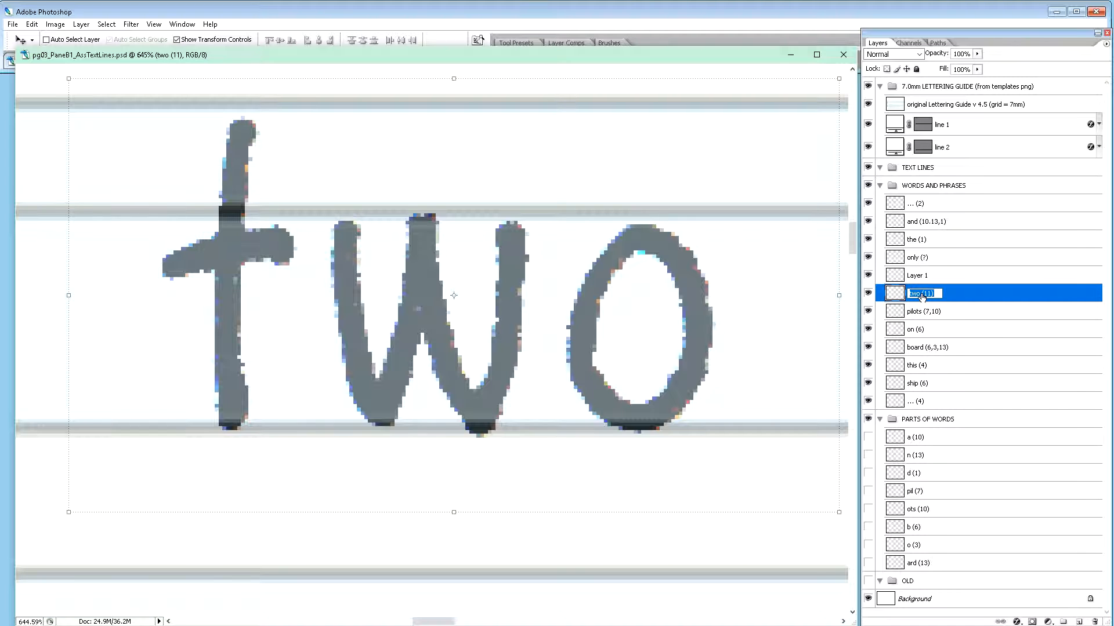
pyautogui.keyDown('shift'); pyautogui.click(918, 277); pyautogui.keyUp('shift')
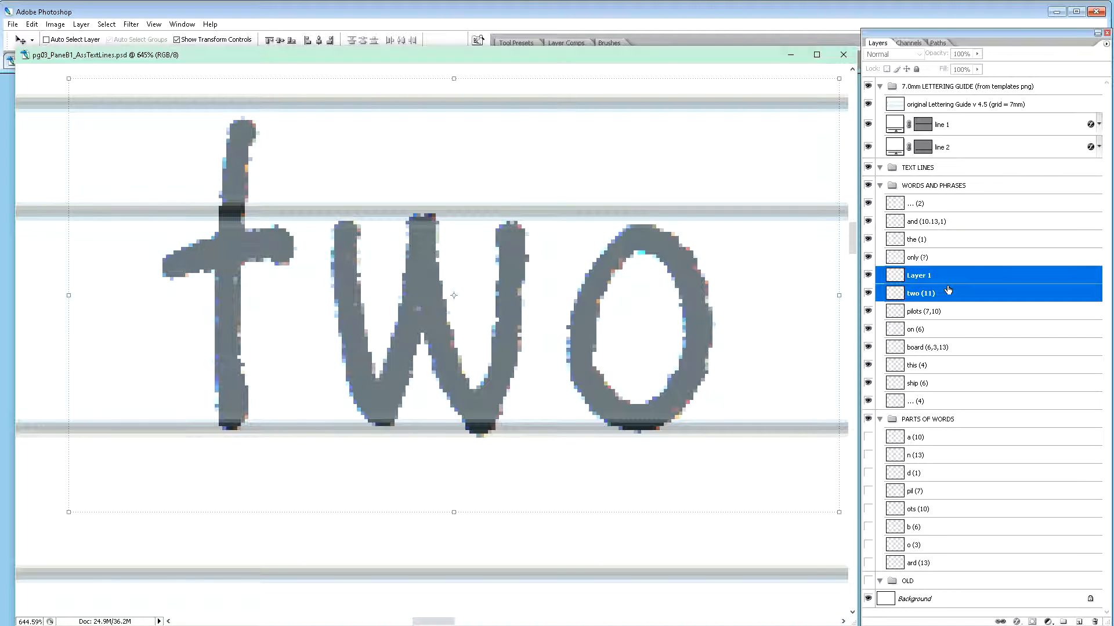
pyautogui.hotkey('ctrl', 'e')
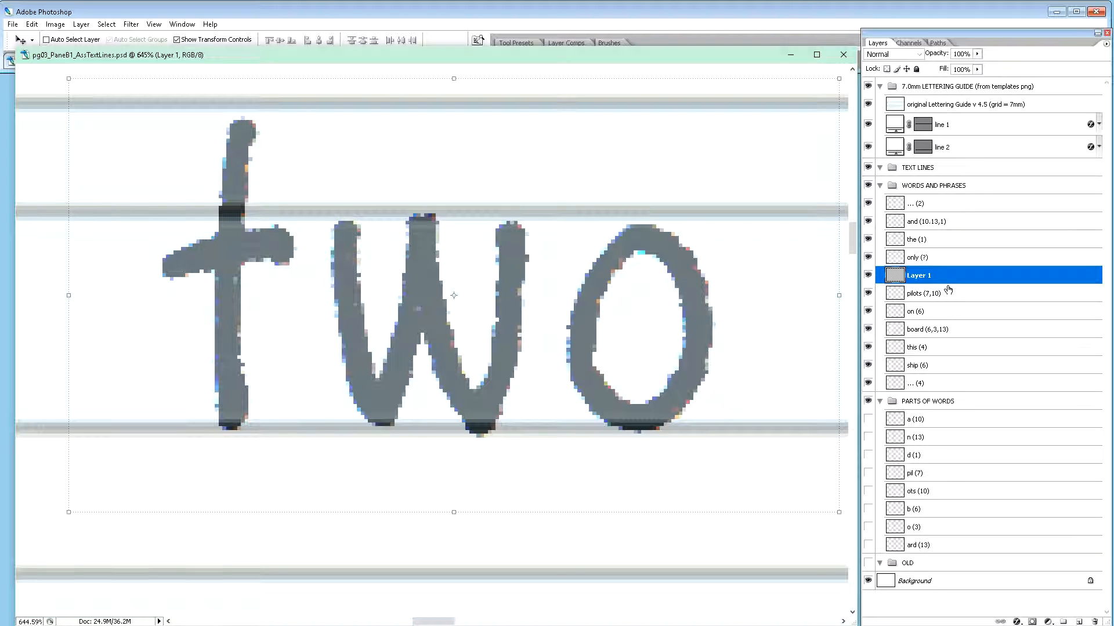
pyautogui.doubleClick(925, 281)
pyautogui.write('two (11)')
pyautogui.press('Return')
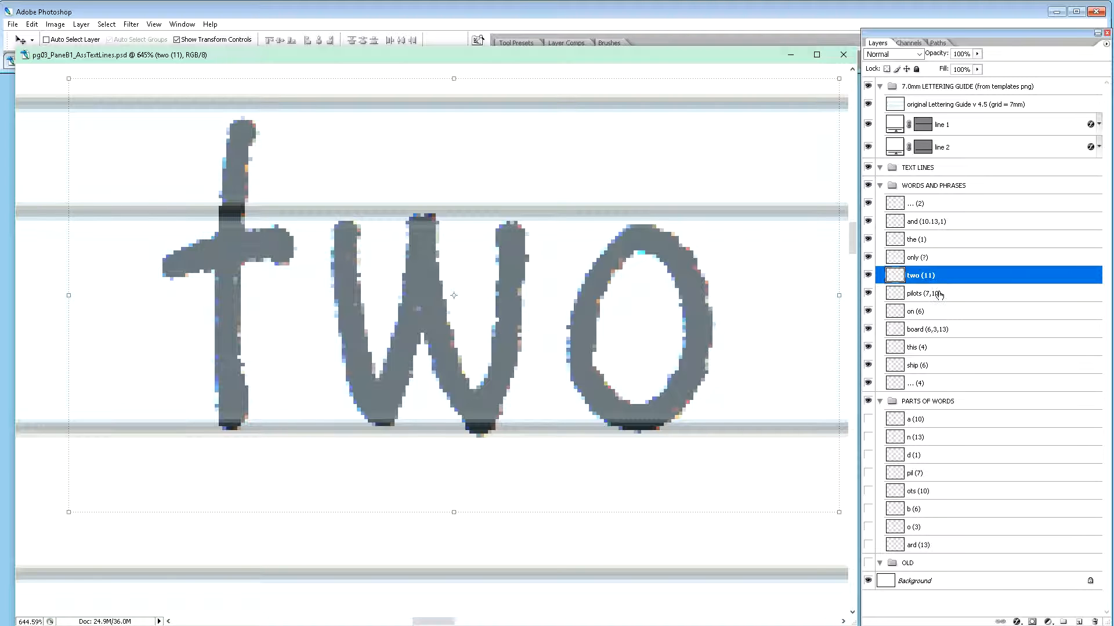
# Step: Review the letter spacing and baseline alignment of the three text lines at 100%
pyautogui.hotkey('ctrl', '-')
pyautogui.hotkey('ctrl', '-')
pyautogui.hotkey('ctrl', '-')
pyautogui.hotkey('ctrl', '-')
pyautogui.hotkey('ctrl', '-')
pyautogui.hotkey('ctrl', '-')
pyautogui.hotkey('ctrl', '-')
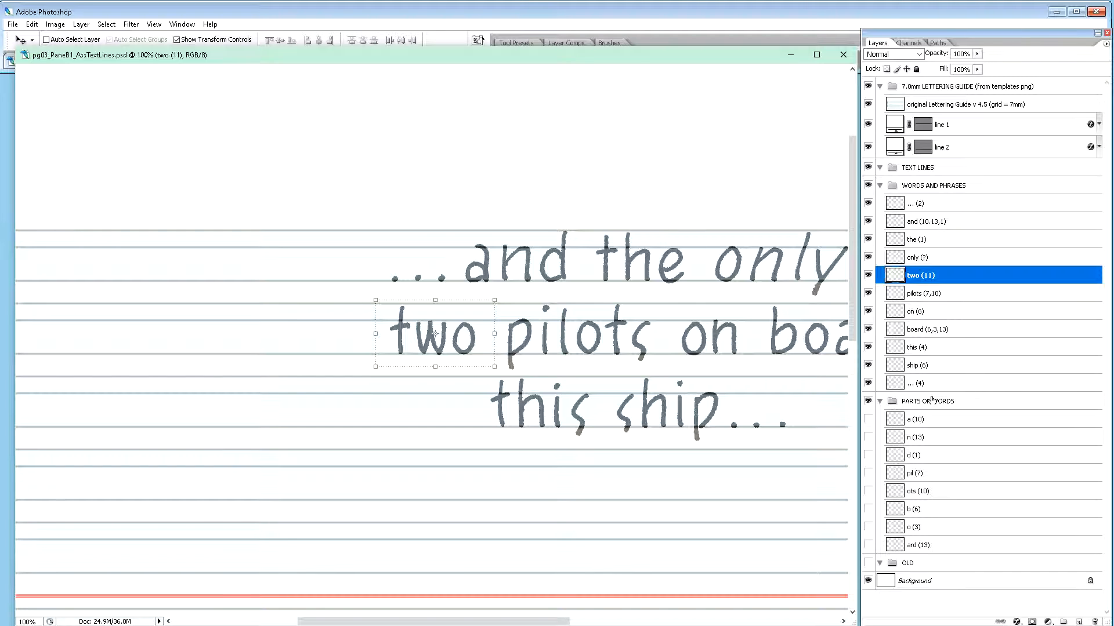
pyautogui.scroll(-1, 800, 392)
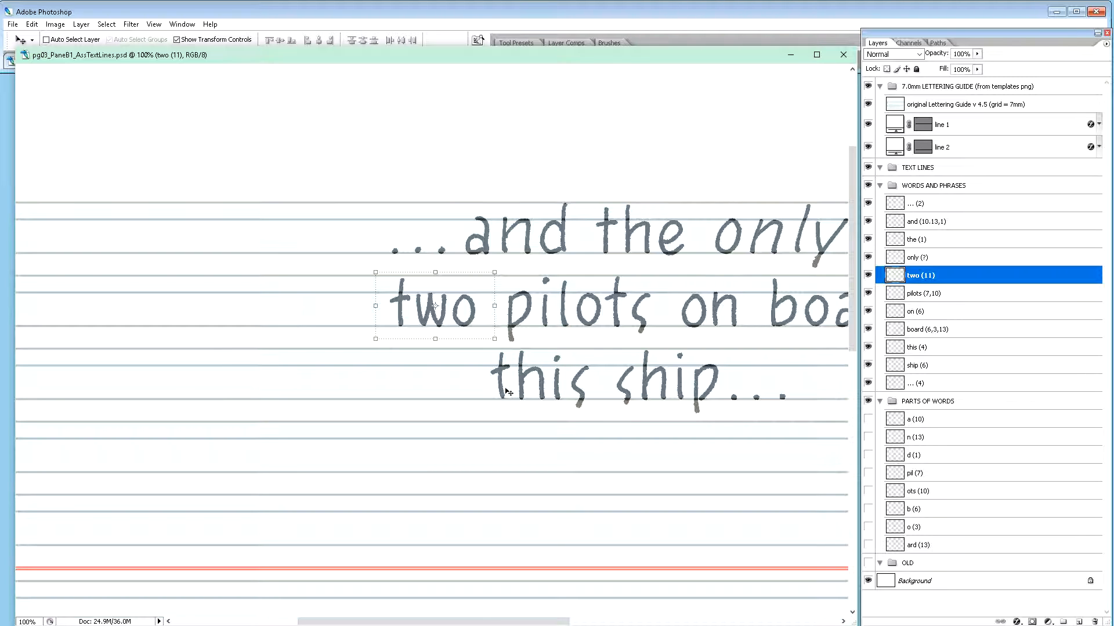
# Step: Select the letter "t" of "this" on the "this (4)" layer with a rectangular marquee and cut it onto its own layer
pyautogui.click(917, 350)
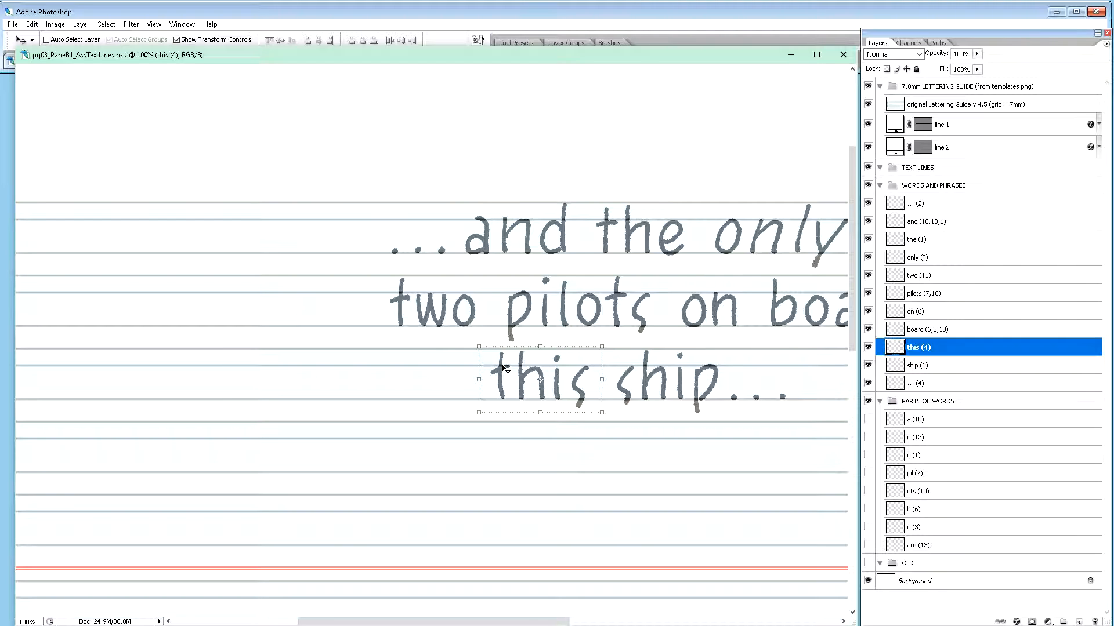
pyautogui.press('z')
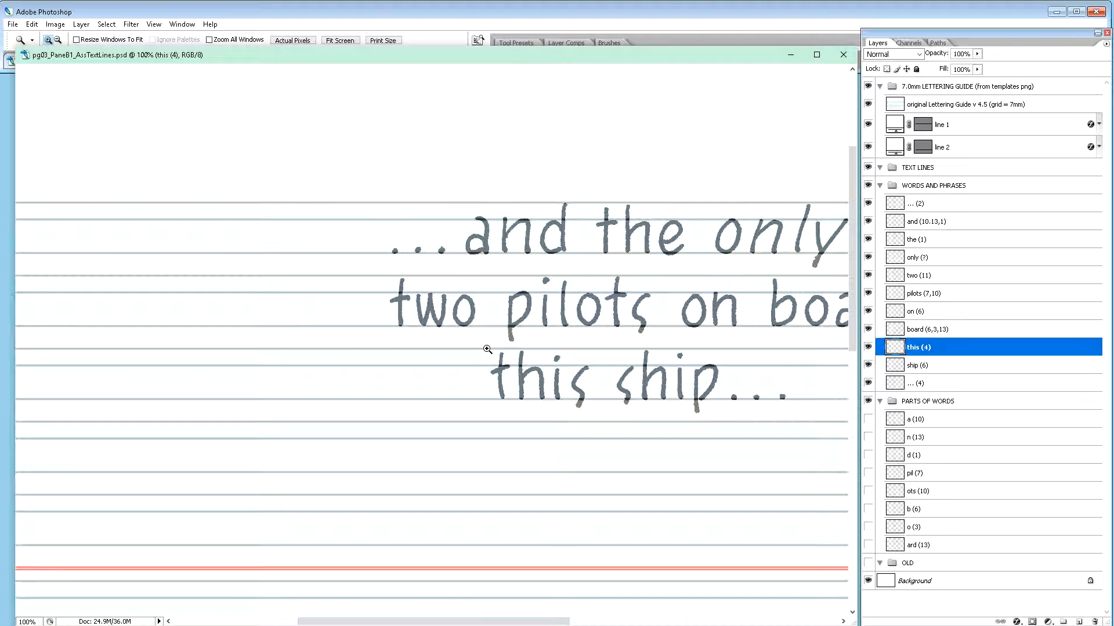
pyautogui.moveTo(486, 347); pyautogui.dragTo(597, 416)
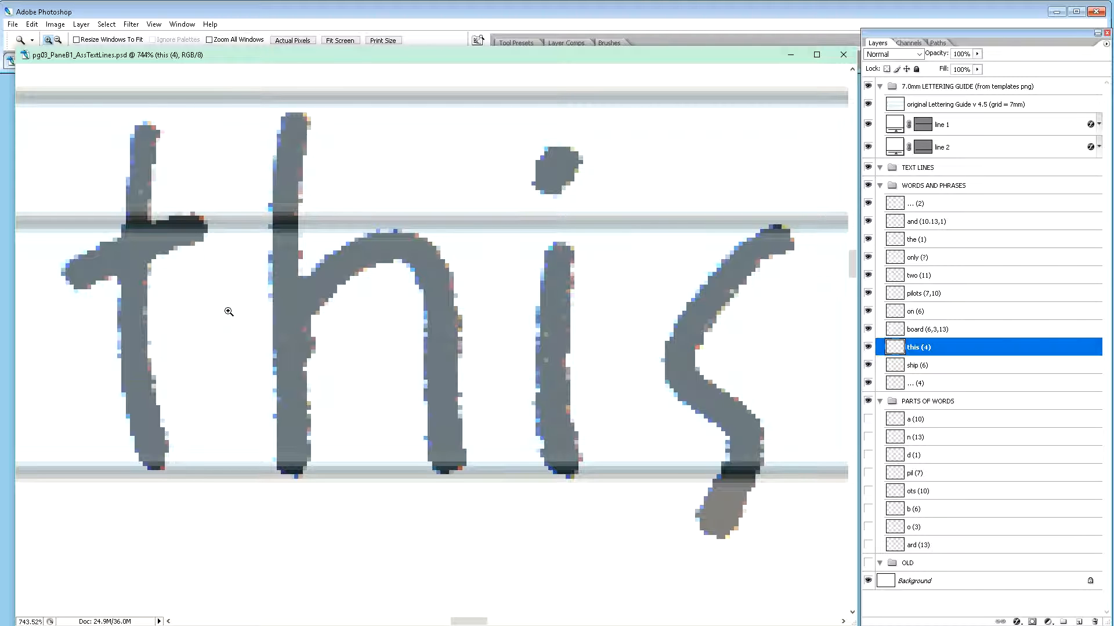
pyautogui.hotkey('ctrl', '-')
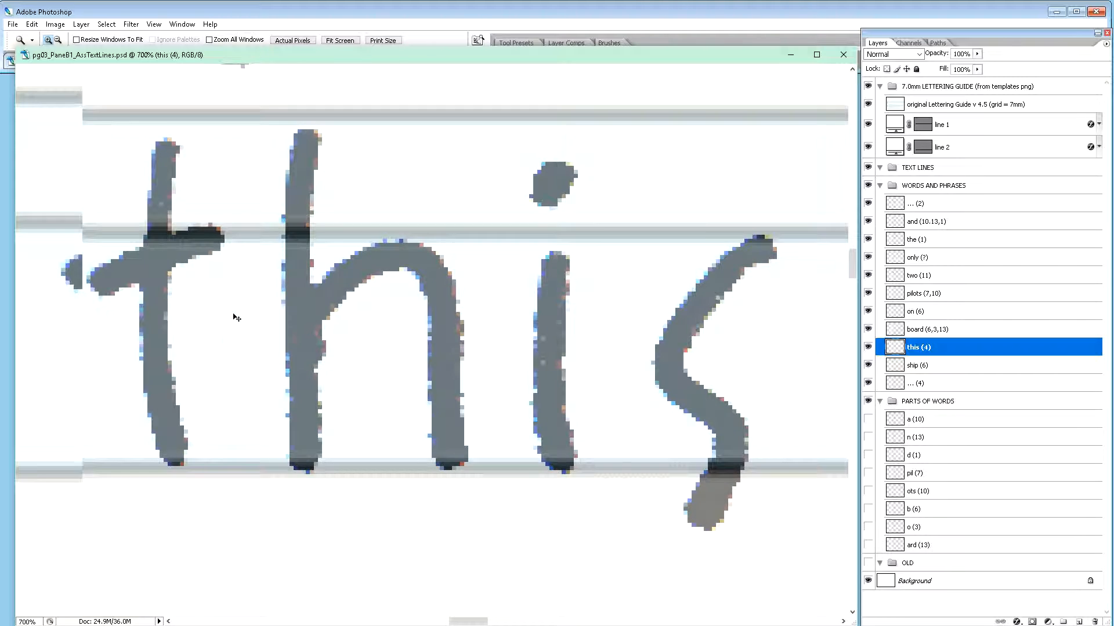
pyautogui.hotkey('ctrl', '-')
pyautogui.hotkey('ctrl', '-')
pyautogui.hotkey('ctrl', '-')
pyautogui.hotkey('ctrl', '-')
pyautogui.hotkey('ctrl', '-')
pyautogui.hotkey('ctrl', '-')
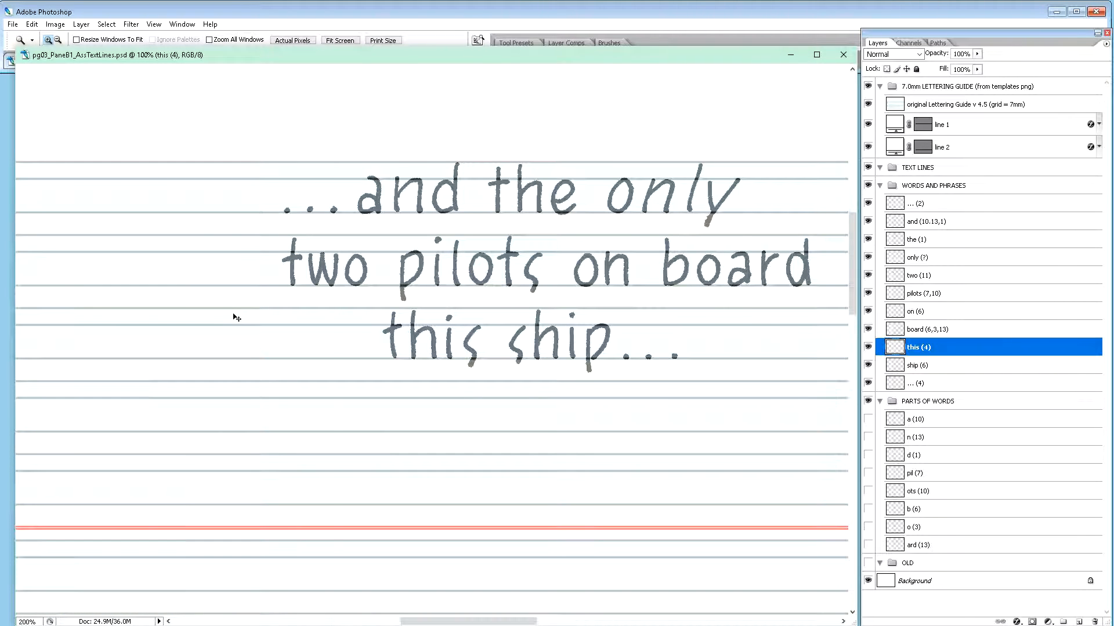
pyautogui.hotkey('ctrl', '+')
pyautogui.hotkey('ctrl', '+')
pyautogui.hotkey('ctrl', '+')
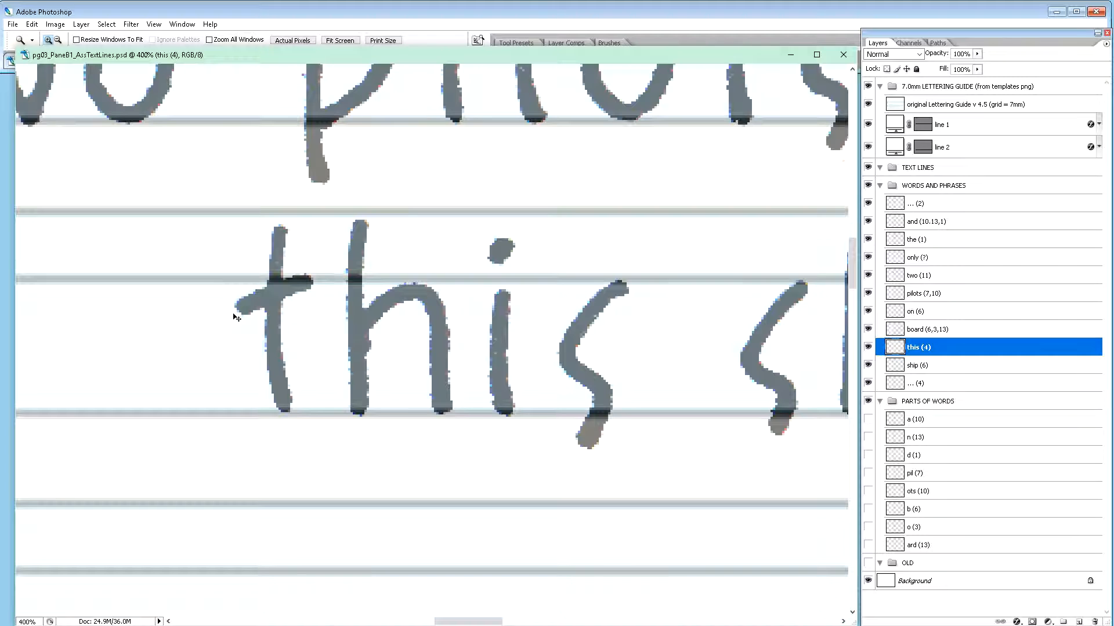
pyautogui.press('m')
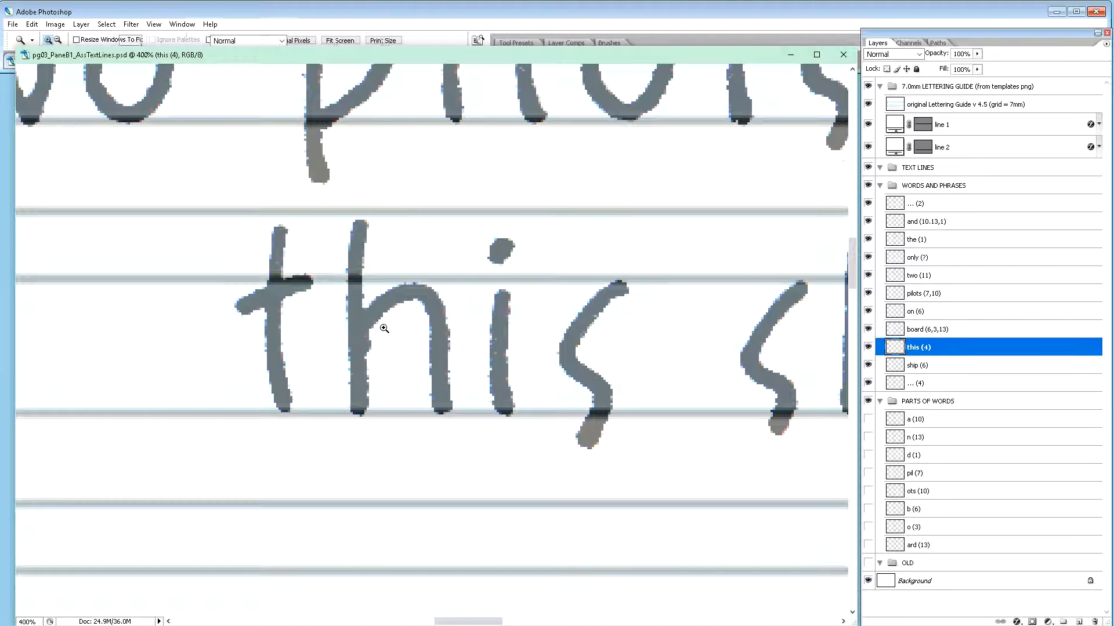
pyautogui.moveTo(215, 196); pyautogui.dragTo(319, 430)
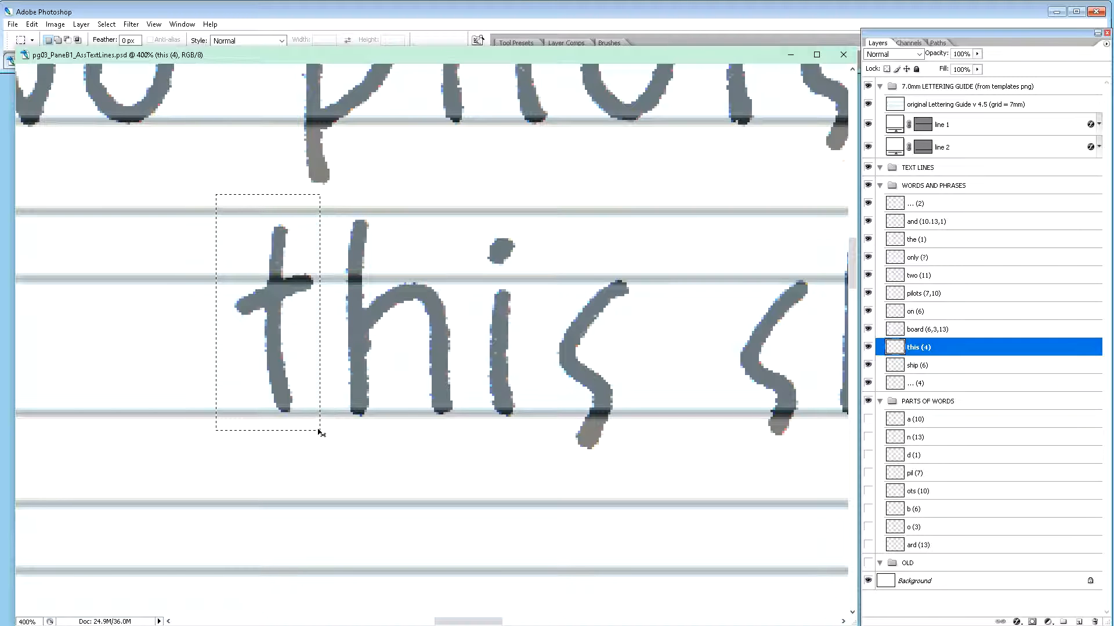
pyautogui.hotkey('ctrl', 'j')
pyautogui.press('v')
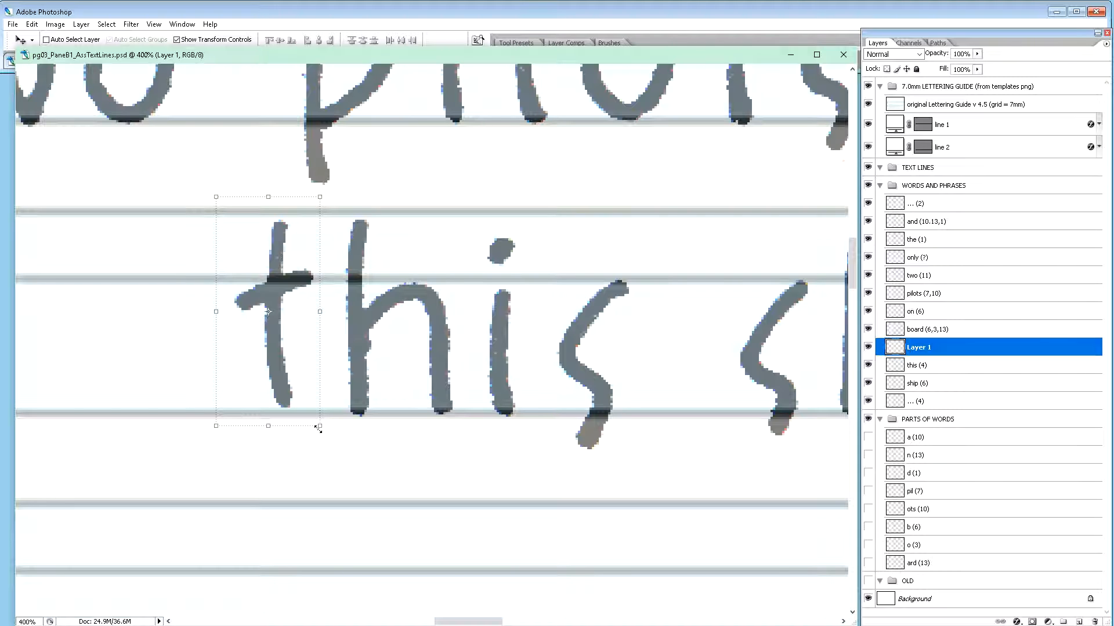
# Step: Lower the separated "t" of "this" slightly onto the baseline and move it three small increments right, closer to the "h"
pyautogui.press('Down')
pyautogui.press('Down')
pyautogui.press('Down')
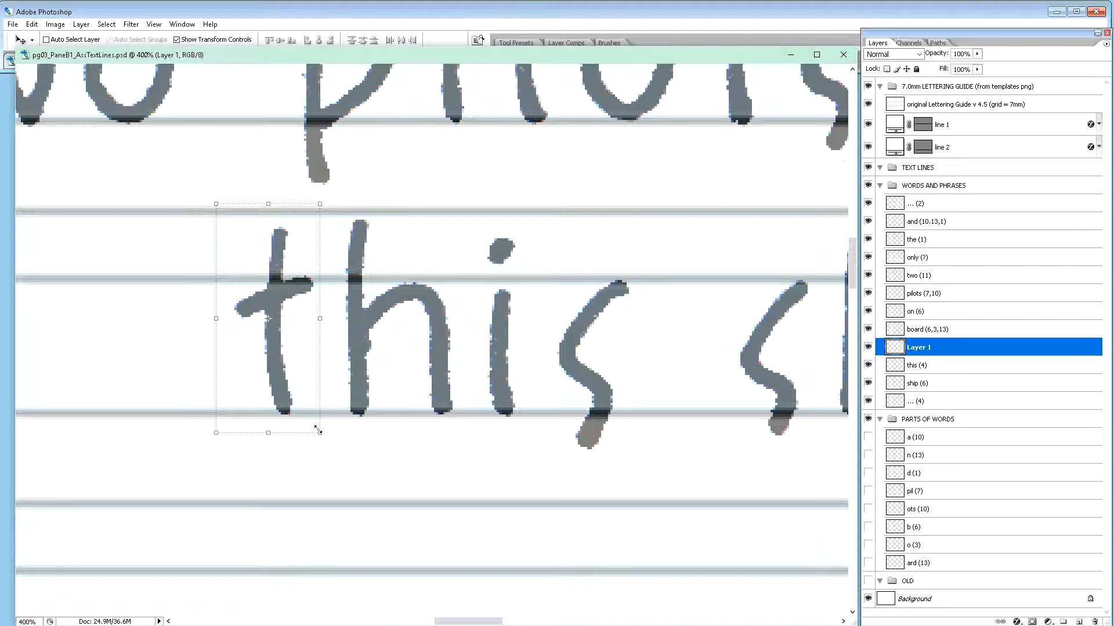
pyautogui.press('Right')
pyautogui.press('Right')
pyautogui.press('Right')
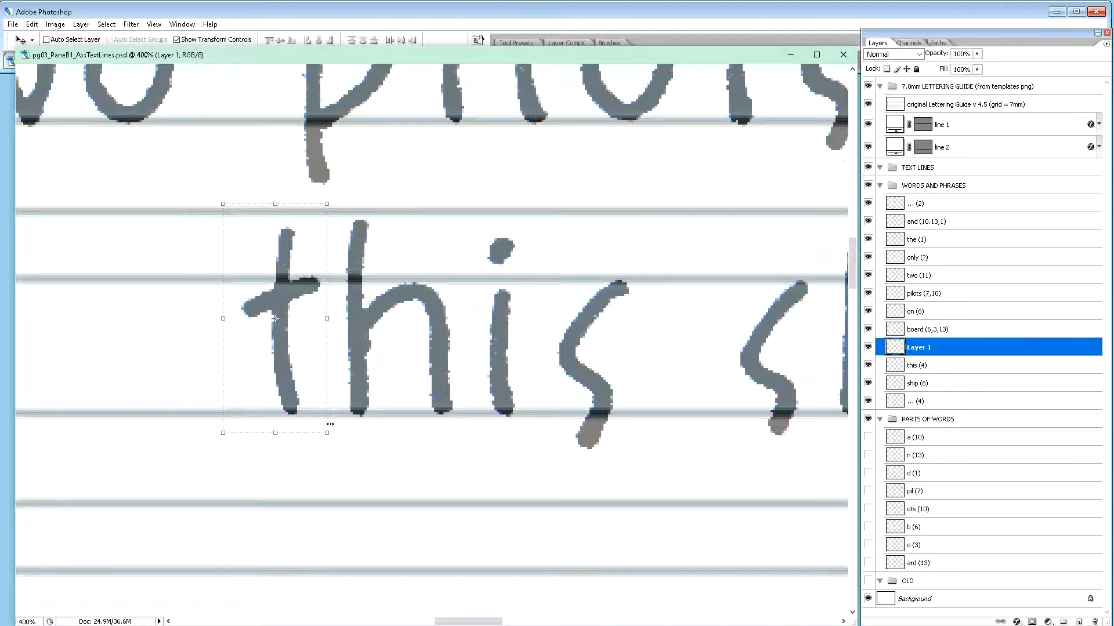
# Step: Select the letter "s" of "this" on the "this (4)" layer with a rectangular marquee and cut it onto its own layer
pyautogui.scroll(4, 330, 424)
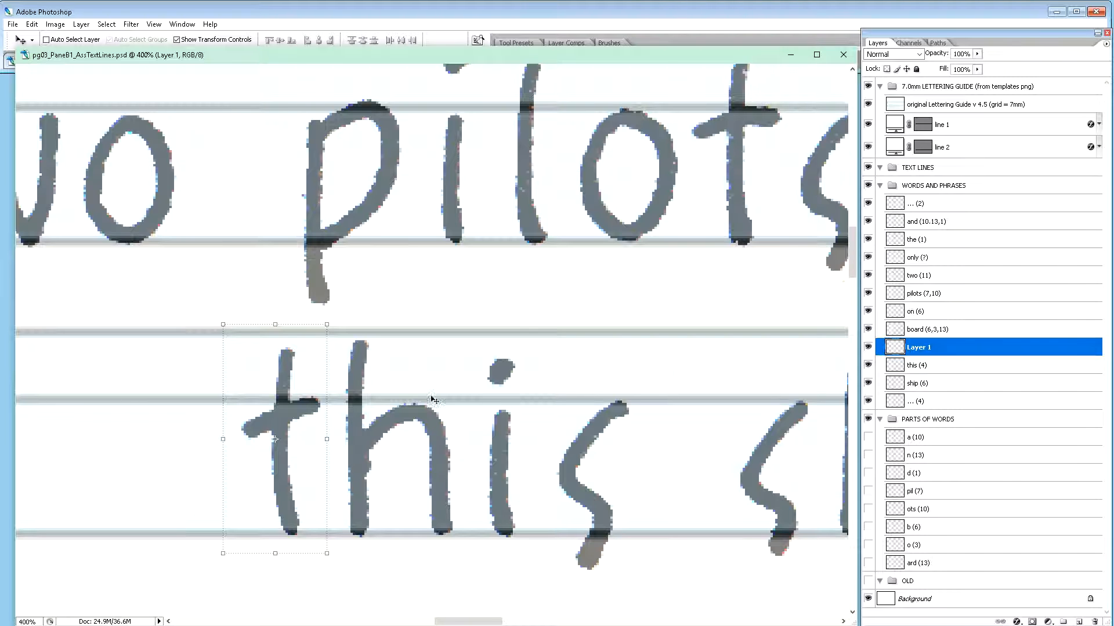
pyautogui.click(922, 366)
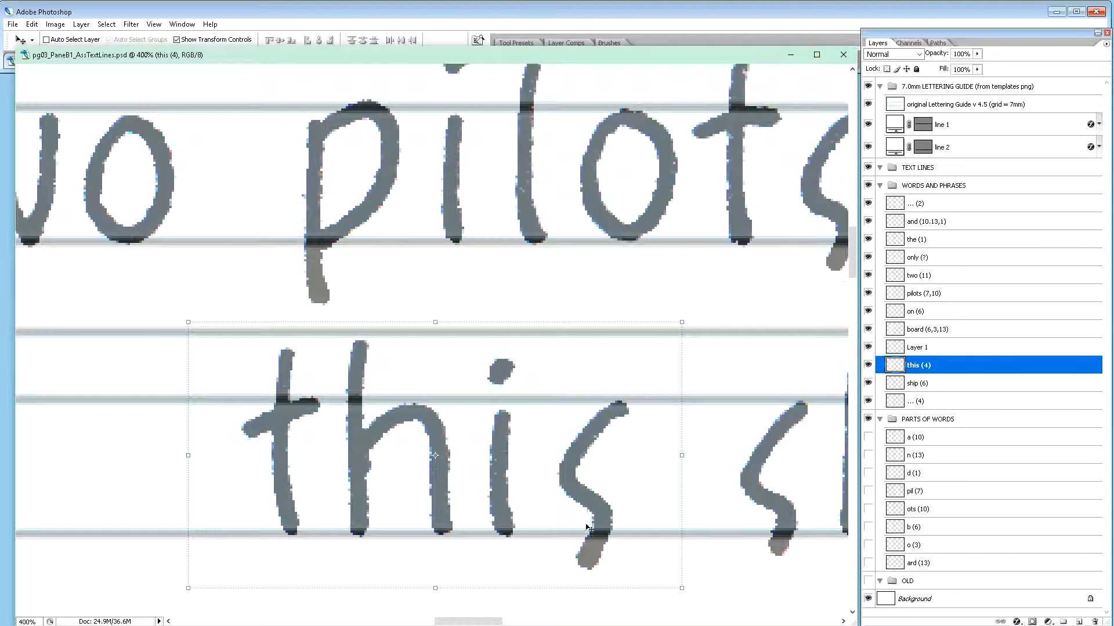
pyautogui.press('m')
pyautogui.moveTo(660, 589); pyautogui.dragTo(550, 373)
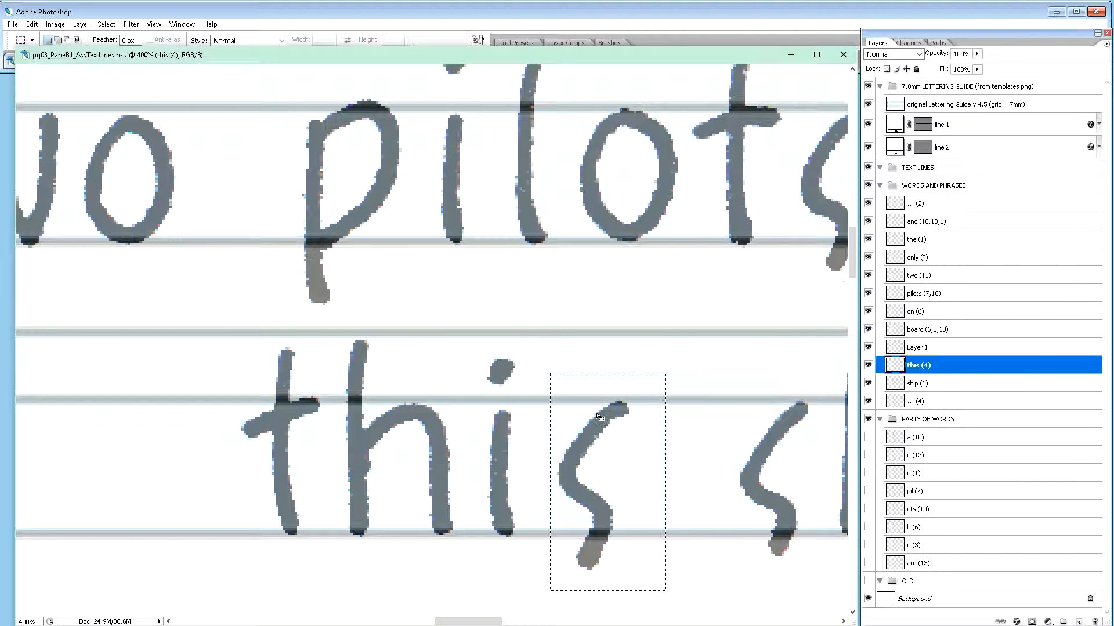
pyautogui.hotkey('ctrl', 'j')
pyautogui.hotkey('ctrl', 'd')
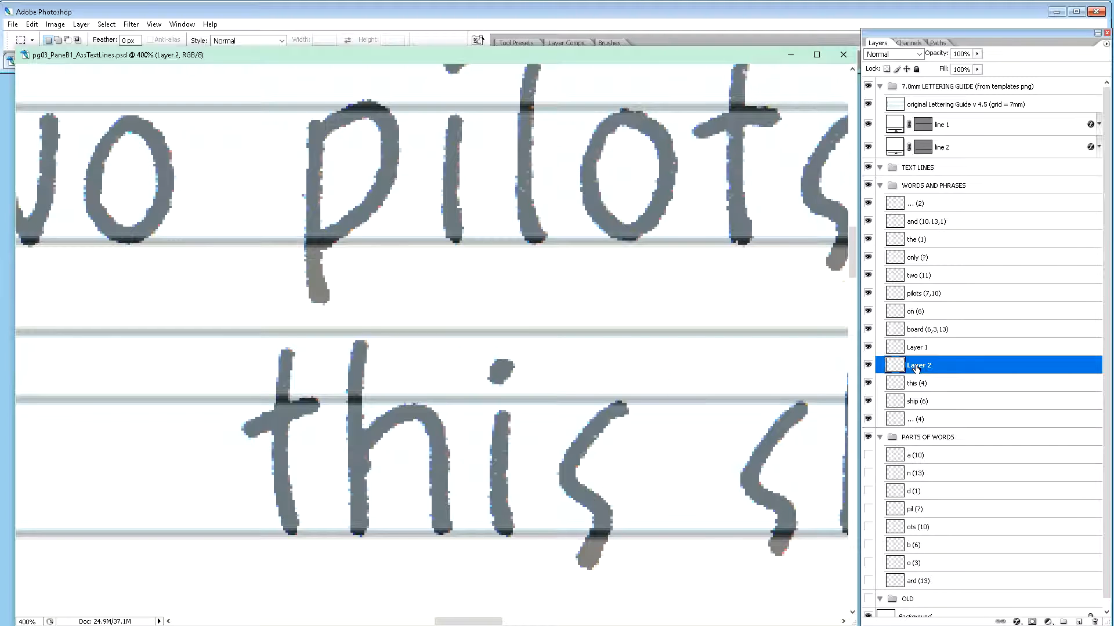
pyautogui.press('v')
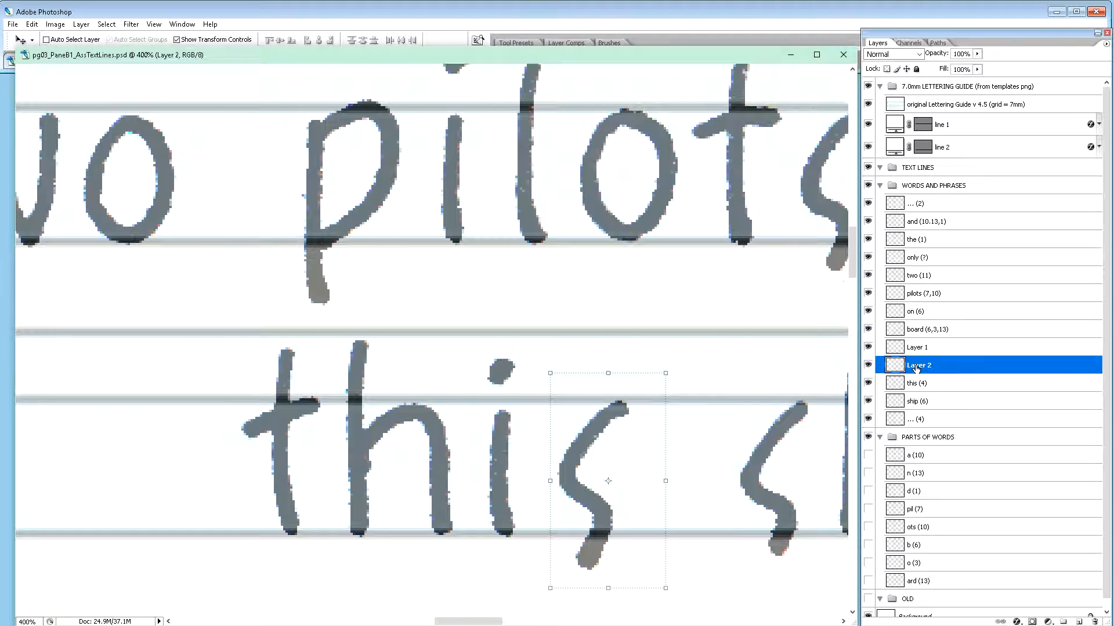
# Step: Move the separated "s" of "this" eight small increments left, closer to the "i"
pyautogui.press('Left')
pyautogui.press('Left')
pyautogui.press('Left')
pyautogui.press('Left')
pyautogui.press('Left')
pyautogui.press('Left')
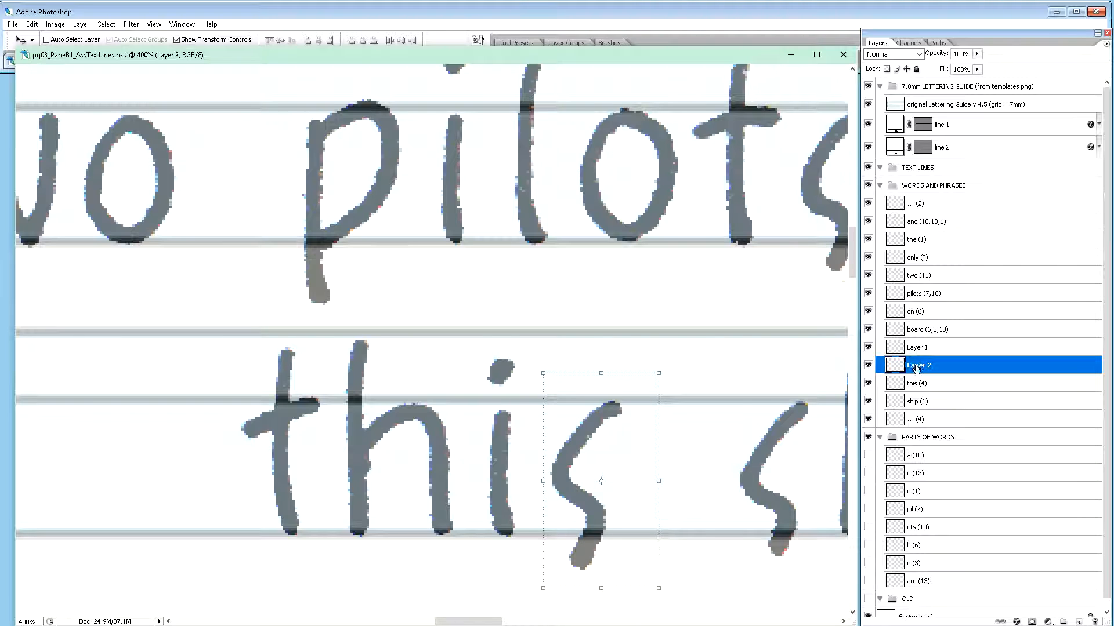
pyautogui.press('Left')
pyautogui.press('Left')
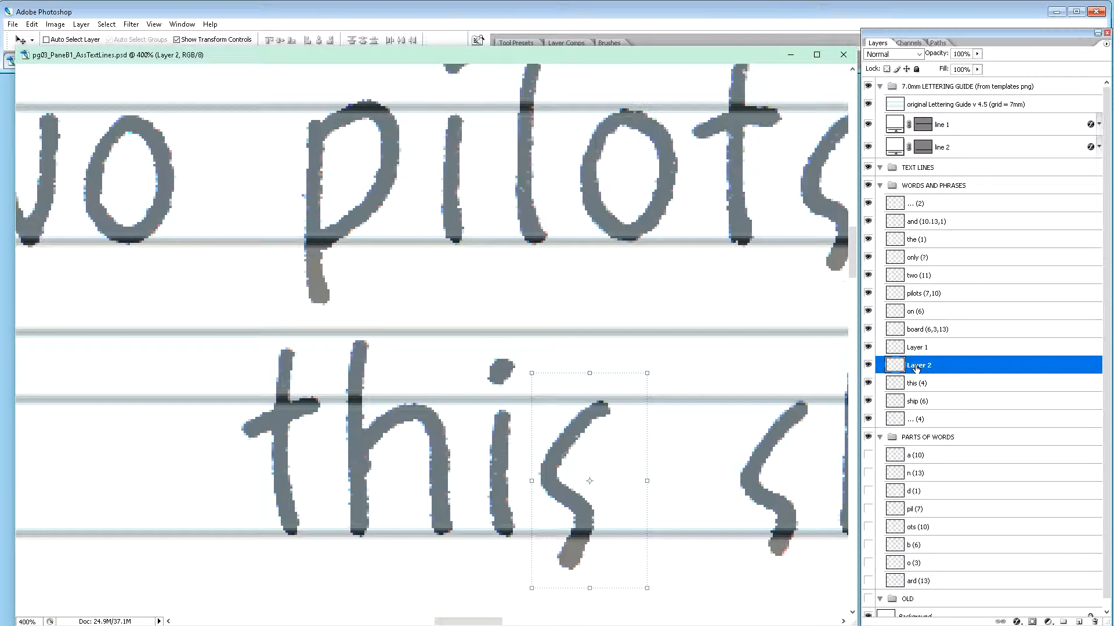
# Step: Shift the separated "s" of "this" six small increments back to the right and raise it two increments
pyautogui.hotkey('ctrl', '-')
pyautogui.hotkey('ctrl', '-')
pyautogui.hotkey('ctrl', '-')
pyautogui.hotkey('ctrl', '-')
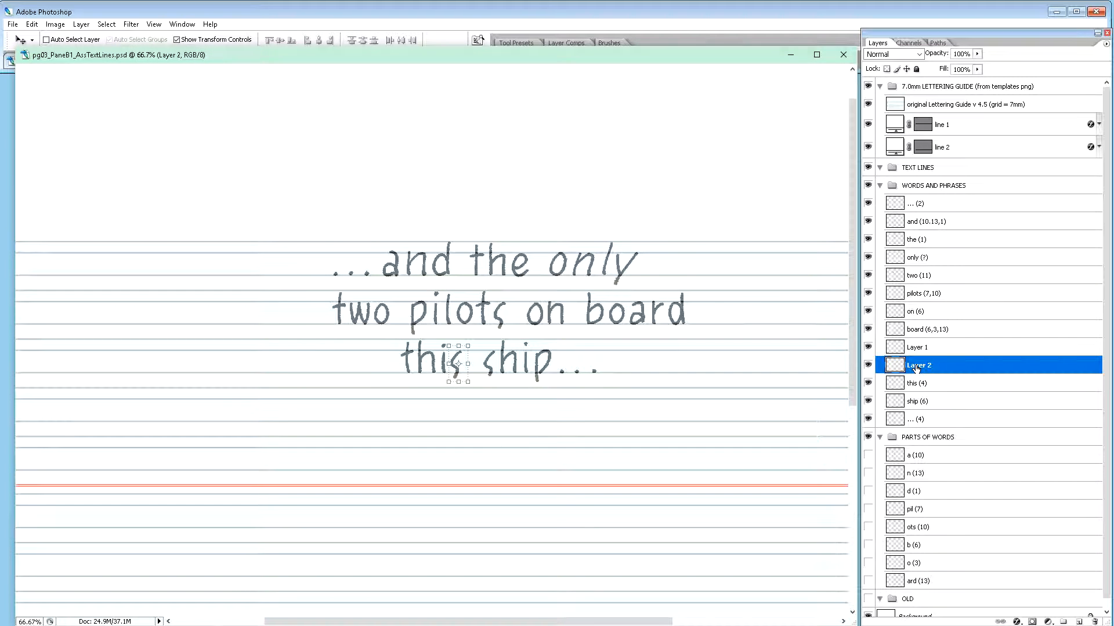
pyautogui.press('Right')
pyautogui.press('Right')
pyautogui.press('Right')
pyautogui.press('Right')
pyautogui.press('Right')
pyautogui.press('Right')
pyautogui.press('Up')
pyautogui.press('Up')
# Step: Merge the separated "t" and "s" layers with the rest of "this" and name the merged layer "this (4)"
pyautogui.doubleClick(916, 383)
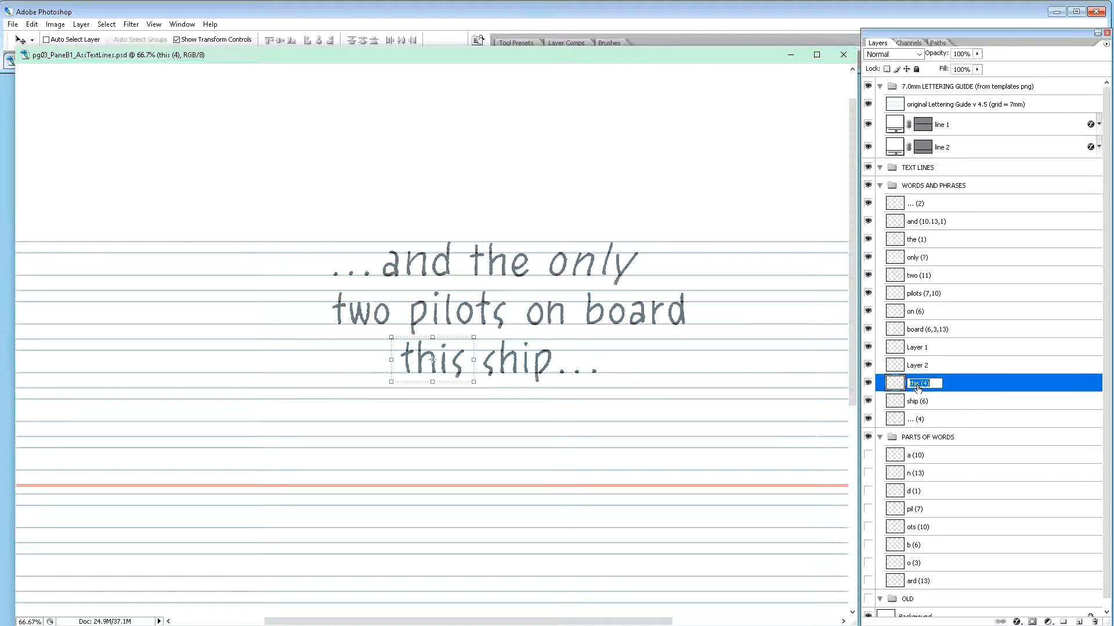
pyautogui.keyDown('shift'); pyautogui.click(920, 348); pyautogui.keyUp('shift')
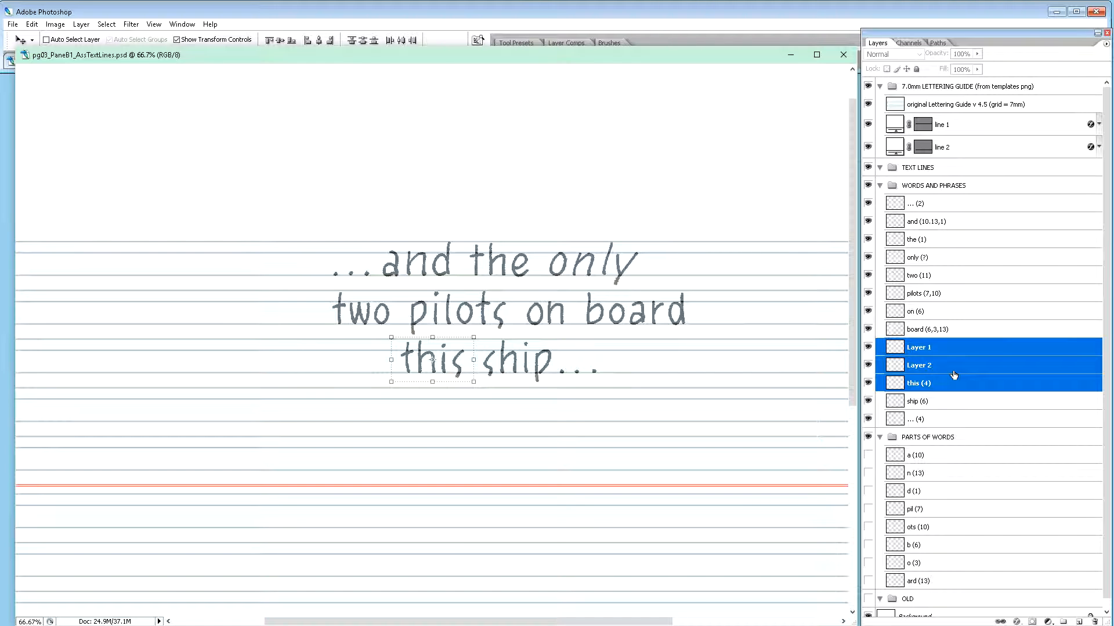
pyautogui.hotkey('ctrl', 'e')
pyautogui.doubleClick(922, 348)
pyautogui.write('this (4)')
pyautogui.press('Return')
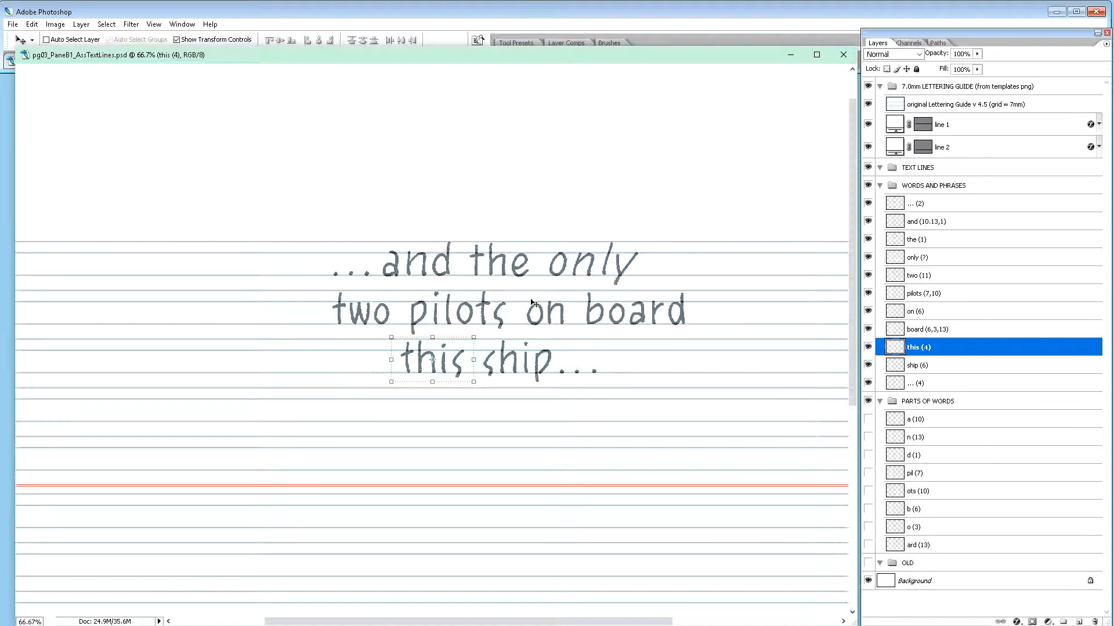
# Step: Select the letter "n" of "on" on the "on (6)" layer with a rectangular marquee and cut it onto its own layer
pyautogui.press('z')
pyautogui.moveTo(519, 295); pyautogui.dragTo(573, 335)
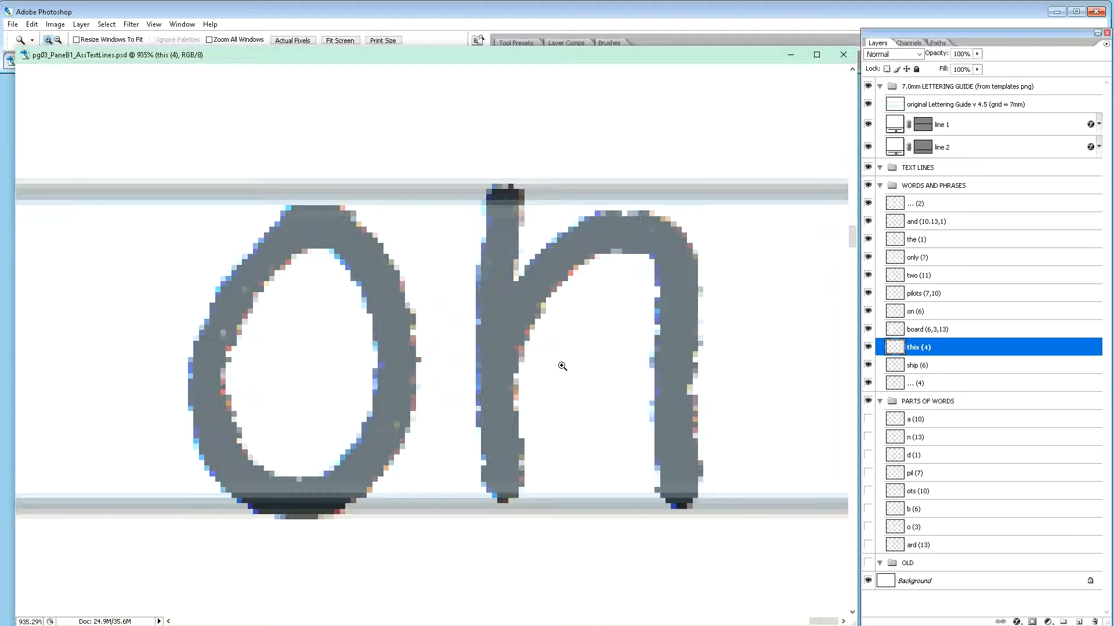
pyautogui.hotkey('ctrl', '-')
pyautogui.hotkey('ctrl', '-')
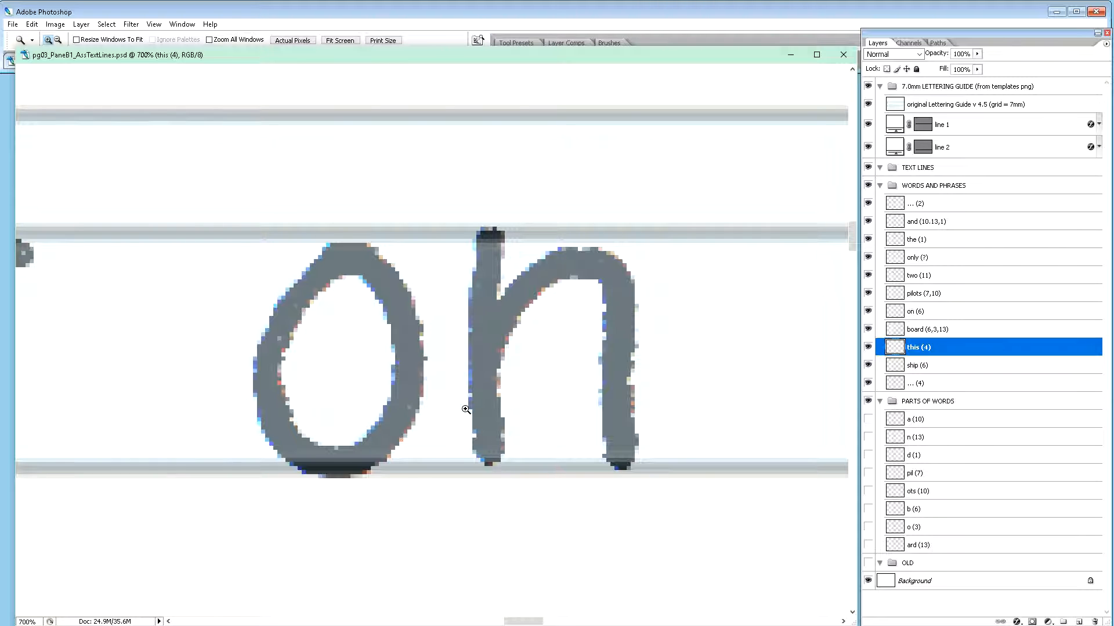
pyautogui.press('m')
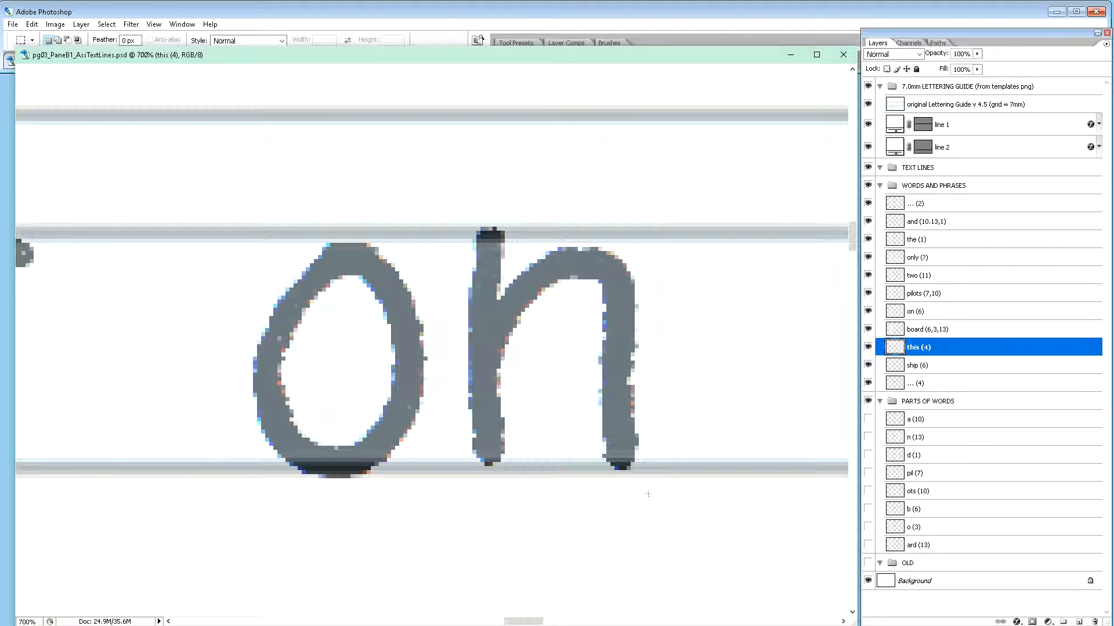
pyautogui.moveTo(658, 497); pyautogui.dragTo(455, 213)
pyautogui.moveTo(681, 498); pyautogui.dragTo(444, 215)
pyautogui.hotkey('ctrl', 'c')
pyautogui.click(554, 80)
pyautogui.click(923, 312)
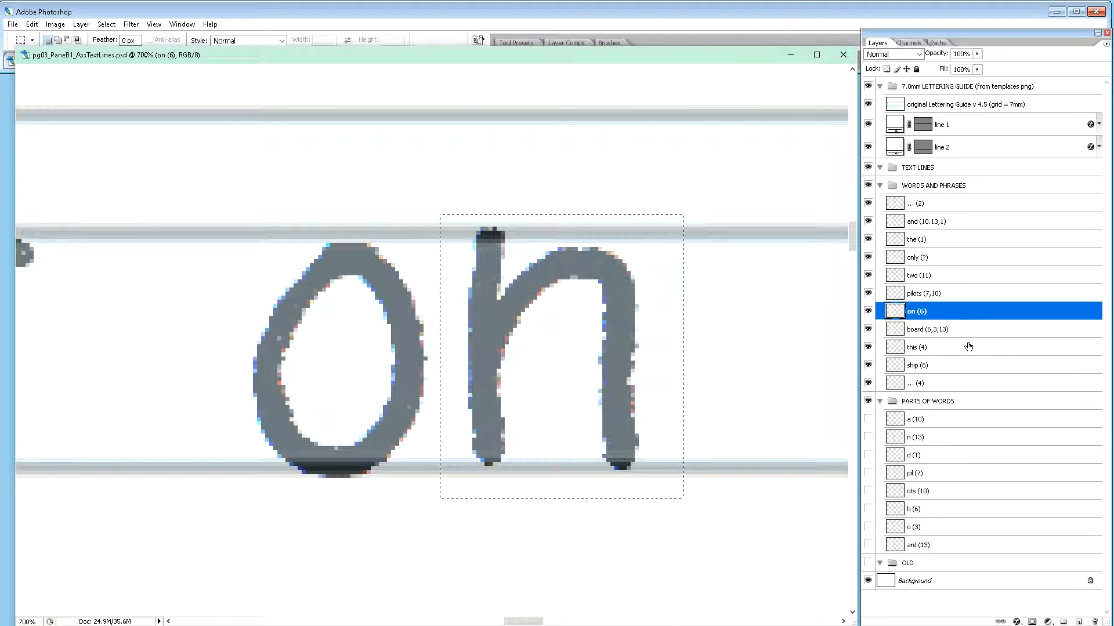
pyautogui.hotkey('ctrl', 'j')
pyautogui.press('v')
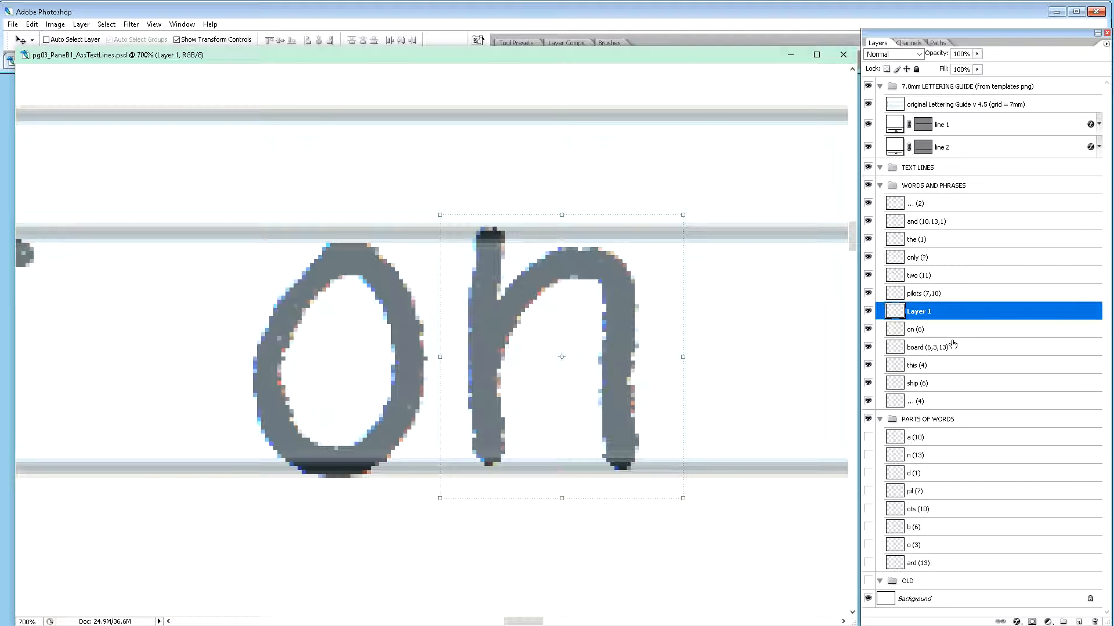
# Step: Lower the separated "n" of "on" one small increment onto the baseline and move it four increments right, away from the "o"
pyautogui.press('Down')
pyautogui.press('Down')
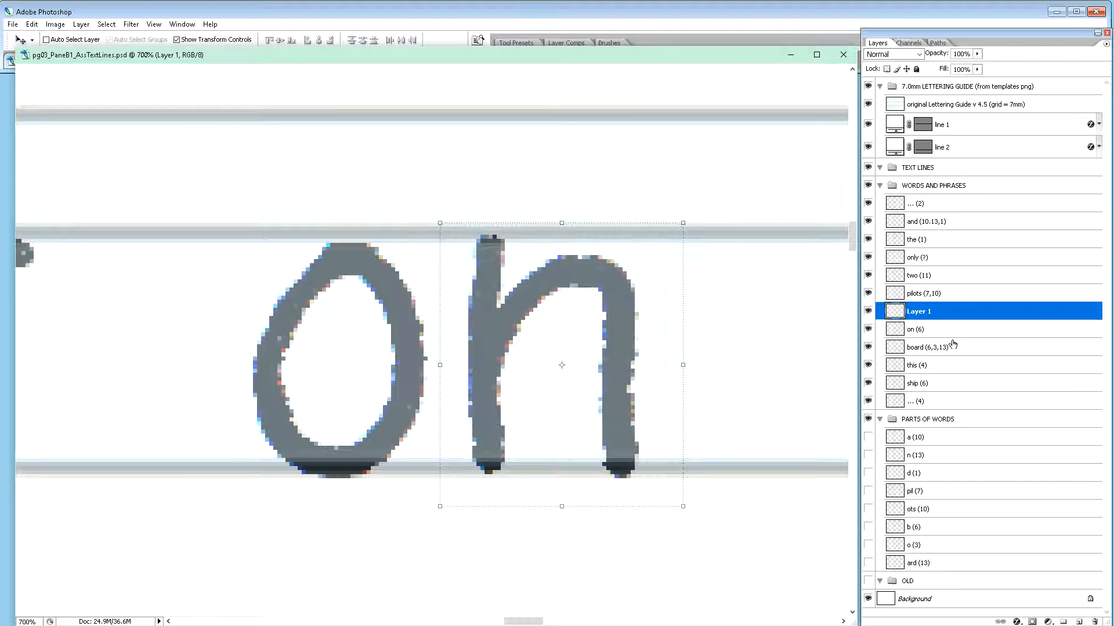
pyautogui.press('Up')
pyautogui.press('Down')
pyautogui.press('Up')
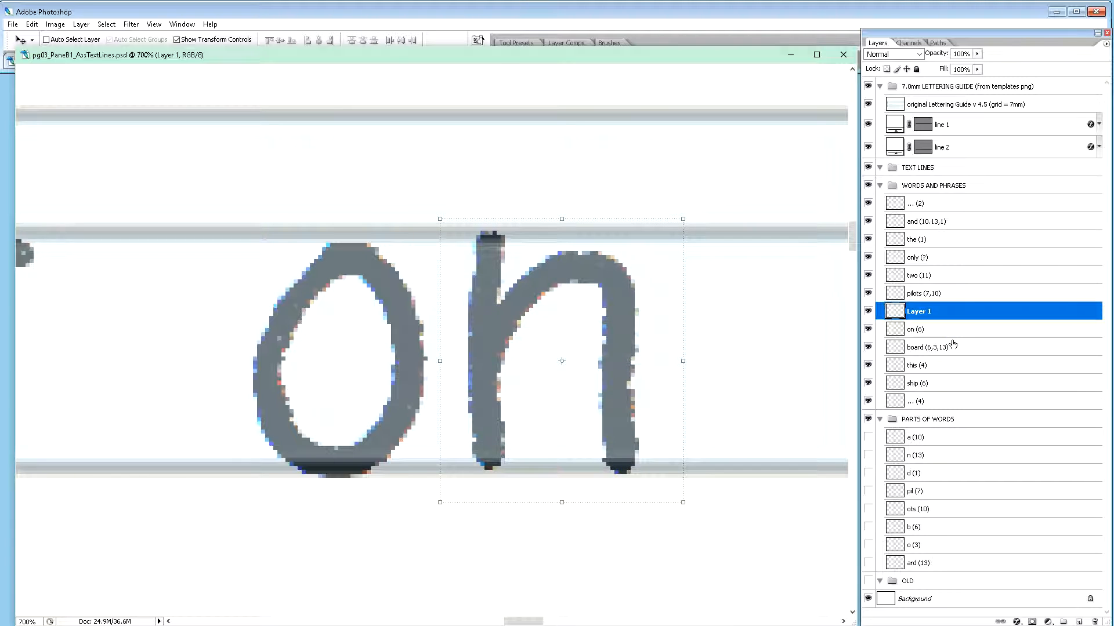
pyautogui.press('Right')
pyautogui.press('Right')
pyautogui.press('Right')
pyautogui.press('Right')
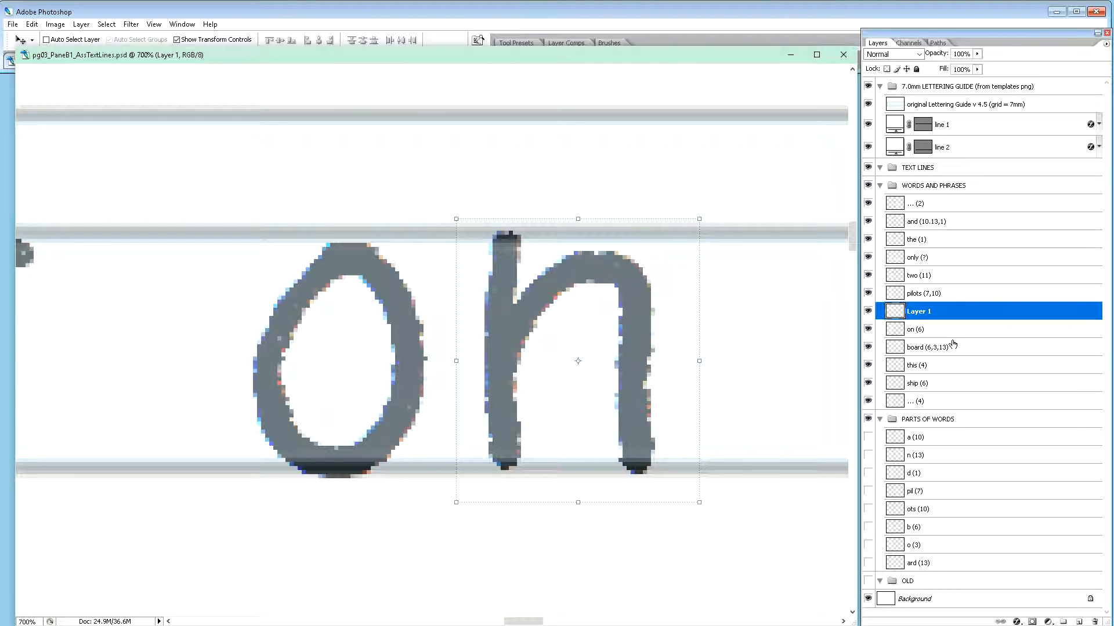
# Step: Merge the separated "n" with the rest of "on" and name the merged layer "on (6)"
pyautogui.hotkey('ctrl', '-')
pyautogui.hotkey('ctrl', '-')
pyautogui.hotkey('ctrl', '-')
pyautogui.hotkey('ctrl', '-')
pyautogui.hotkey('ctrl', '-')
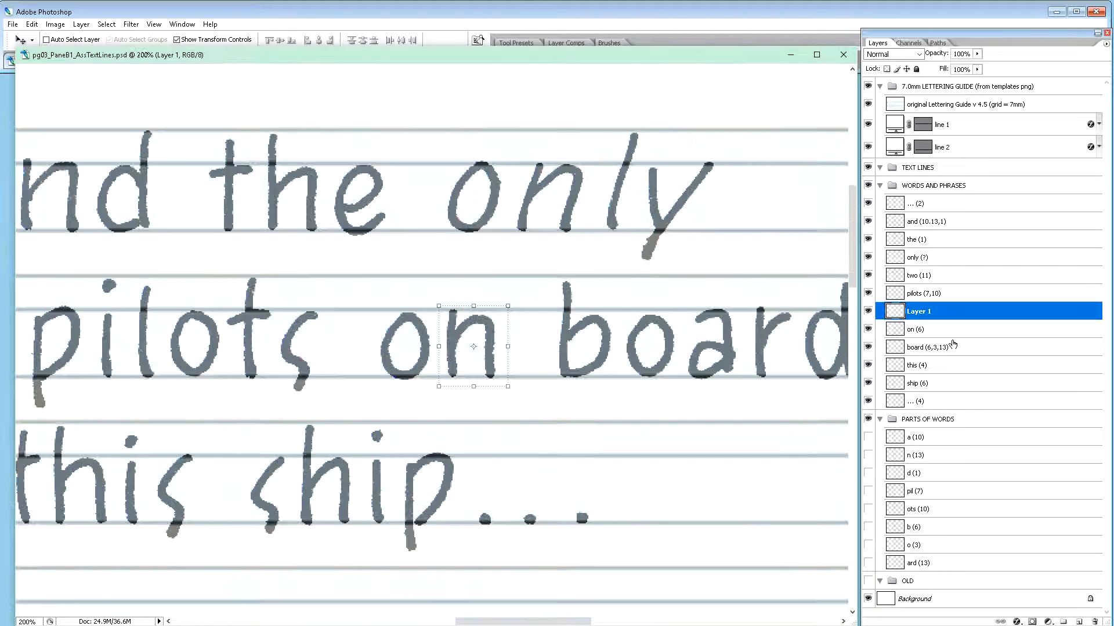
pyautogui.hotkey('ctrl', '-')
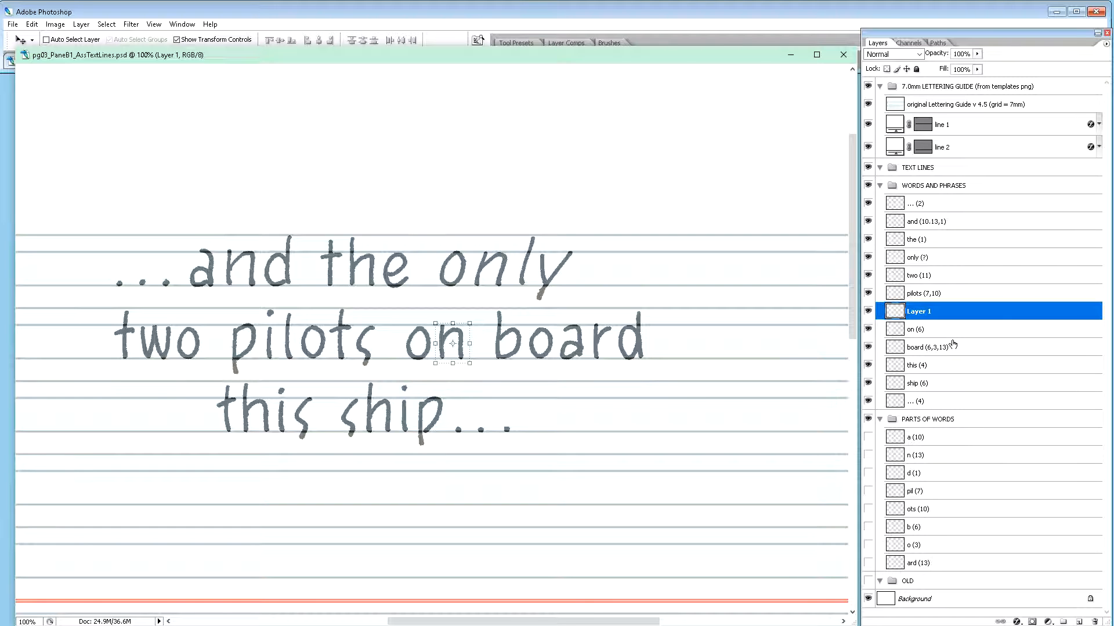
pyautogui.doubleClick(912, 328)
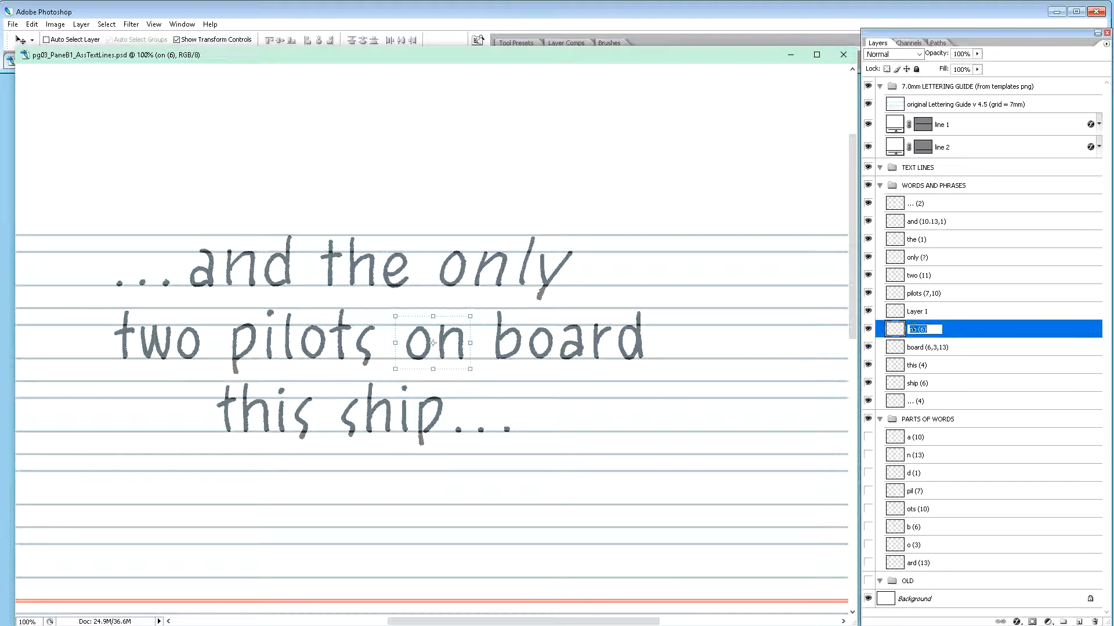
pyautogui.keyDown('shift'); pyautogui.click(916, 313); pyautogui.keyUp('shift')
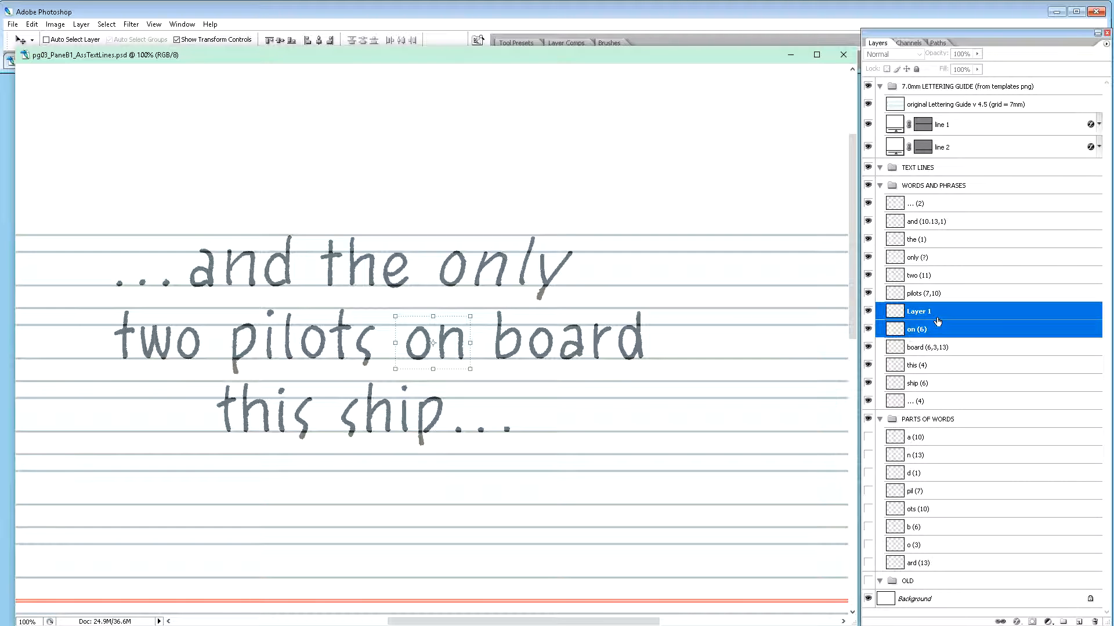
pyautogui.hotkey('ctrl', 'e')
pyautogui.doubleClick(926, 313)
pyautogui.write('on (6)')
pyautogui.press('Return')
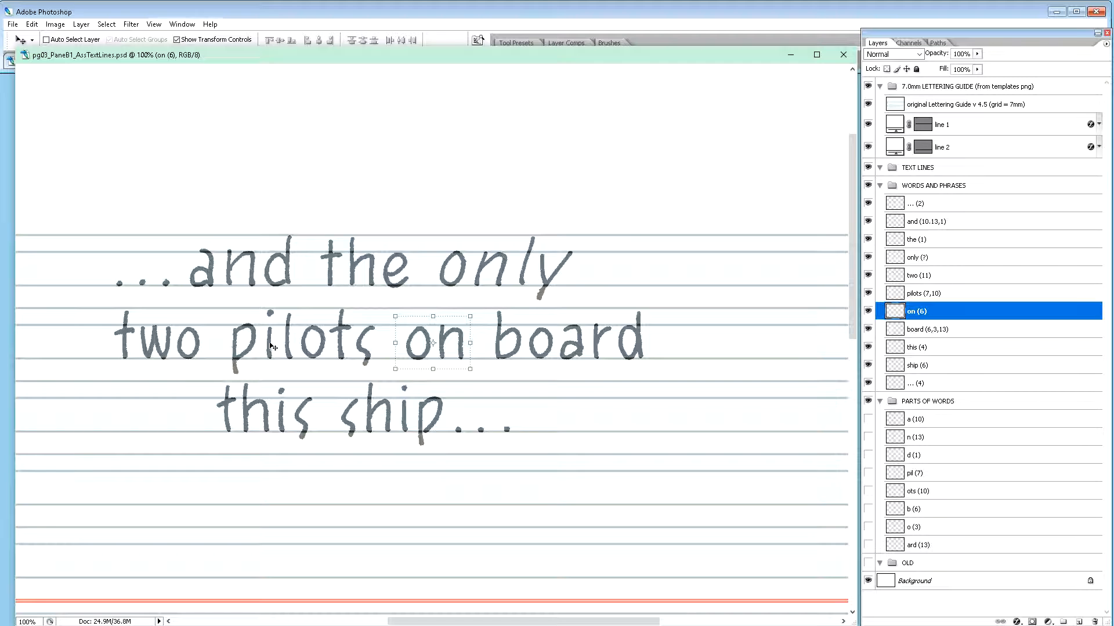
# Step: Select the letter "p" on the "pilots (7,10)" layer with a rectangular marquee and cut it onto its own layer
pyautogui.press('z')
pyautogui.moveTo(222, 301); pyautogui.dragTo(376, 379)
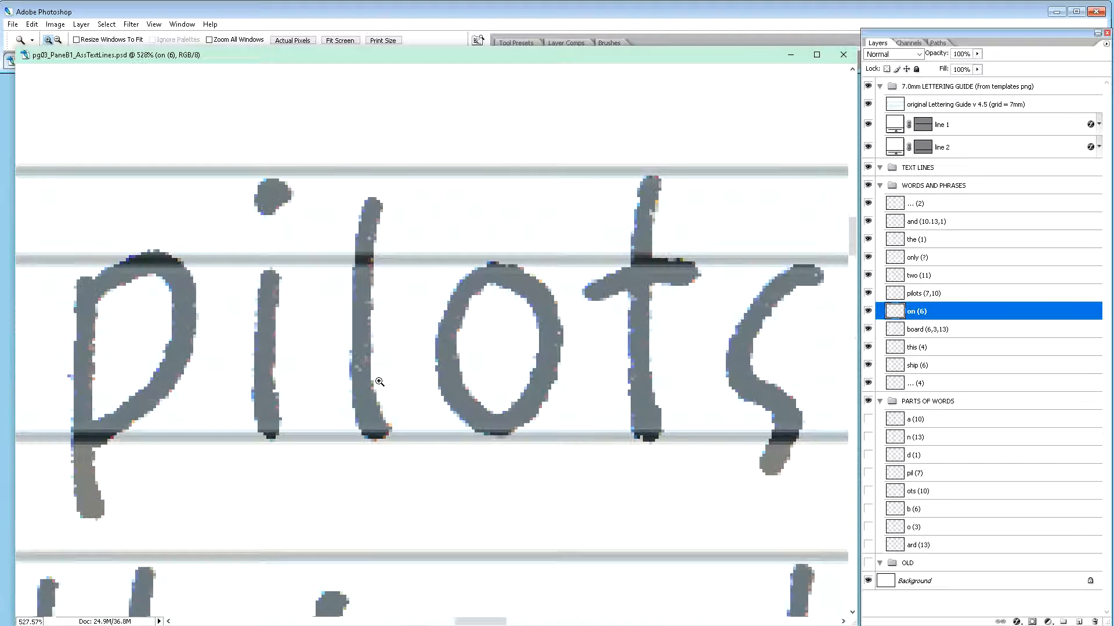
pyautogui.moveTo(499, 622); pyautogui.dragTo(479, 622)
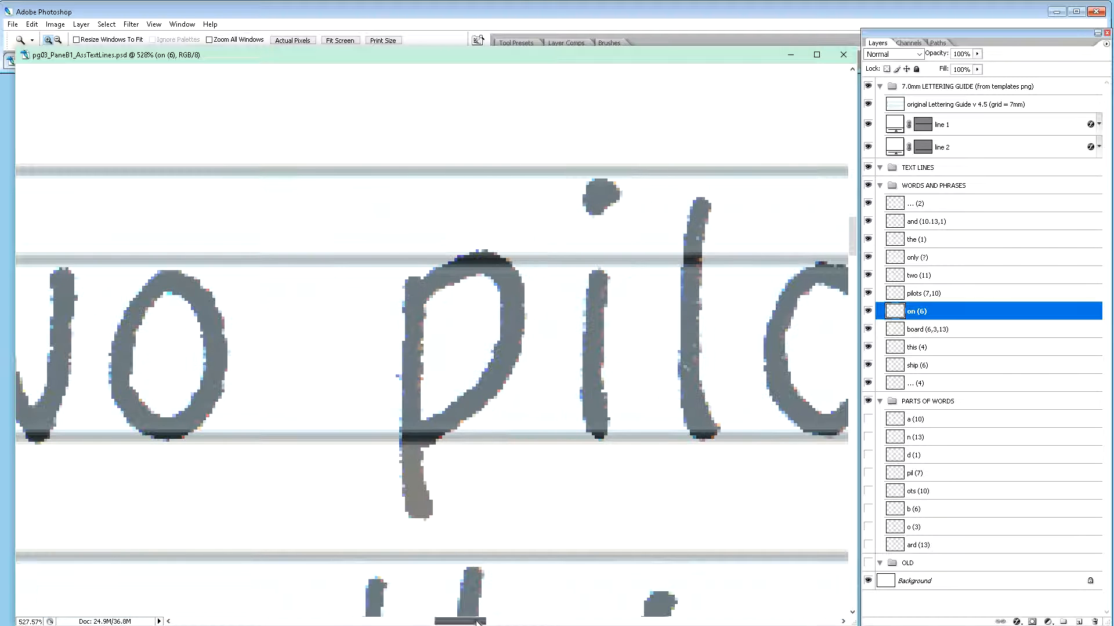
pyautogui.hotkey('ctrl', '-')
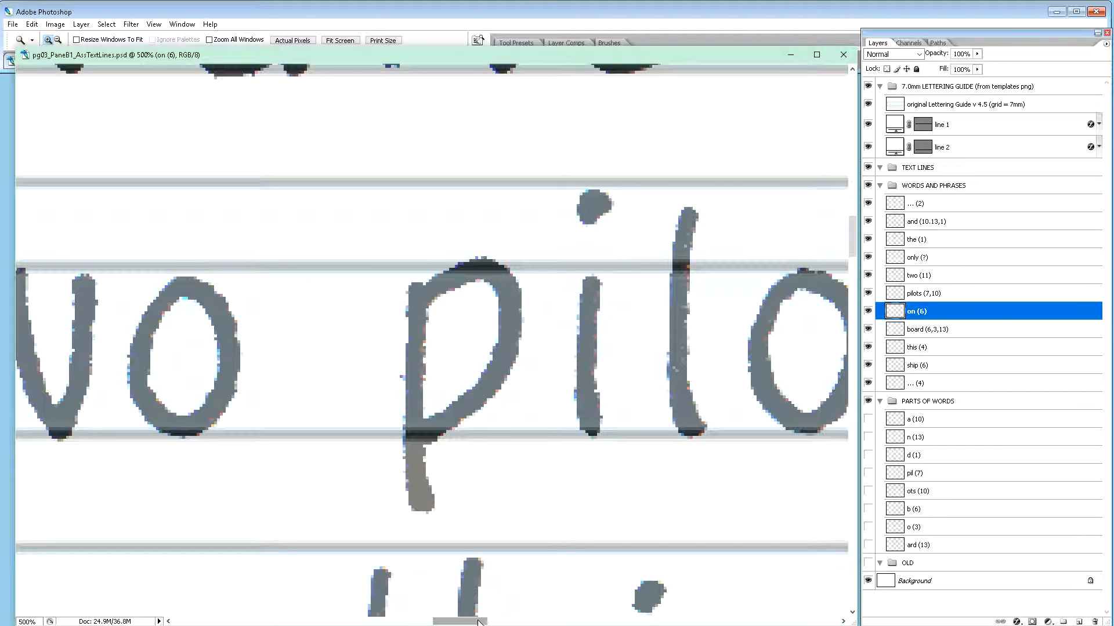
pyautogui.hotkey('ctrl', '-')
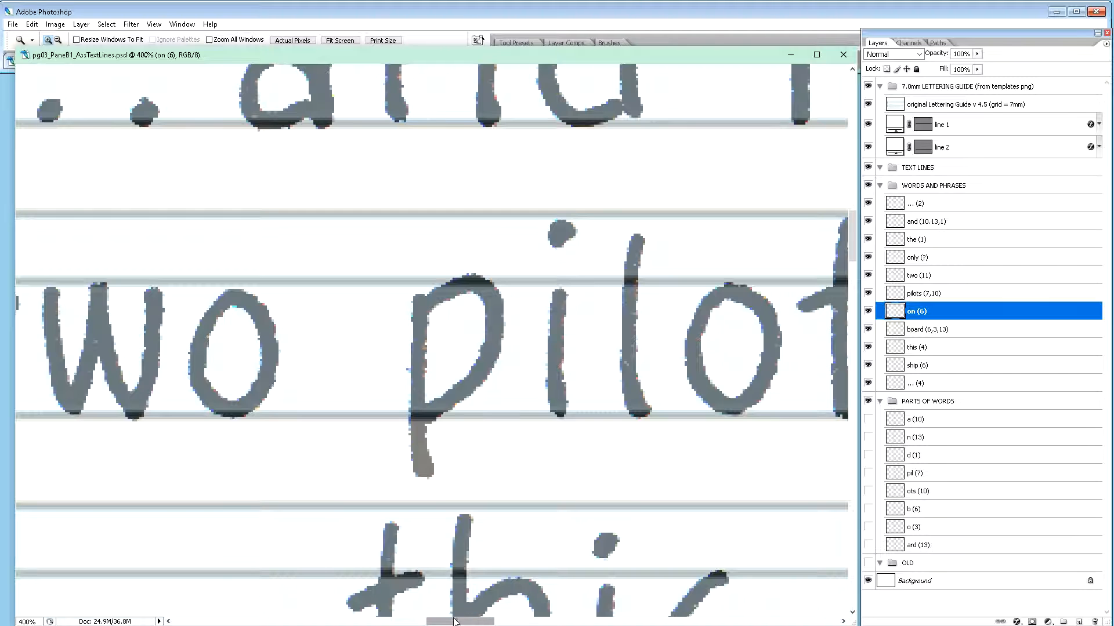
pyautogui.moveTo(454, 622); pyautogui.dragTo(475, 622)
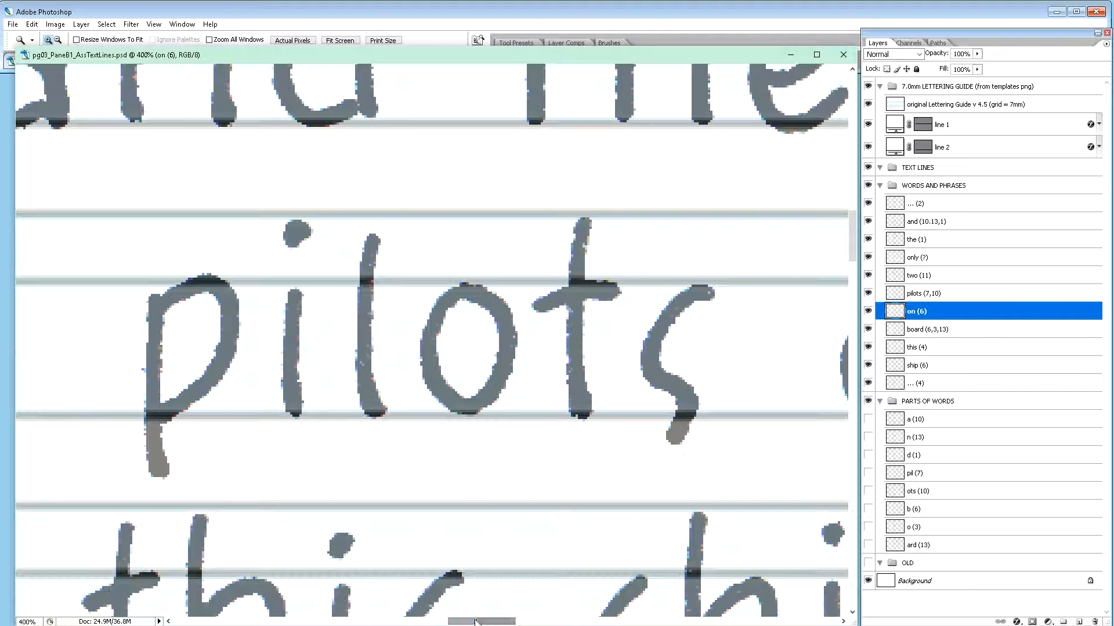
pyautogui.press('m')
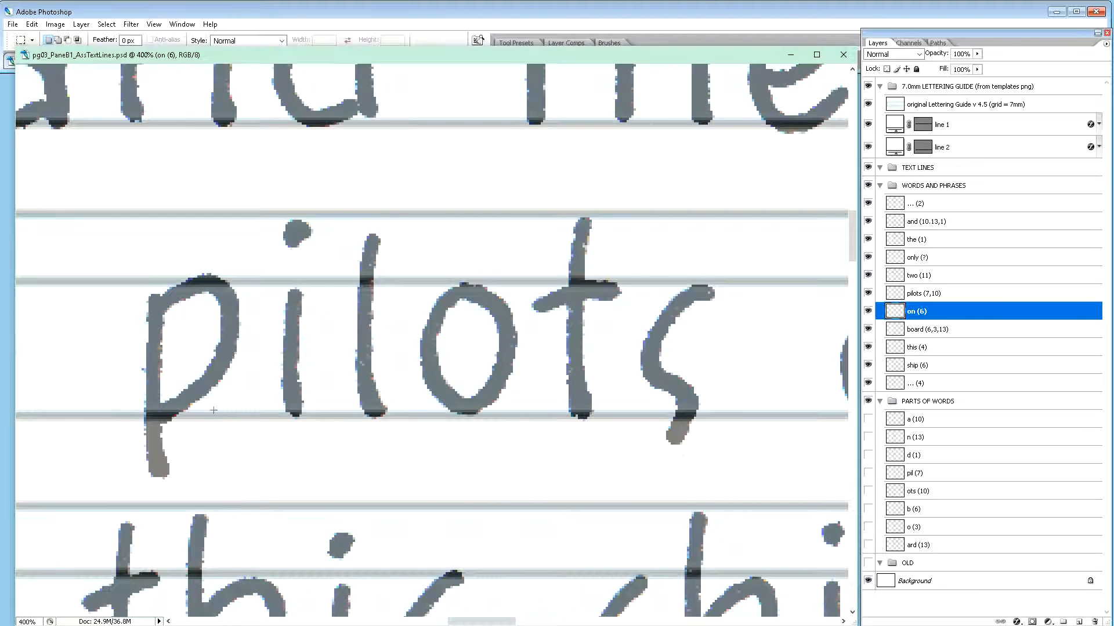
pyautogui.click(927, 293)
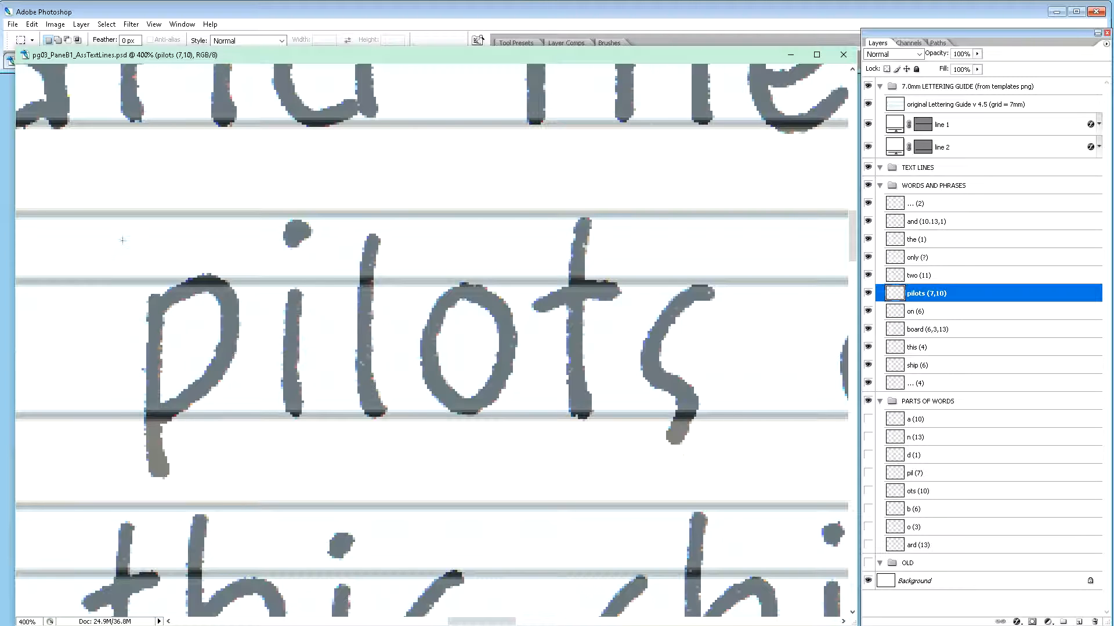
pyautogui.moveTo(122, 236); pyautogui.dragTo(245, 494)
pyautogui.hotkey('ctrl', 'j')
pyautogui.press('v')
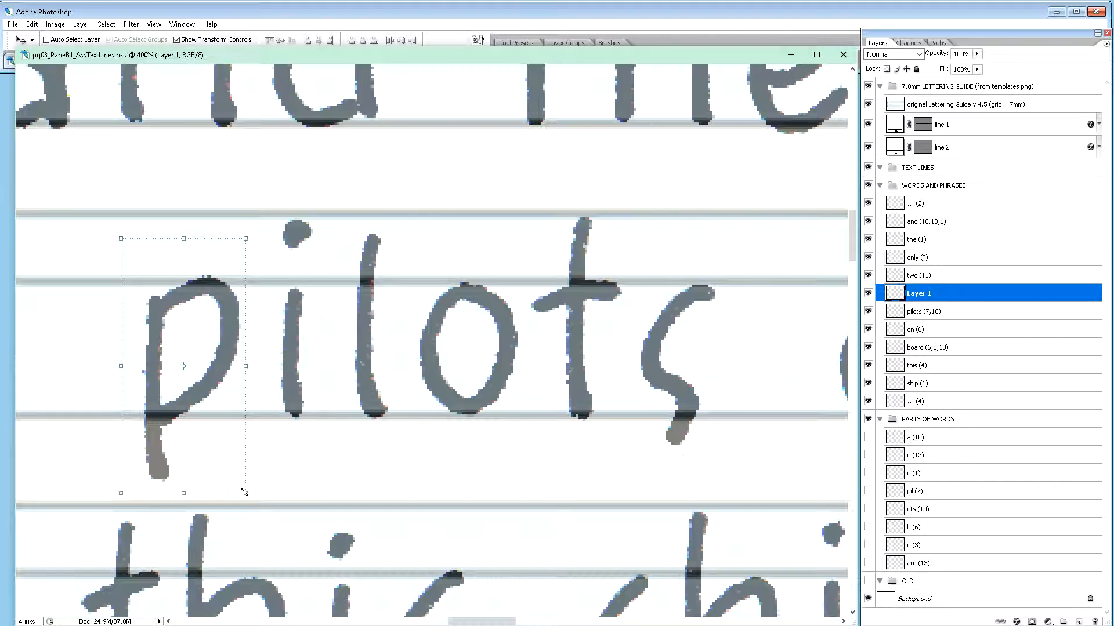
# Step: Move the separated "p" of "pilots" four small increments right, closer to the "i", keeping its height on the baseline
pyautogui.press('Up')
pyautogui.press('Up')
pyautogui.press('Down')
pyautogui.press('Down')
pyautogui.press('Right')
pyautogui.press('Right')
pyautogui.press('Right')
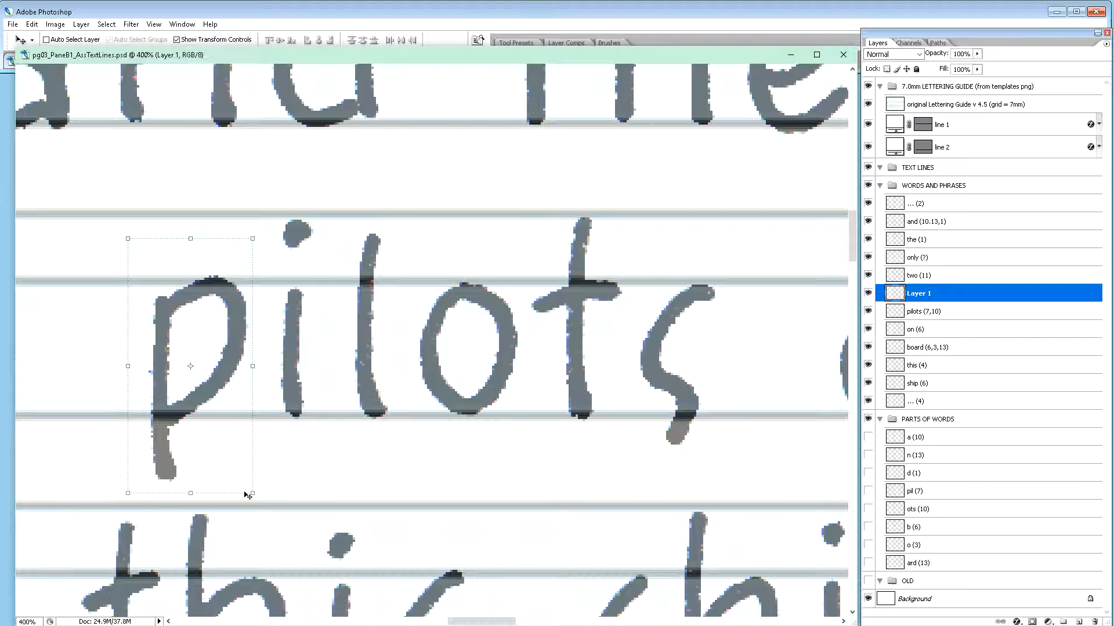
pyautogui.press('Right')
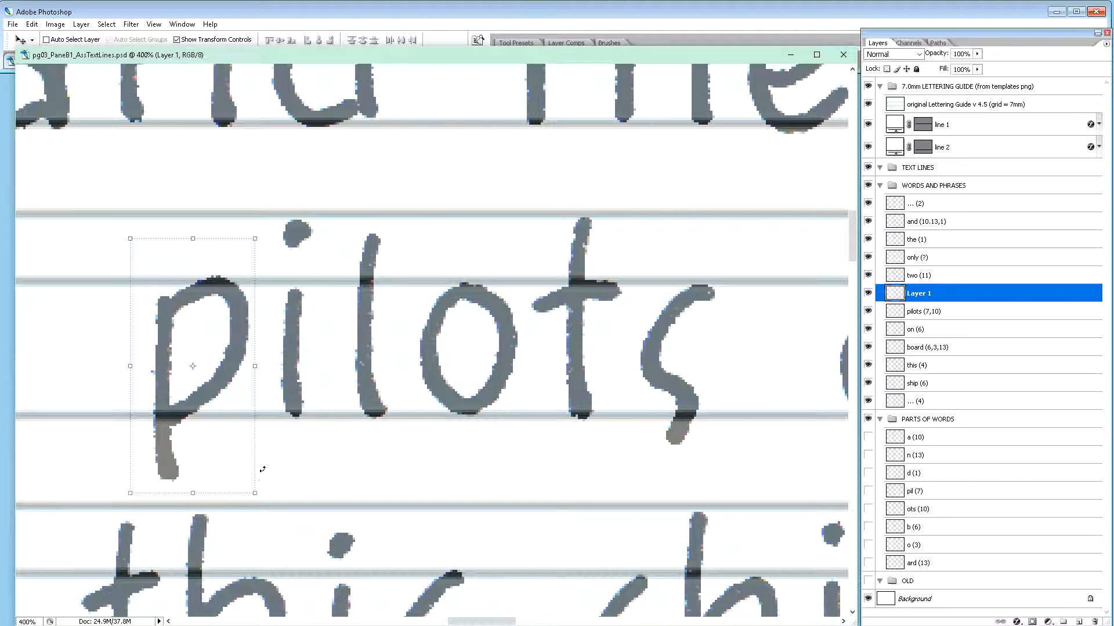
# Step: Merge the separated "p" with the rest of "pilots" and name the merged layer "pilots (7,10)"
pyautogui.click(950, 313)
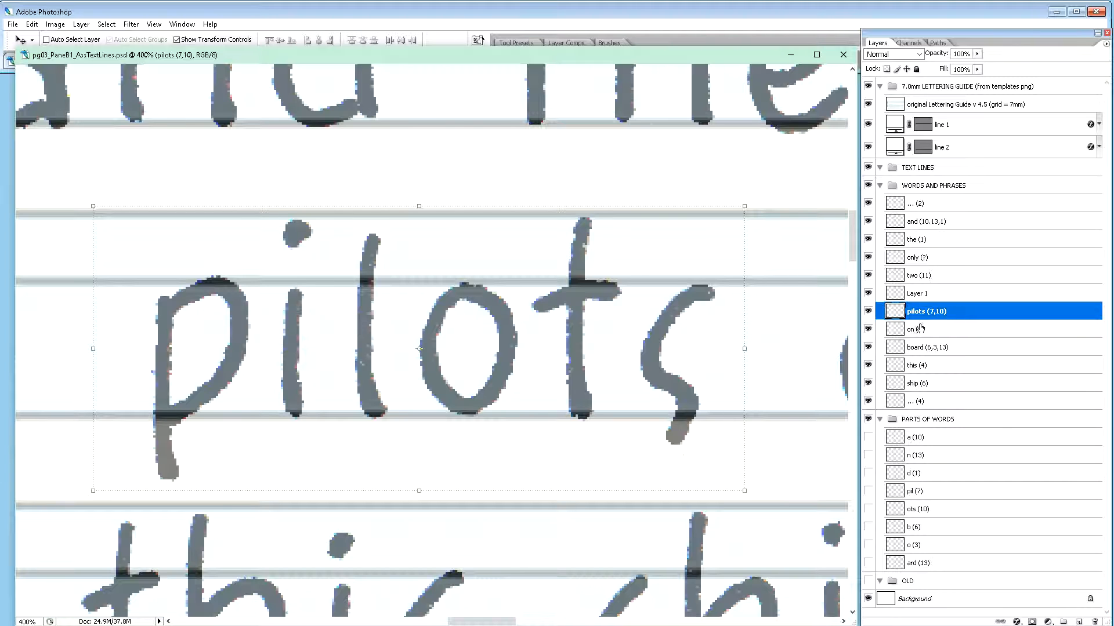
pyautogui.keyDown('shift'); pyautogui.click(916, 294); pyautogui.keyUp('shift')
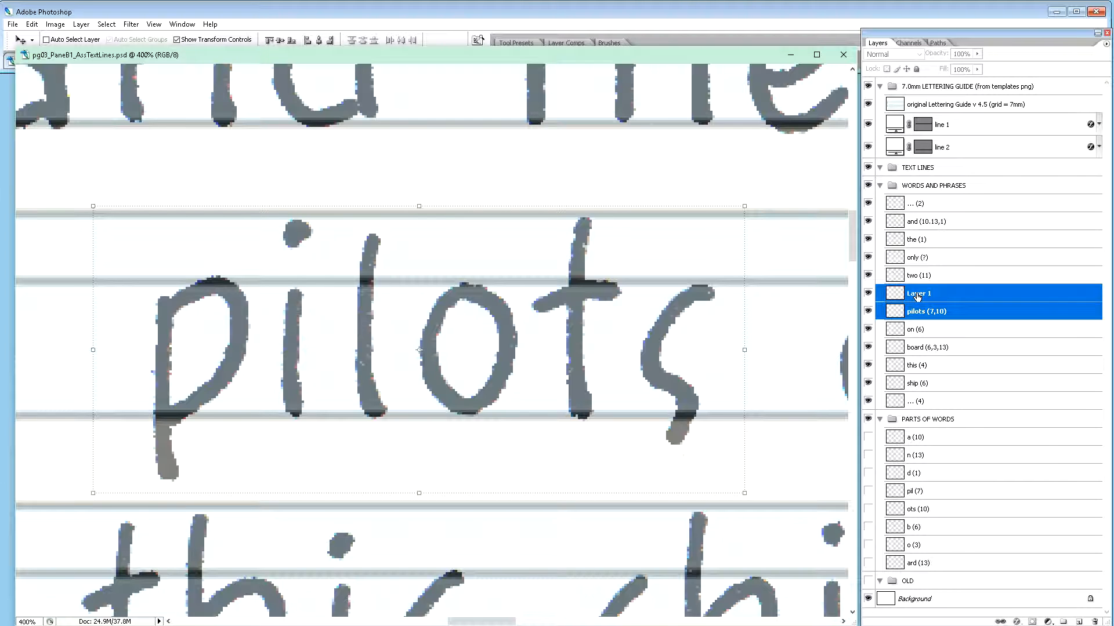
pyautogui.hotkey('ctrl', 'e')
pyautogui.doubleClick(919, 294)
pyautogui.write('pilots (7,10)')
pyautogui.press('Return')
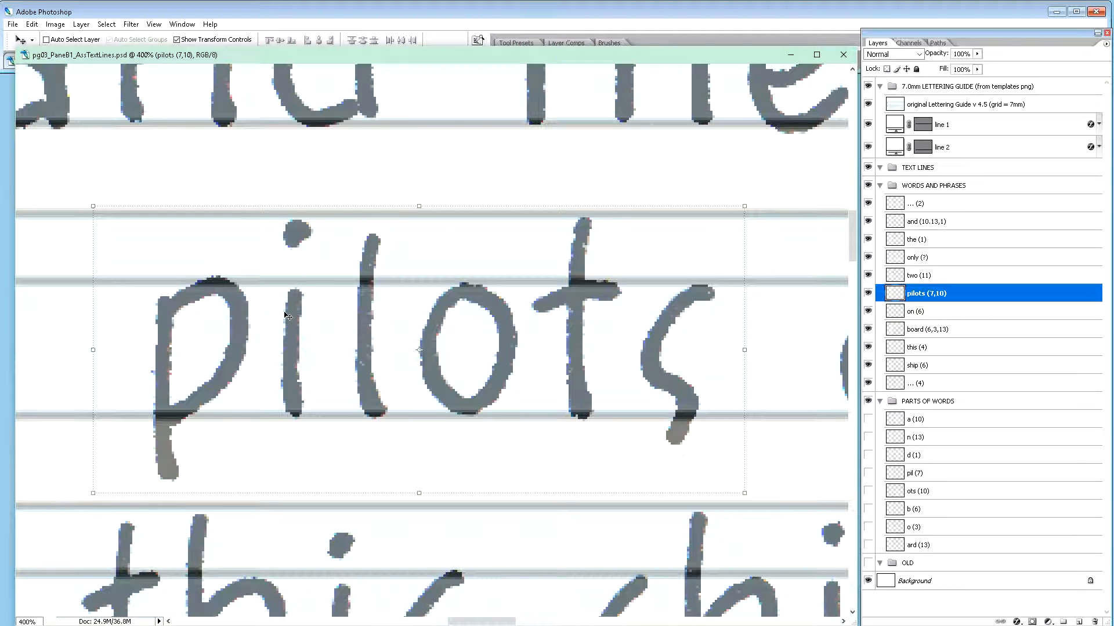
# Step: Select the letters "pi" on the "pilots (7,10)" layer with a rectangular marquee and cut them onto their own layer
pyautogui.press('m')
pyautogui.moveTo(128, 190); pyautogui.dragTo(317, 486)
pyautogui.press('v')
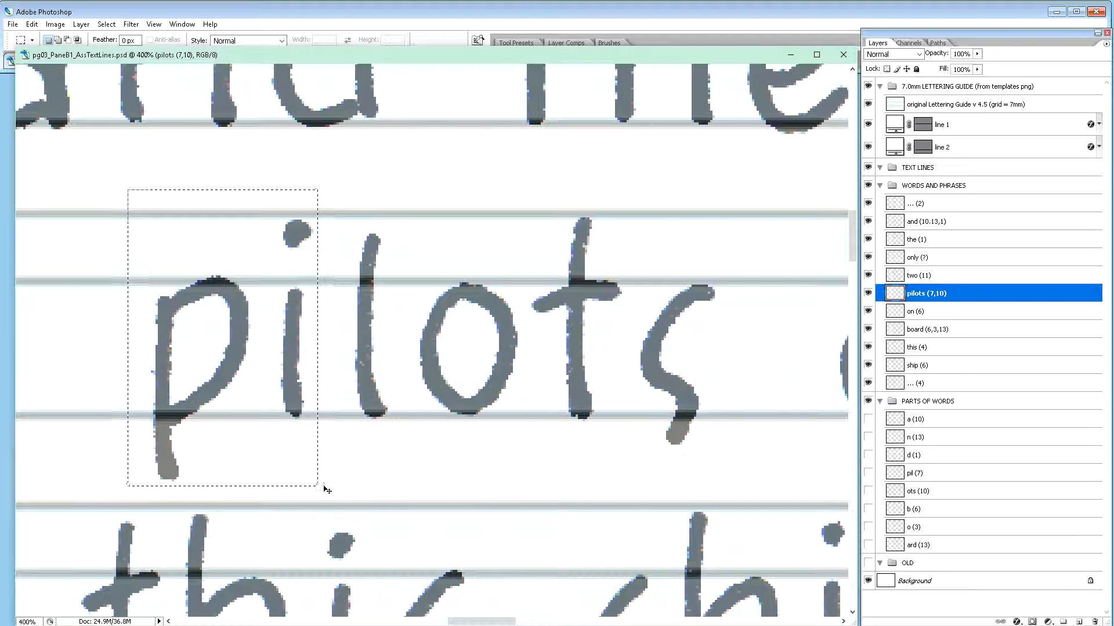
pyautogui.hotkey('ctrl', 'shift', 'j')
# Step: Raise the separated "pi" of "pilots" by one small increment relative to the baseline
pyautogui.press('Up')
pyautogui.press('Up')
pyautogui.press('Up')
pyautogui.press('Up')
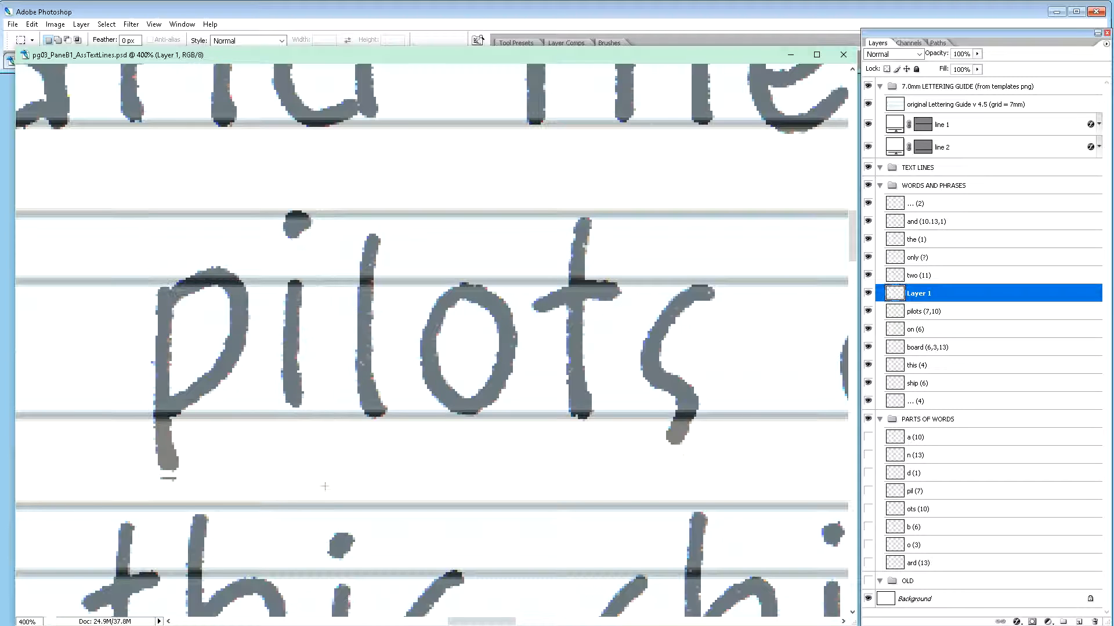
pyautogui.press('v')
pyautogui.press('Down')
pyautogui.press('Down')
pyautogui.press('Down')
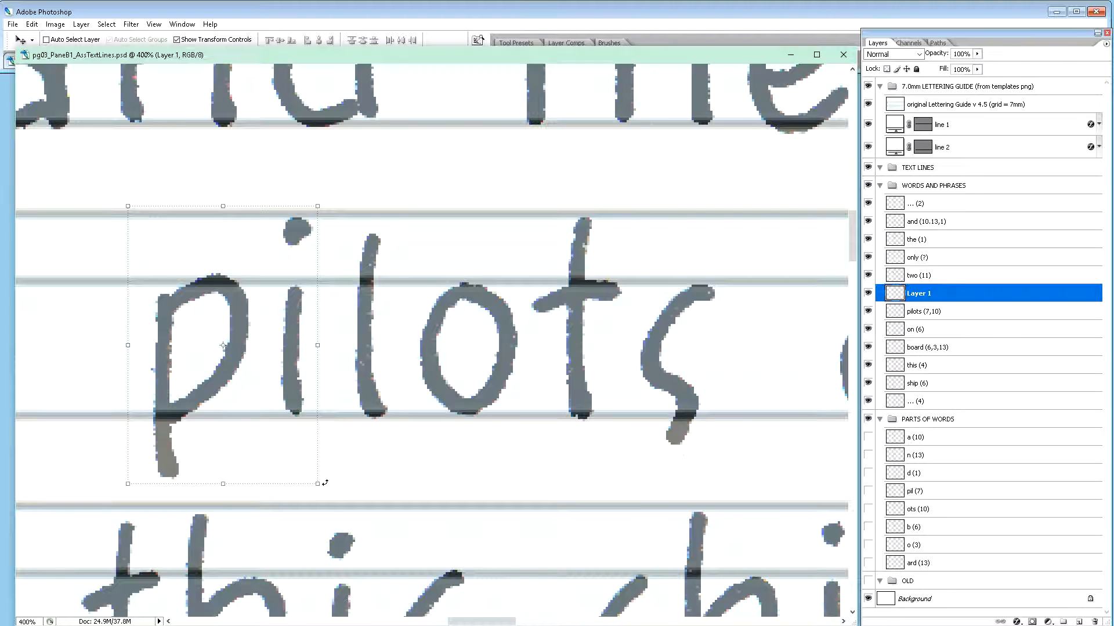
# Step: Move the separated "pi" of "pilots" four small increments right, closer to the "l", keeping its height on the baseline
pyautogui.press('Right')
pyautogui.press('Right')
pyautogui.press('Right')
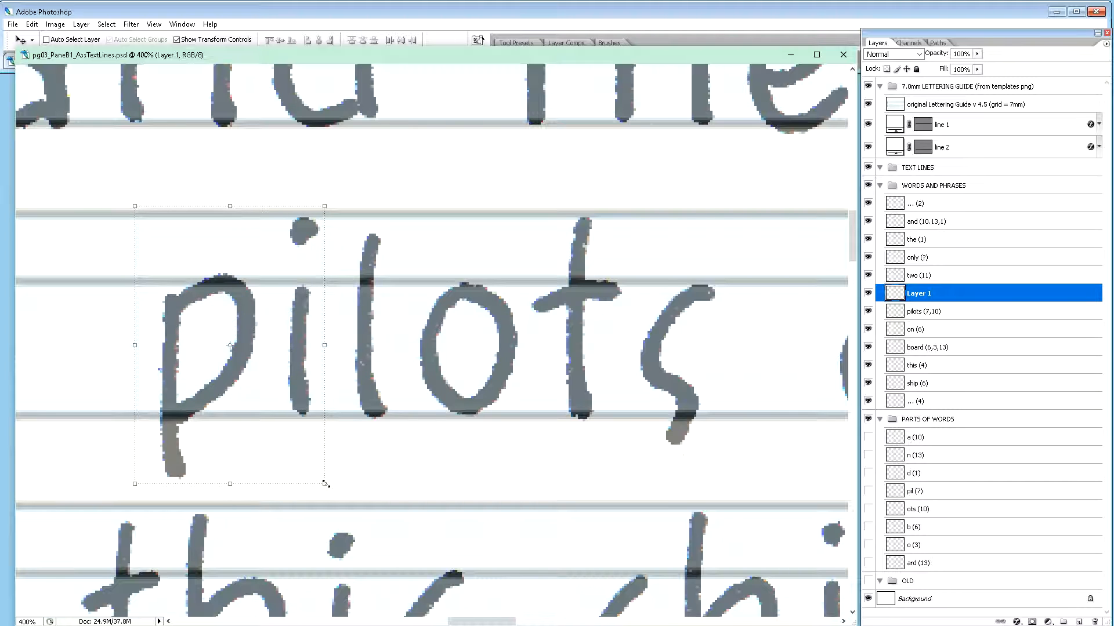
pyautogui.press('Right')
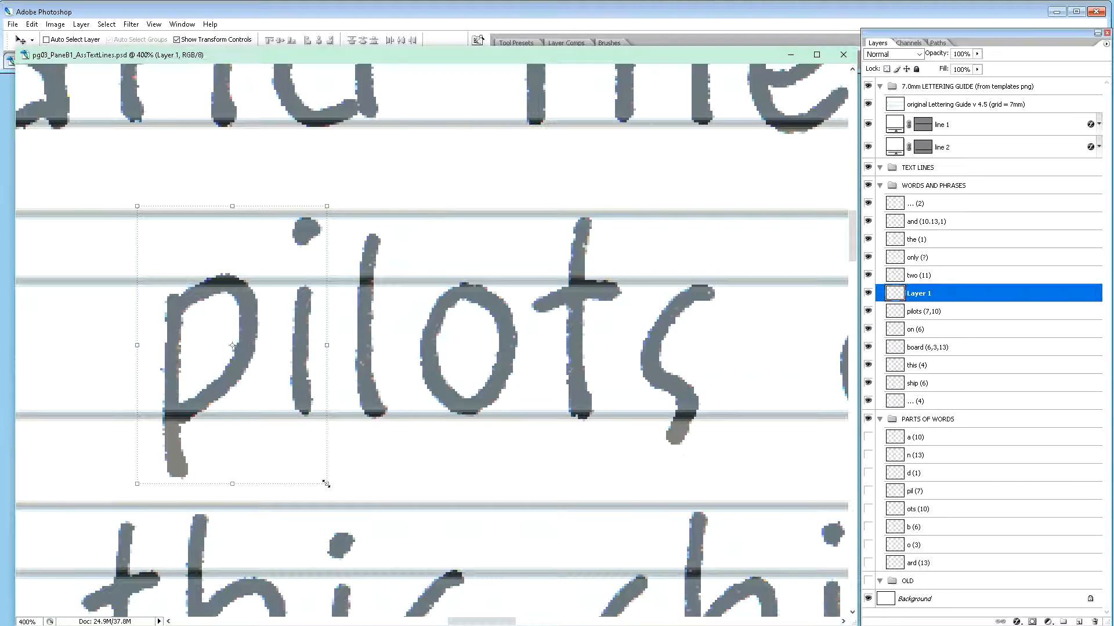
# Step: Compare the shifted "pi" with its previous position by temporarily fading its layer to 50% opacity and toggling the layer's visibility
pyautogui.press('5')
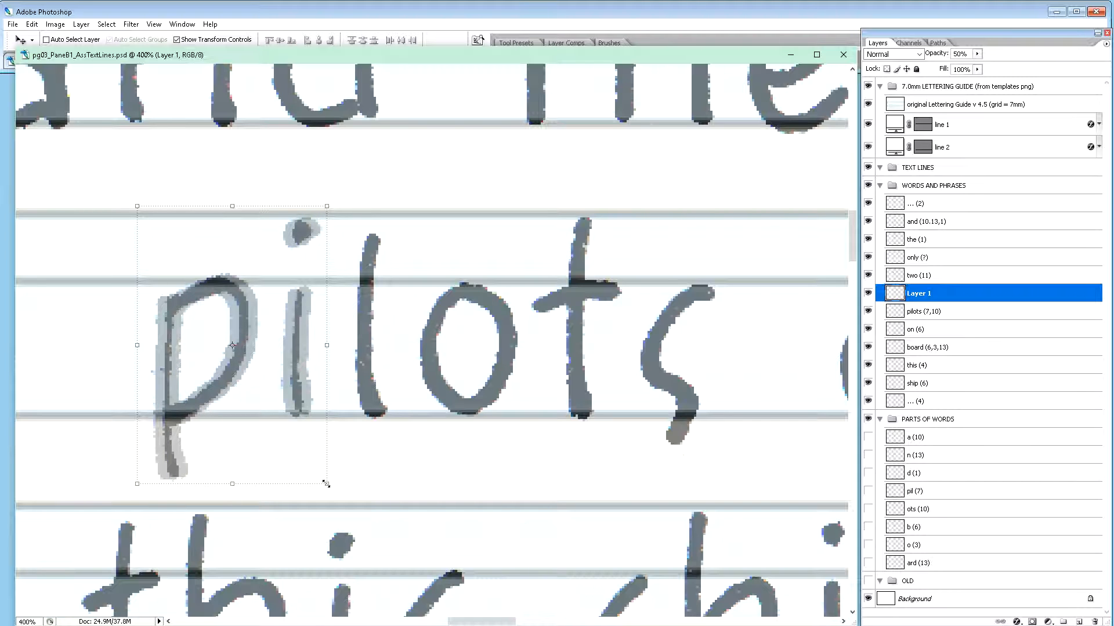
pyautogui.press('0')
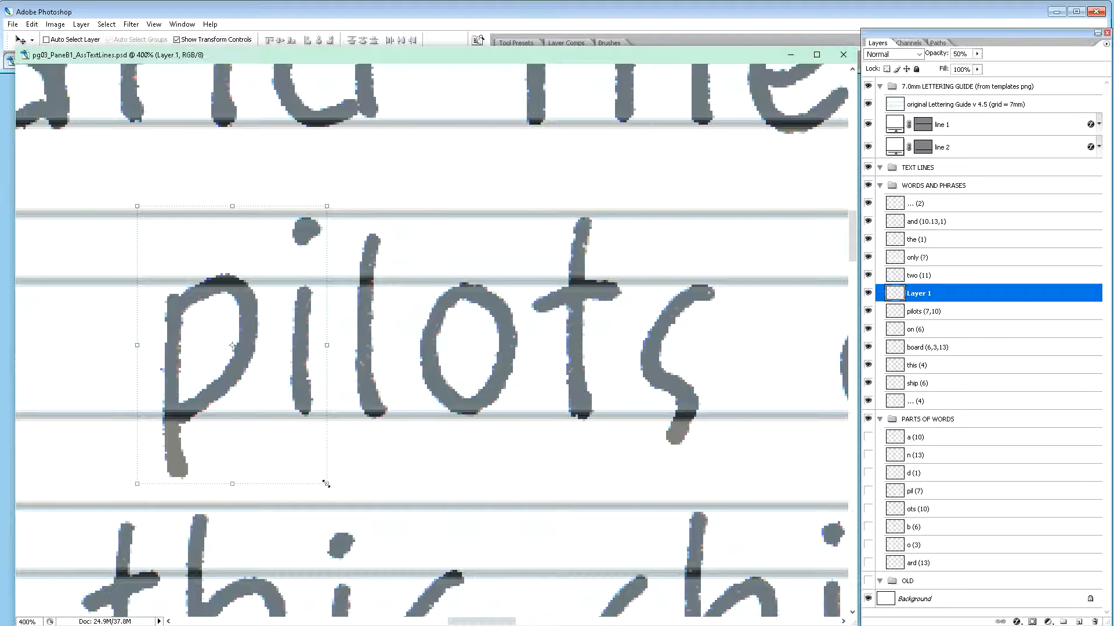
pyautogui.press('5')
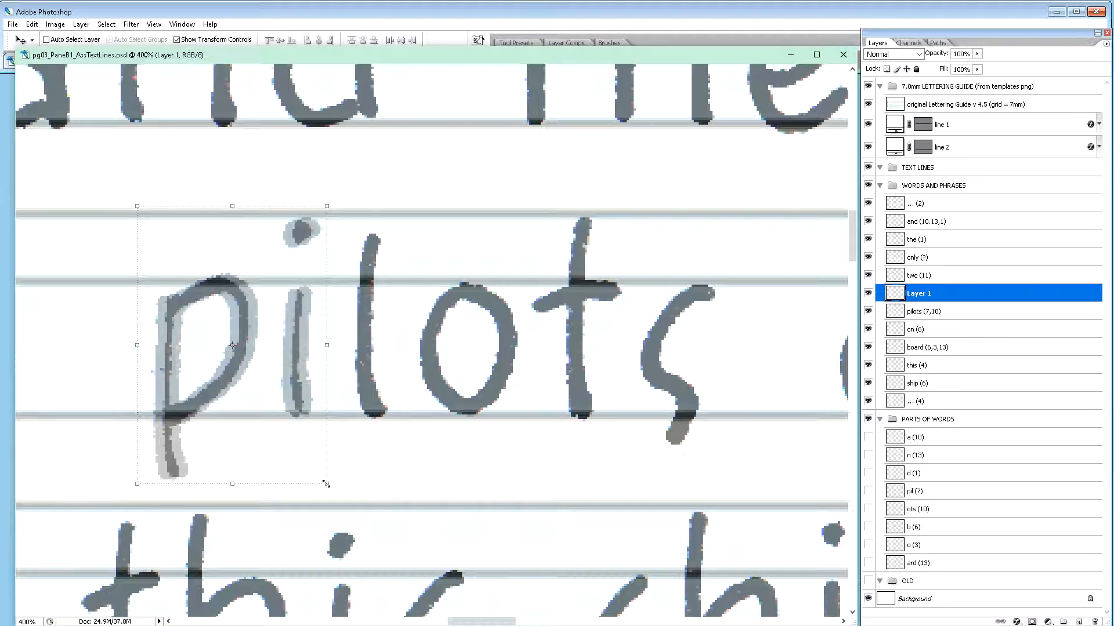
pyautogui.press('0')
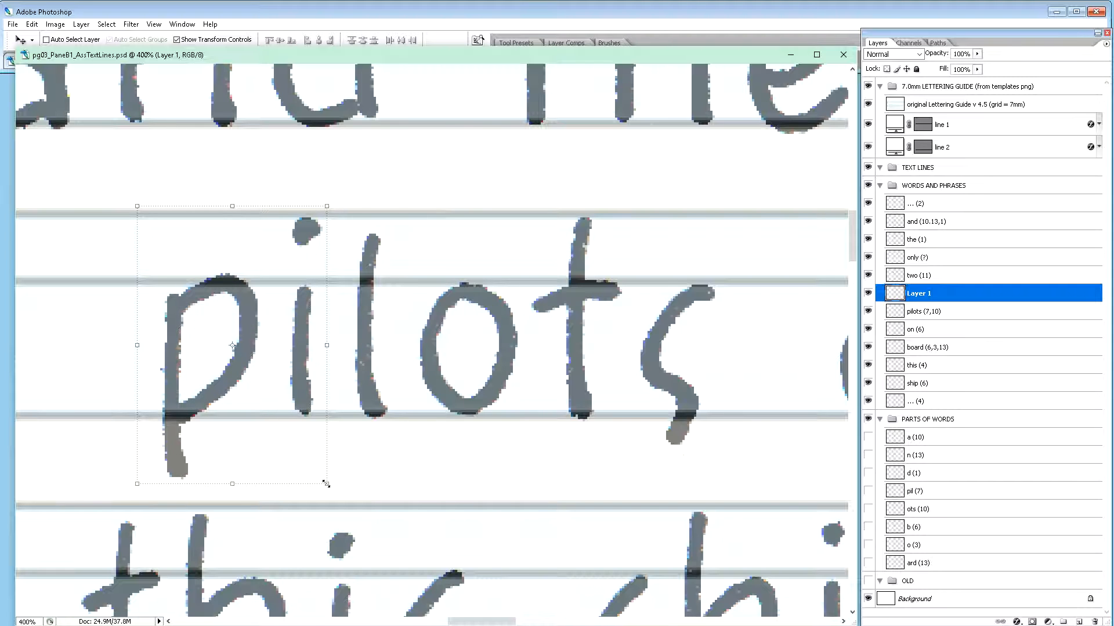
pyautogui.press('5')
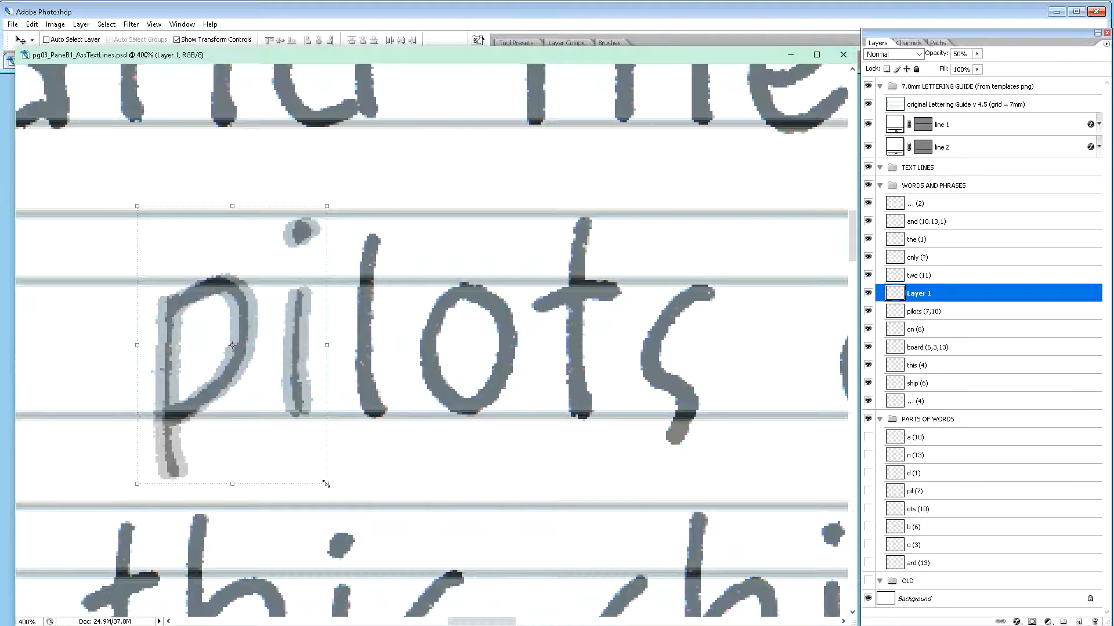
pyautogui.press('0')
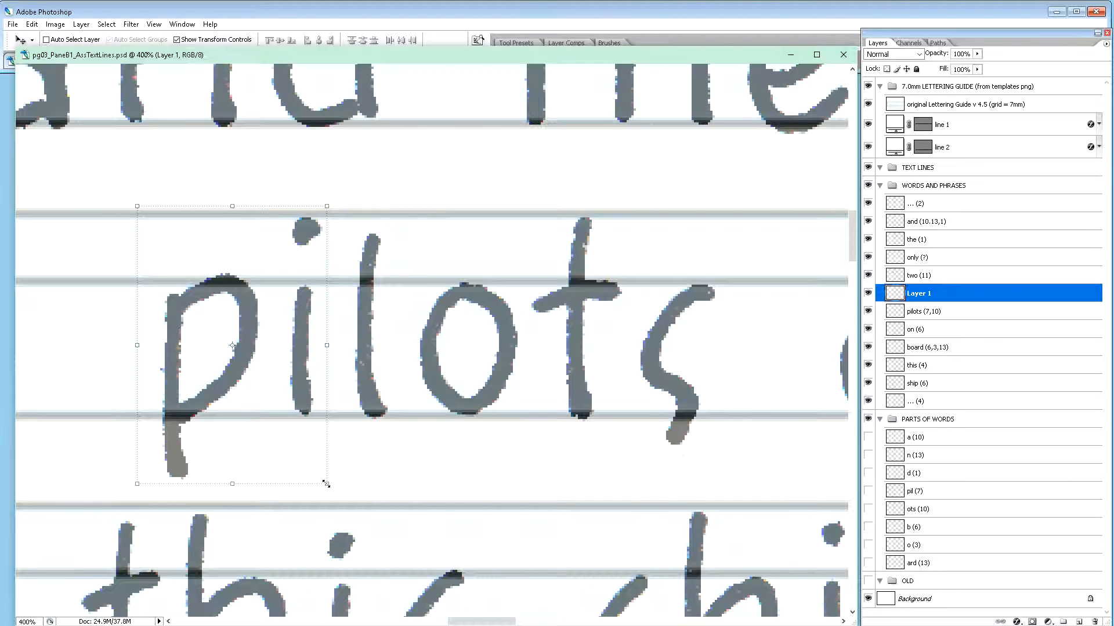
pyautogui.click(868, 294)
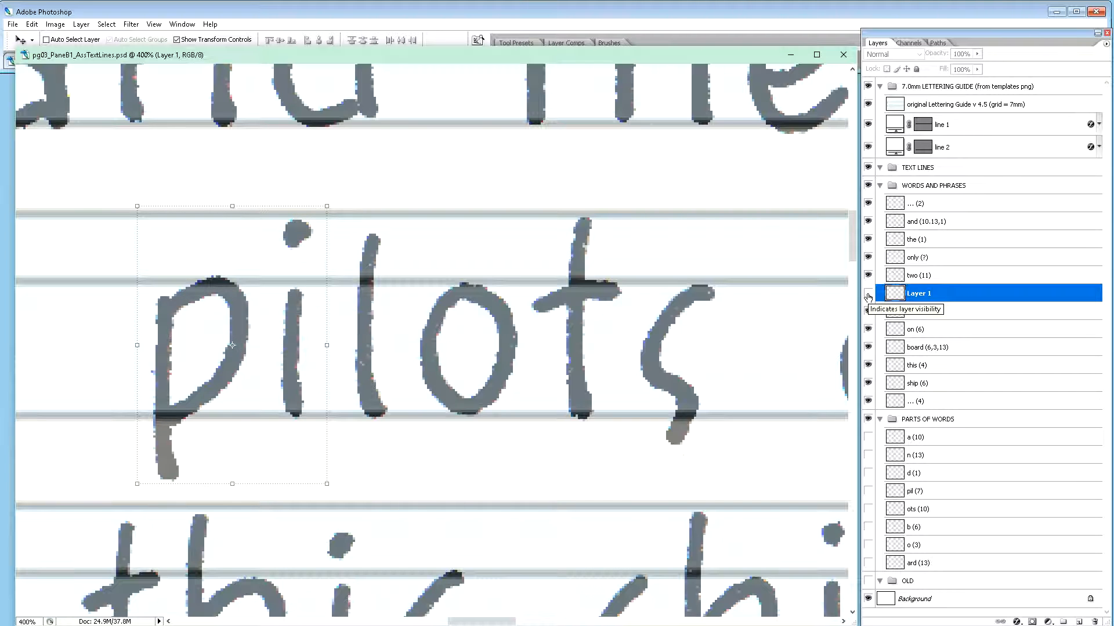
pyautogui.click(867, 294)
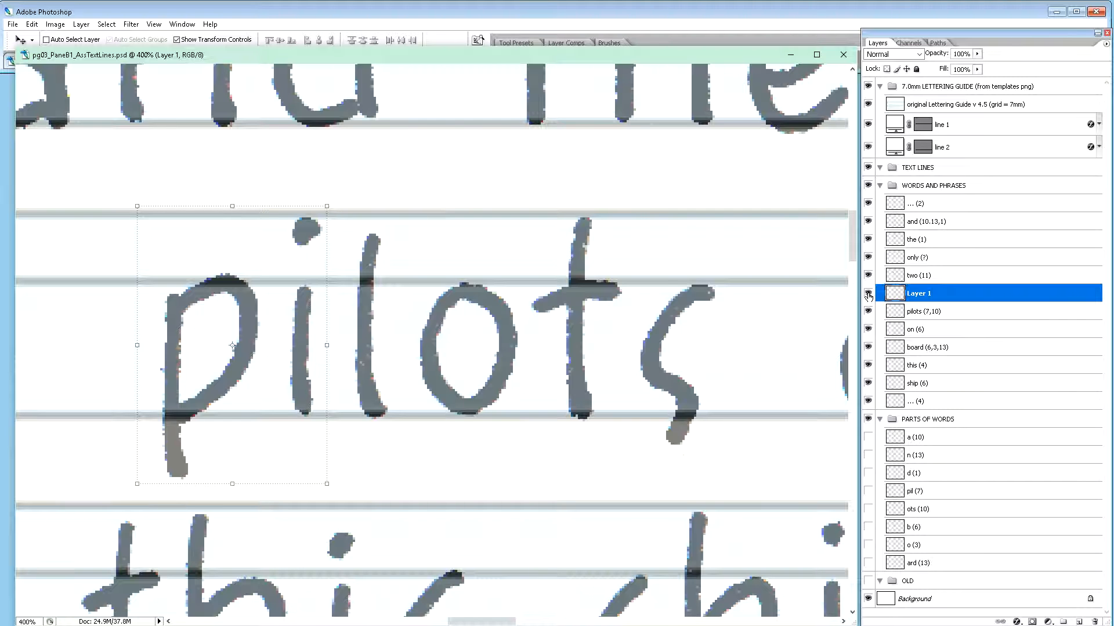
# Step: Merge the separated "pi" with the rest of "pilots" and name the merged layer "pilots (7,10)"
pyautogui.hotkey('ctrl', '-')
pyautogui.hotkey('ctrl', '-')
pyautogui.hotkey('ctrl', '-')
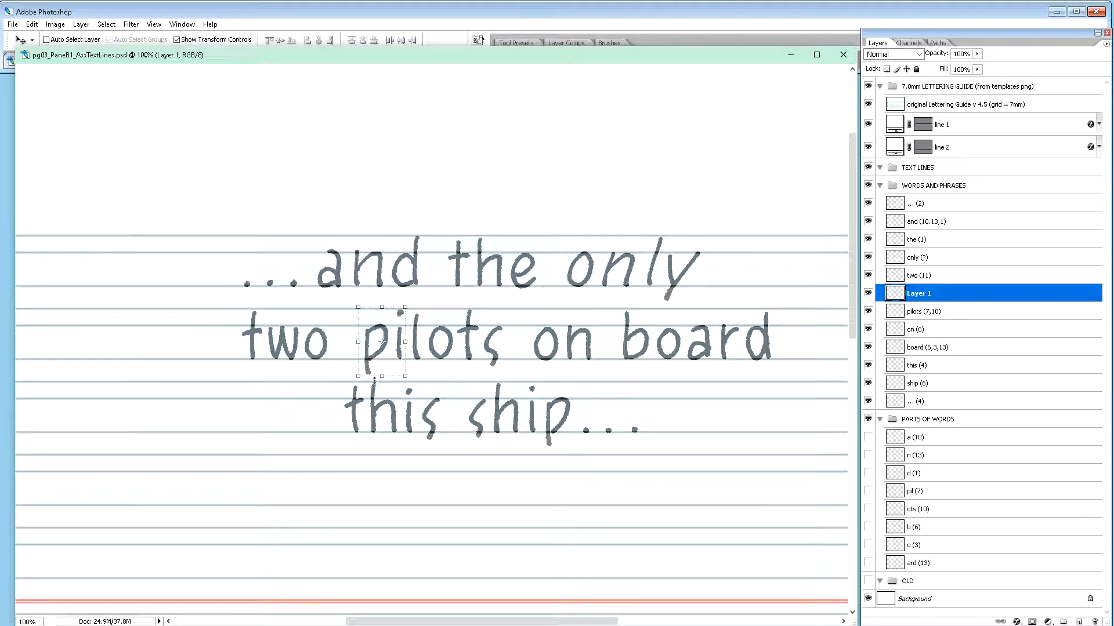
pyautogui.doubleClick(937, 312)
pyautogui.hotkey('ctrl', 'c')
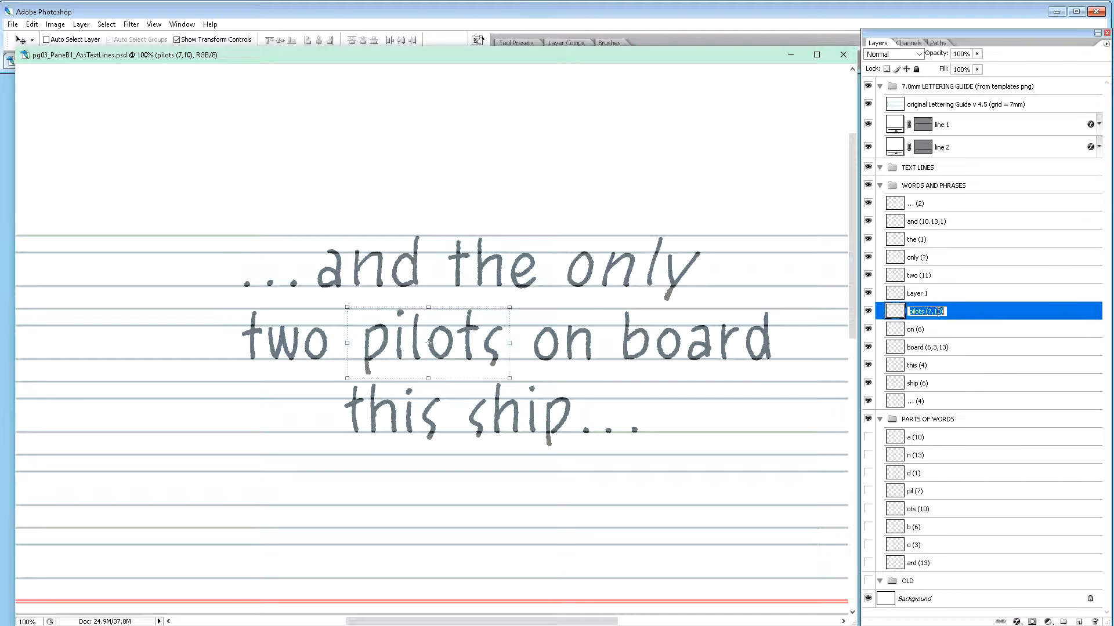
pyautogui.keyDown('shift'); pyautogui.click(914, 297); pyautogui.keyUp('shift')
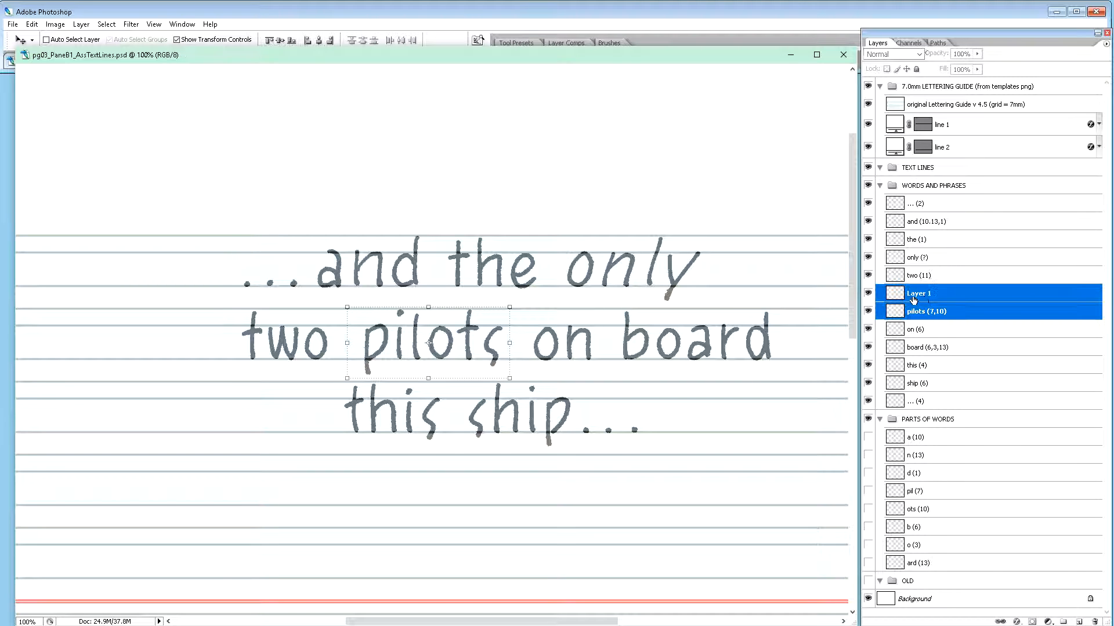
pyautogui.hotkey('ctrl', 'e')
pyautogui.doubleClick(921, 293)
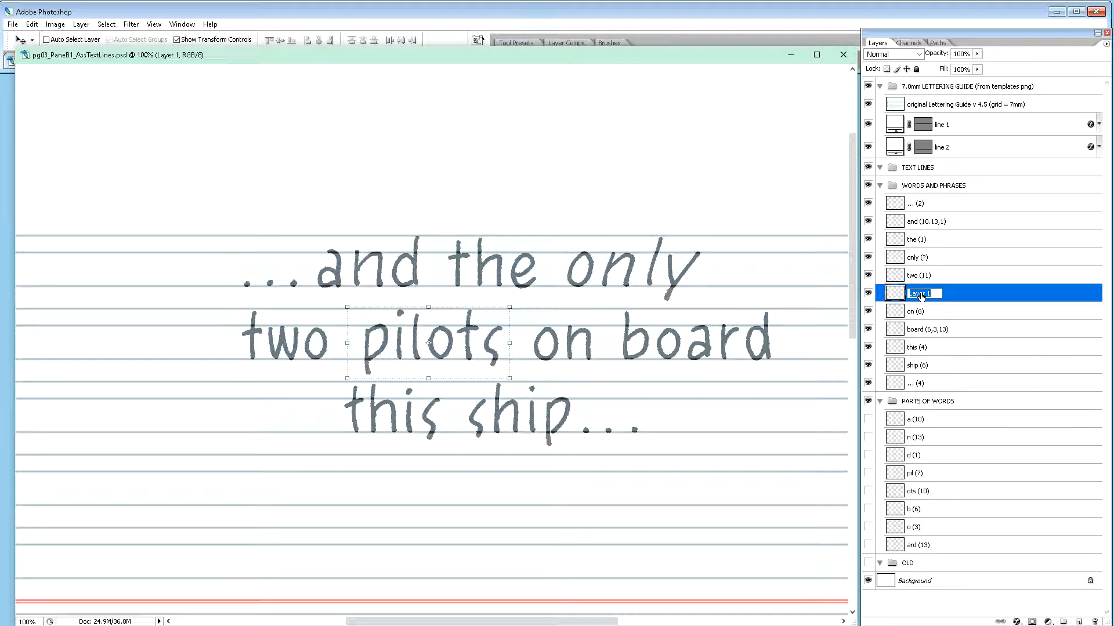
pyautogui.hotkey('ctrl', 'v')
pyautogui.press('Return')
# Step: Select the letters "pil" on the "pilots (7,10)" layer with a rectangular marquee and cut them onto their own layer
pyautogui.hotkey('ctrl', '+')
pyautogui.hotkey('ctrl', '+')
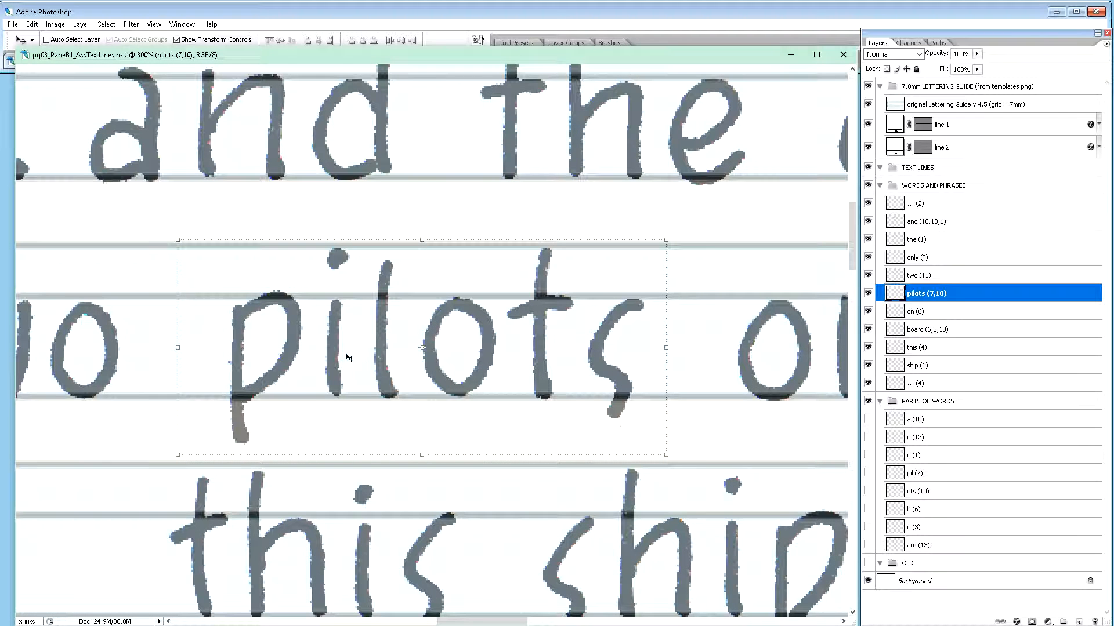
pyautogui.press('m')
pyautogui.moveTo(201, 226); pyautogui.dragTo(404, 459)
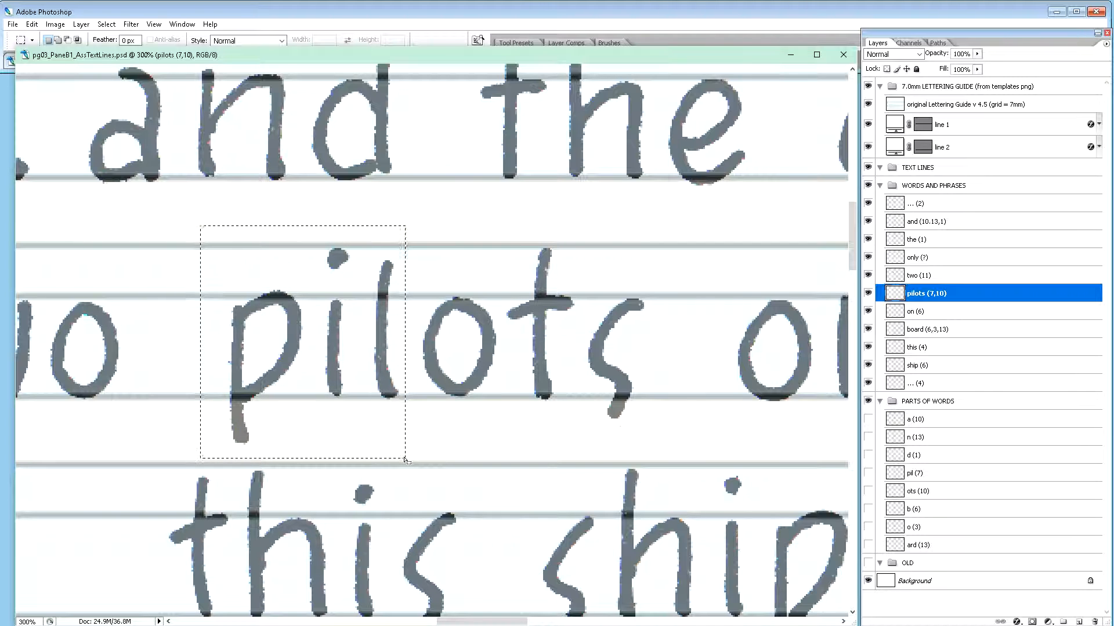
pyautogui.hotkey('ctrl', 'j')
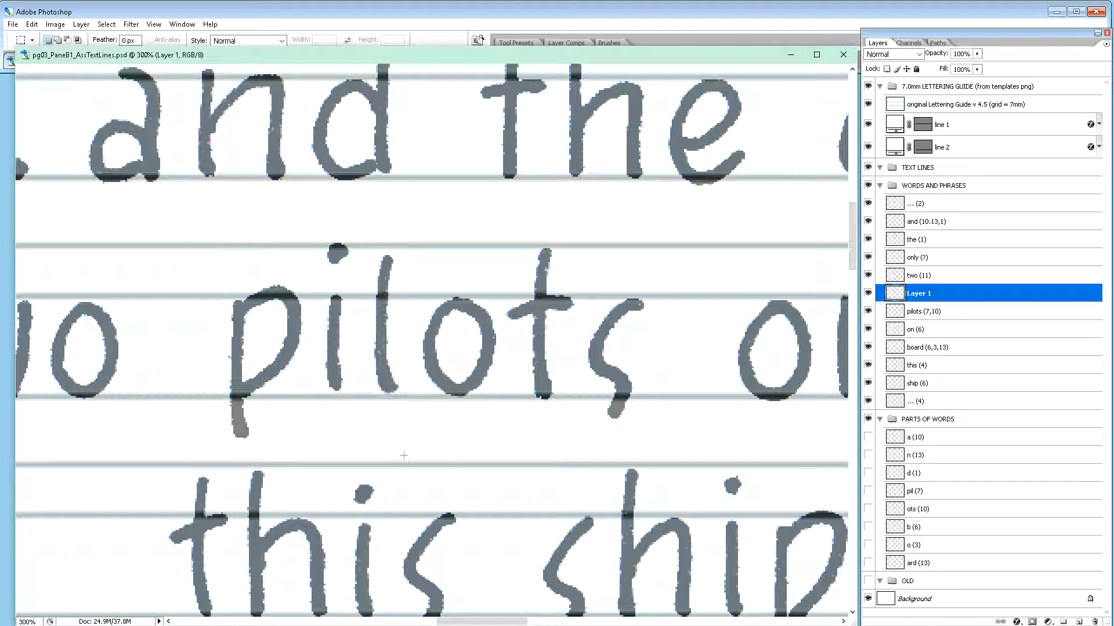
# Step: Lower the separated "pil" three small increments onto the baseline and move it three increments right, closer to the "o"
pyautogui.press('v')
pyautogui.press('Down')
pyautogui.press('Down')
pyautogui.press('Down')
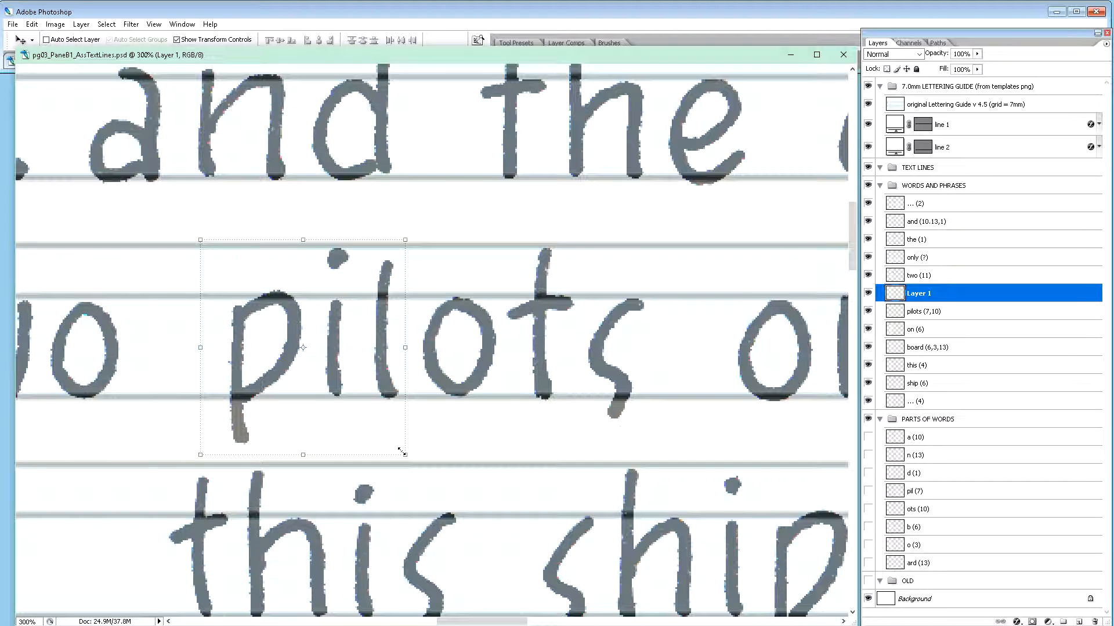
pyautogui.press('Down')
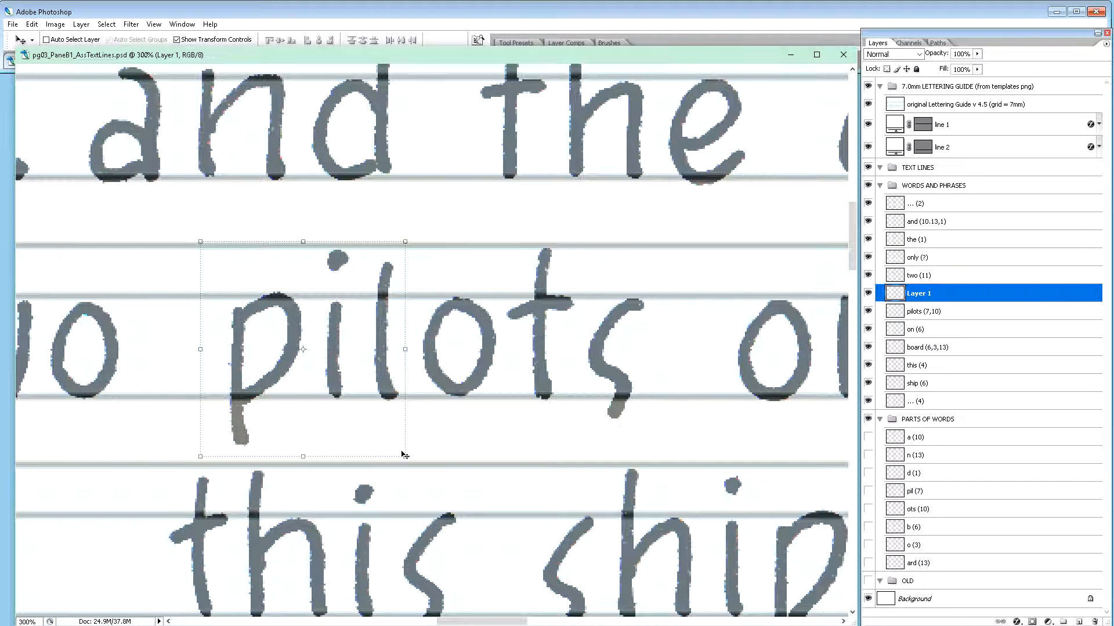
pyautogui.press('Up')
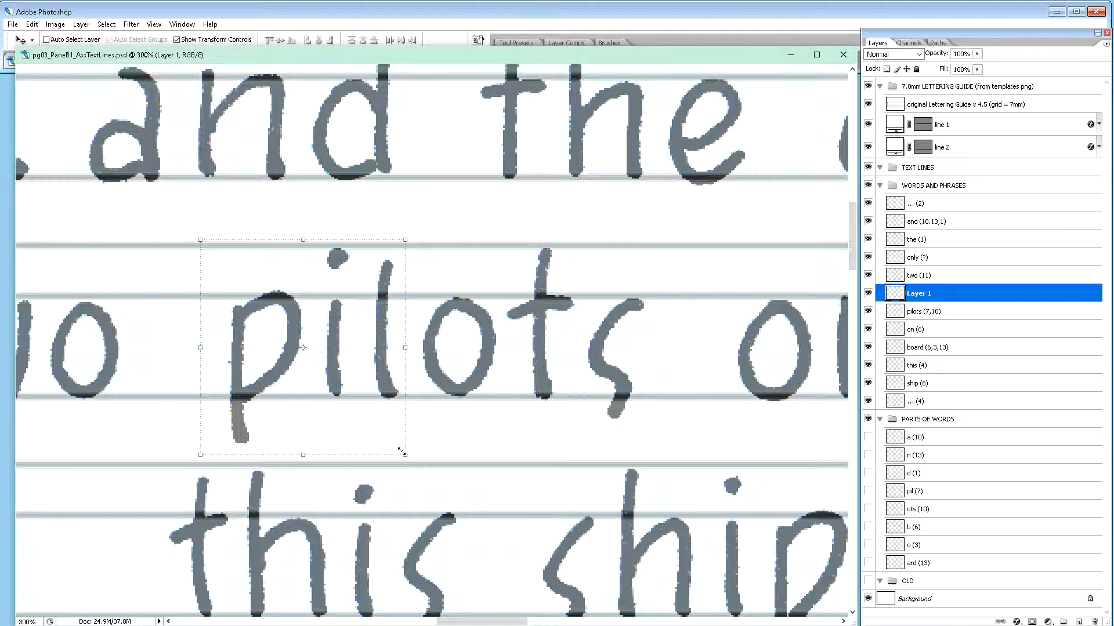
pyautogui.press('Right')
pyautogui.press('Right')
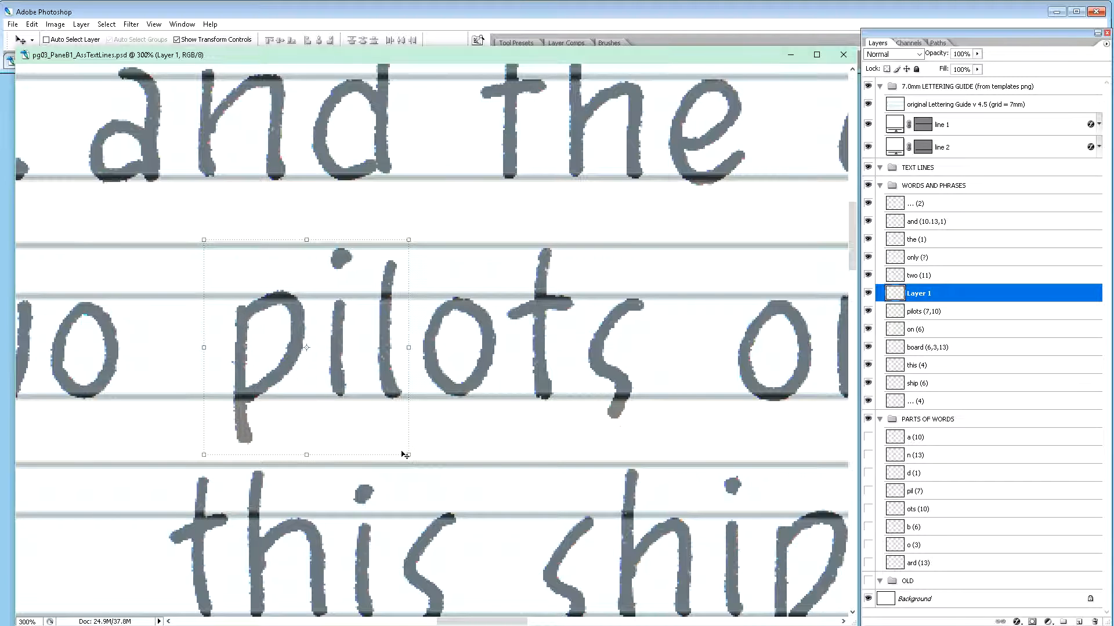
pyautogui.press('Right')
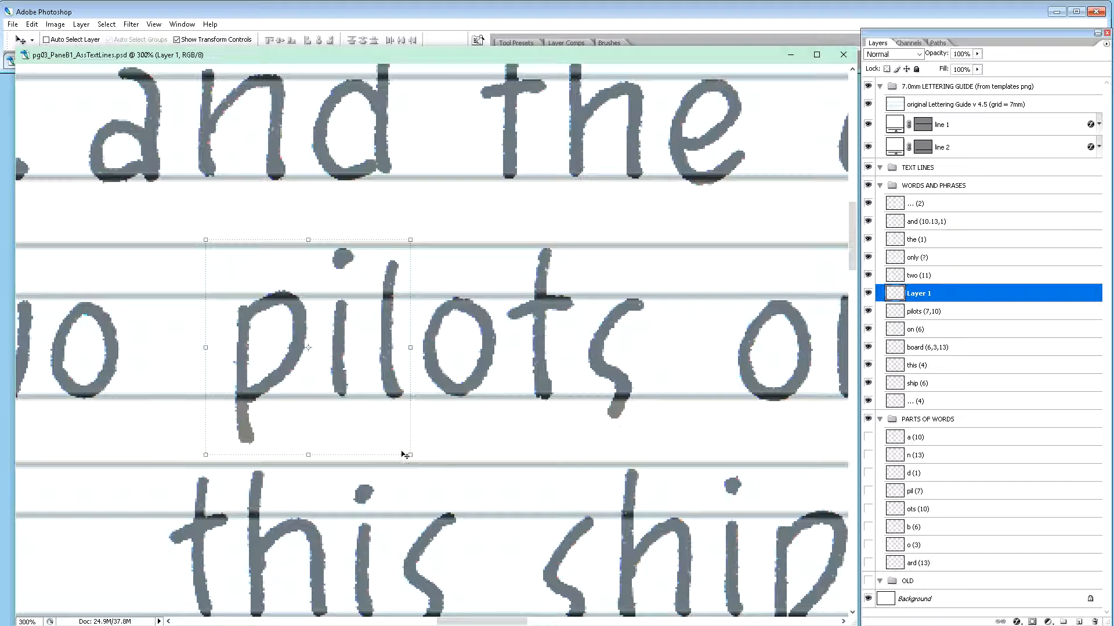
# Step: Merge the separated "pil" with the rest of "pilots" and name the merged layer "pilots (7,10)"
pyautogui.hotkey('ctrl', '-')
pyautogui.hotkey('ctrl', '-')
pyautogui.hotkey('ctrl', '-')
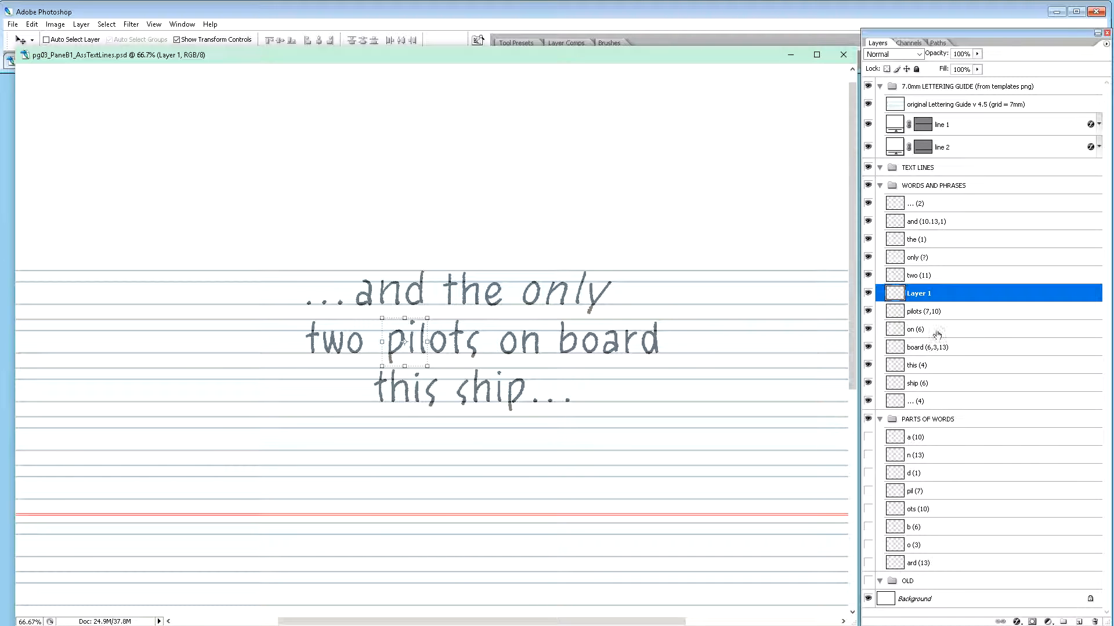
pyautogui.doubleClick(925, 311)
pyautogui.hotkey('ctrl', 'c')
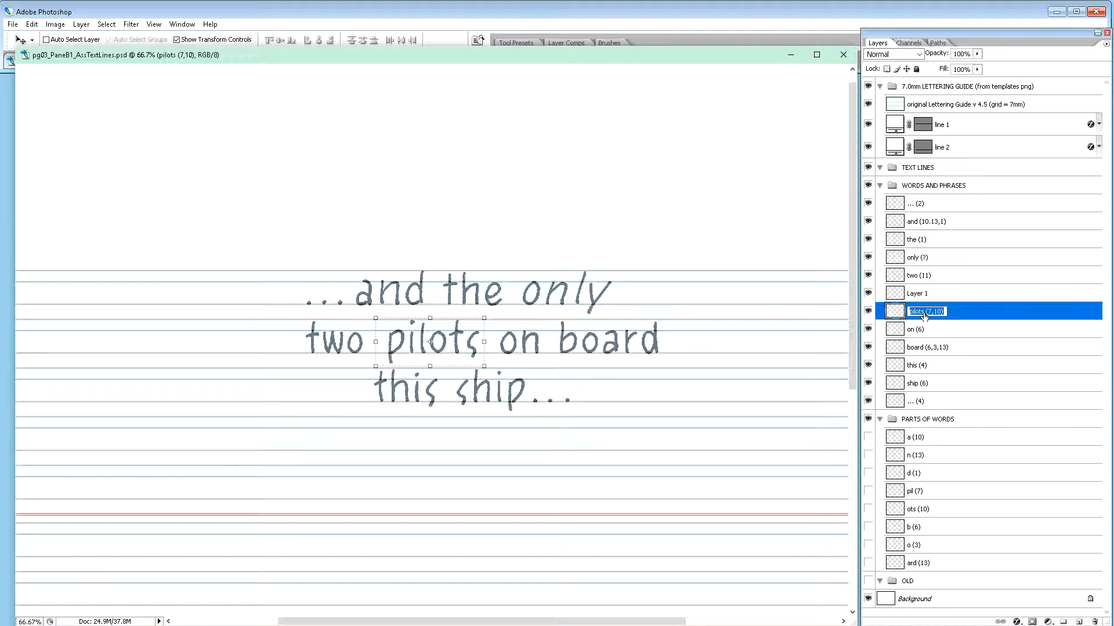
pyautogui.keyDown('shift'); pyautogui.click(919, 298); pyautogui.keyUp('shift')
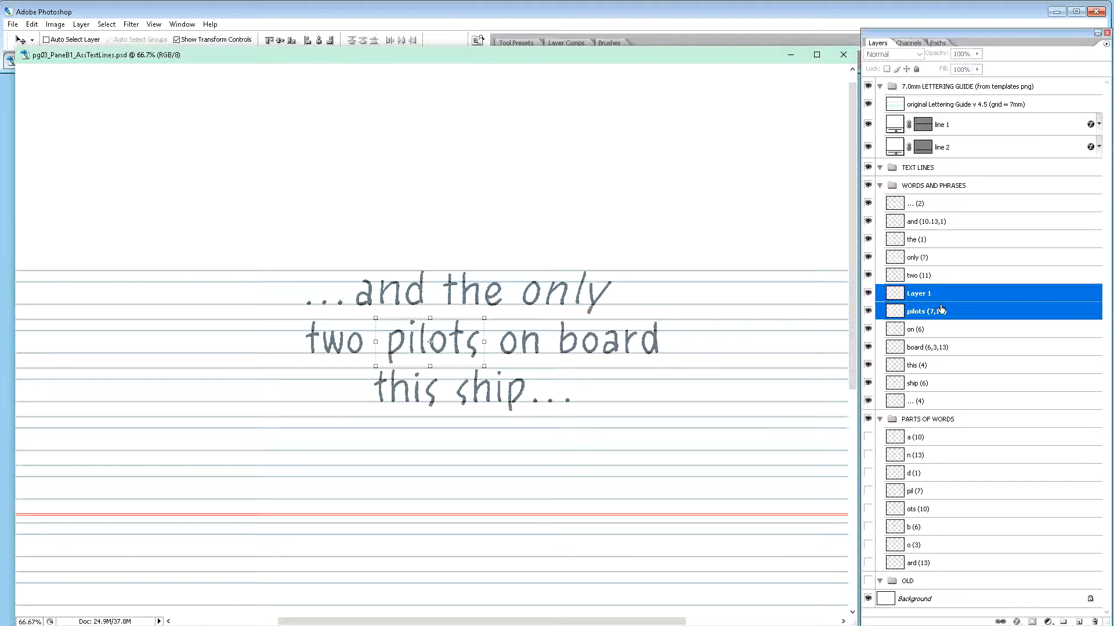
pyautogui.hotkey('ctrl', 'e')
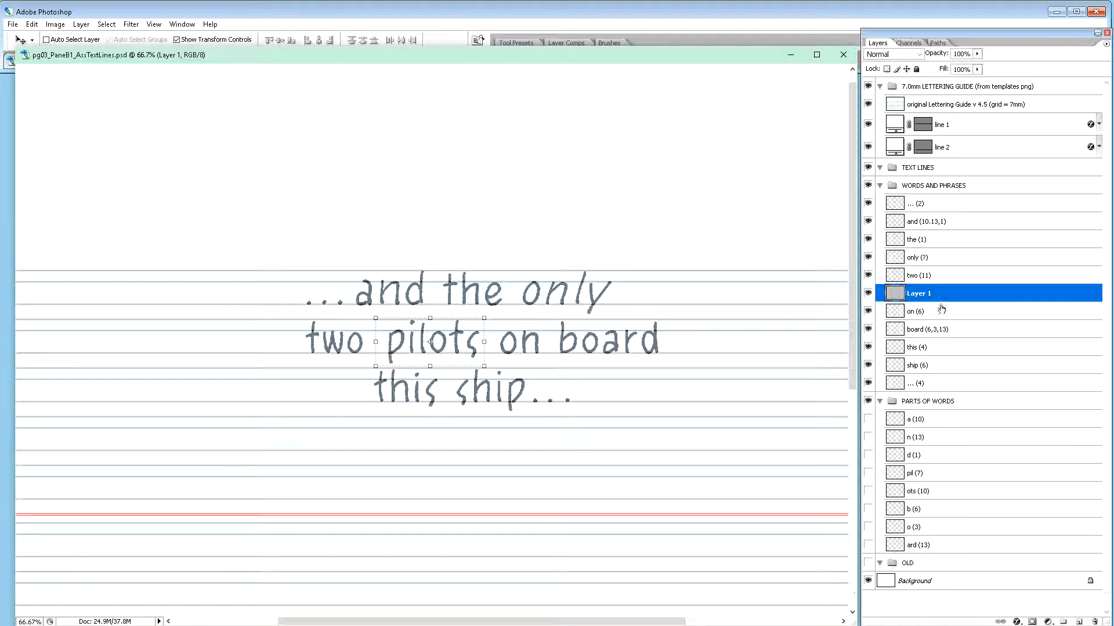
pyautogui.doubleClick(919, 293)
pyautogui.hotkey('ctrl', 'v')
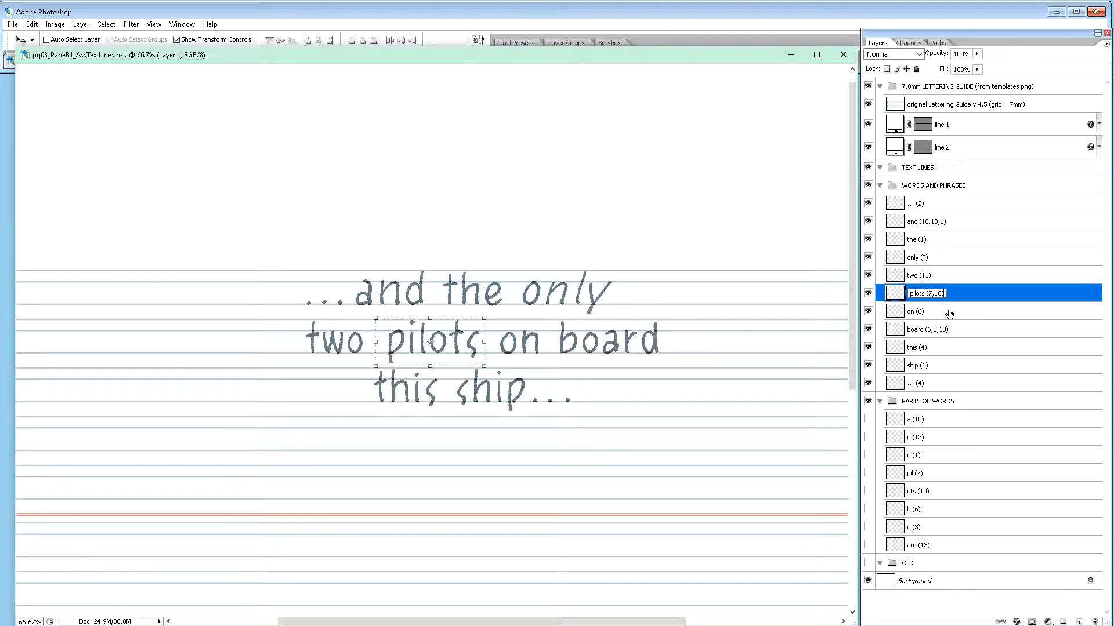
pyautogui.press('Return')
# Step: Select the letters "tw" on the "two (11)" layer with a rectangular marquee and cut them onto their own layer
pyautogui.click(915, 276)
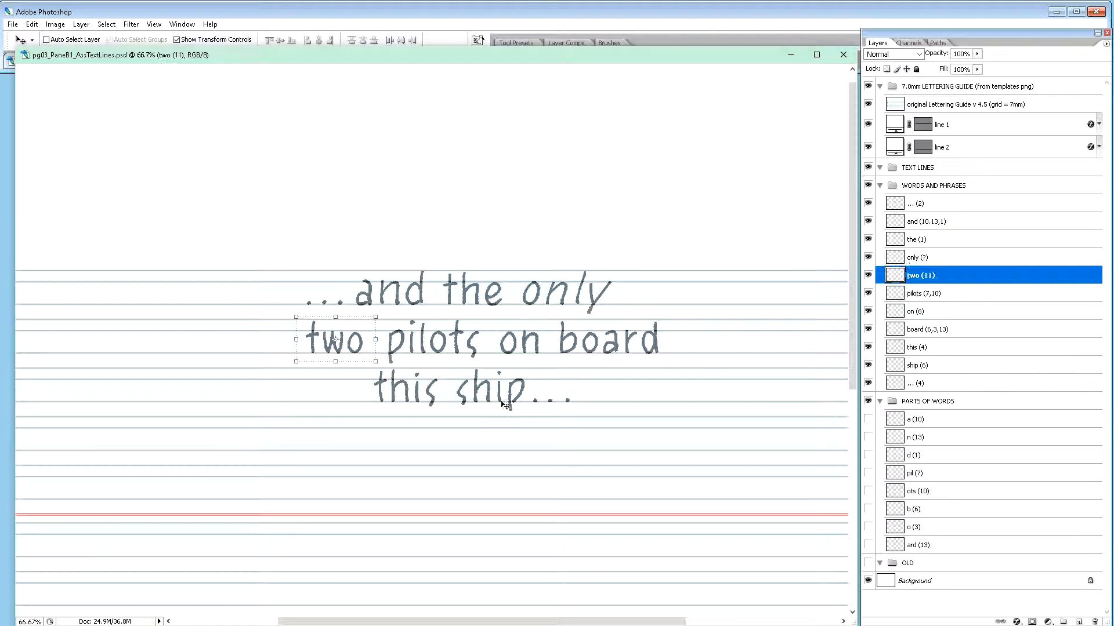
pyautogui.hotkey('ctrl', '+')
pyautogui.hotkey('ctrl', '+')
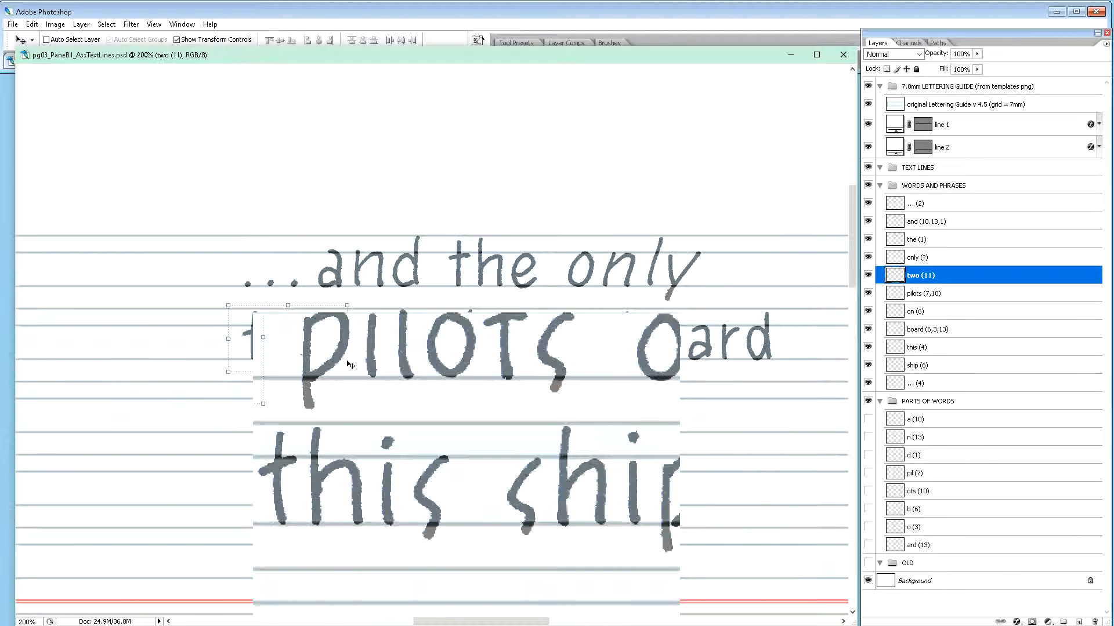
pyautogui.moveTo(492, 619); pyautogui.dragTo(456, 588)
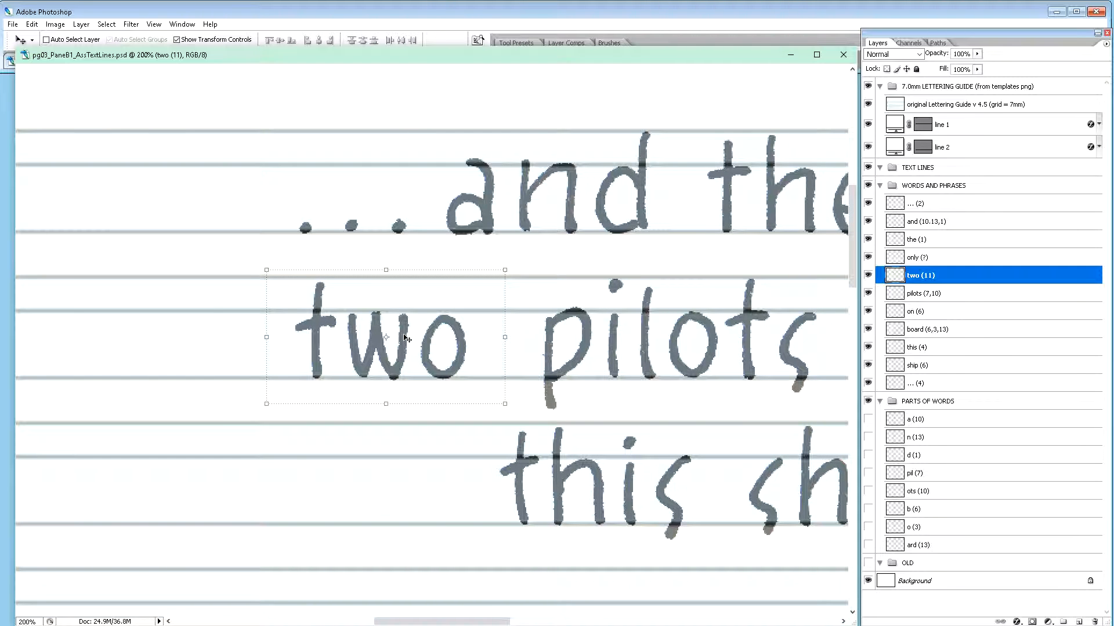
pyautogui.press('m')
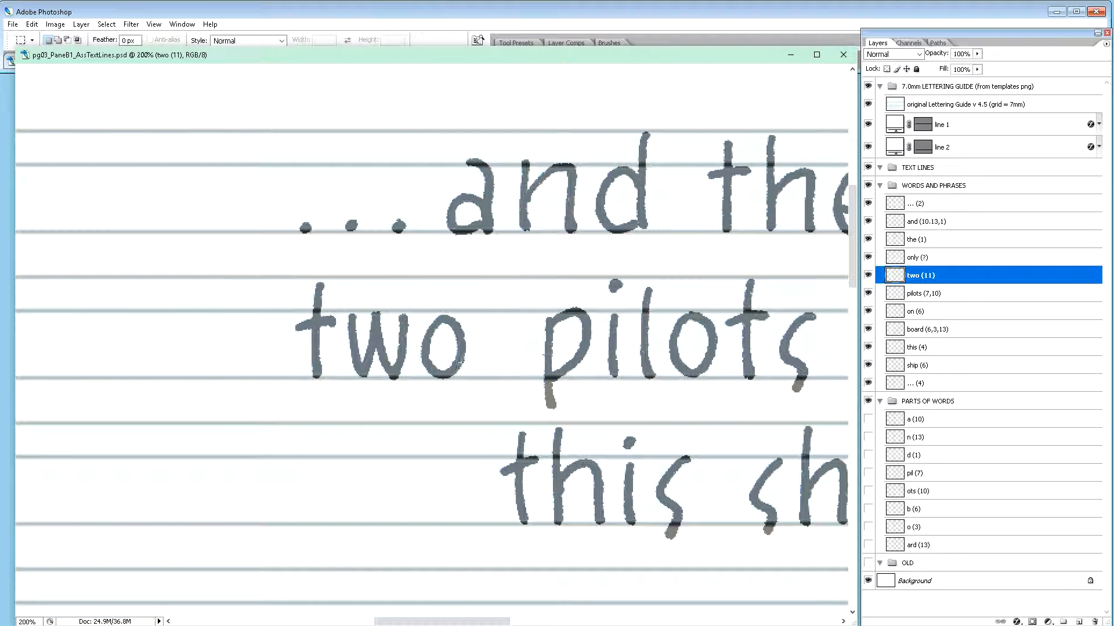
pyautogui.moveTo(279, 259); pyautogui.dragTo(413, 417)
pyautogui.hotkey('ctrl', 'j')
# Step: Raise the separated "tw" of "two" by one small increment and move it two increments left, away from the "o"
pyautogui.press('v')
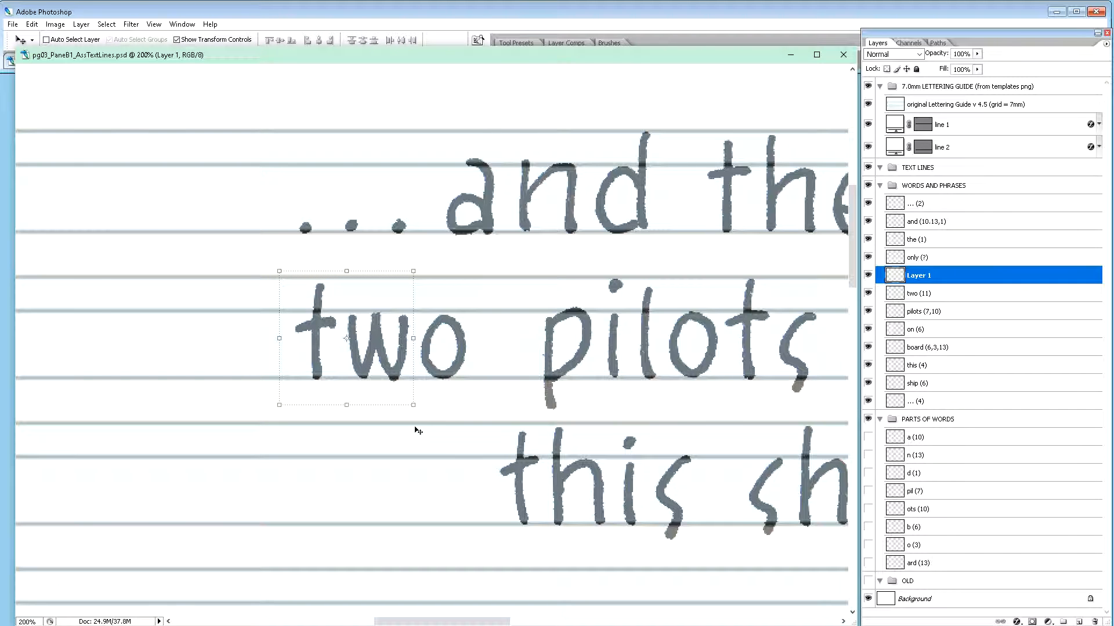
pyautogui.press('Up')
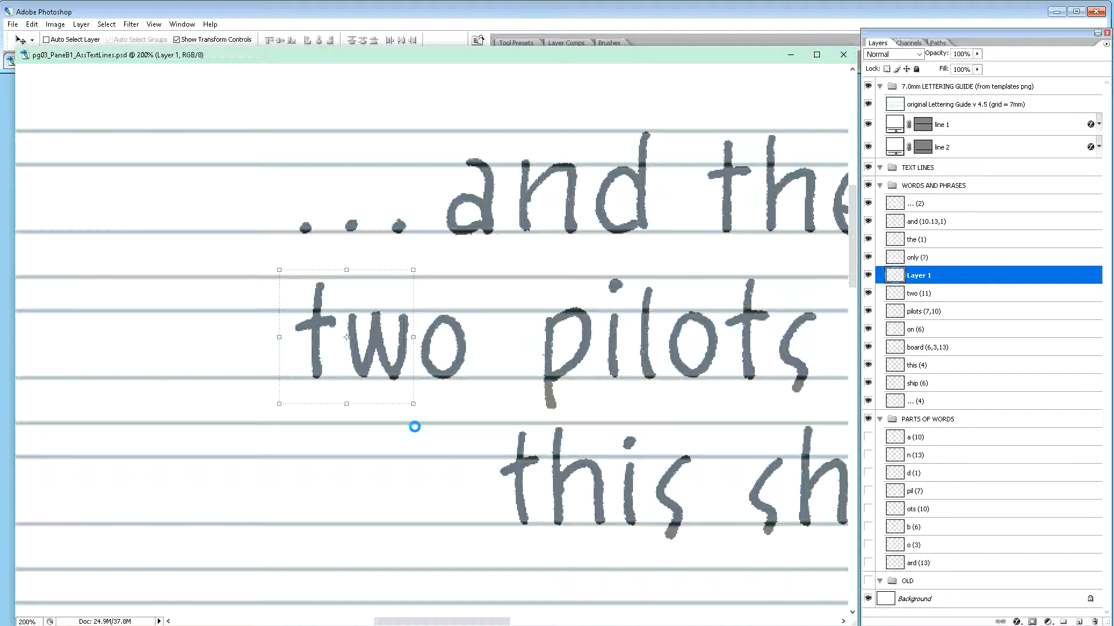
pyautogui.press('Left')
pyautogui.press('Left')
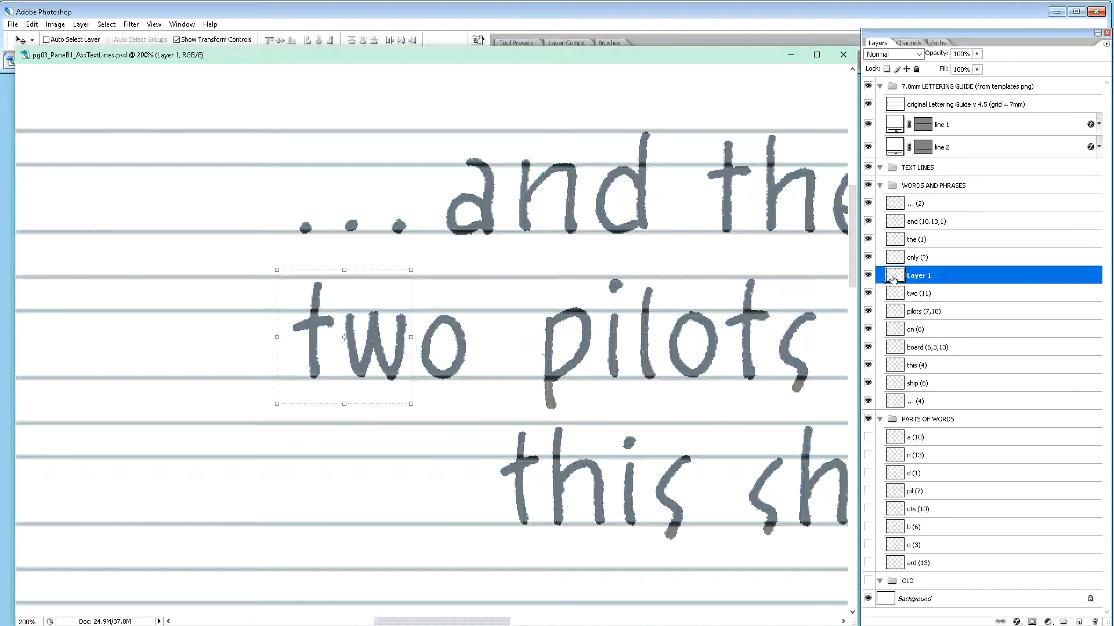
# Step: Select the "t" of "two" with a rectangular marquee and cut it onto its own layer
pyautogui.press('m')
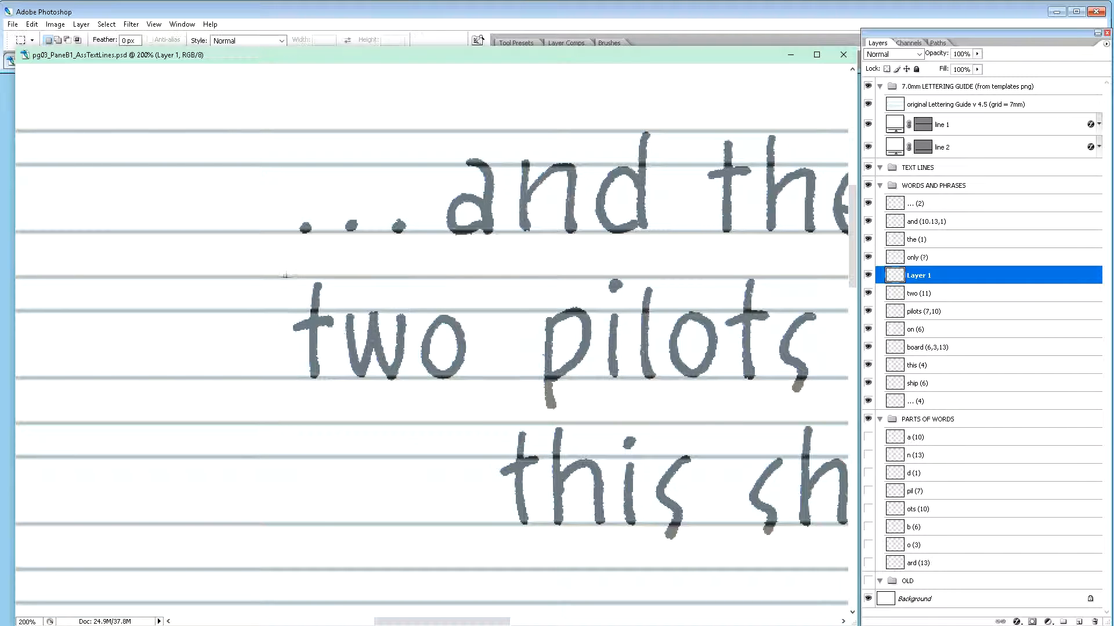
pyautogui.moveTo(276, 262); pyautogui.dragTo(336, 408)
pyautogui.hotkey('ctrl', 'j')
# Step: Nudge the separated "t" of "two" down onto the baseline and slightly left, away from the "w"
pyautogui.press('v')
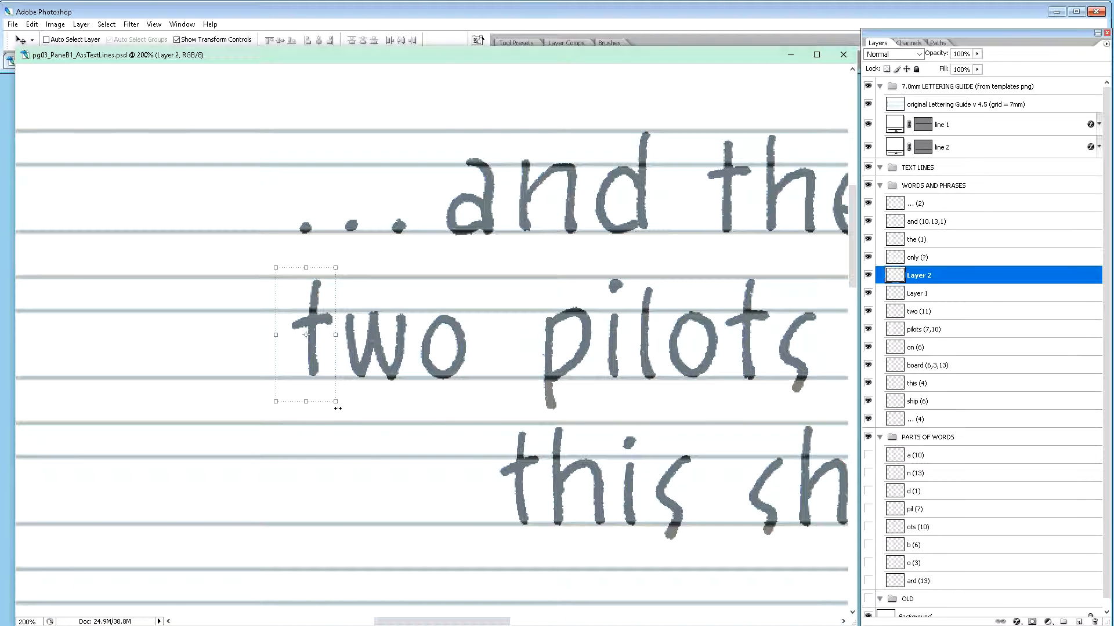
pyautogui.press('Down')
pyautogui.press('Down')
pyautogui.press('Down')
pyautogui.press('Down')
pyautogui.press('Left')
pyautogui.press('Left')
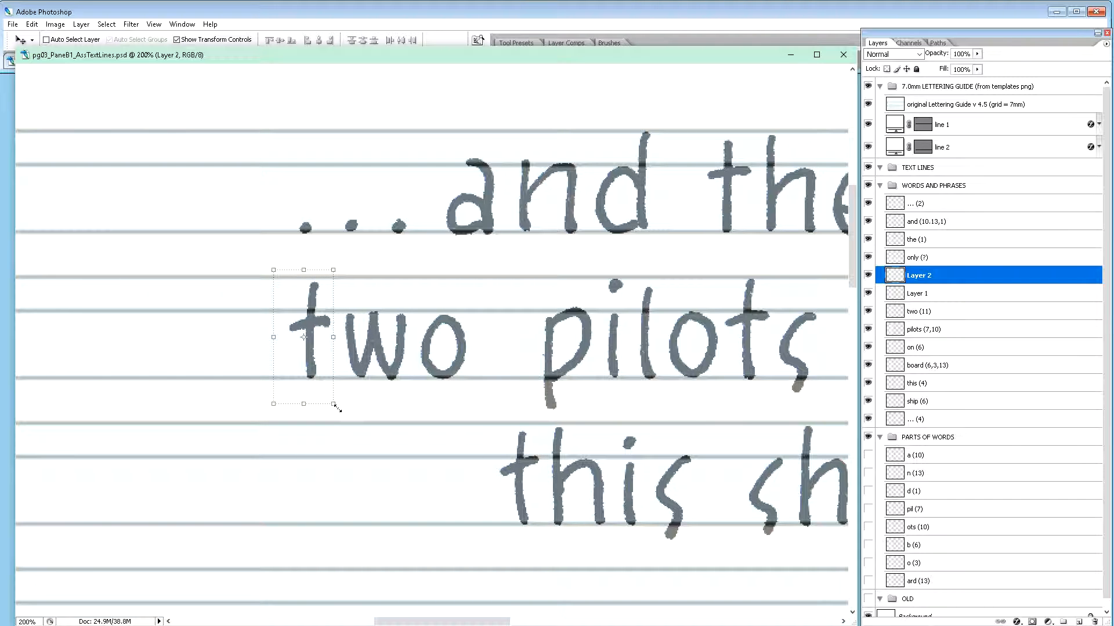
# Step: Merge the separated "t" and "w" with the "o" and name the merged layer "two (11)"
pyautogui.doubleClick(921, 312)
pyautogui.hotkey('ctrl', 'c')
pyautogui.keyDown('shift'); pyautogui.click(913, 276); pyautogui.keyUp('shift')
pyautogui.hotkey('ctrl', 'e')
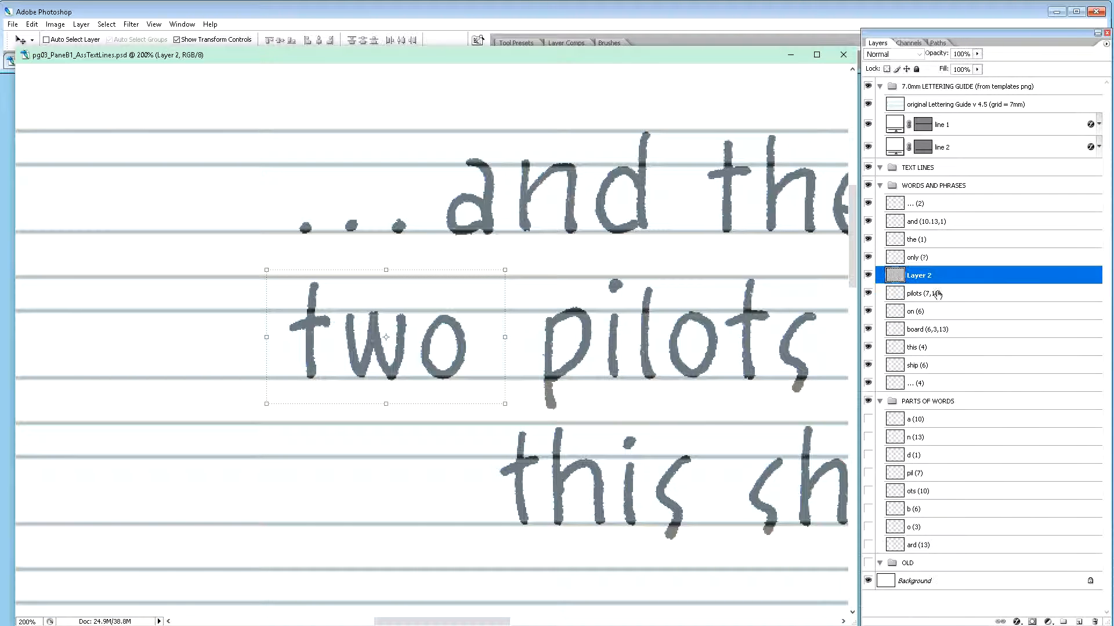
pyautogui.doubleClick(919, 276)
pyautogui.hotkey('ctrl', 'v')
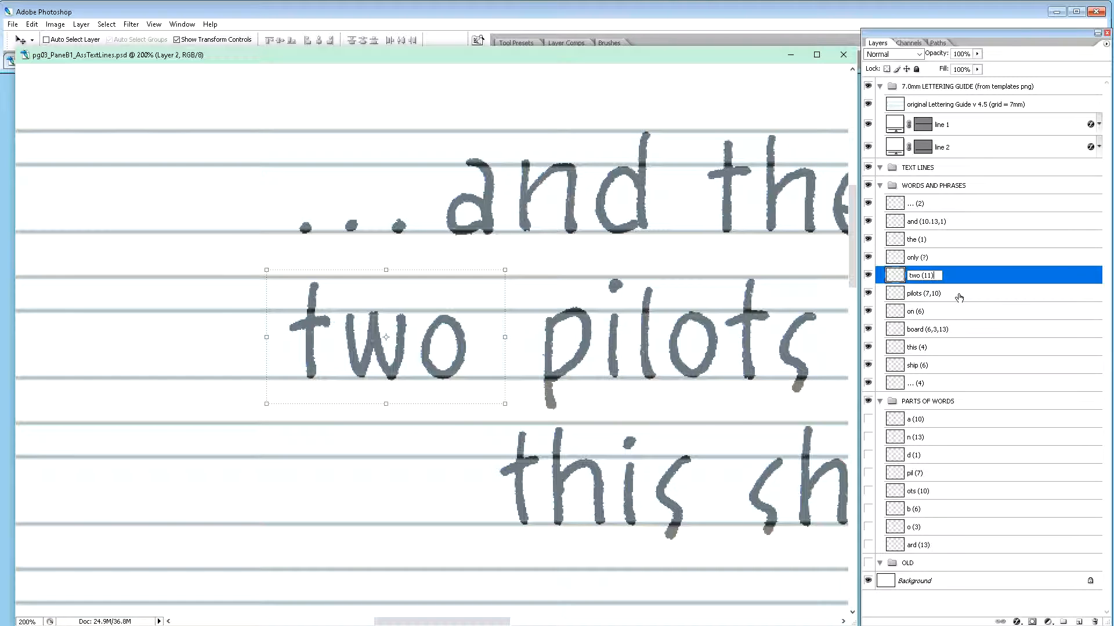
pyautogui.press('Return')
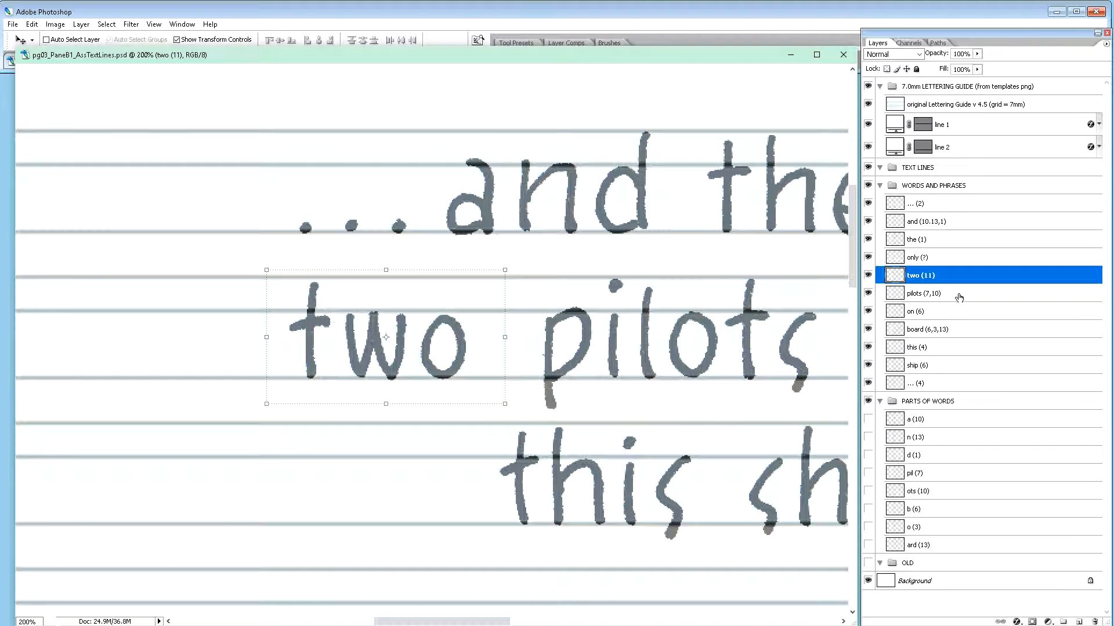
# Step: Move the word "two" right by about 16 small increments to tighten the gap before "pilots"
pyautogui.hotkey('ctrl', '-')
pyautogui.hotkey('ctrl', '-')
pyautogui.hotkey('ctrl', '-')
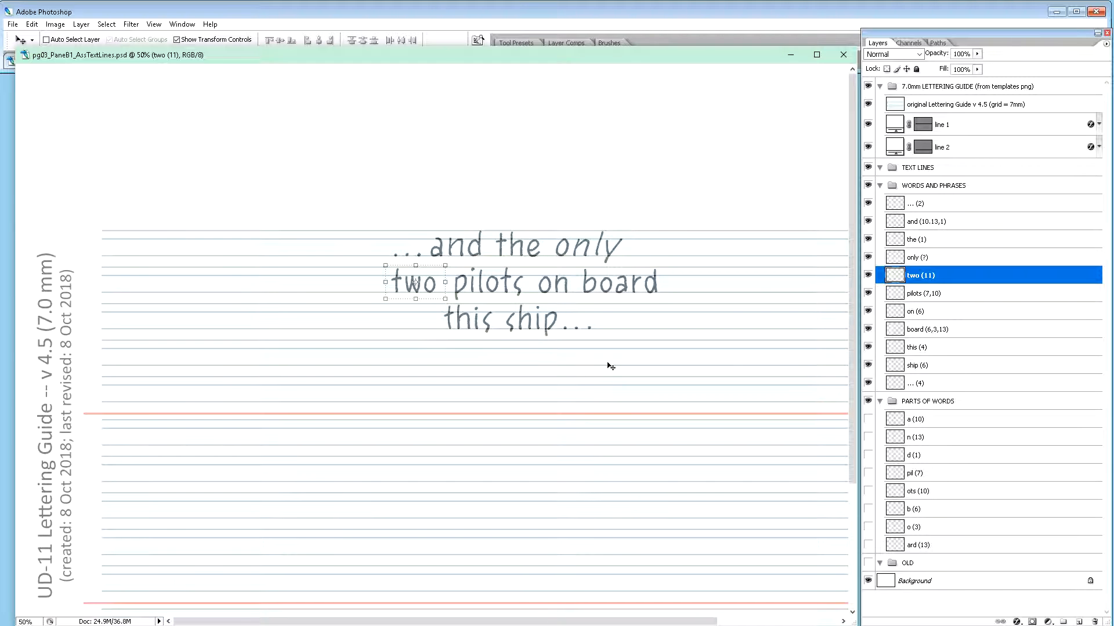
pyautogui.hotkey('ctrl', '+')
pyautogui.hotkey('ctrl', '+')
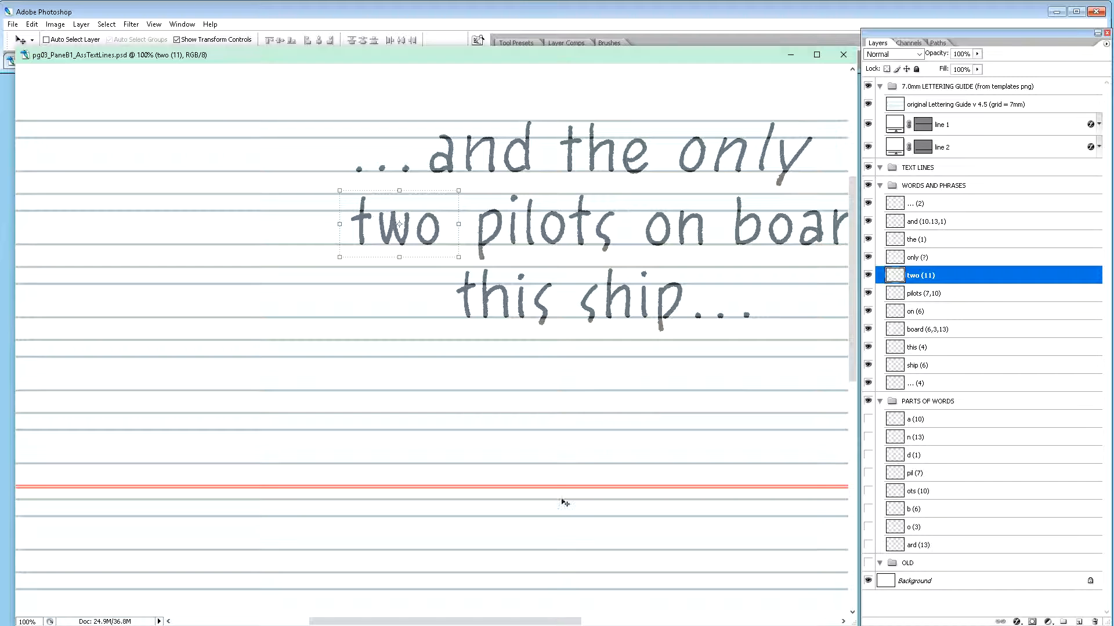
pyautogui.moveTo(551, 617); pyautogui.dragTo(608, 617)
pyautogui.scroll(3, 510, 446)
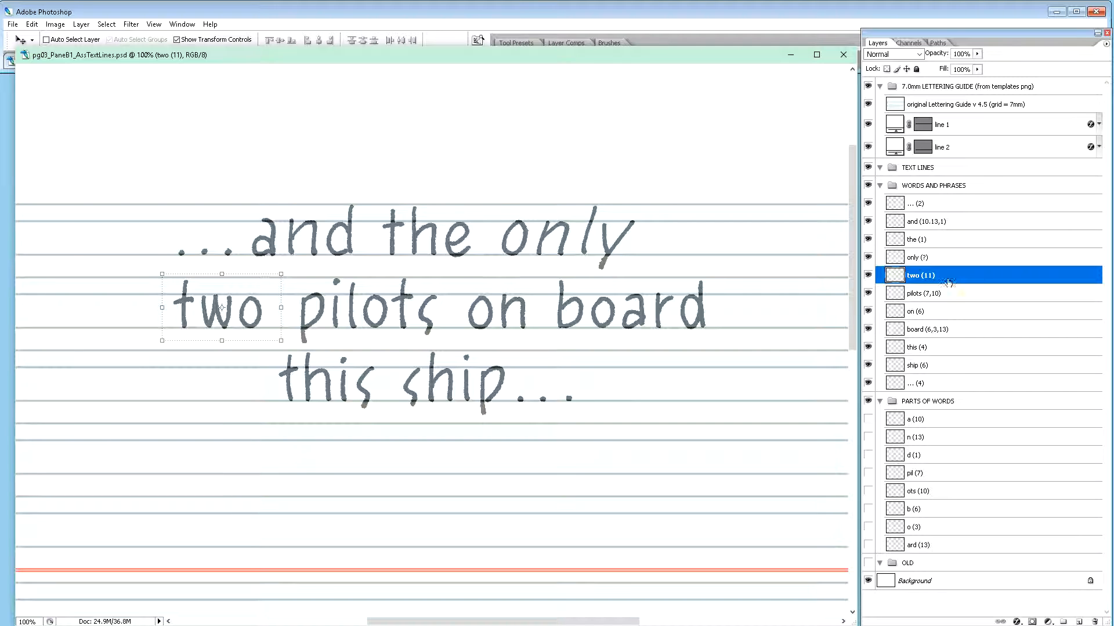
pyautogui.press('Right')
pyautogui.press('Right')
pyautogui.press('Right')
pyautogui.press('Right')
pyautogui.press('Right')
pyautogui.press('Right')
pyautogui.press('Right')
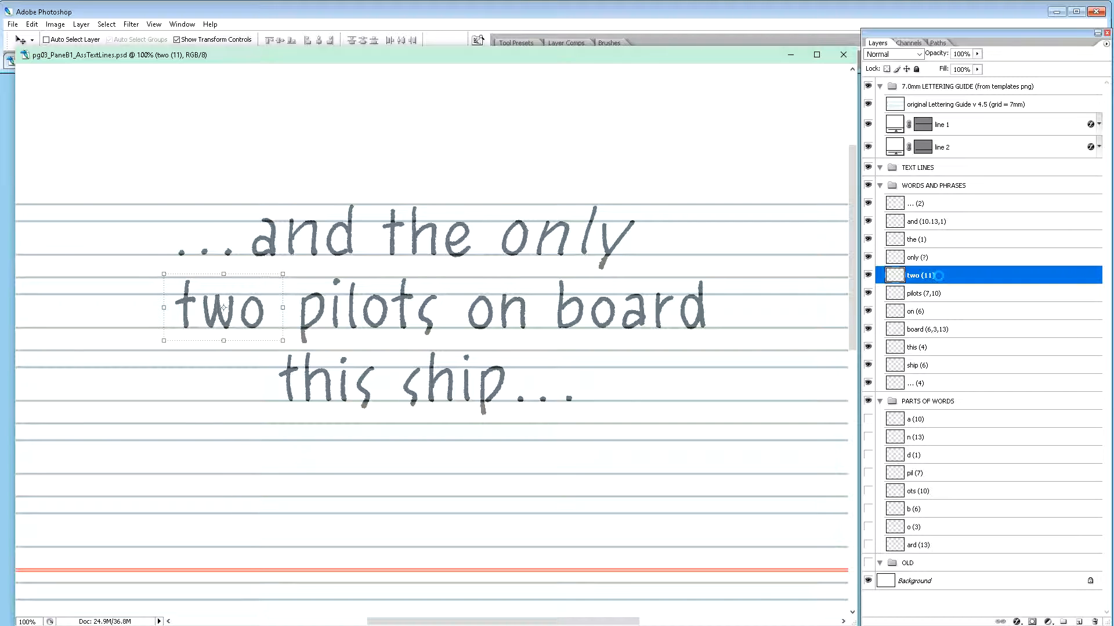
pyautogui.press('Right')
pyautogui.press('Right')
pyautogui.press('Right')
pyautogui.press('Right')
pyautogui.press('Right')
pyautogui.press('Right')
pyautogui.press('Right')
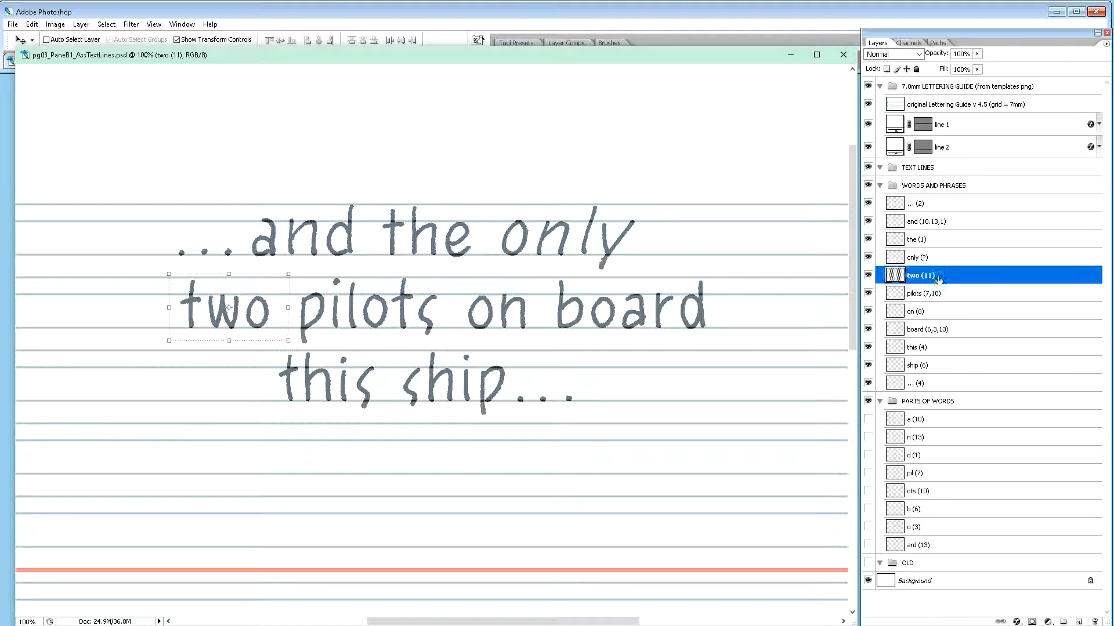
pyautogui.press('Right')
pyautogui.press('Right')
pyautogui.press('Right')
pyautogui.press('Right')
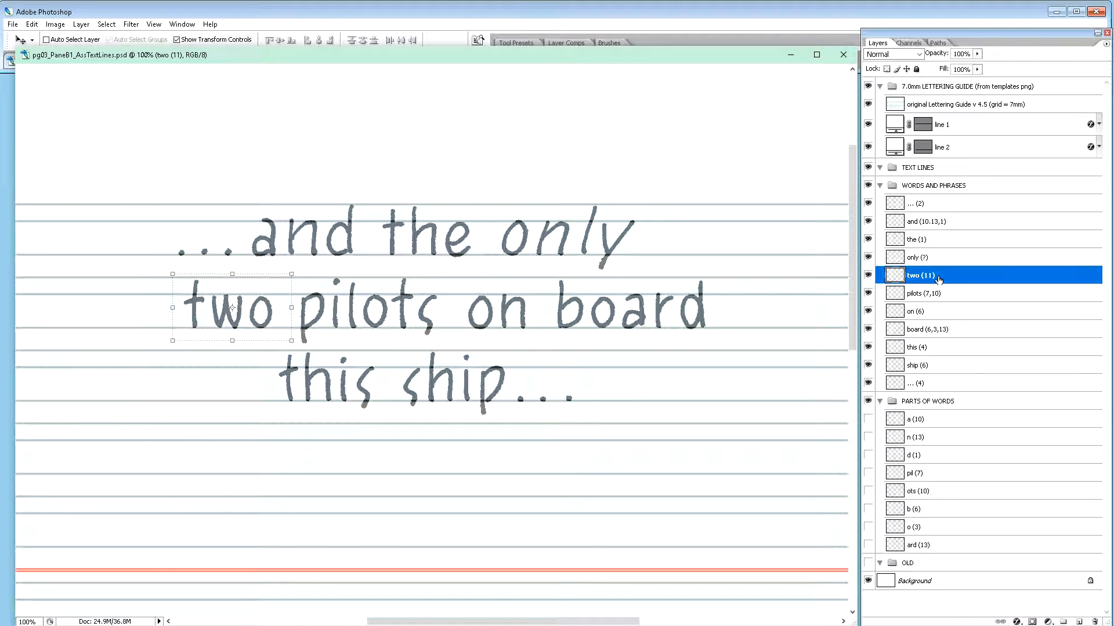
pyautogui.press('Left')
pyautogui.press('Left')
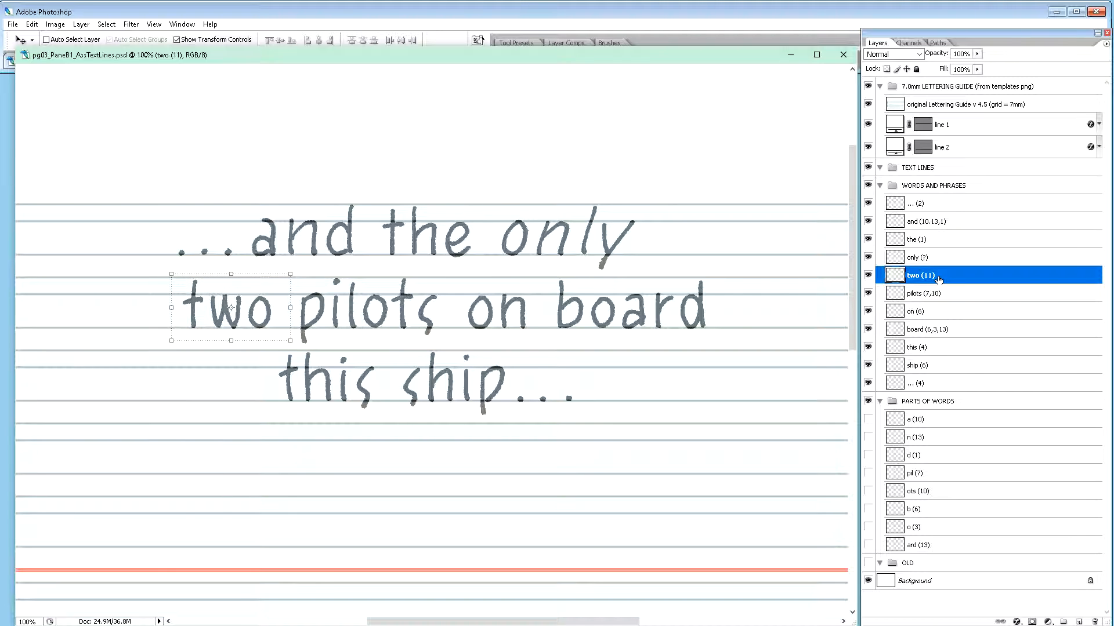
# Step: Move "two" and "pilots" together about eight small increments right, closer to "on"
pyautogui.keyDown('shift'); pyautogui.click(928, 294); pyautogui.keyUp('shift')
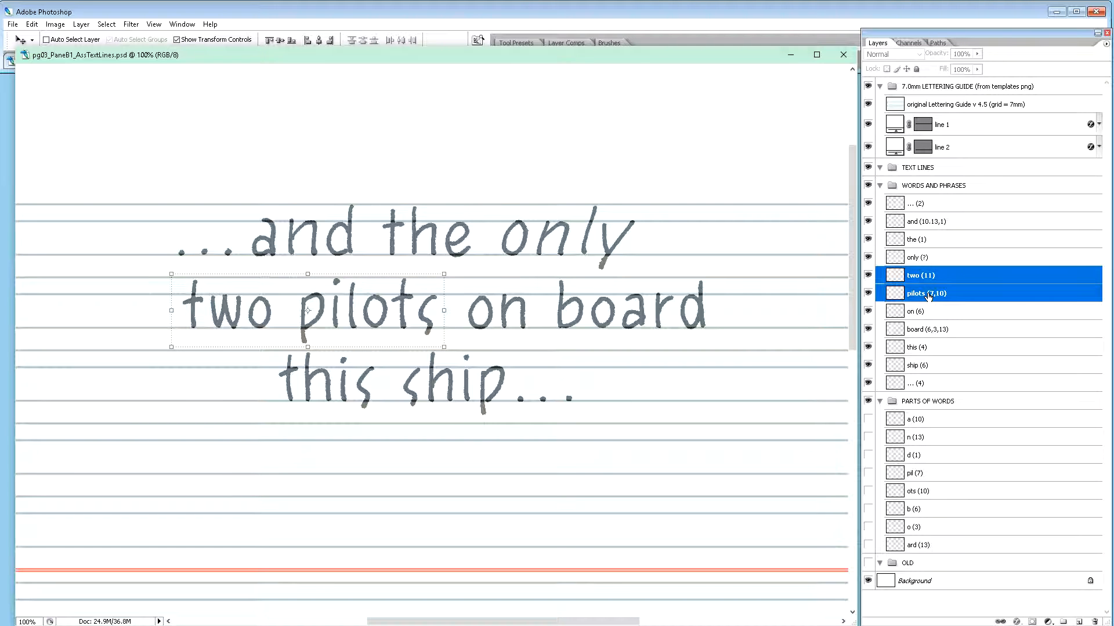
pyautogui.press('Right')
pyautogui.press('Right')
pyautogui.press('Right')
pyautogui.press('Right')
pyautogui.press('Right')
pyautogui.press('Right')
pyautogui.press('Right')
pyautogui.press('Right')
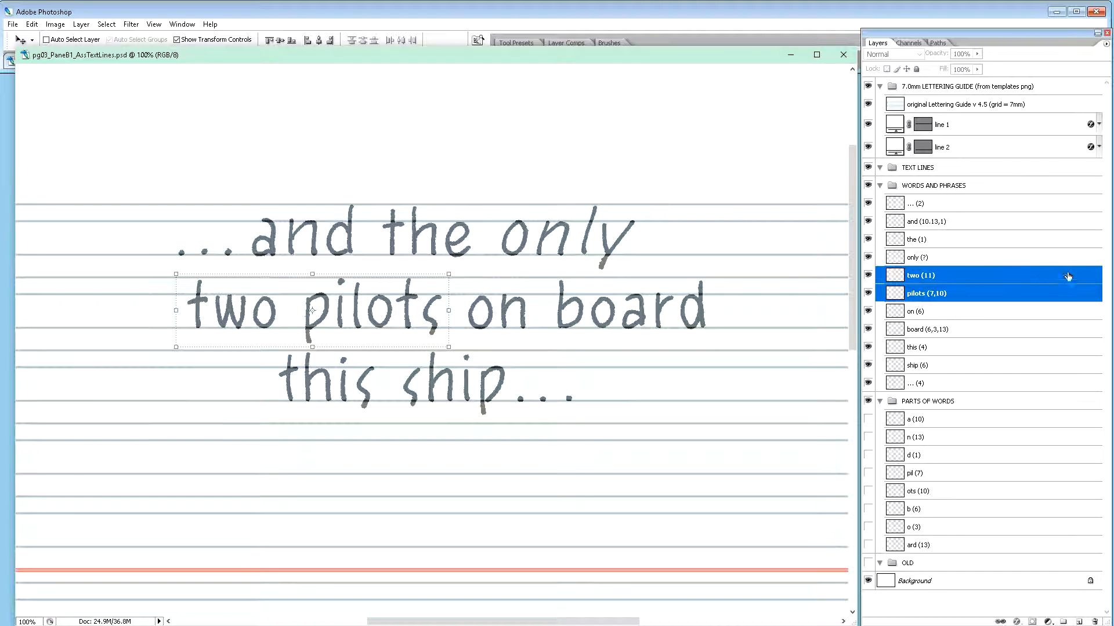
# Step: Move "two" alone about four more small increments right, closer to "pilots"
pyautogui.click(950, 277)
pyautogui.press('Right')
pyautogui.press('Right')
pyautogui.press('Right')
pyautogui.press('Right')
pyautogui.press('Right')
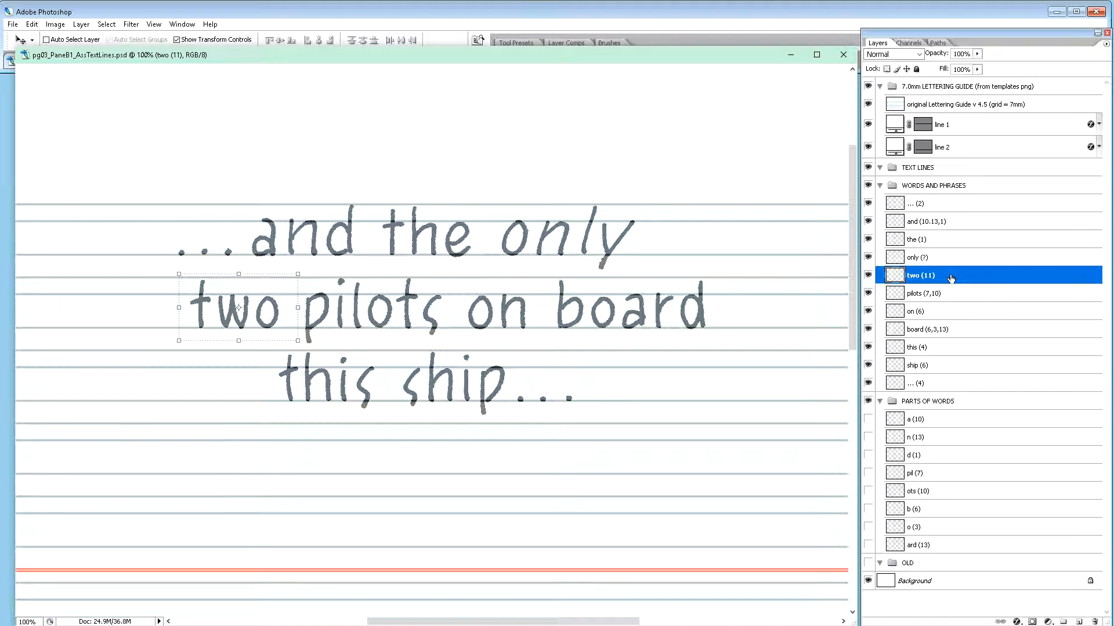
pyautogui.press('Left')
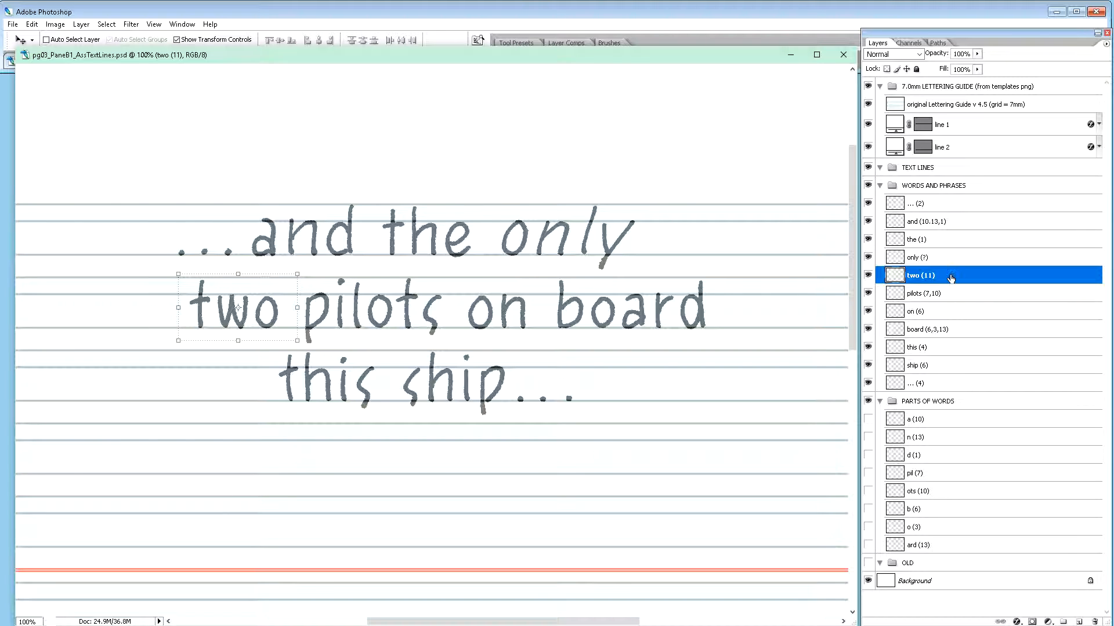
# Step: Shift "two" and "pilots" together about six more small increments right toward "on"
pyautogui.keyDown('shift'); pyautogui.click(927, 294); pyautogui.keyUp('shift')
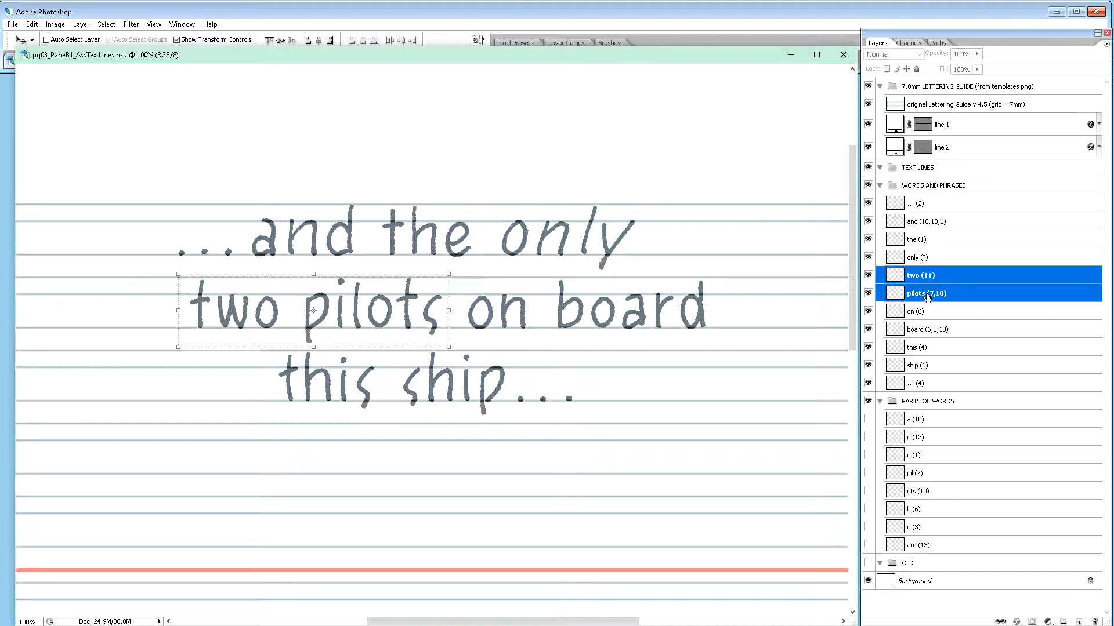
pyautogui.press('Right')
pyautogui.press('Right')
pyautogui.press('Right')
pyautogui.press('Right')
pyautogui.press('Right')
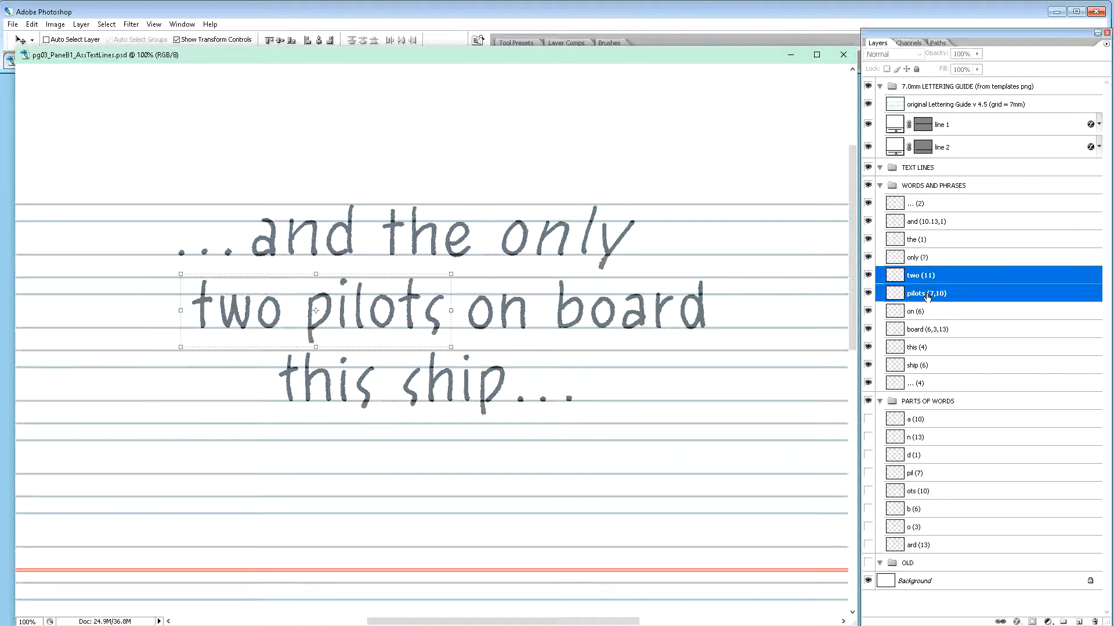
pyautogui.press('Right')
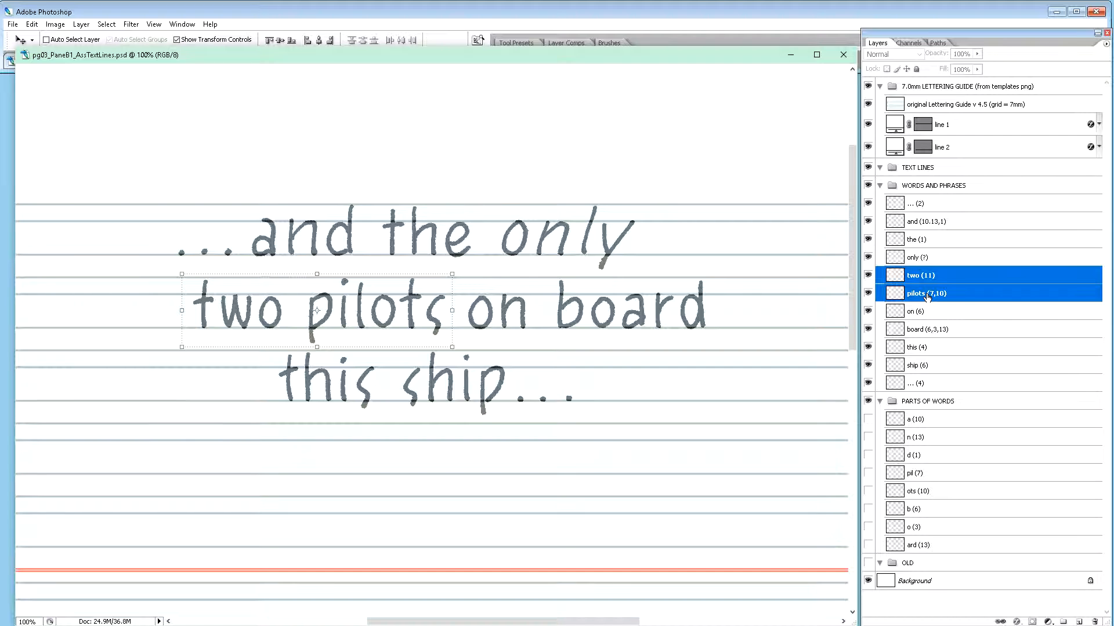
# Step: Move "two", "pilots" and "on" together about five small increments right, closer to "board"
pyautogui.keyDown('shift'); pyautogui.click(943, 316); pyautogui.keyUp('shift')
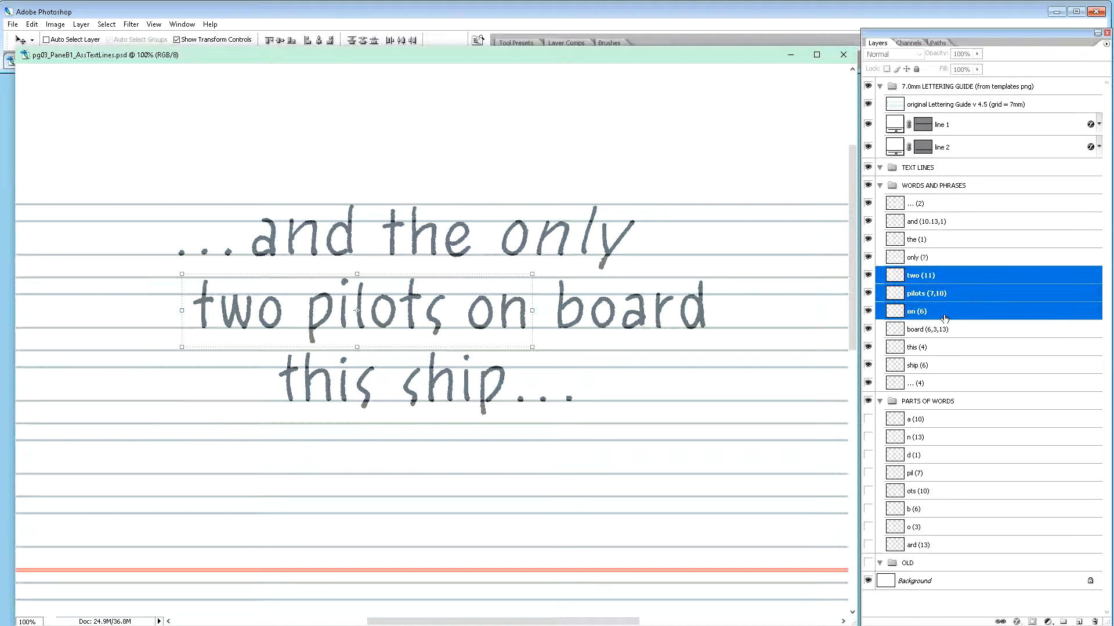
pyautogui.press('Right')
pyautogui.press('Right')
pyautogui.press('Right')
pyautogui.press('Right')
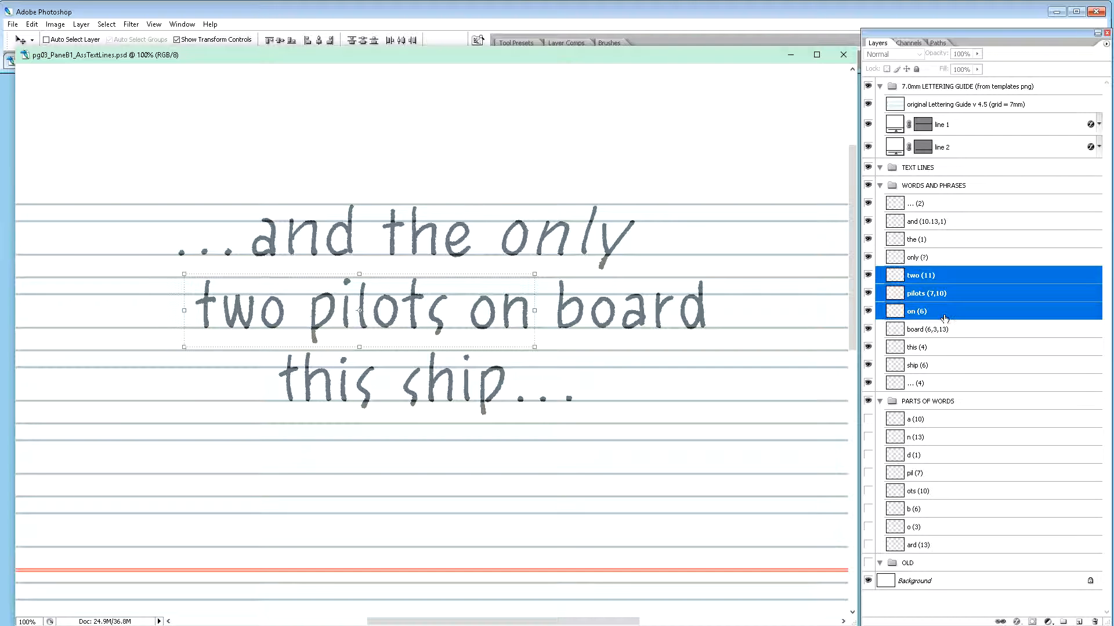
pyautogui.press('Right')
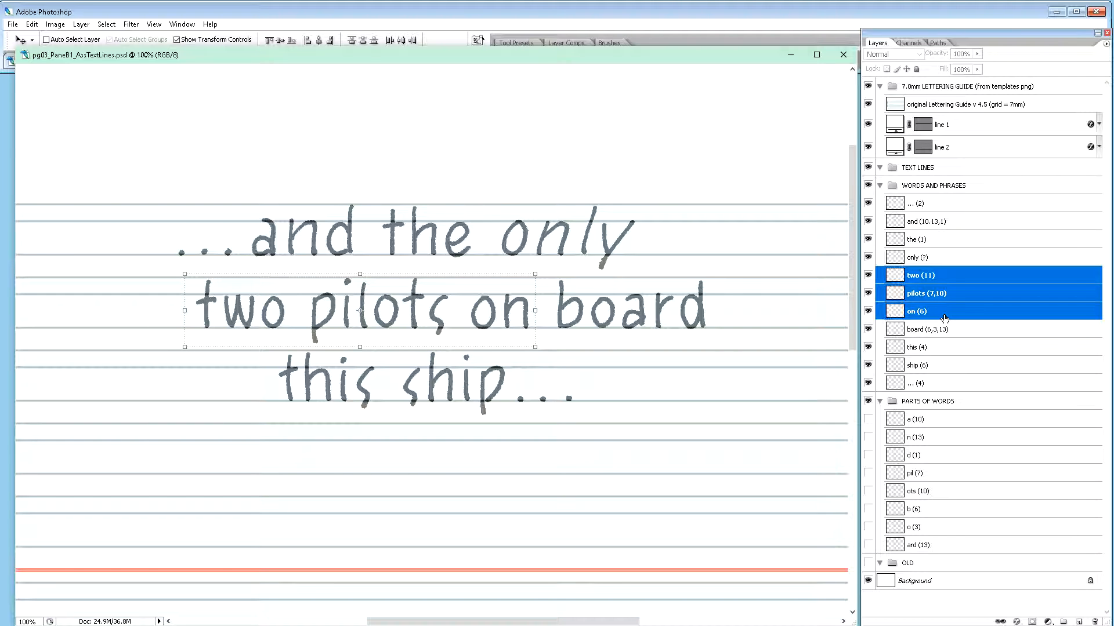
# Step: Move "this" in the third line about six small increments right, closer to "ship"
pyautogui.click(934, 350)
pyautogui.press('Right')
pyautogui.press('Right')
pyautogui.press('Right')
pyautogui.press('Right')
pyautogui.press('Right')
pyautogui.press('Right')
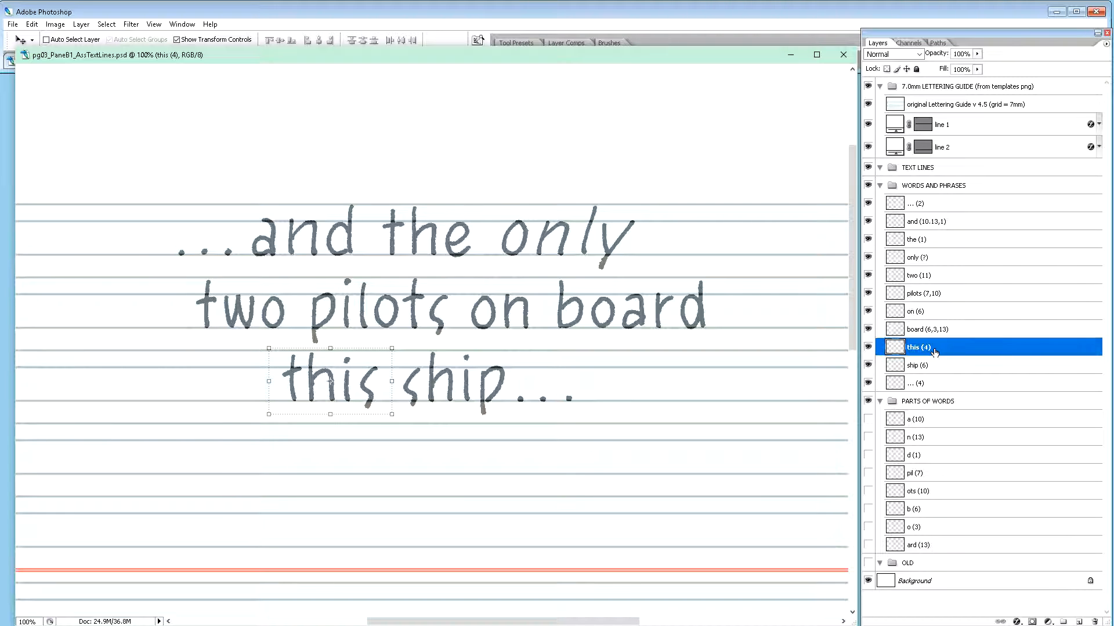
# Step: Select all four layers of the first line, "...and the only", and move them together right over the second line
pyautogui.hotkey('ctrl', '-')
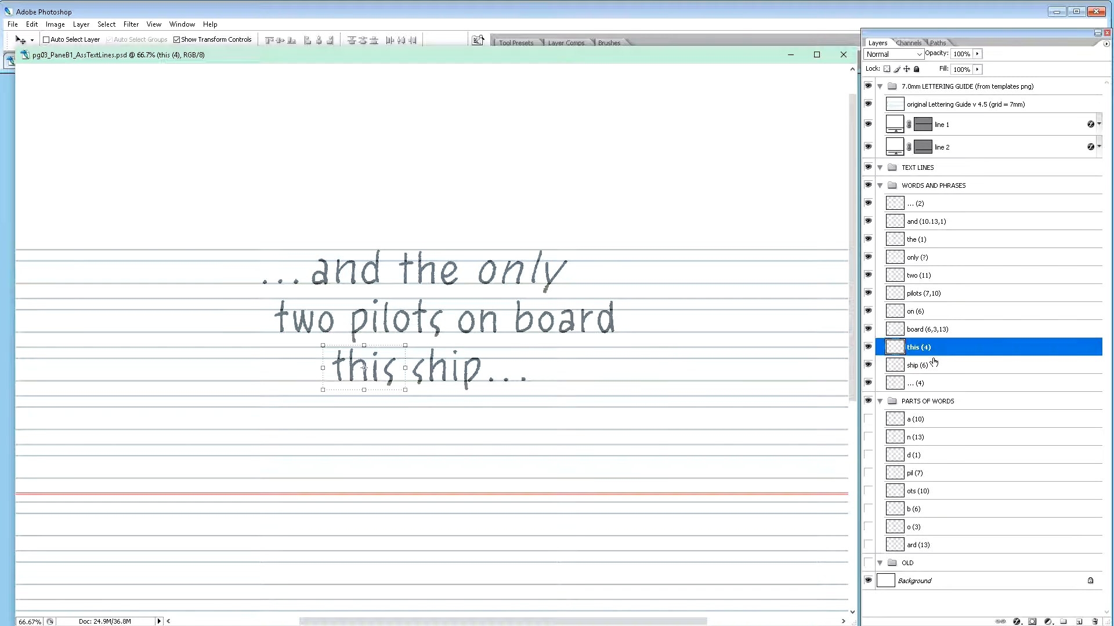
pyautogui.click(946, 209)
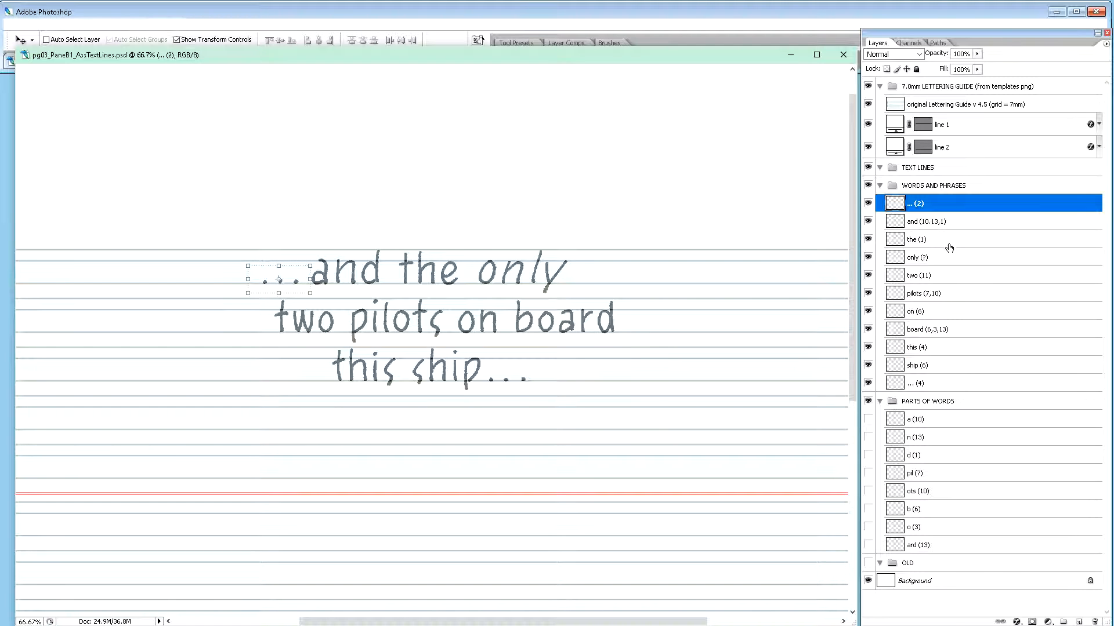
pyautogui.keyDown('shift'); pyautogui.click(949, 243); pyautogui.keyUp('shift')
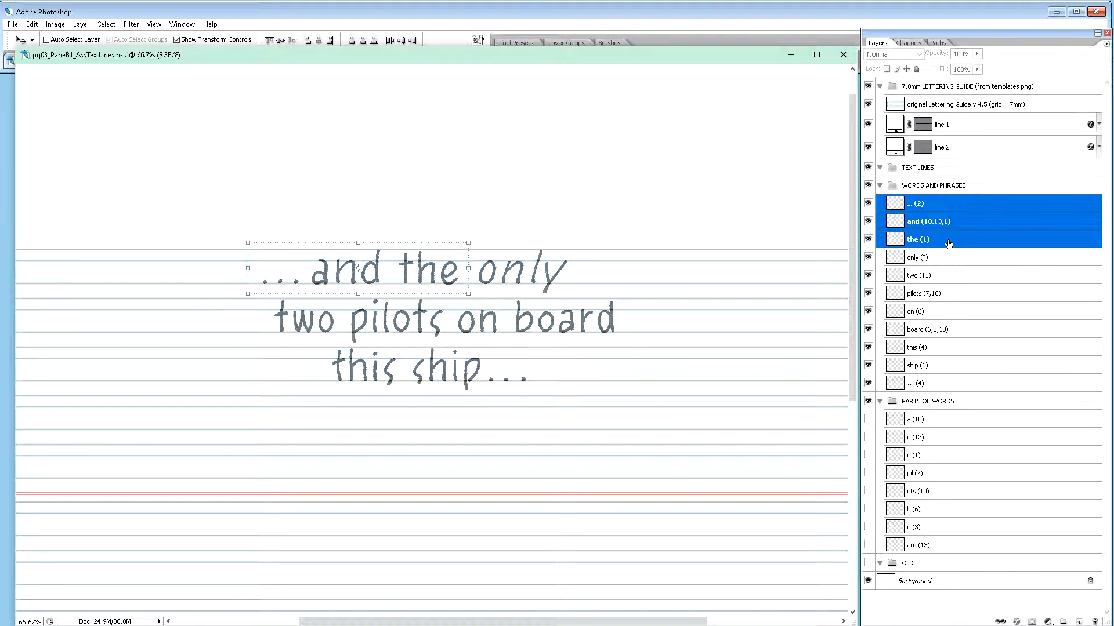
pyautogui.keyDown('shift'); pyautogui.click(939, 261); pyautogui.keyUp('shift')
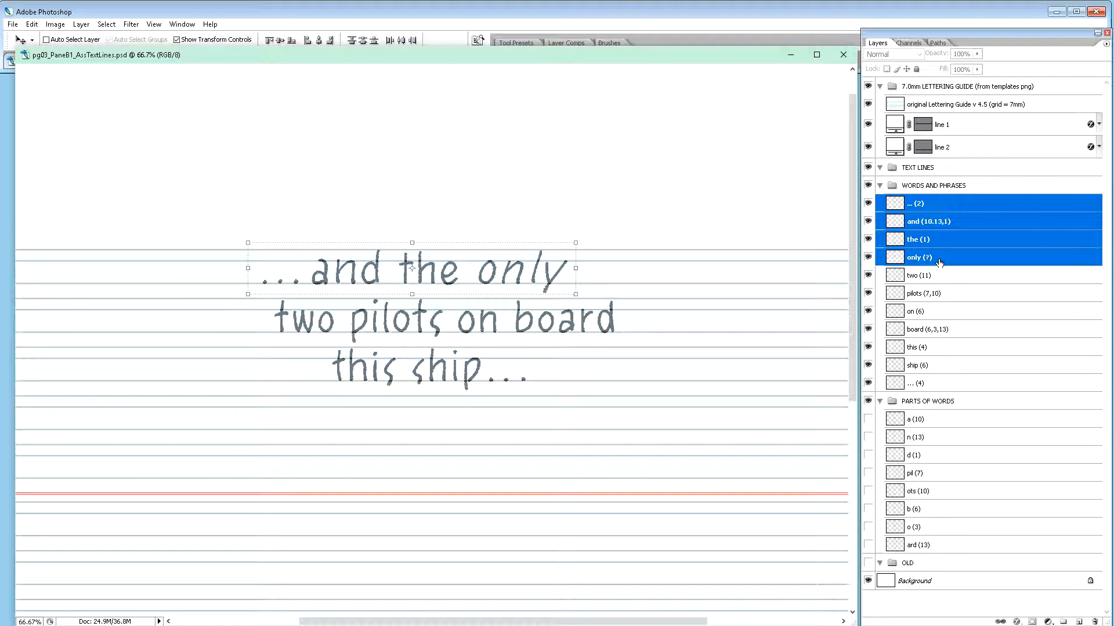
pyautogui.press('Right')
pyautogui.press('Right')
pyautogui.press('Right')
pyautogui.press('Right')
pyautogui.press('Right')
pyautogui.press('Right')
pyautogui.press('Right')
pyautogui.press('Right')
pyautogui.press('Right')
pyautogui.press('Right')
pyautogui.press('Right')
pyautogui.press('Right')
pyautogui.press('Right')
pyautogui.press('Right')
pyautogui.press('Right')
pyautogui.press('Right')
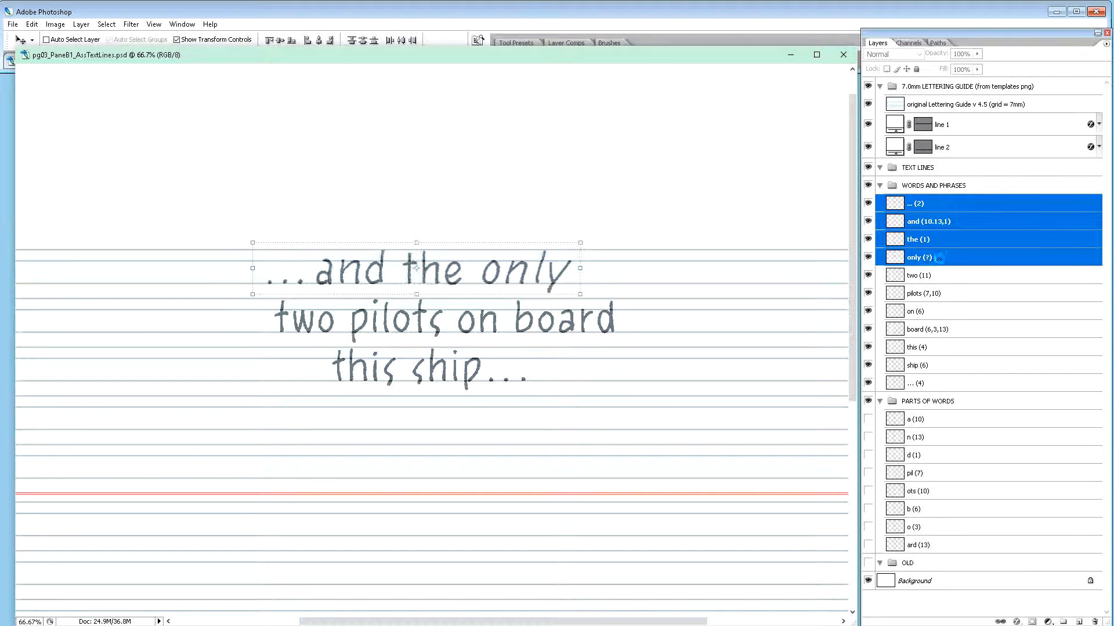
pyautogui.press('Right')
pyautogui.press('Right')
pyautogui.press('Right')
pyautogui.press('Right')
pyautogui.press('Right')
pyautogui.press('Right')
pyautogui.press('Right')
pyautogui.press('Right')
pyautogui.press('Right')
pyautogui.press('Right')
pyautogui.press('Right')
pyautogui.press('Right')
pyautogui.press('Right')
pyautogui.press('Right')
pyautogui.press('Right')
pyautogui.press('Right')
pyautogui.press('Right')
pyautogui.press('Right')
pyautogui.press('Right')
pyautogui.press('Right')
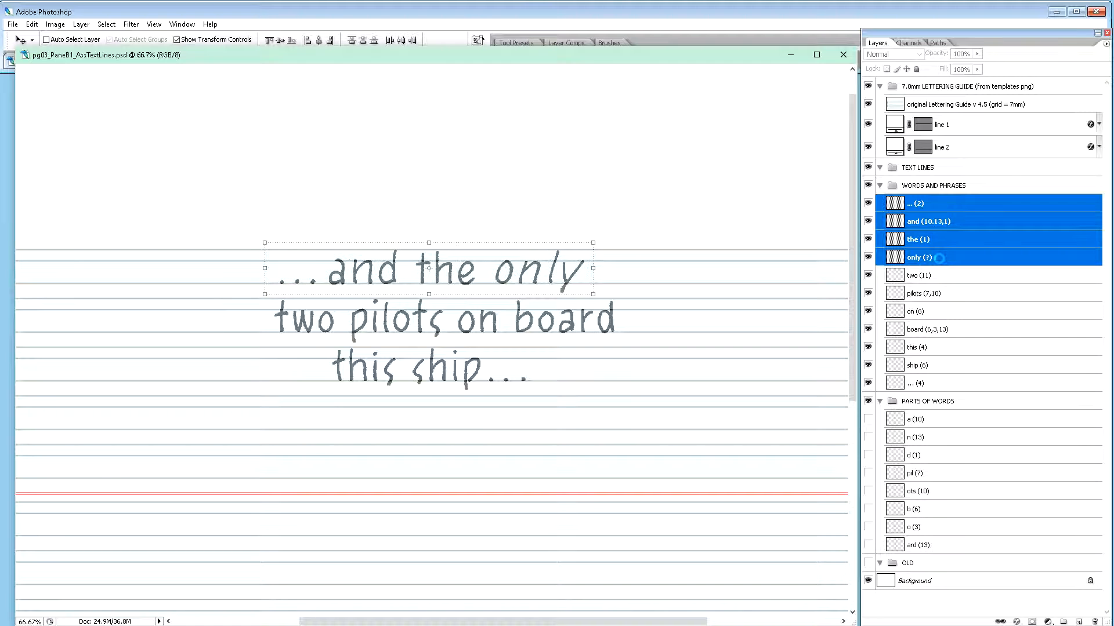
pyautogui.press('Right')
pyautogui.press('Right')
pyautogui.press('Right')
pyautogui.press('Right')
pyautogui.press('Right')
pyautogui.press('Right')
pyautogui.press('Right')
pyautogui.press('Right')
pyautogui.press('Right')
pyautogui.press('Right')
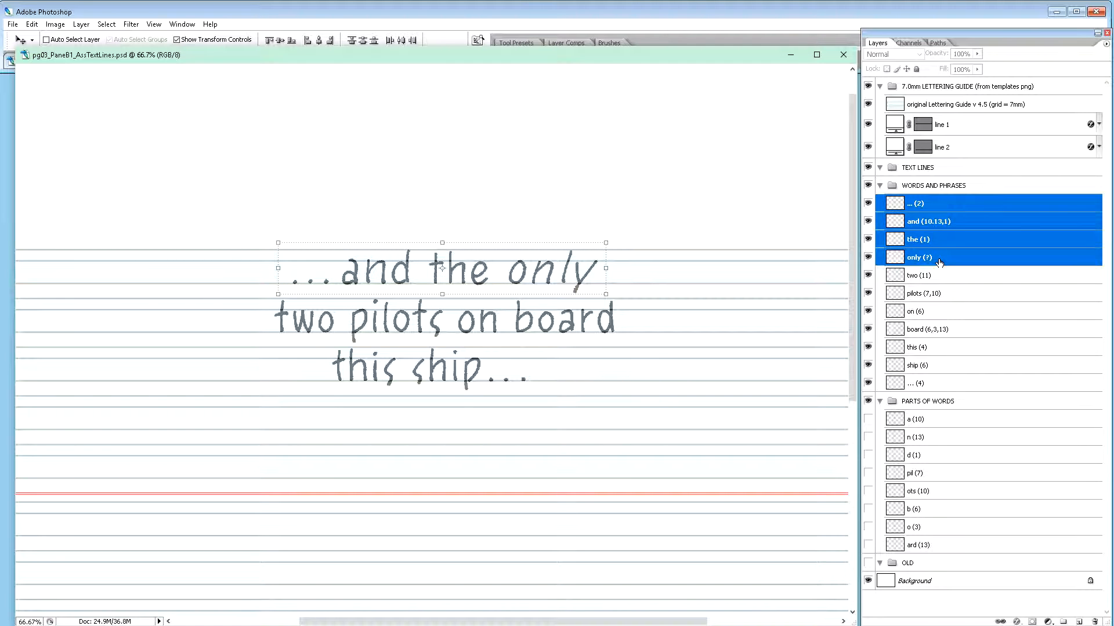
# Step: Fine-tune the first line's horizontal position slightly back left to centre it over the second line
pyautogui.press('Left')
pyautogui.press('Left')
pyautogui.press('Left')
pyautogui.press('Left')
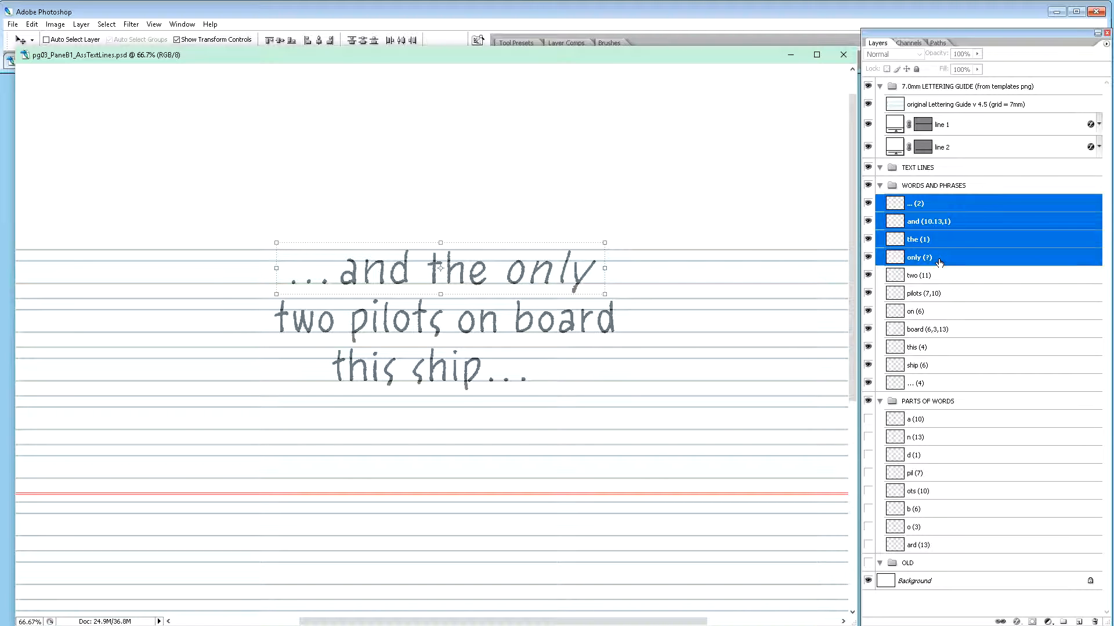
pyautogui.press('Left')
pyautogui.press('Left')
pyautogui.press('Left')
pyautogui.press('Left')
pyautogui.press('Left')
pyautogui.press('Left')
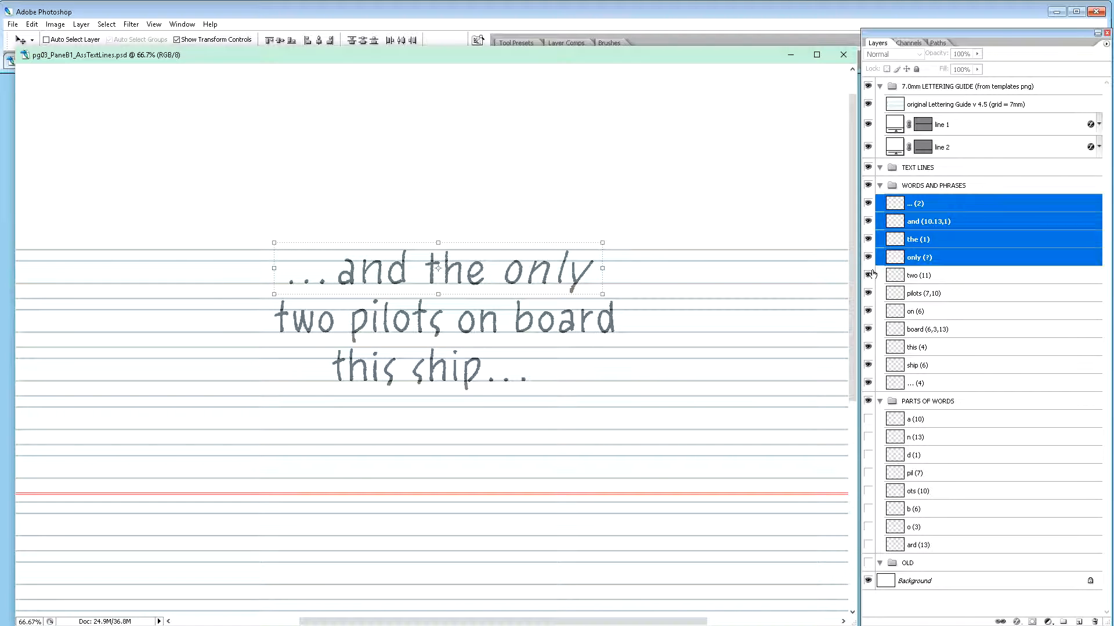
pyautogui.press('Right')
pyautogui.press('Right')
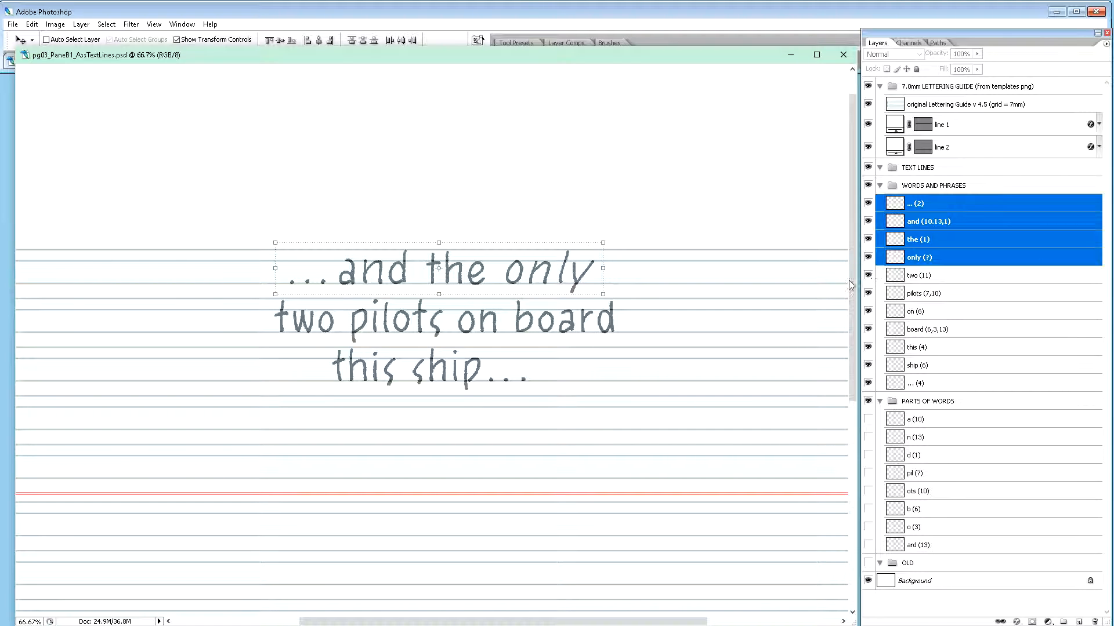
# Step: Select all three layers of the third line, "this ship...", and move them together right in large increments under the second line
pyautogui.click(935, 355)
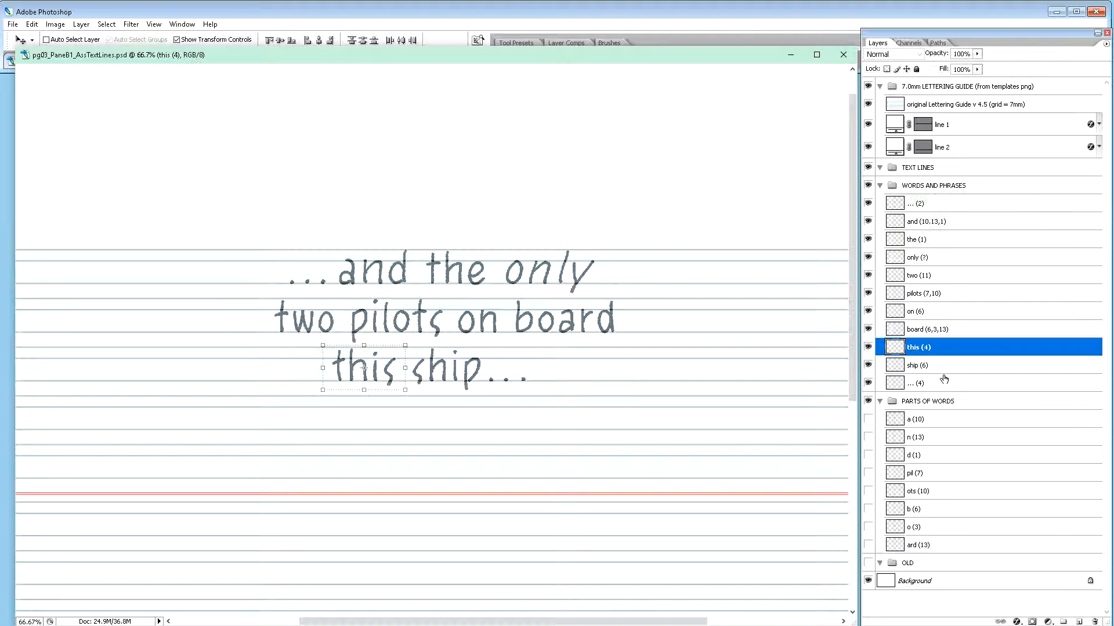
pyautogui.keyDown('shift'); pyautogui.click(947, 390); pyautogui.keyUp('shift')
pyautogui.hotkey('shift', 'Right')
pyautogui.hotkey('shift', 'Right')
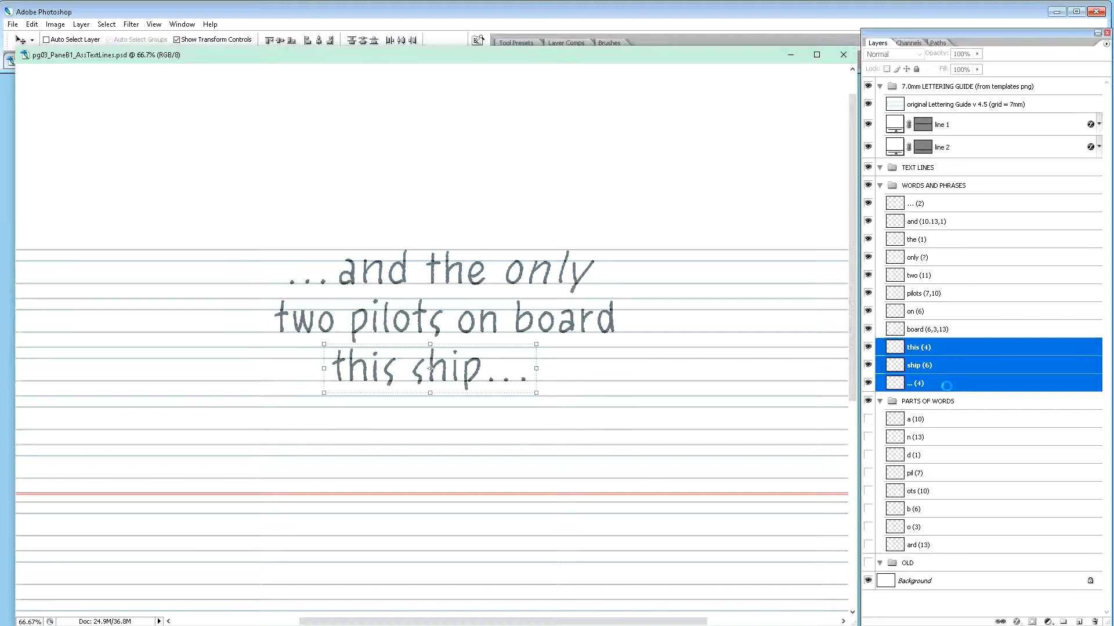
pyautogui.hotkey('shift', 'Right')
pyautogui.hotkey('shift', 'Right')
pyautogui.hotkey('shift', 'Right')
pyautogui.hotkey('shift', 'Right')
pyautogui.hotkey('shift', 'Right')
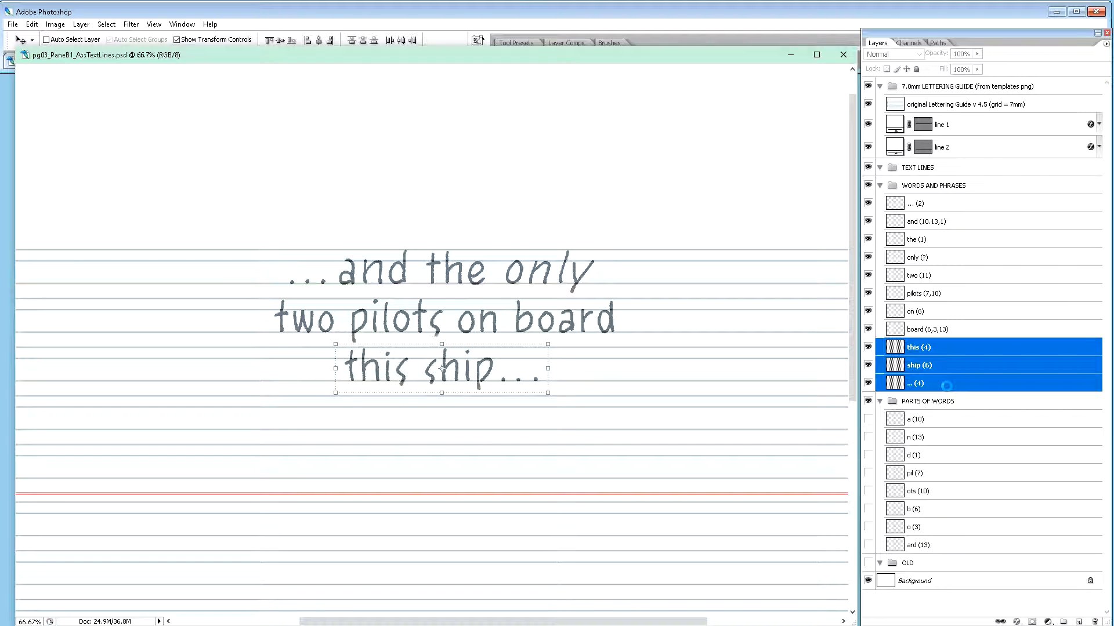
pyautogui.hotkey('shift', 'Right')
pyautogui.hotkey('shift', 'Right')
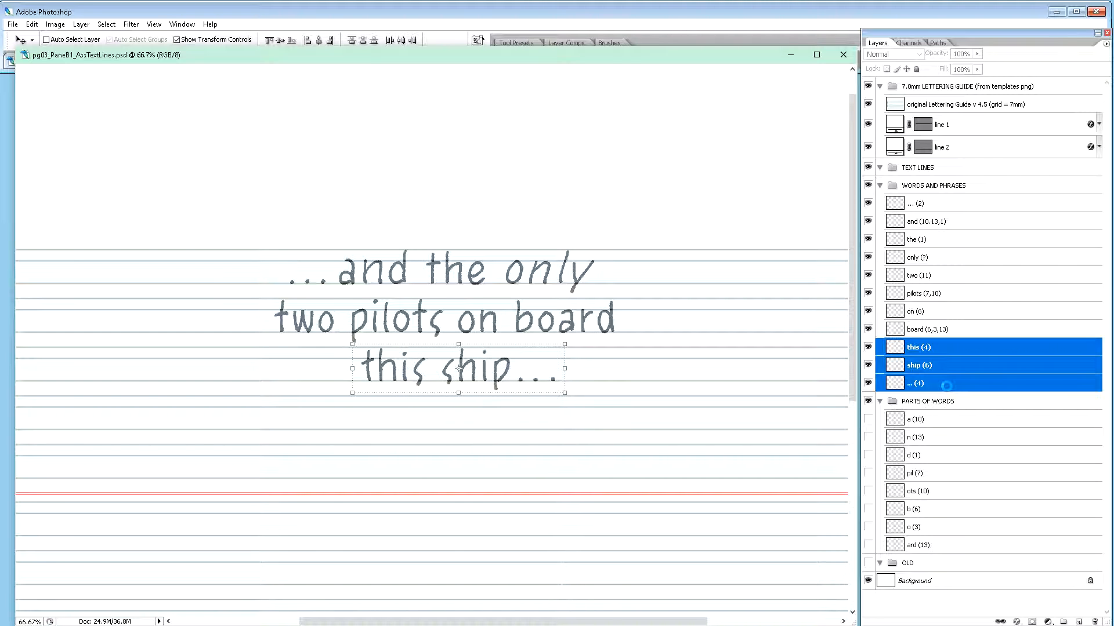
# Step: Nudge the third line further right in about twenty small increments towards the centre of the second line
pyautogui.press('Right')
pyautogui.press('Right')
pyautogui.press('Right')
pyautogui.press('Right')
pyautogui.press('Right')
pyautogui.press('Right')
pyautogui.press('Right')
pyautogui.press('Right')
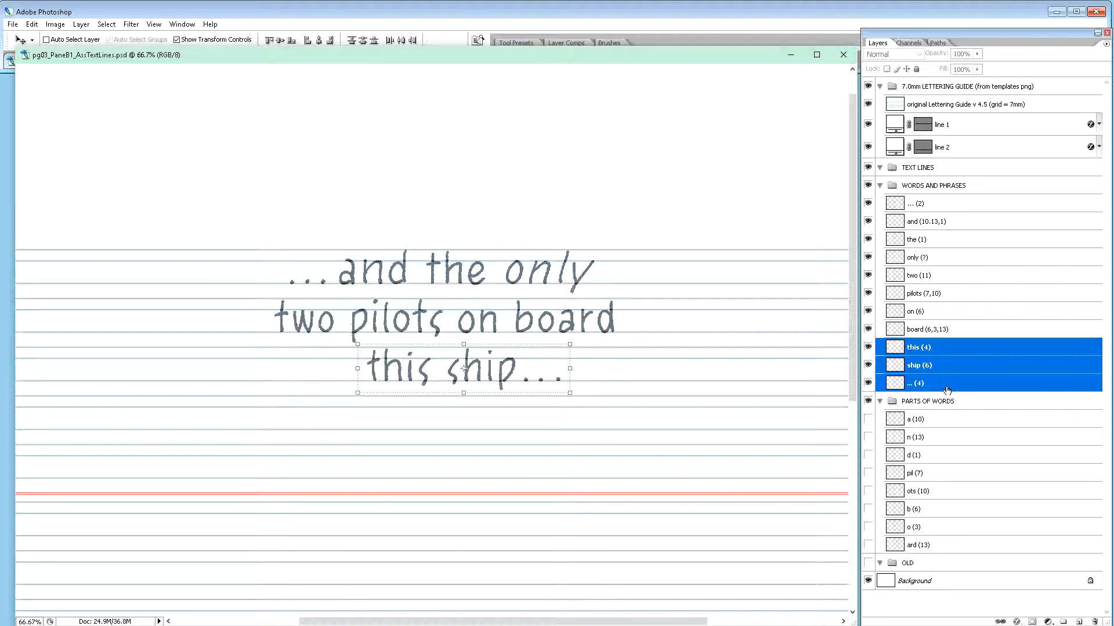
pyautogui.press('Right')
pyautogui.press('Right')
pyautogui.press('Right')
pyautogui.press('Right')
pyautogui.press('Right')
pyautogui.press('Right')
pyautogui.press('Right')
pyautogui.press('Right')
pyautogui.press('Right')
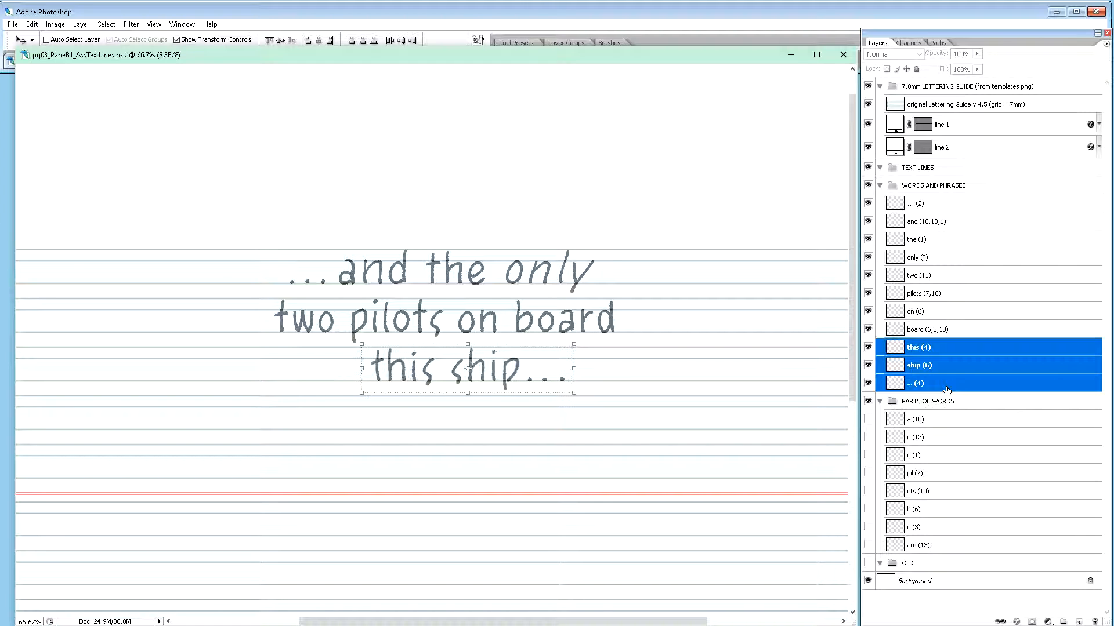
pyautogui.press('Right')
pyautogui.press('Right')
pyautogui.press('Right')
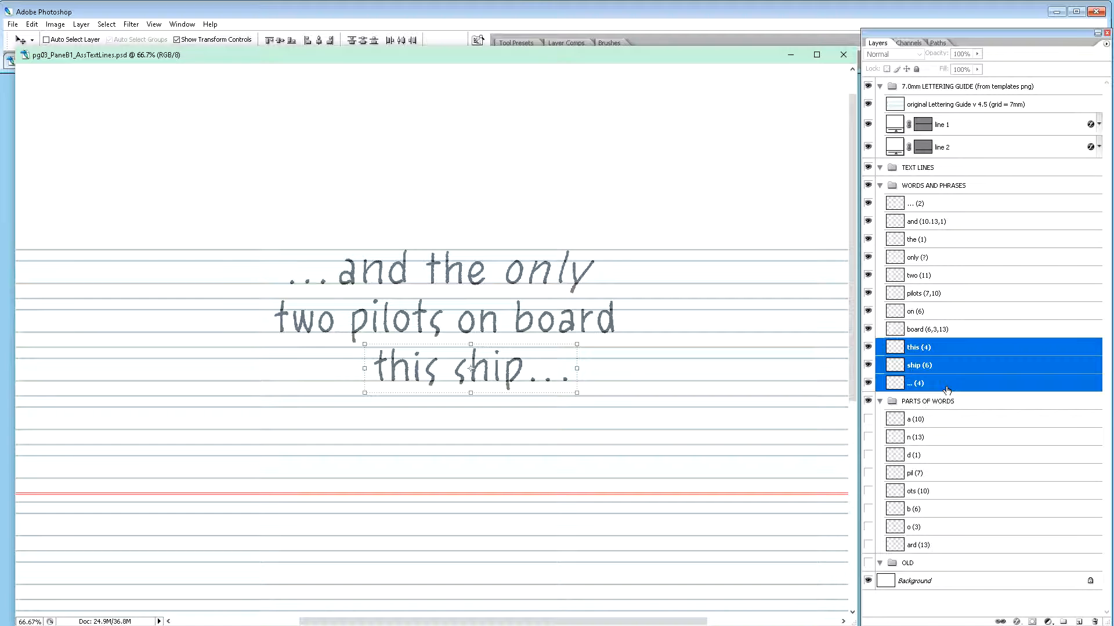
# Step: Fine-tune the third line's horizontal position with small nudges left and right, leaving it slightly further left to centre it
pyautogui.press('Left')
pyautogui.press('Left')
pyautogui.press('Left')
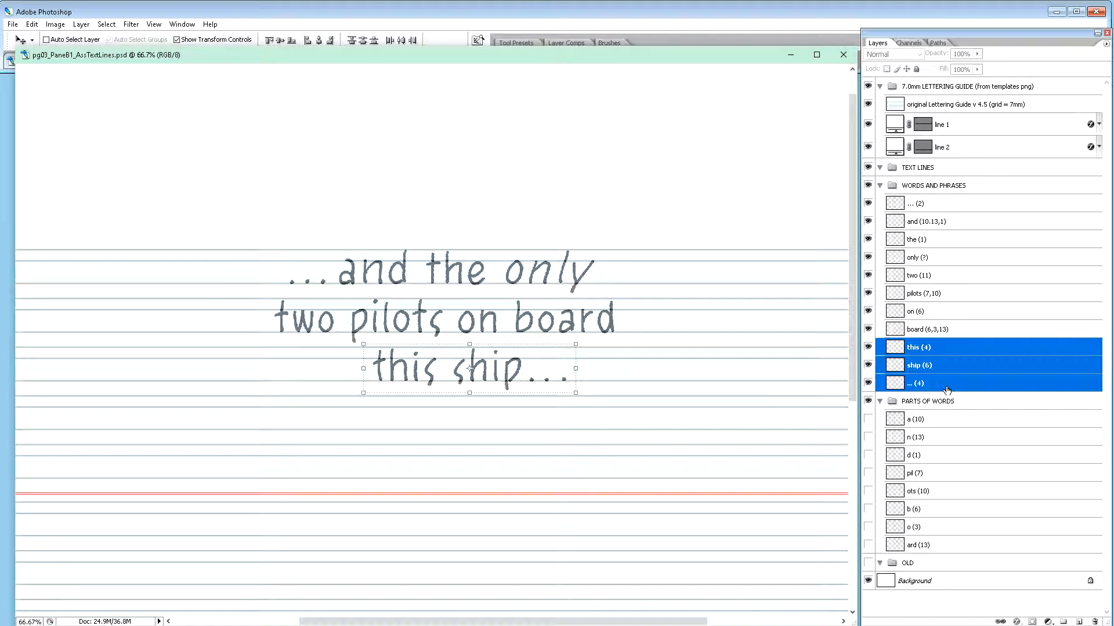
pyautogui.press('Right')
pyautogui.press('Right')
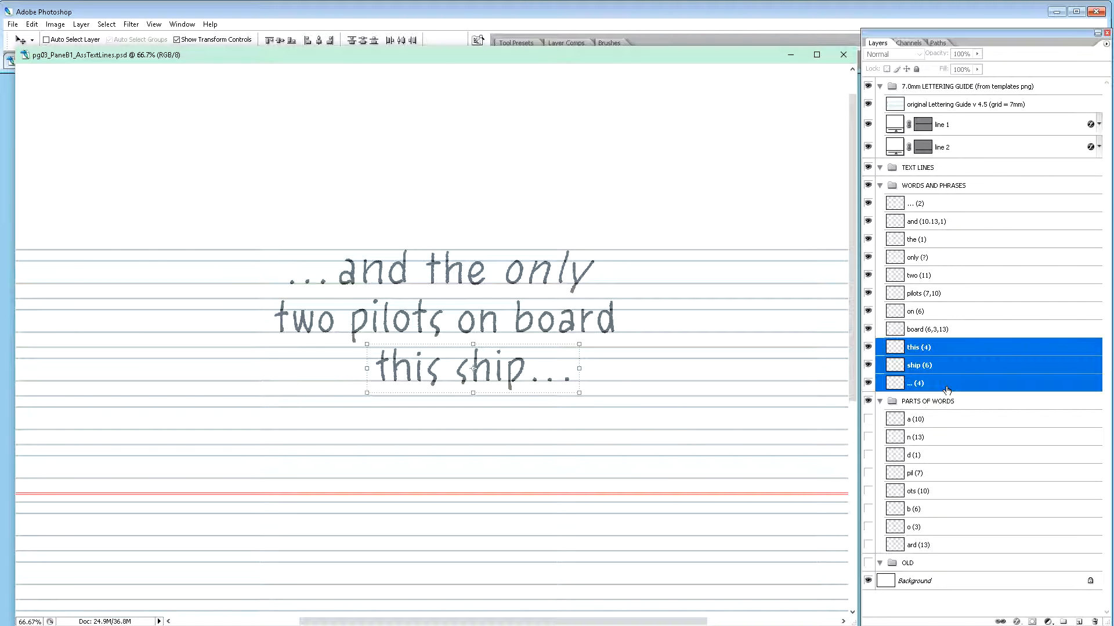
pyautogui.press('Left')
pyautogui.press('Left')
pyautogui.press('Left')
pyautogui.press('Left')
pyautogui.press('Left')
pyautogui.press('Left')
pyautogui.press('Left')
pyautogui.press('Left')
pyautogui.press('Left')
pyautogui.press('Left')
pyautogui.press('Left')
pyautogui.press('Left')
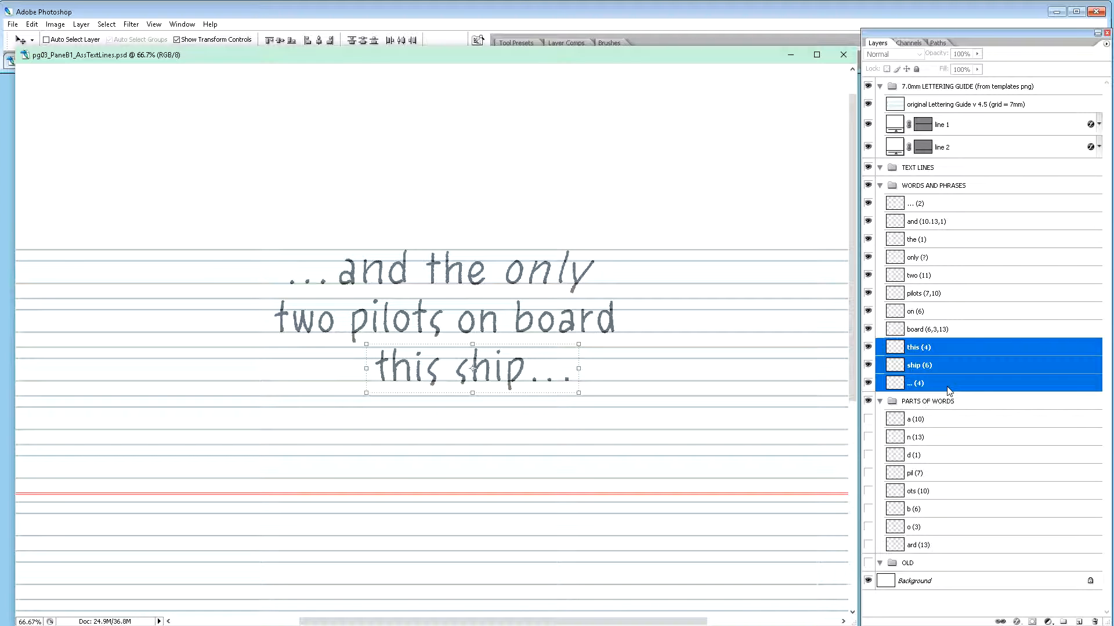
pyautogui.press('Right')
pyautogui.press('Right')
pyautogui.press('Right')
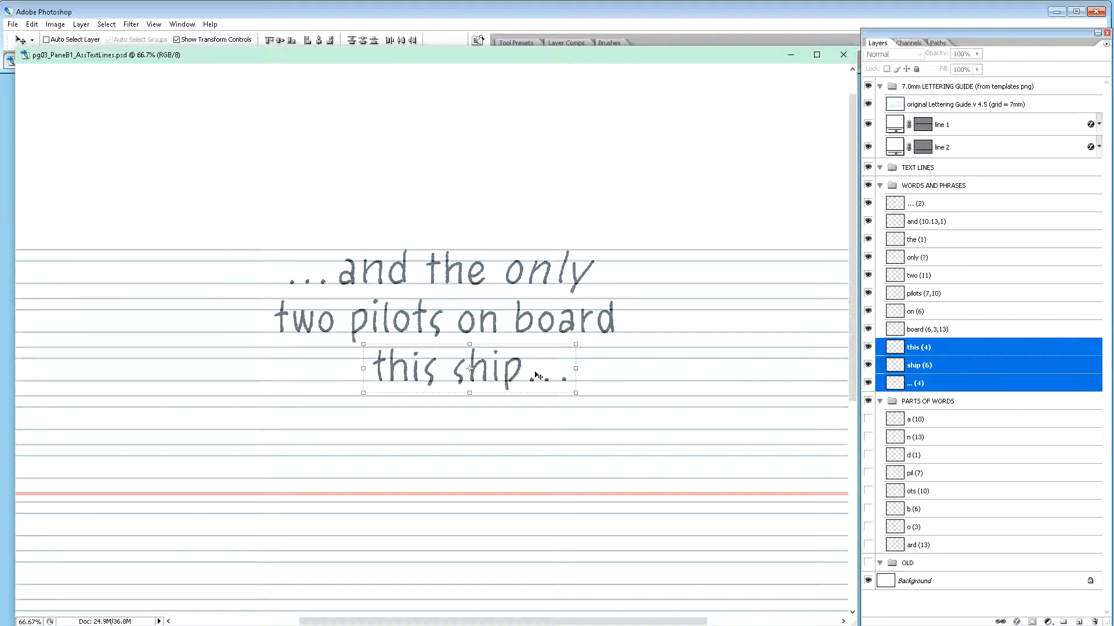
# Step: Select all four layers of the first line, "...and the only", and shift them together slightly left over the second line
pyautogui.click(909, 204)
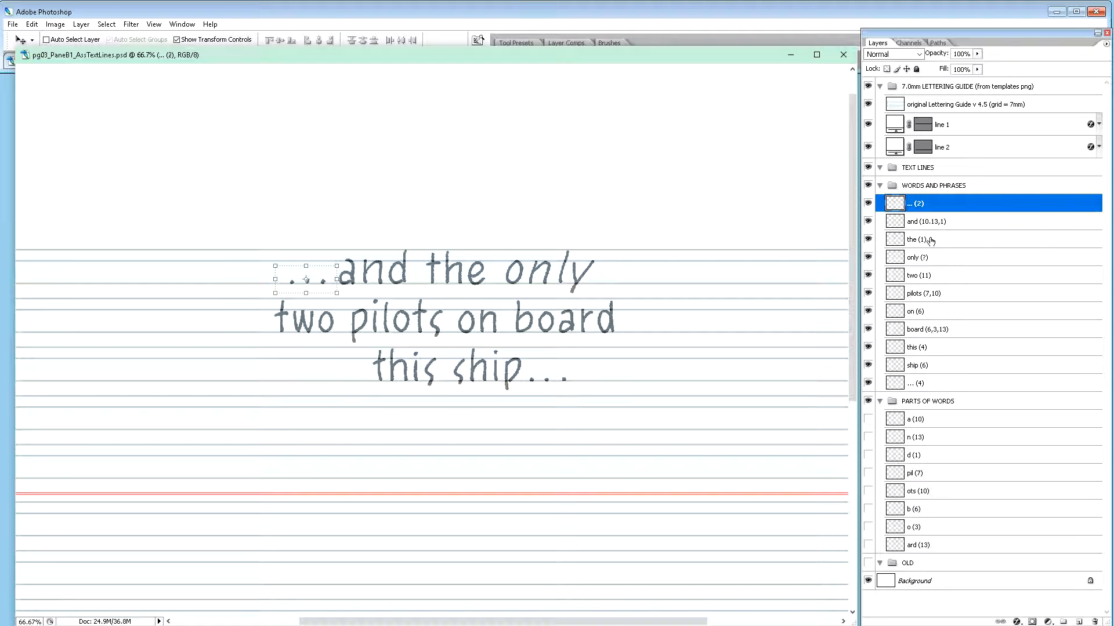
pyautogui.keyDown('shift'); pyautogui.click(929, 259); pyautogui.keyUp('shift')
pyautogui.press('Left')
pyautogui.press('Left')
pyautogui.press('Left')
pyautogui.press('Left')
pyautogui.press('Left')
pyautogui.press('Left')
pyautogui.press('Left')
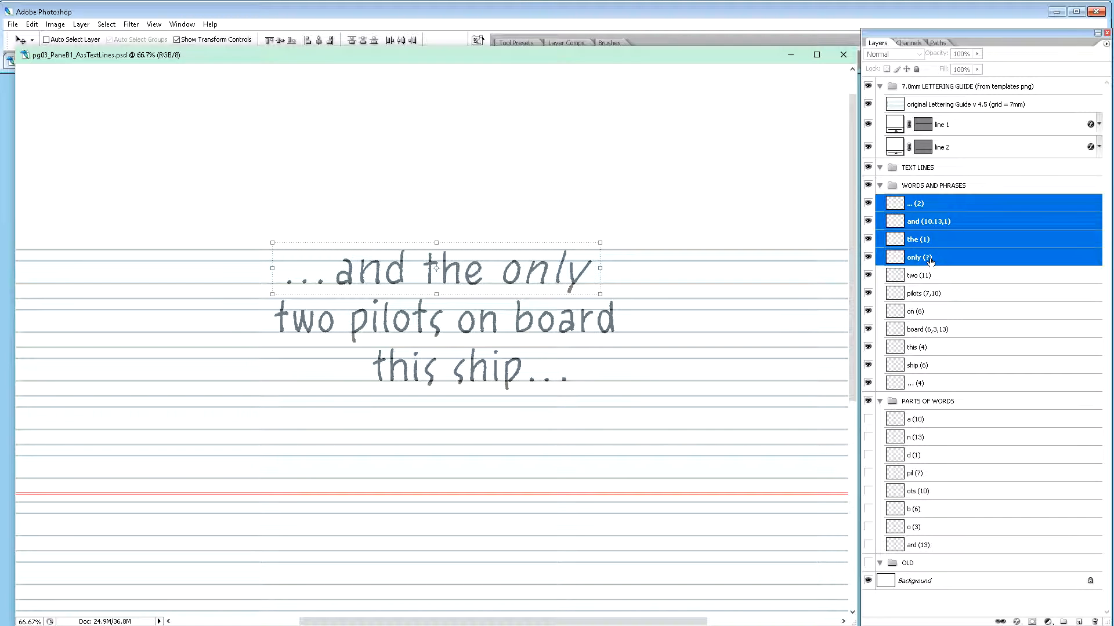
pyautogui.press('Left')
pyautogui.press('Left')
pyautogui.press('Left')
pyautogui.press('Left')
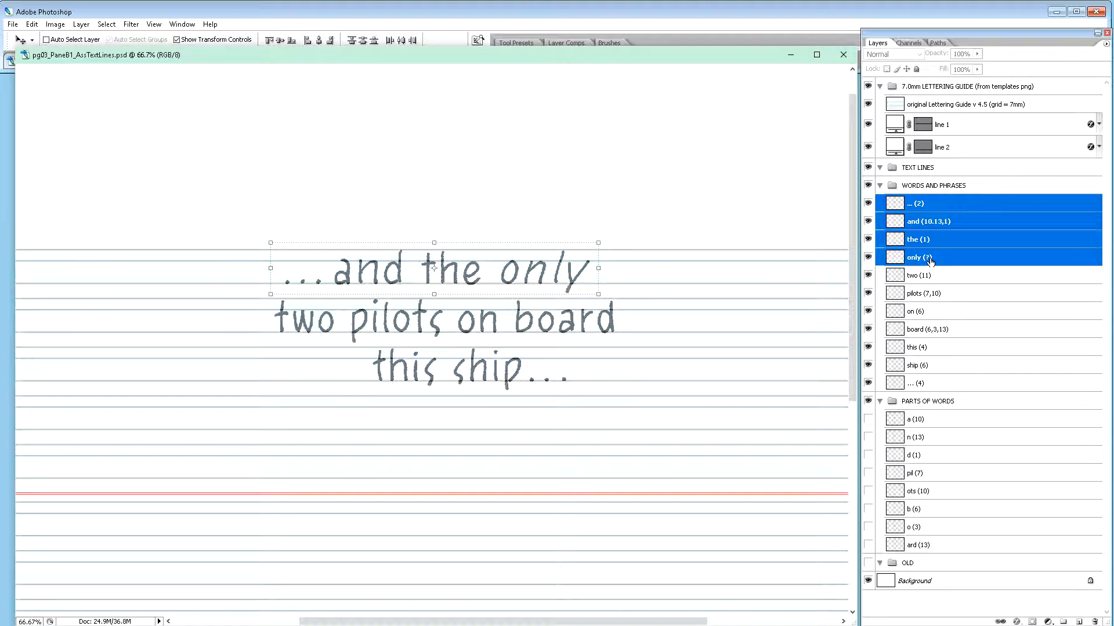
pyautogui.press('Left')
pyautogui.press('Left')
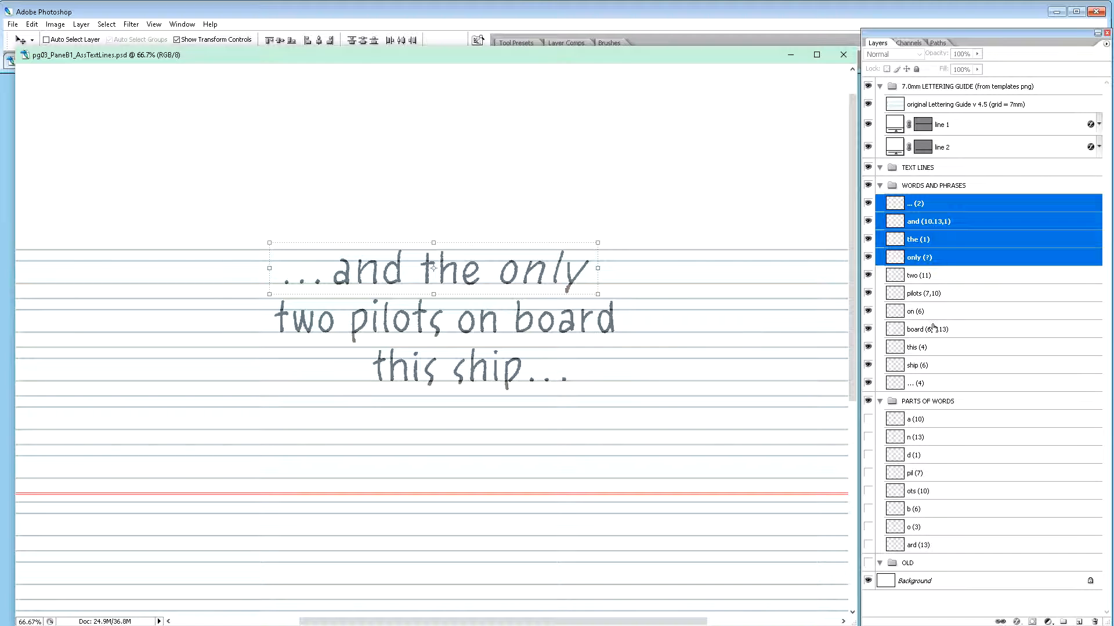
# Step: Hide the PARTS OF WORDS and TEXT LINES groups, the original Lettering Guide layer and the Background layer
pyautogui.click(869, 402)
pyautogui.click(869, 104)
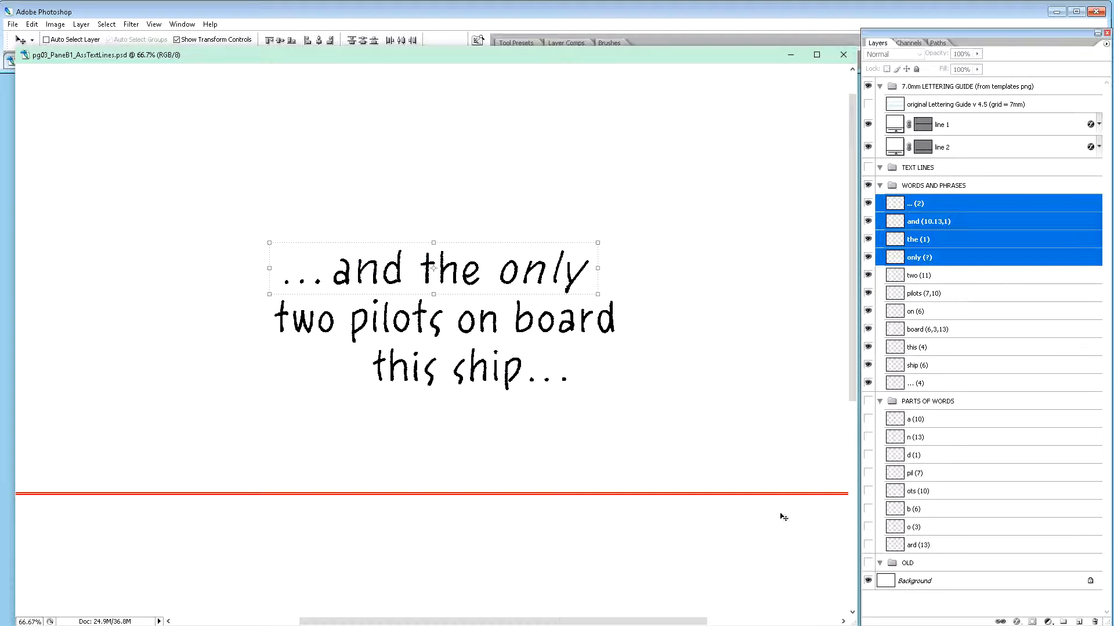
pyautogui.click(869, 581)
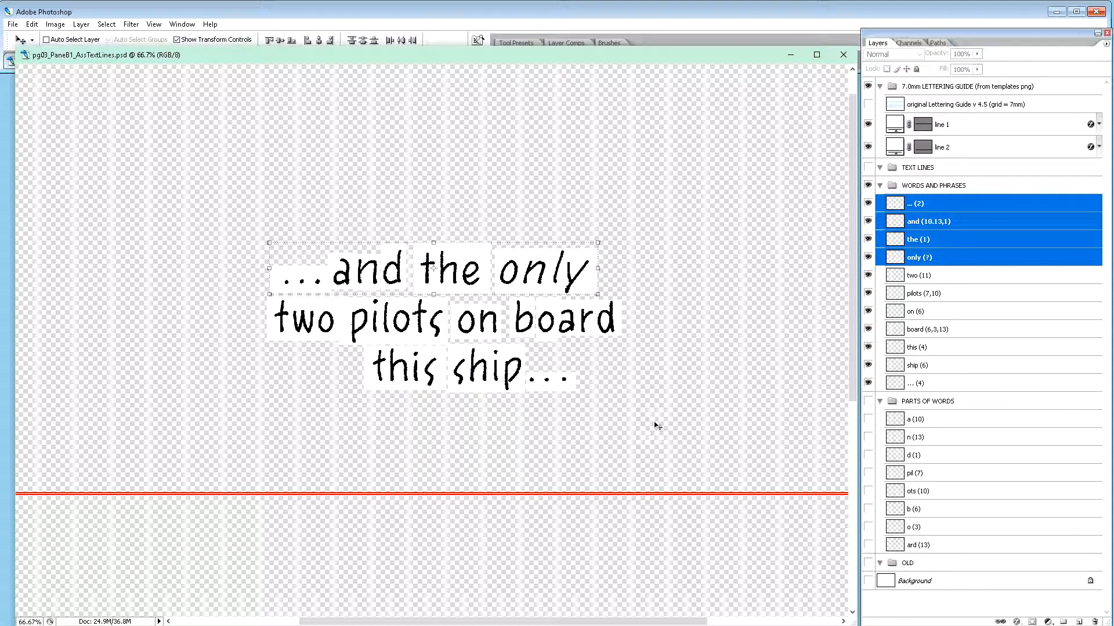
# Step: Magnify the first line's ellipsis to 500%, select only its layer "... (2)" and activate the Pencil tool
pyautogui.hotkey('ctrl', '+')
pyautogui.hotkey('ctrl', '+')
pyautogui.hotkey('ctrl', '+')
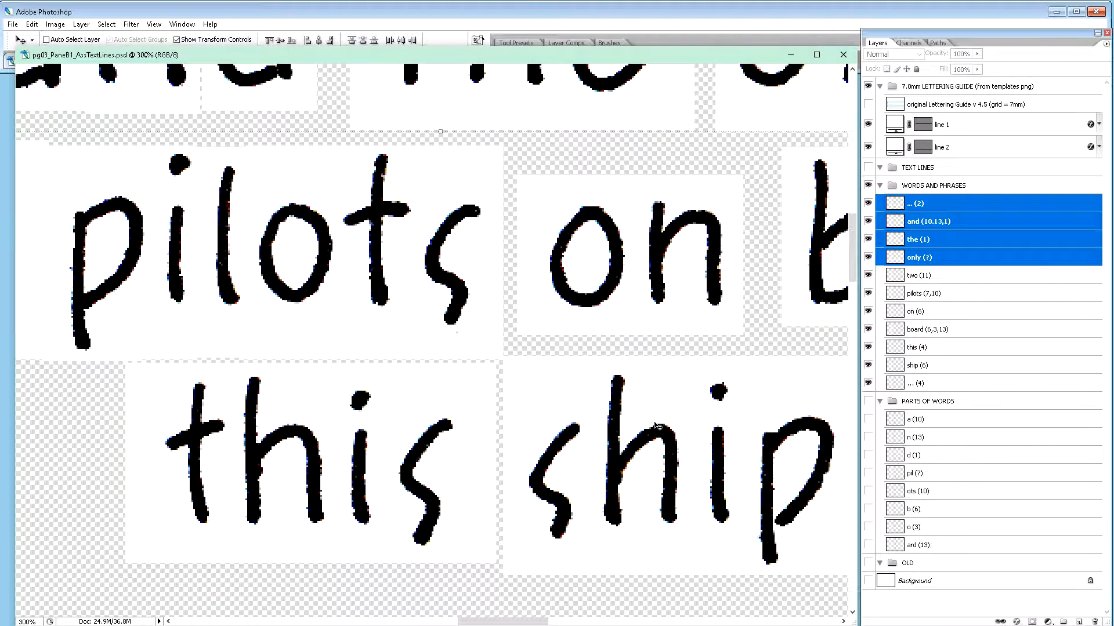
pyautogui.moveTo(852, 246); pyautogui.dragTo(852, 209)
pyautogui.hotkey('ctrl', '+')
pyautogui.hotkey('ctrl', '+')
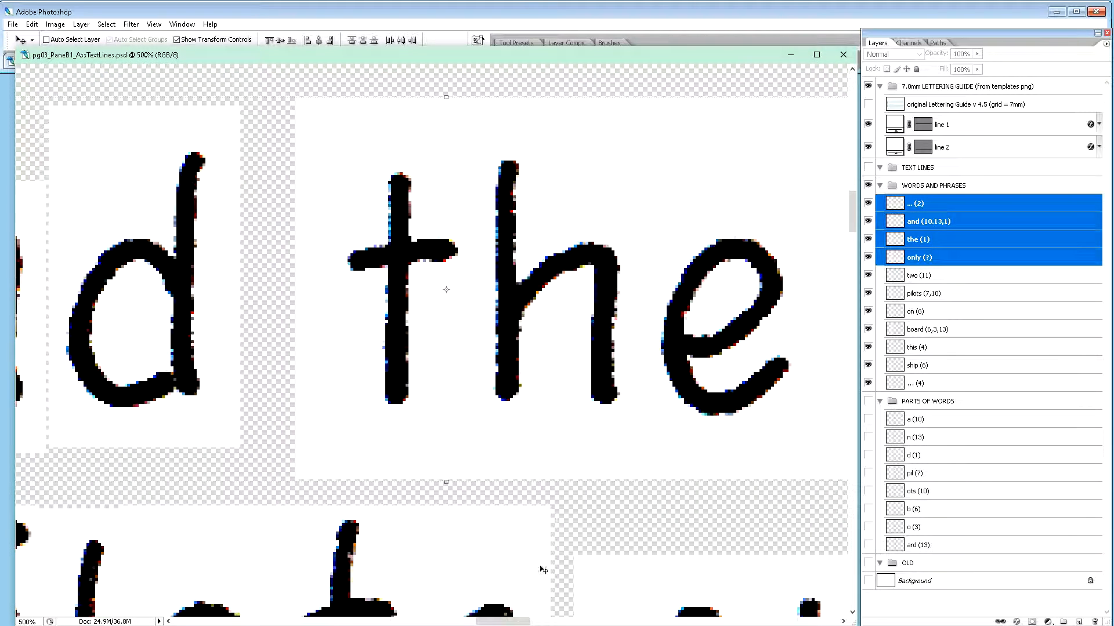
pyautogui.moveTo(515, 621); pyautogui.dragTo(454, 623)
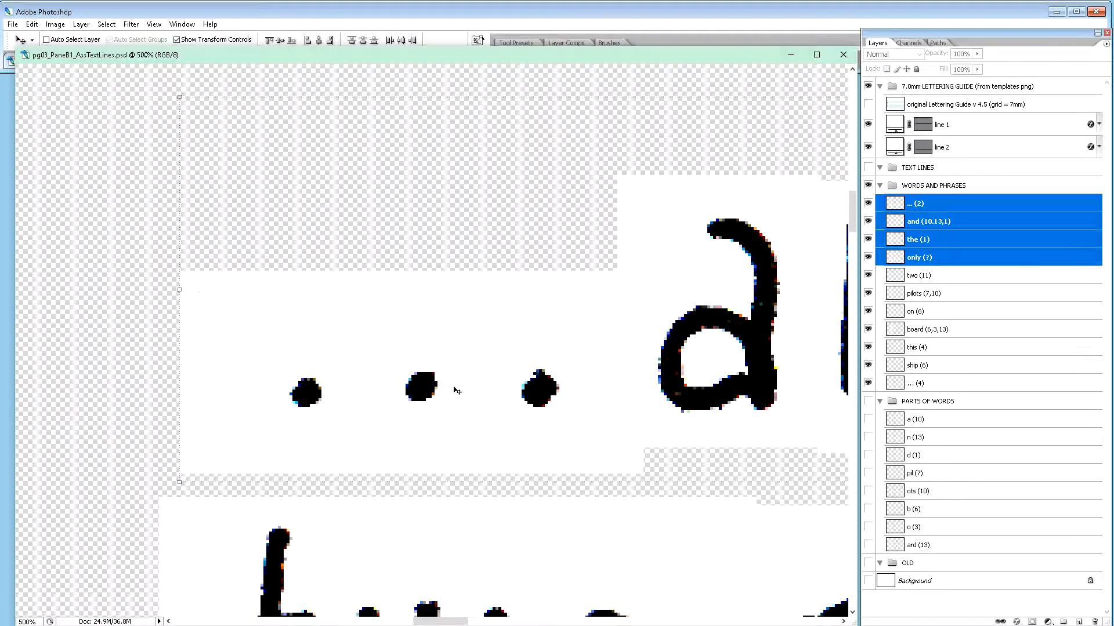
pyautogui.press('h')
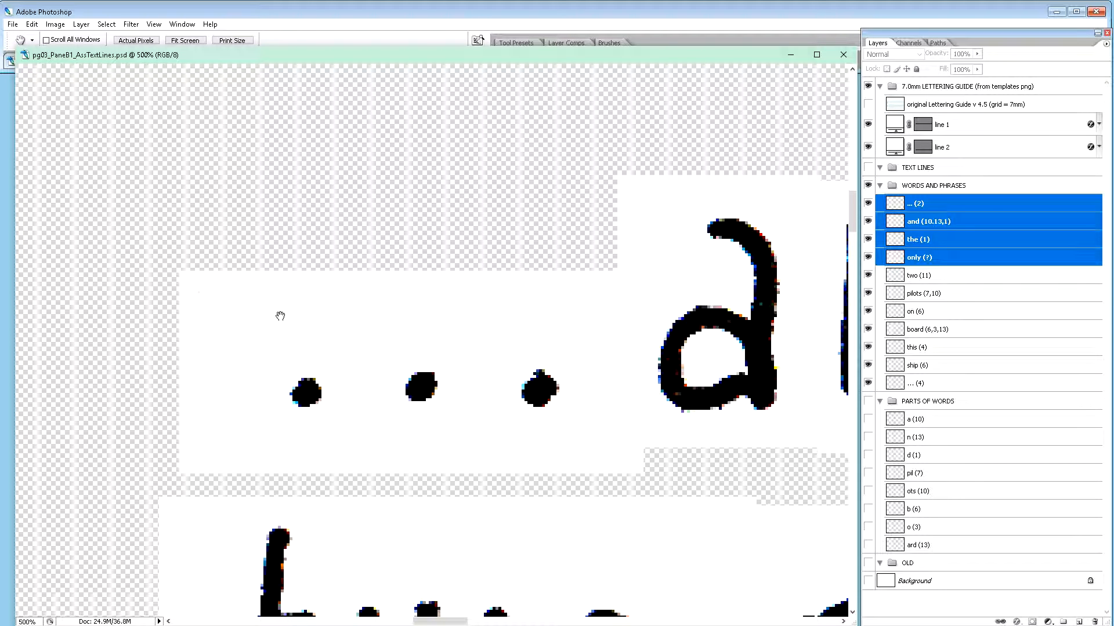
pyautogui.press('b')
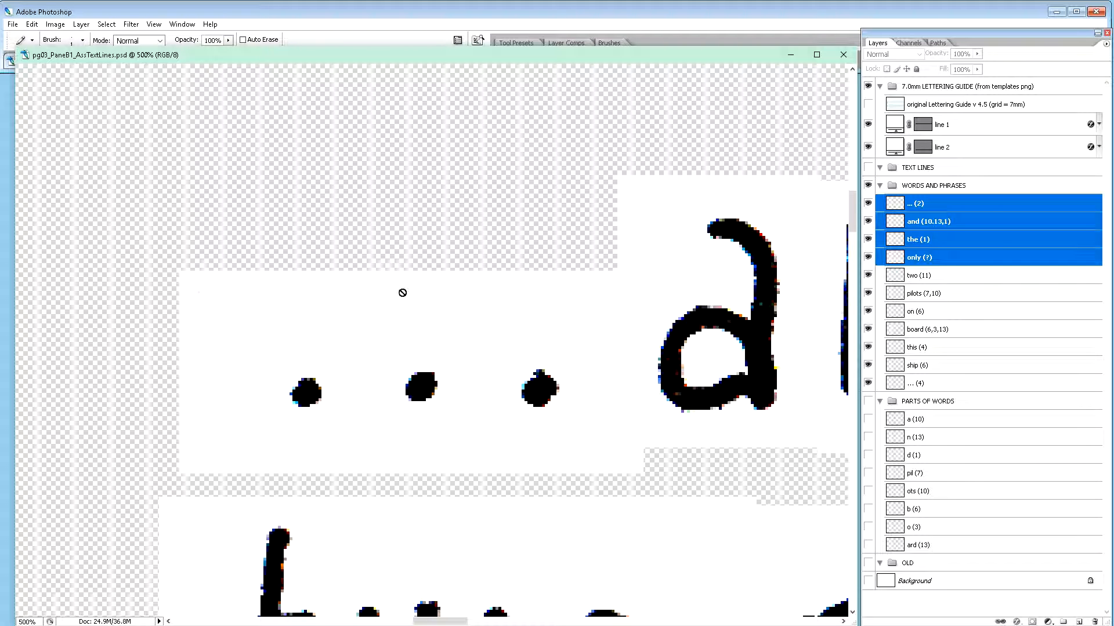
pyautogui.click(919, 204)
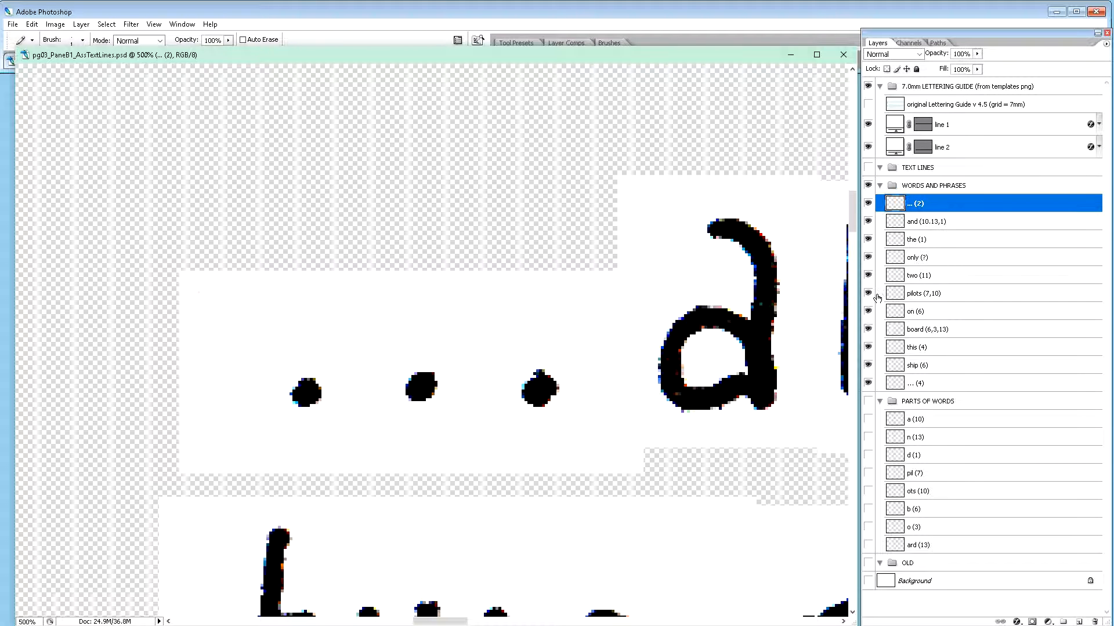
pyautogui.press('h')
pyautogui.moveTo(211, 291); pyautogui.dragTo(254, 304)
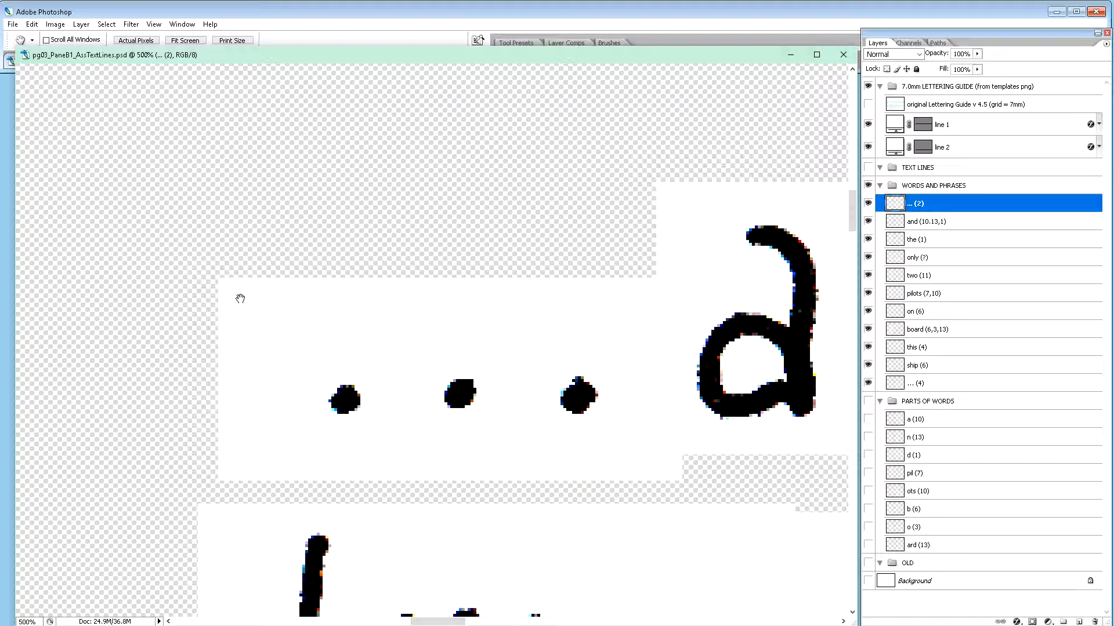
pyautogui.press('b')
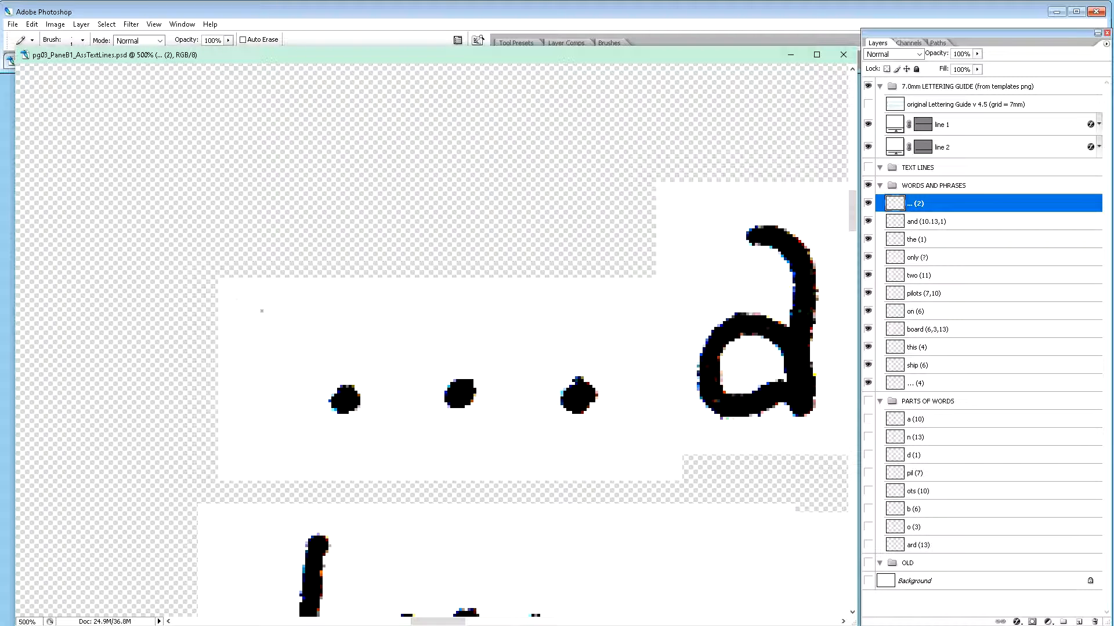
# Step: Enlarge the Pencil brush and reduce it again to a size of 9, and reposition the document window
pyautogui.press(']')
pyautogui.press(']')
pyautogui.press(']')
pyautogui.press(']')
pyautogui.press(']')
pyautogui.press(']')
pyautogui.press(']')
pyautogui.press(']')
pyautogui.press(']')
pyautogui.press(']')
pyautogui.press(']')
pyautogui.press(']')
pyautogui.press(']')
pyautogui.press(']')
pyautogui.press(']')
pyautogui.press('[')
pyautogui.press('[')
pyautogui.press('[')
pyautogui.press('[')
pyautogui.press('[')
pyautogui.press('[')
pyautogui.press('[')
pyautogui.press('[')
pyautogui.press('[')
pyautogui.press('[')
pyautogui.press('[')
pyautogui.press('[')
pyautogui.moveTo(215, 58)
pyautogui.mouseDown()
pyautogui.moveTo(240, 84)
pyautogui.moveTo(203, 65)
pyautogui.mouseUp()
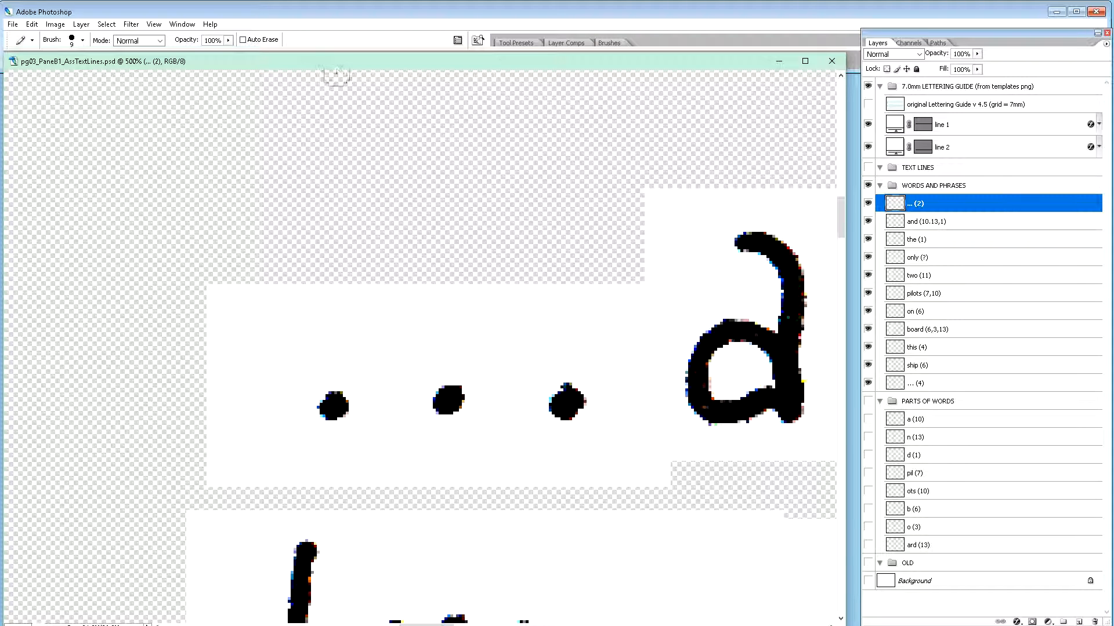
# Step: Inspect the first line's letters and white backing up close, from the ellipsis through "and" and "the" to "only"
pyautogui.press('h')
pyautogui.moveTo(579, 380); pyautogui.dragTo(413, 375)
pyautogui.moveTo(507, 360); pyautogui.dragTo(362, 345)
pyautogui.moveTo(599, 336); pyautogui.dragTo(420, 352)
pyautogui.moveTo(505, 363); pyautogui.dragTo(376, 354)
pyautogui.moveTo(525, 355); pyautogui.dragTo(377, 373)
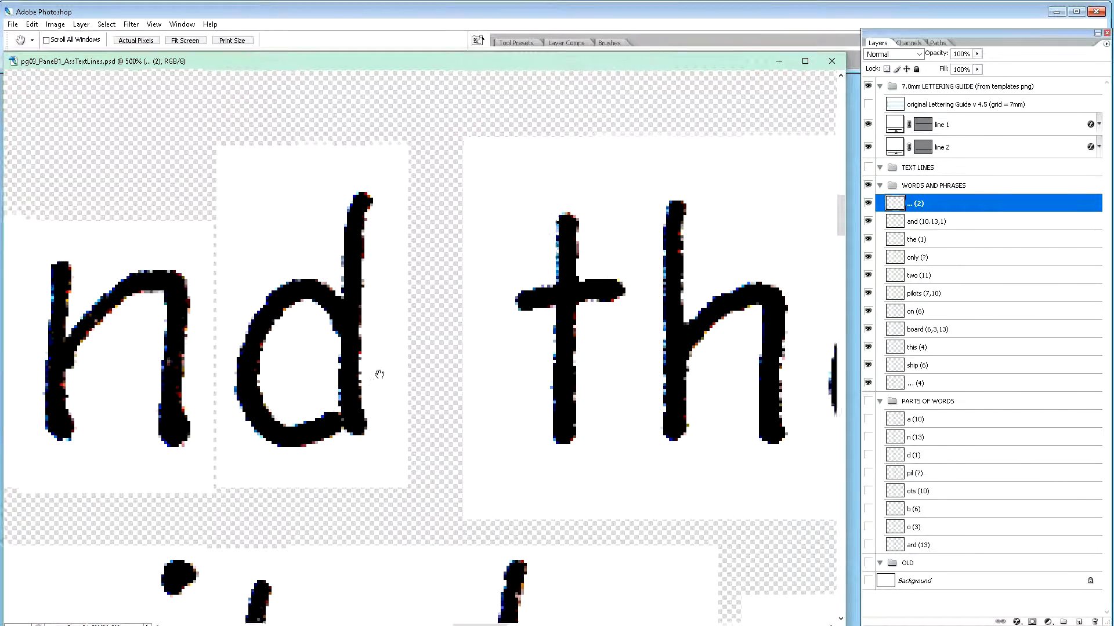
pyautogui.moveTo(460, 364); pyautogui.dragTo(415, 366)
pyautogui.moveTo(534, 391); pyautogui.dragTo(388, 390)
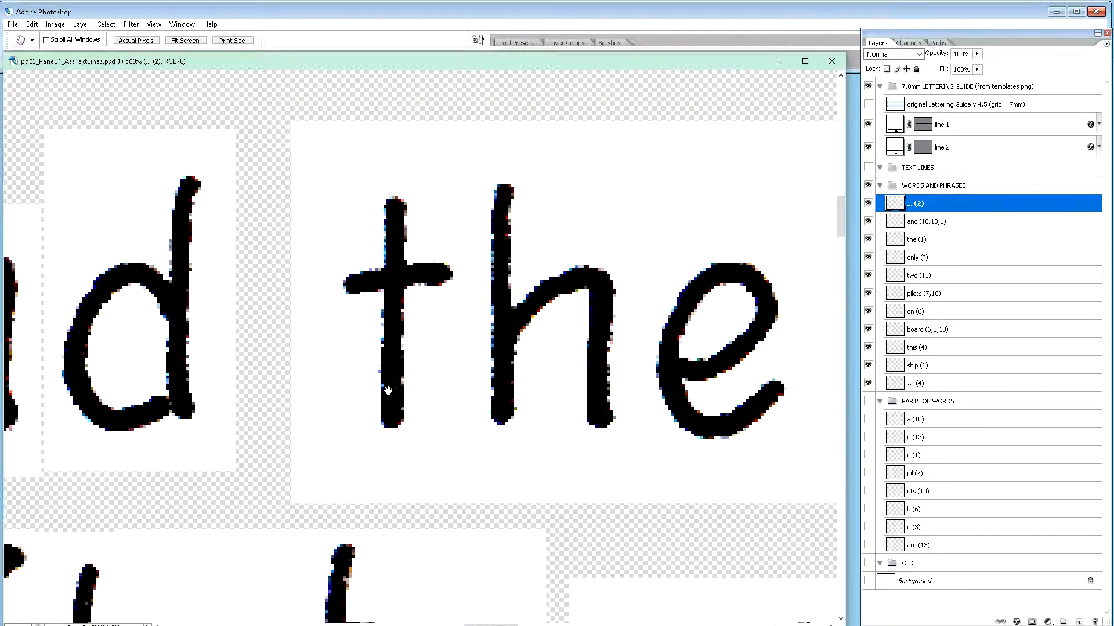
pyautogui.moveTo(562, 413); pyautogui.dragTo(527, 417)
pyautogui.moveTo(601, 418); pyautogui.dragTo(510, 398)
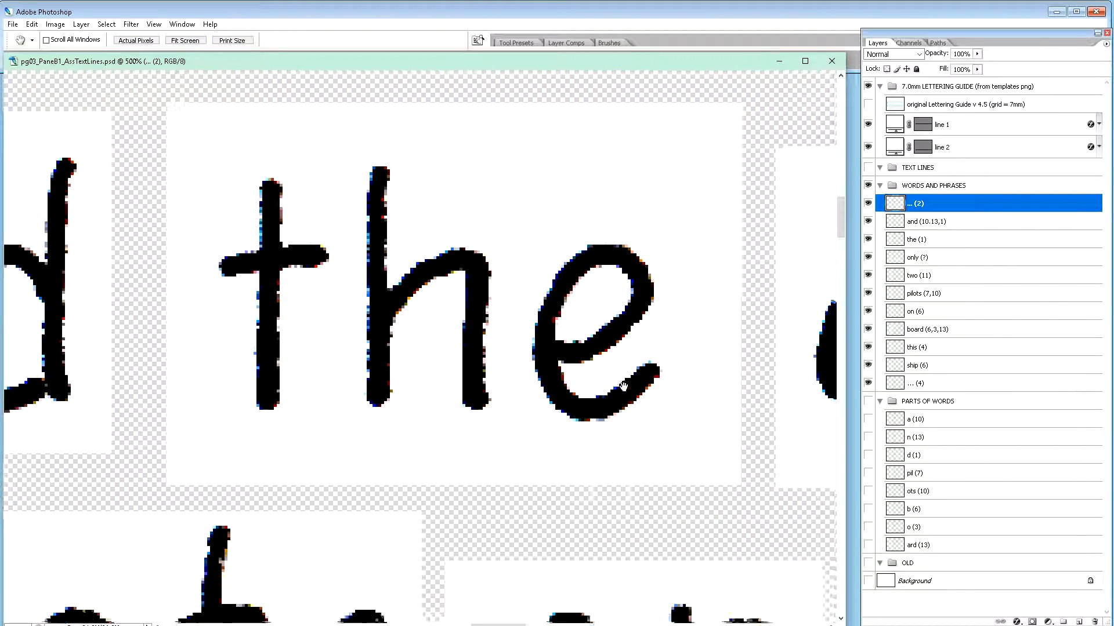
pyautogui.moveTo(632, 391); pyautogui.dragTo(531, 419)
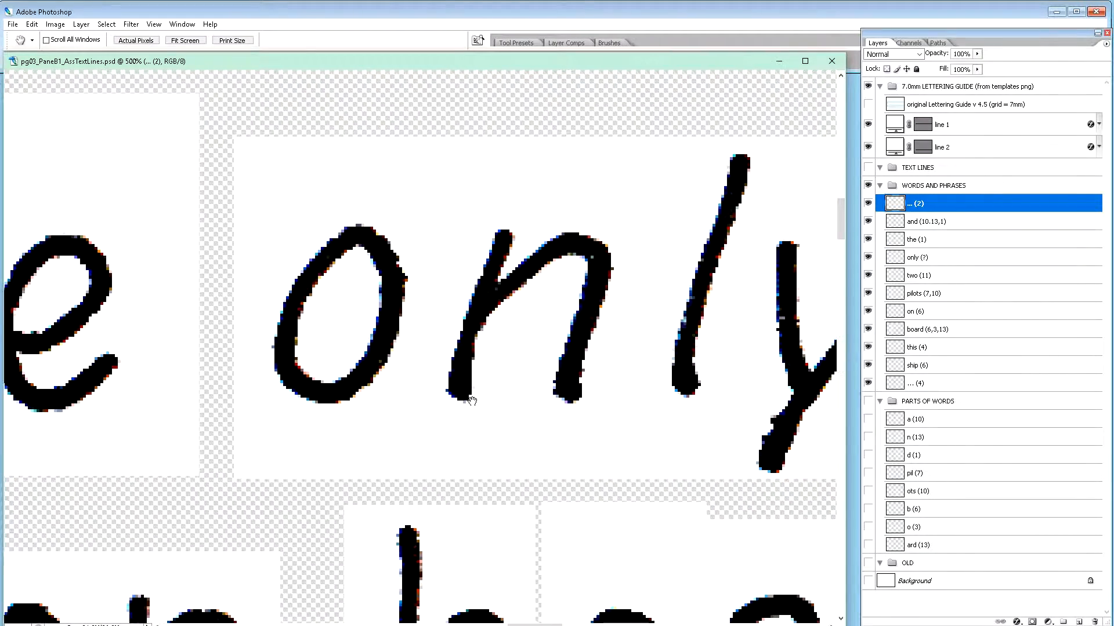
pyautogui.moveTo(472, 400); pyautogui.dragTo(179, 400)
# Step: Inspect the second line's letters and white backing up close, from "board" back through "on" and "pilots" to "two"
pyautogui.moveTo(357, 401); pyautogui.dragTo(380, 287)
pyautogui.moveTo(488, 300); pyautogui.dragTo(513, 190)
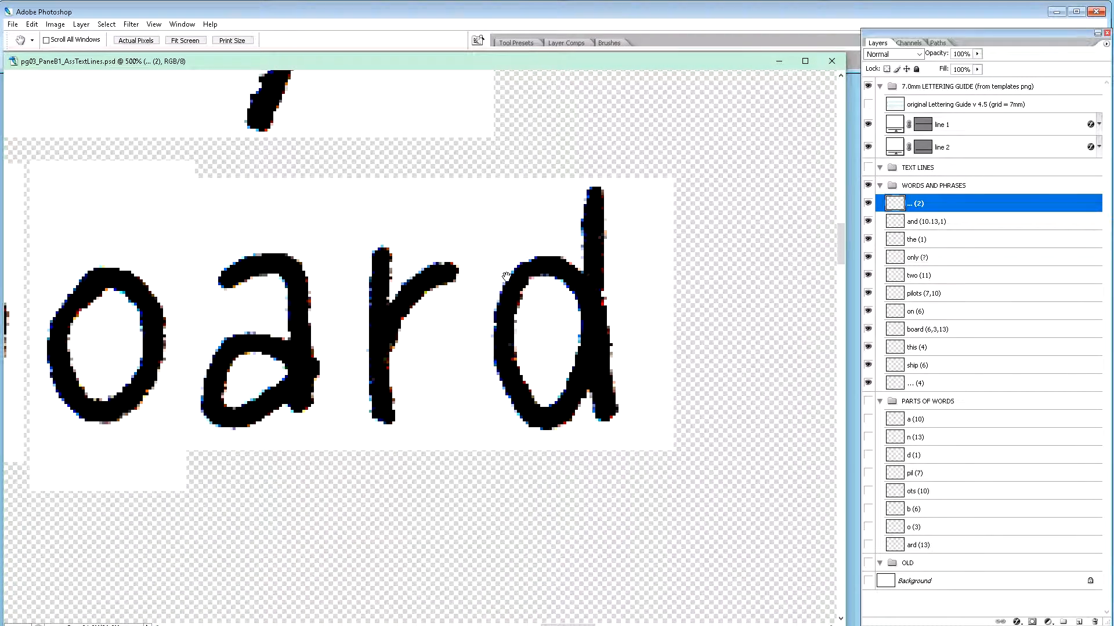
pyautogui.moveTo(404, 287); pyautogui.dragTo(546, 298)
pyautogui.moveTo(423, 318); pyautogui.dragTo(580, 318)
pyautogui.moveTo(371, 306); pyautogui.dragTo(599, 291)
pyautogui.moveTo(340, 291); pyautogui.dragTo(583, 293)
pyautogui.moveTo(441, 297); pyautogui.dragTo(484, 273)
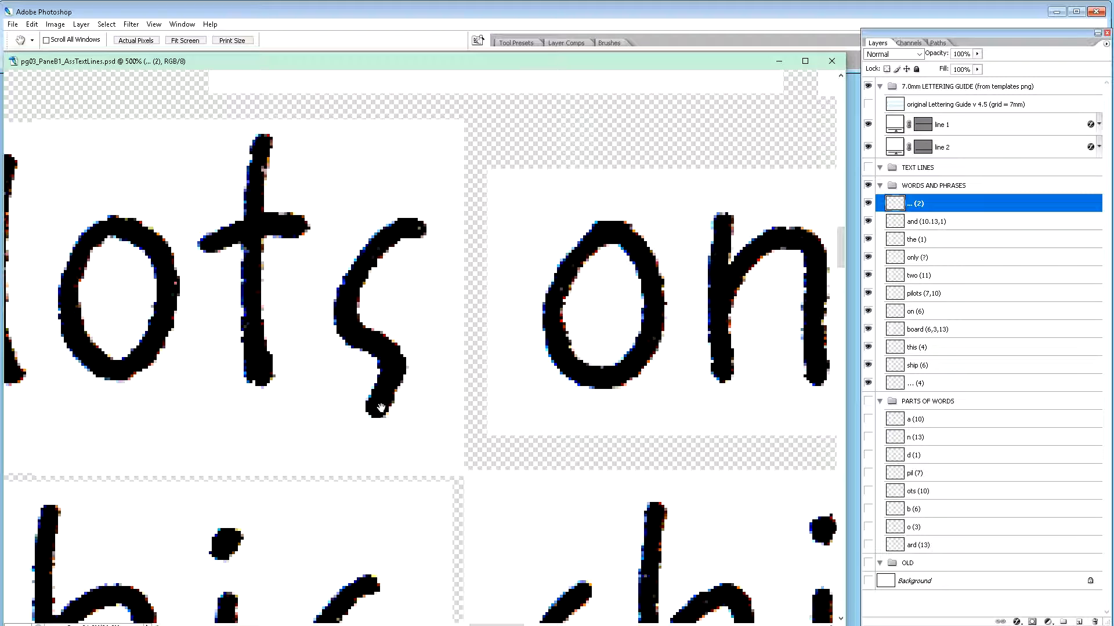
pyautogui.press('b')
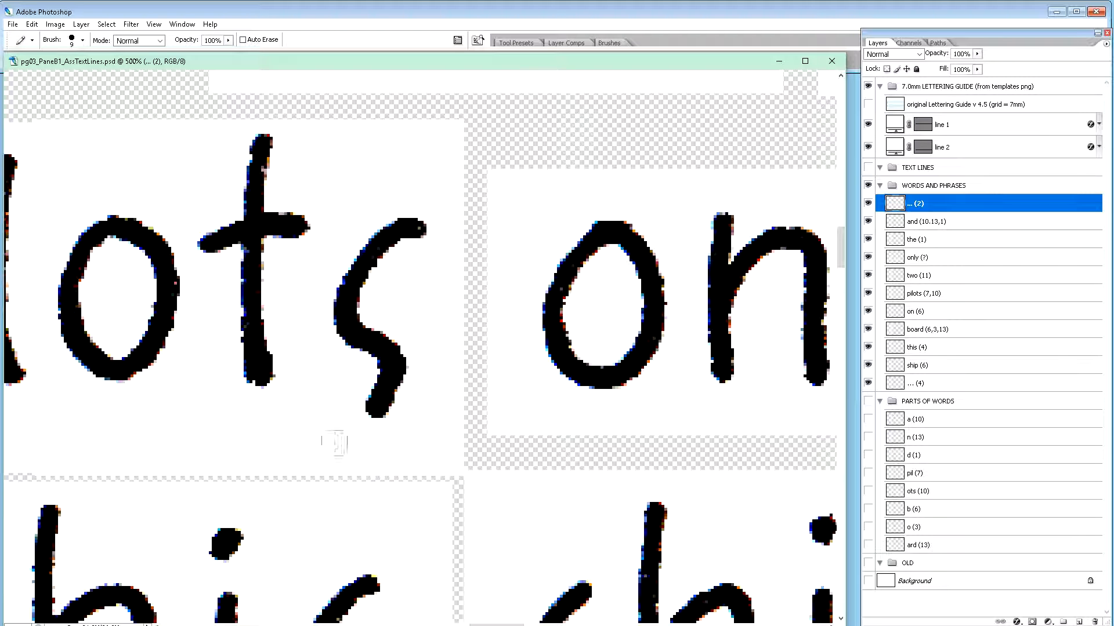
pyautogui.press('h')
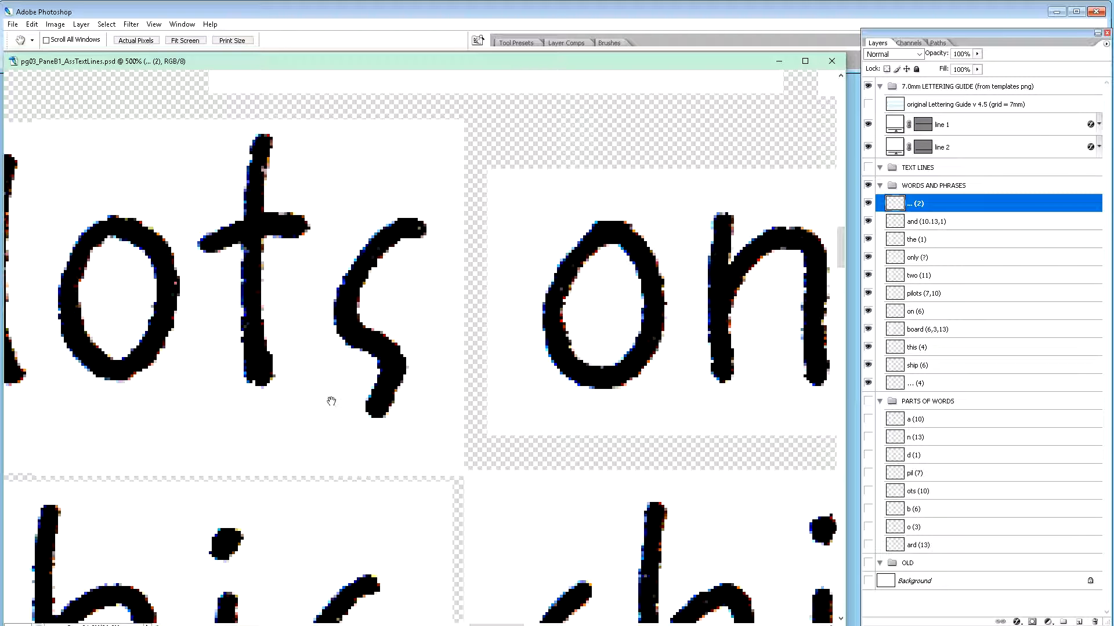
pyautogui.moveTo(331, 398); pyautogui.dragTo(633, 378)
pyautogui.moveTo(480, 377)
pyautogui.mouseDown()
pyautogui.moveTo(534, 385)
pyautogui.moveTo(520, 368)
pyautogui.moveTo(540, 403)
pyautogui.moveTo(574, 371)
pyautogui.mouseUp()
pyautogui.moveTo(429, 351); pyautogui.dragTo(536, 321)
pyautogui.moveTo(378, 319); pyautogui.dragTo(542, 348)
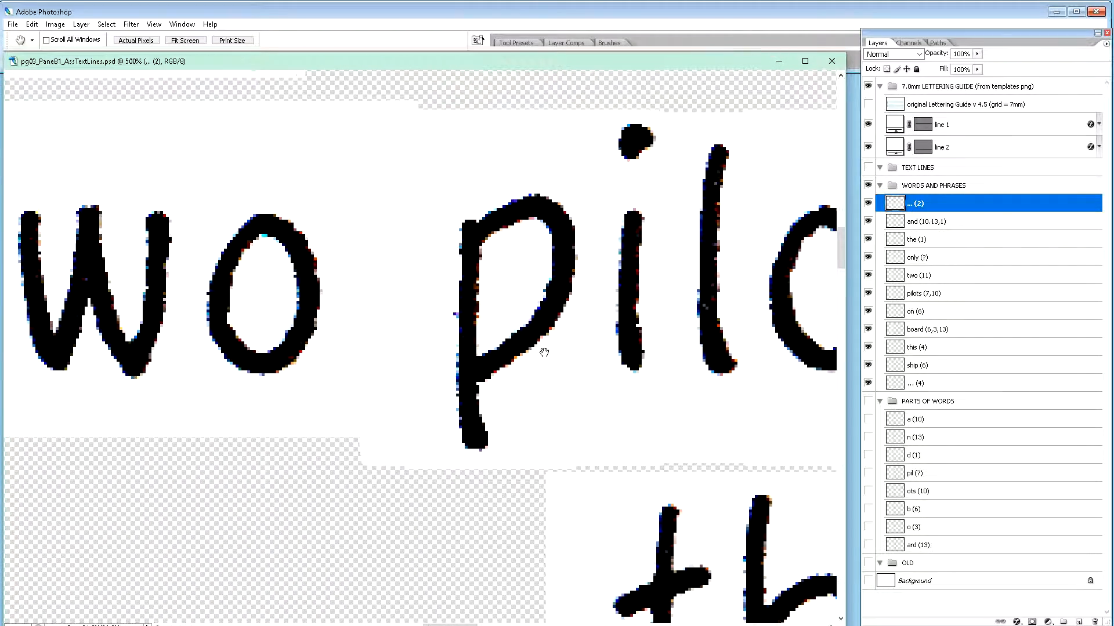
pyautogui.moveTo(447, 353); pyautogui.dragTo(527, 356)
pyautogui.moveTo(402, 358); pyautogui.dragTo(565, 315)
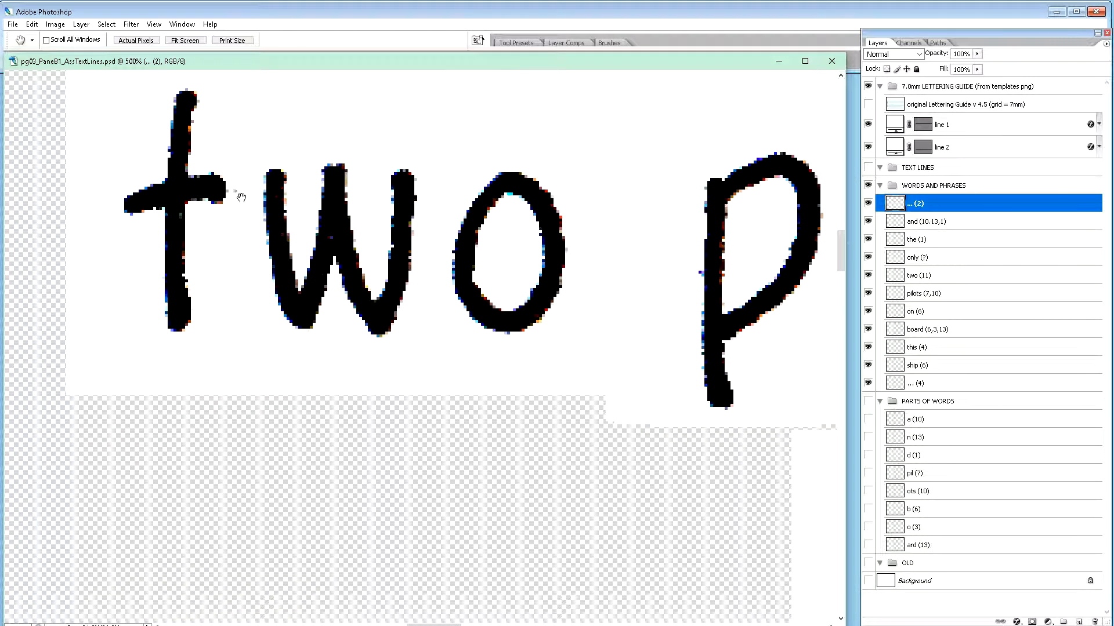
pyautogui.press('b')
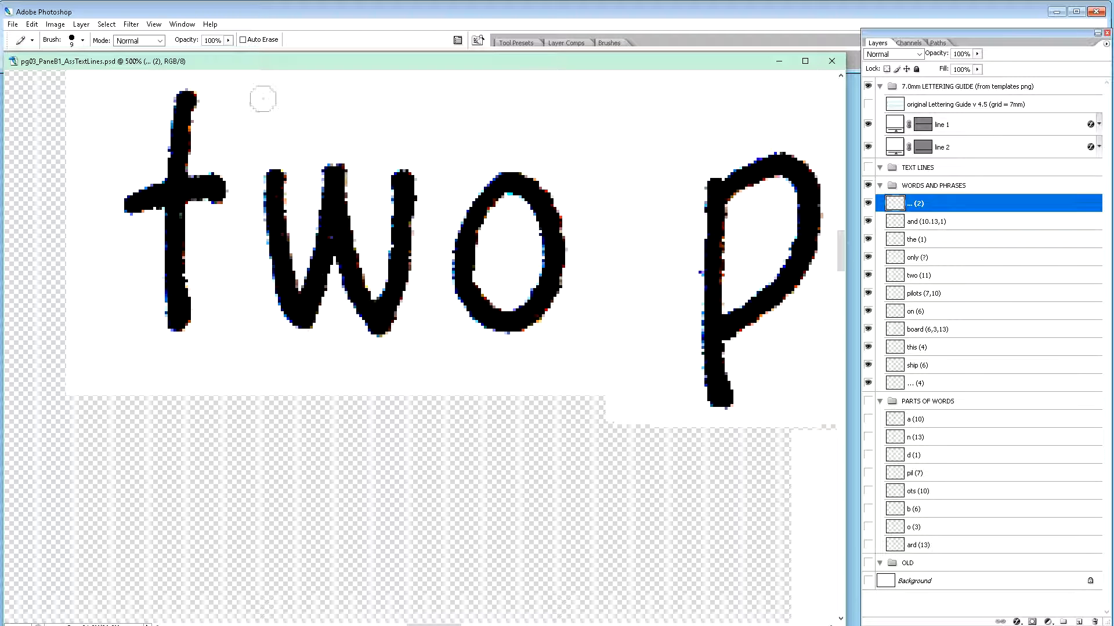
pyautogui.press('h')
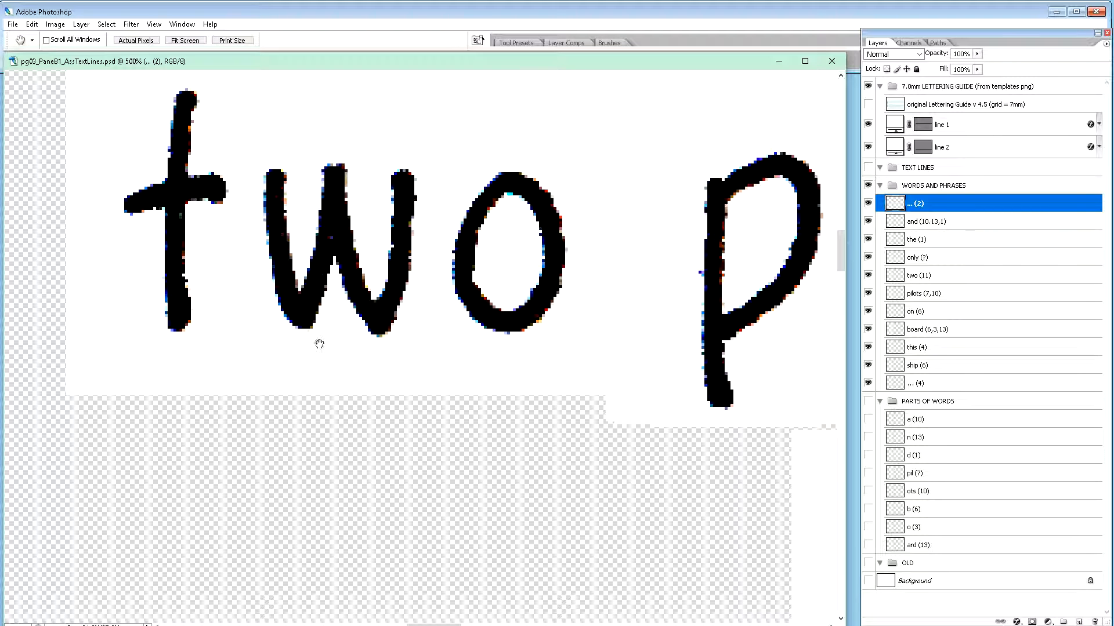
# Step: Inspect the third line's letters and white backing up close, from "this" through "ship" to the ellipsis, ending at "board" above
pyautogui.moveTo(319, 344); pyautogui.dragTo(148, 223)
pyautogui.moveTo(545, 373); pyautogui.dragTo(301, 292)
pyautogui.moveTo(508, 337); pyautogui.dragTo(328, 285)
pyautogui.moveTo(435, 257); pyautogui.dragTo(355, 329)
pyautogui.moveTo(510, 339); pyautogui.dragTo(383, 278)
pyautogui.moveTo(616, 293); pyautogui.dragTo(367, 304)
pyautogui.moveTo(650, 314); pyautogui.dragTo(414, 326)
pyautogui.moveTo(573, 311); pyautogui.dragTo(497, 312)
pyautogui.moveTo(760, 326); pyautogui.dragTo(453, 437)
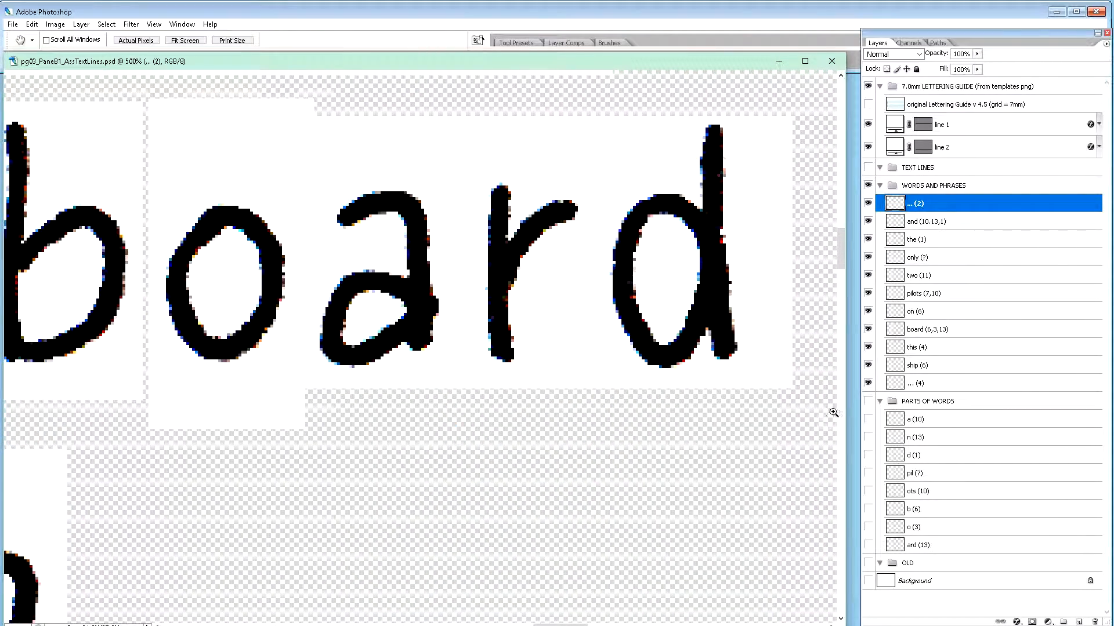
# Step: Stamp all the WORDS AND PHRASES layers into one merged copy and place it in the TEXT LINES group as "lines 1-3"
pyautogui.keyDown('shift'); pyautogui.click(928, 384); pyautogui.keyUp('shift')
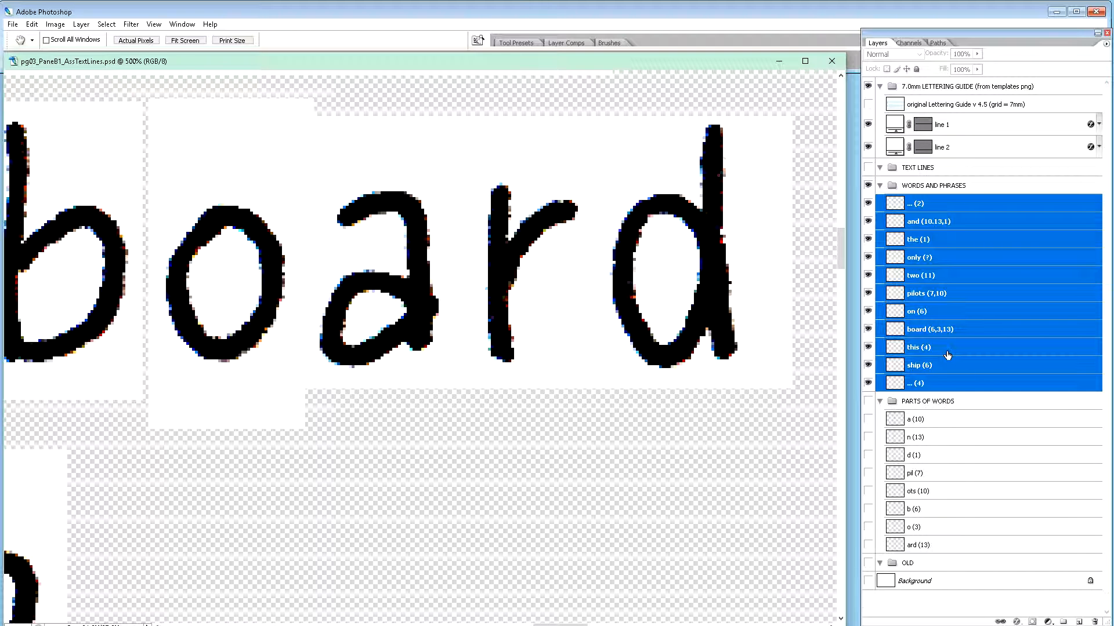
pyautogui.hotkey('ctrl', 'alt', 'e')
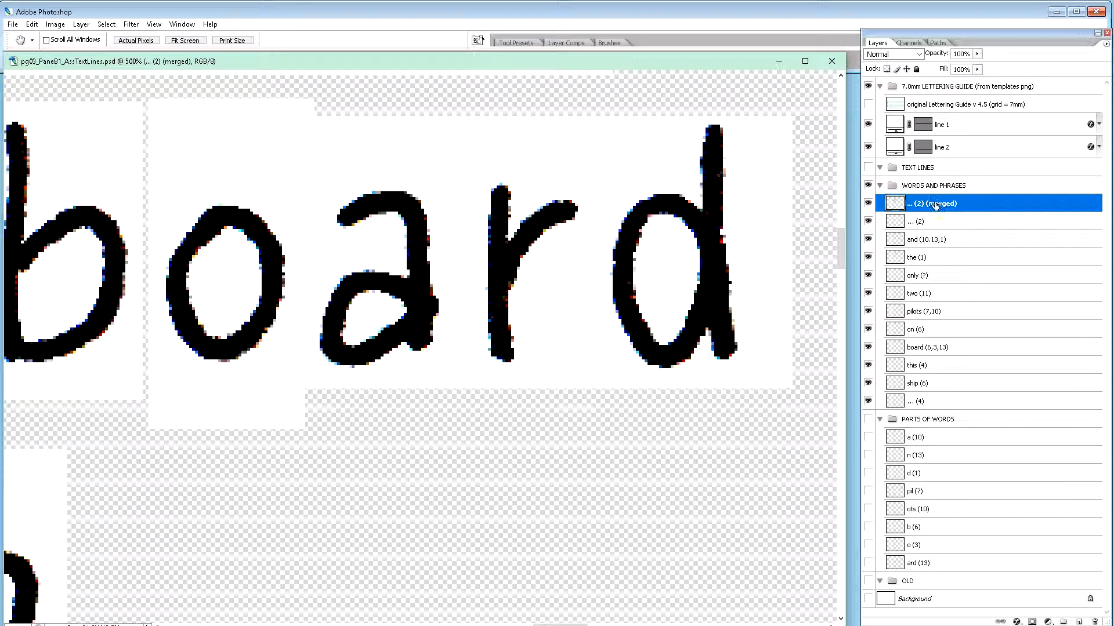
pyautogui.moveTo(936, 170); pyautogui.dragTo(935, 169)
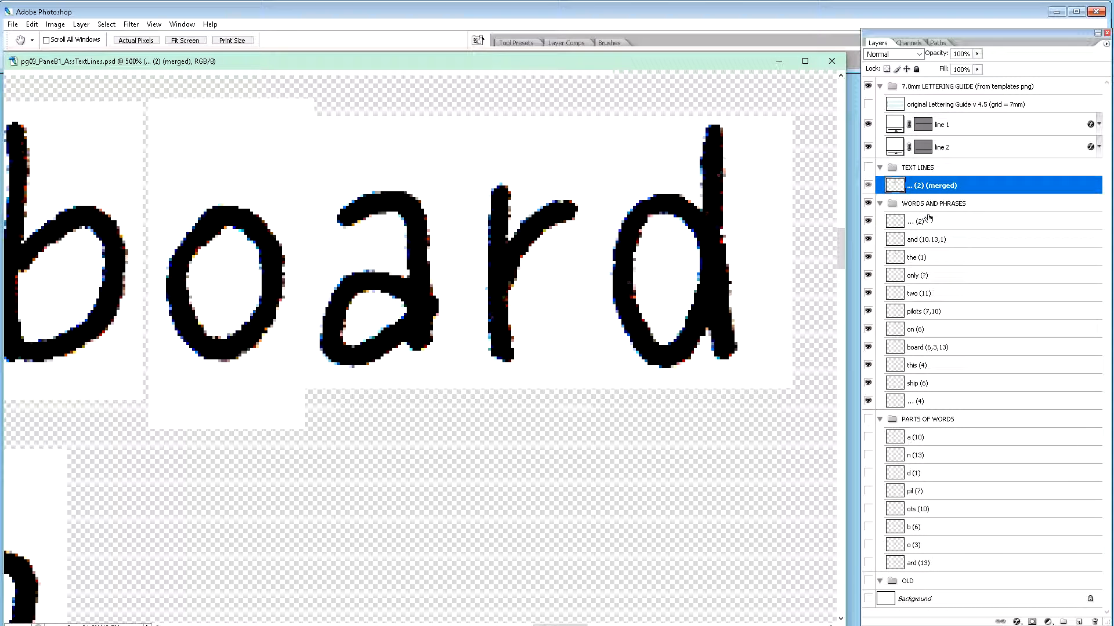
pyautogui.doubleClick(934, 185)
pyautogui.write('lines 1-3')
pyautogui.press('Return')
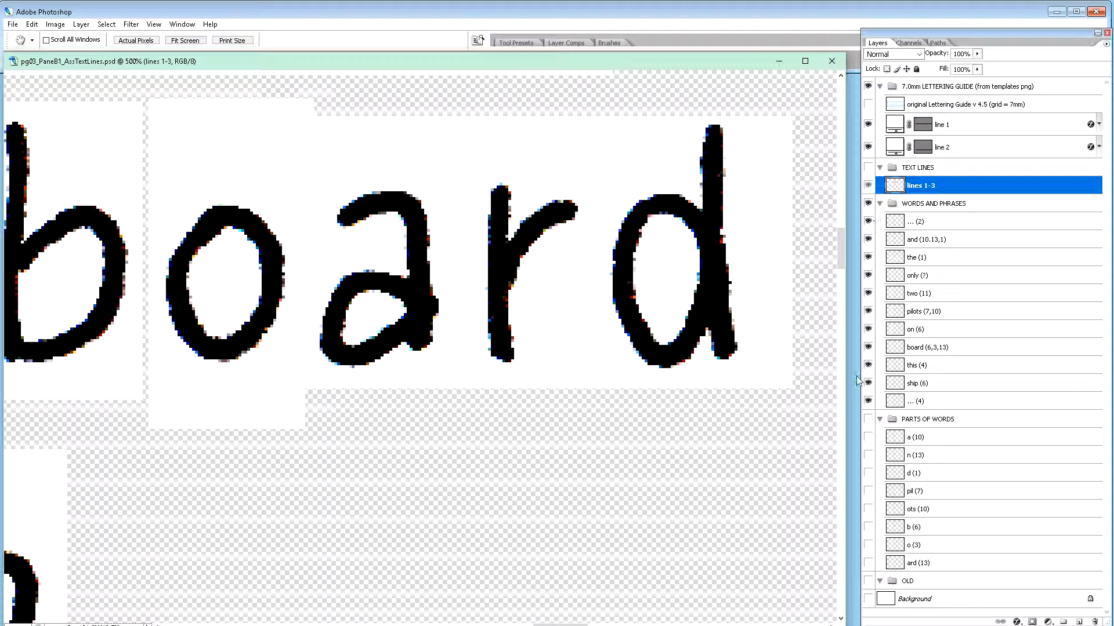
# Step: Hide the WORDS AND PHRASES group and show the TEXT LINES group with its merged lines
pyautogui.click(869, 204)
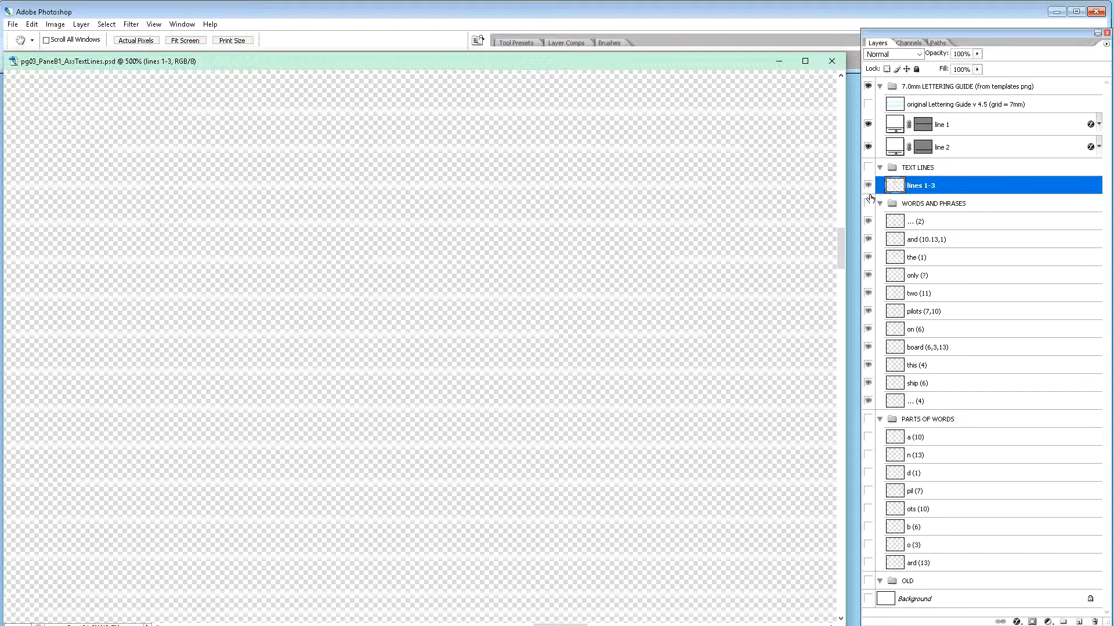
pyautogui.click(868, 186)
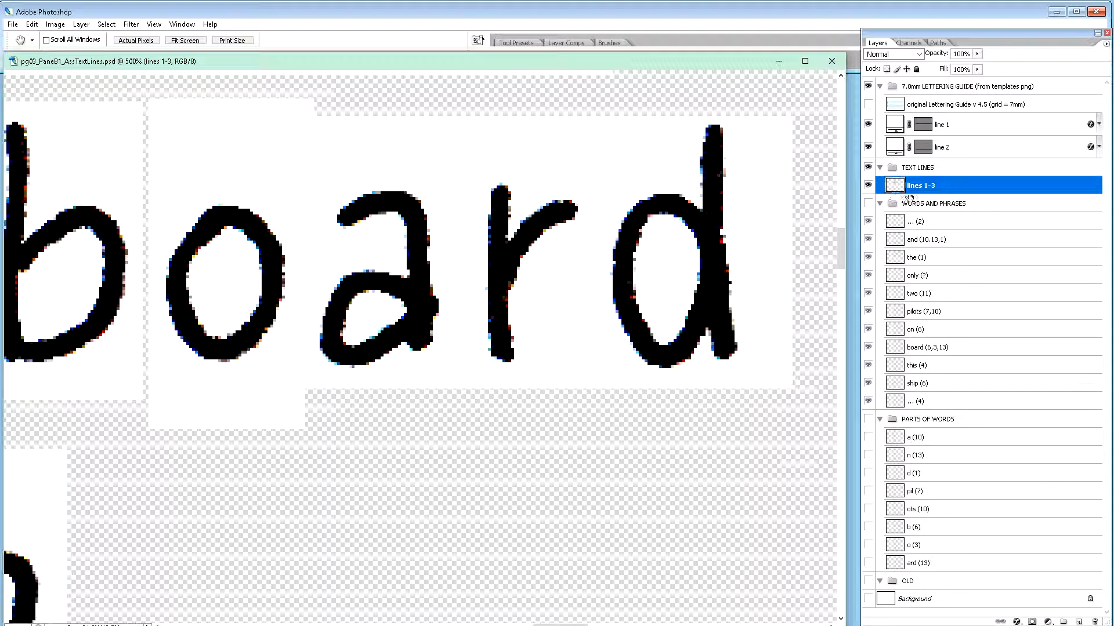
pyautogui.hotkey('ctrl', '-')
pyautogui.hotkey('ctrl', '-')
pyautogui.hotkey('ctrl', '-')
pyautogui.hotkey('ctrl', '-')
pyautogui.hotkey('ctrl', '-')
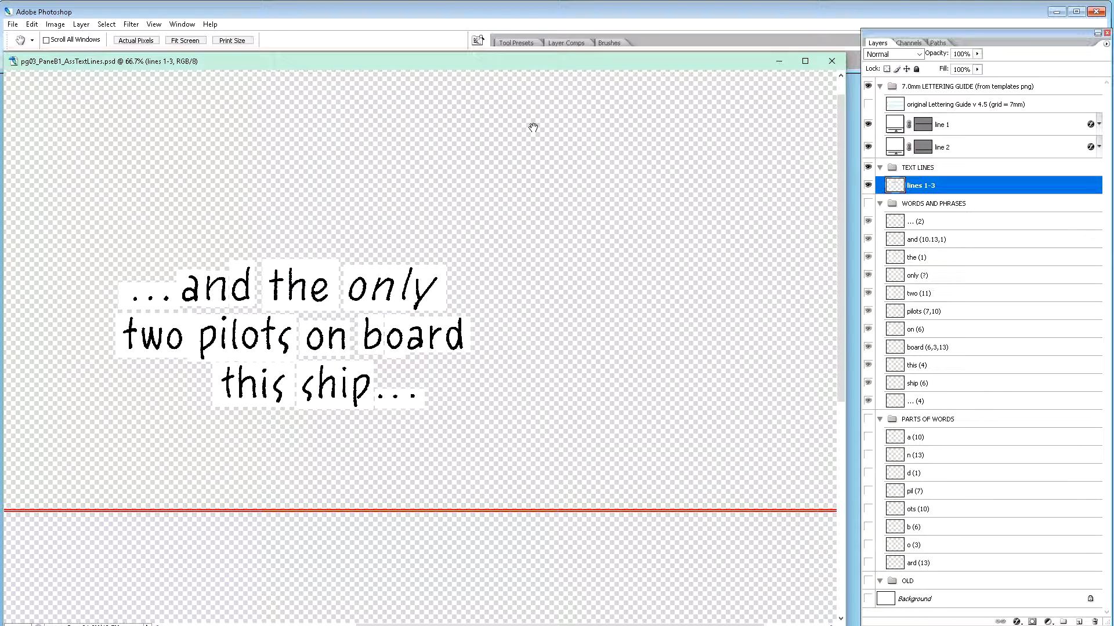
# Step: Copy the three lettered lines with a rectangular selection around them and switch to the document pg03_PanelB1_b_FinPanel.psd
pyautogui.press('m')
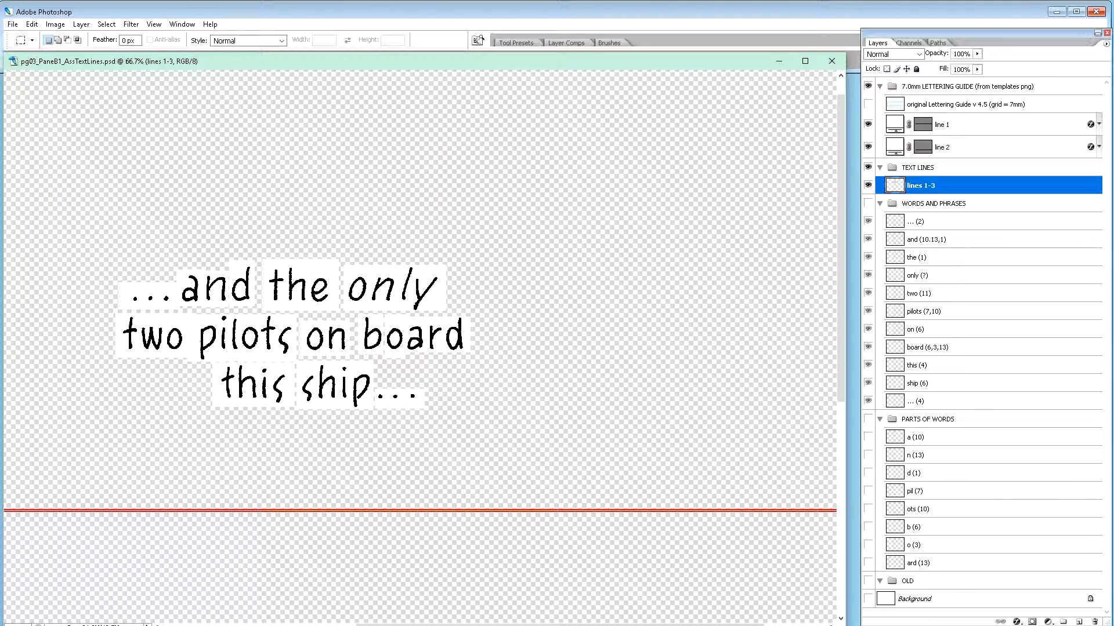
pyautogui.moveTo(108, 253); pyautogui.dragTo(474, 413)
pyautogui.hotkey('alt', 'w')
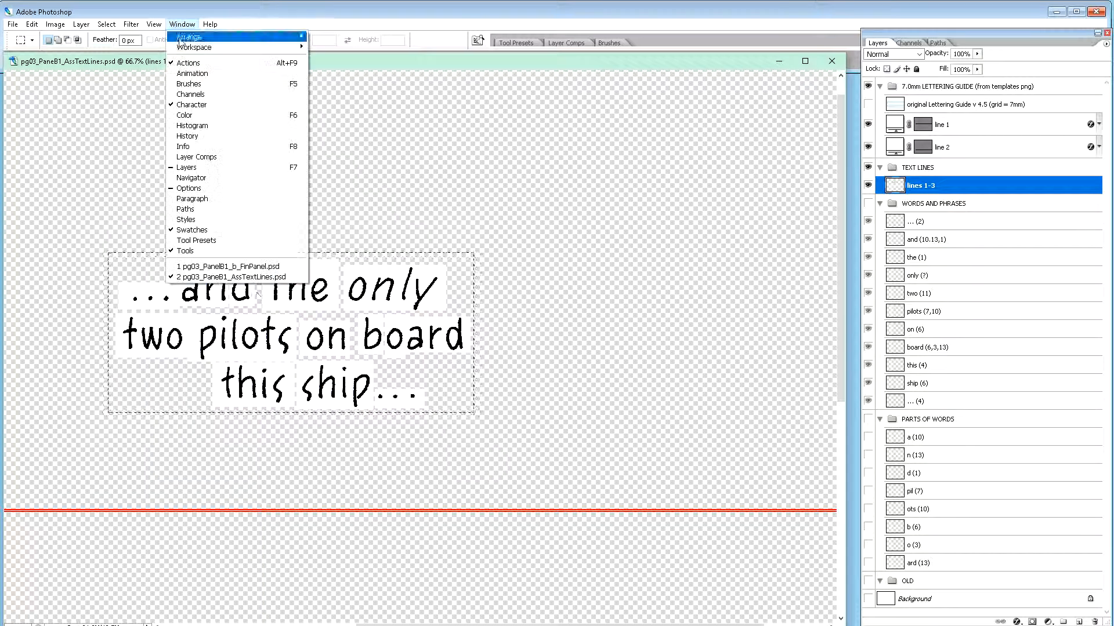
pyautogui.press('Up')
pyautogui.press('Up')
pyautogui.press('Return')
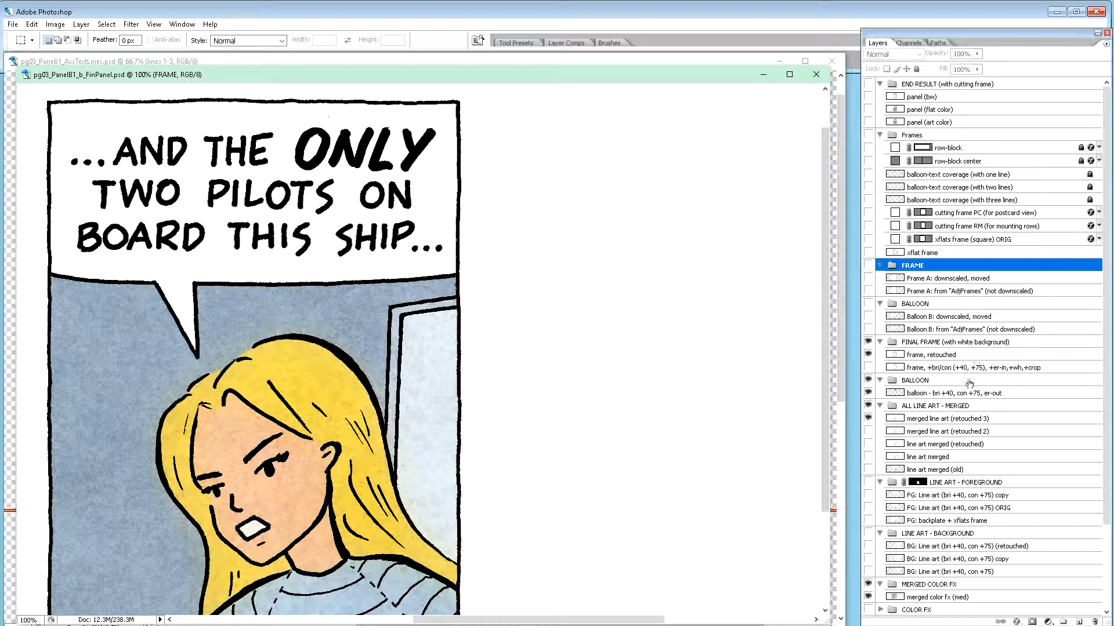
# Step: Create a group named "TEXT LINES" above the upper BALLOON group and paste the copied lettering into it
pyautogui.click(928, 304)
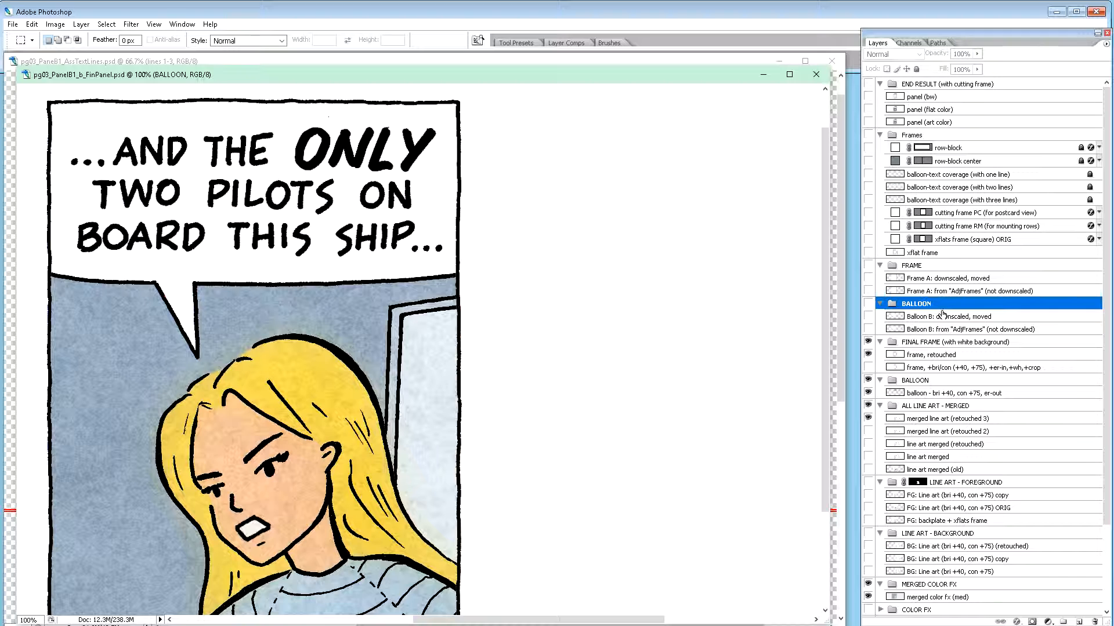
pyautogui.hotkey('ctrl', 'g')
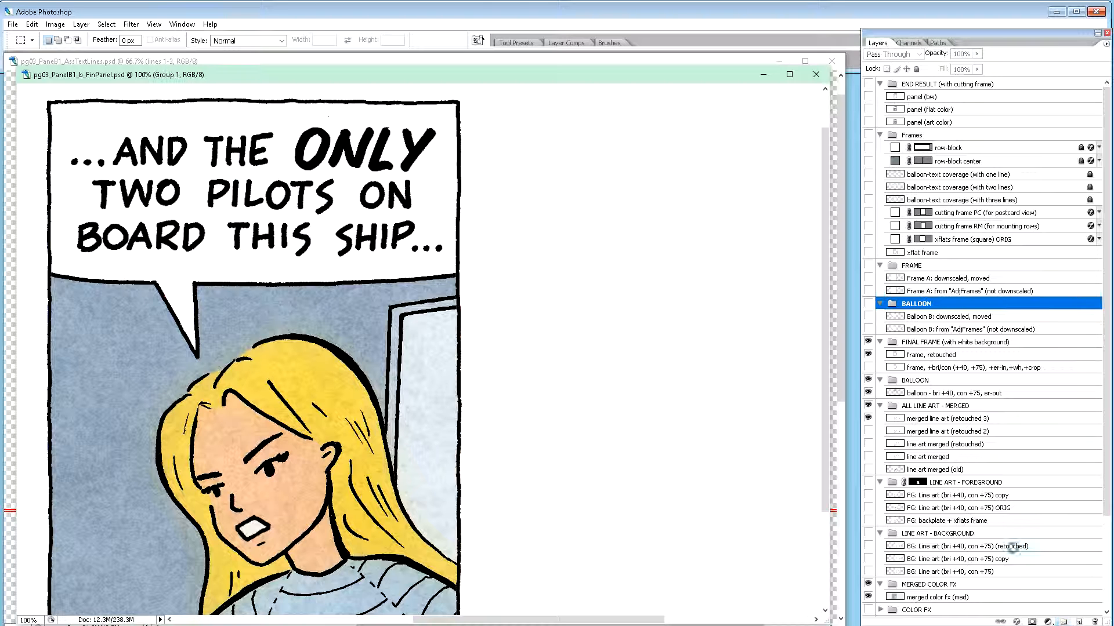
pyautogui.doubleClick(914, 304)
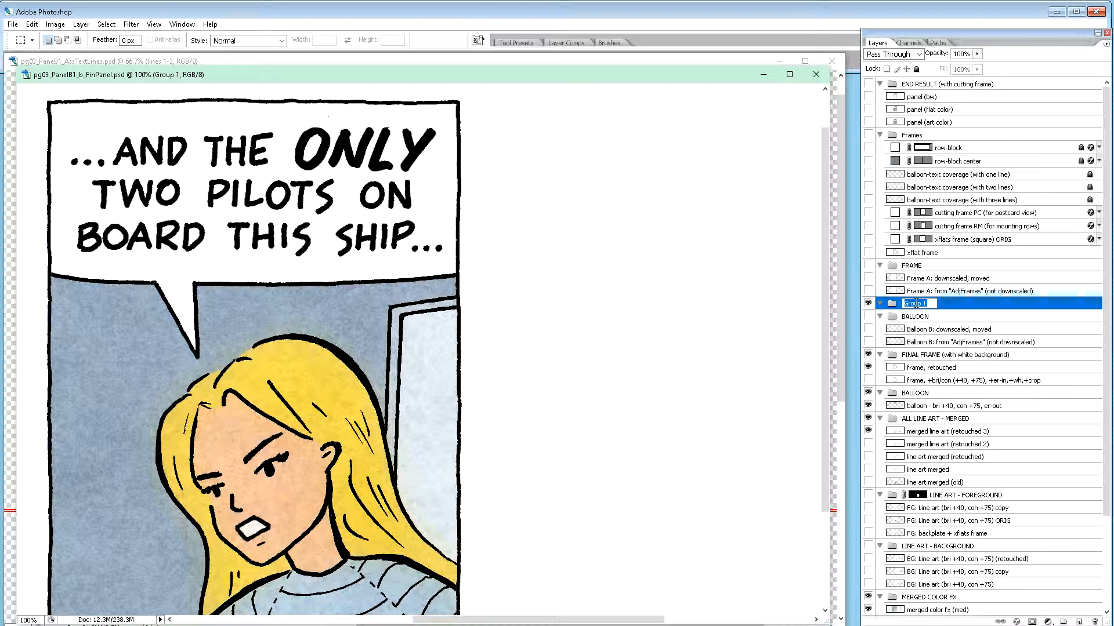
pyautogui.write('TEXT LINES')
pyautogui.press('Return')
pyautogui.hotkey('ctrl', 'v')
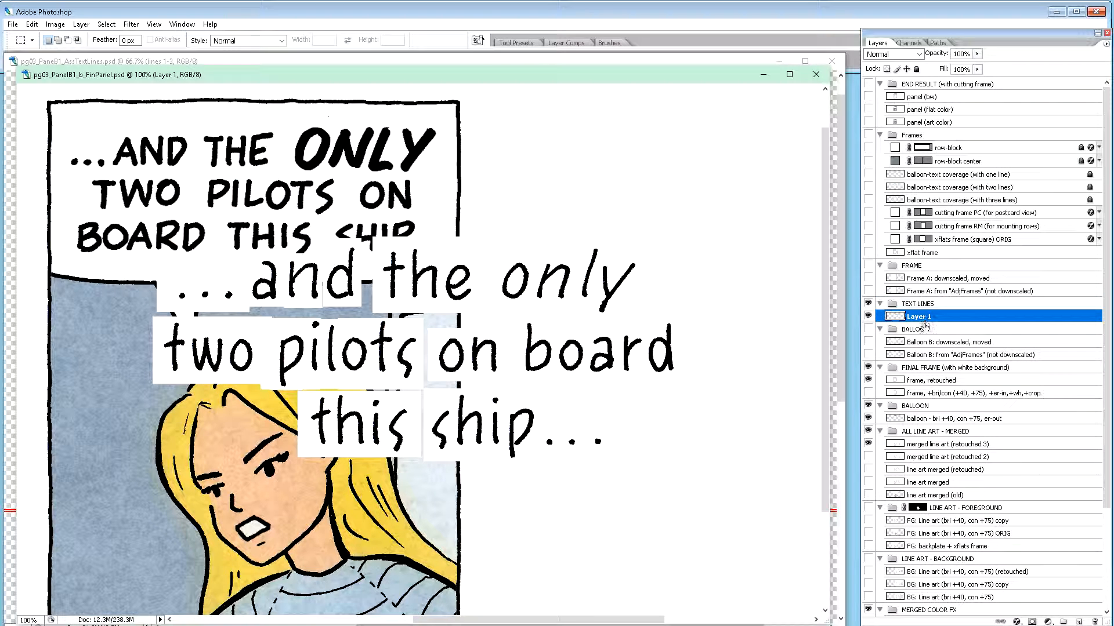
# Step: Rename the pasted lettering layer to "lines 1-3: from "AssTextLines" (not downscaled)", reusing the name of the not-downscaled Balloon B layer
pyautogui.doubleClick(925, 355)
pyautogui.hotkey('ctrl', 'c')
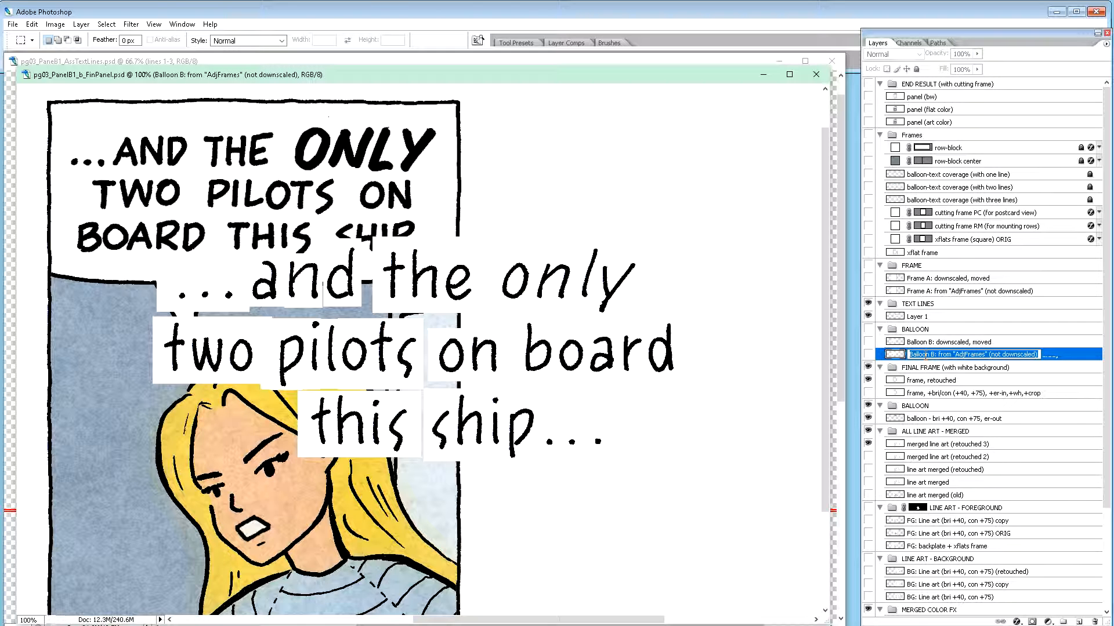
pyautogui.press('Return')
pyautogui.doubleClick(916, 317)
pyautogui.hotkey('ctrl', 'v')
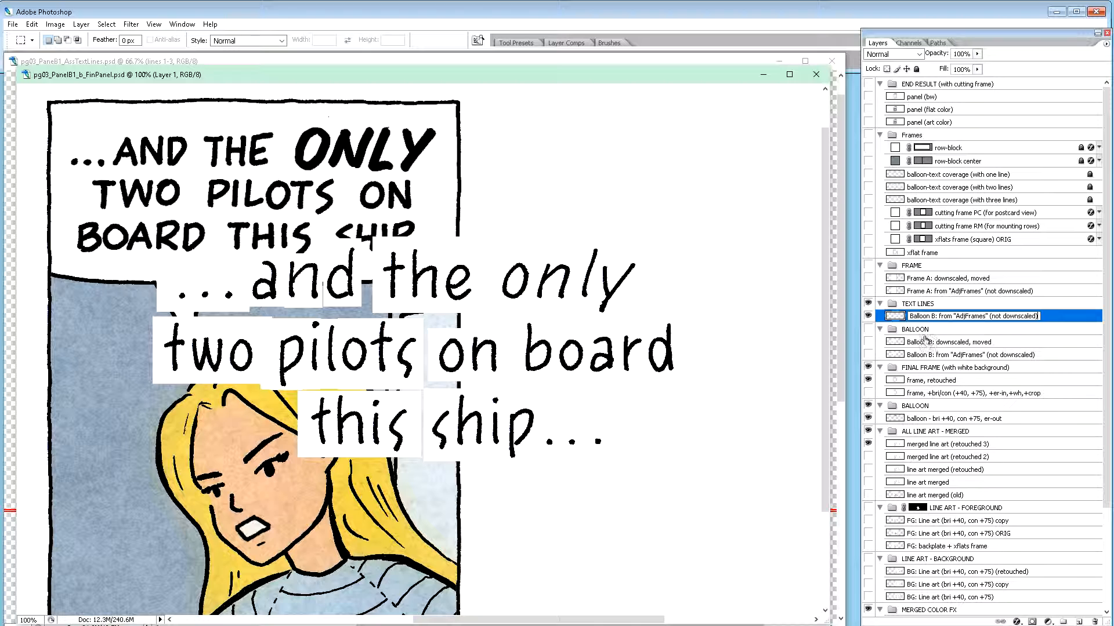
pyautogui.moveTo(935, 316); pyautogui.dragTo(908, 317)
pyautogui.write('lin')
pyautogui.write('es 1-3')
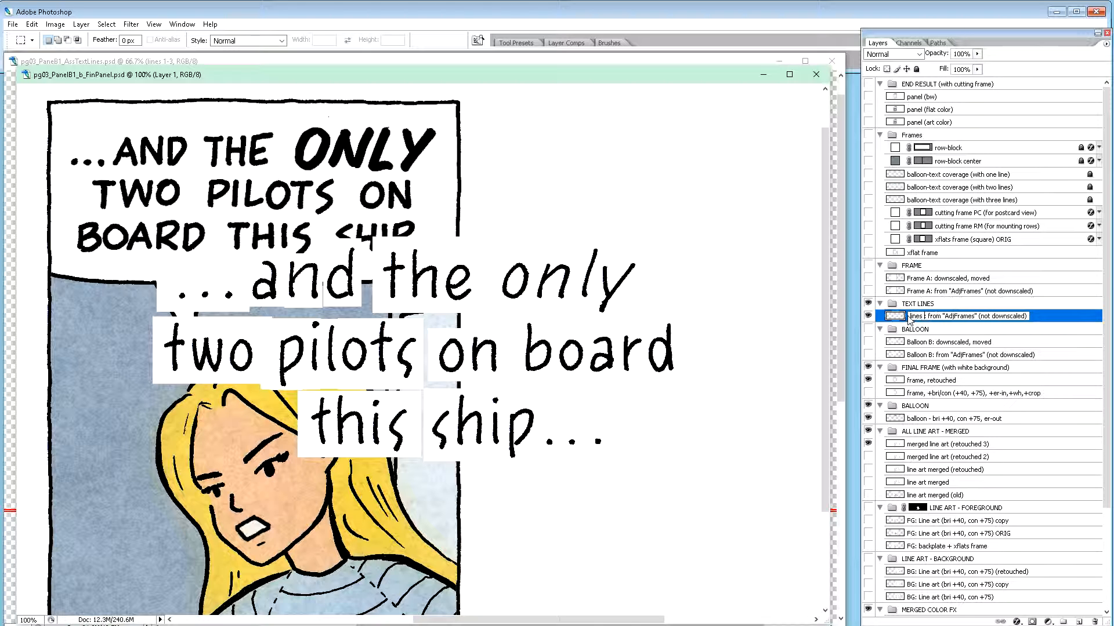
pyautogui.press('Right')
pyautogui.press('Right')
pyautogui.press('Right')
pyautogui.press('Right')
pyautogui.press('Right')
pyautogui.press('Right')
pyautogui.press('Right')
pyautogui.hotkey('shift', 'Right')
pyautogui.hotkey('shift', 'Right')
pyautogui.hotkey('shift', 'Right')
pyautogui.hotkey('shift', 'Right')
pyautogui.hotkey('shift', 'Right')
pyautogui.hotkey('shift', 'Right')
pyautogui.hotkey('shift', 'Right')
pyautogui.write('ssTextLines')
pyautogui.press('Return')
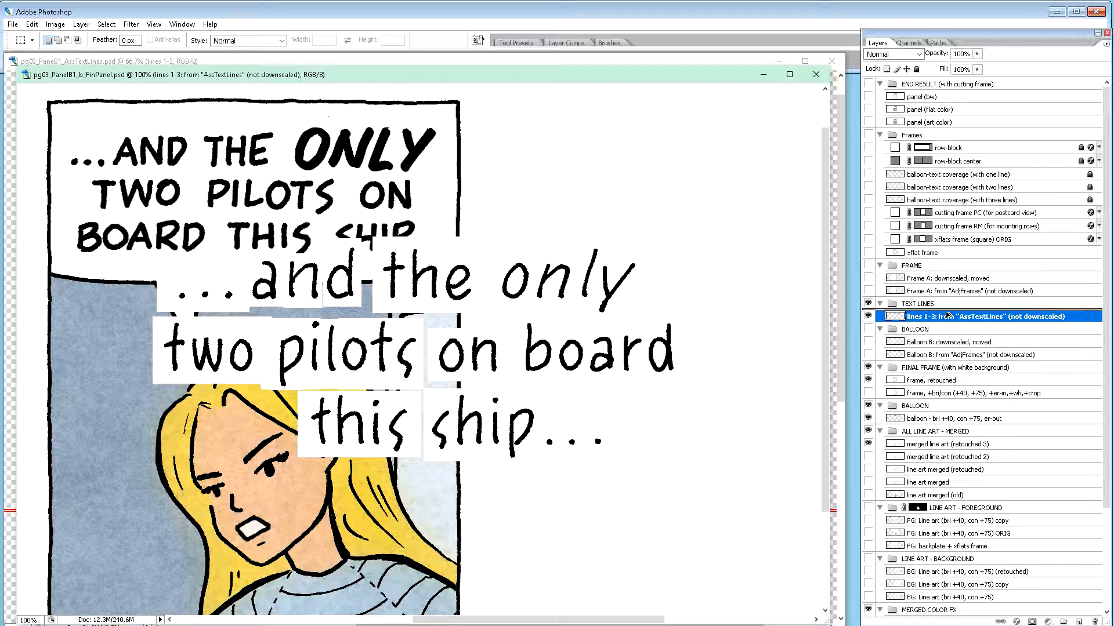
# Step: Duplicate the pasted lettering layer as "lines 1-3: downscaled, moved" and show only that copy
pyautogui.hotkey('ctrl', 'j')
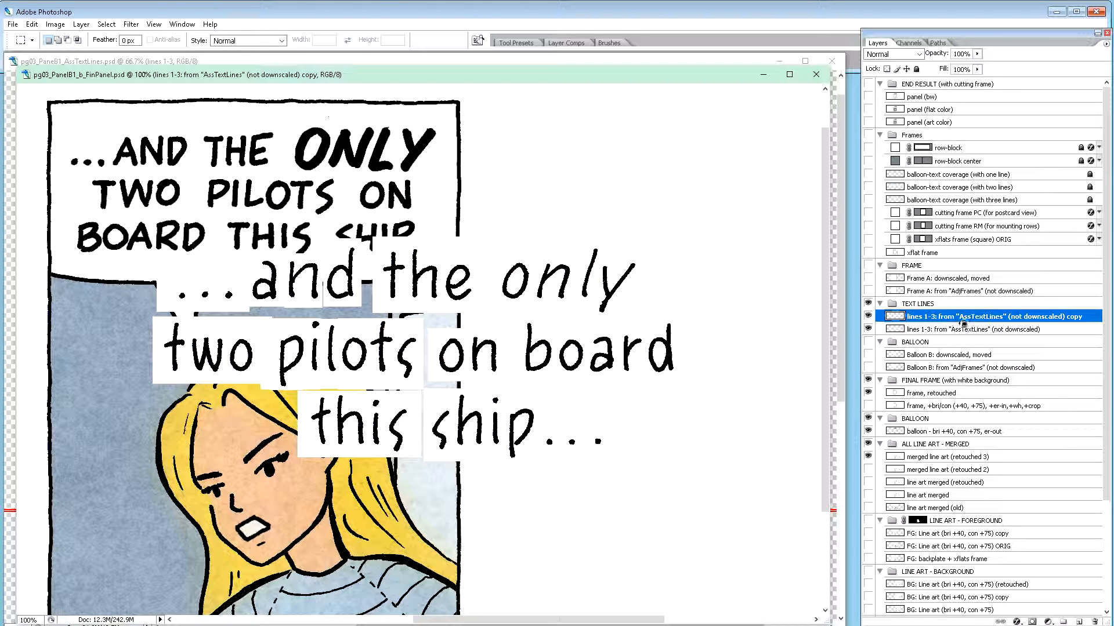
pyautogui.doubleClick(919, 317)
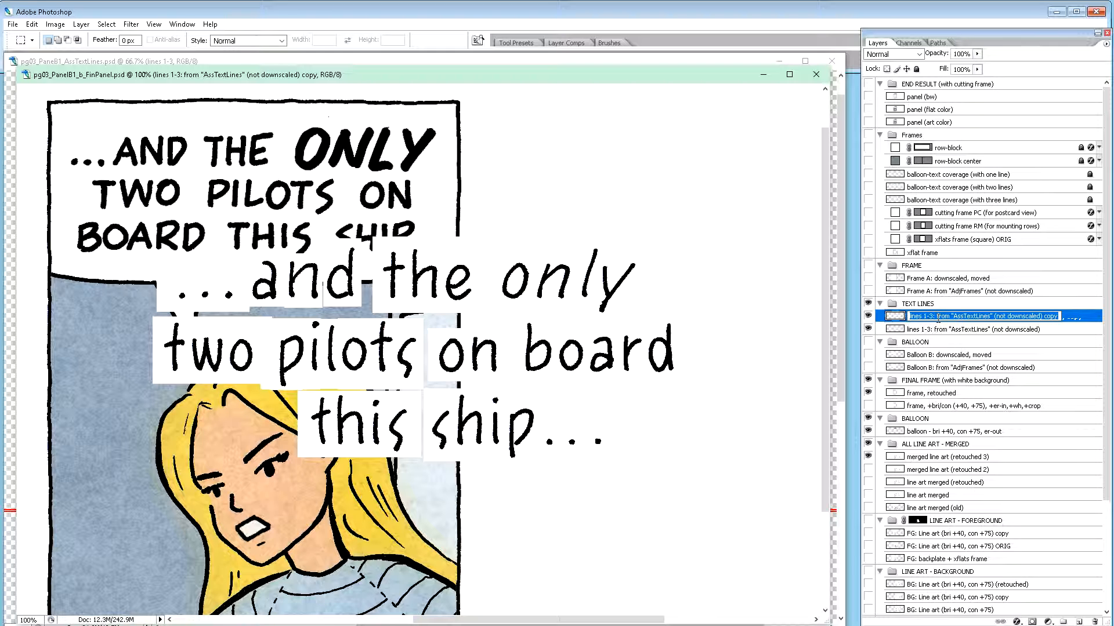
pyautogui.moveTo(1007, 318); pyautogui.dragTo(945, 320)
pyautogui.press('BackSpace')
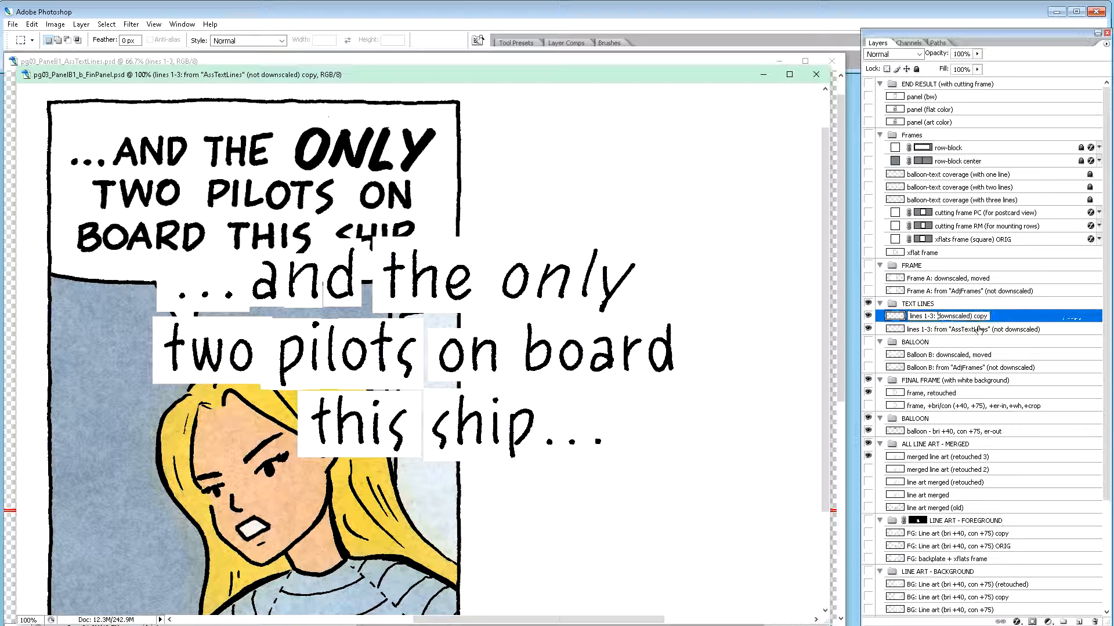
pyautogui.moveTo(970, 316); pyautogui.dragTo(1013, 323)
pyautogui.write(', moved')
pyautogui.press('Return')
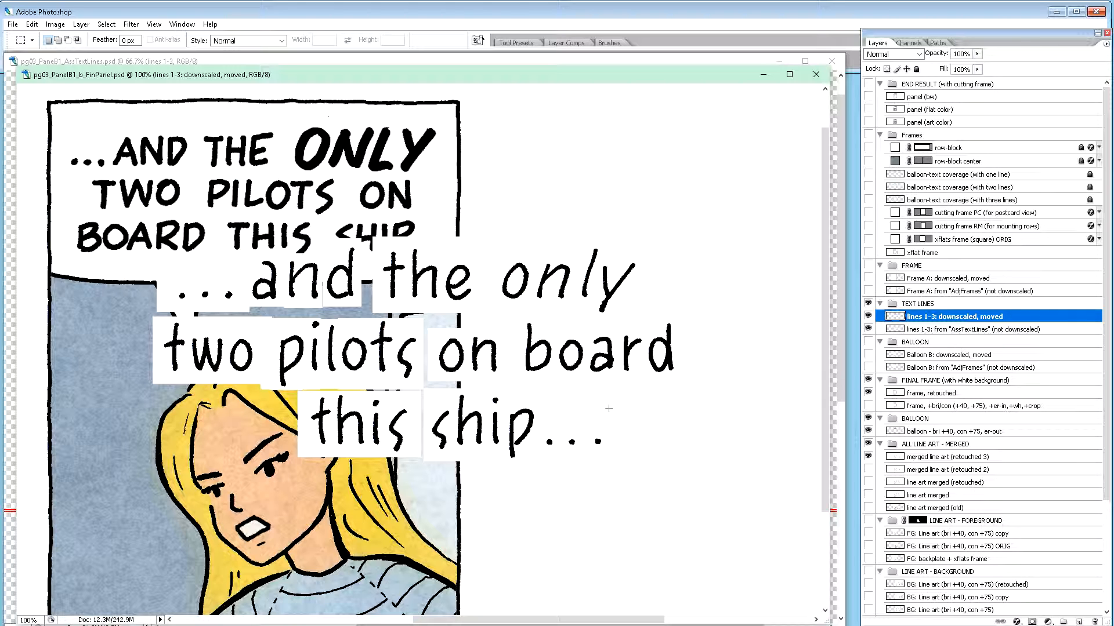
pyautogui.keyDown('alt'); pyautogui.click(869, 317); pyautogui.keyUp('alt')
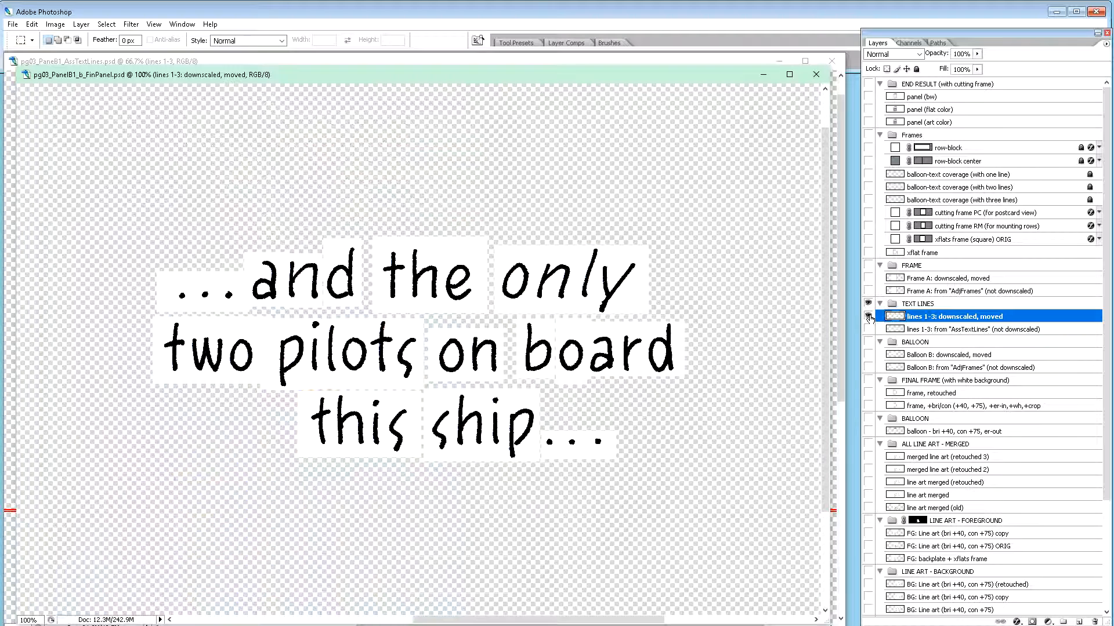